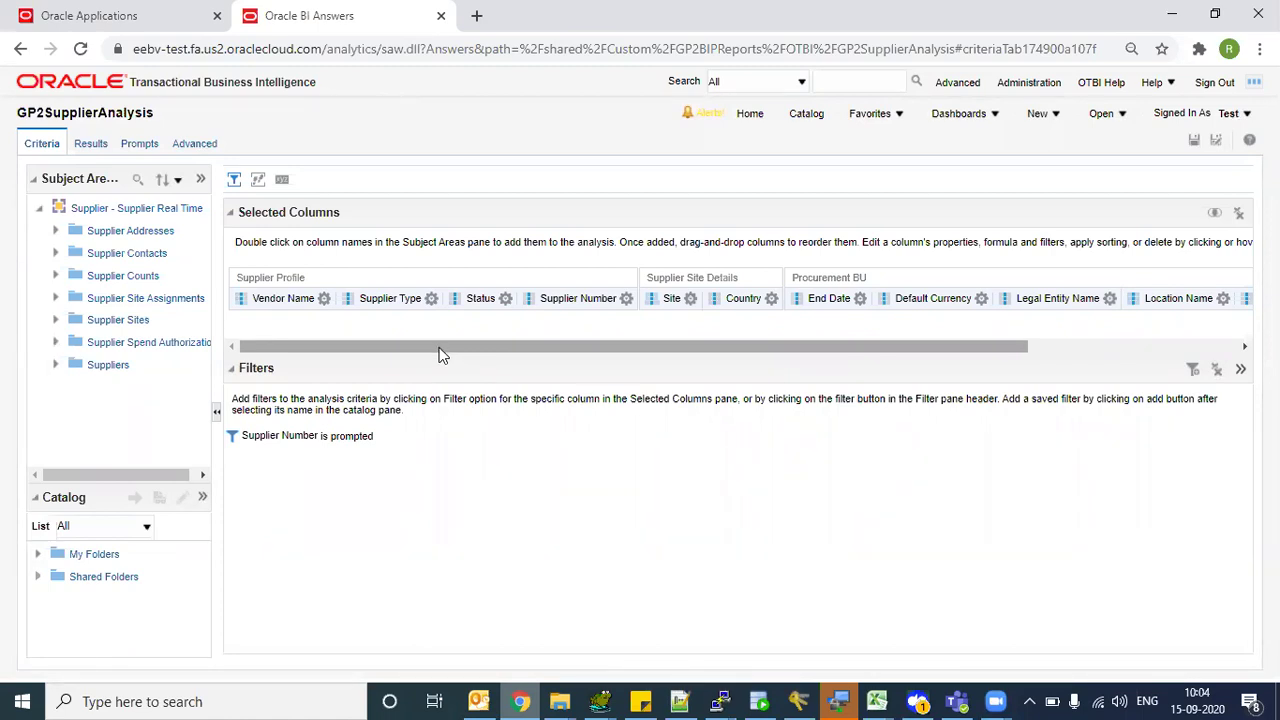
- Delete the Default Currency, Legal Entity Name, Location Name and Manager columns
drag(444, 357, 451, 357)
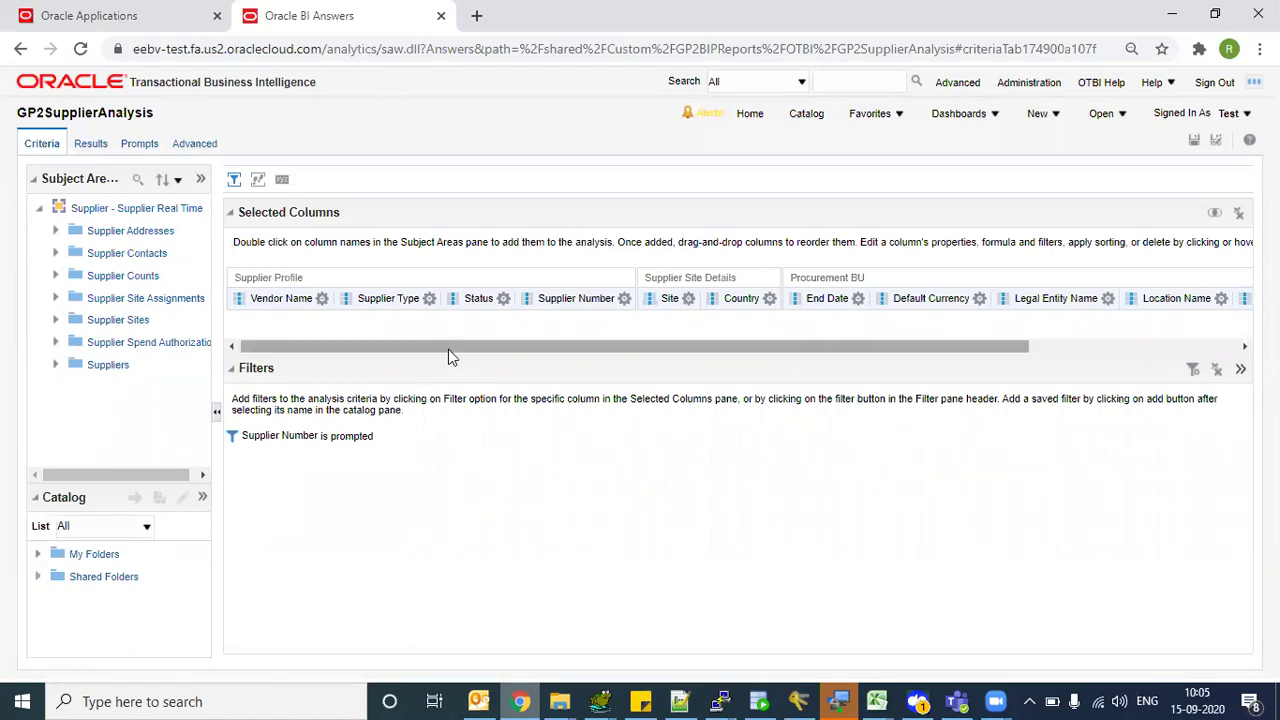
drag(459, 347, 401, 341)
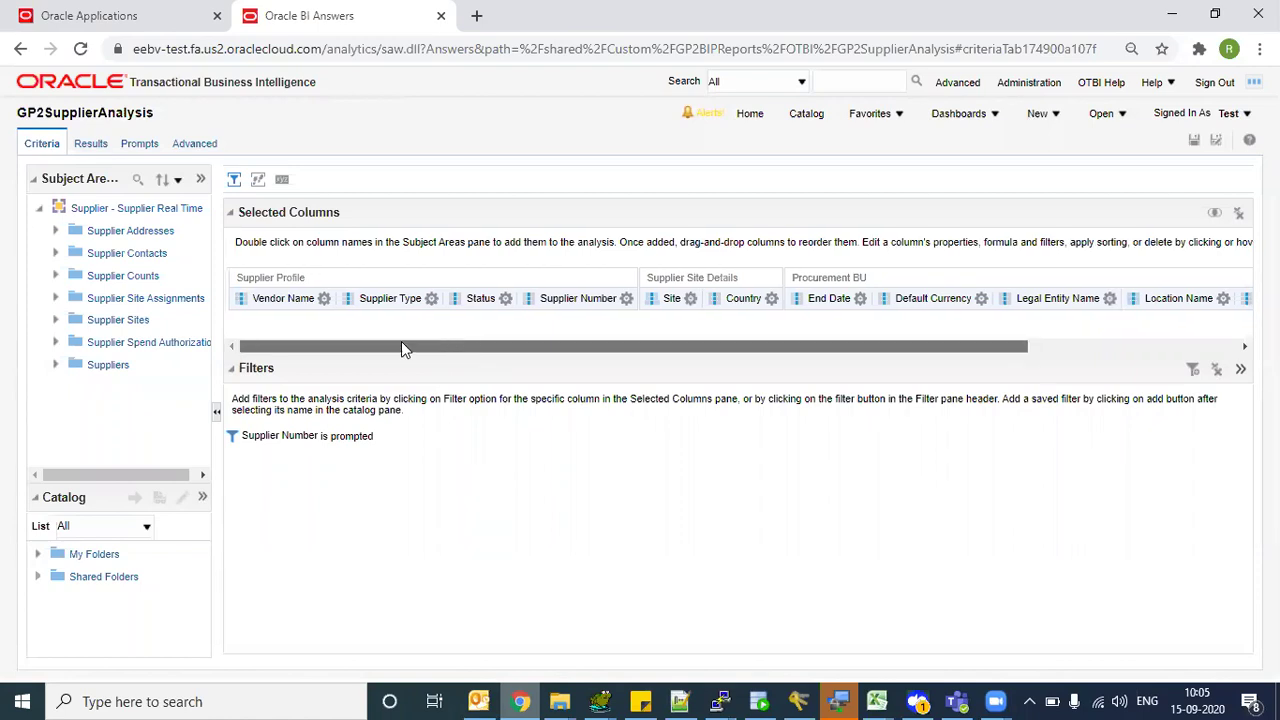
click(981, 298)
click(1016, 421)
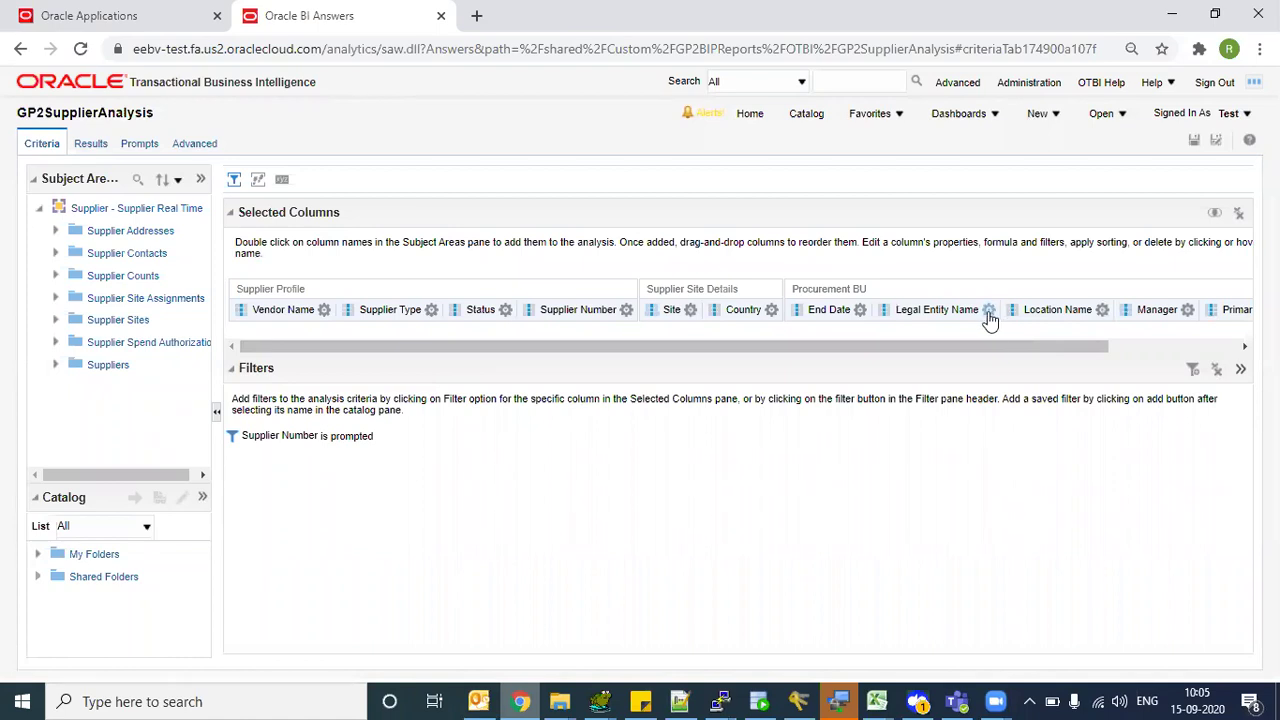
click(988, 310)
click(1014, 437)
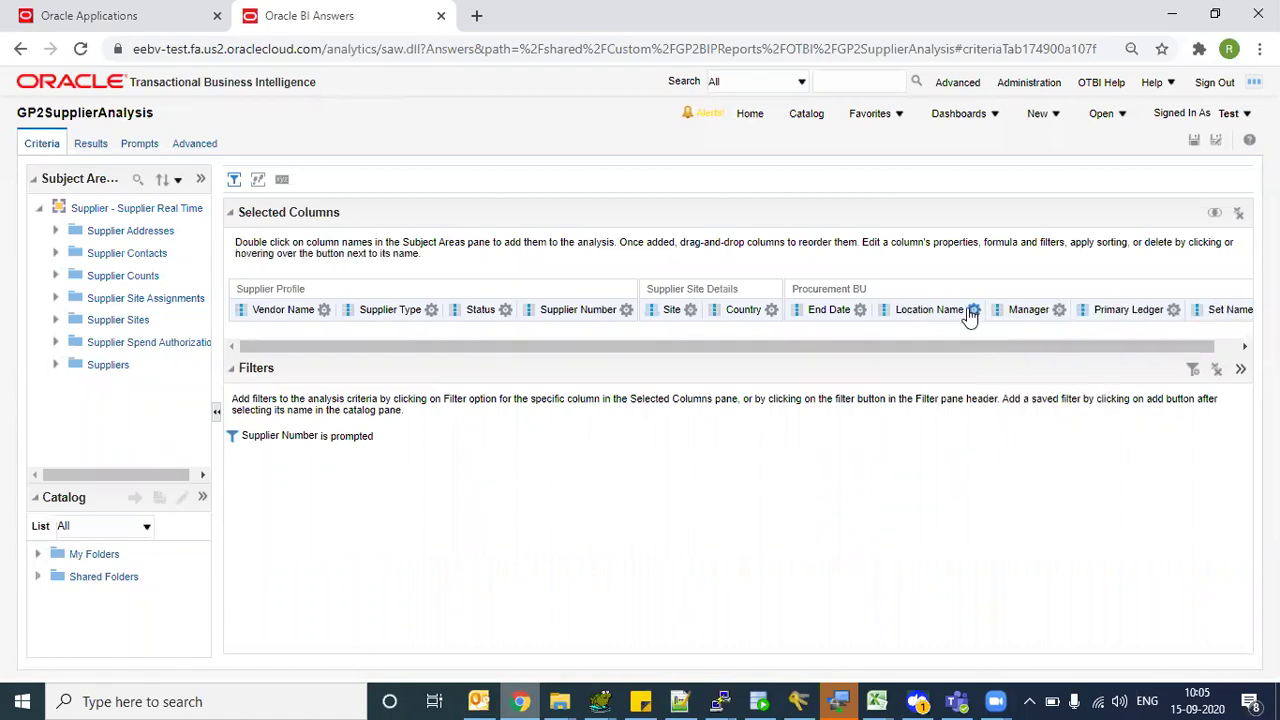
click(974, 310)
click(1009, 432)
click(948, 310)
click(953, 429)
- Delete the Primary Ledger, End Date and Set Name columns, then save and view results
click(975, 310)
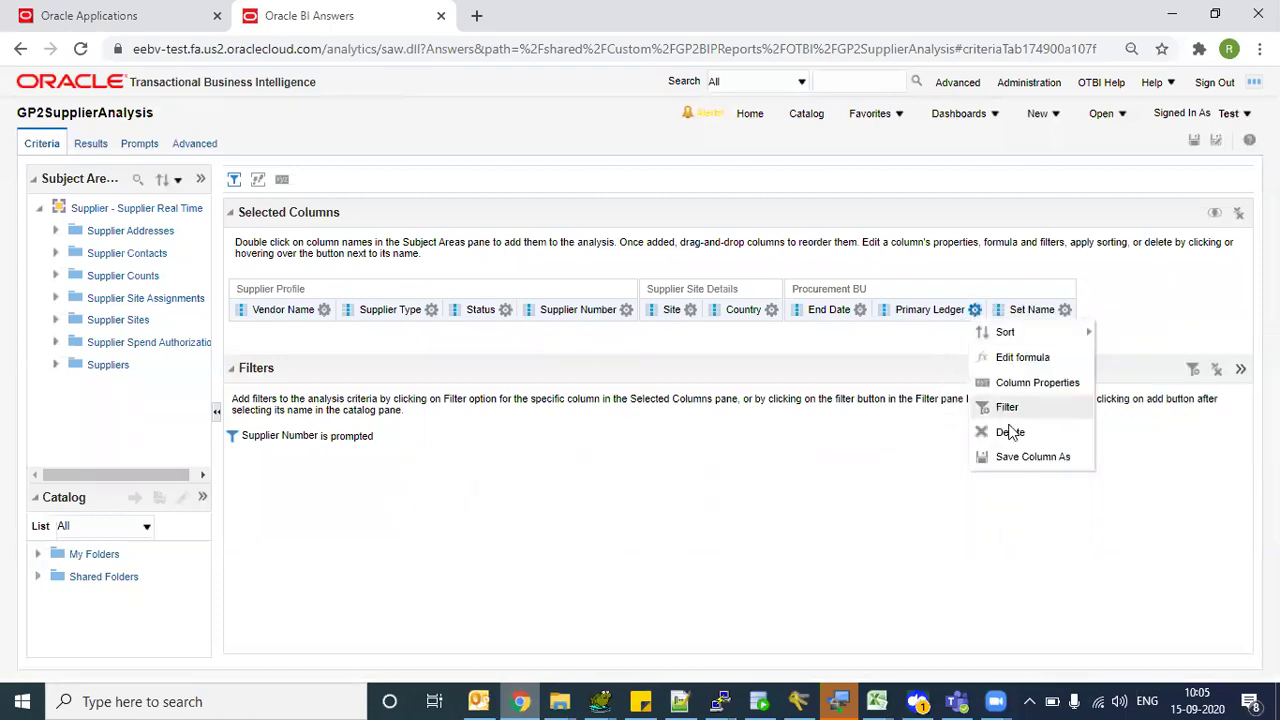
click(1012, 430)
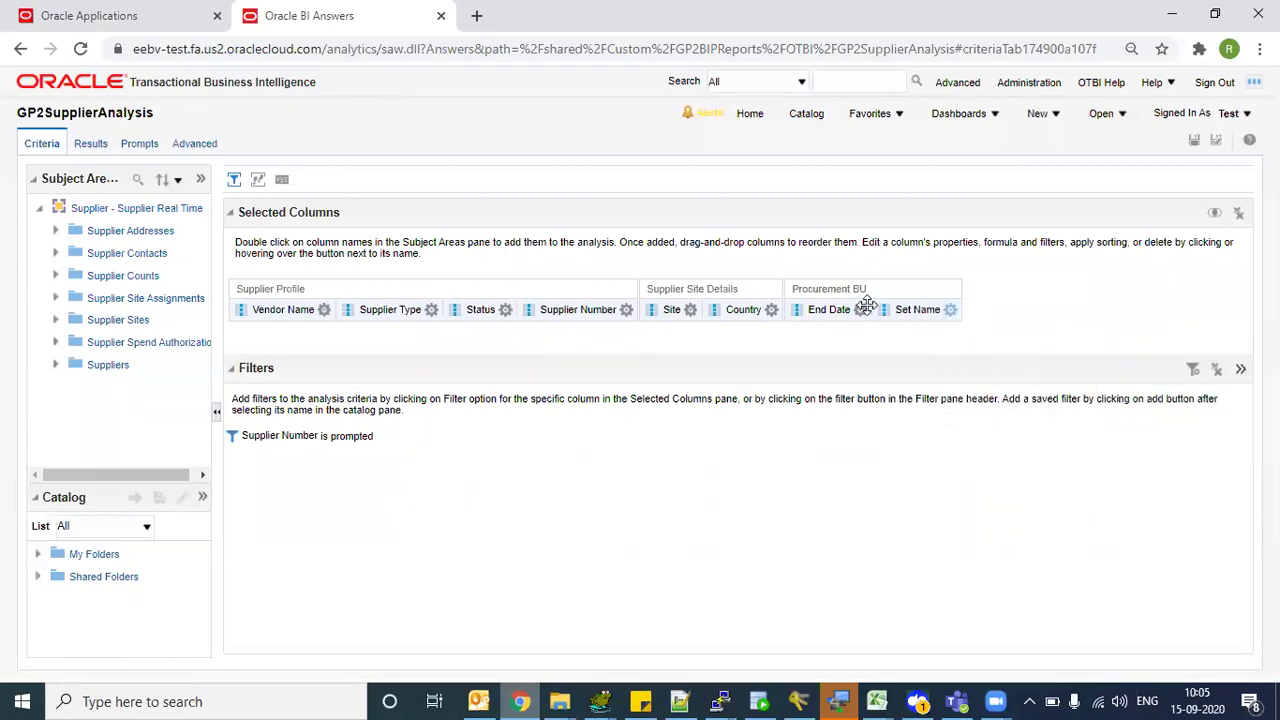
click(860, 310)
click(913, 431)
click(860, 310)
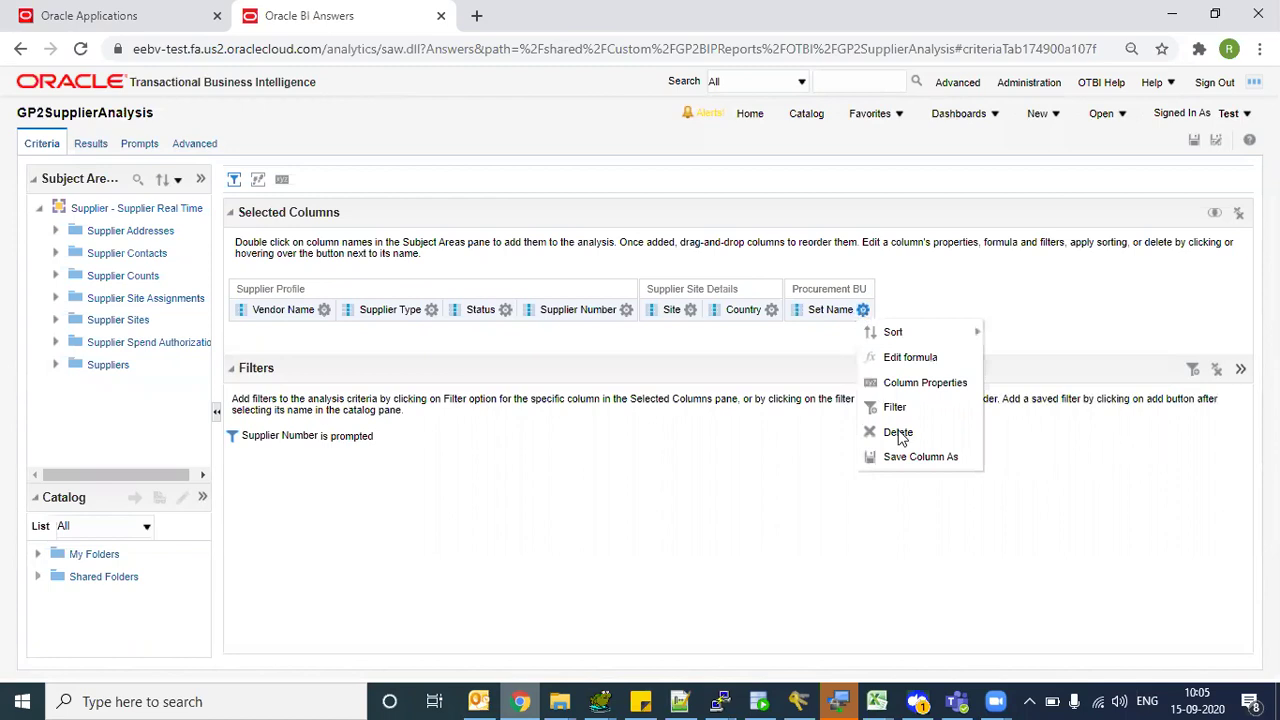
click(898, 431)
click(1193, 141)
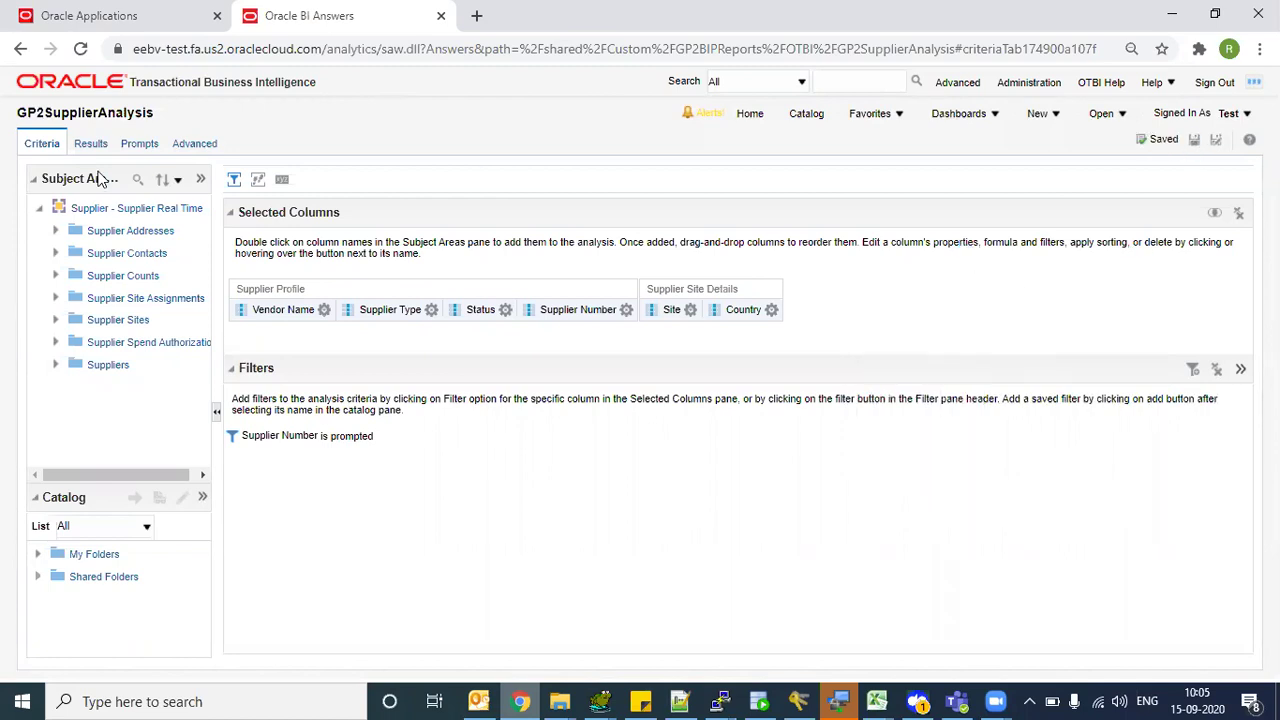
click(91, 144)
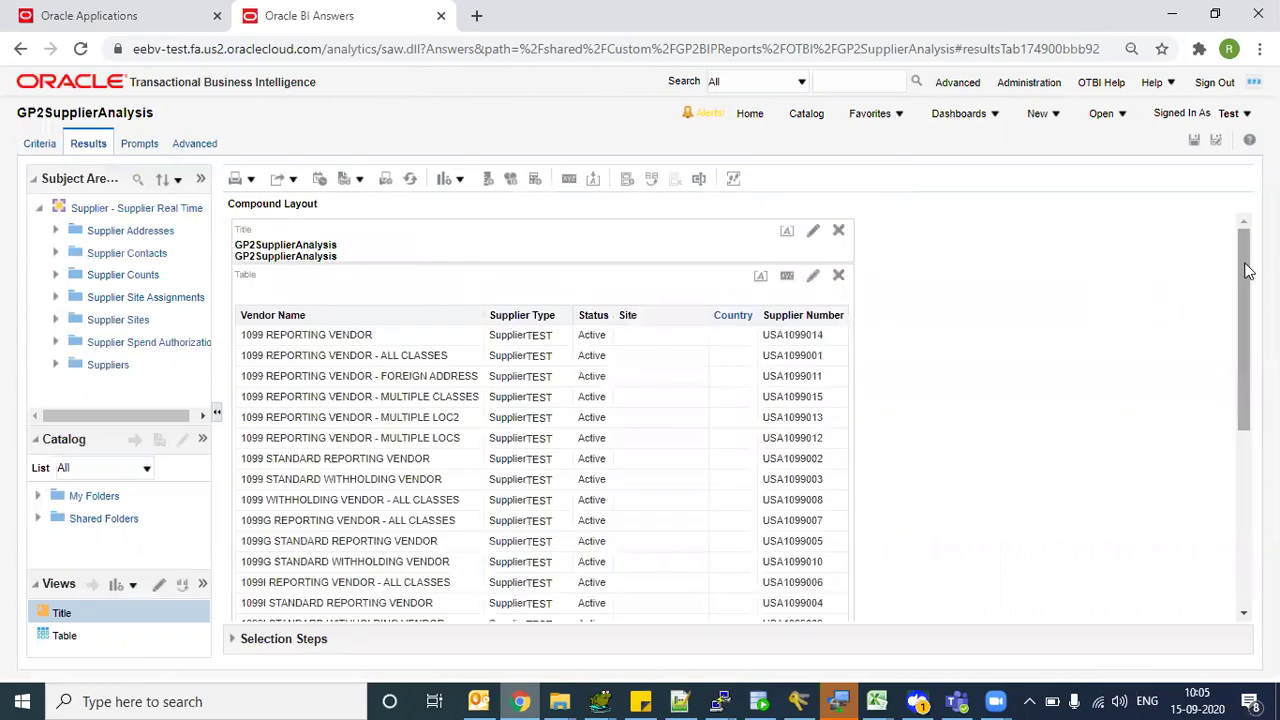
- Add a Narrative view from Other Views to the GP2SupplierAnalysis results and open its editor
click(457, 179)
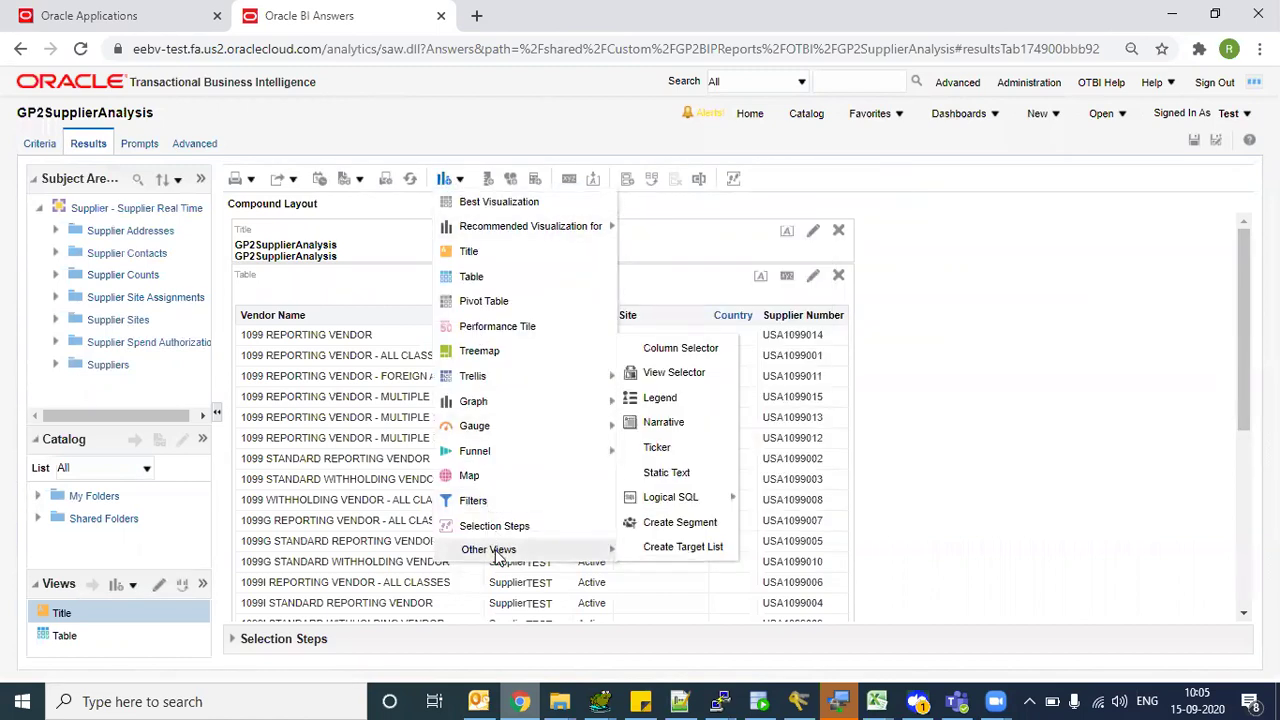
mouse_move(510, 549)
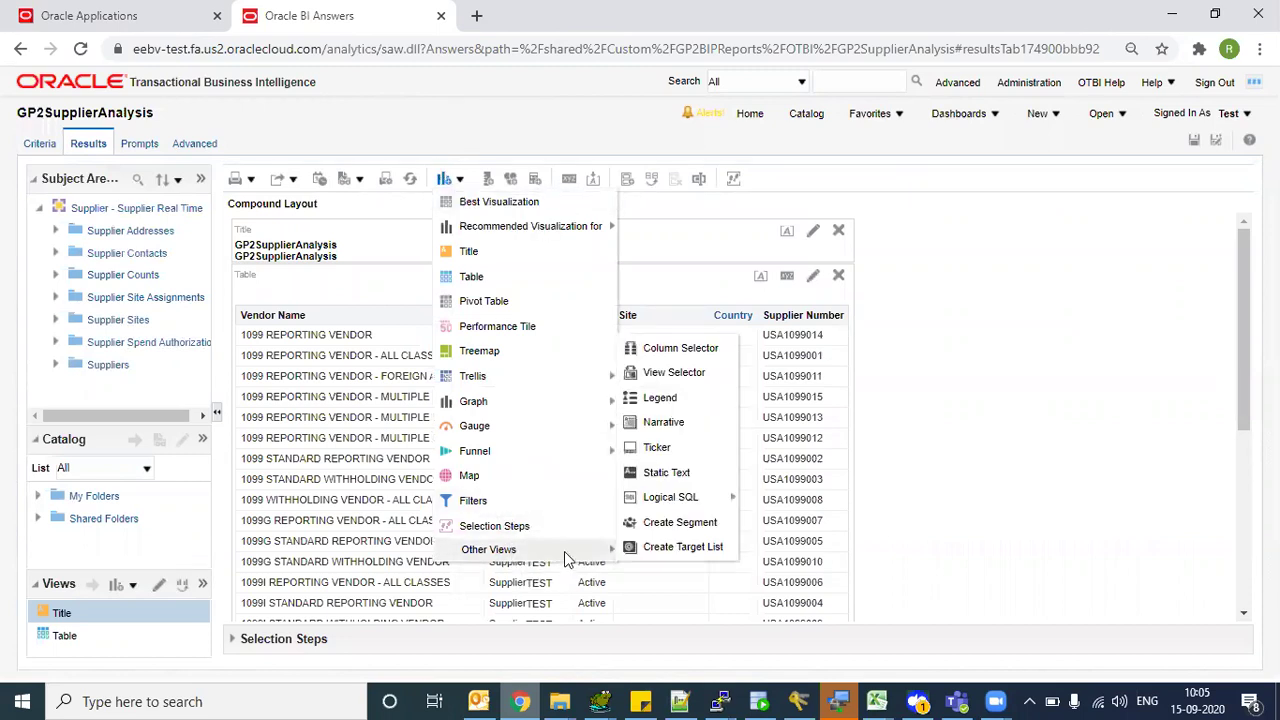
click(666, 428)
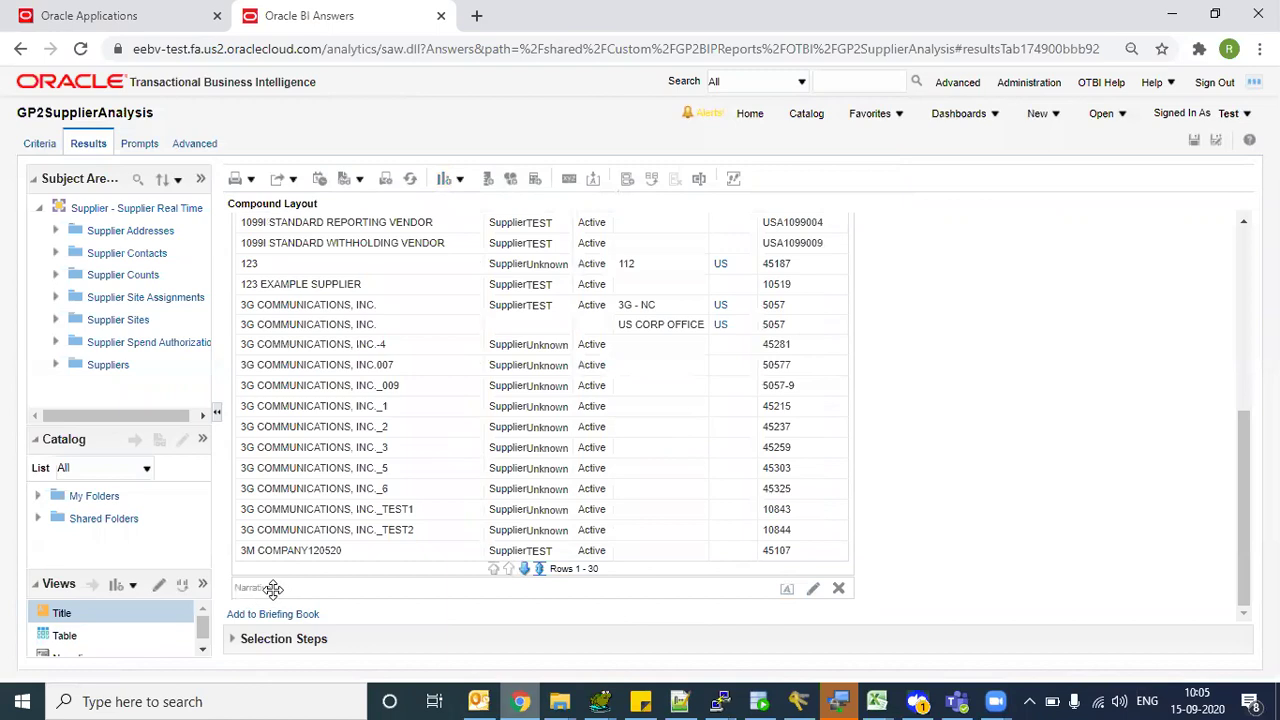
click(812, 589)
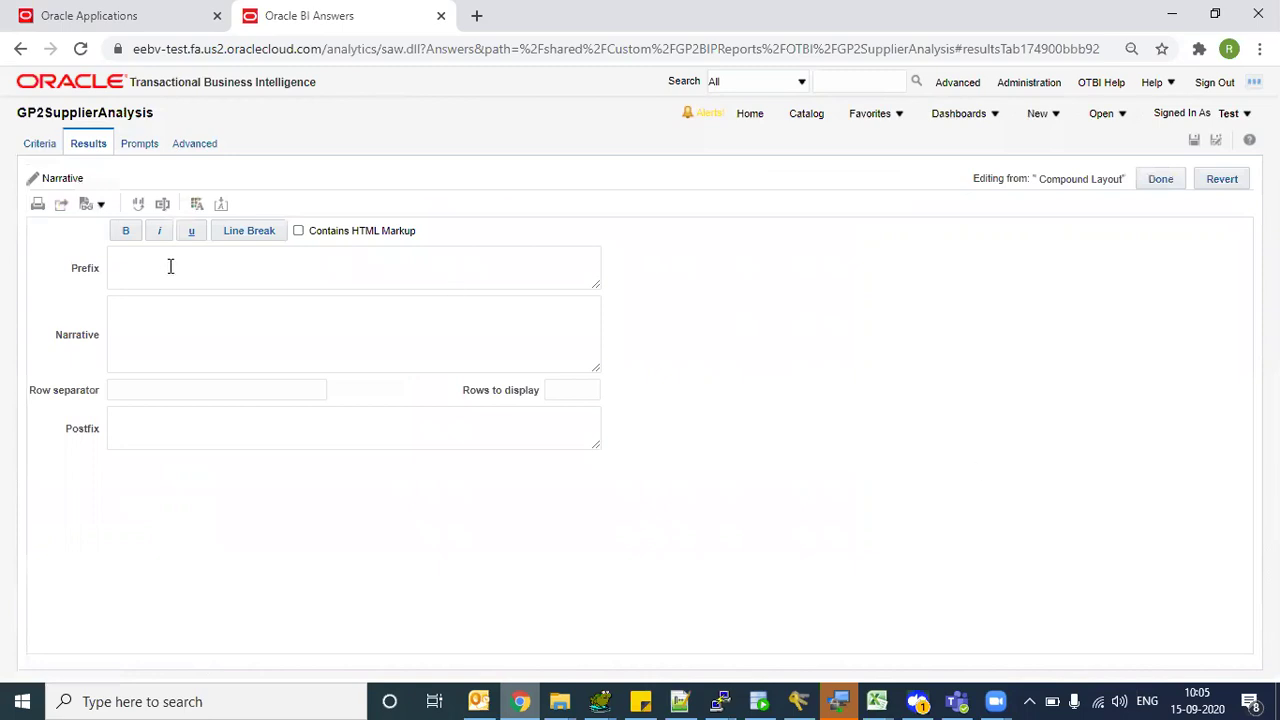
- In a new Chrome tab, load the BI Catalog bookmark showing the GP2BIPReports/OTBI folder
click(159, 322)
key(ctrl+t)
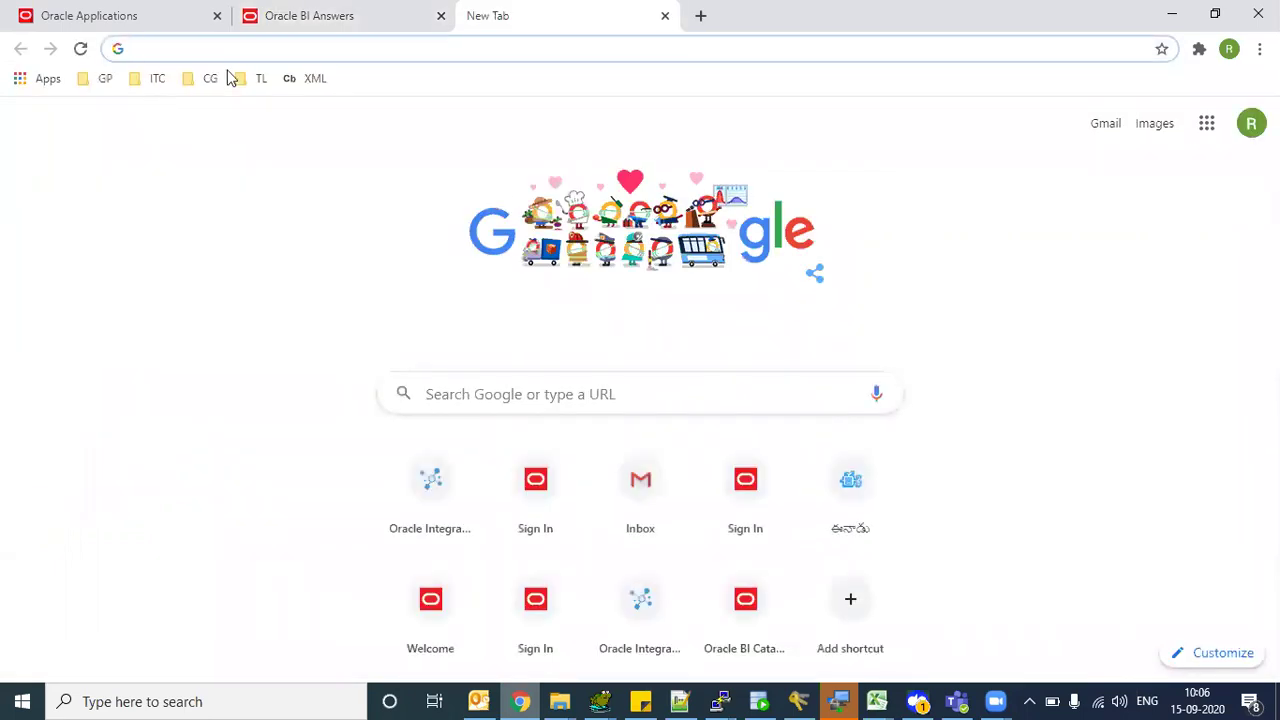
click(208, 78)
click(217, 106)
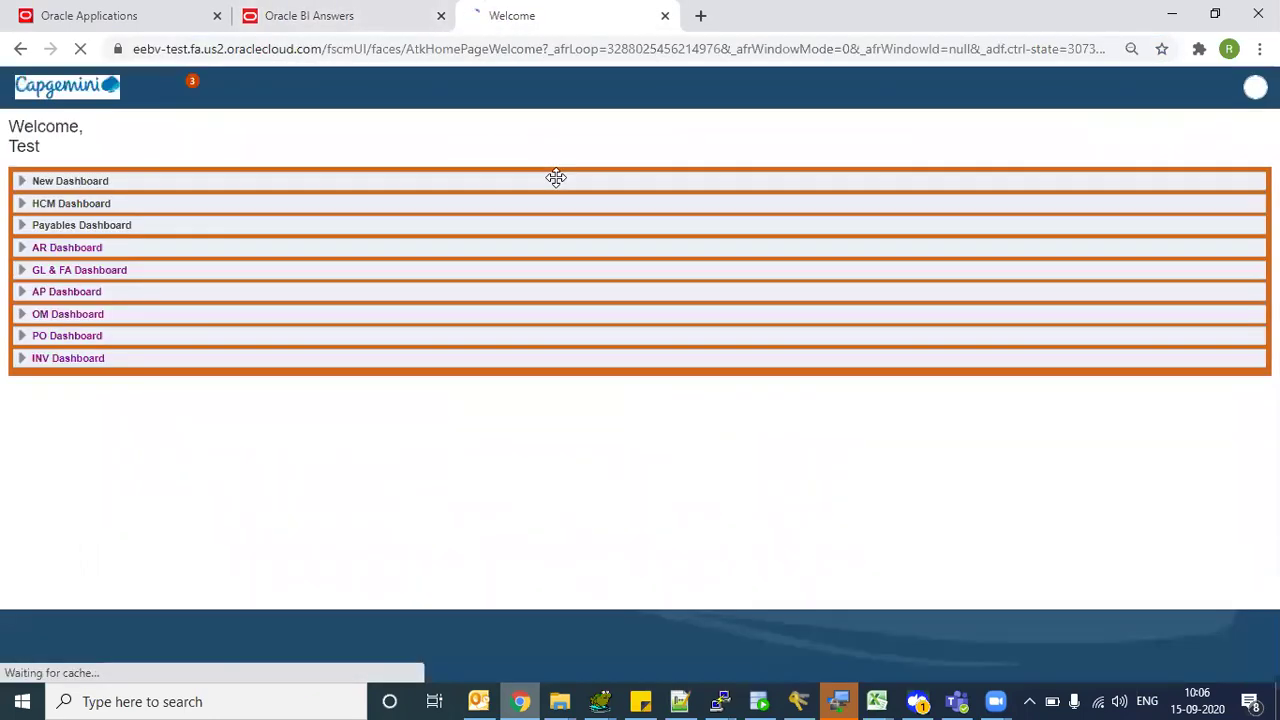
click(1055, 90)
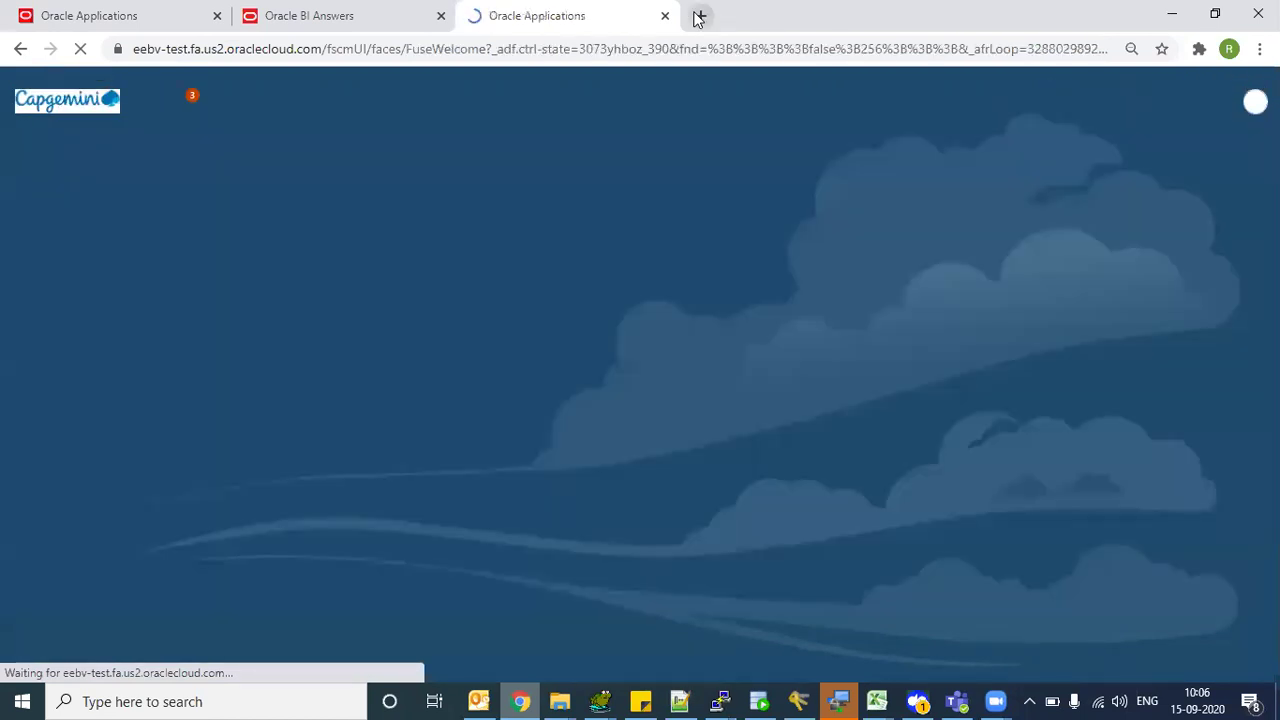
key(ctrl+w)
click(474, 15)
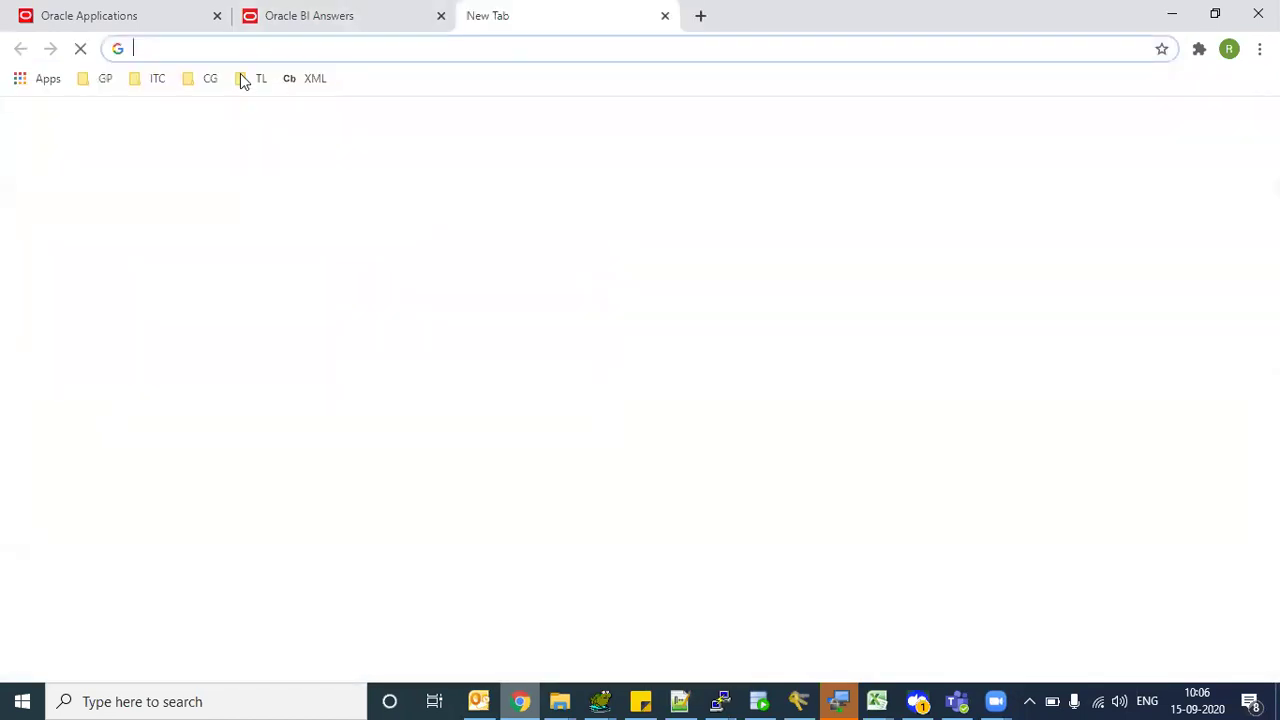
click(208, 78)
click(224, 128)
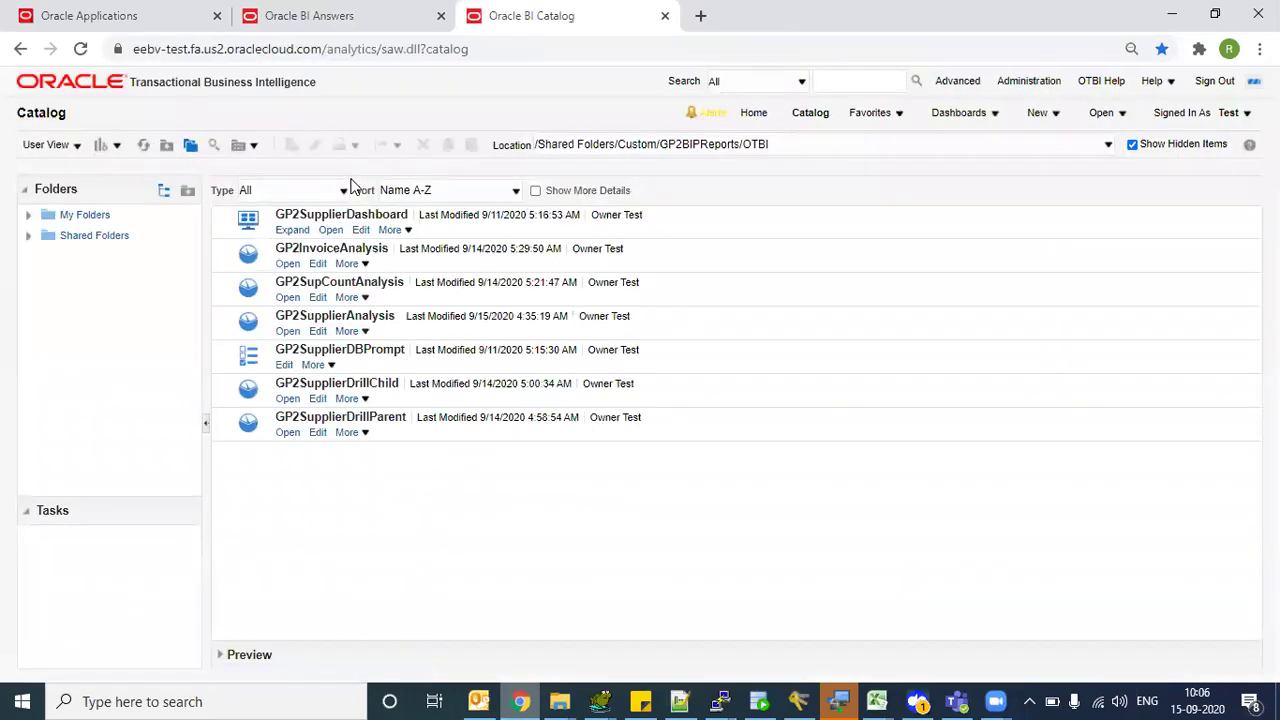
- Edit GP2SupplierAnalysis from the OTBI folder and show its Criteria tab
click(317, 332)
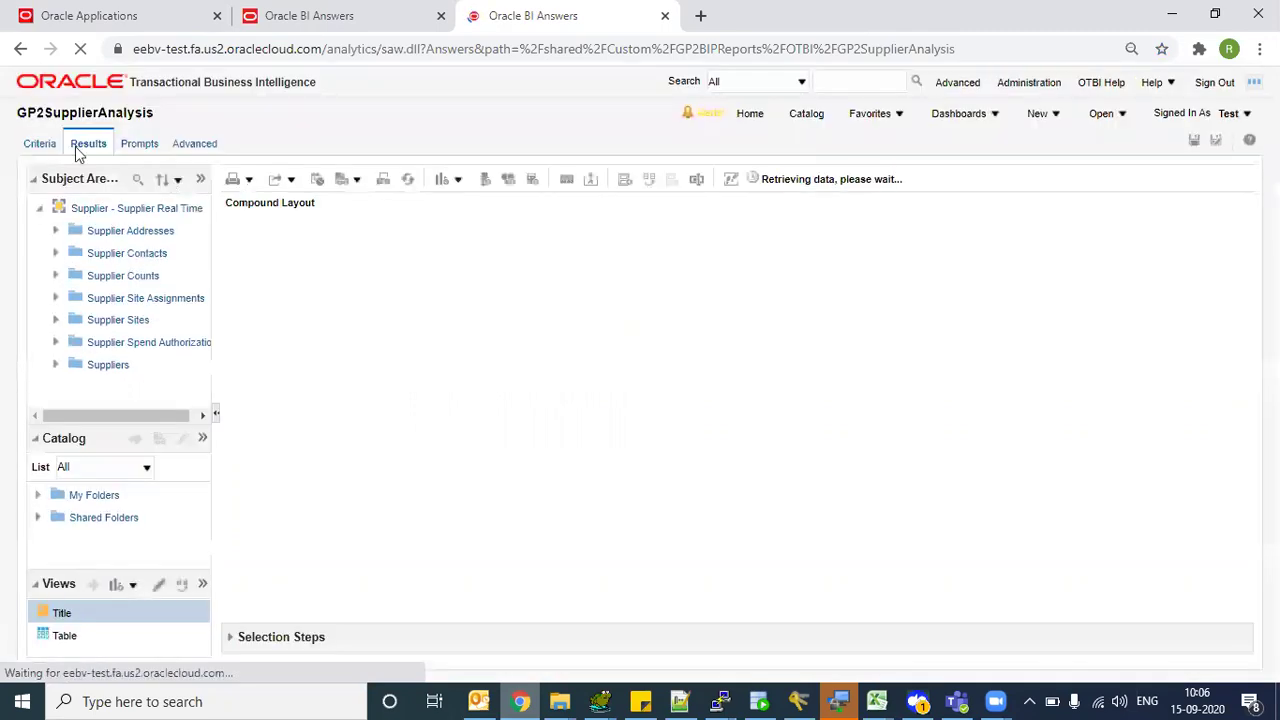
click(42, 143)
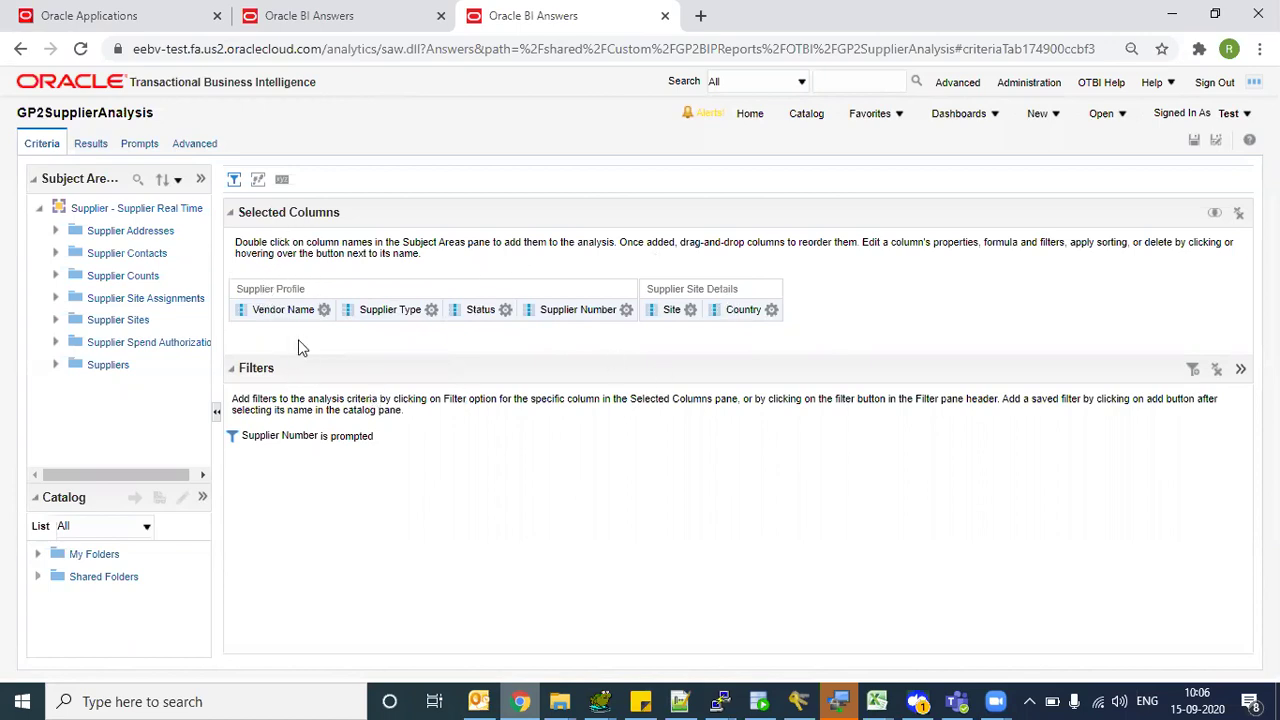
- Look over the Supplier Number column options, then go back to the Narrative editor tab
click(626, 309)
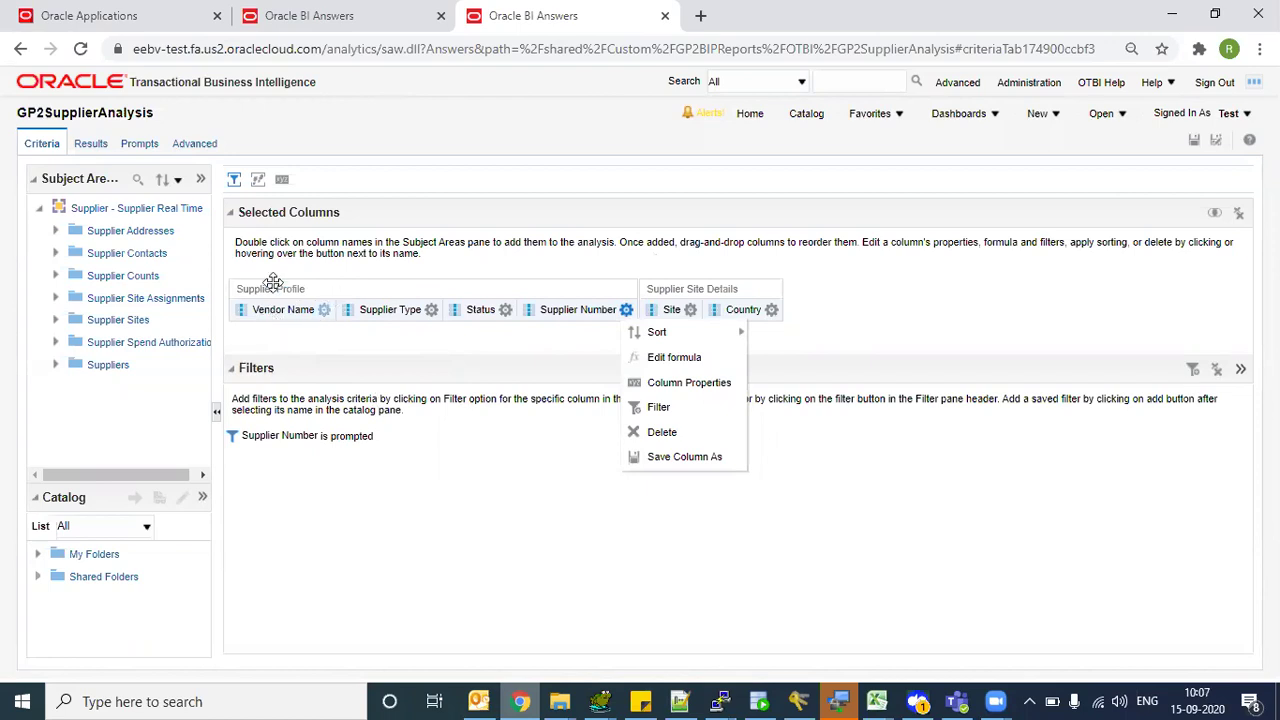
mouse_move(324, 309)
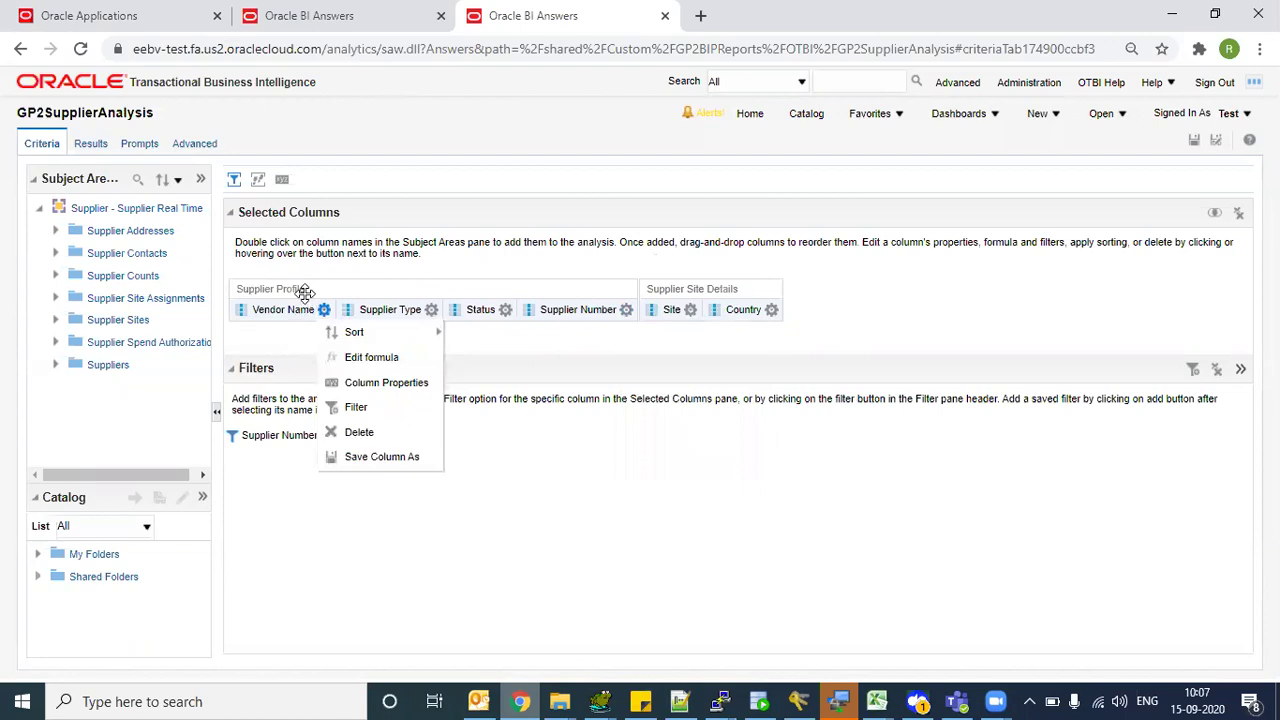
mouse_move(572, 312)
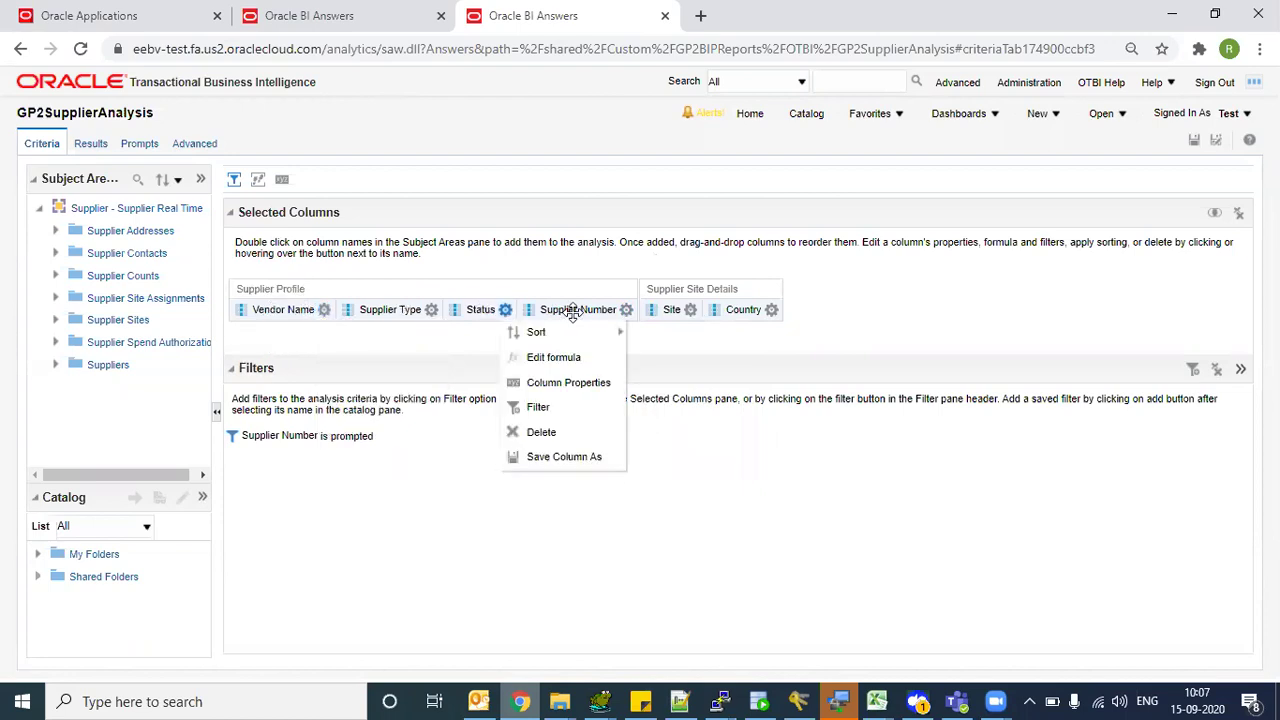
mouse_move(610, 331)
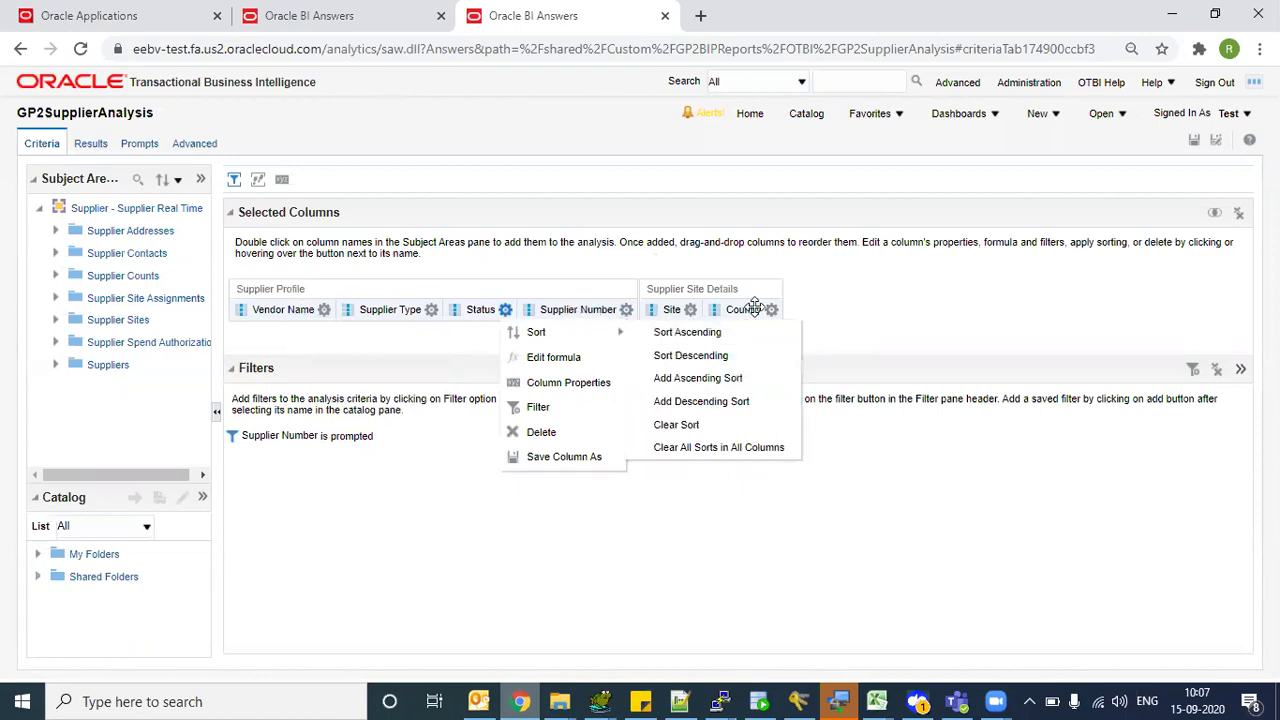
click(331, 15)
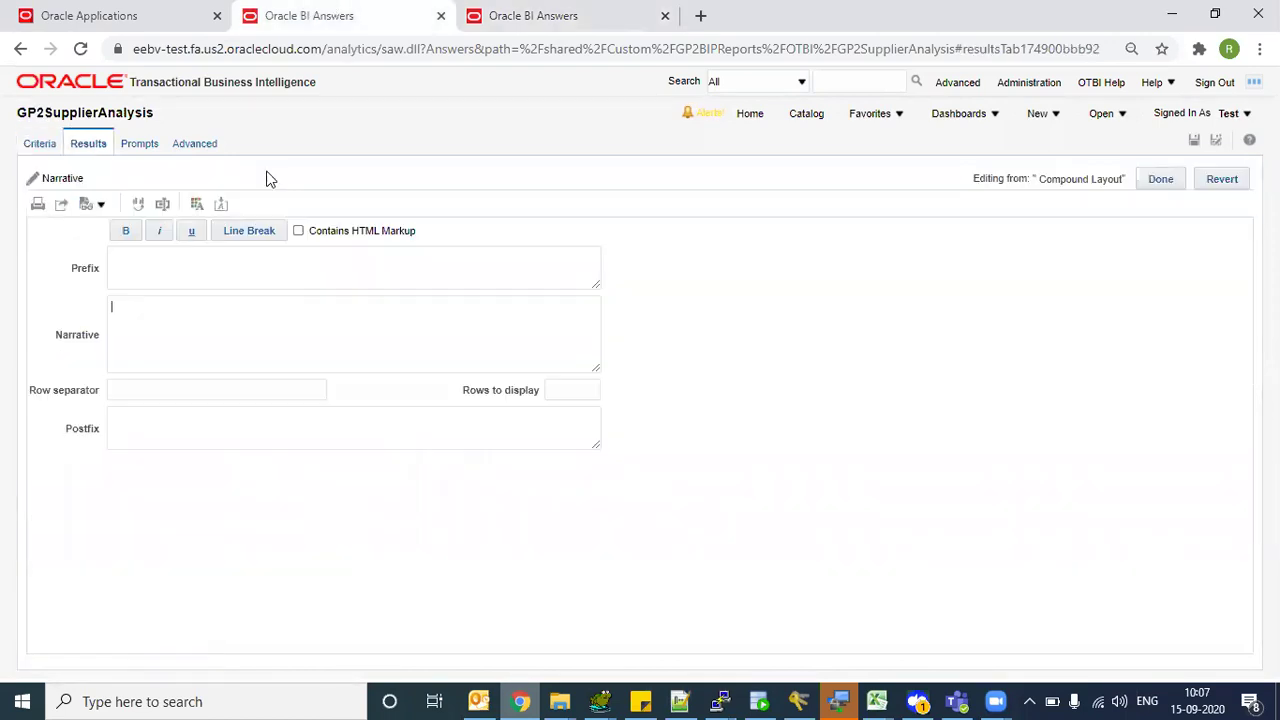
- Enter @1 as the narrative text and refresh the preview
click(185, 324)
text(@1)
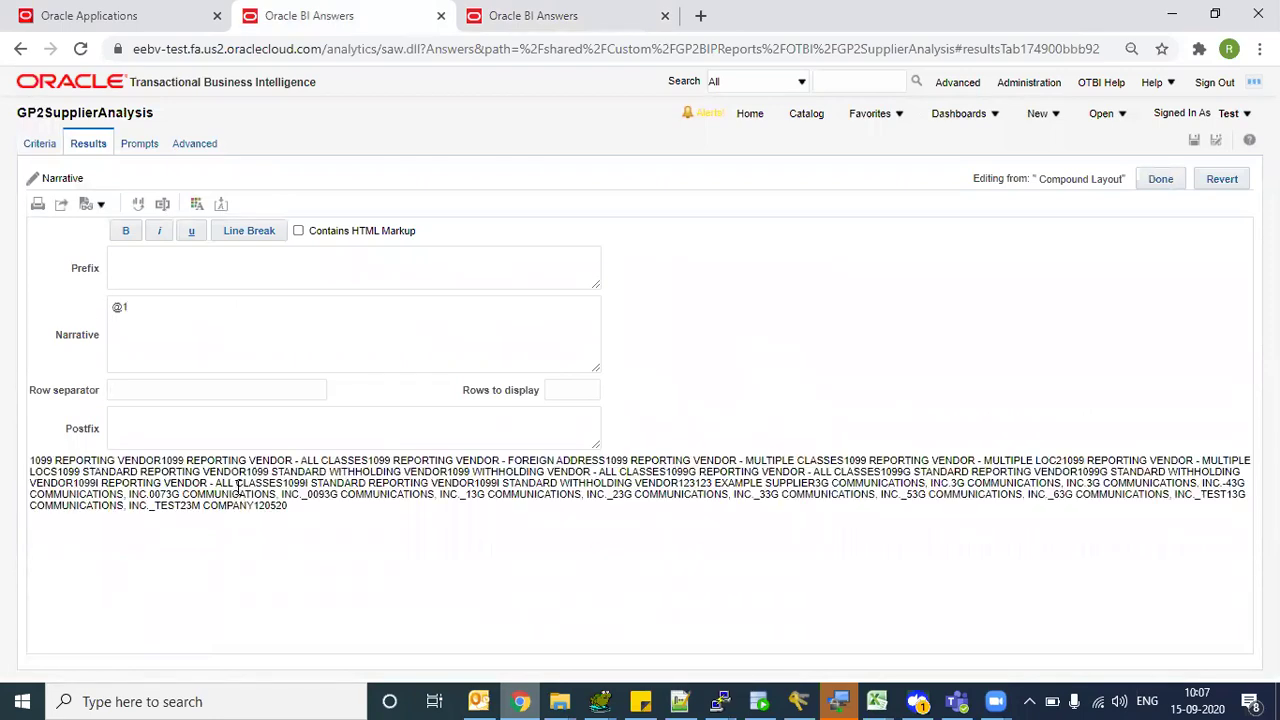
drag(102, 472, 308, 519)
triple_click(160, 477)
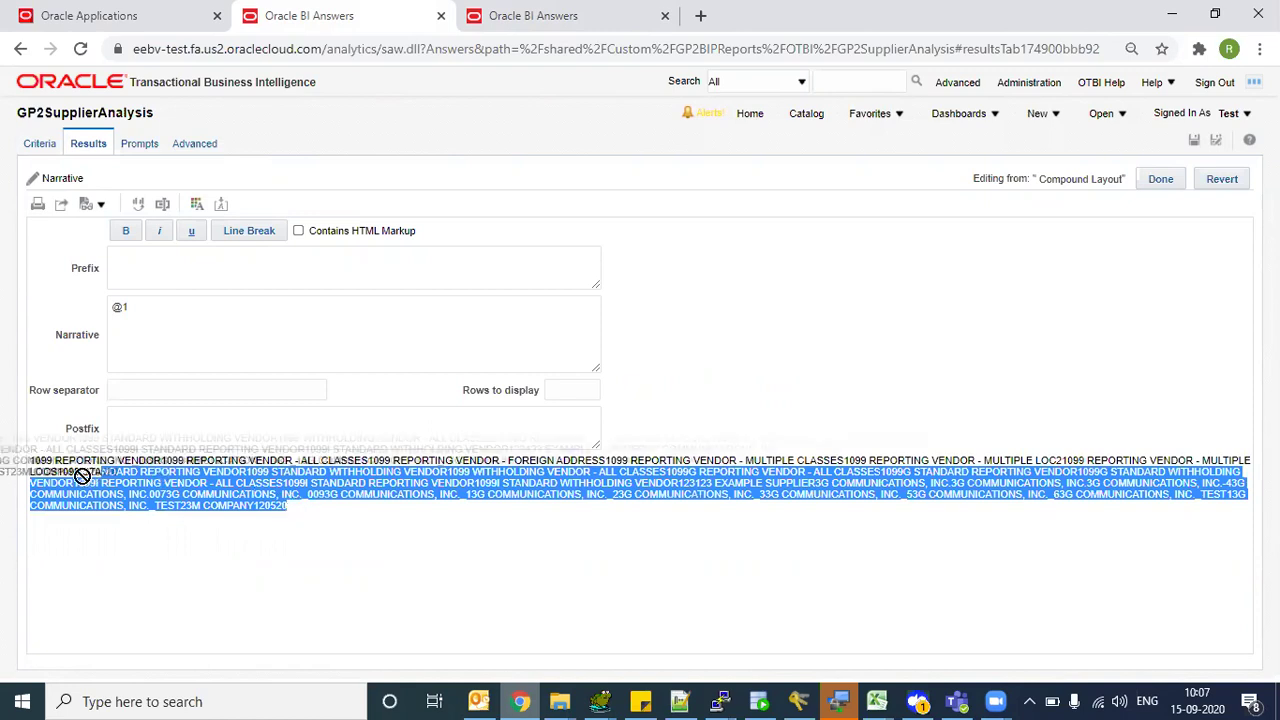
click(178, 491)
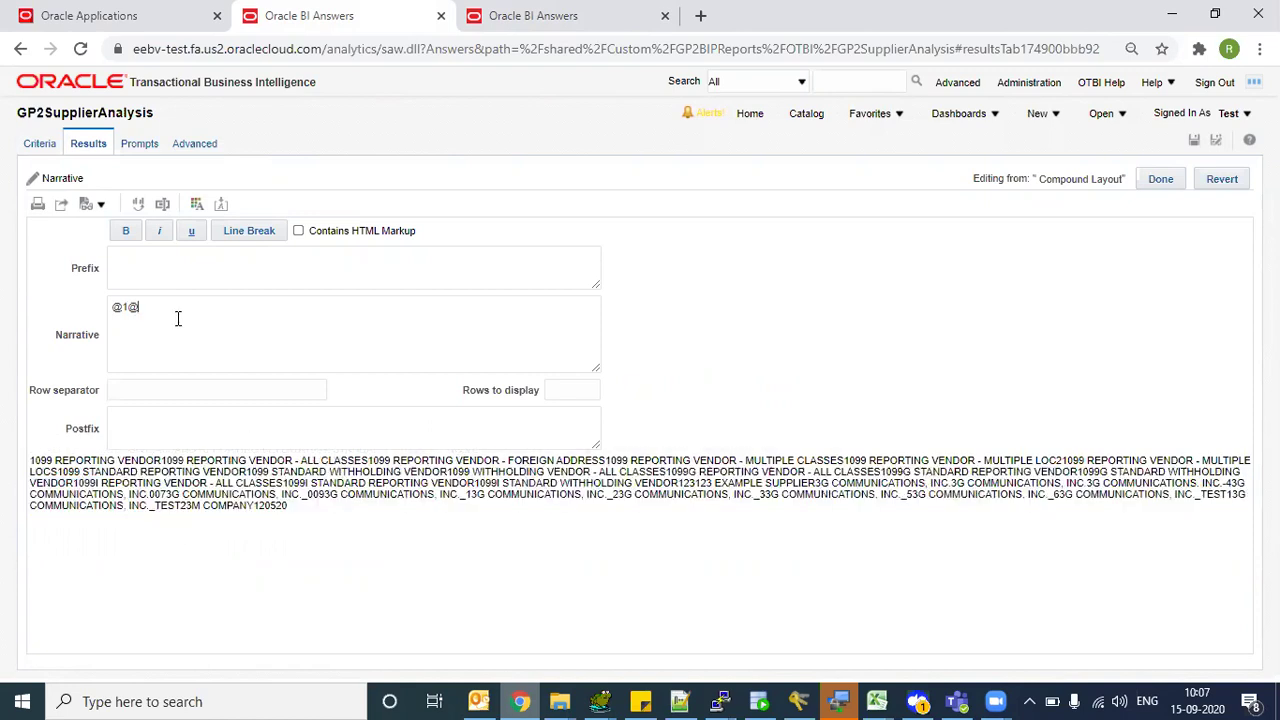
key(Tab)
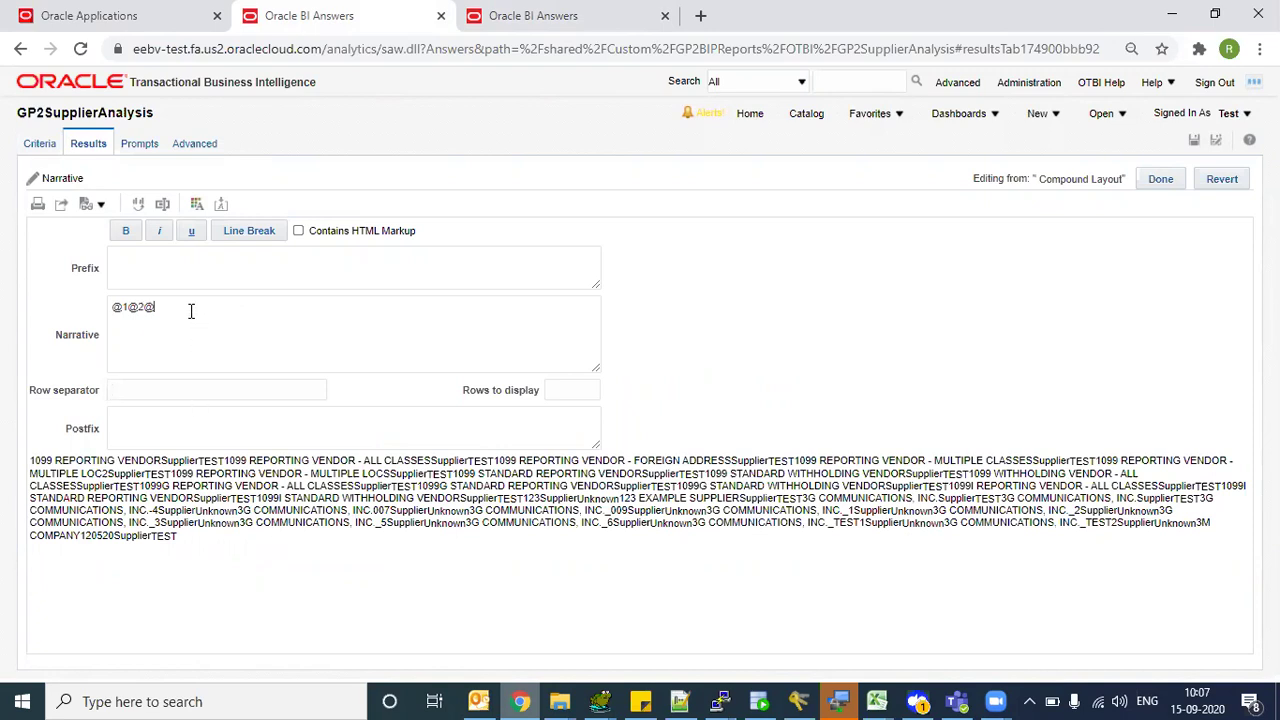
key(Tab)
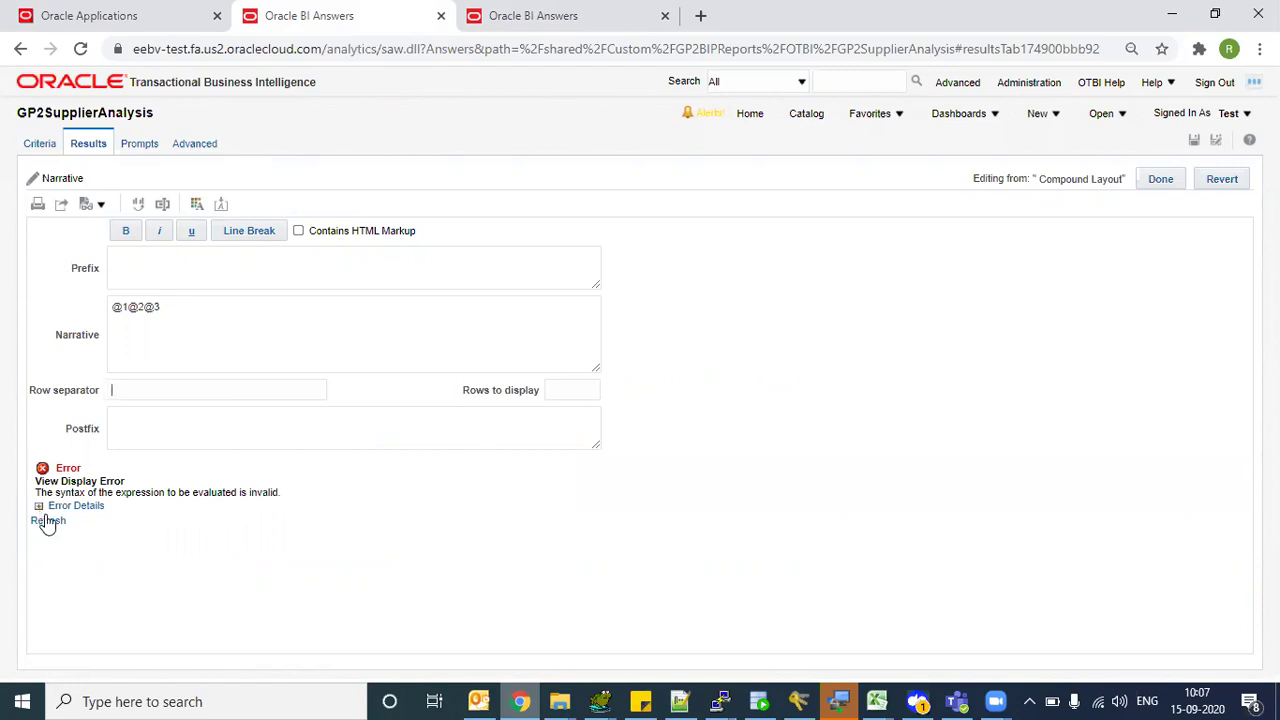
- Replace the narrative with @1 and set the row separator to a hyphen
drag(198, 312, 70, 326)
text(@1)
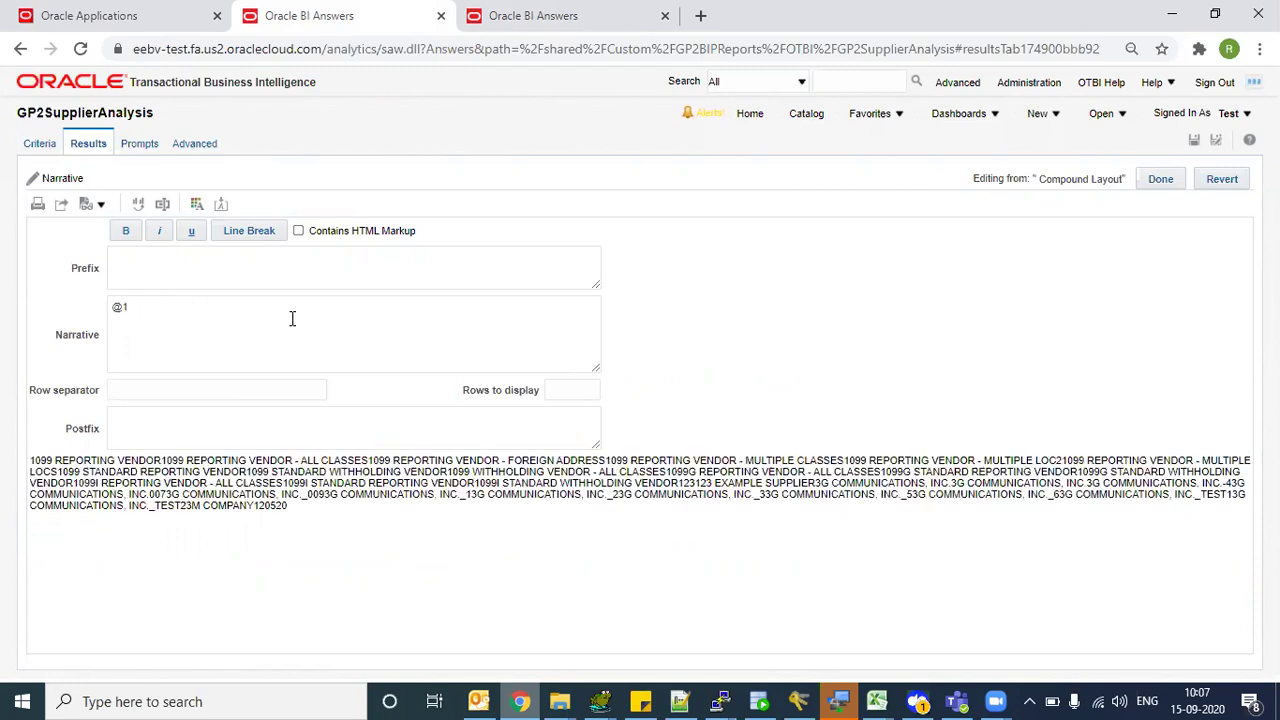
key(Tab)
click(161, 390)
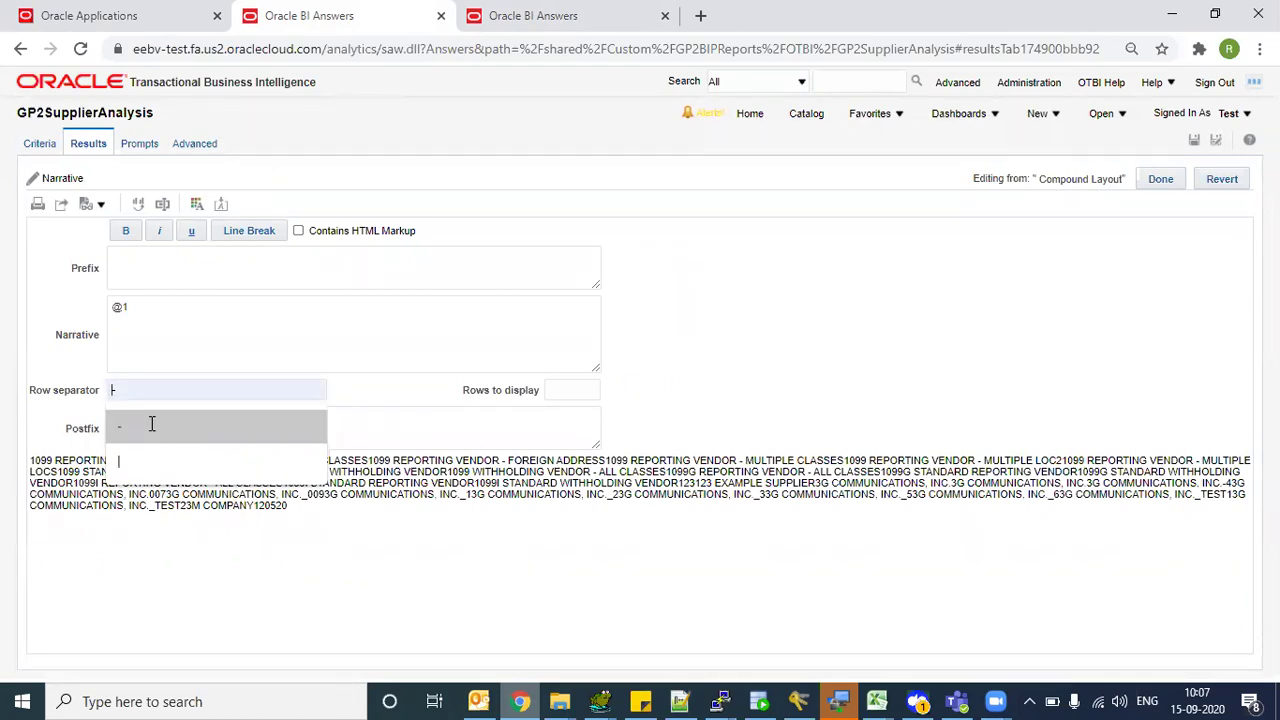
click(150, 428)
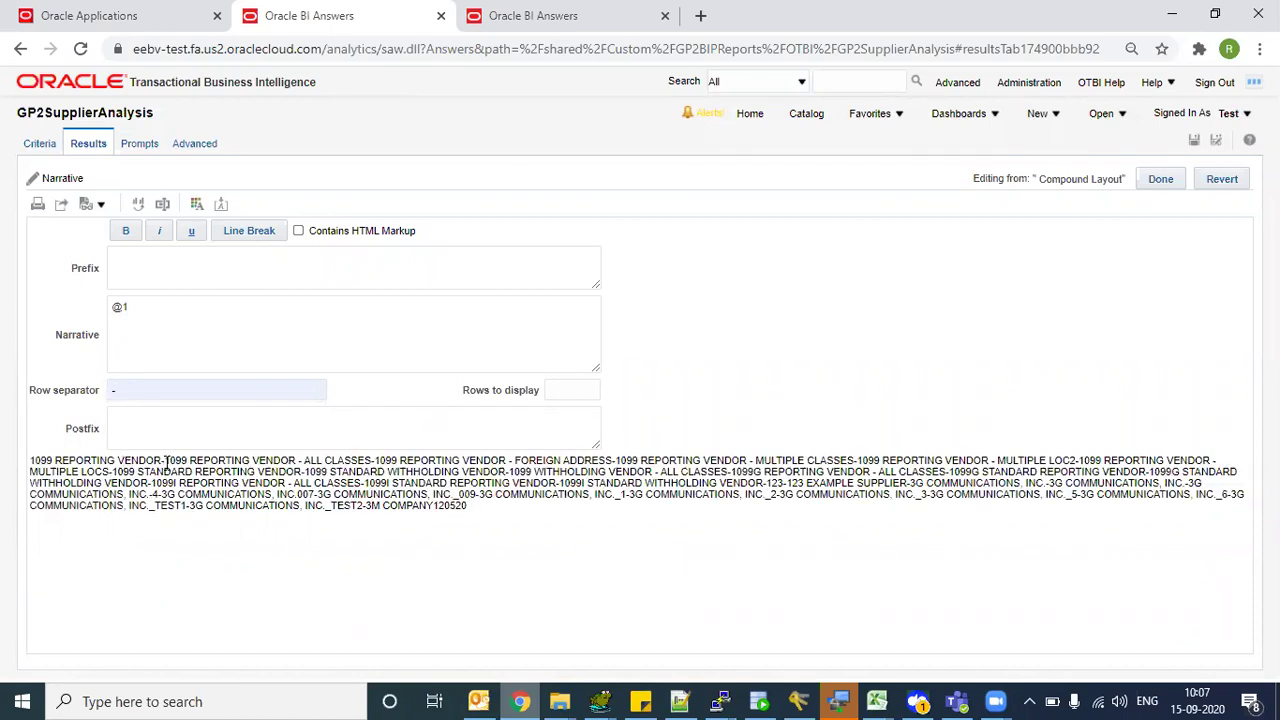
drag(160, 460, 31, 460)
click(93, 474)
click(550, 15)
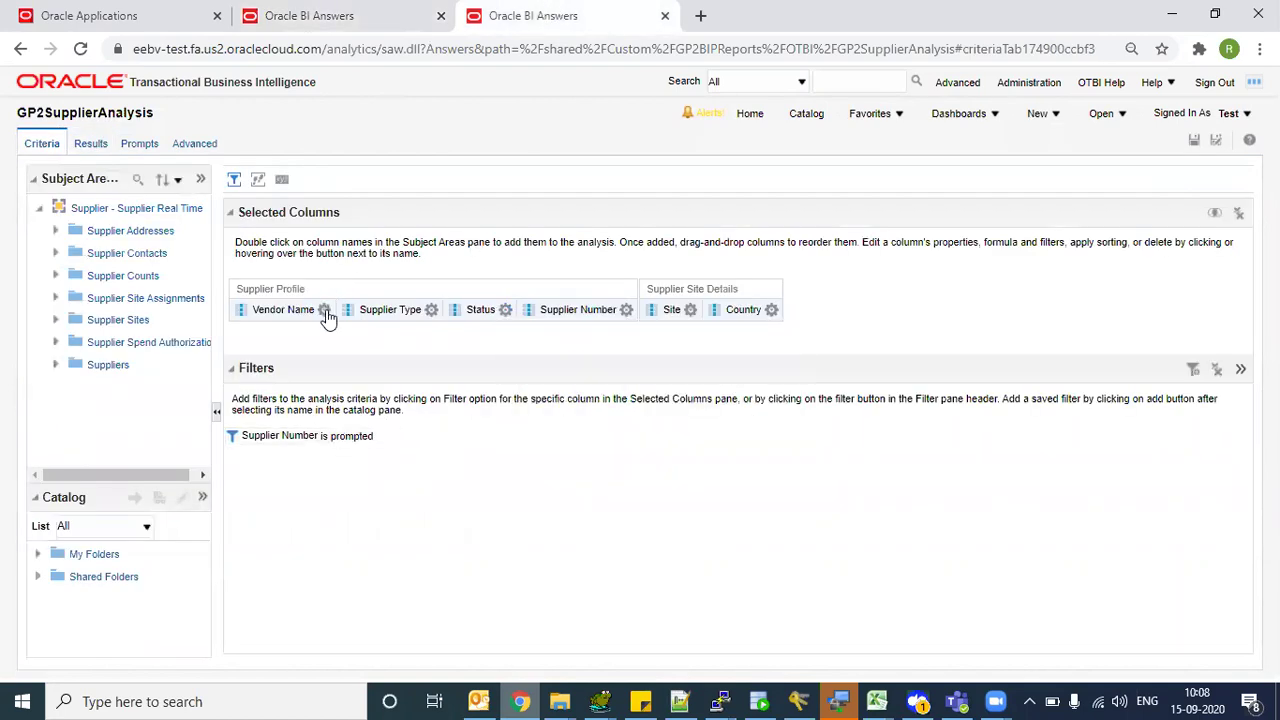
mouse_move(626, 311)
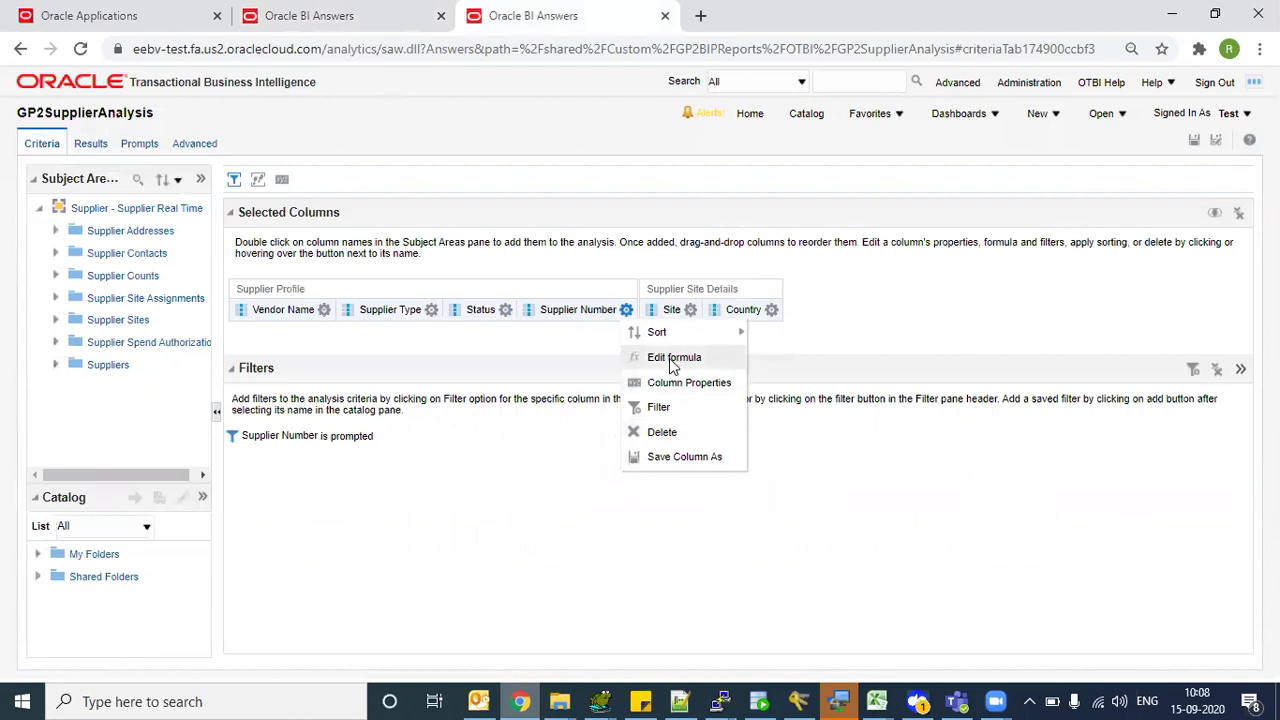
click(676, 416)
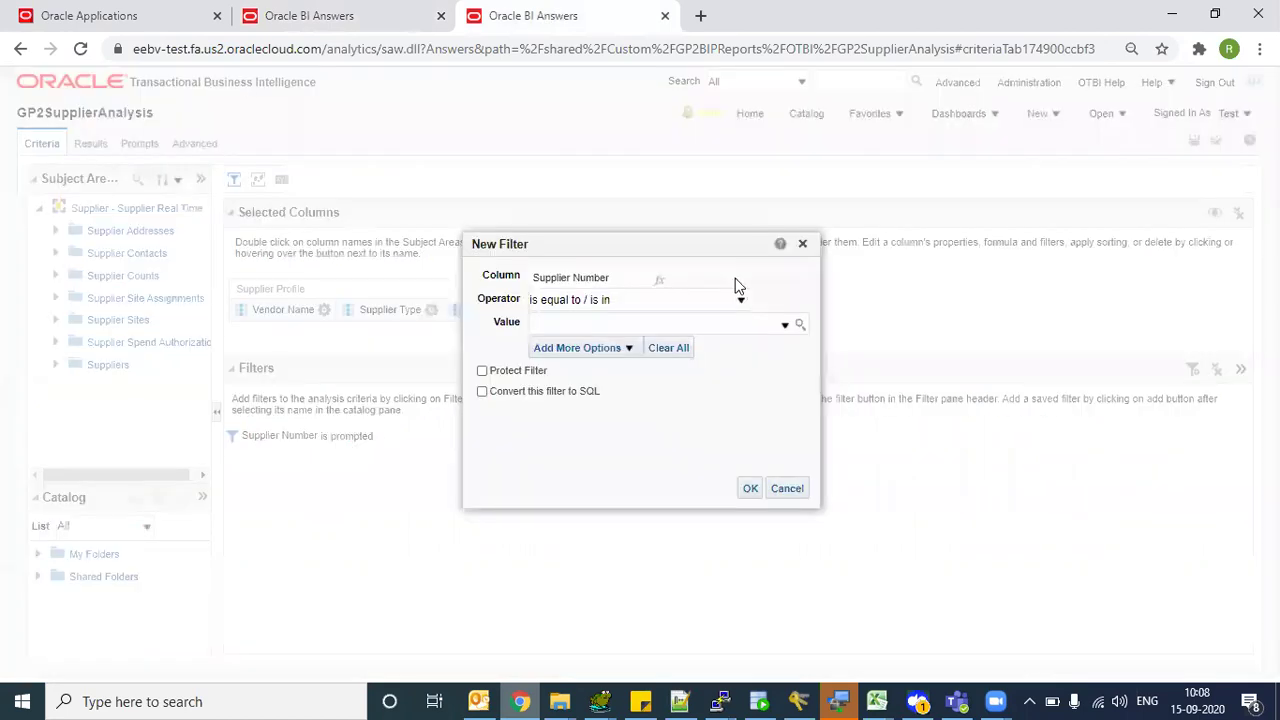
click(784, 325)
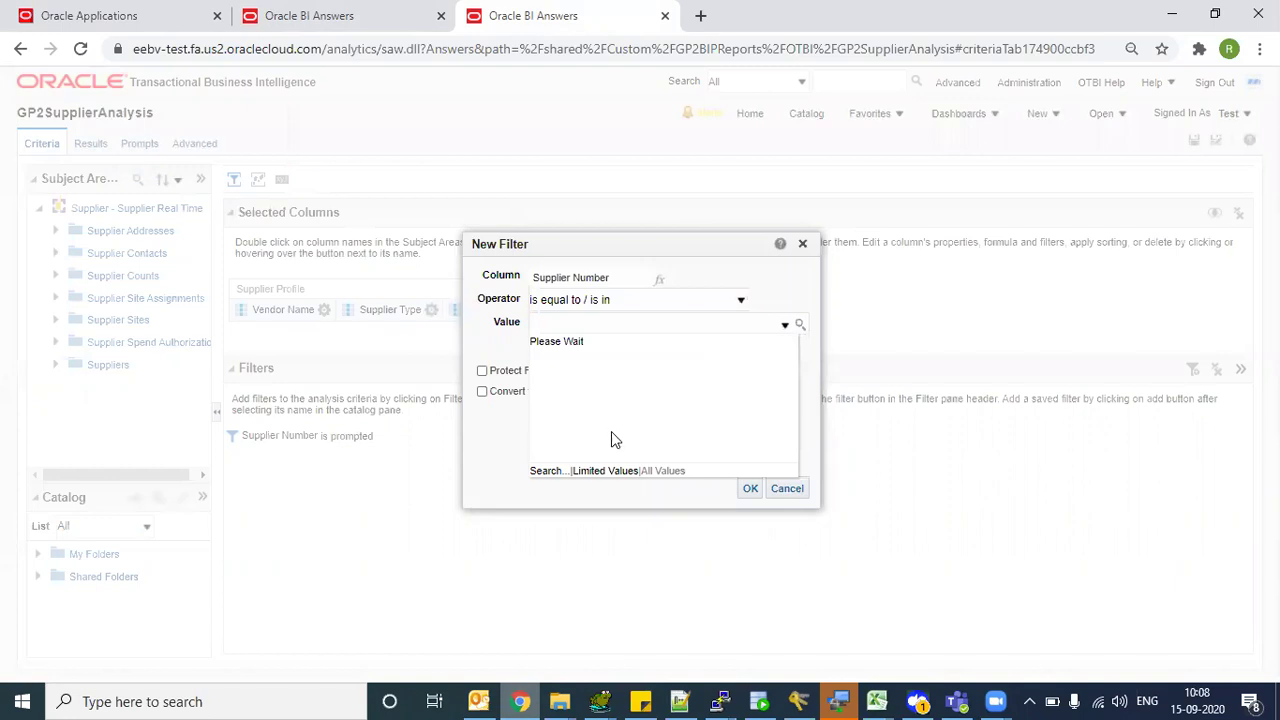
click(545, 390)
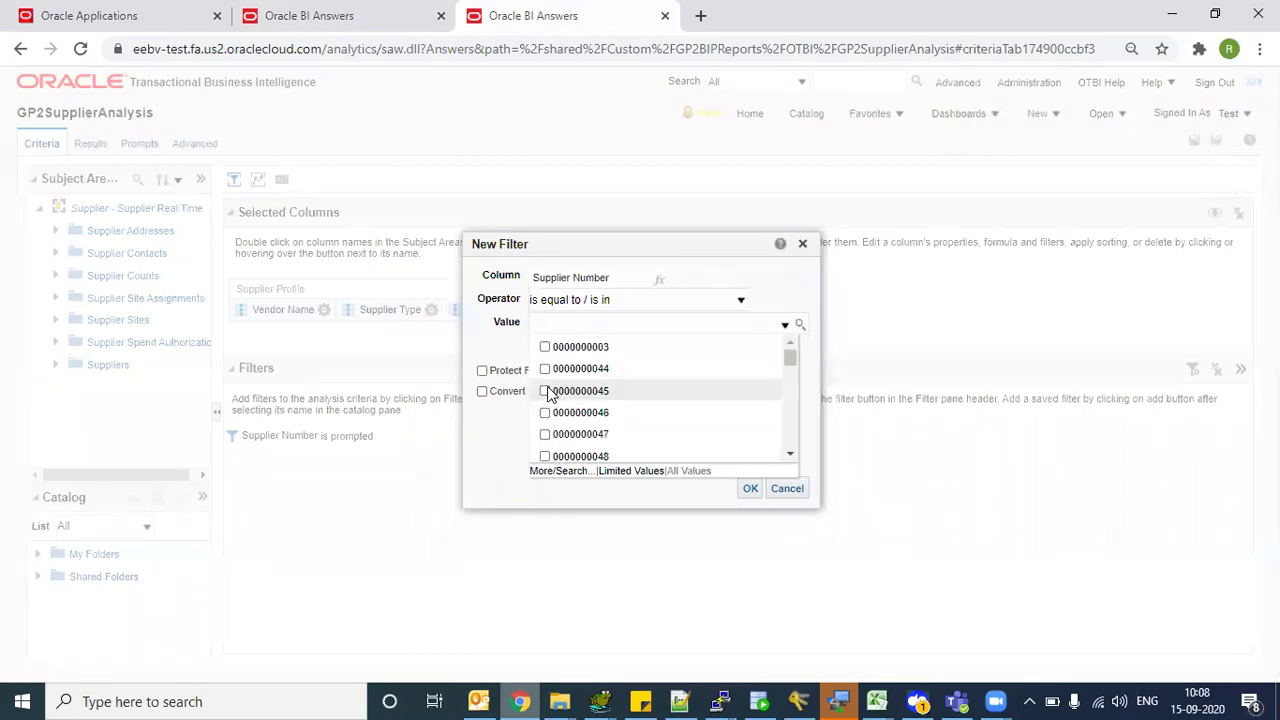
click(545, 432)
click(546, 413)
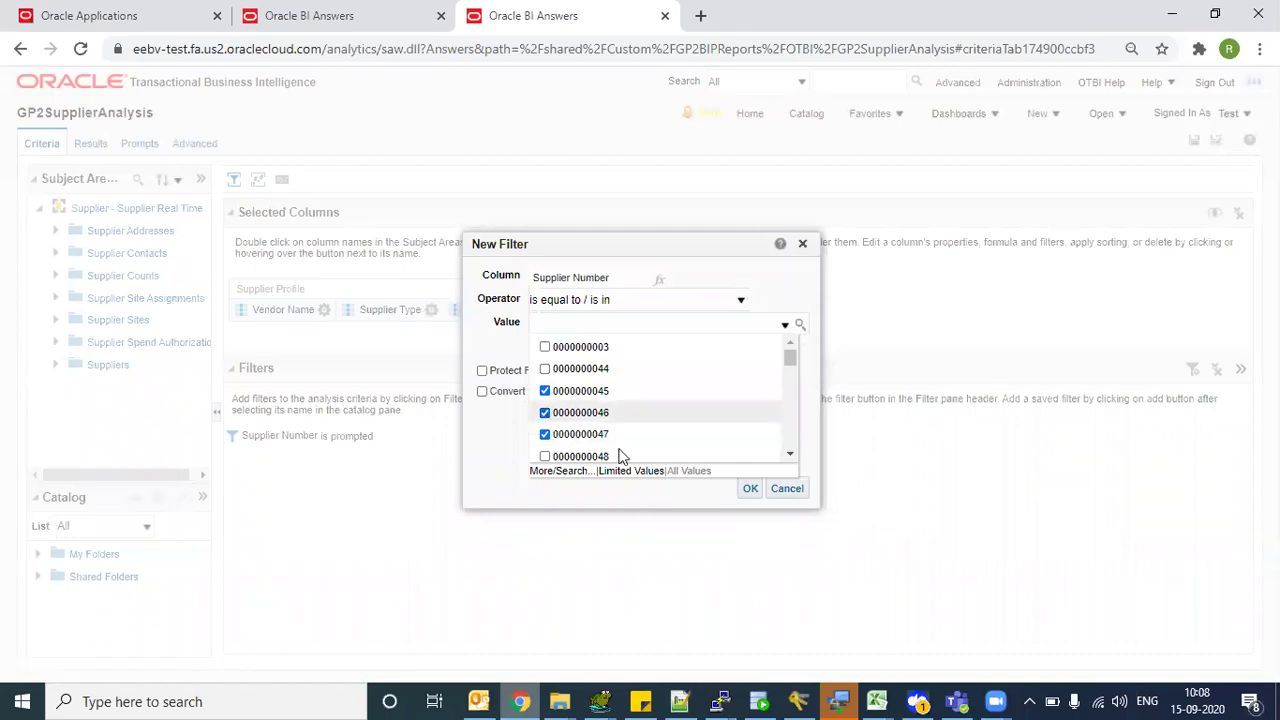
click(750, 488)
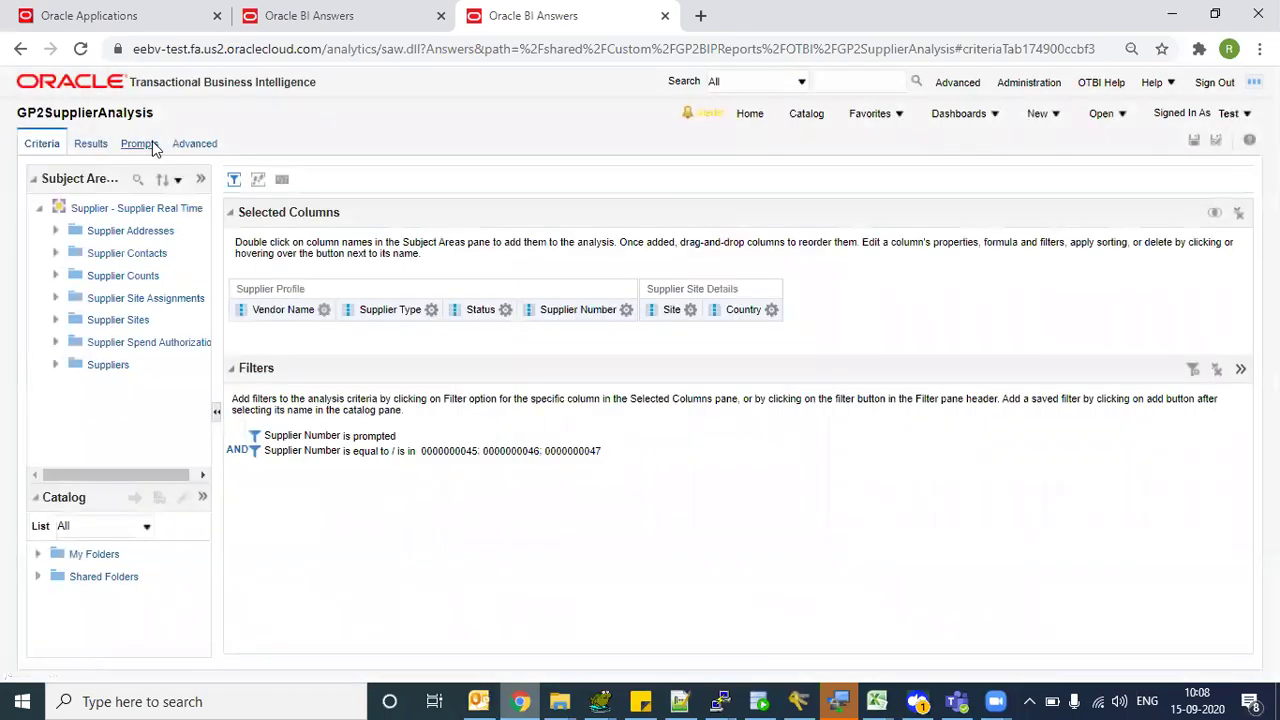
click(90, 146)
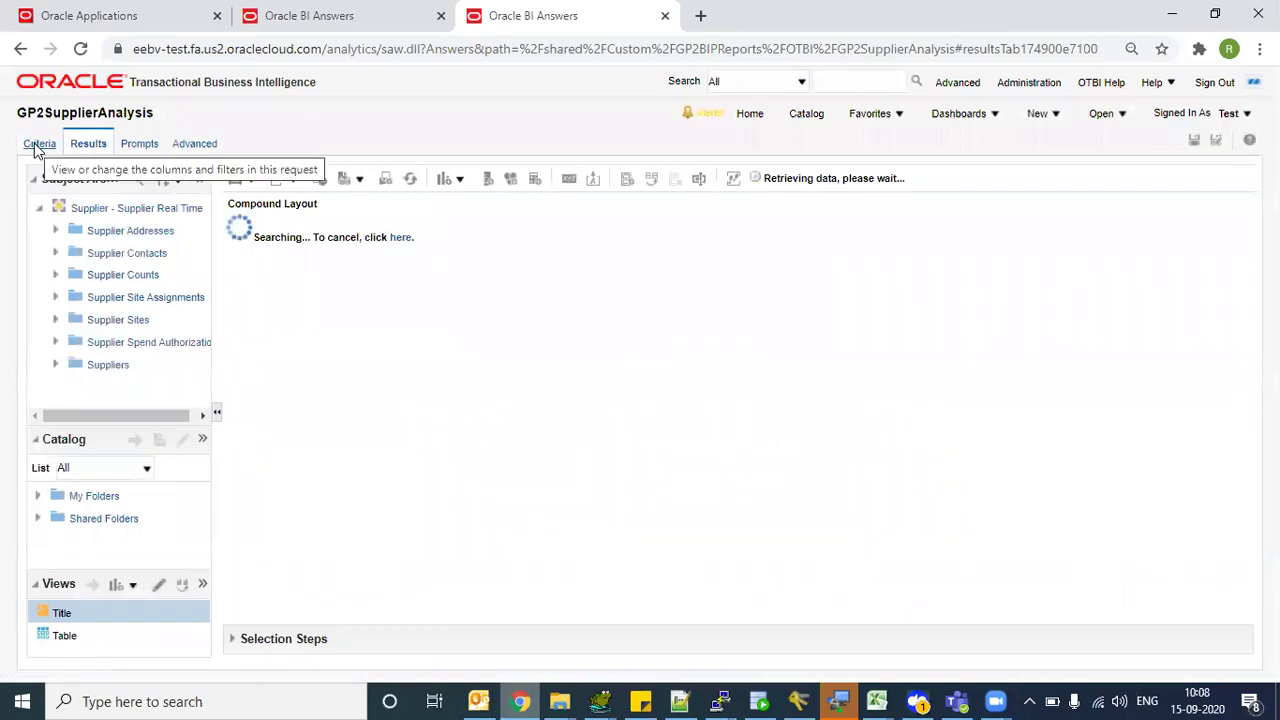
- Close the narrative editor with Done, return to Criteria, and reload the analysis page
click(39, 143)
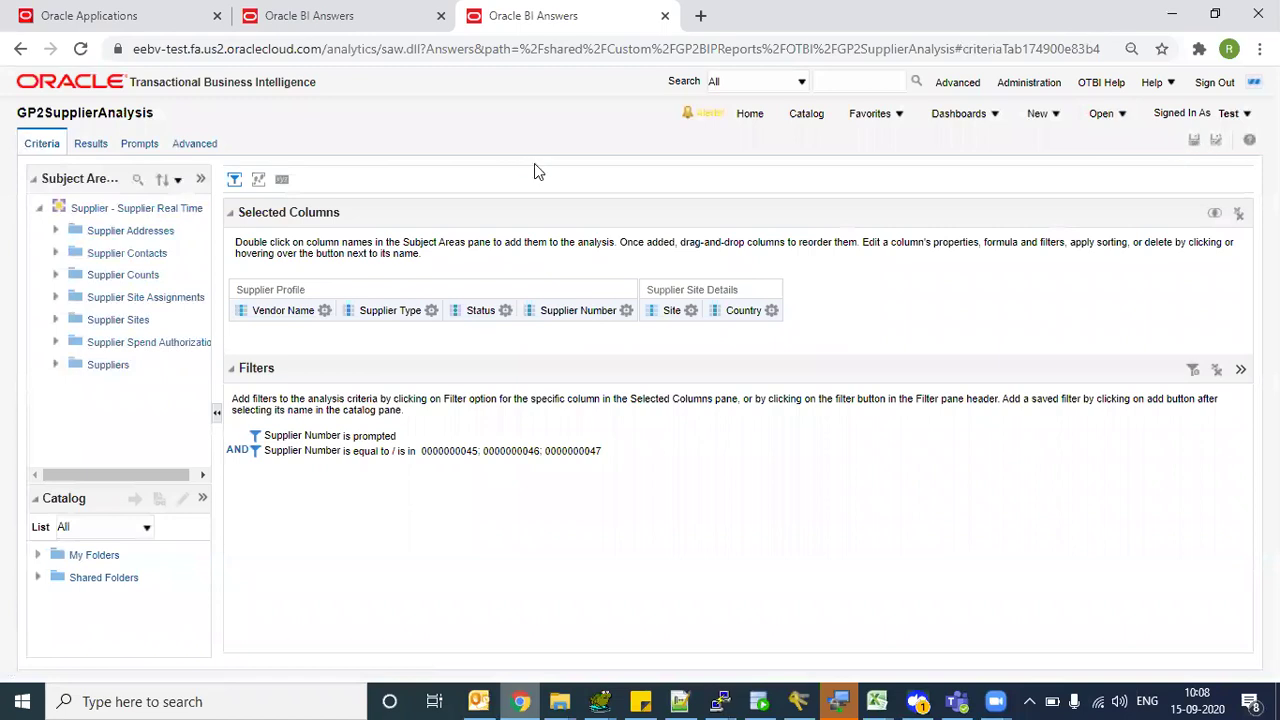
click(332, 15)
text(@1)
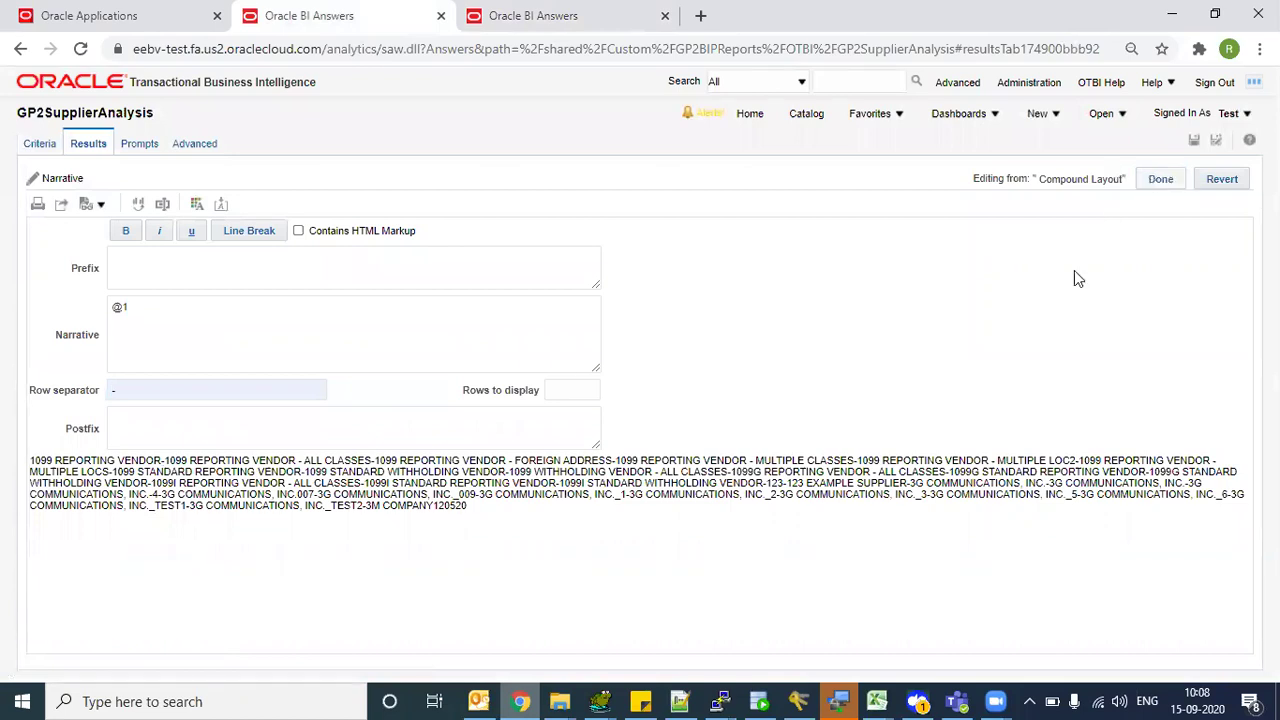
click(1162, 184)
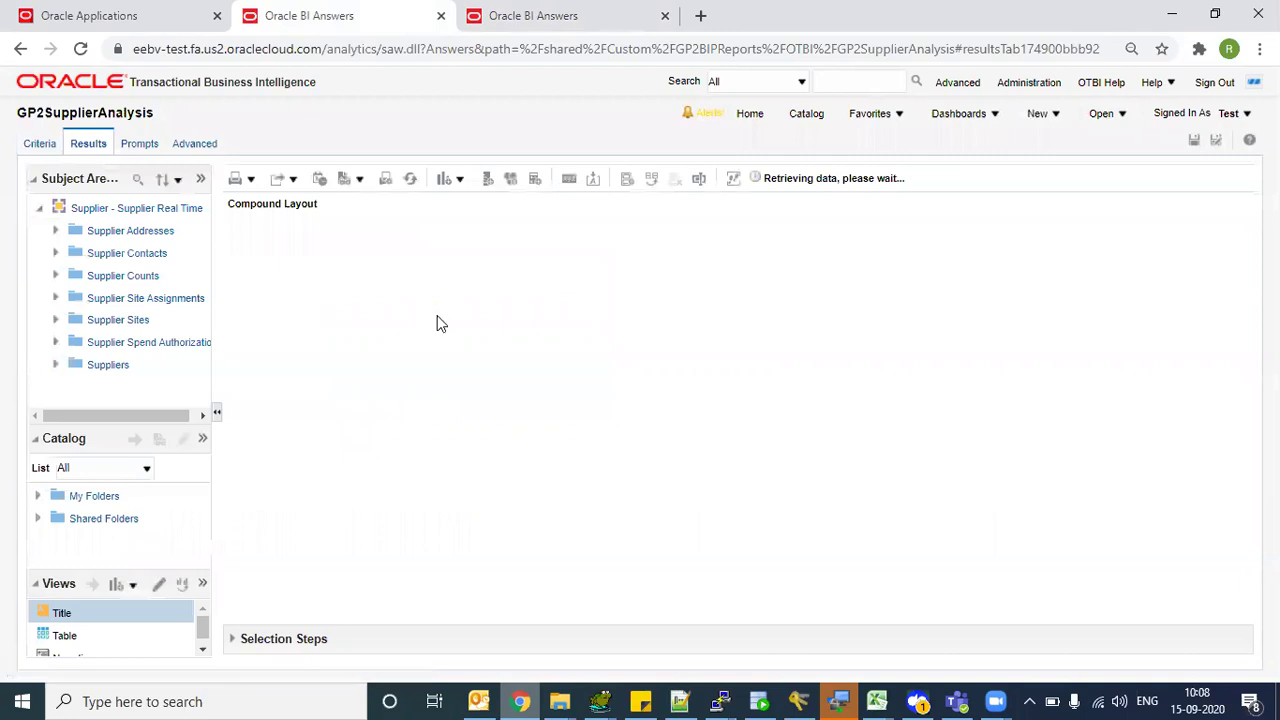
click(40, 145)
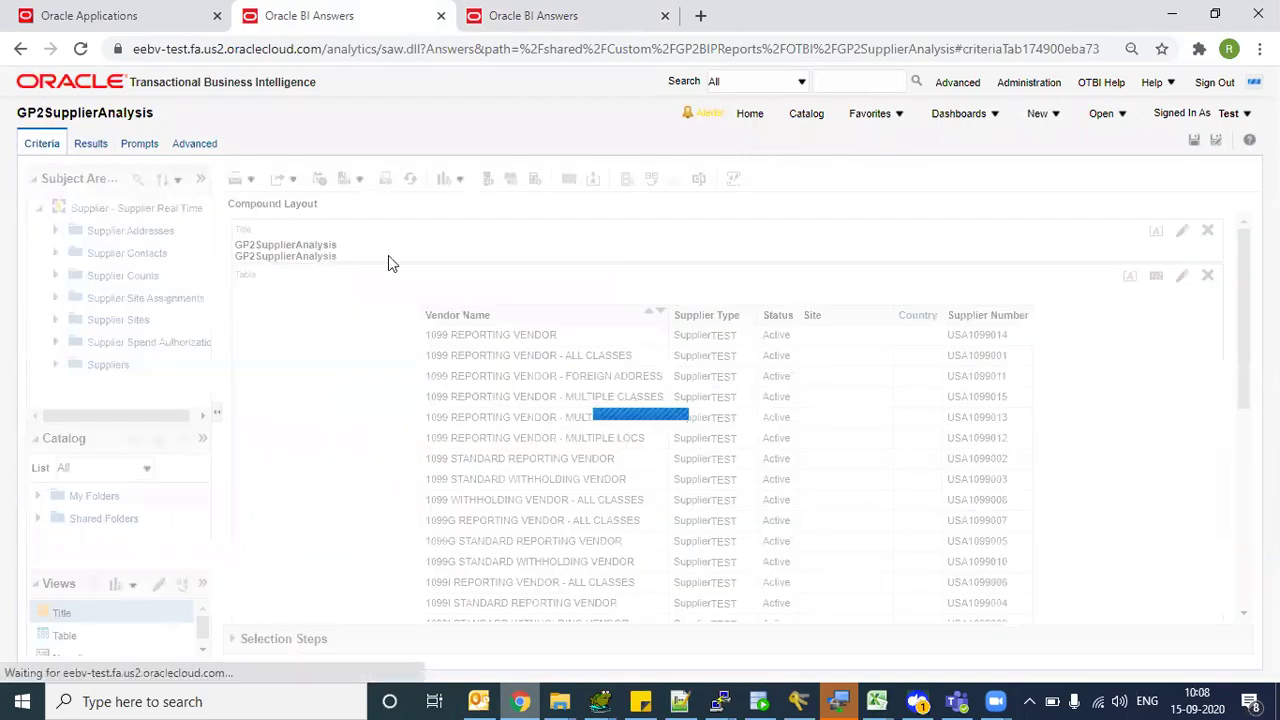
click(474, 54)
key(Return)
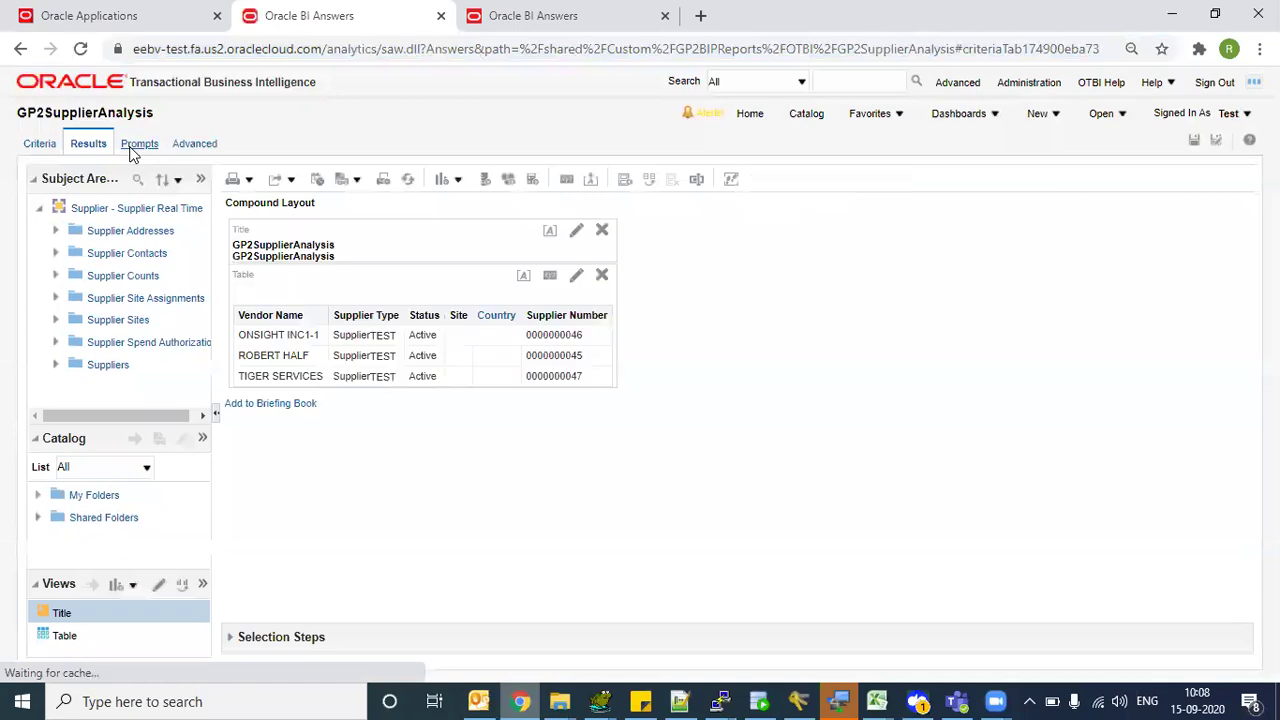
- Add a new Narrative view from Other Views and open it for editing
click(445, 179)
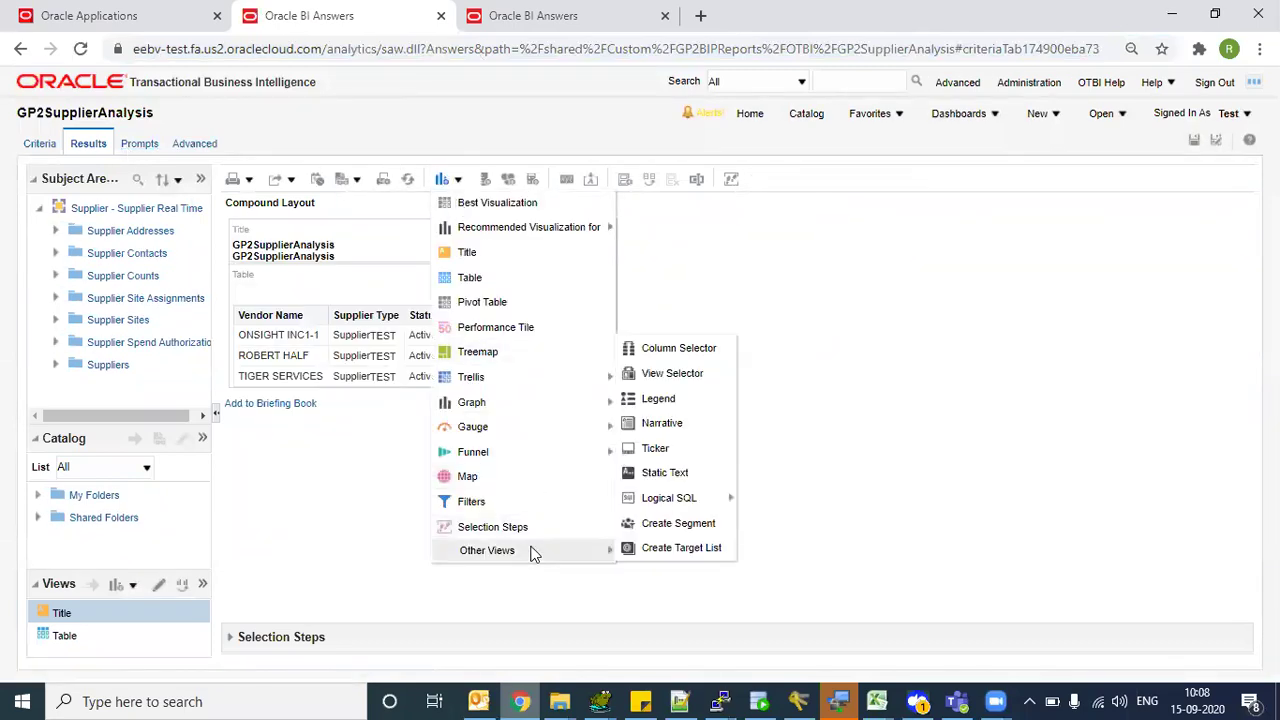
mouse_move(575, 551)
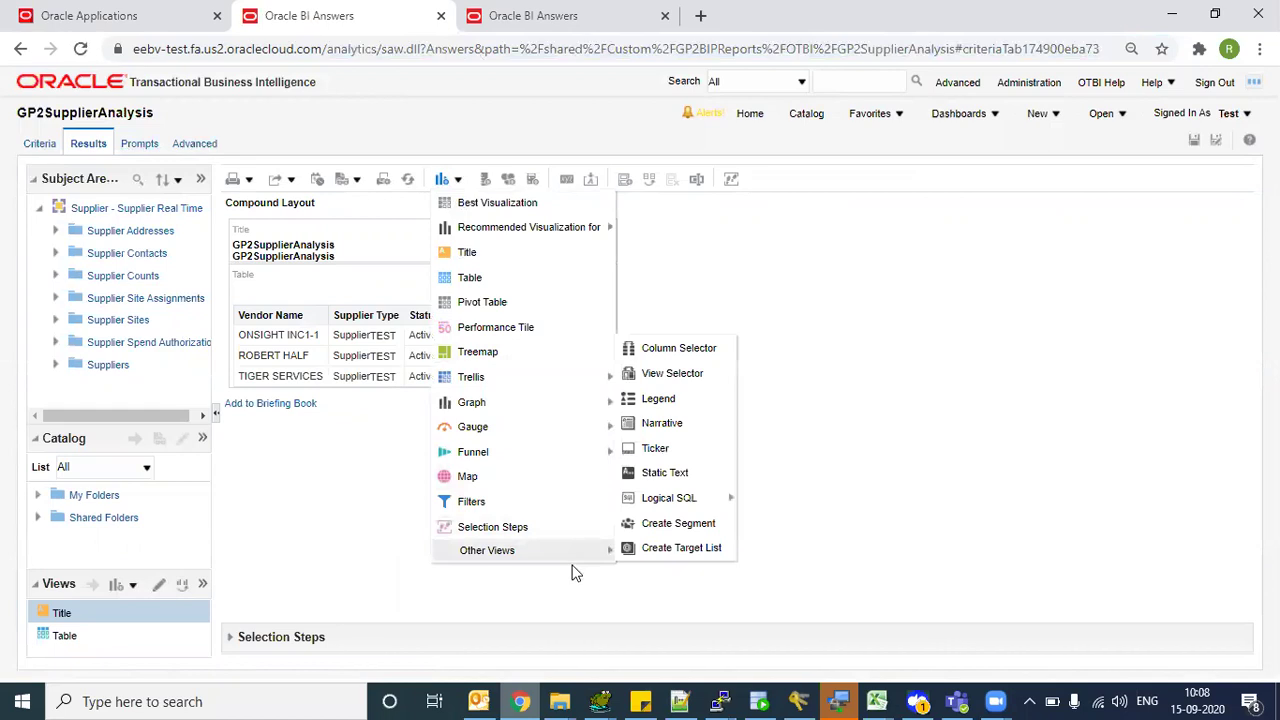
click(660, 424)
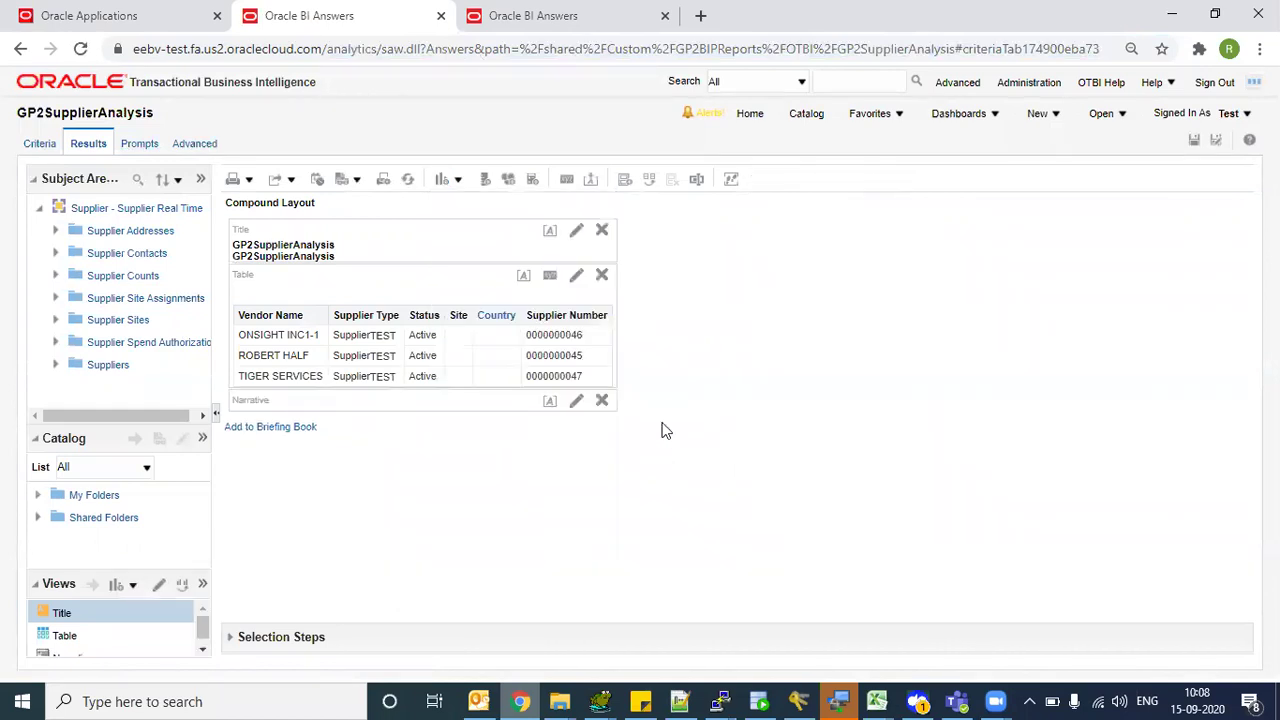
click(576, 400)
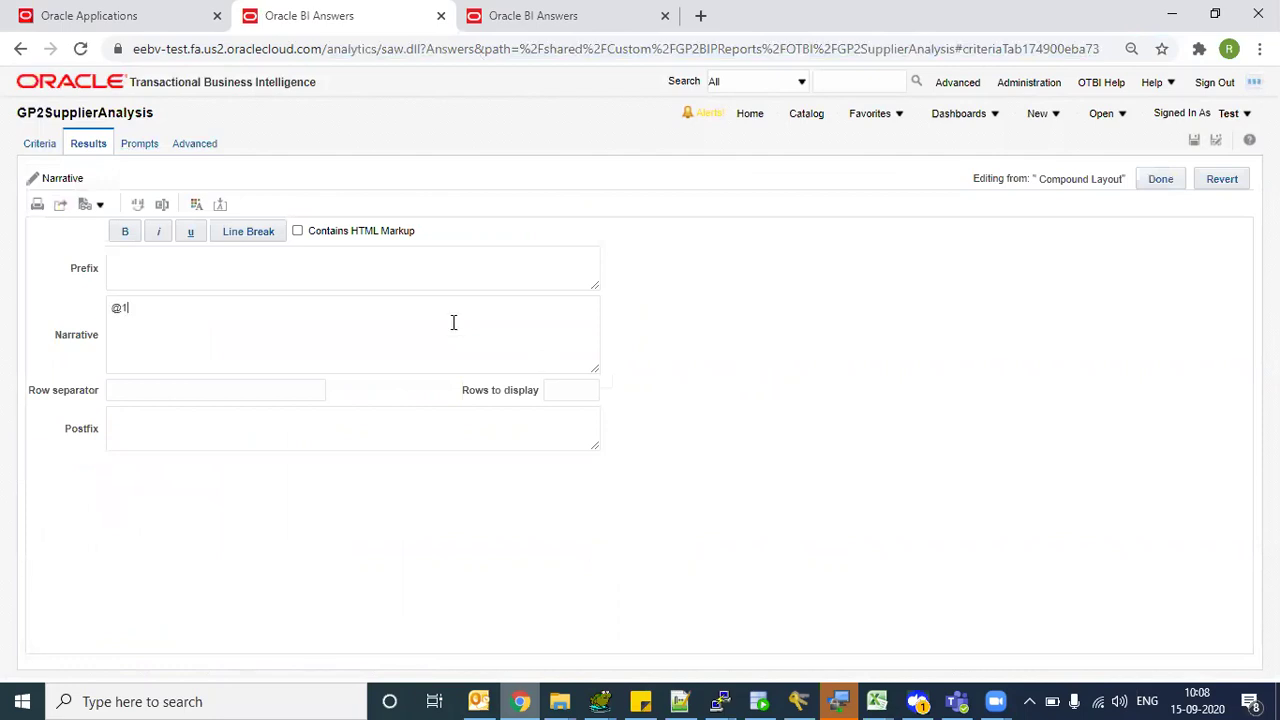
- Set the narrative's row separator to a hyphen and refresh the preview
drag(38, 462, 80, 468)
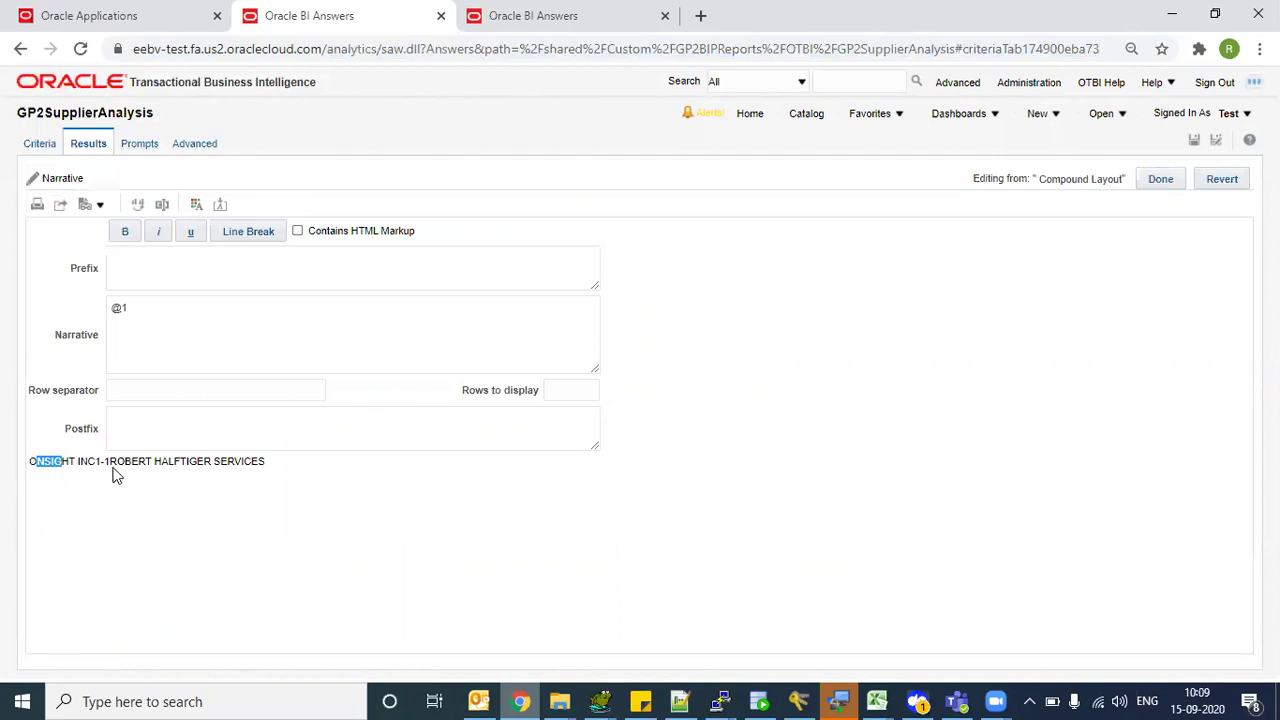
click(150, 390)
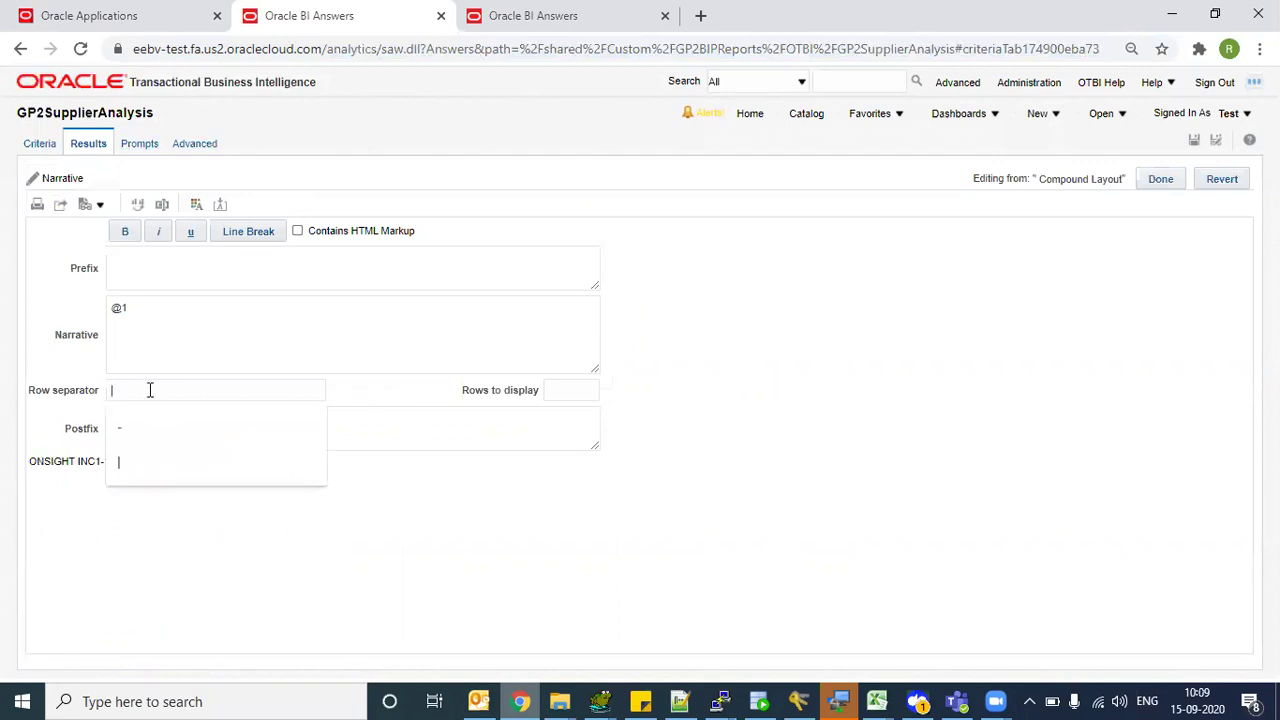
key(Escape)
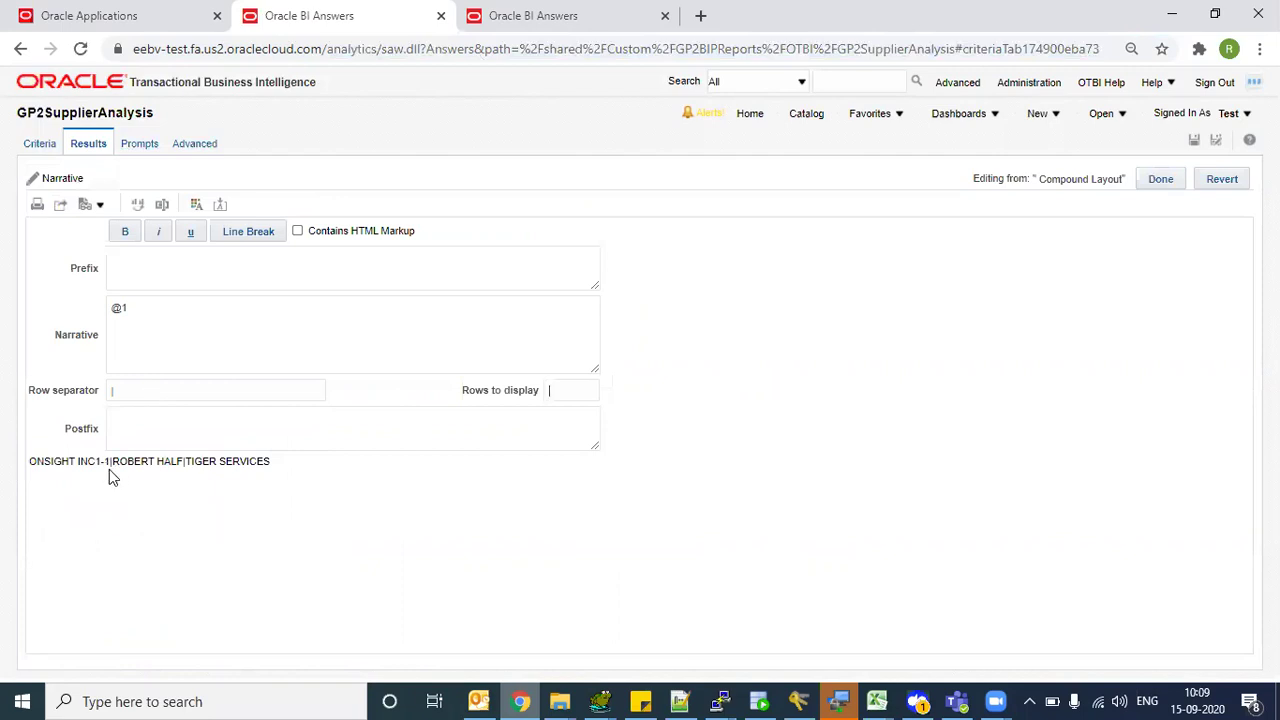
click(129, 395)
click(200, 469)
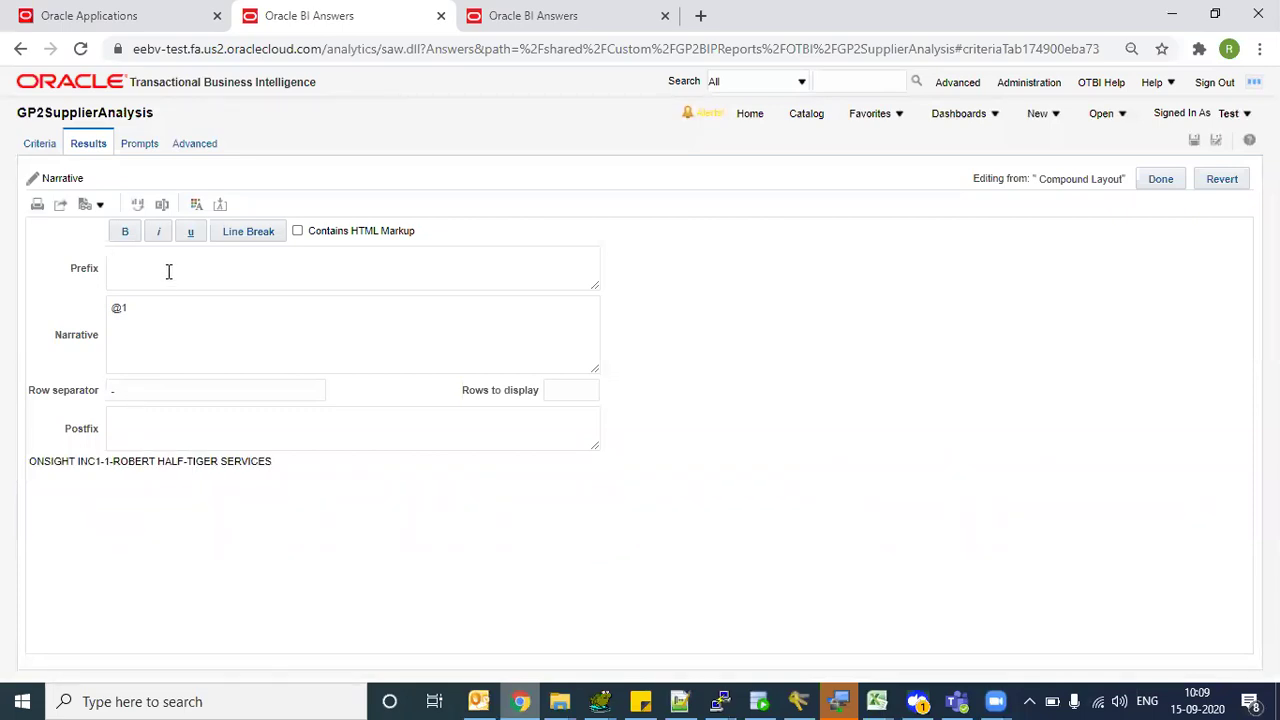
click(157, 316)
- Label the narrative 'Supplier Name :' and put each supplier on its own line
click(605, 14)
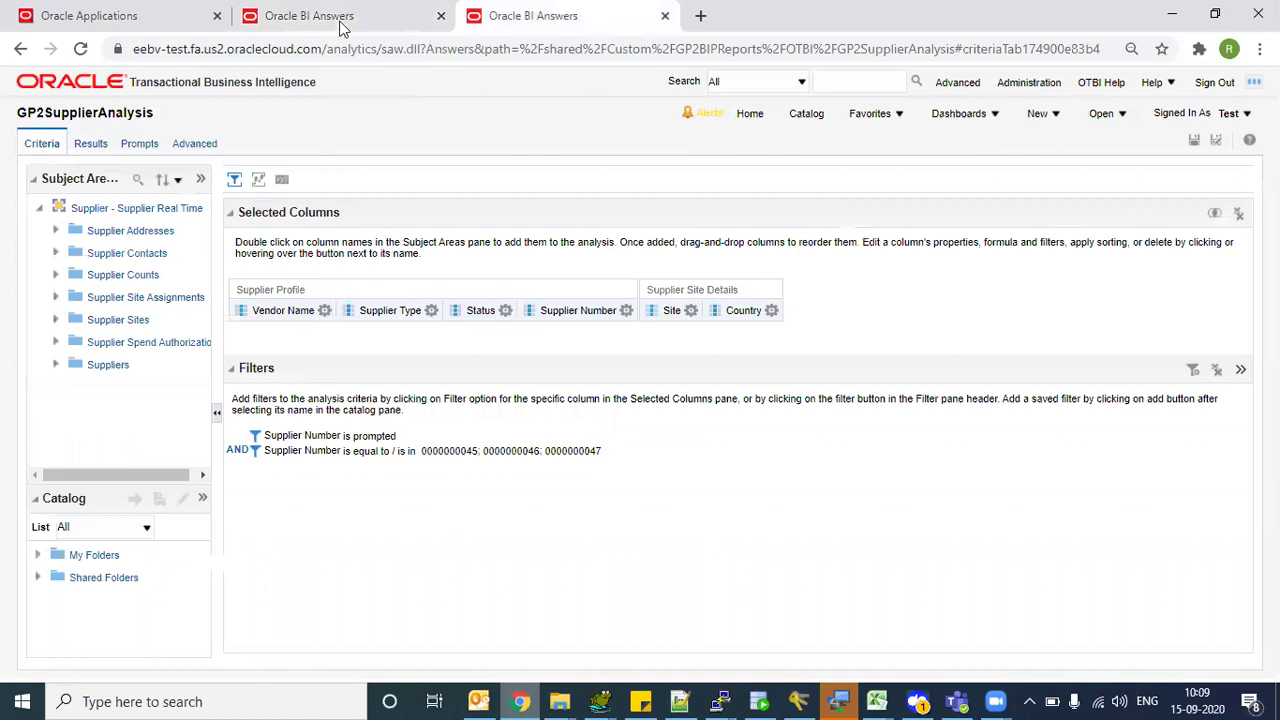
key(ctrl+Page_Up)
click(155, 313)
text(Vendor)
key(BackSpace)
key(BackSpace)
key(BackSpace)
key(BackSpace)
key(BackSpace)
key(BackSpace)
text(Supplier Name : @1)
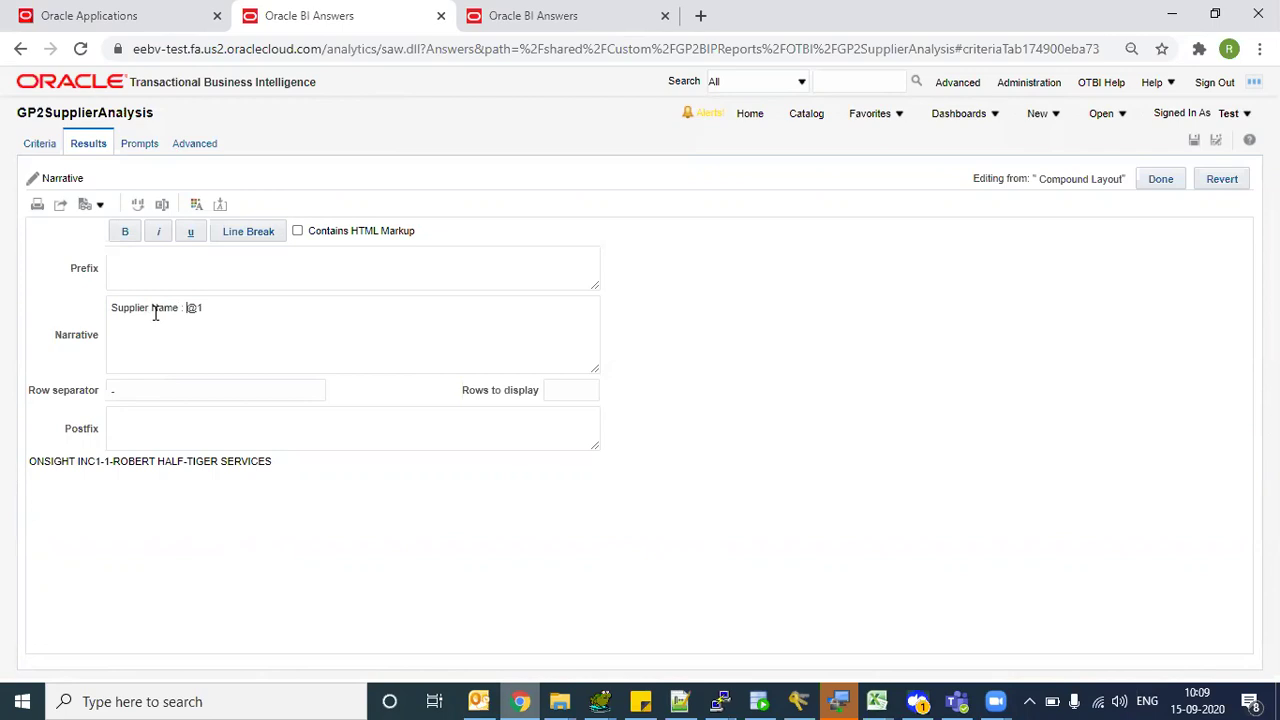
click(249, 324)
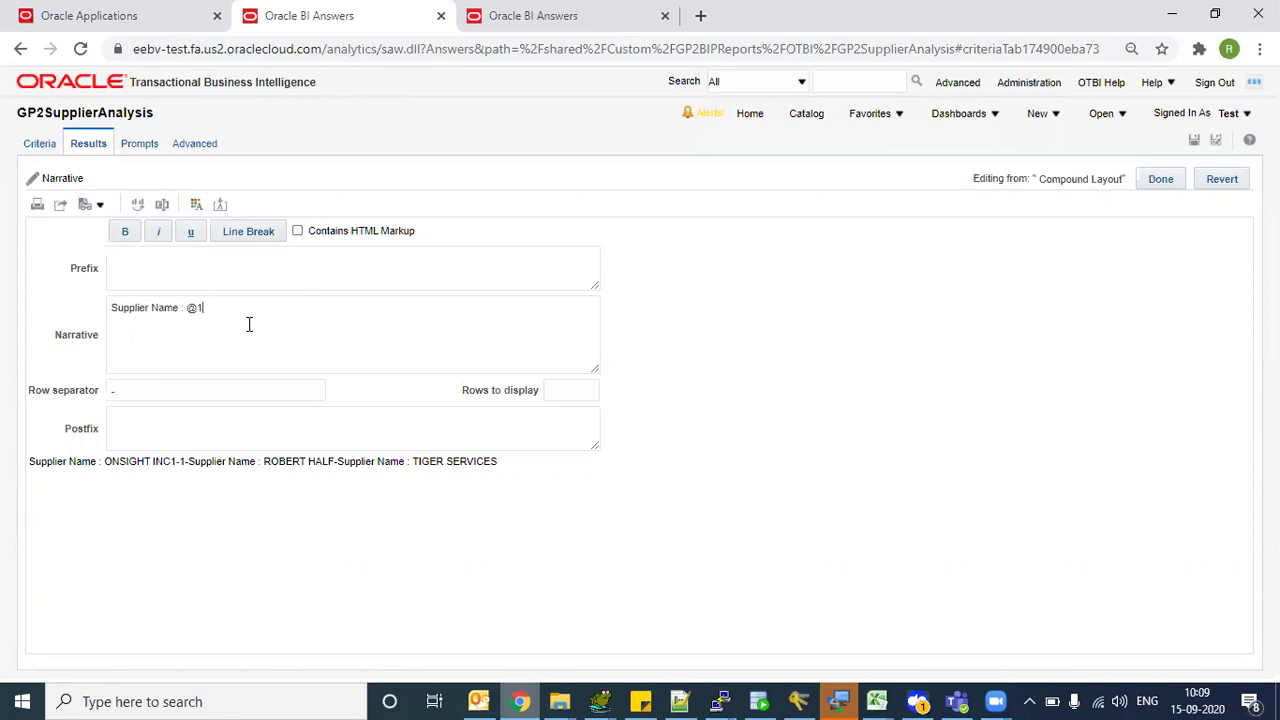
click(250, 231)
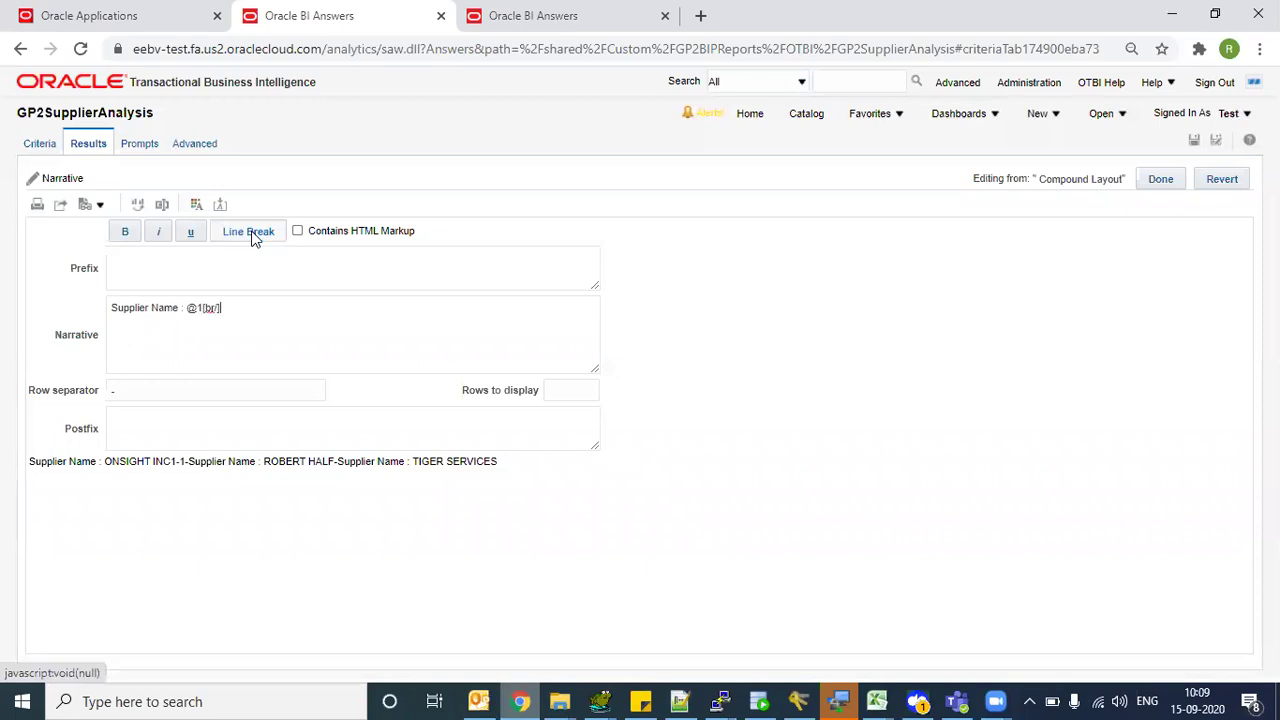
click(253, 307)
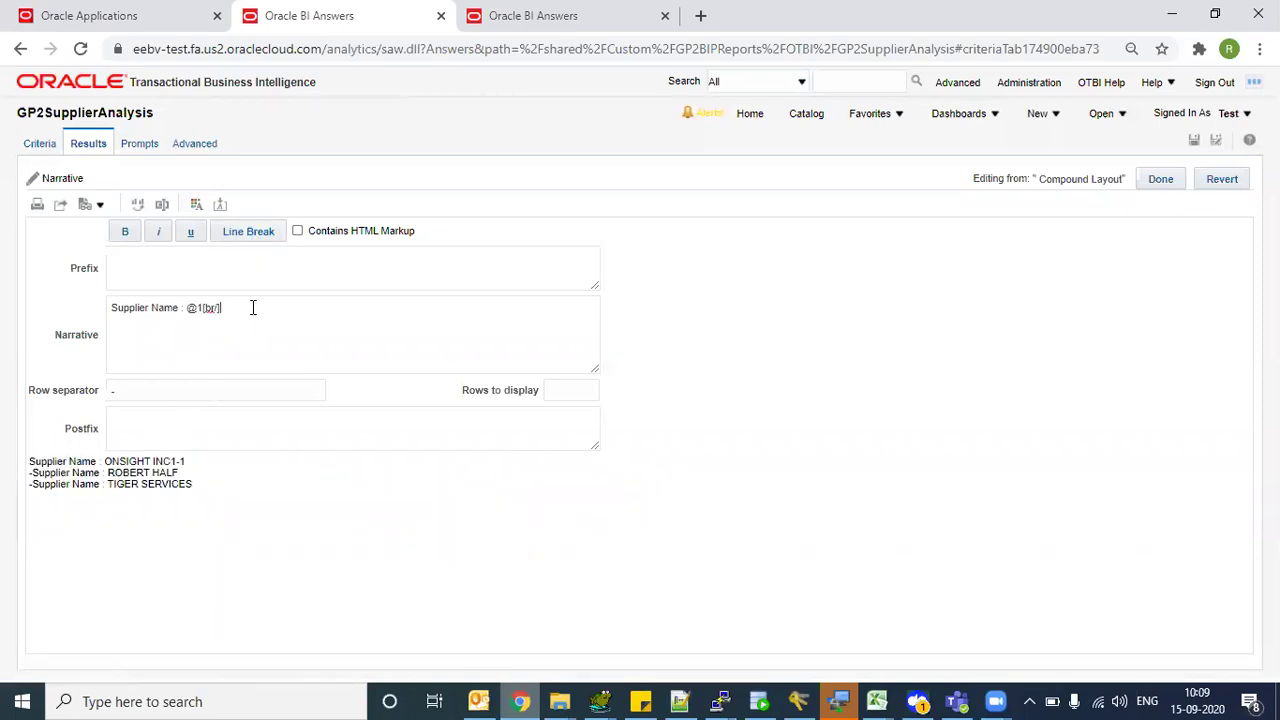
- Add a 'Supplier type' line followed by a line break, checking column order in Criteria
click(614, 12)
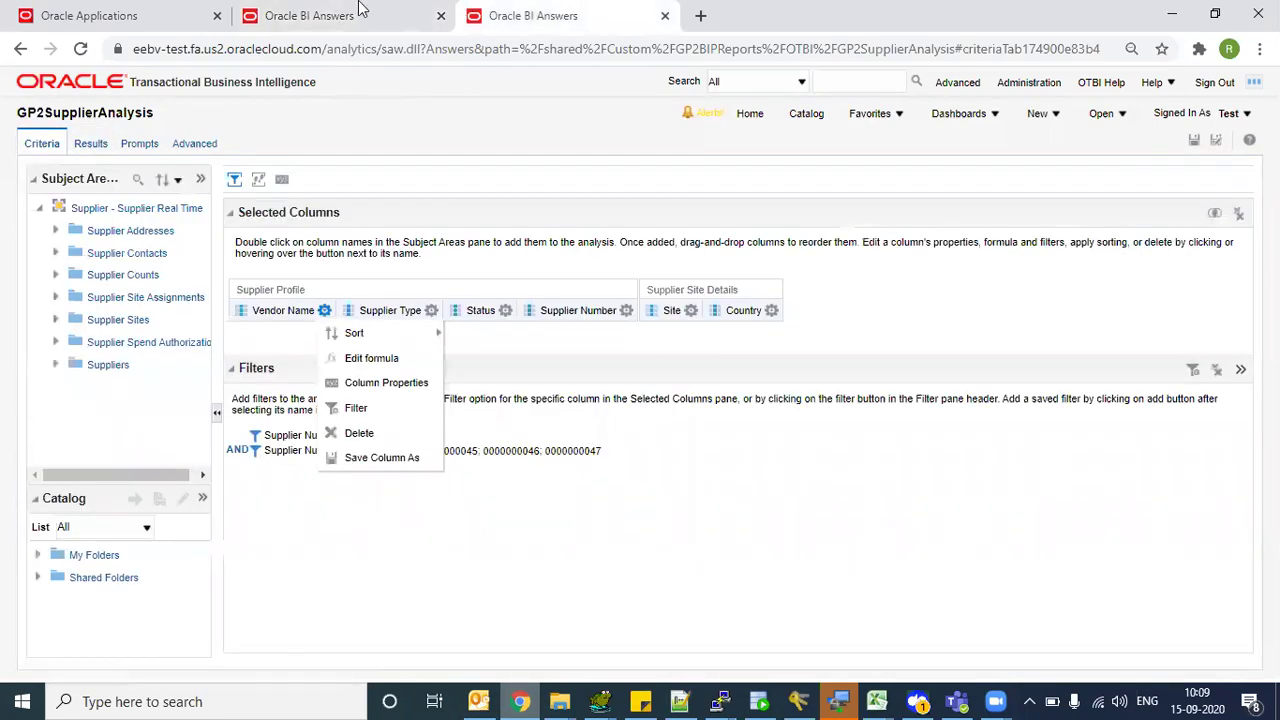
click(372, 12)
text(Supp)
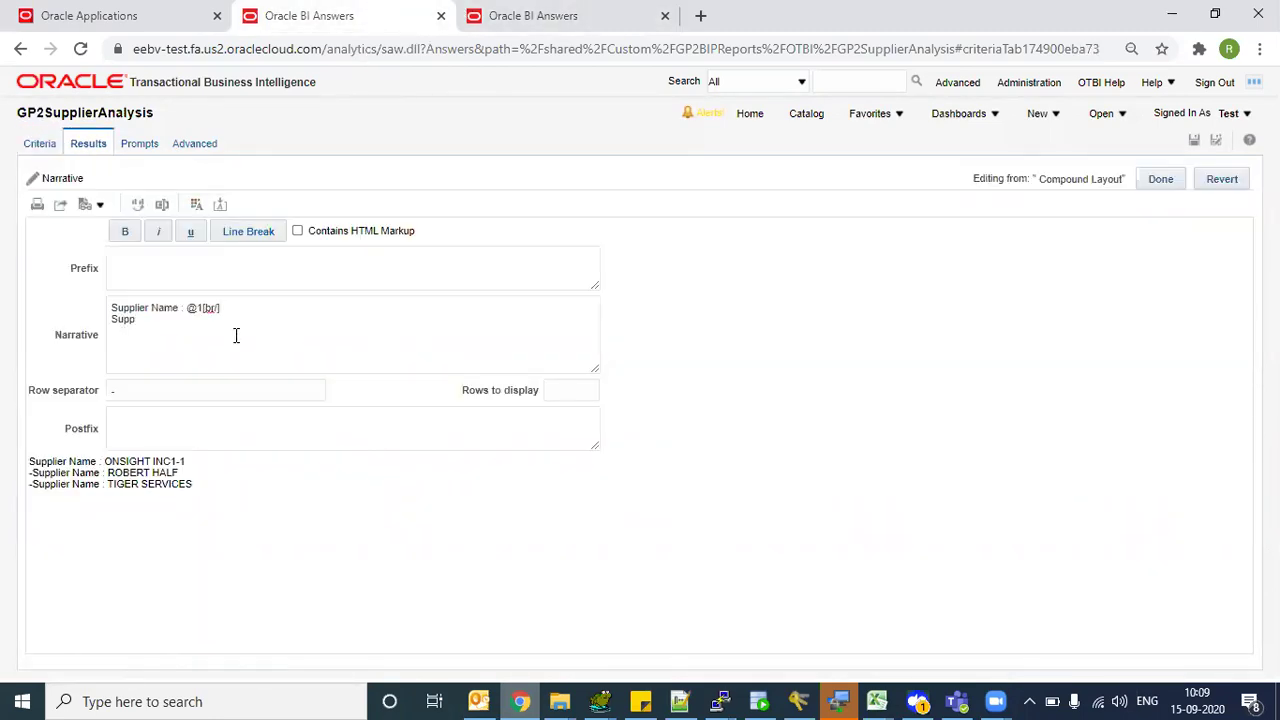
text(lier type : @2)
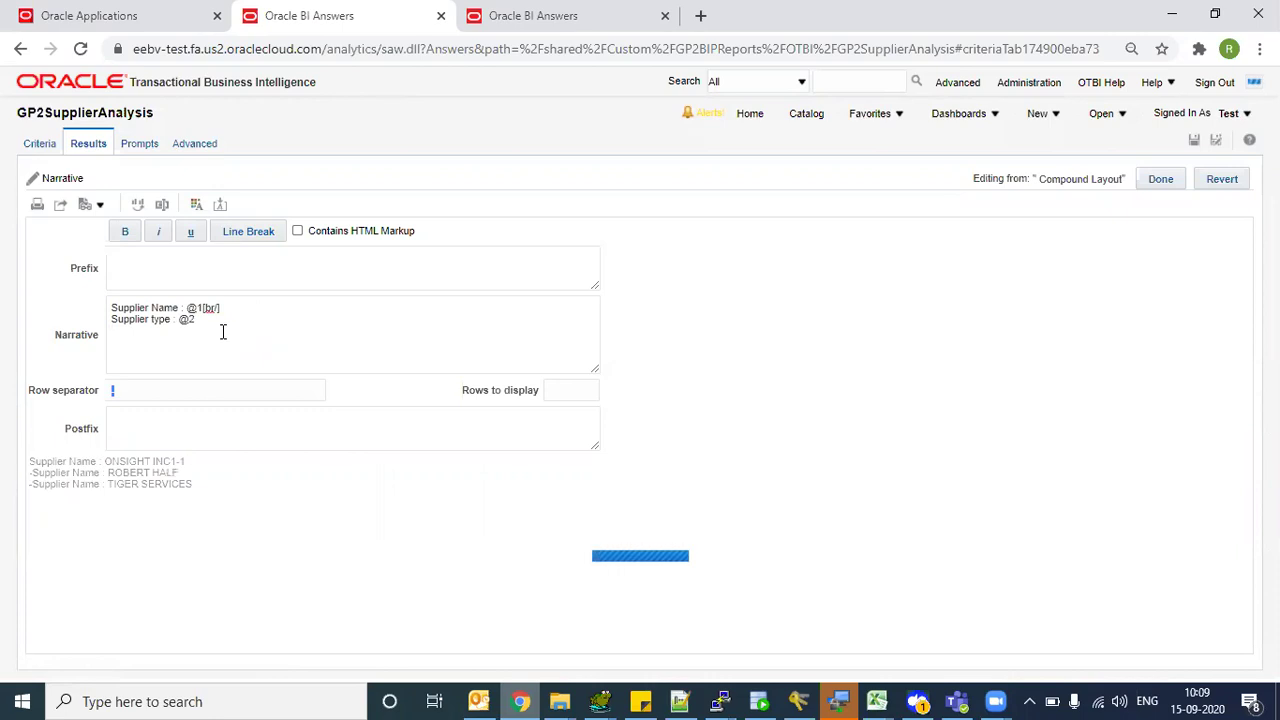
click(266, 232)
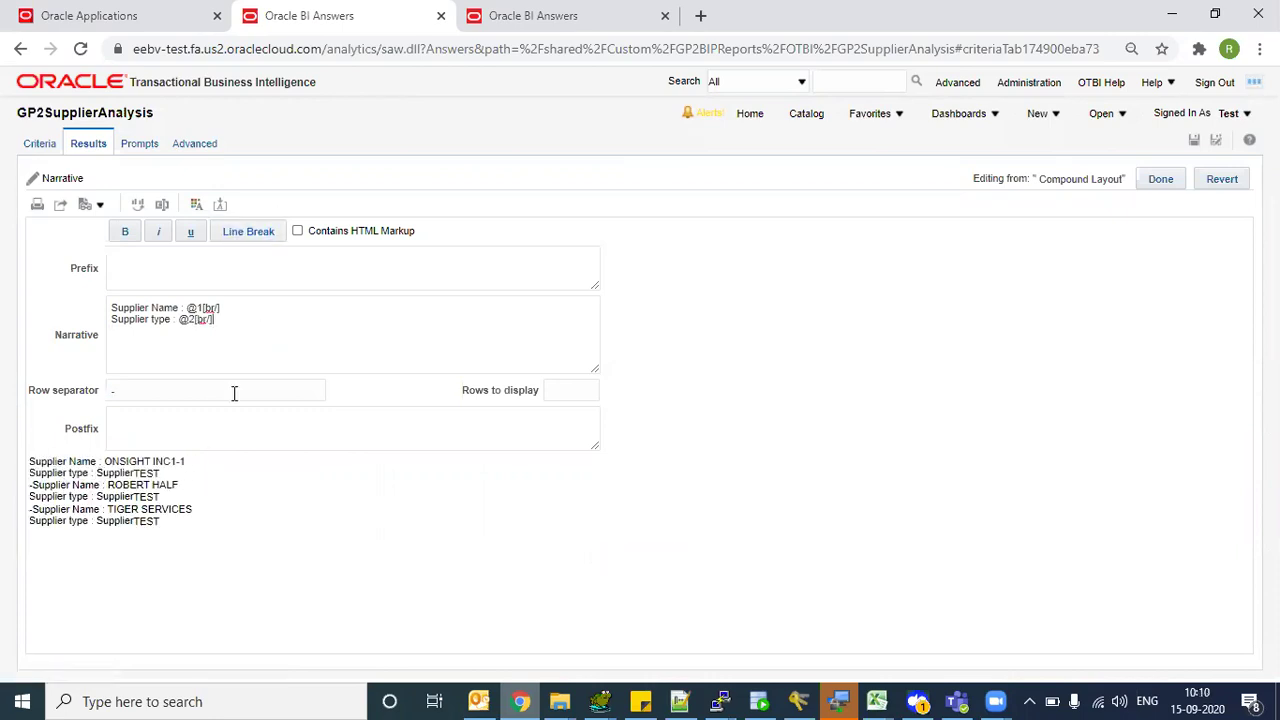
click(540, 12)
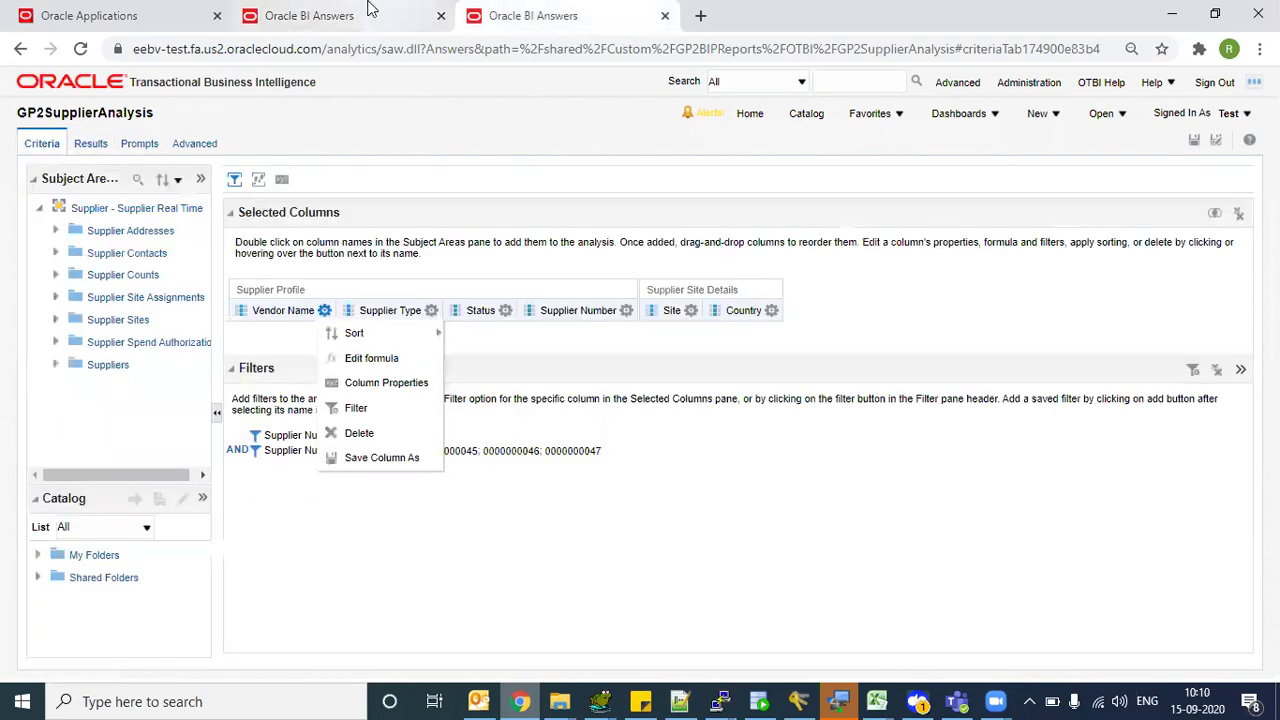
- Remove the stray letter after Supplier Status, add a line break, and retry the narrative preview
click(370, 12)
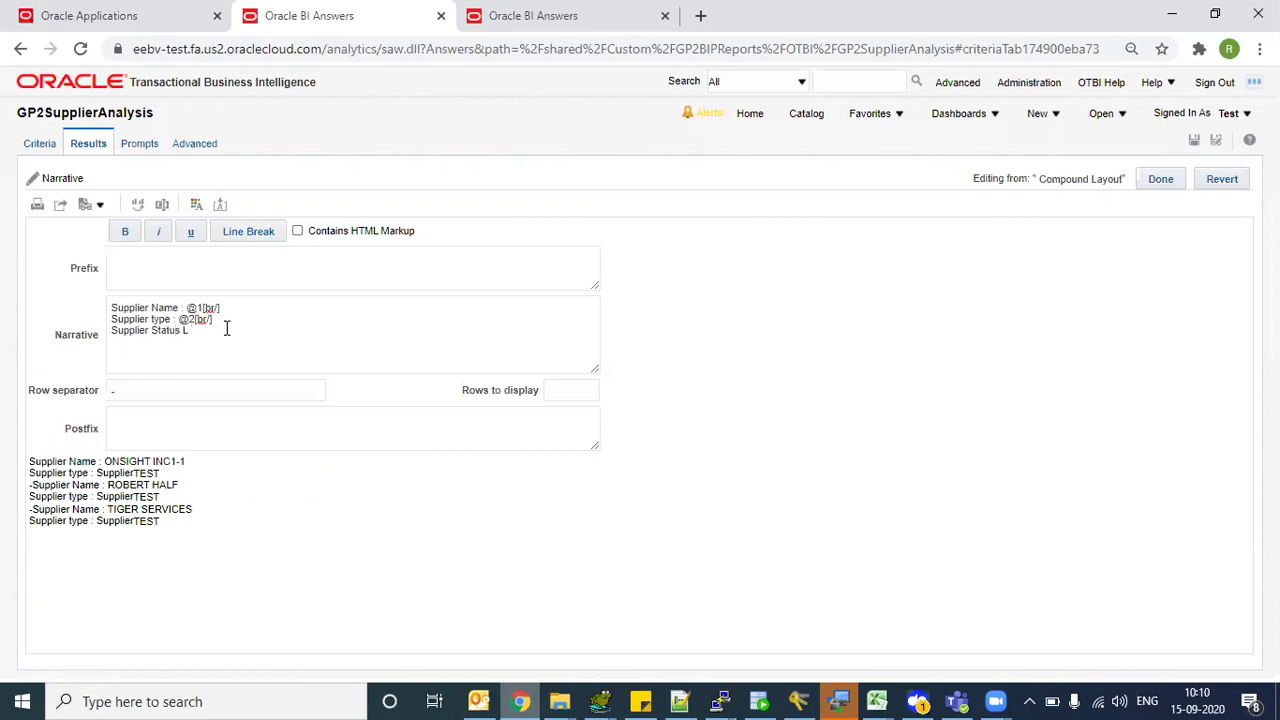
key(BackSpace)
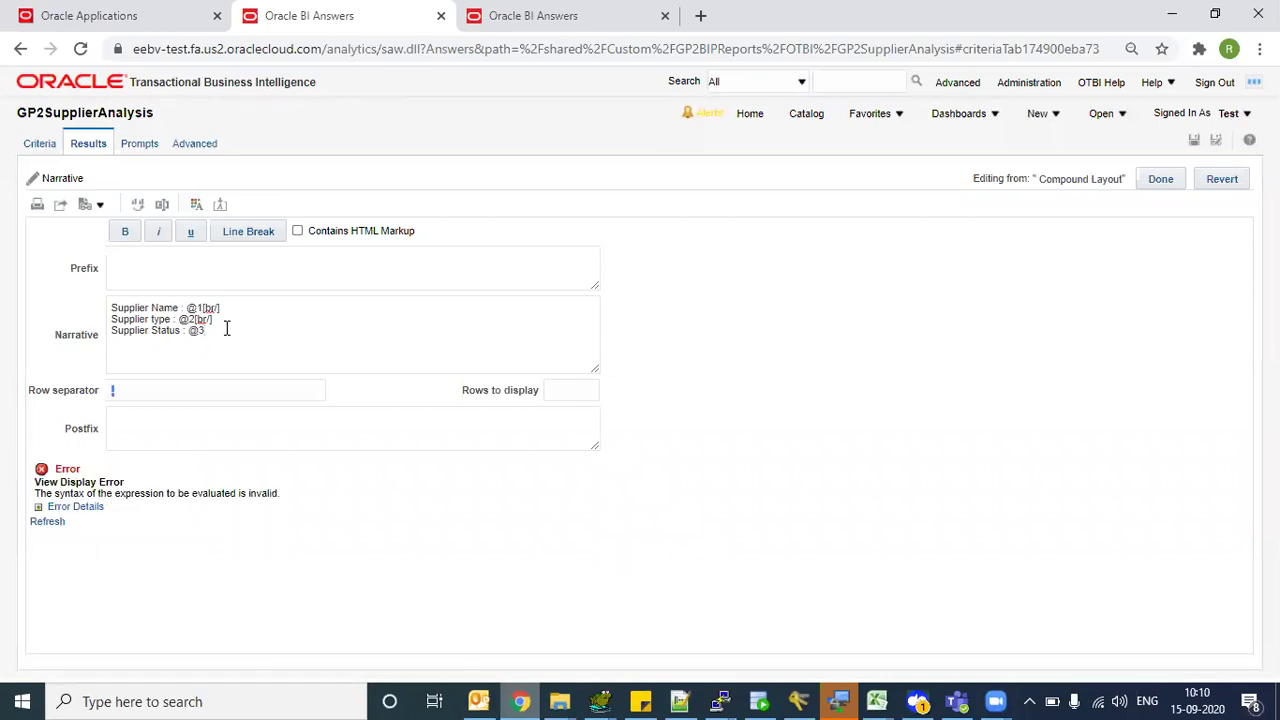
click(38, 507)
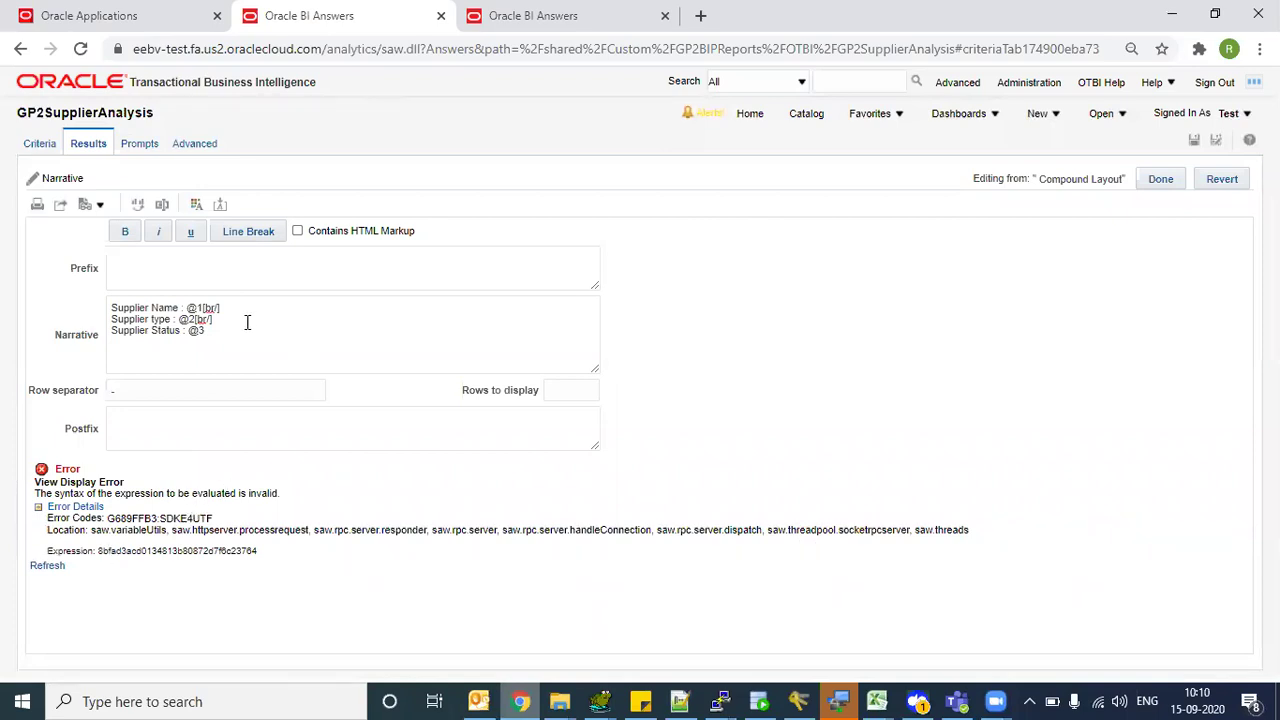
click(533, 18)
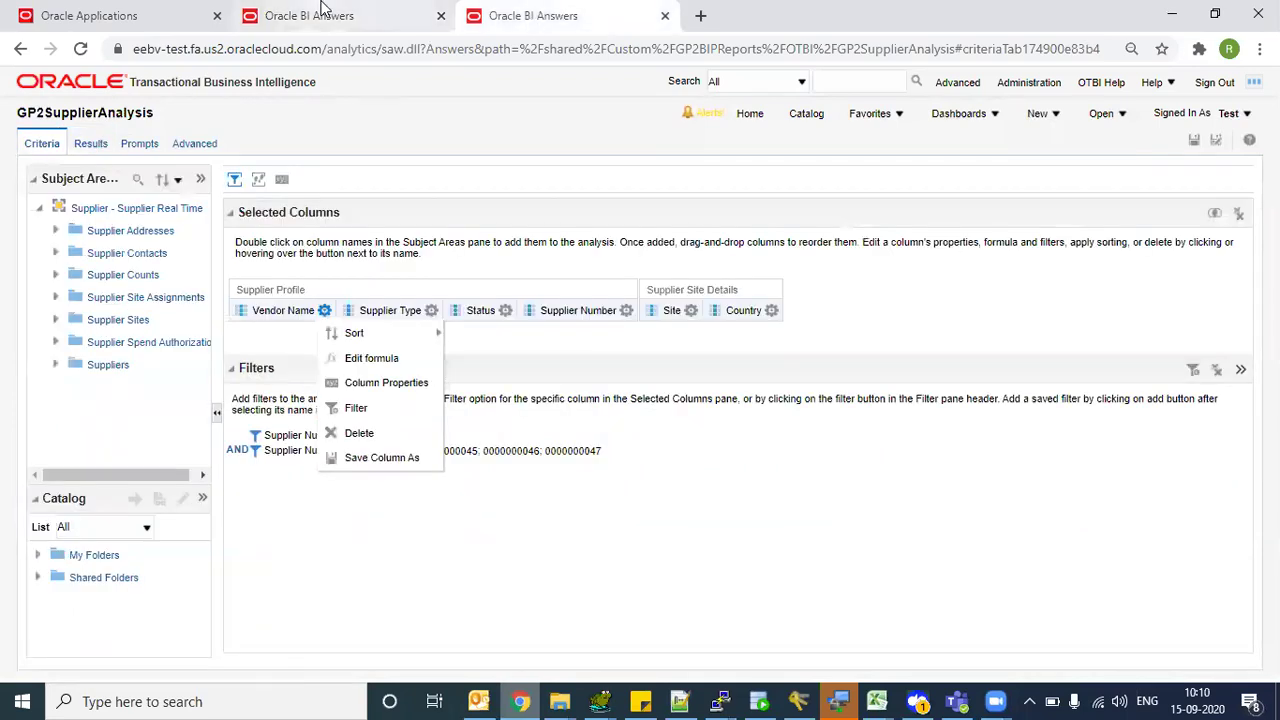
drag(570, 398, 490, 450)
click(490, 450)
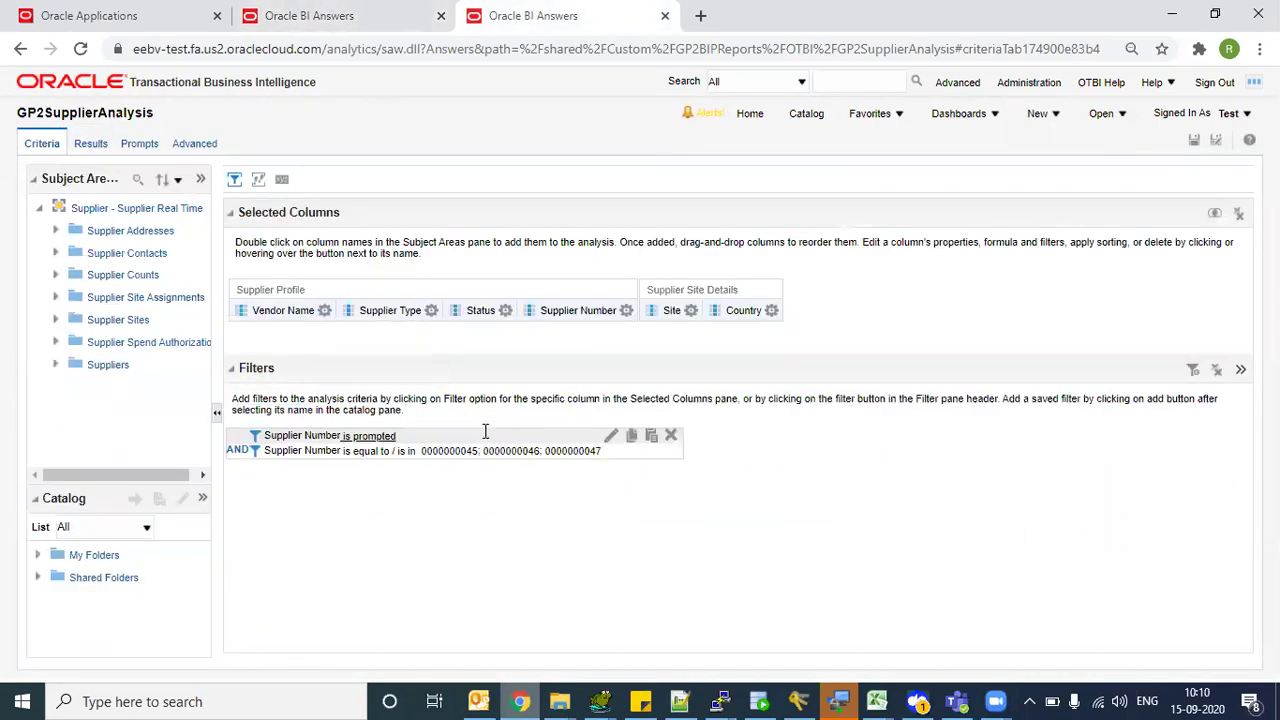
click(370, 15)
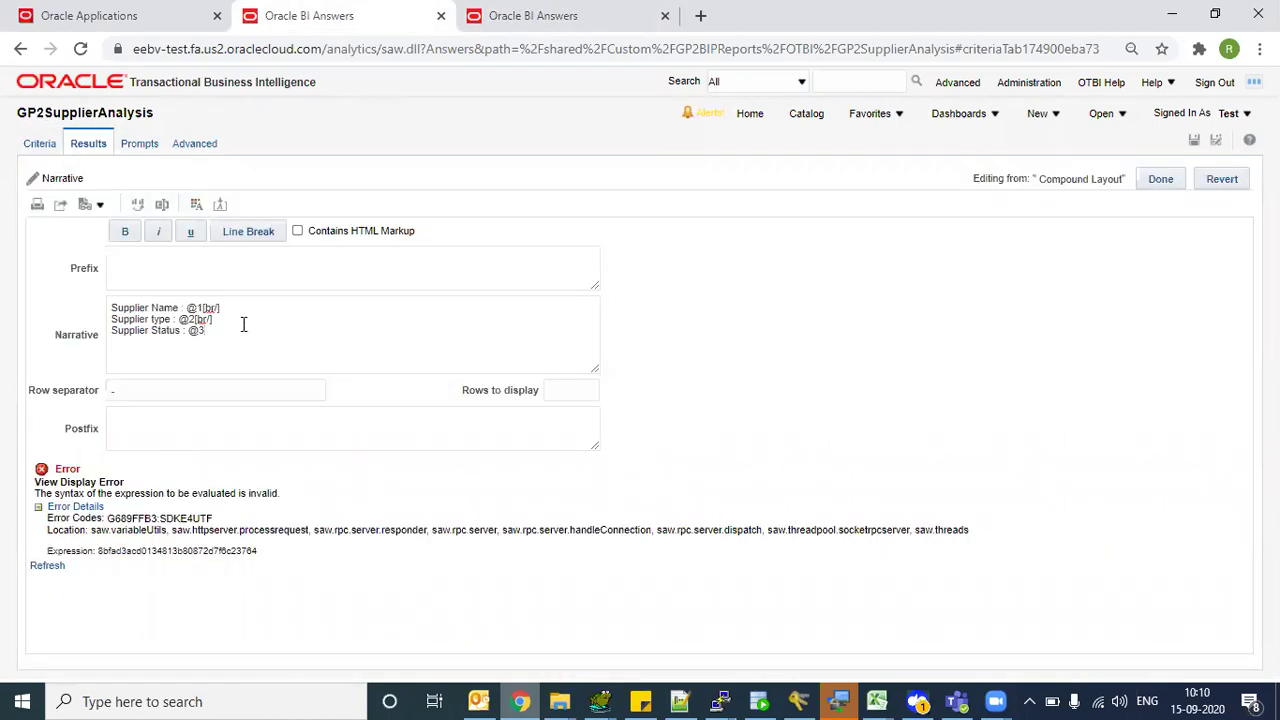
click(252, 233)
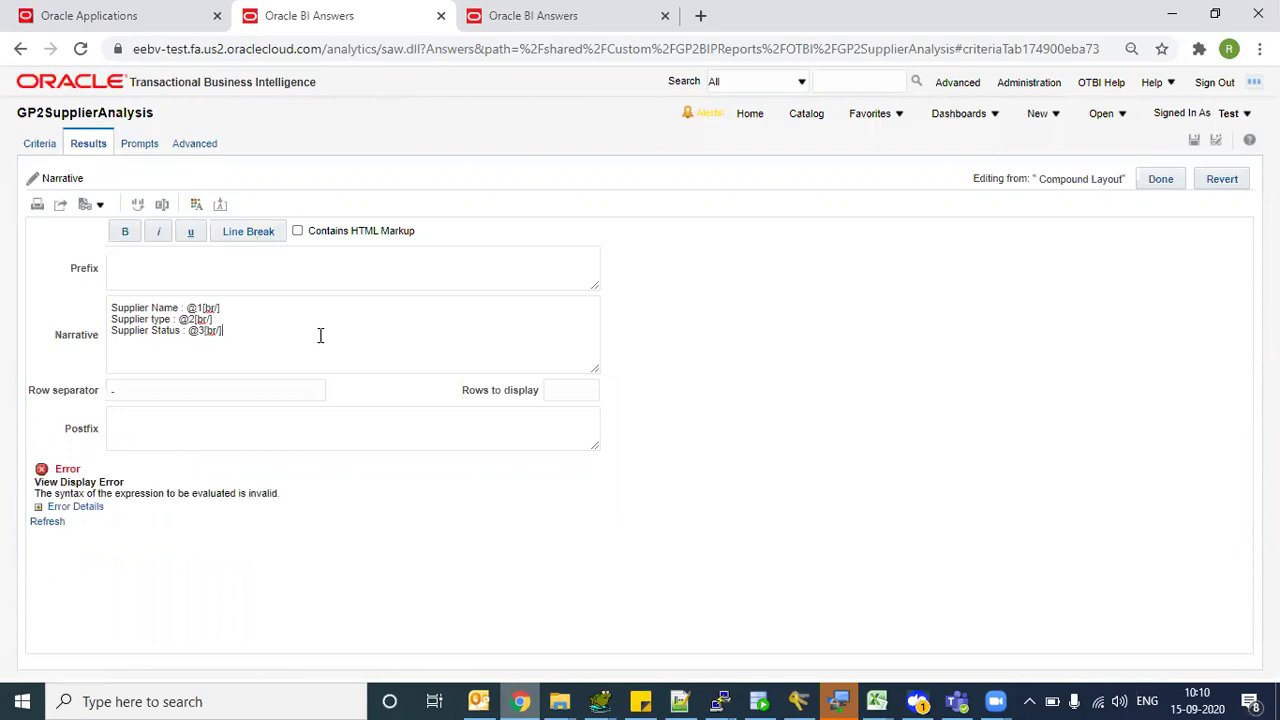
click(44, 522)
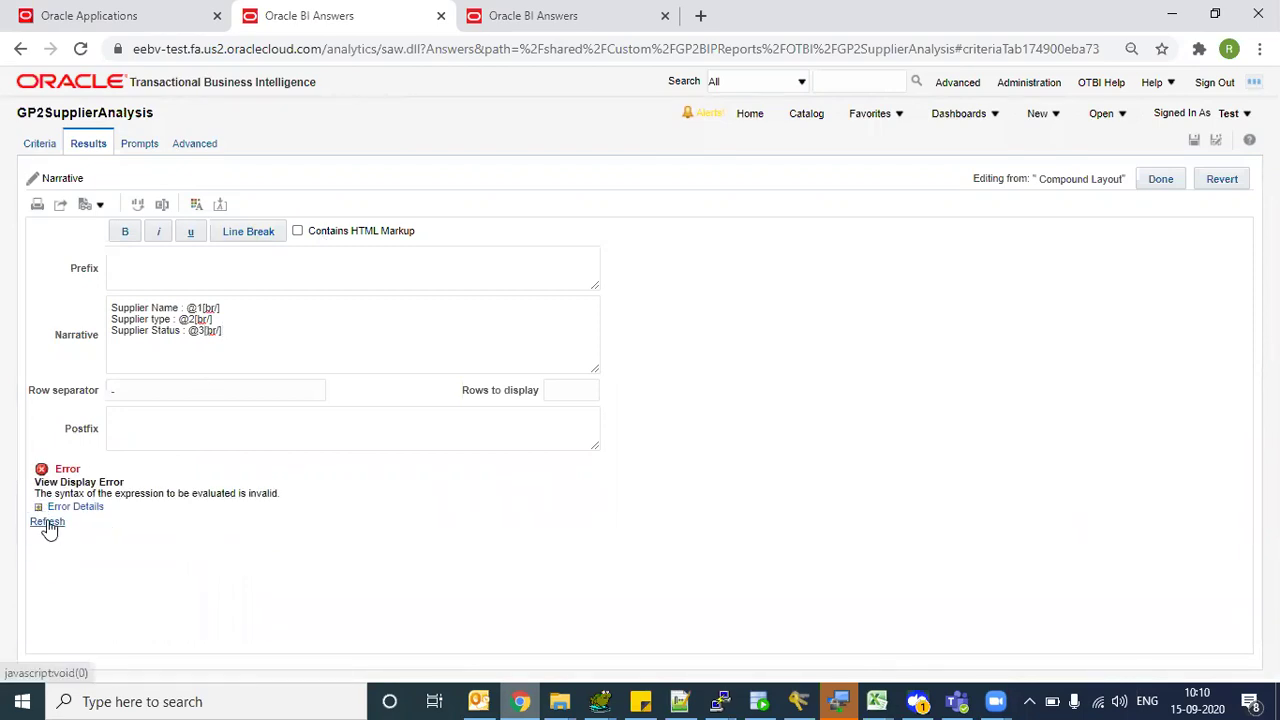
- Set Rows to display to 1 and delete the Supplier Status line
click(591, 389)
text(1)
key(Tab)
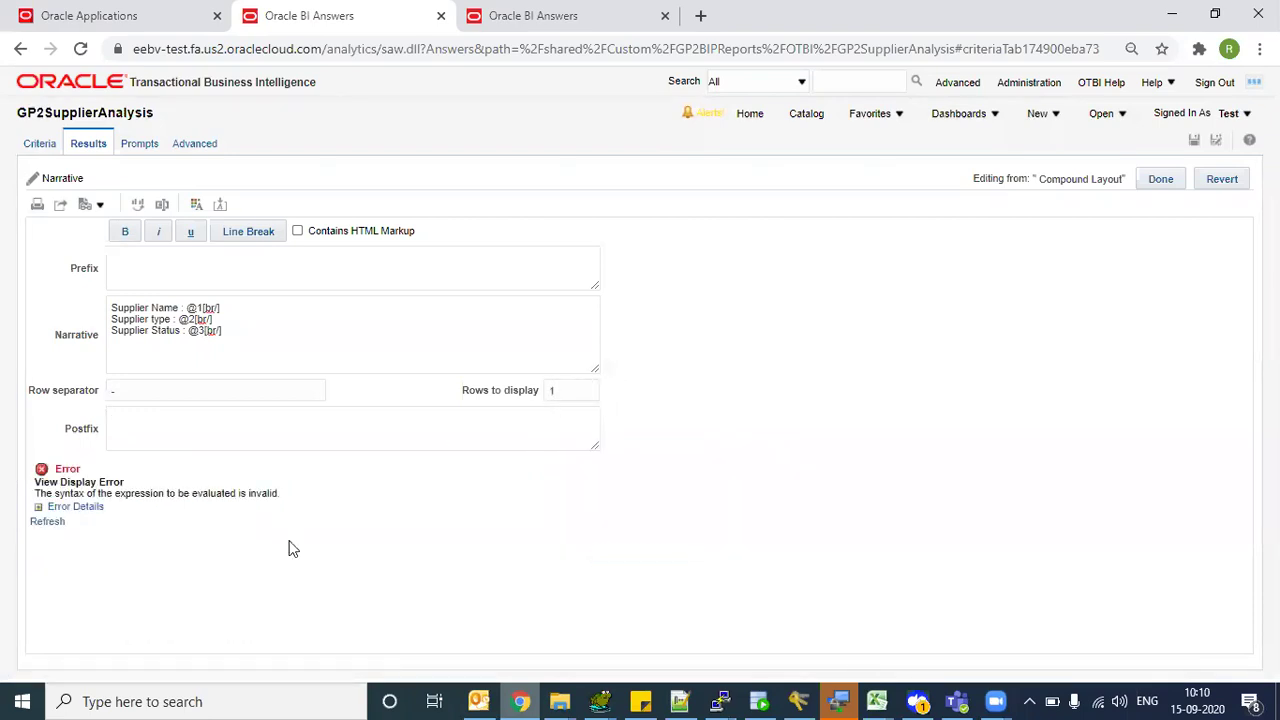
triple_click(256, 339)
key(BackSpace)
- Refresh the two-line preview and check its rows-to-display value and TEST supplier type
key(Tab)
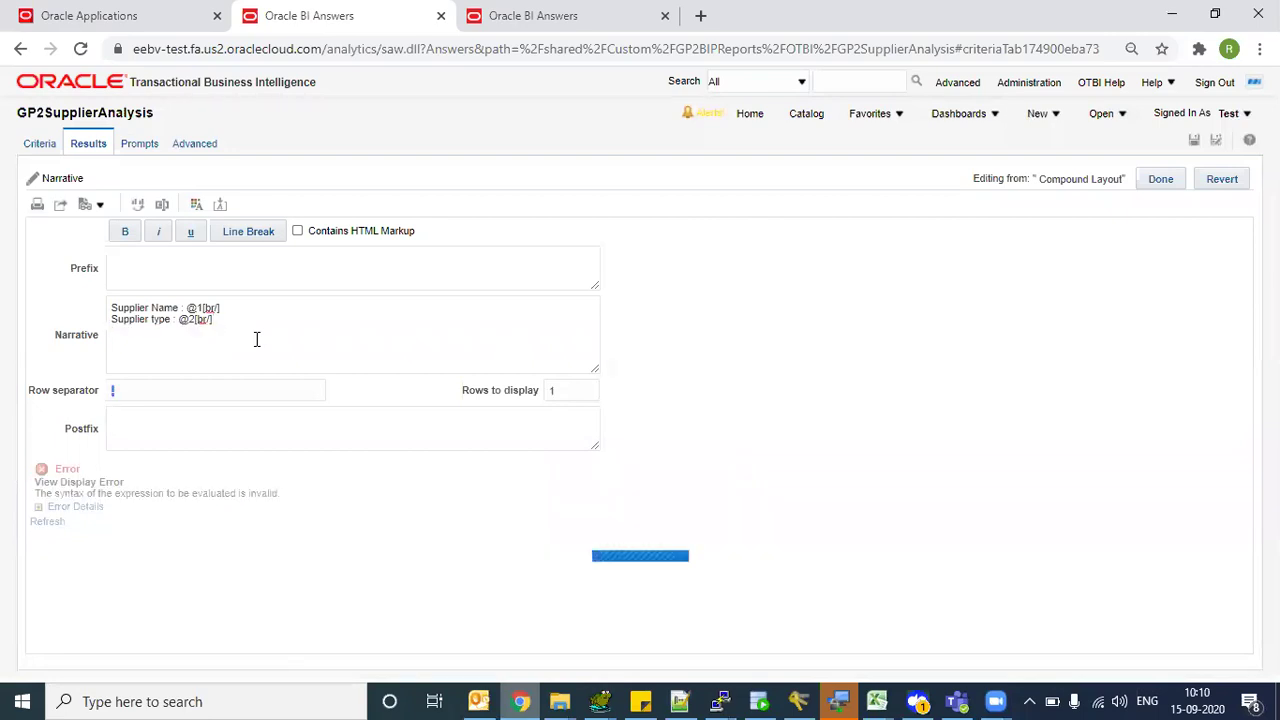
drag(66, 461, 161, 474)
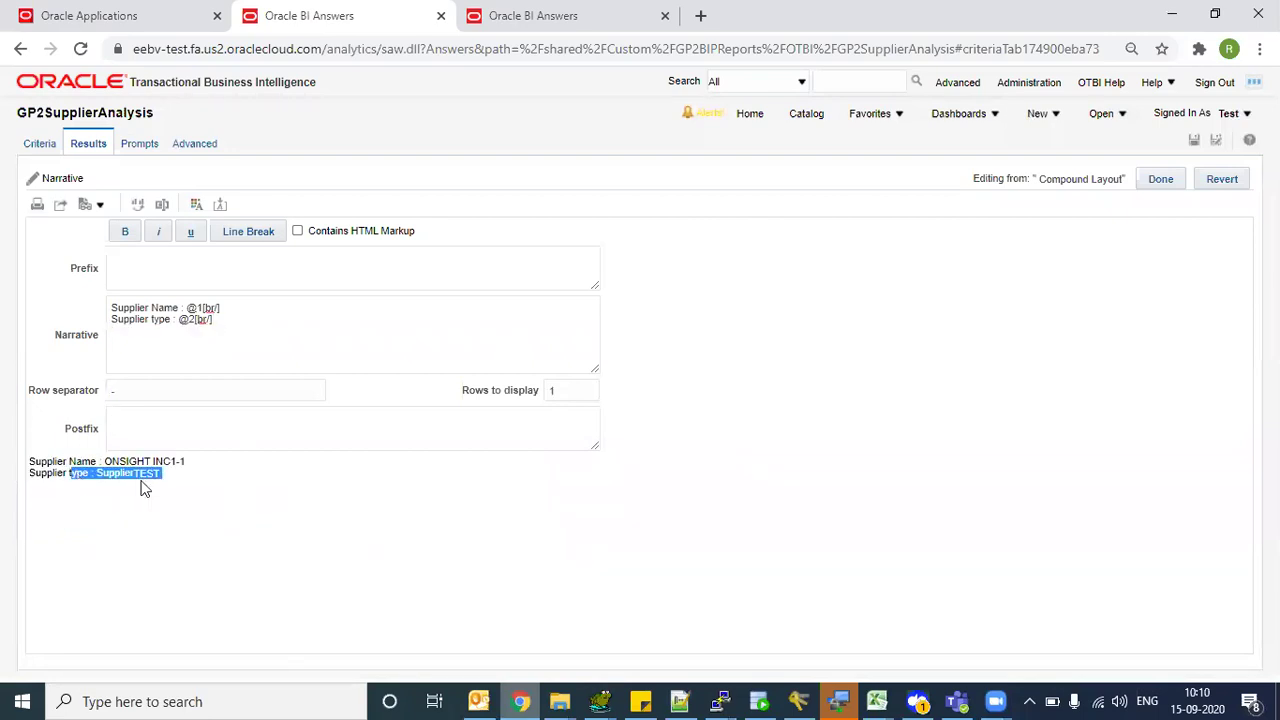
drag(462, 390, 567, 390)
double_click(566, 390)
click(468, 390)
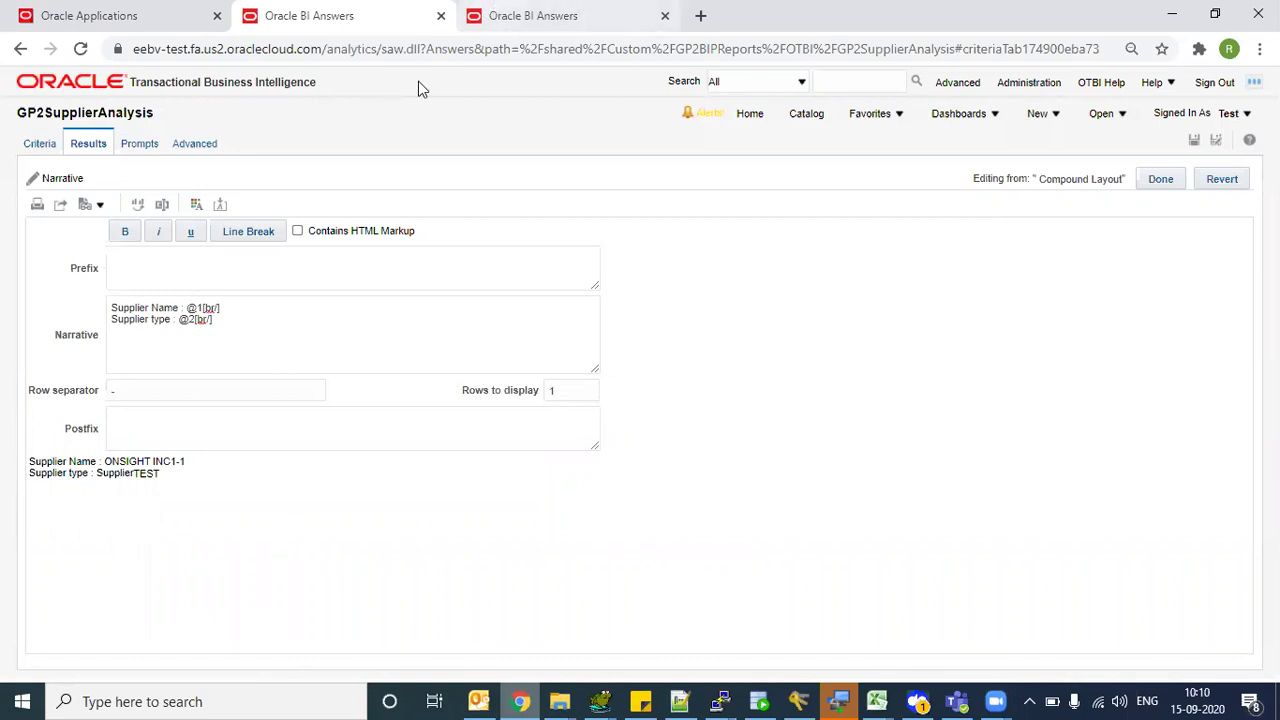
drag(134, 471, 184, 478)
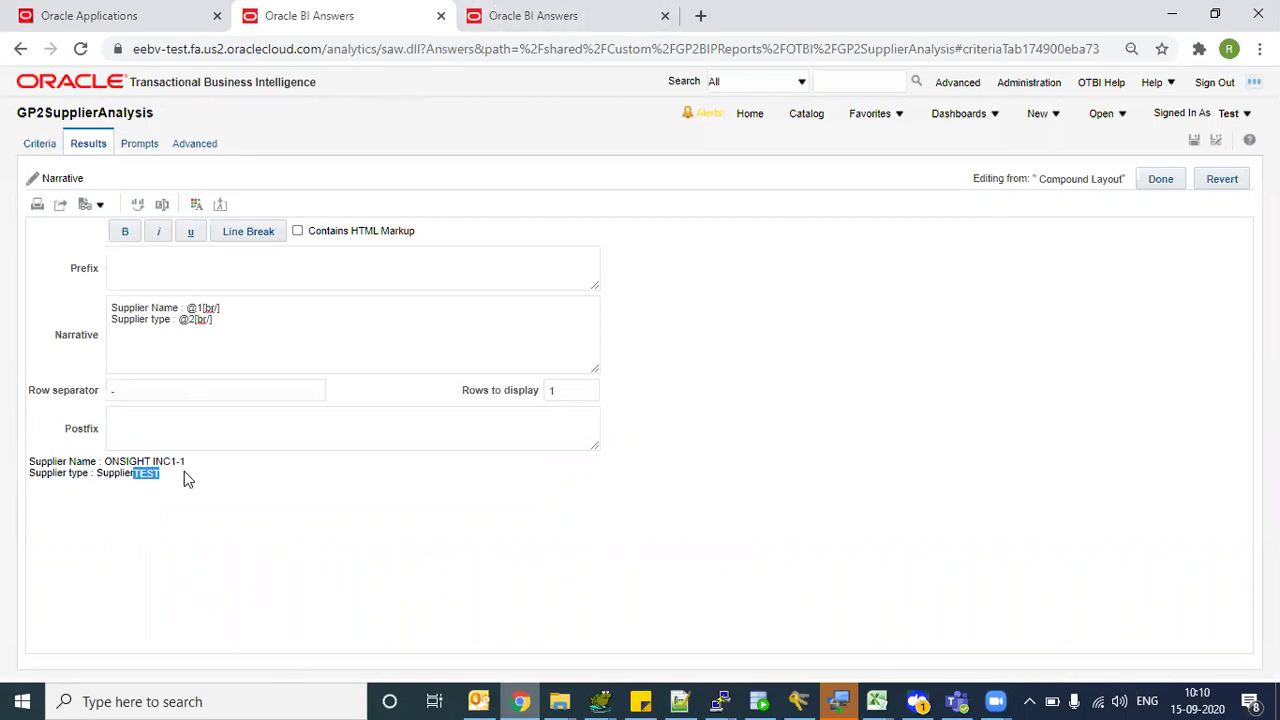
click(551, 9)
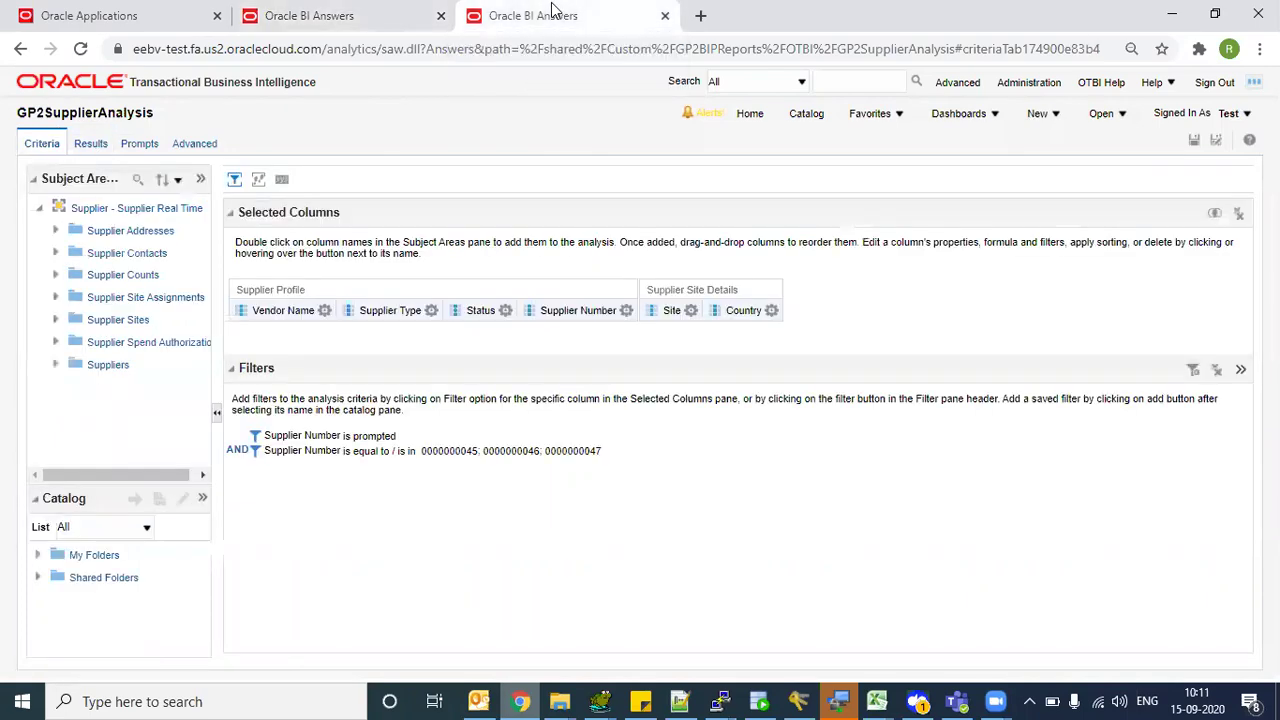
click(309, 15)
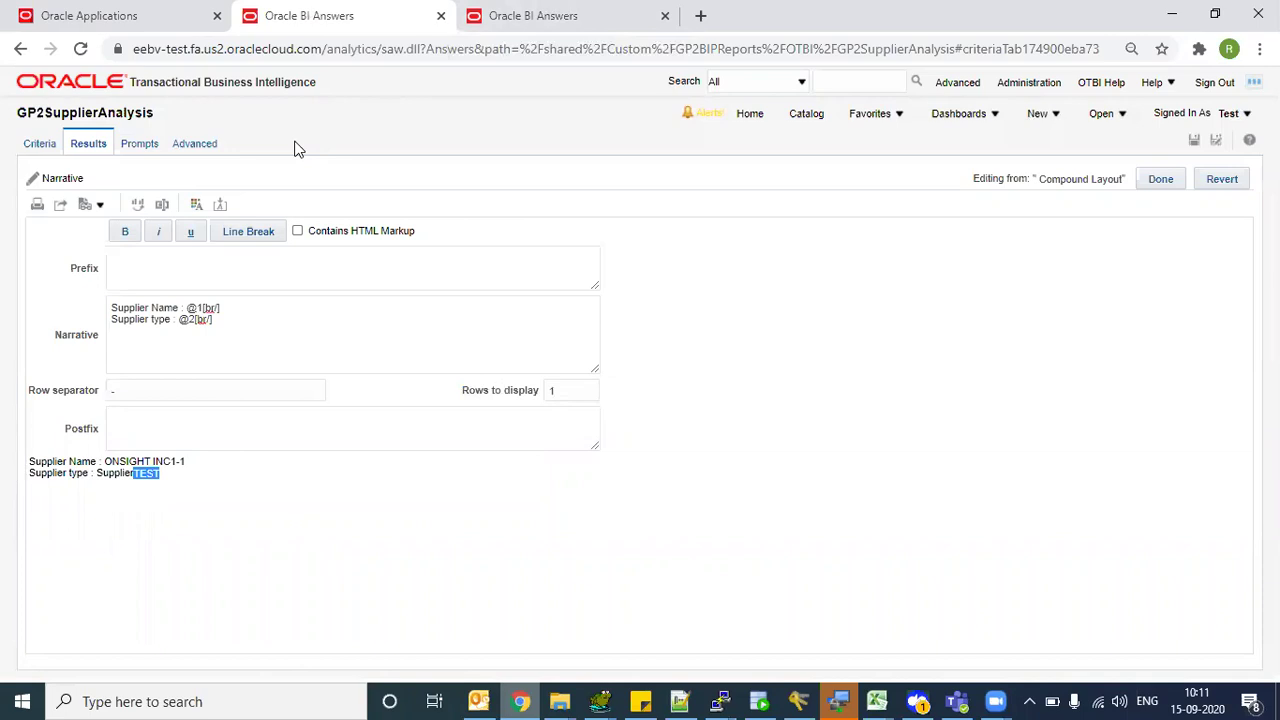
click(139, 471)
drag(133, 472, 191, 476)
- Check the first supplier's Active status in the analysis results table
click(573, 12)
click(88, 144)
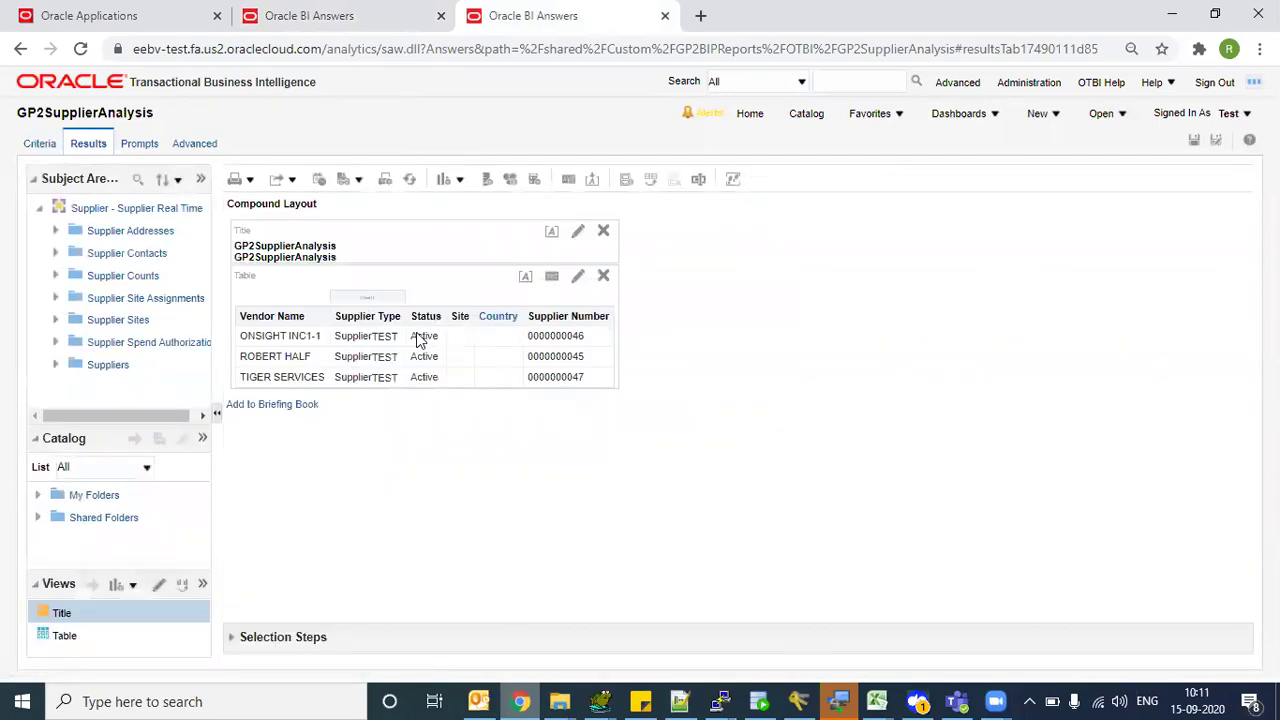
click(420, 337)
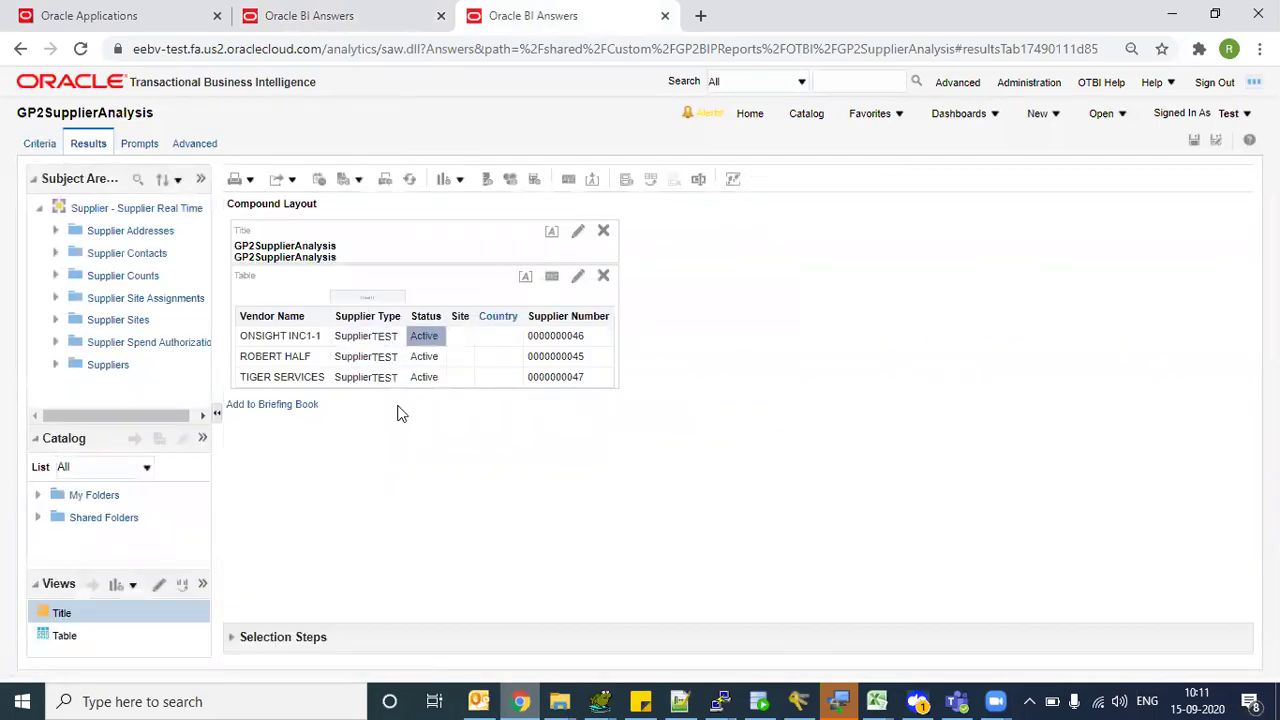
click(335, 8)
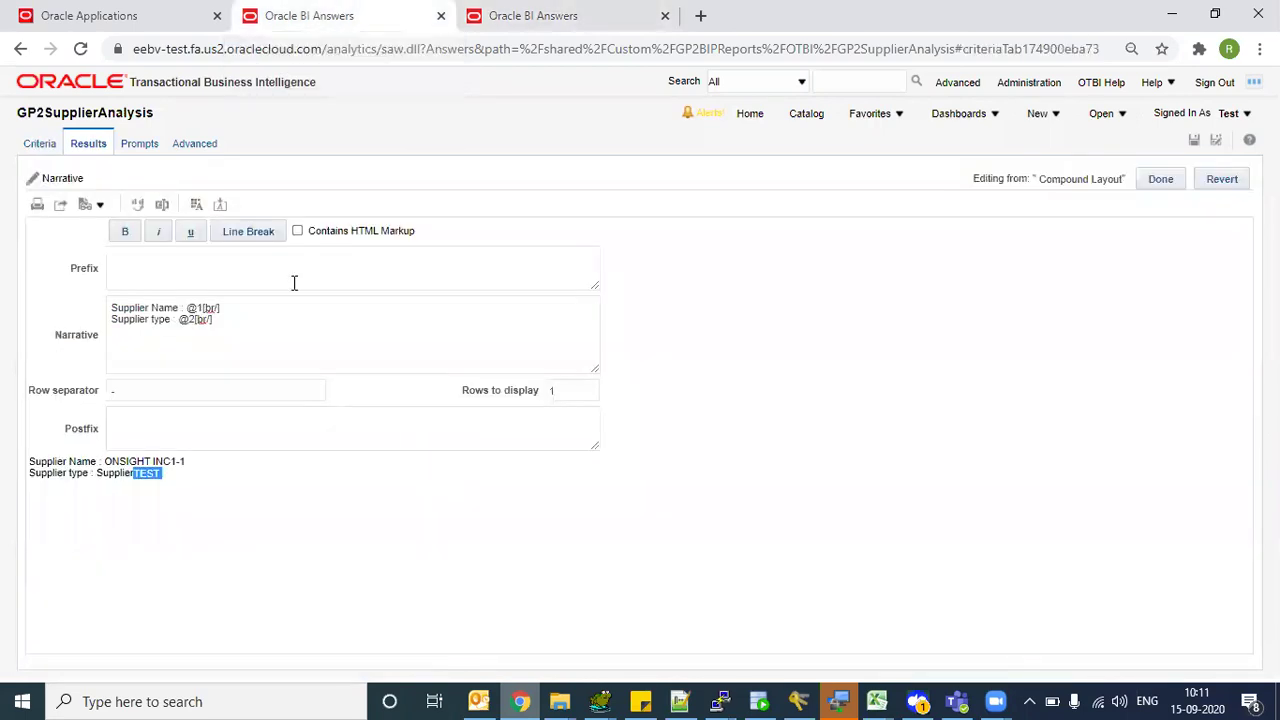
click(216, 466)
- Paste a copy of the 'Supplier type : @2[br/]' line as the third narrative line
click(234, 320)
key(shift+Home)
key(ctrl+c)
click(234, 320)
key(ctrl+v)
key(Tab)
- Edit the third line to read 'Supplier Status : @3[br/]'
click(172, 322)
click(170, 330)
key(BackSpace)
key(BackSpace)
key(BackSpace)
key(BackSpace)
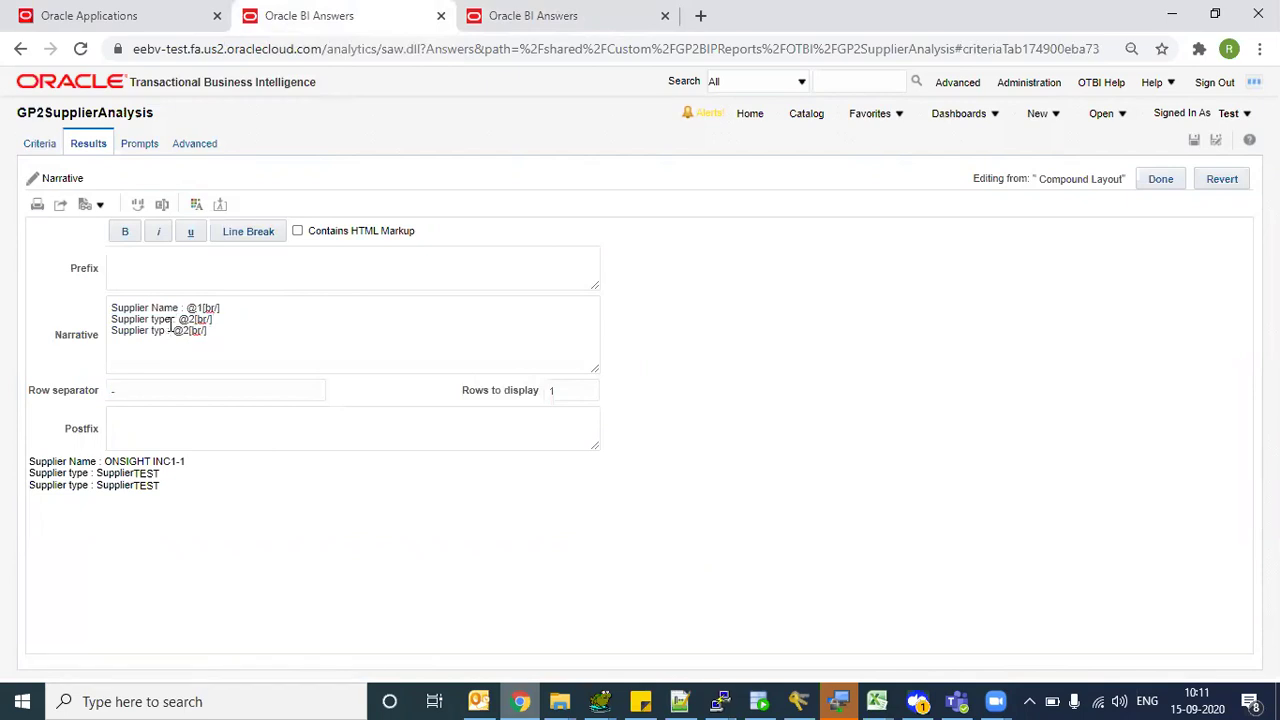
text(Status)
key(BackSpace)
text(3)
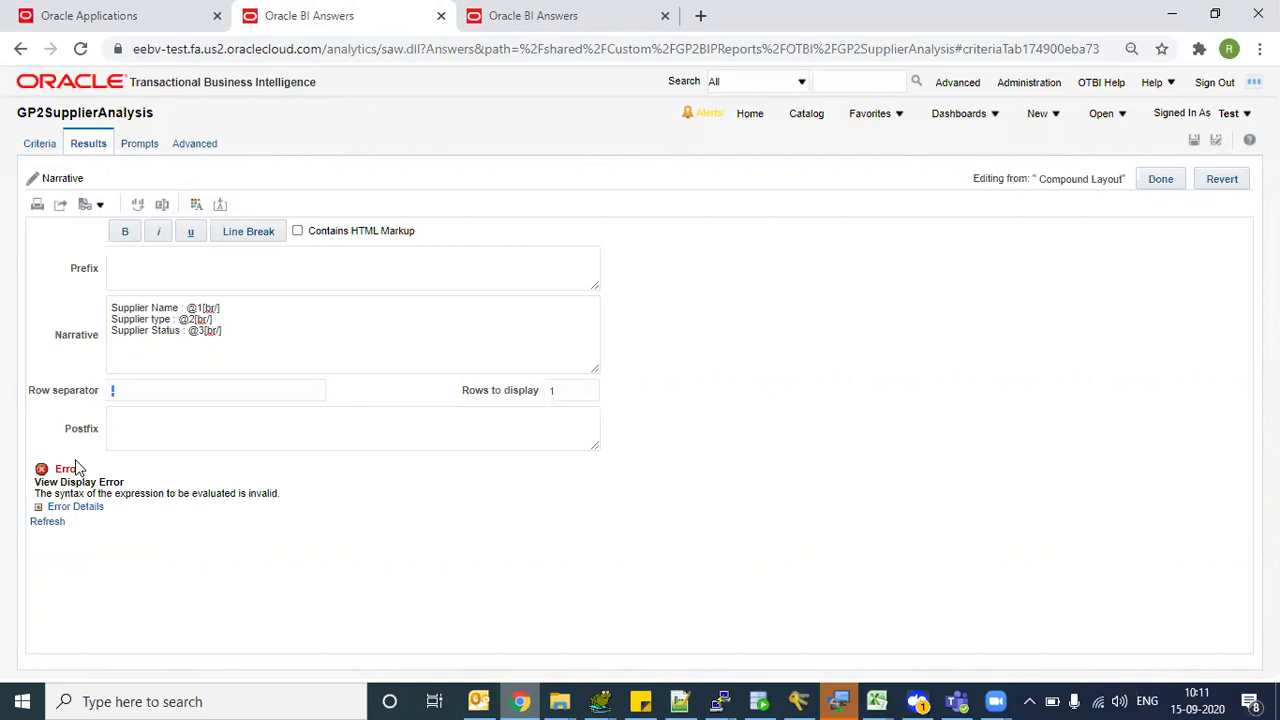
- Review the display error details, remove an extra line break, and refresh the preview
click(38, 508)
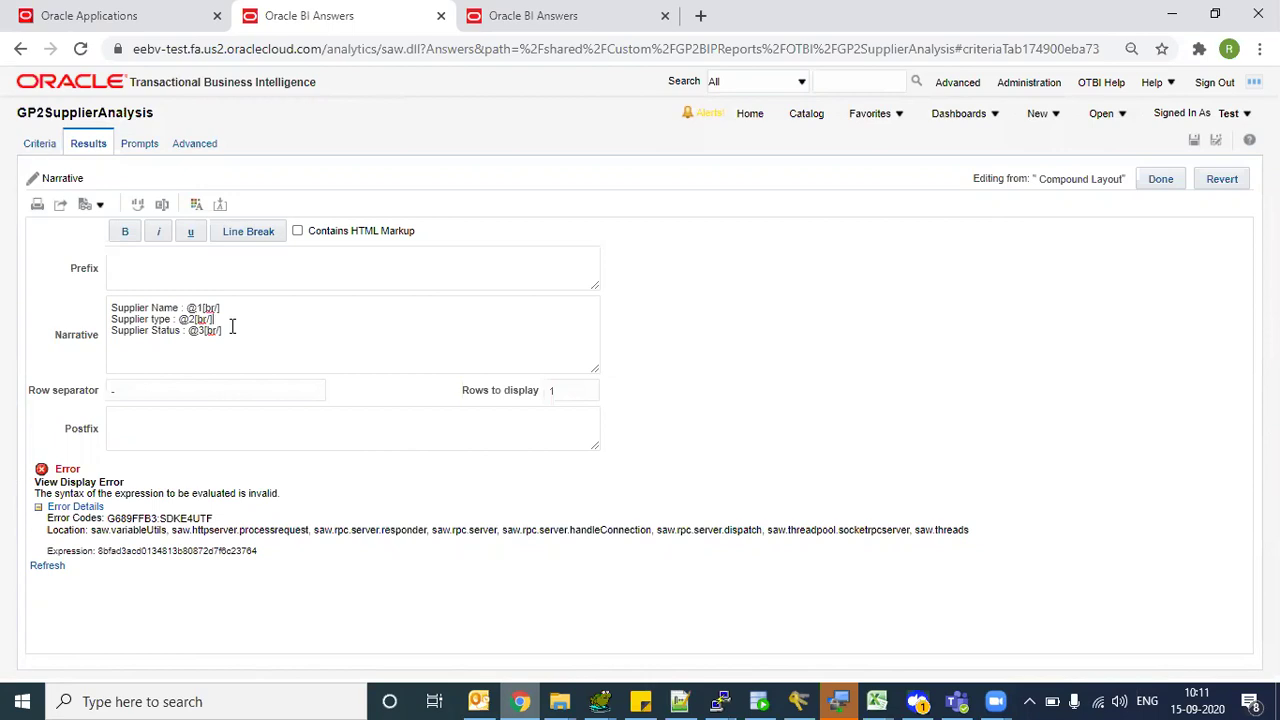
click(249, 232)
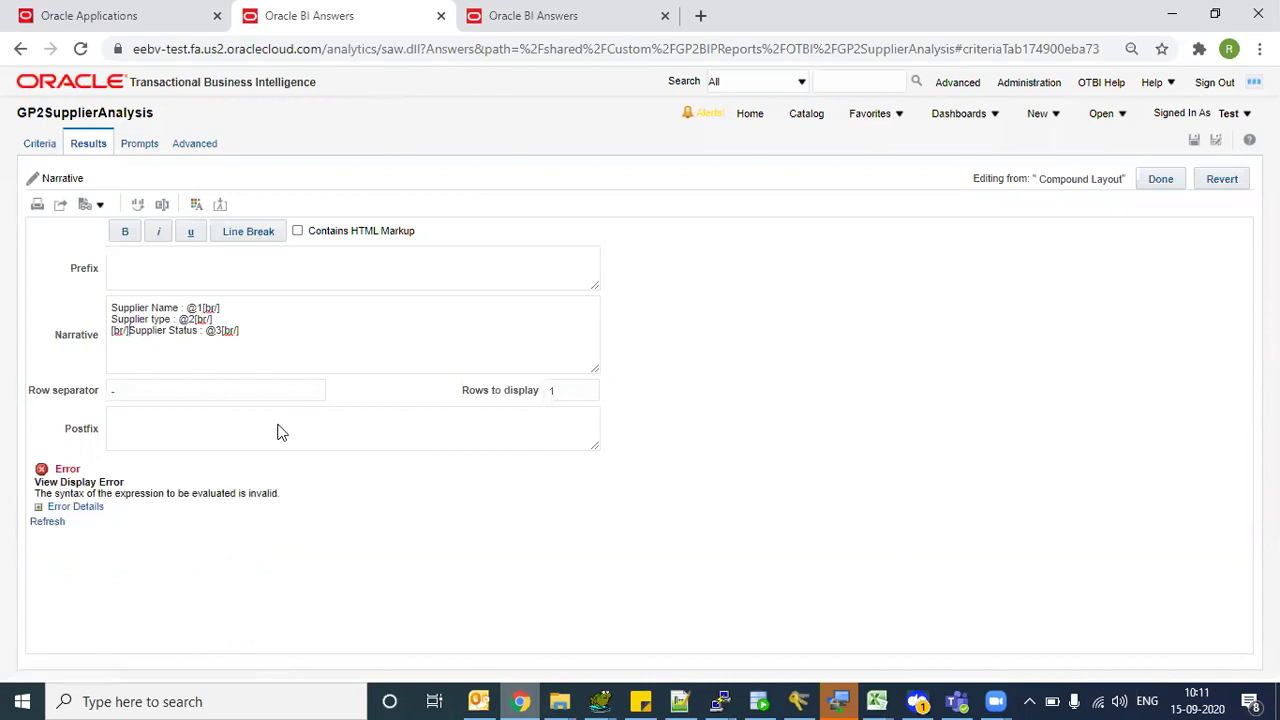
key(shift+Left)
key(shift+Left)
key(shift+Left)
key(shift+Left)
key(shift+Left)
key(BackSpace)
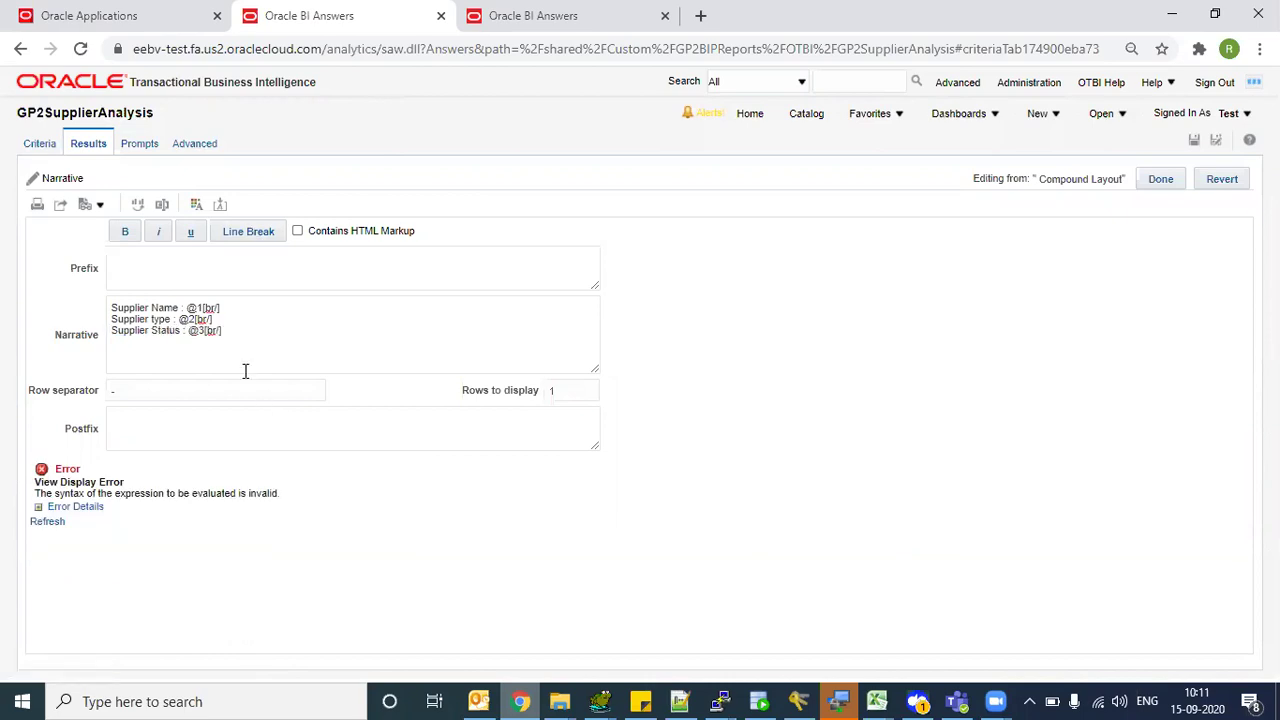
click(522, 15)
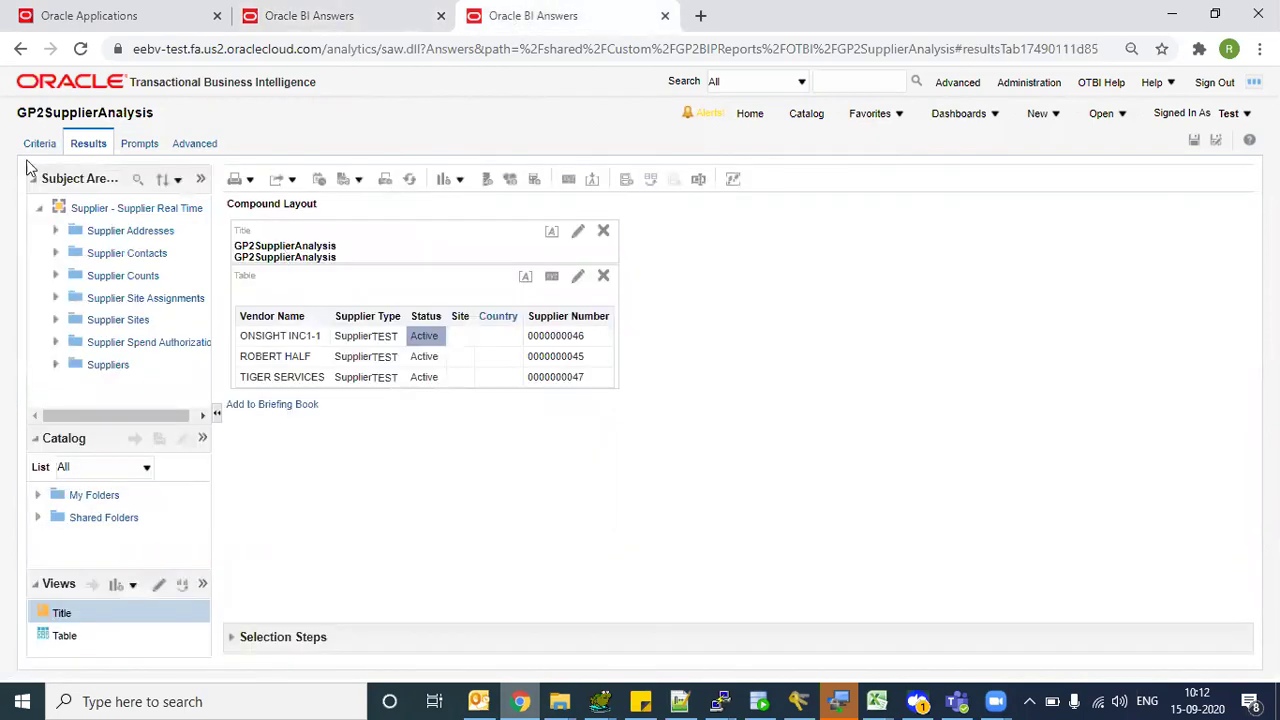
click(358, 12)
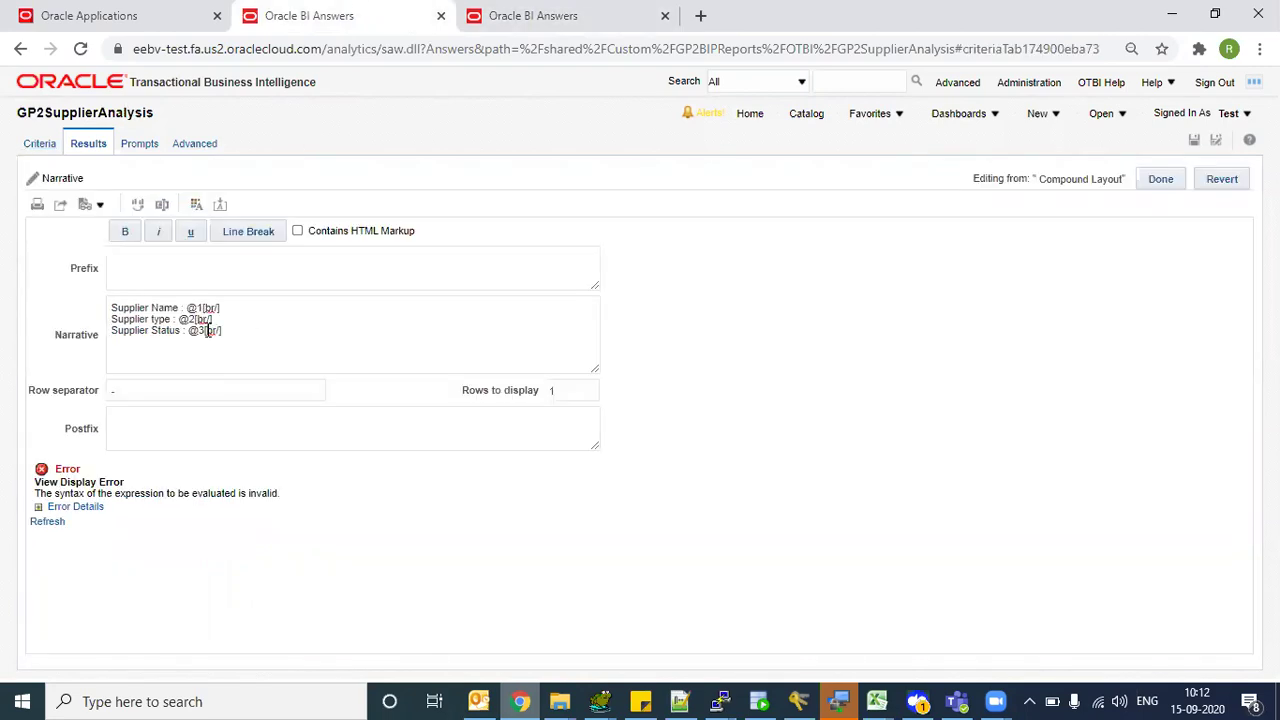
key(Tab)
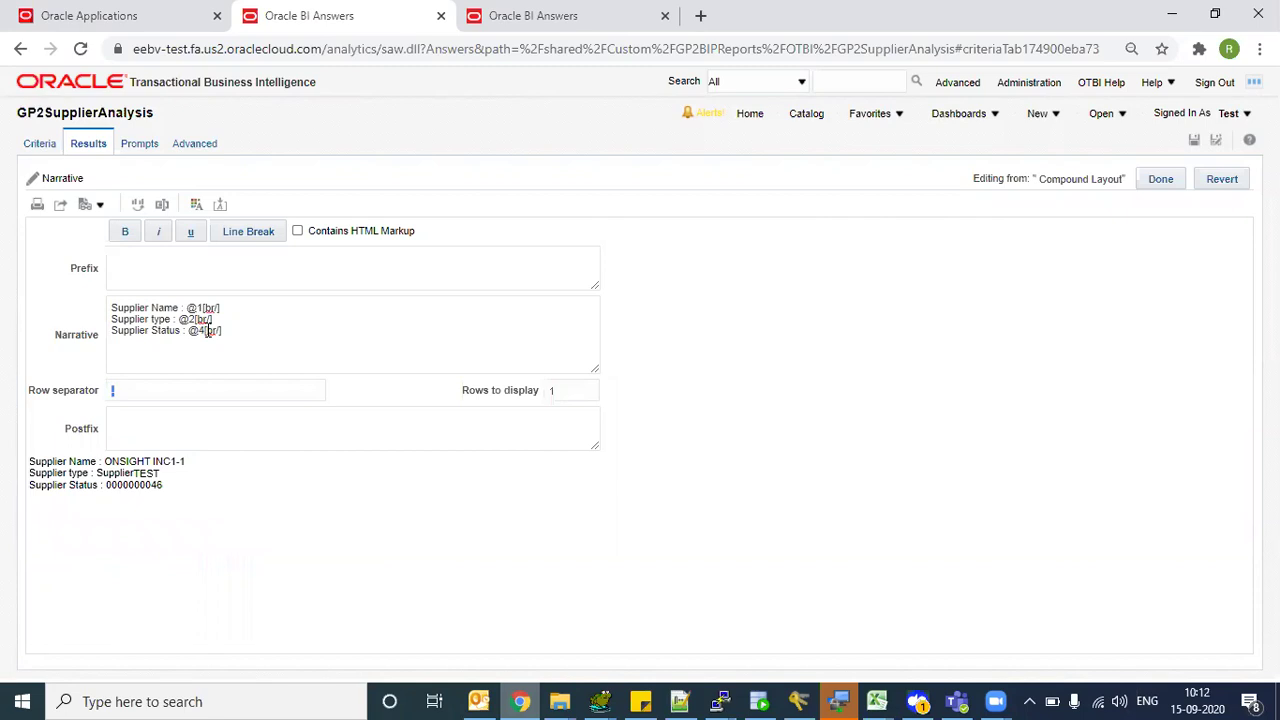
- Check the results column order and relabel the third line 'Supplier Site'
click(492, 12)
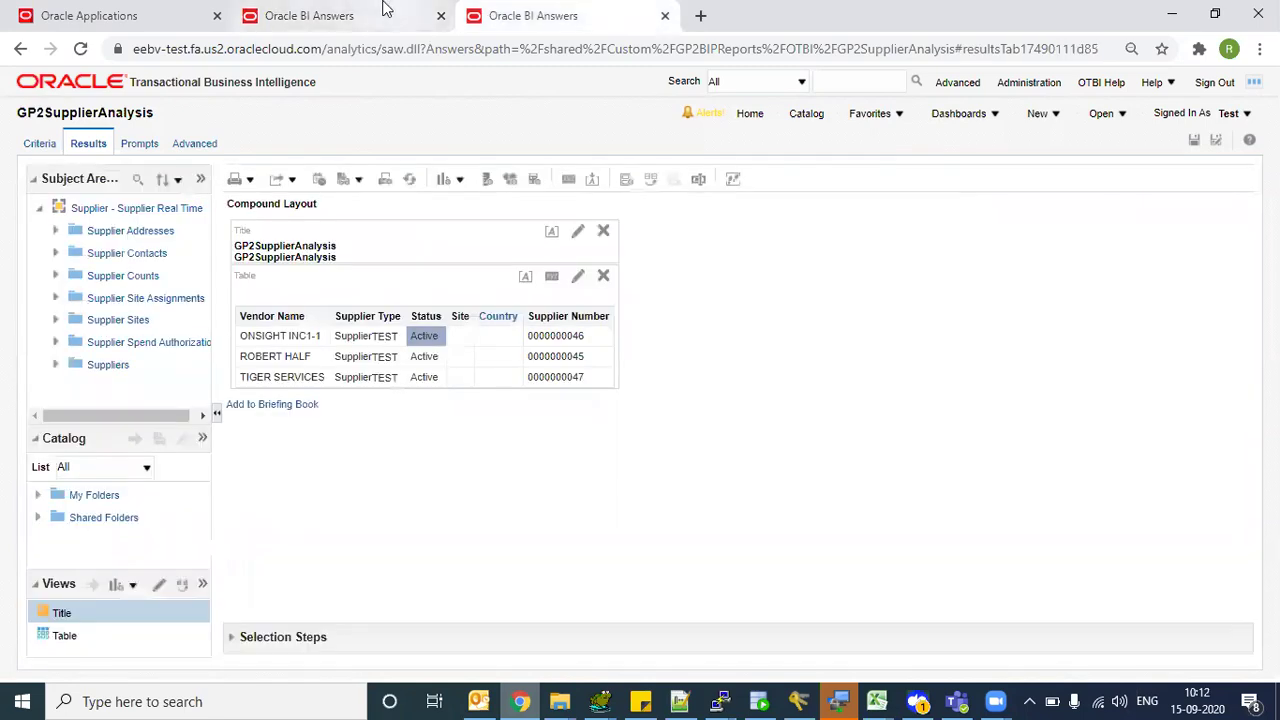
click(384, 10)
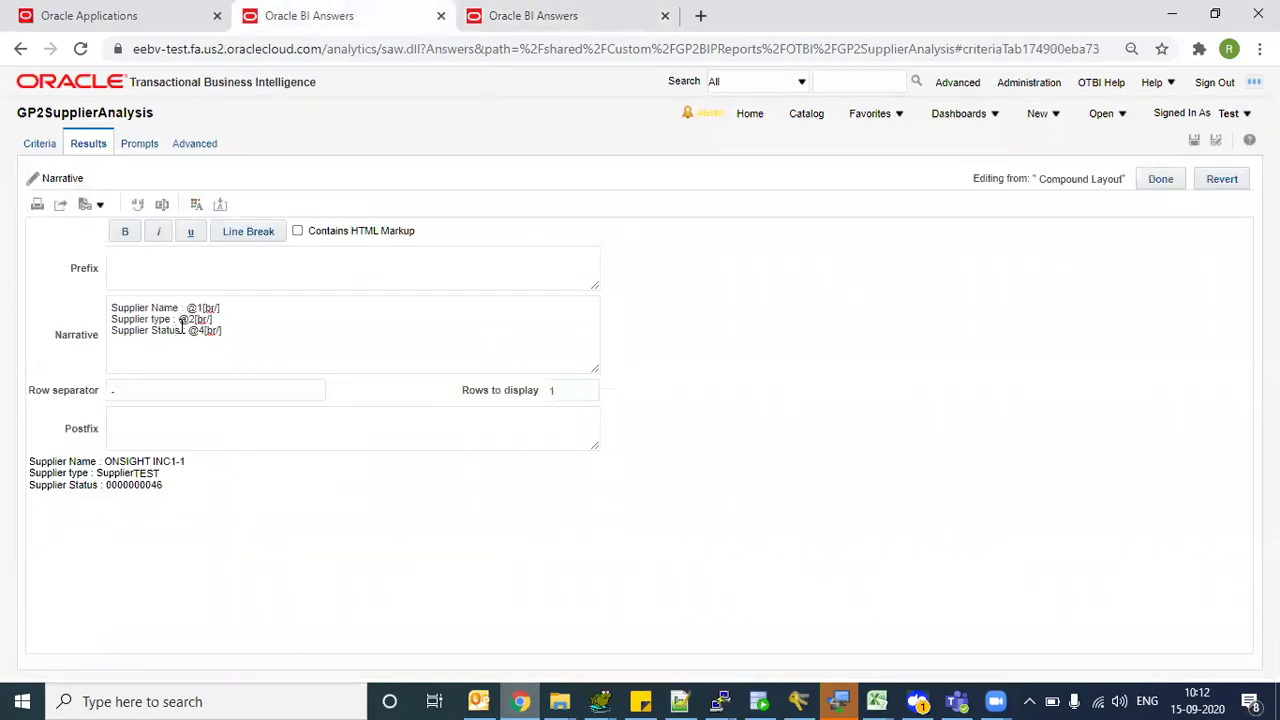
click(181, 327)
key(BackSpace)
key(BackSpace)
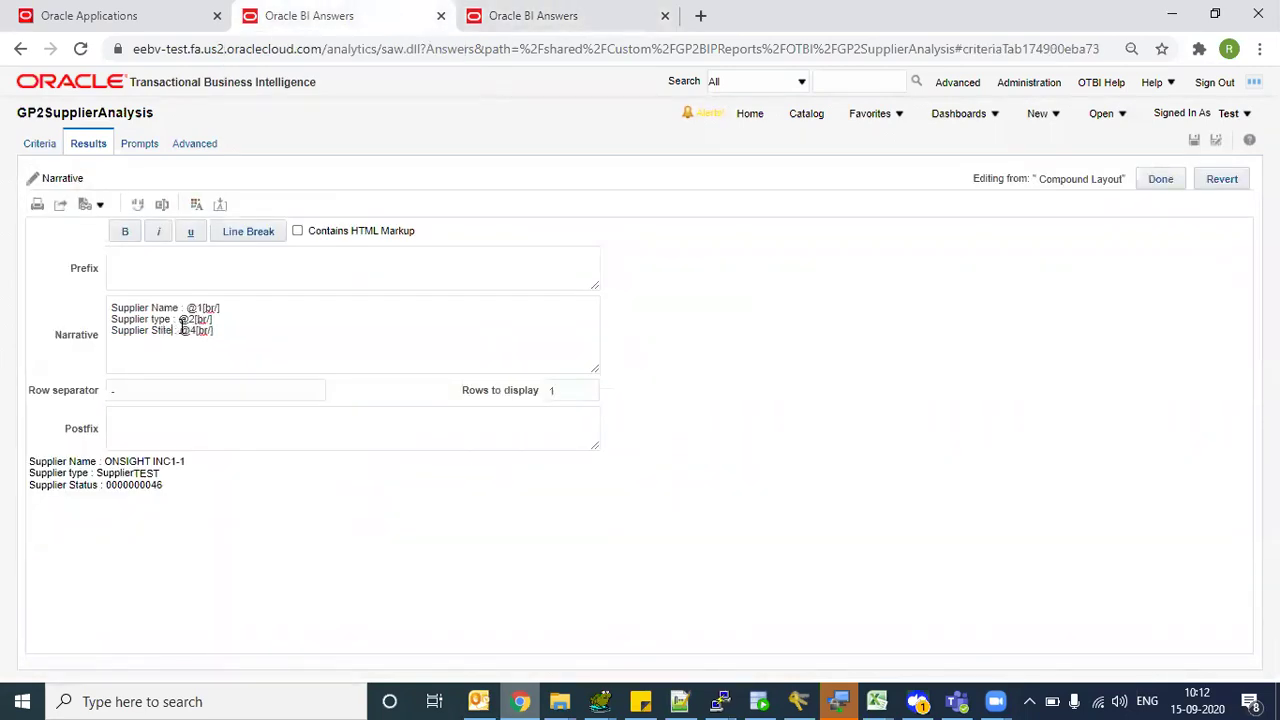
key(BackSpace)
- Start a new first narrative line labelled 'Supplier Number :'
key(Tab)
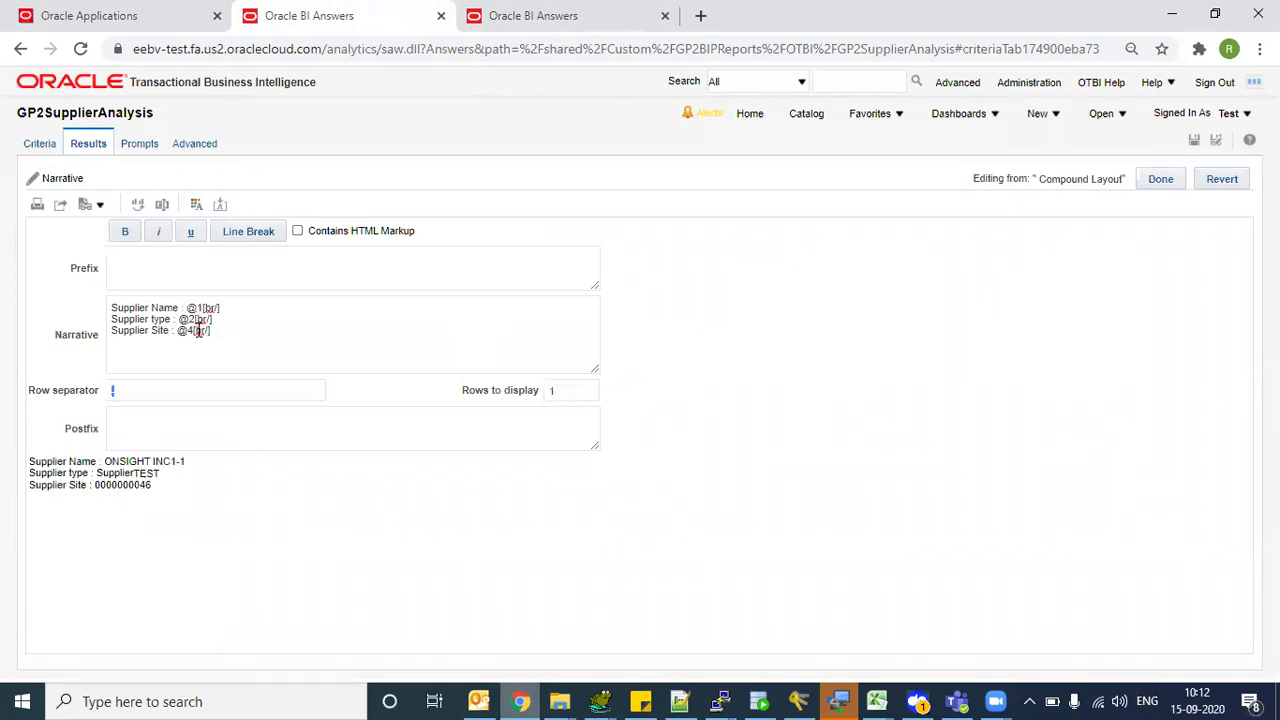
click(583, 12)
click(363, 10)
key(Up)
key(Return)
key(Up)
text(Suppier)
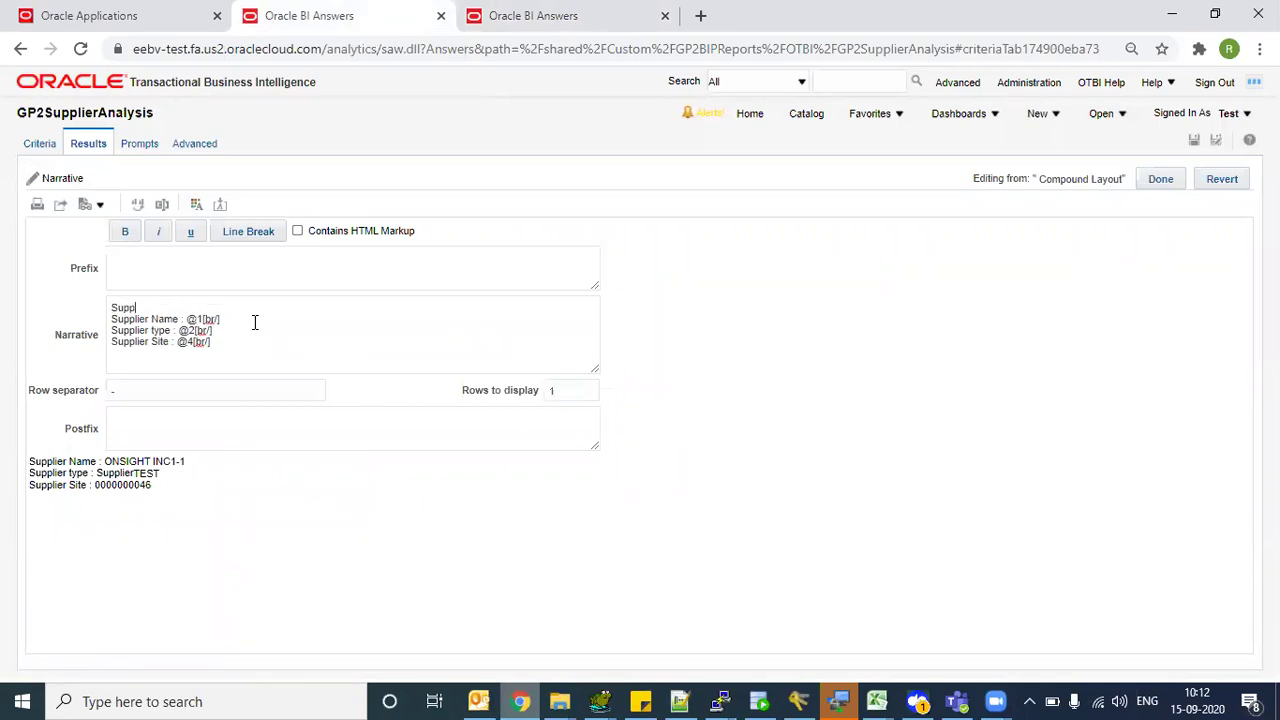
key(BackSpace)
key(BackSpace)
key(BackSpace)
key(BackSpace)
key(BackSpace)
text(lier Number :)
- Add the @ column reference to the Supplier Number line and end it with a line break
click(526, 12)
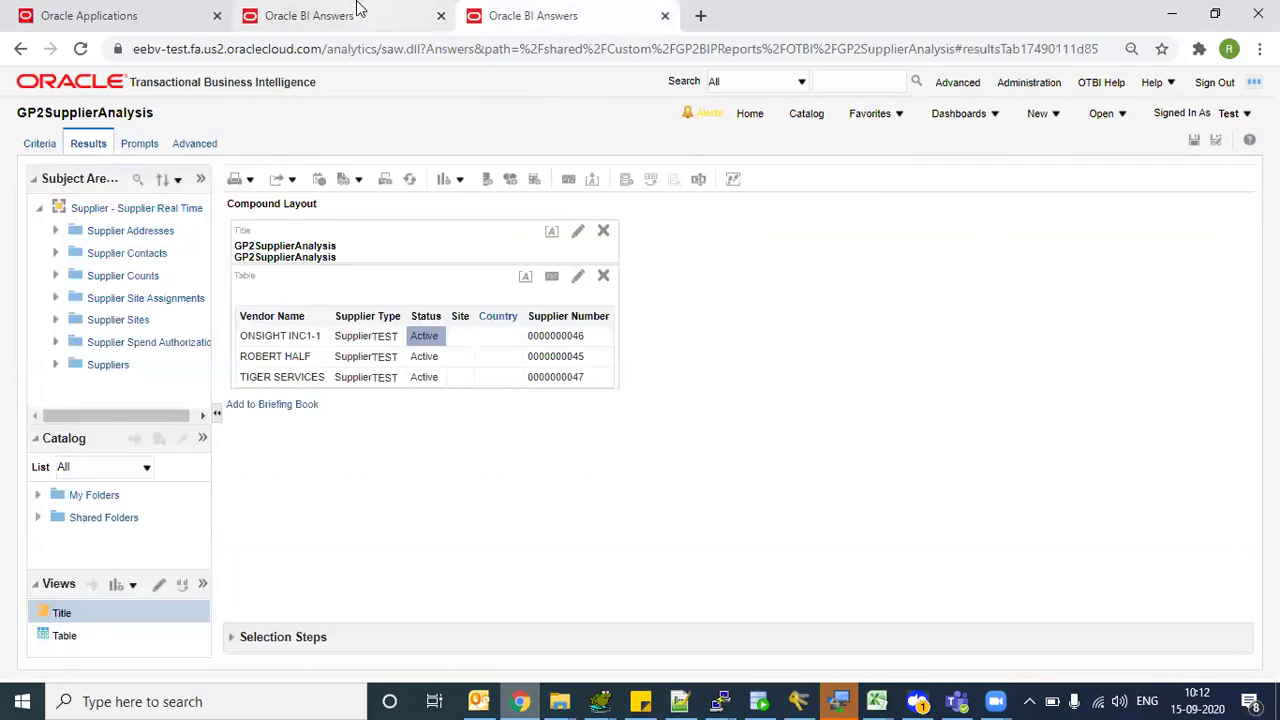
click(384, 10)
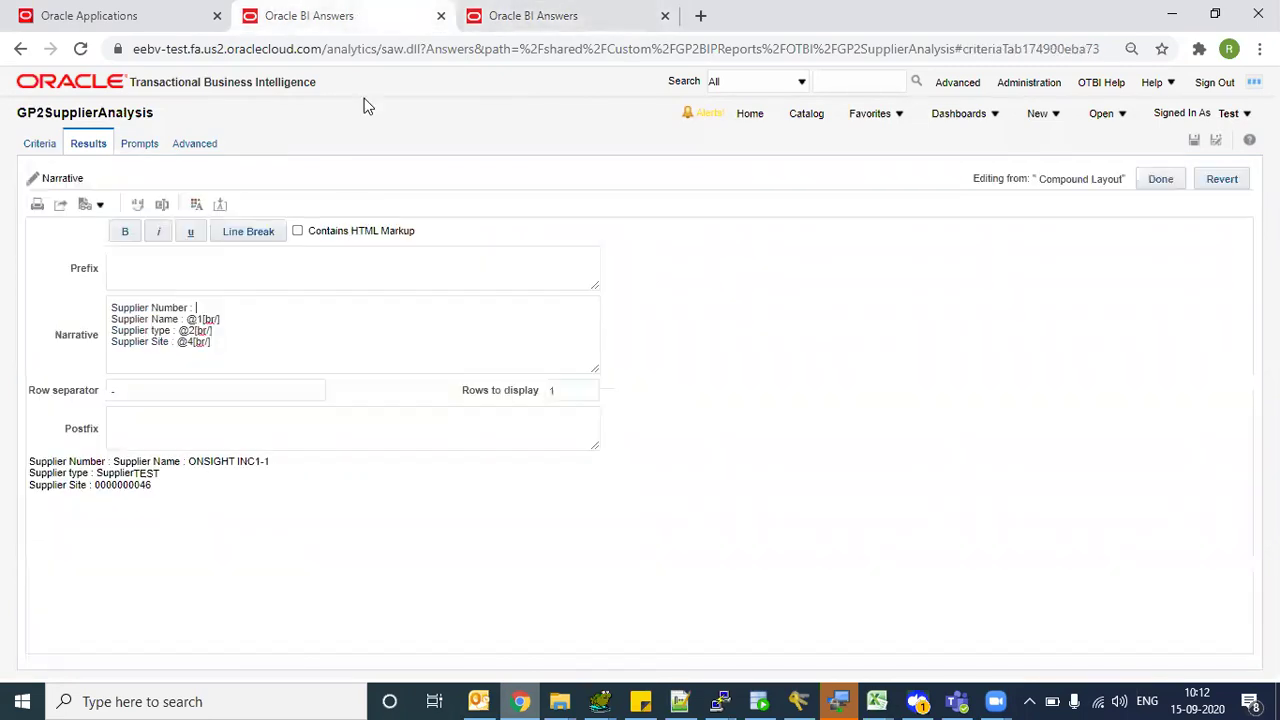
text(@5)
click(259, 231)
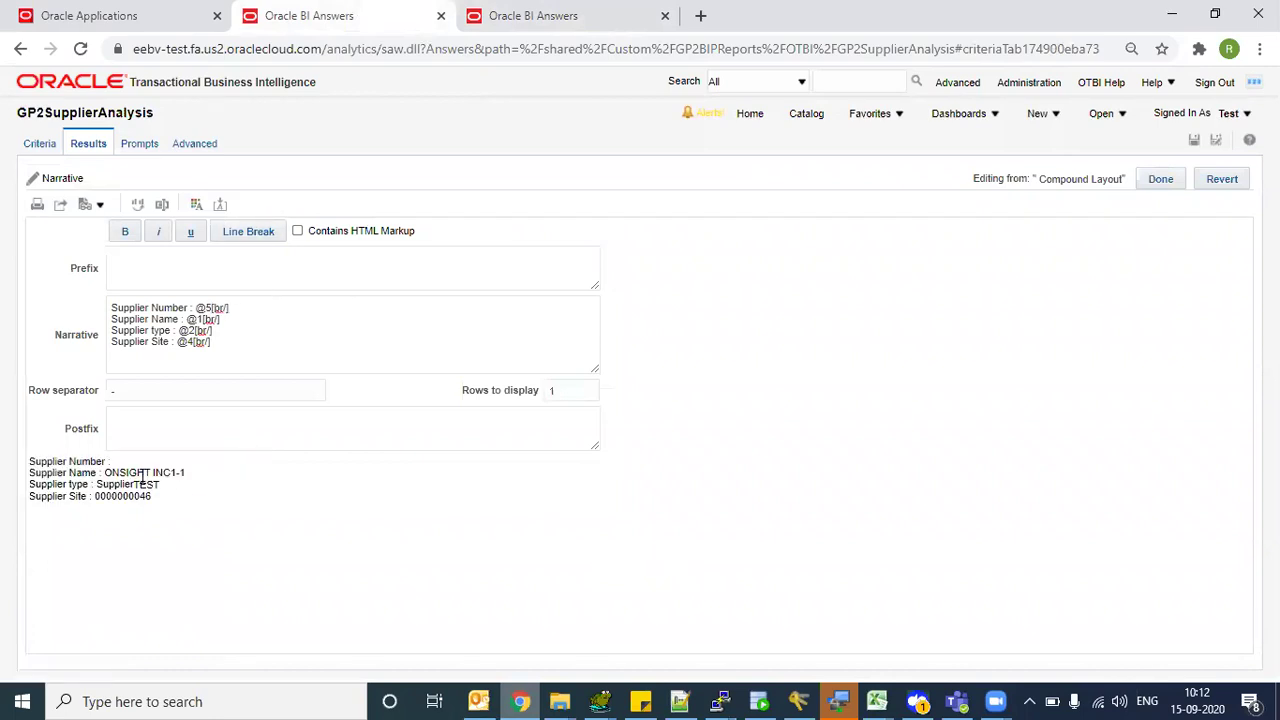
triple_click(195, 472)
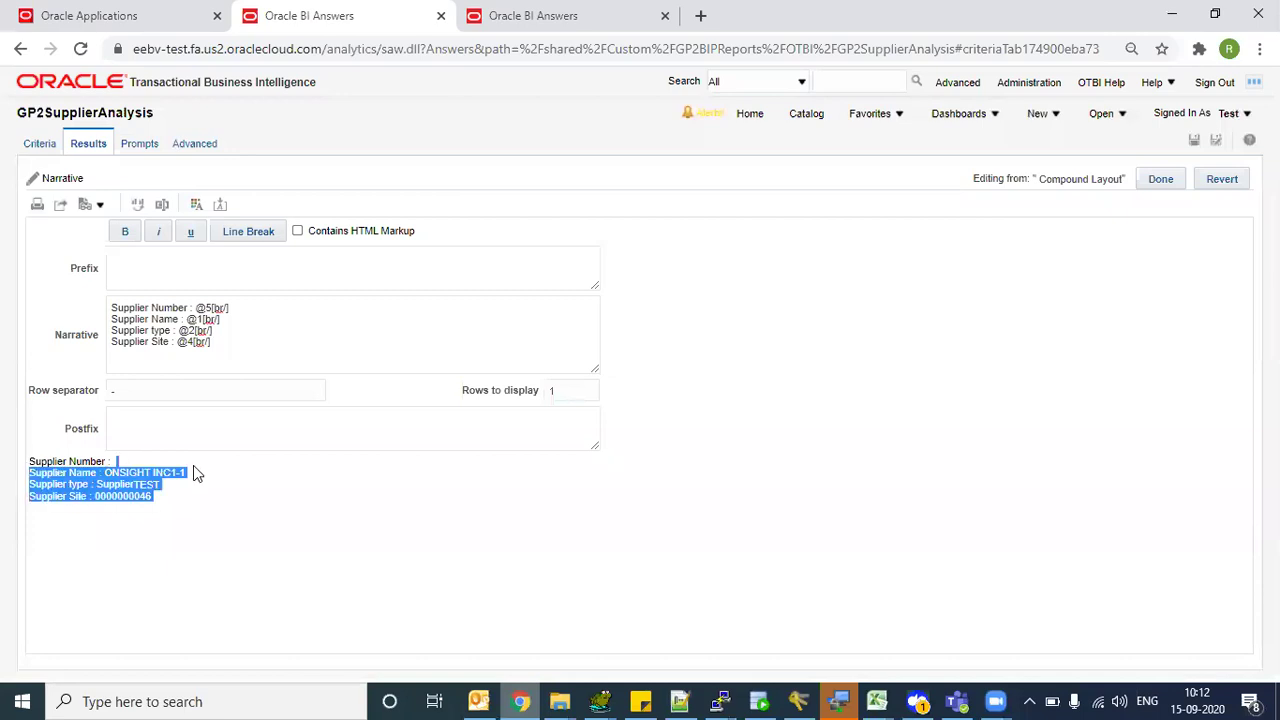
click(120, 510)
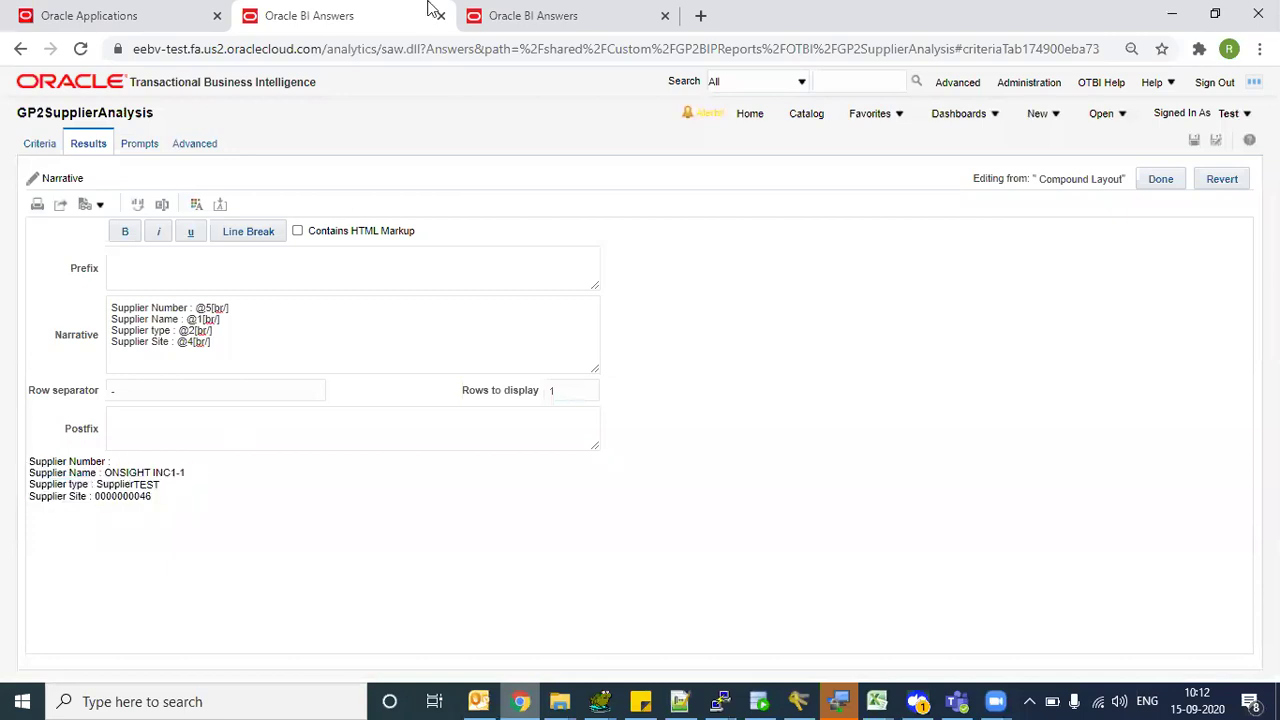
- Set Rows to display to 3 and compare the preview against the results table
double_click(554, 407)
double_click(588, 391)
text(3)
key(Tab)
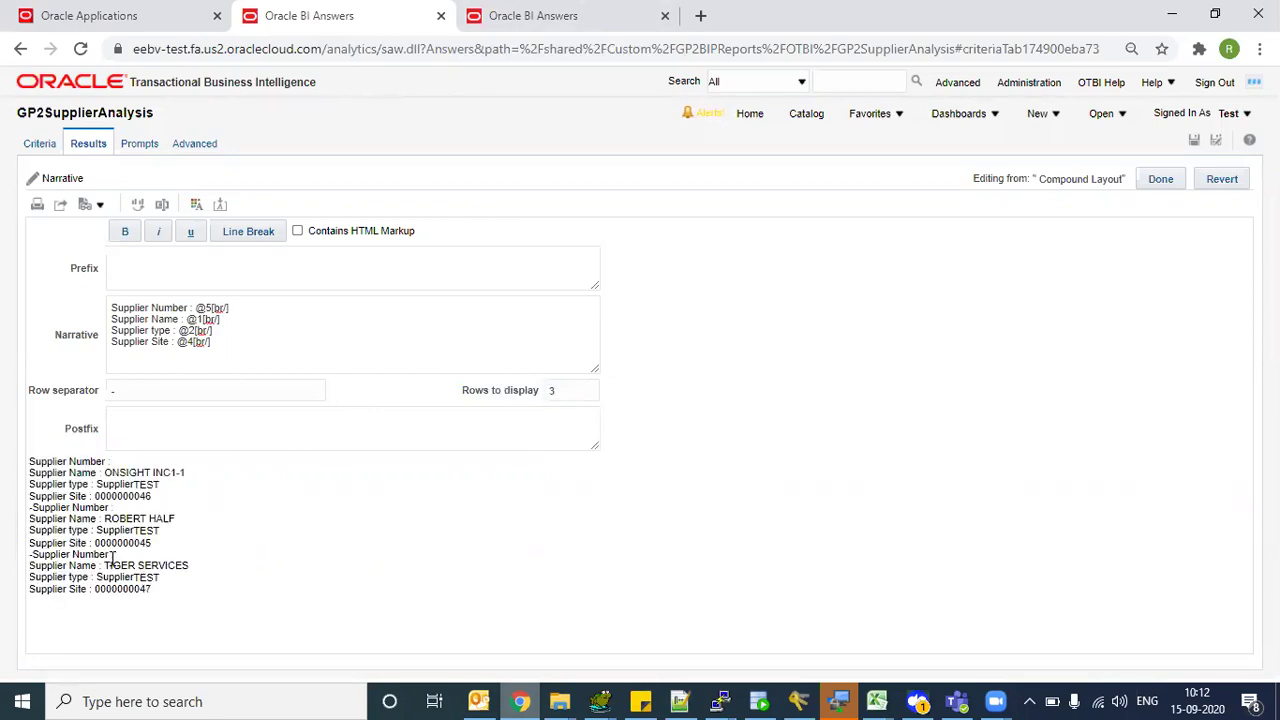
click(550, 16)
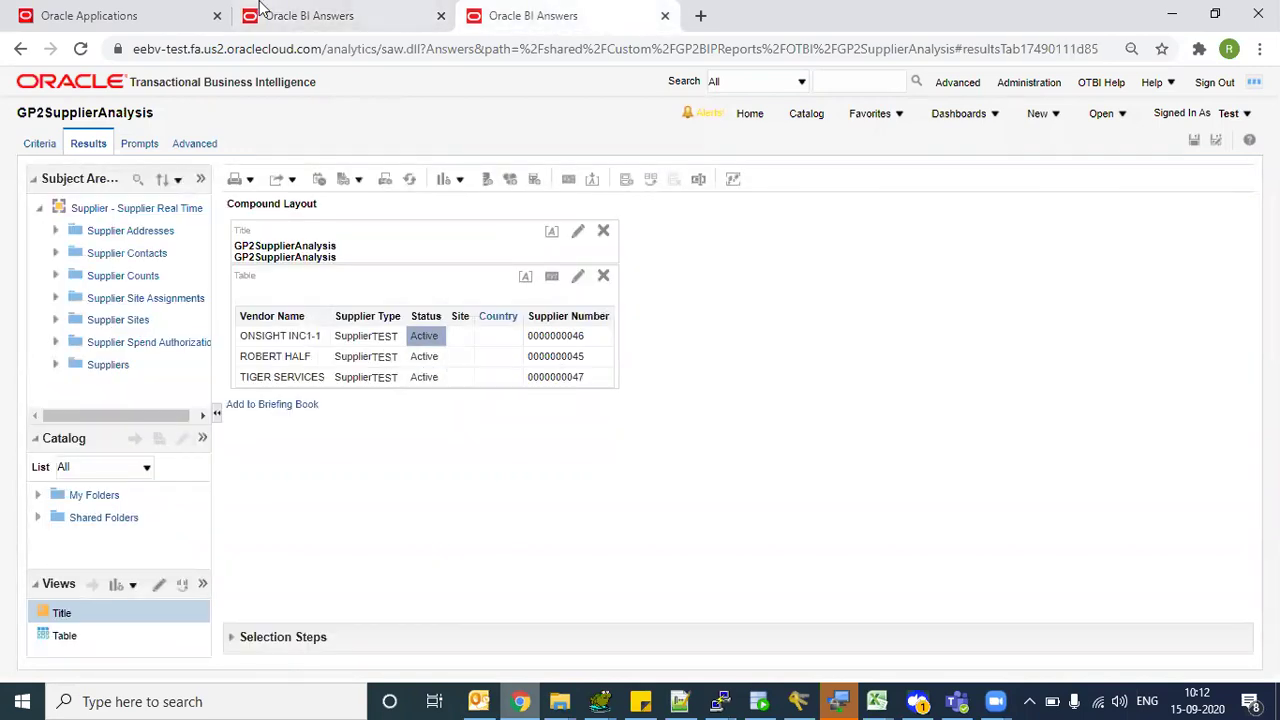
key(ctrl+shift+Tab)
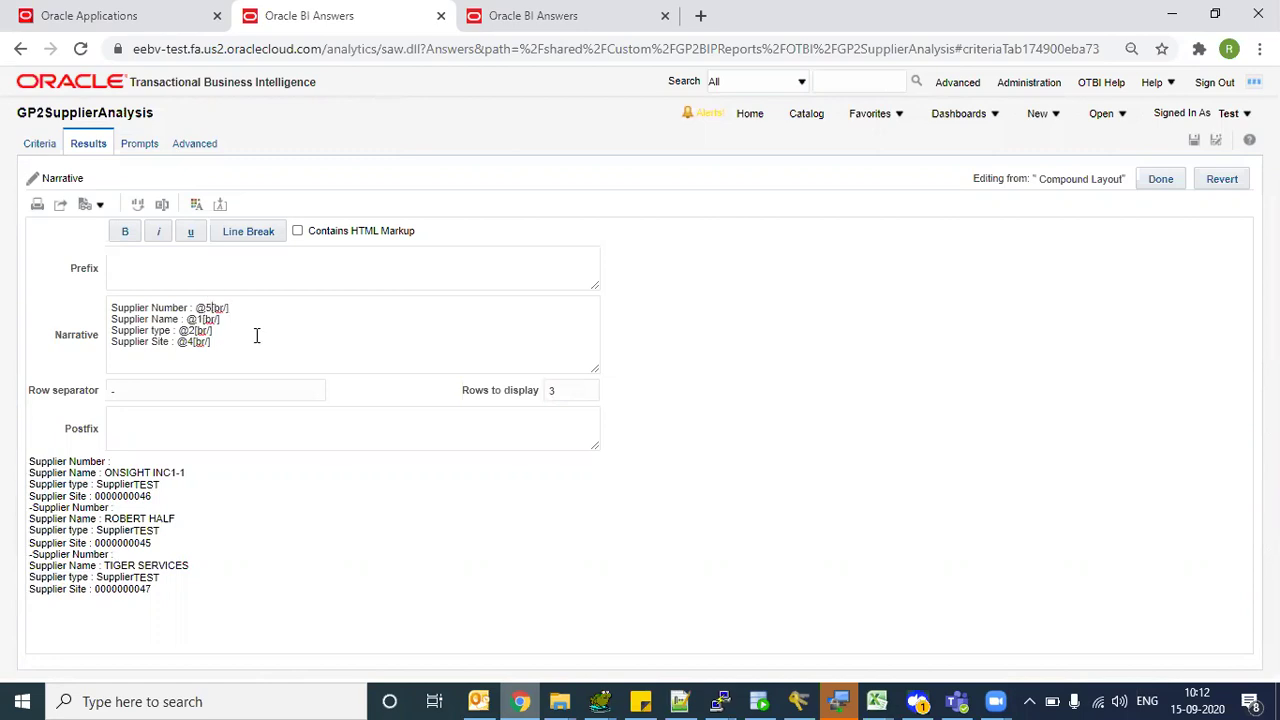
- Change the Supplier Number reference to @6 and inspect the resulting error codes
key(BackSpace)
text(6)
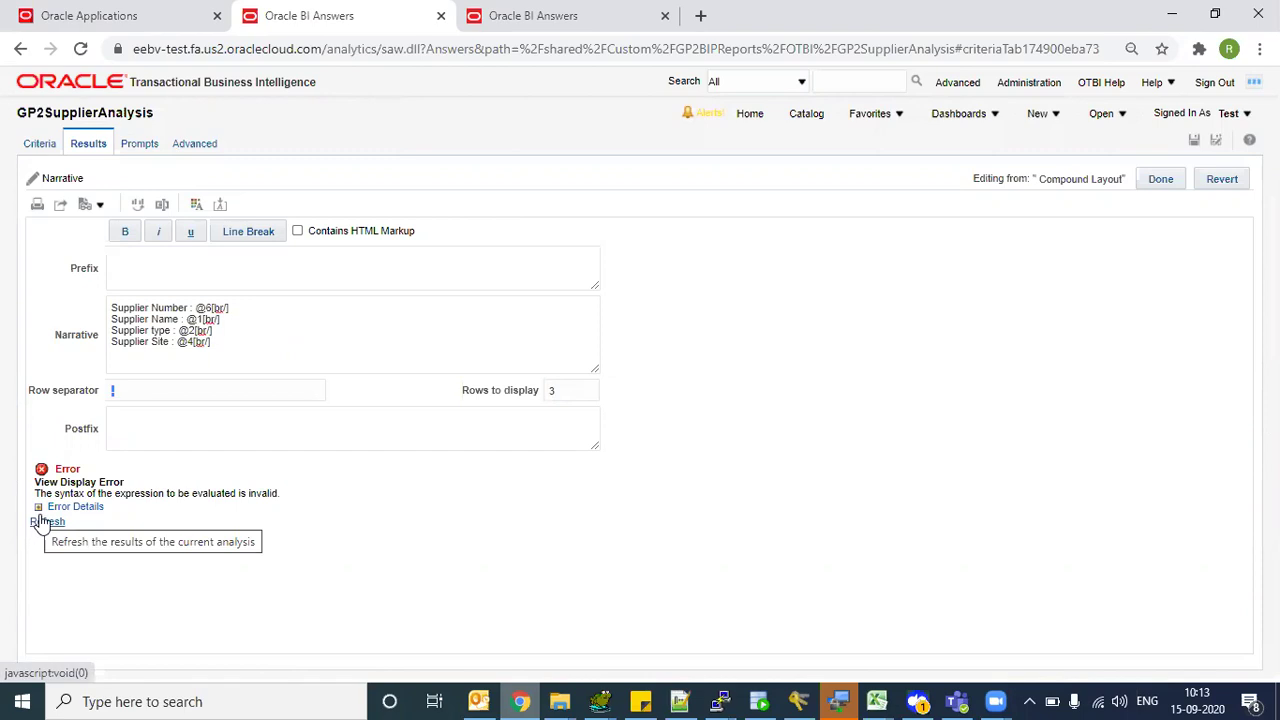
click(72, 507)
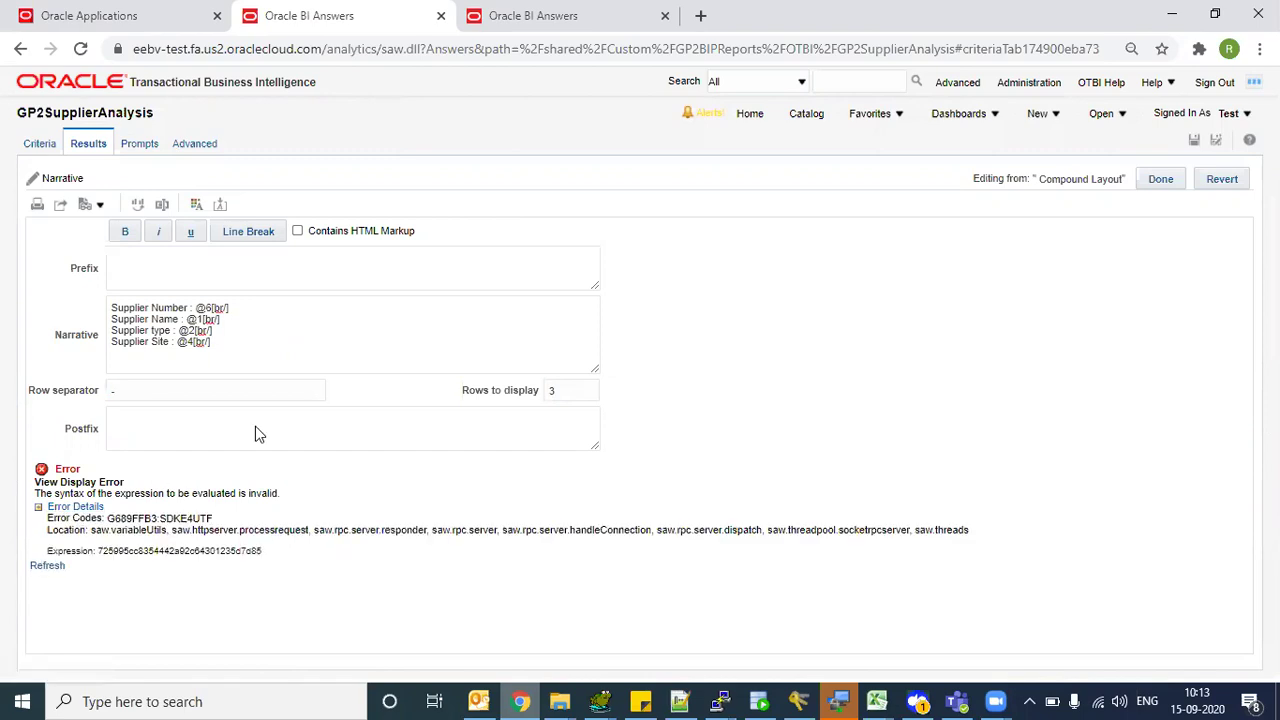
drag(137, 493, 34, 481)
drag(222, 530, 385, 514)
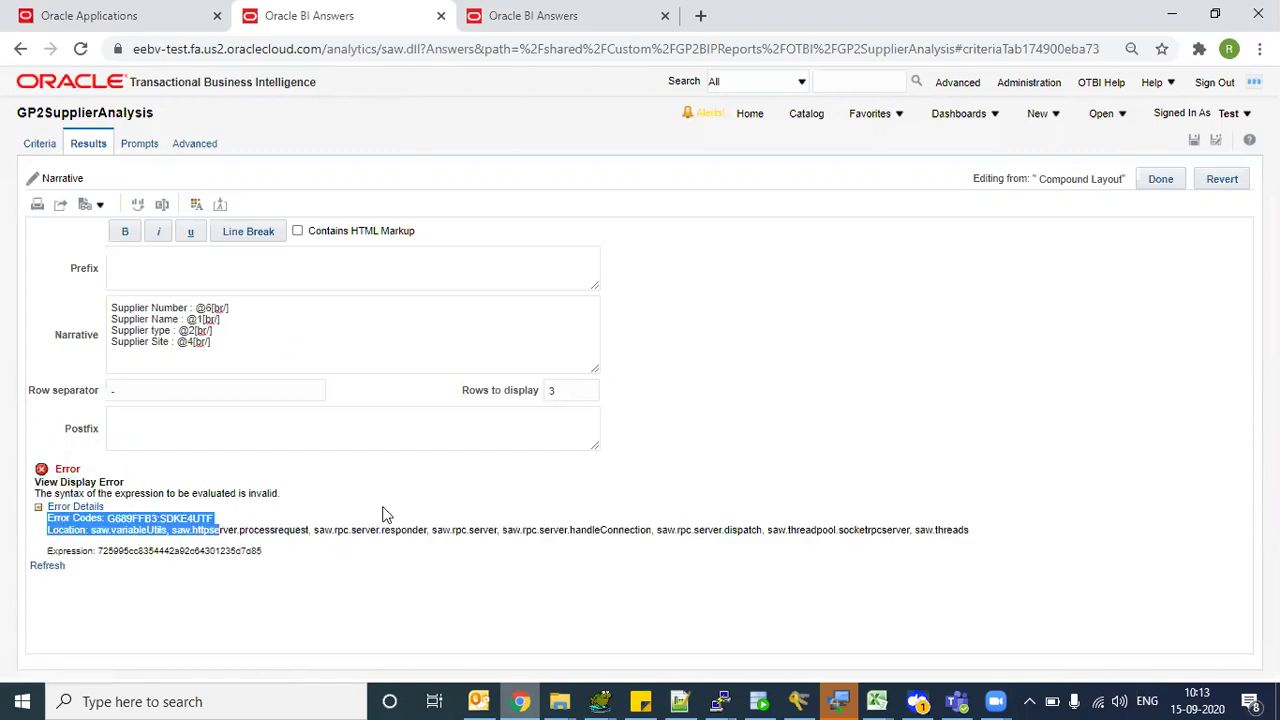
click(287, 545)
- Set Rows to display to 1 and delete the Supplier Number line
double_click(586, 389)
key(BackSpace)
text(1)
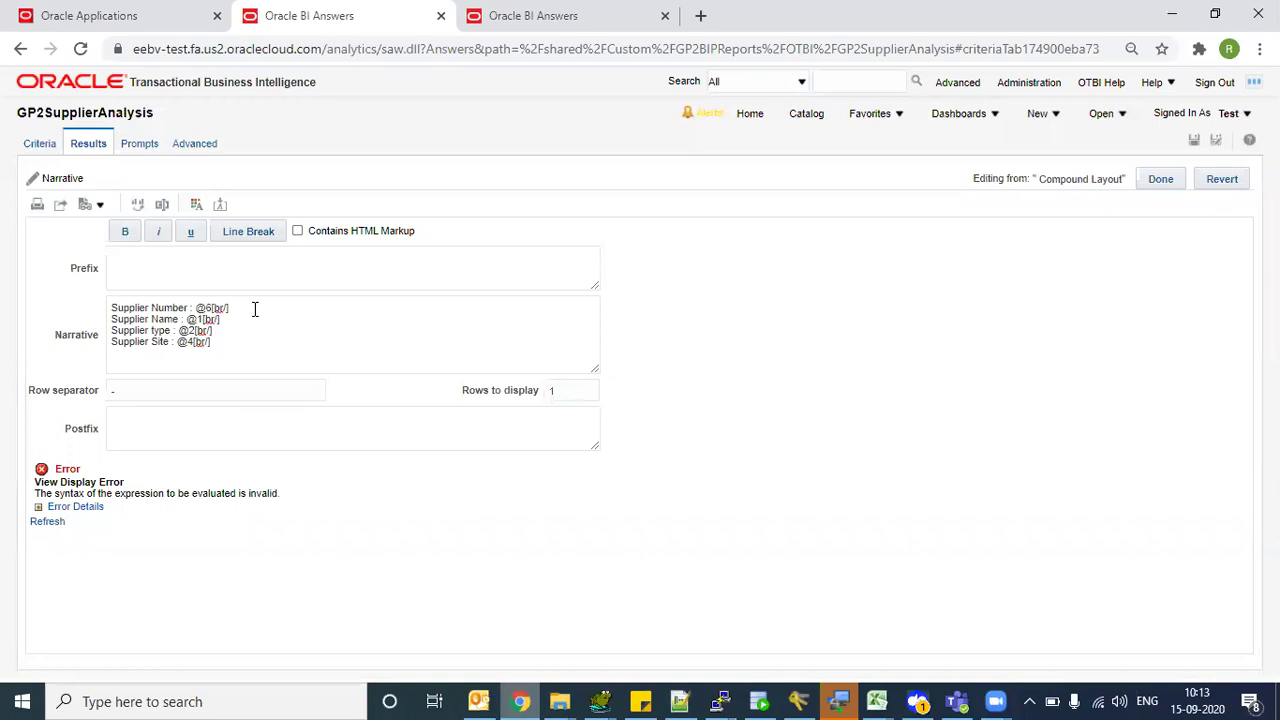
triple_click(253, 307)
key(ctrl+c)
key(BackSpace)
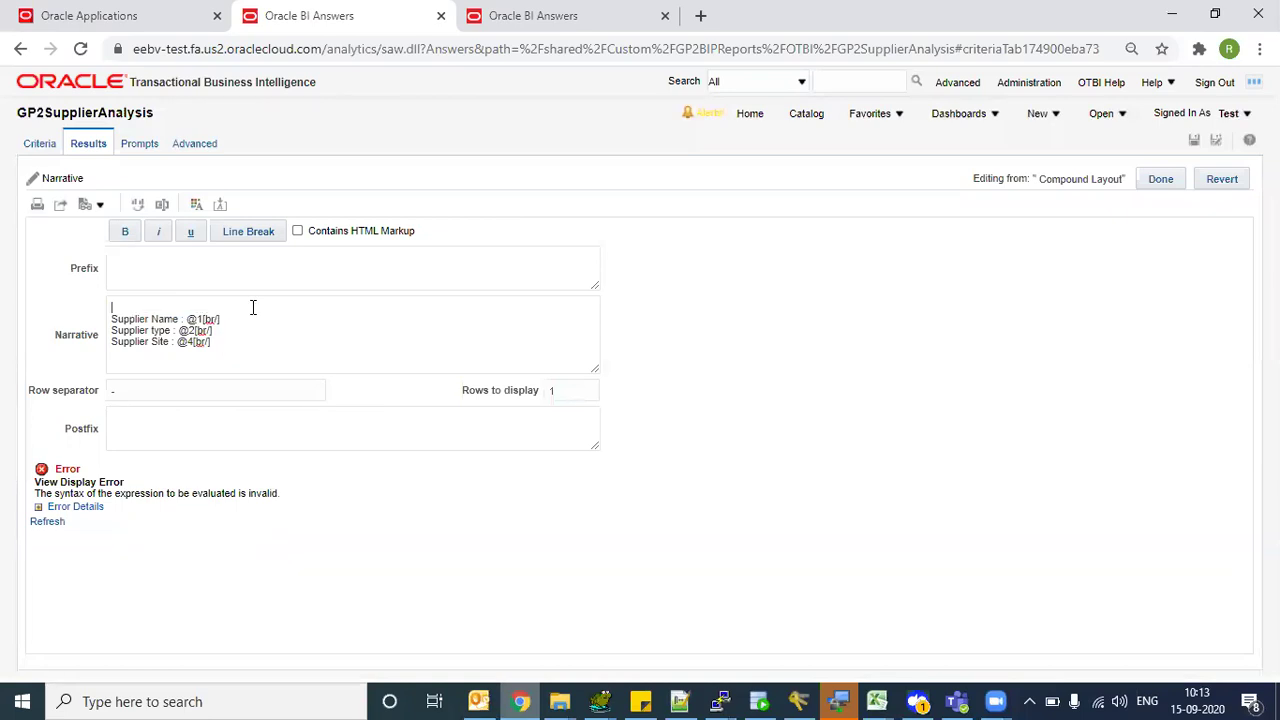
key(Delete)
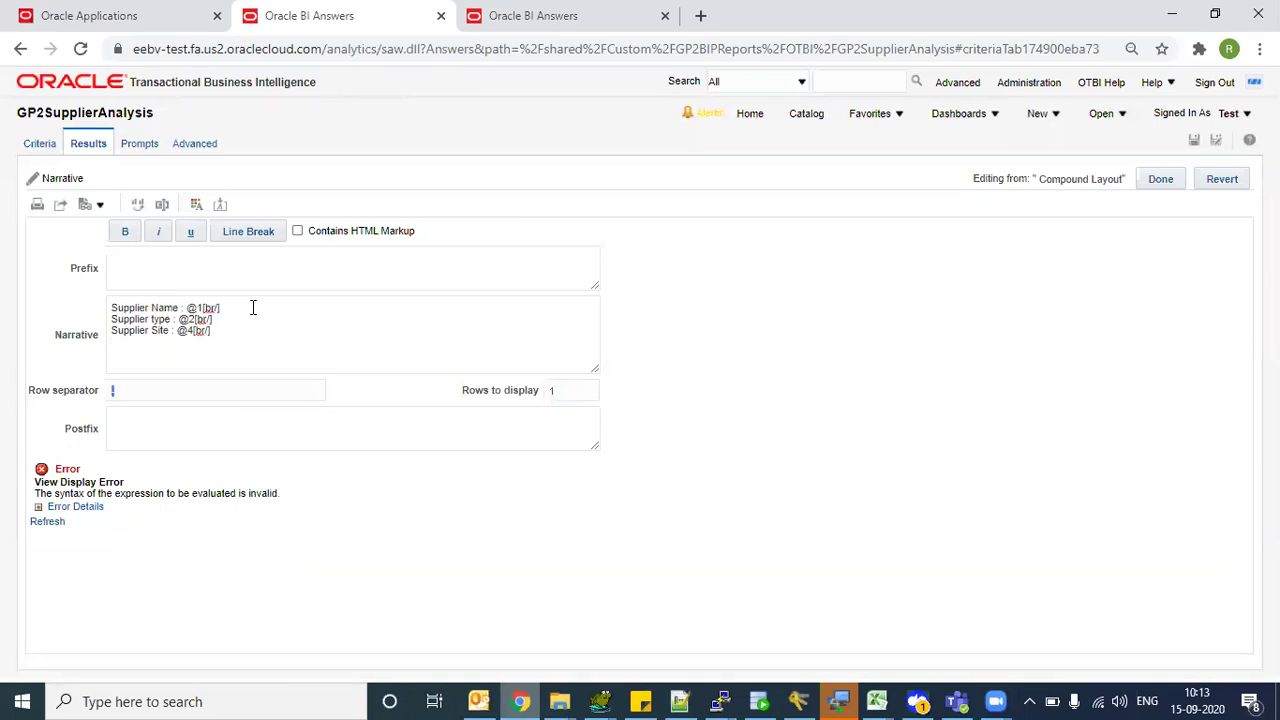
- Paste the Supplier Number line at the narrative's end, then remove it again
click(241, 337)
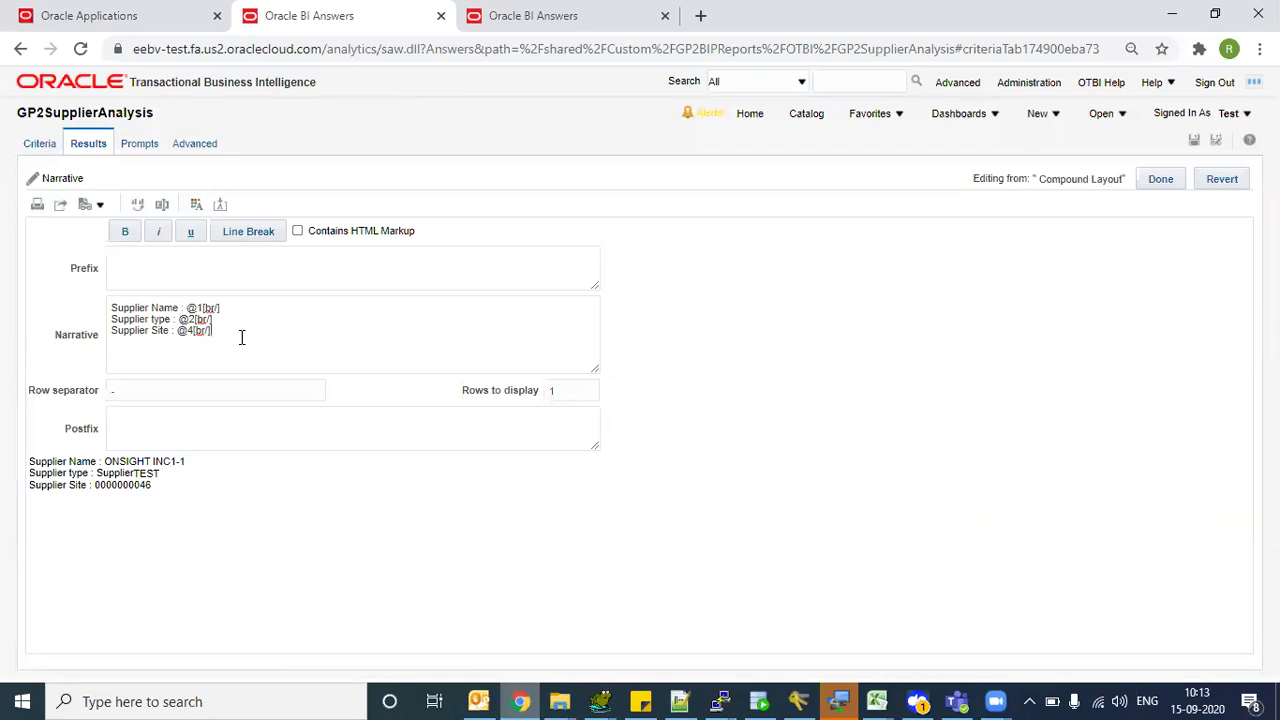
key(Return)
key(ctrl+v)
key(Tab)
click(241, 337)
key(shift+Home)
key(BackSpace)
key(BackSpace)
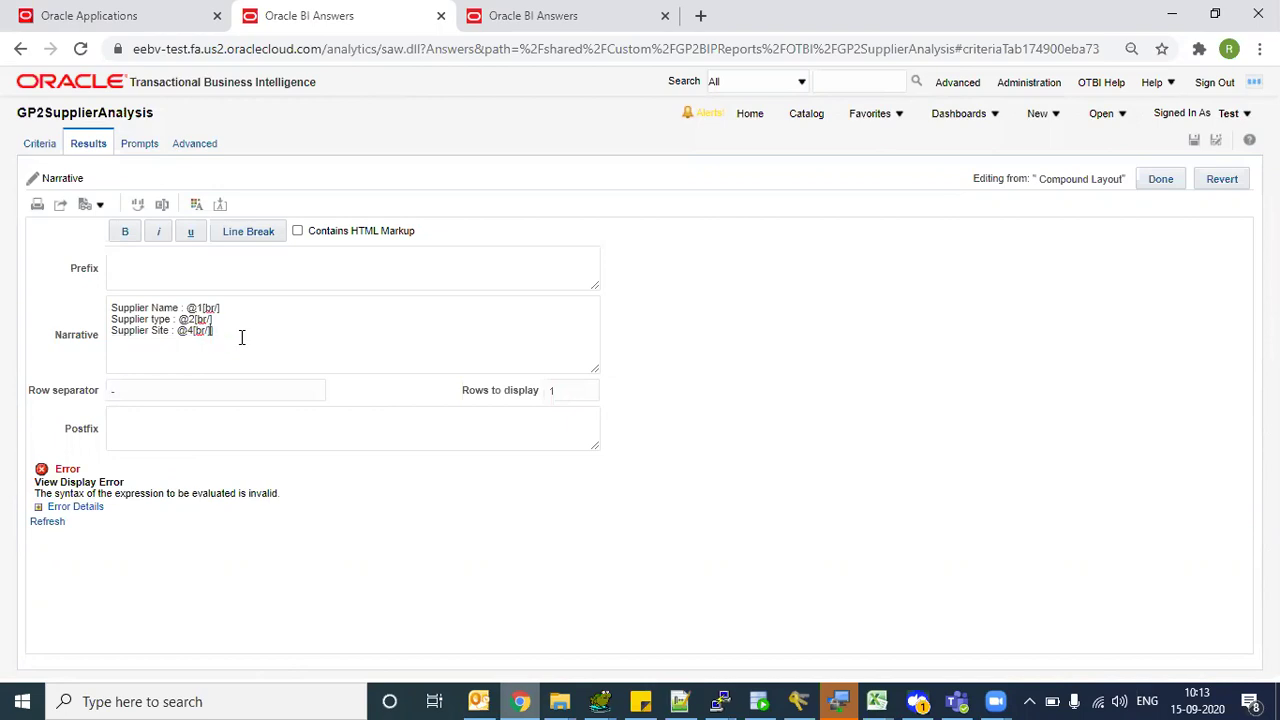
key(Tab)
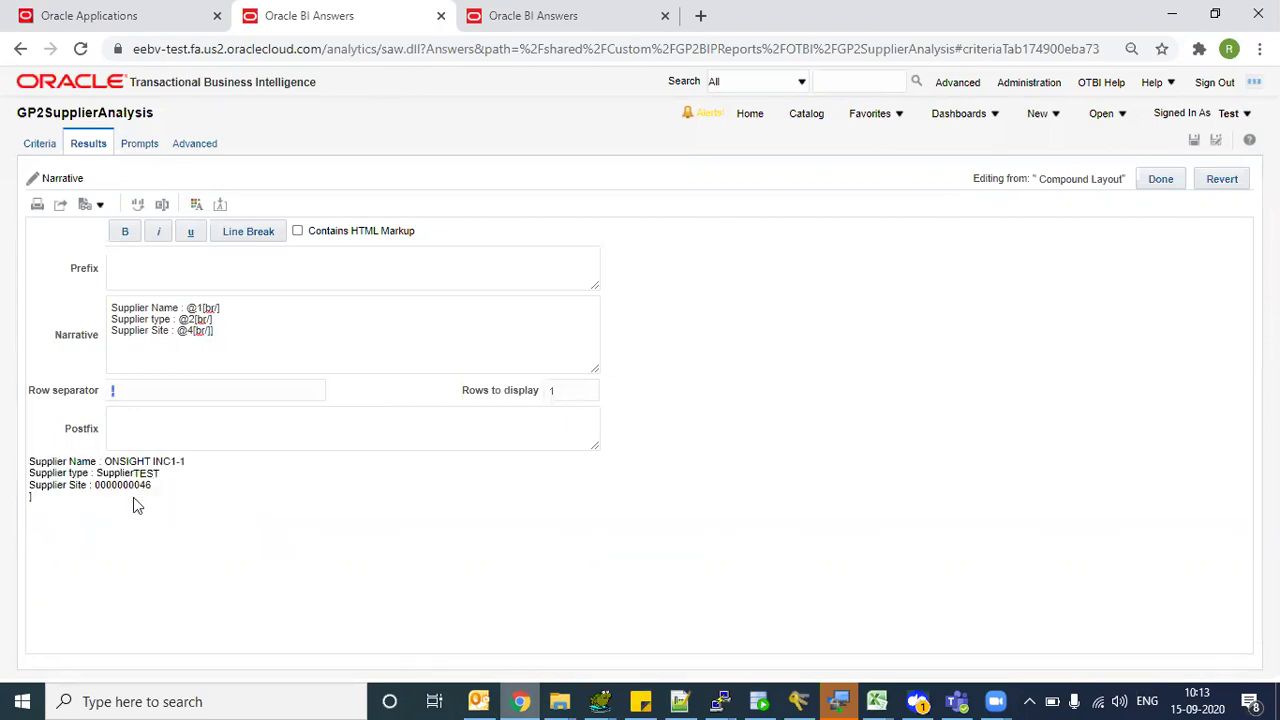
click(236, 335)
key(Tab)
- Show two supplier rows in the narrative preview
drag(67, 474, 96, 474)
drag(174, 491, 518, 392)
click(574, 385)
text(2)
key(Tab)
- Try three rows, then set Rows to display back to 1
click(585, 385)
key(BackSpace)
text(3)
key(Tab)
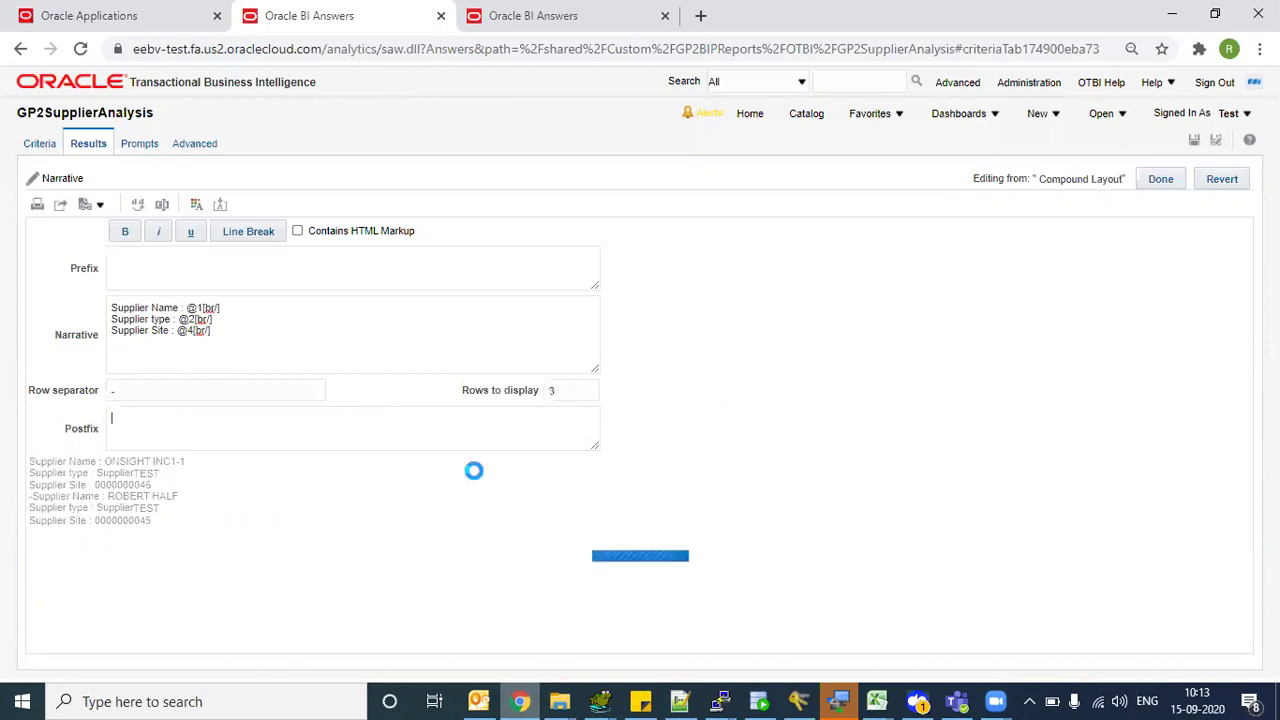
click(585, 390)
key(BackSpace)
text(1)
key(Tab)
click(255, 273)
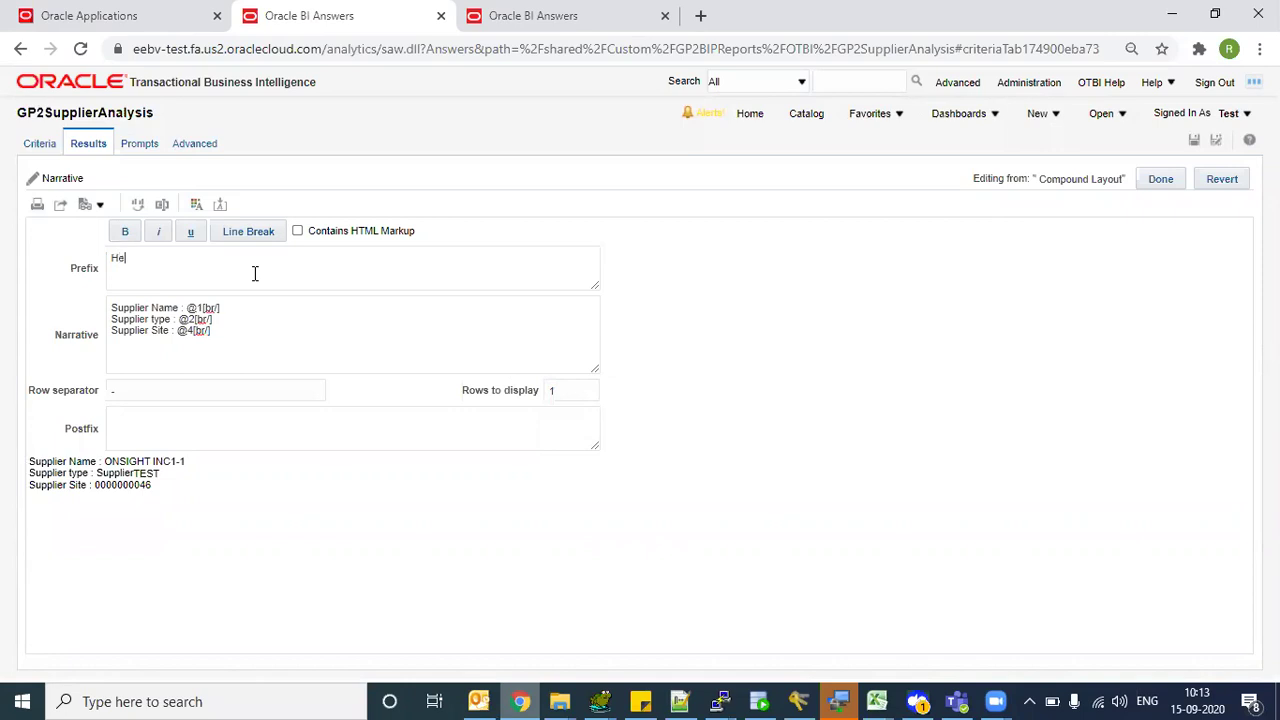
- Enter the prefix 'Here are Supplier Details' followed by a line break and blank line
text(Here are Suppkier)
text(ier)
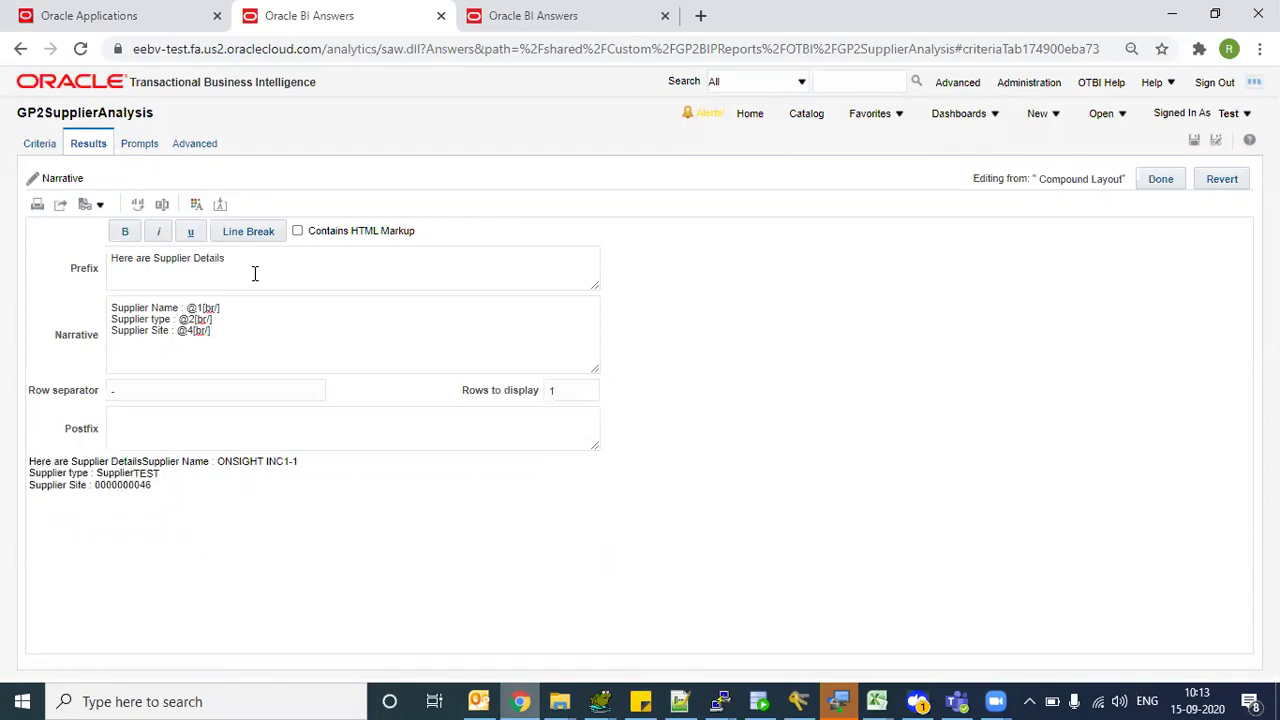
click(260, 232)
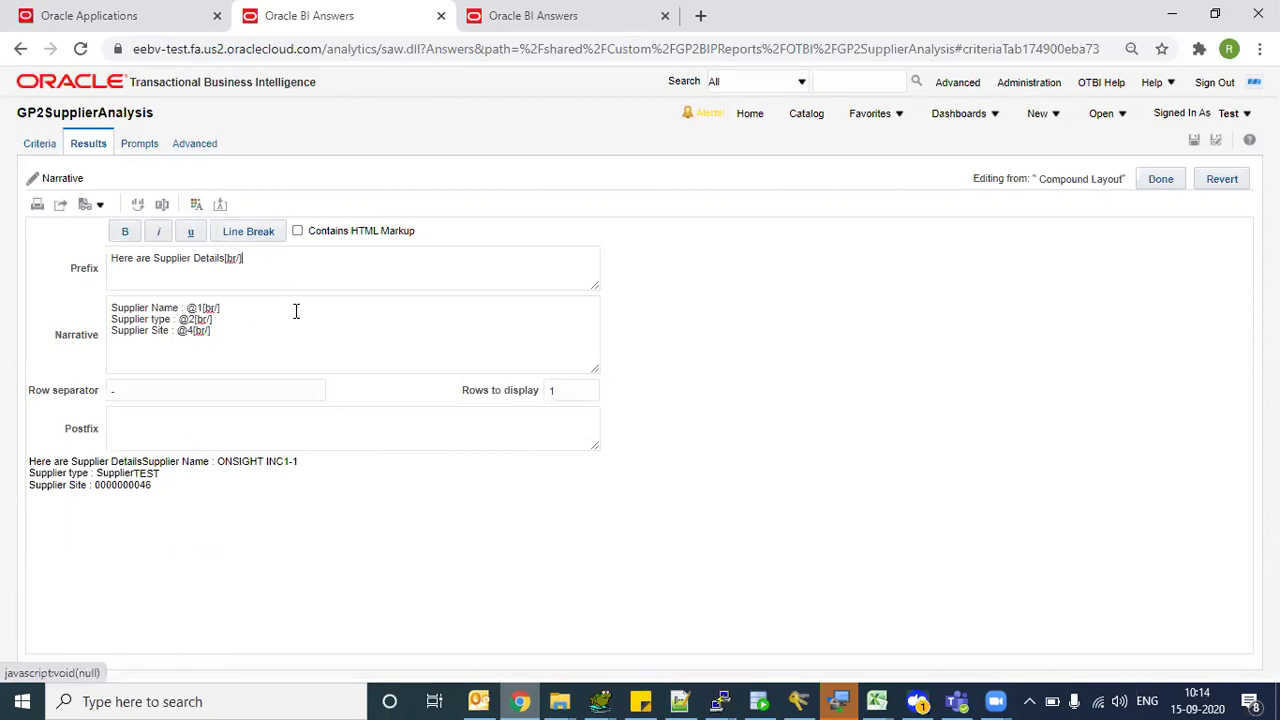
click(275, 231)
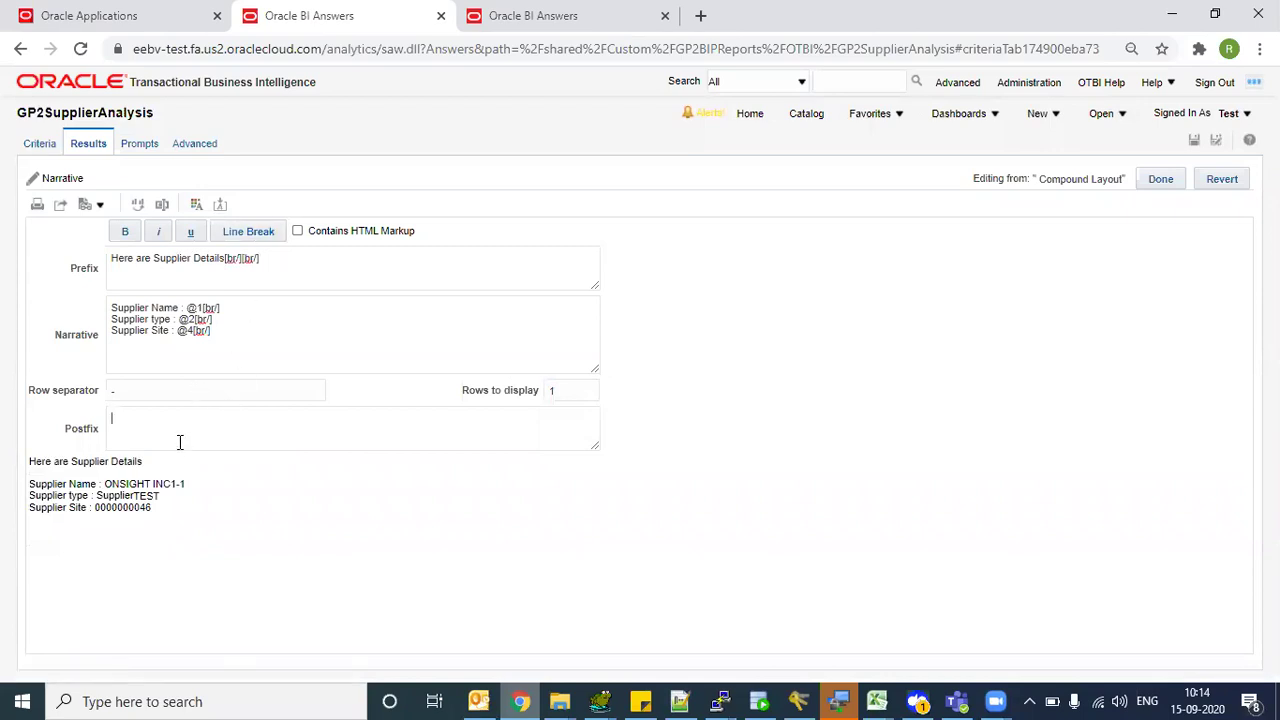
- Enter the postfix 'Thanks, Oracle Team' with a blank line and line breaks around 'Thanks,'
text(Thanks)
text(, Or)
text(alce)
text(c)
text(le T)
text(eam)
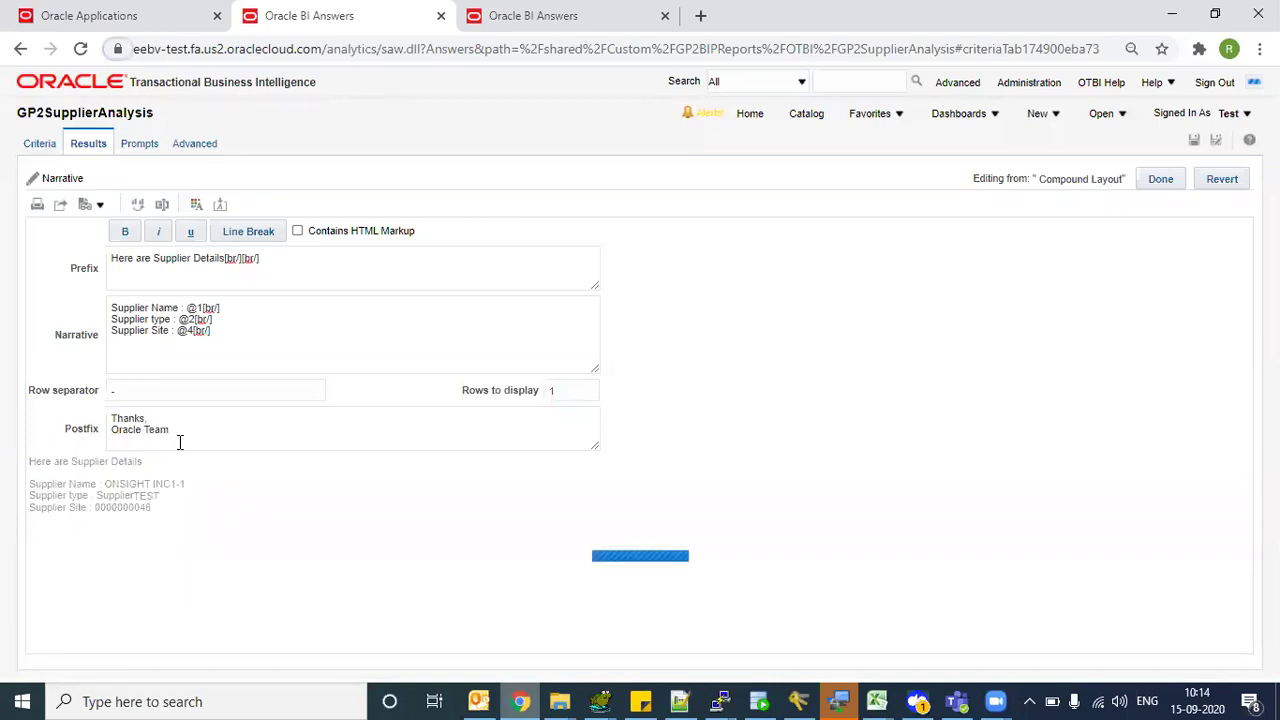
click(200, 422)
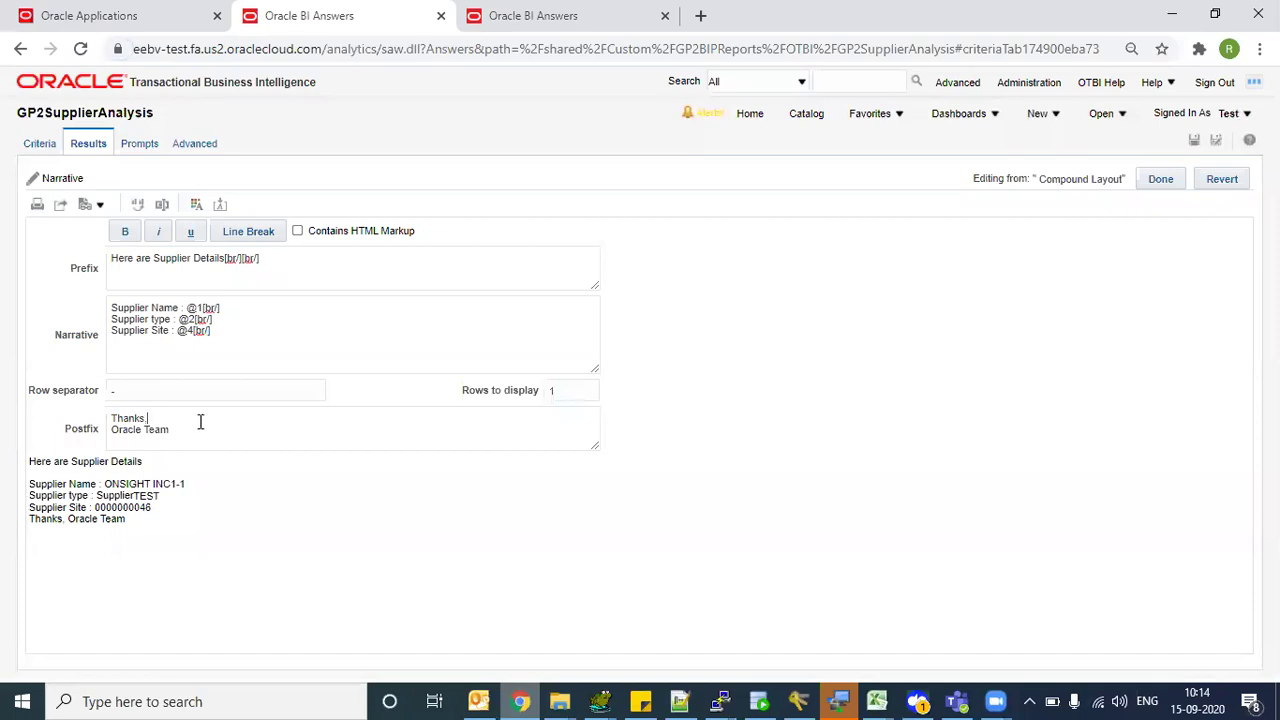
key(Return)
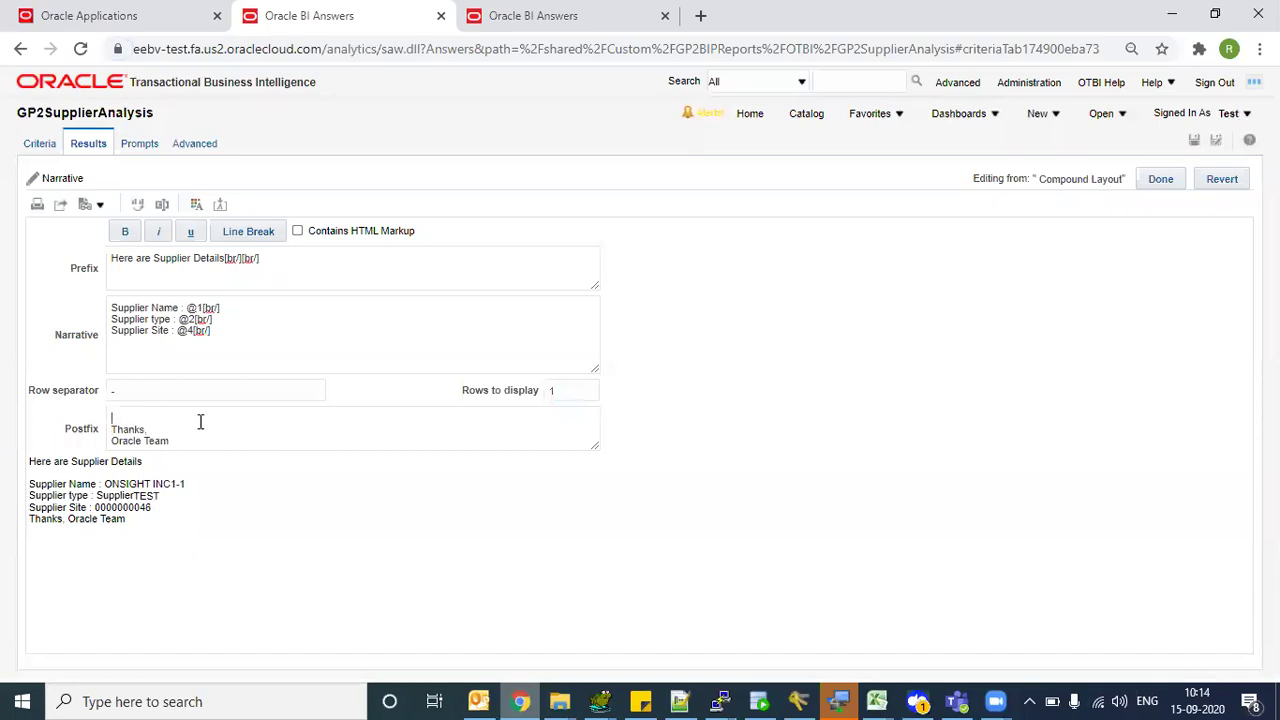
click(238, 238)
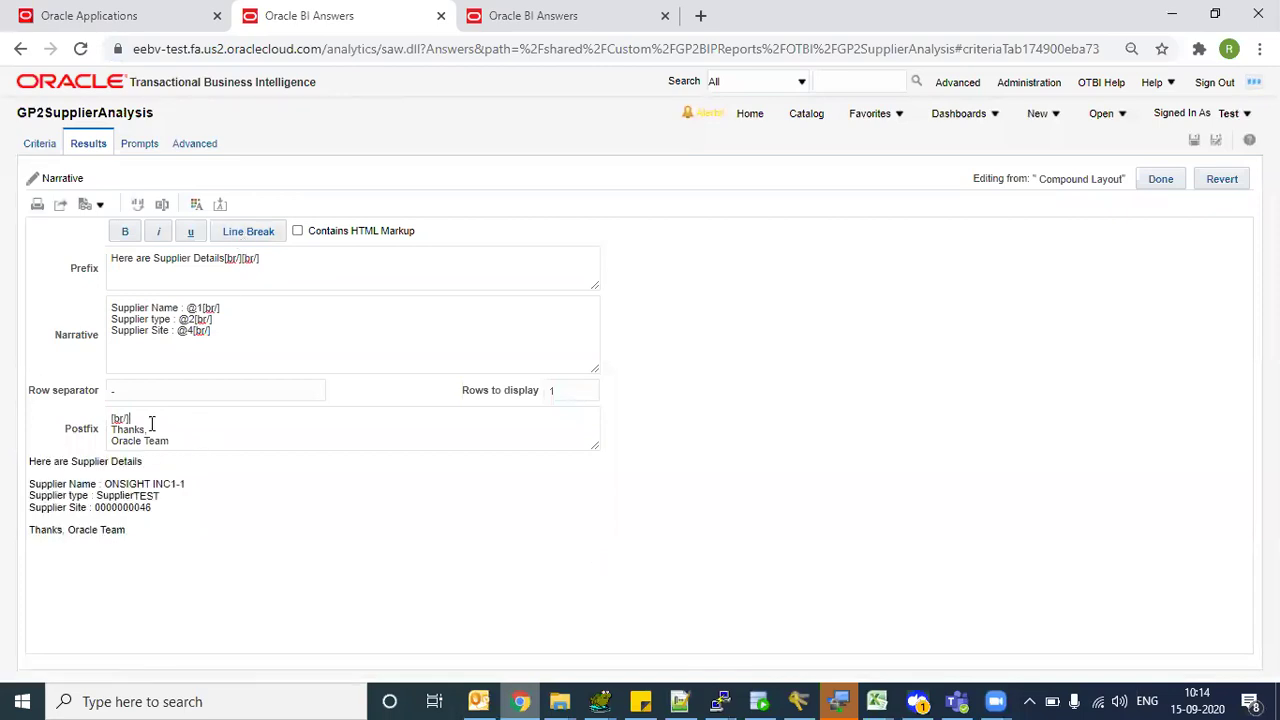
click(245, 235)
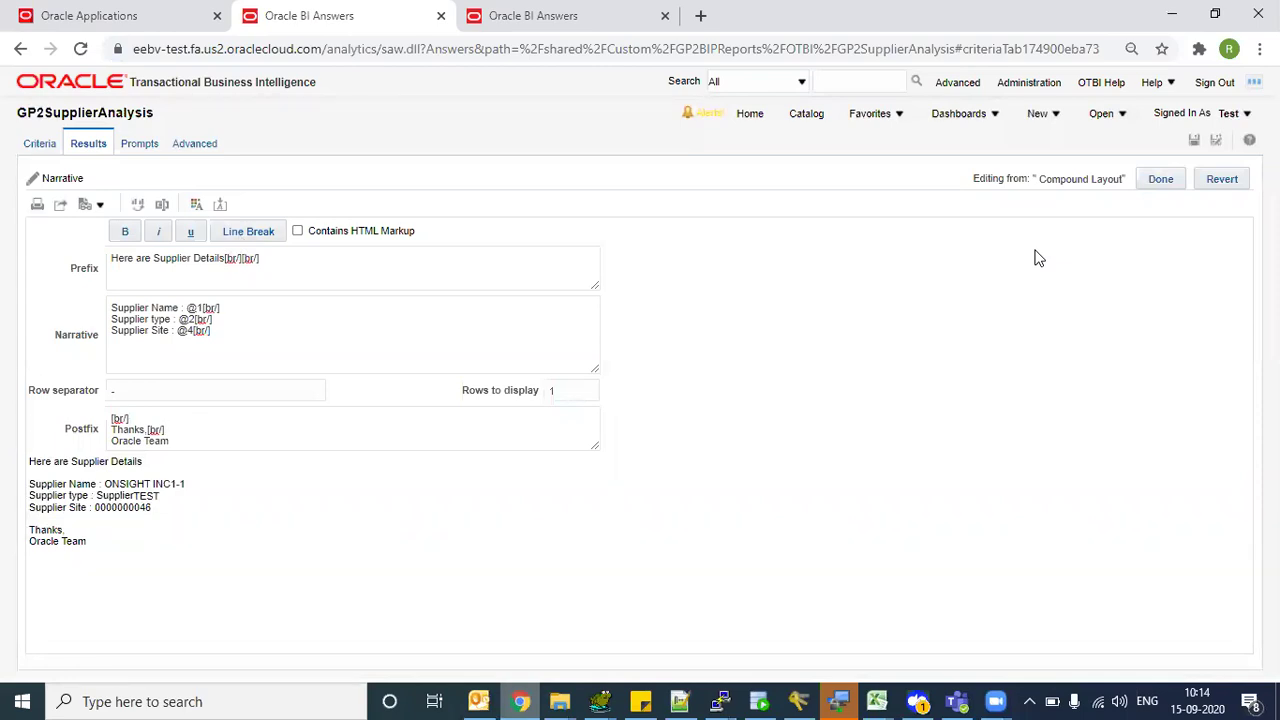
- Review the rendered preview from Supplier Name through Oracle Team
drag(14, 486, 10, 470)
click(80, 497)
drag(92, 542, 30, 475)
click(63, 481)
drag(90, 548, 52, 472)
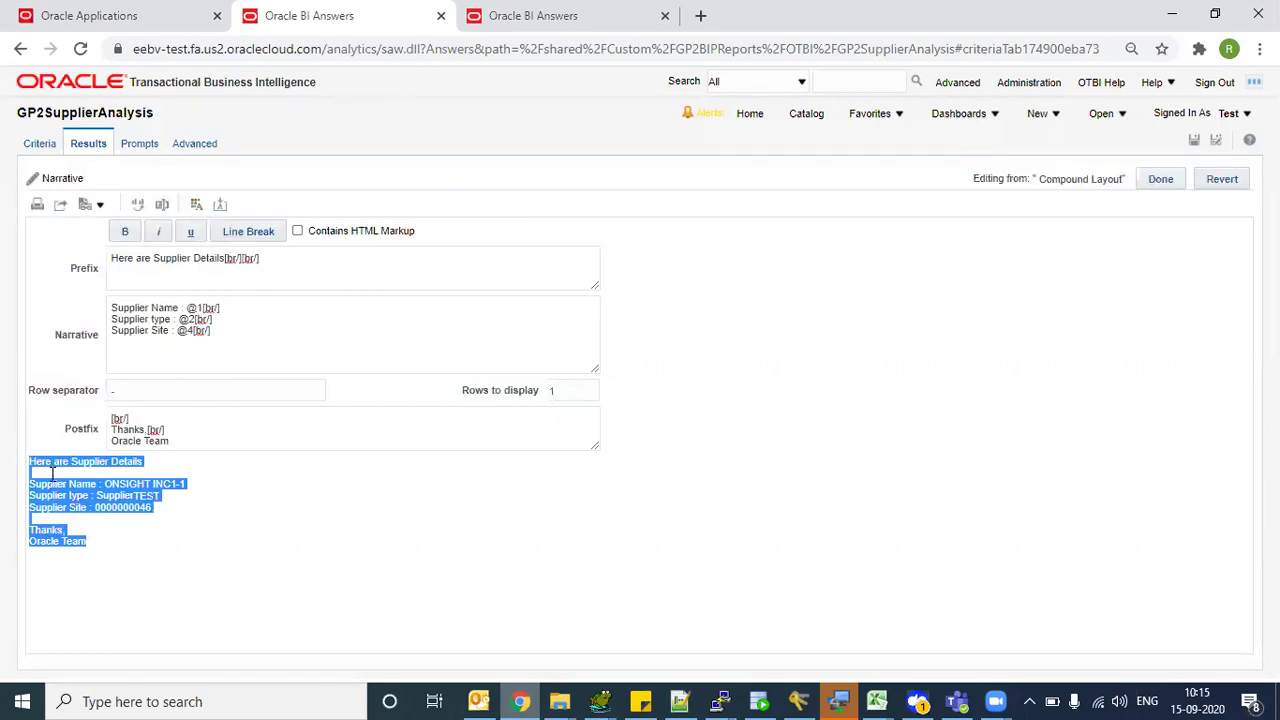
click(130, 482)
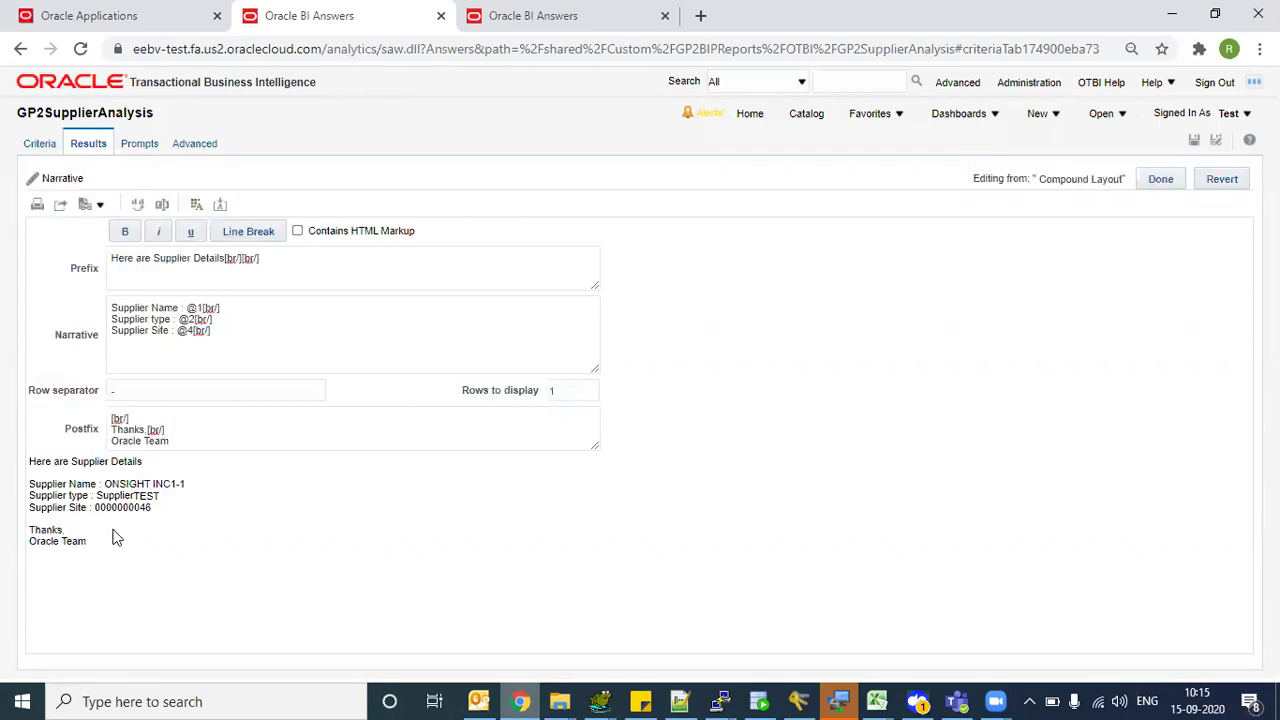
drag(100, 548, 107, 554)
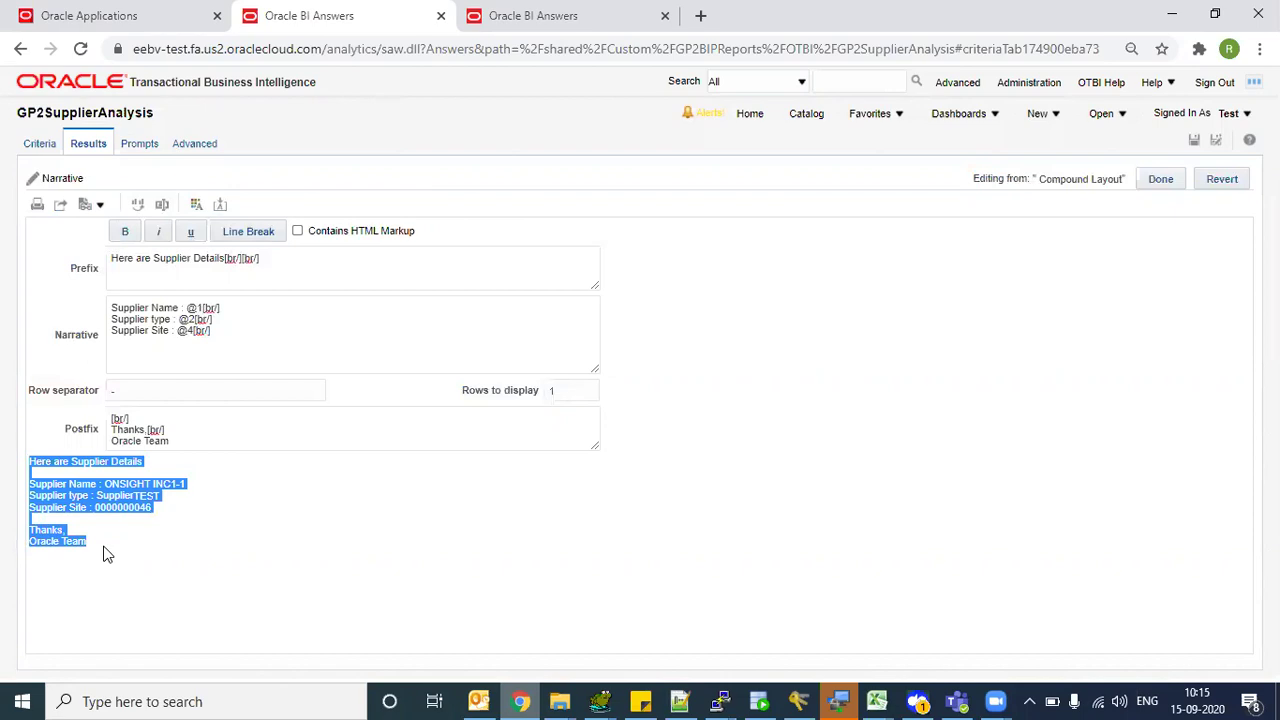
drag(106, 551, 114, 510)
click(114, 510)
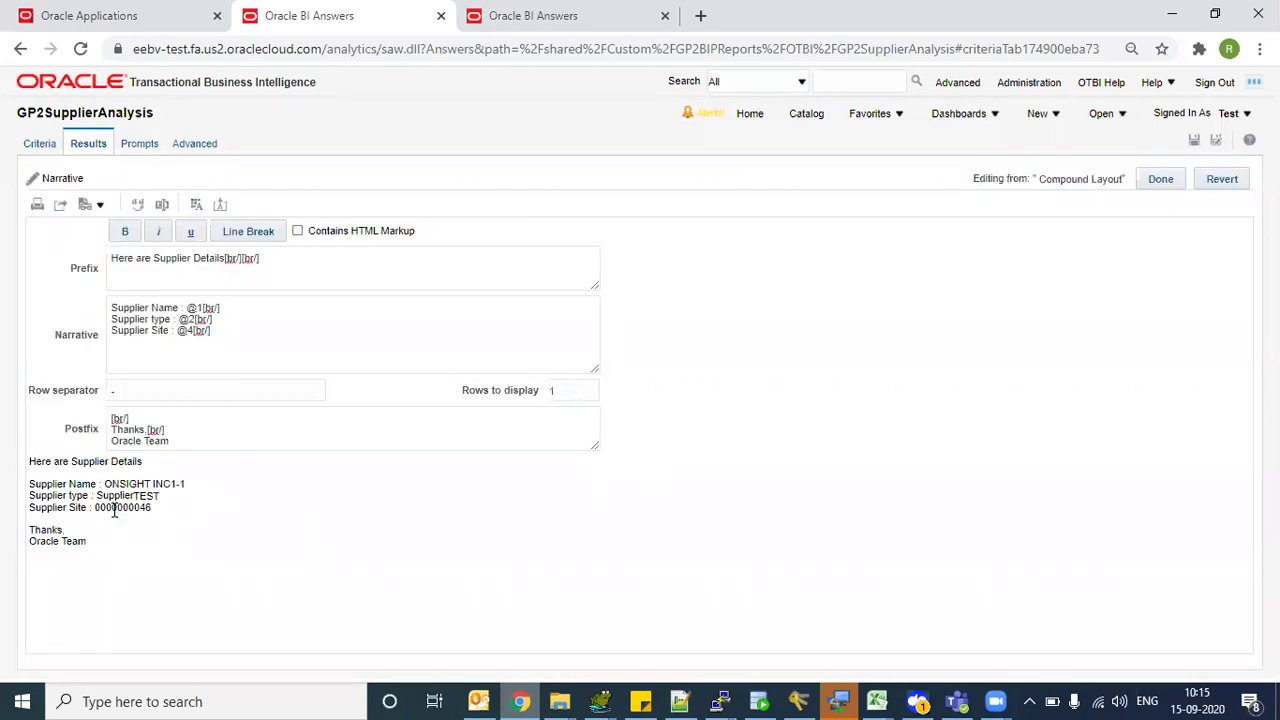
- Finish the narrative and delete the Title and Table views from the layout
click(1165, 180)
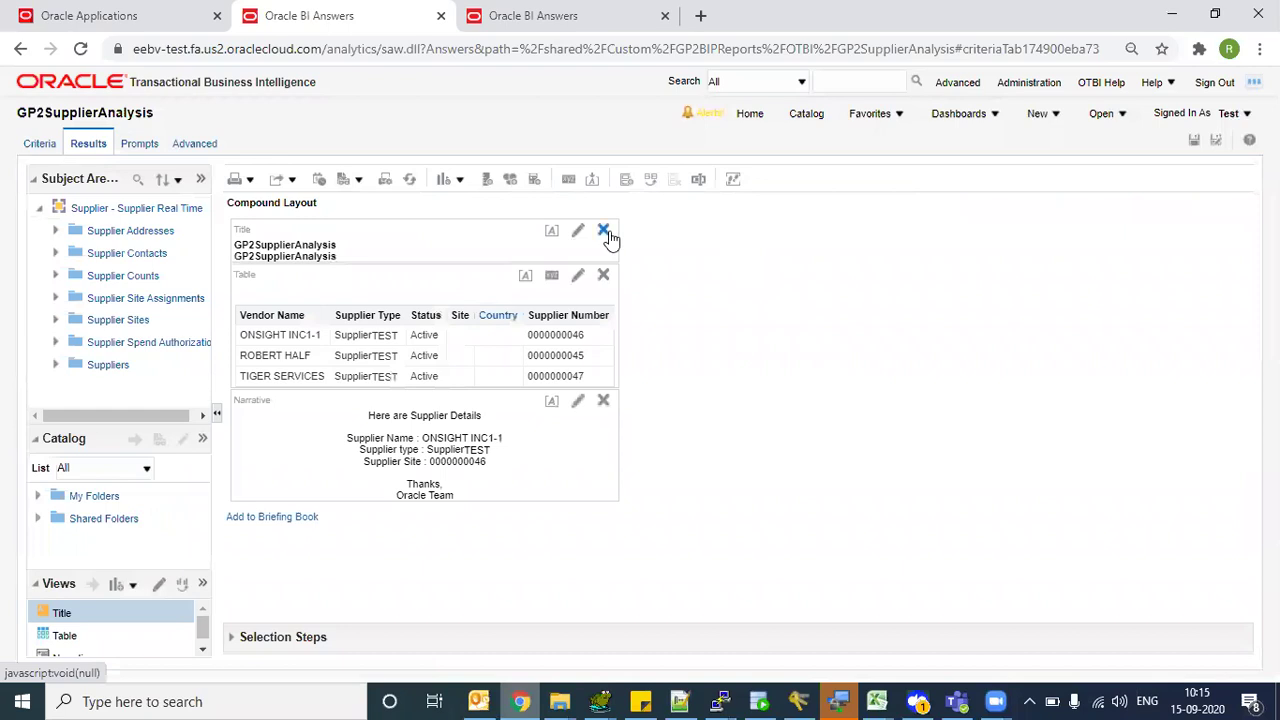
click(604, 231)
click(604, 231)
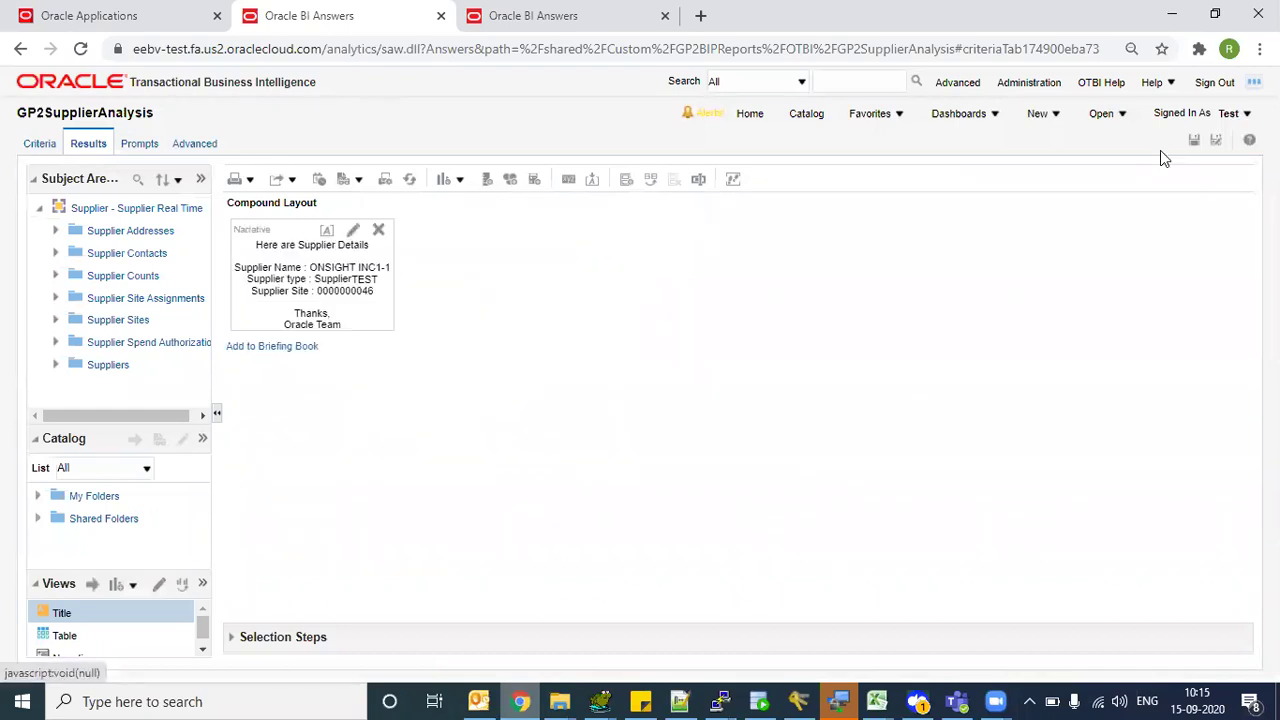
- Preview the narrative-only page in the Default (Alta) style, then close the preview
click(350, 180)
click(362, 203)
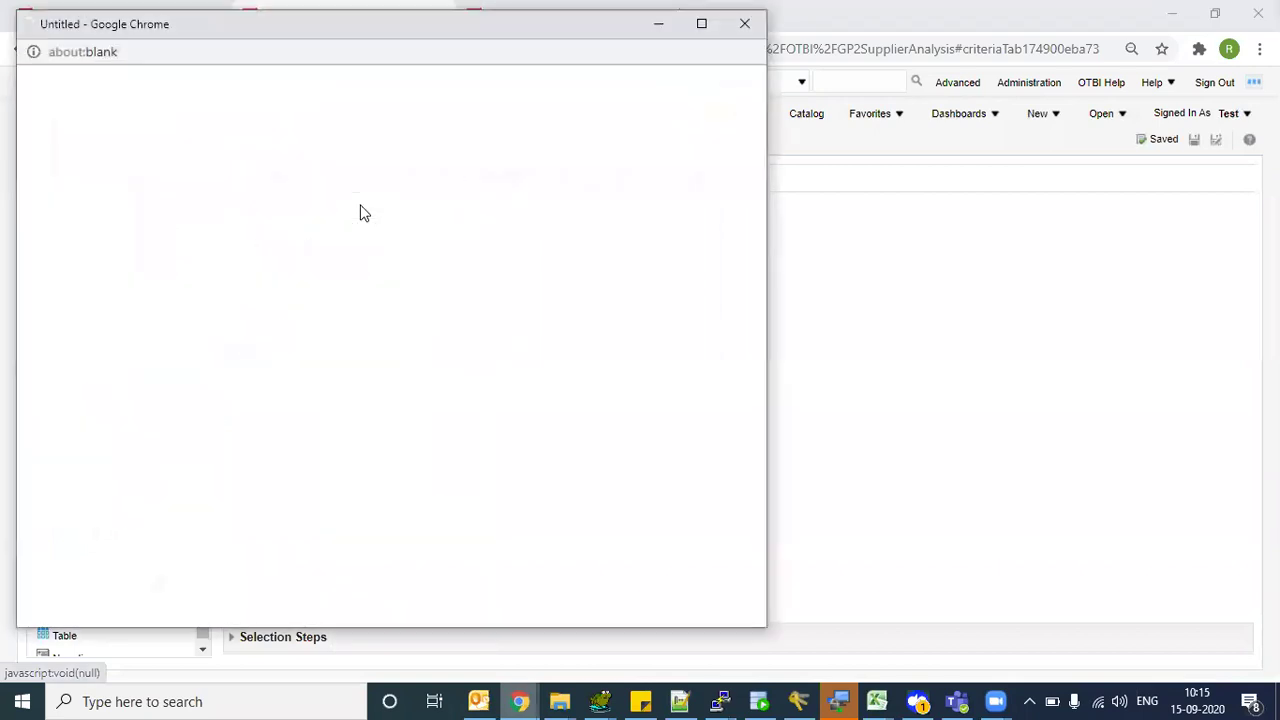
click(702, 24)
triple_click(118, 161)
click(120, 160)
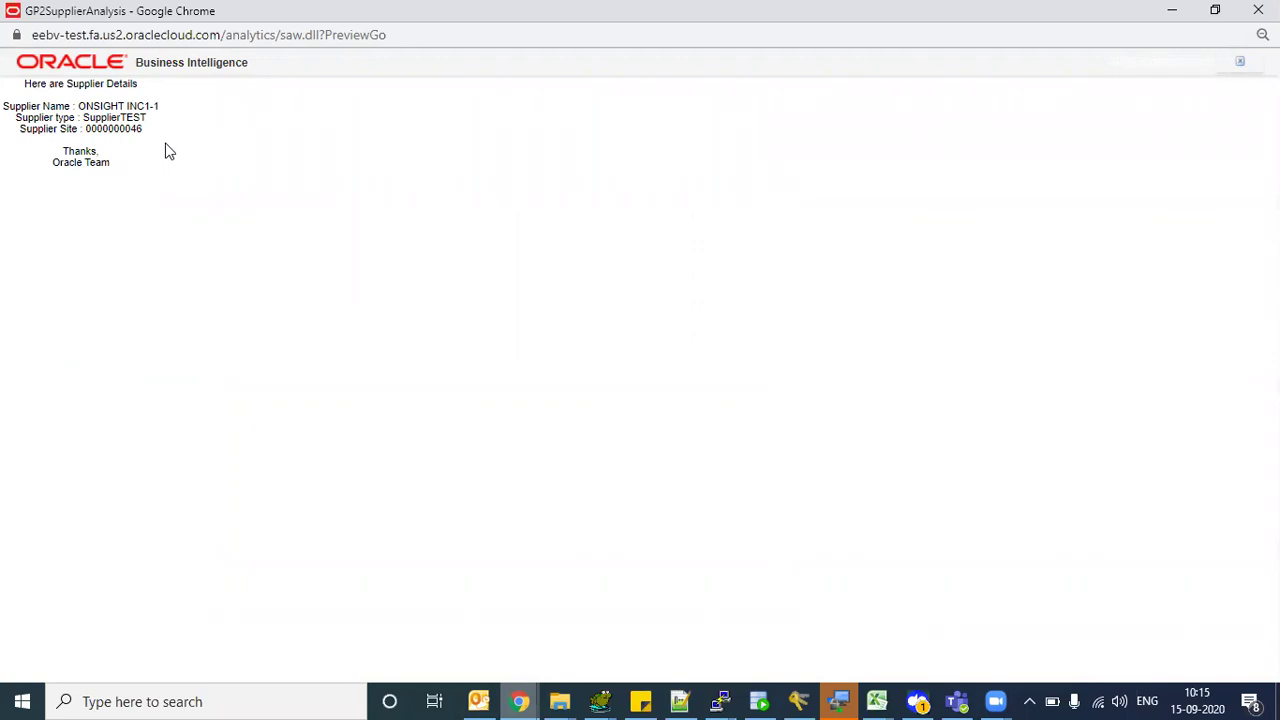
drag(123, 166, 2, 90)
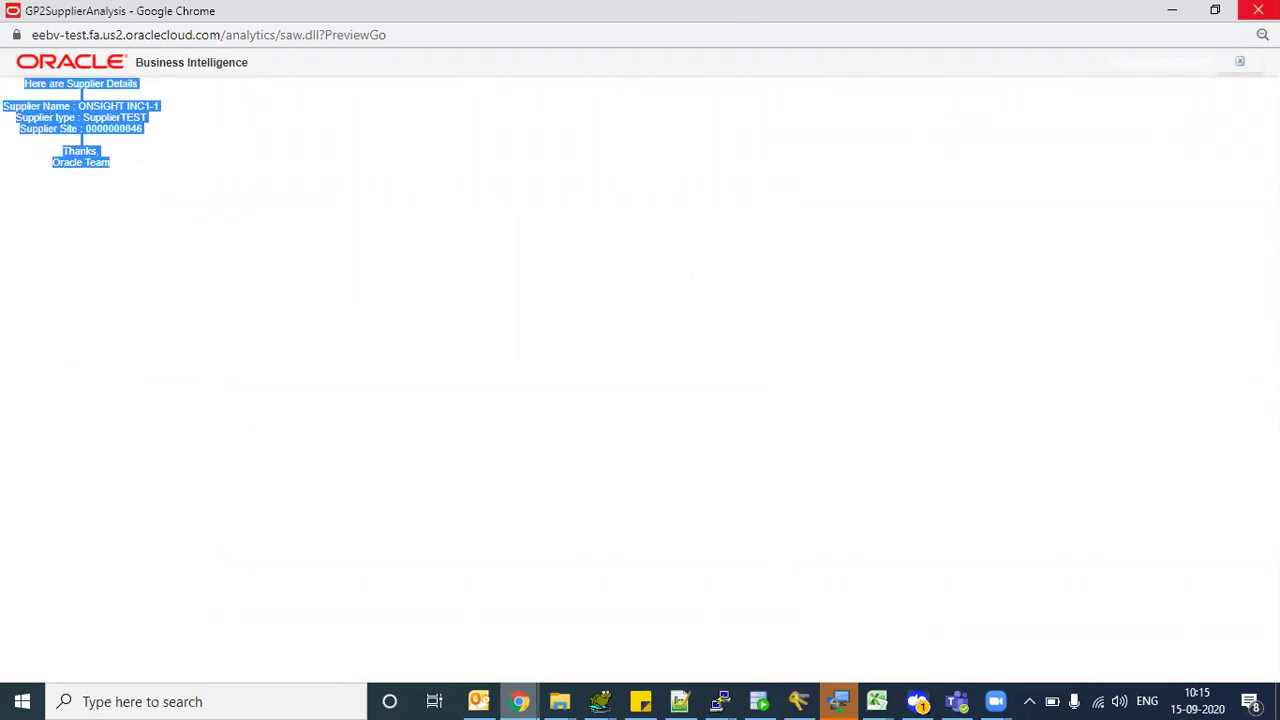
click(205, 168)
drag(137, 175, 2, 89)
click(57, 155)
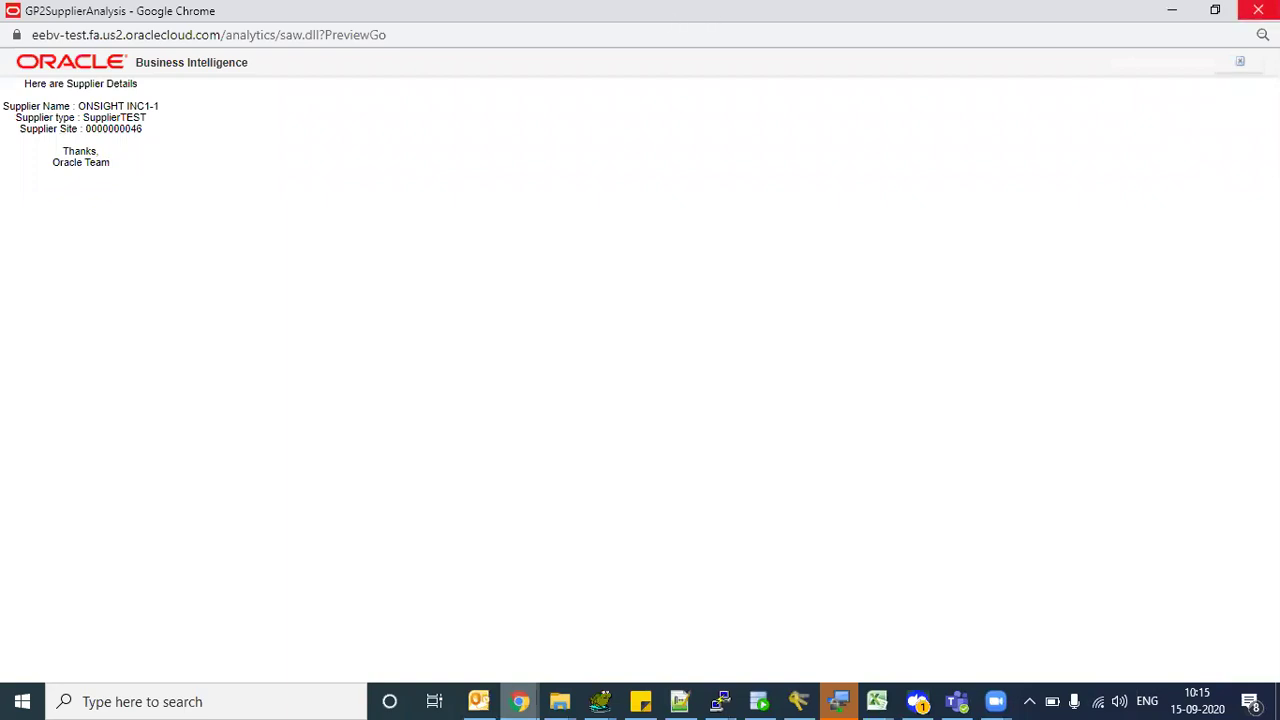
click(1258, 10)
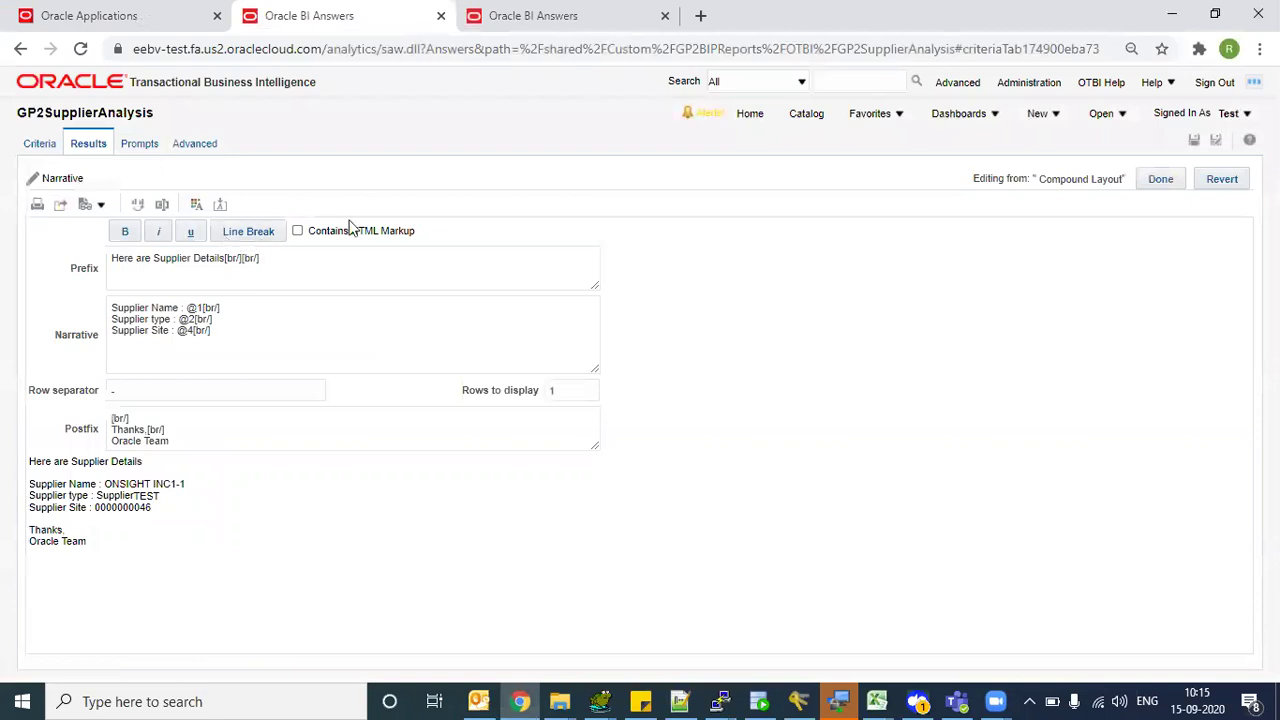
- Mark the narrative text as containing HTML markup and save GP2SupplierAnalysis
click(297, 231)
click(317, 257)
click(1198, 142)
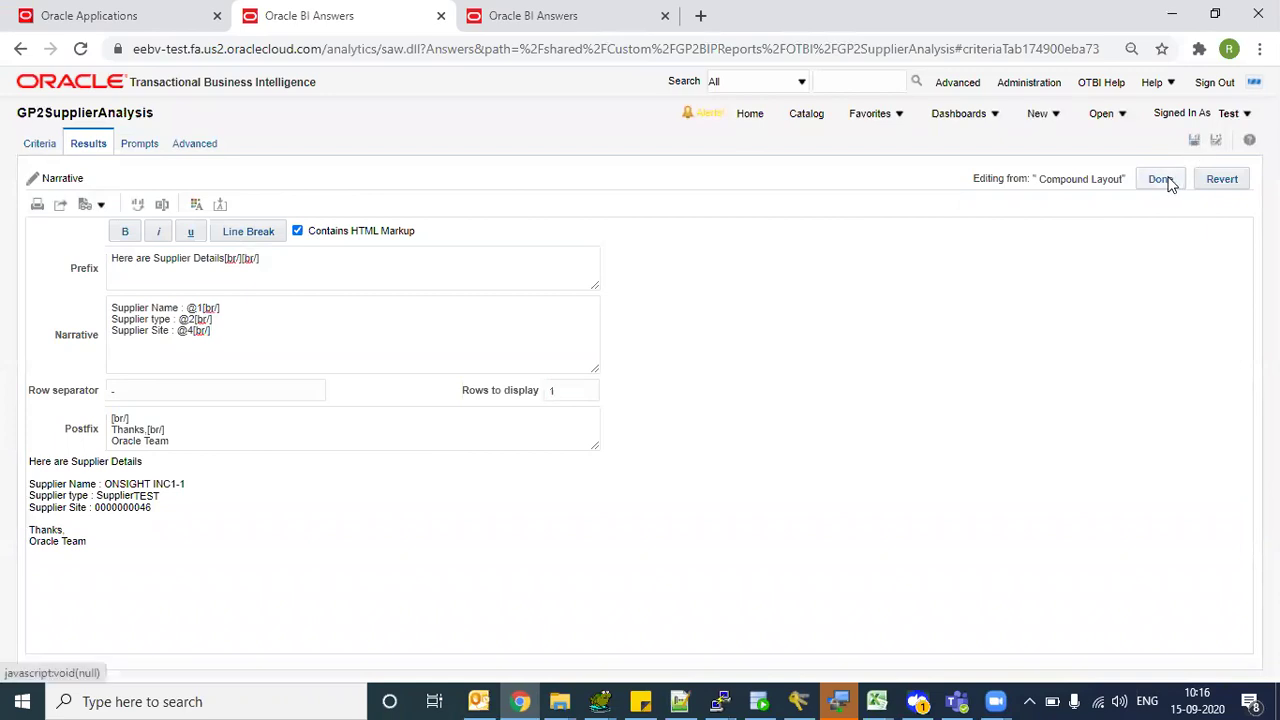
click(1165, 180)
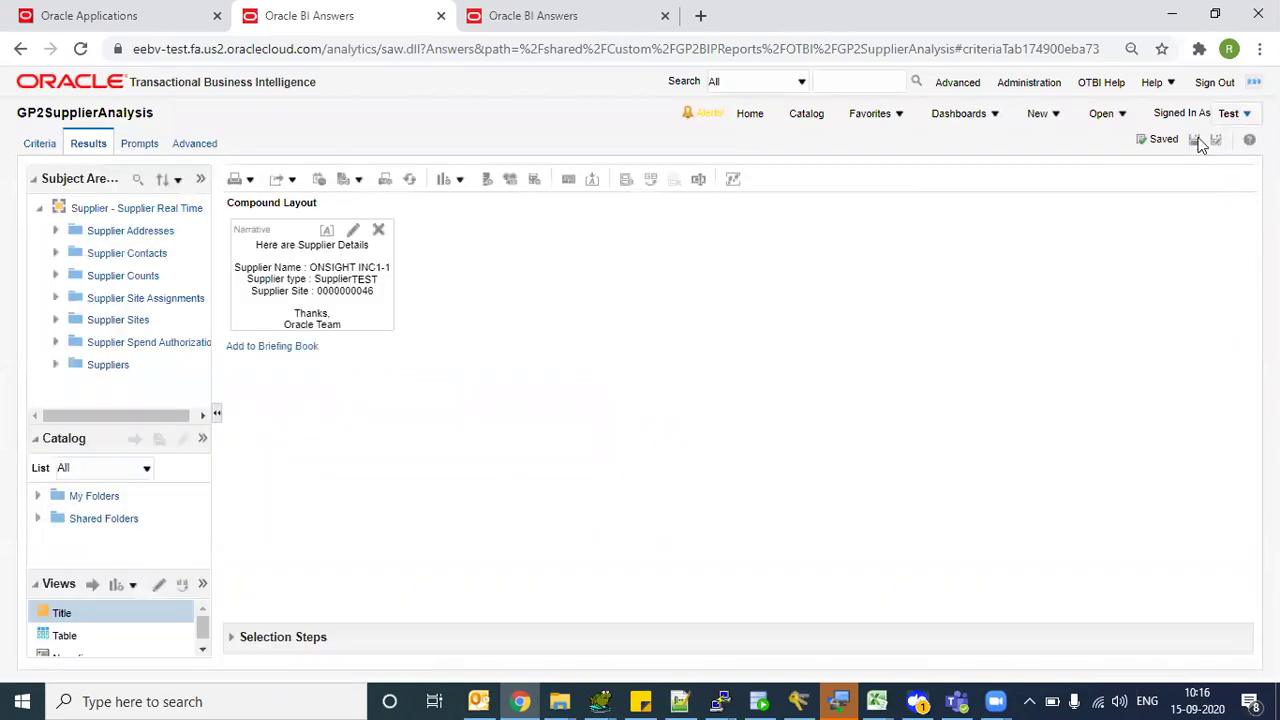
- Preview the narrative in the Default (Alta) style, then close the preview
click(358, 178)
click(366, 202)
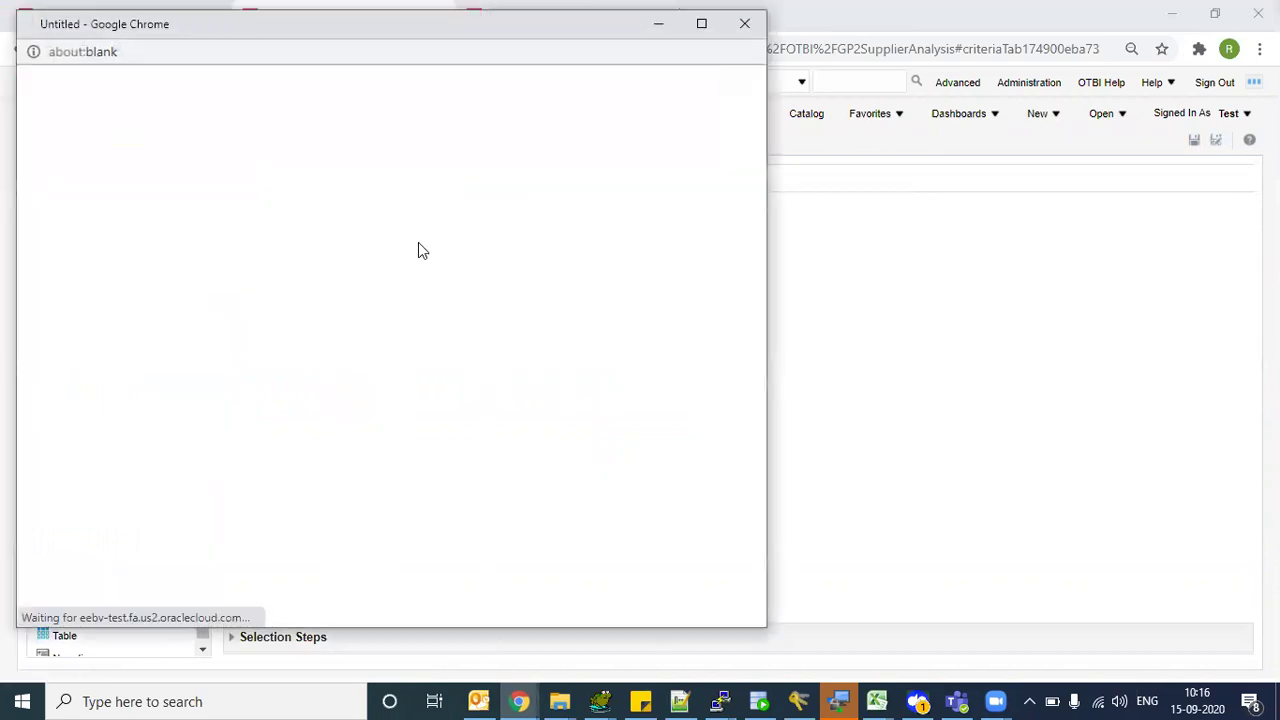
click(746, 26)
- Highlight lines of the narrative text, then bring up the New menu
drag(262, 268, 364, 267)
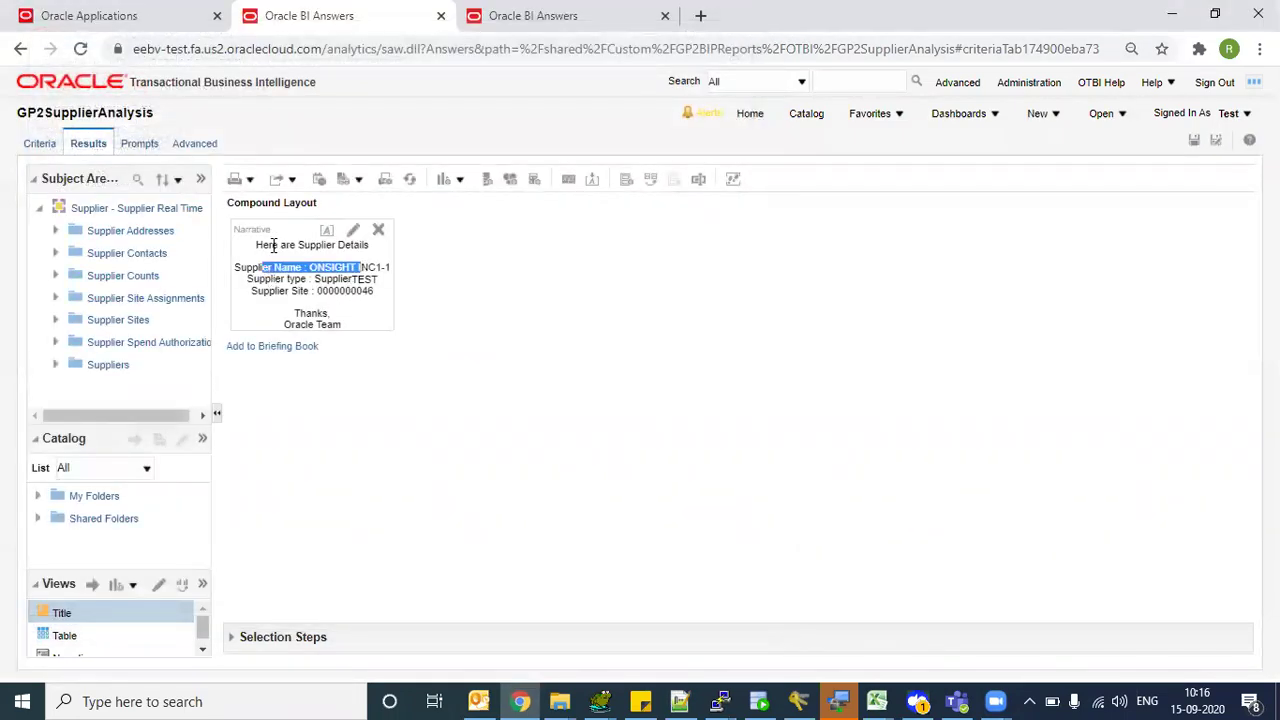
drag(271, 245, 358, 245)
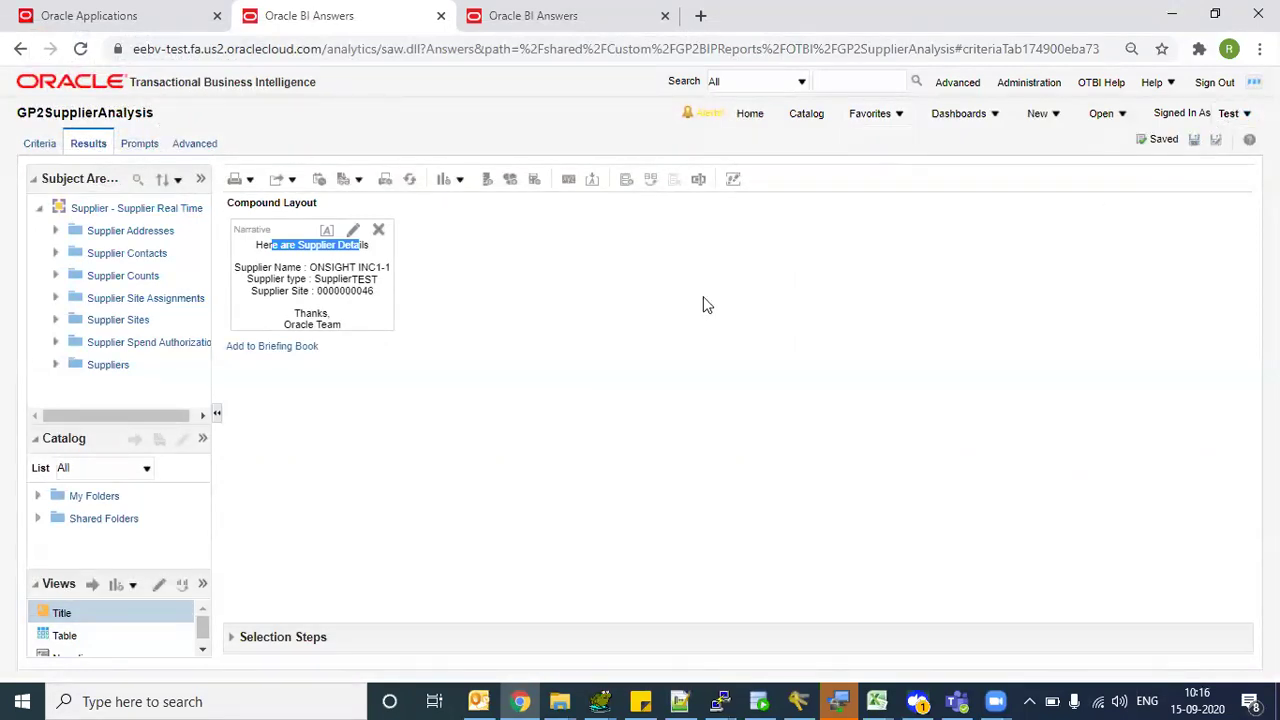
click(340, 305)
drag(262, 280, 754, 209)
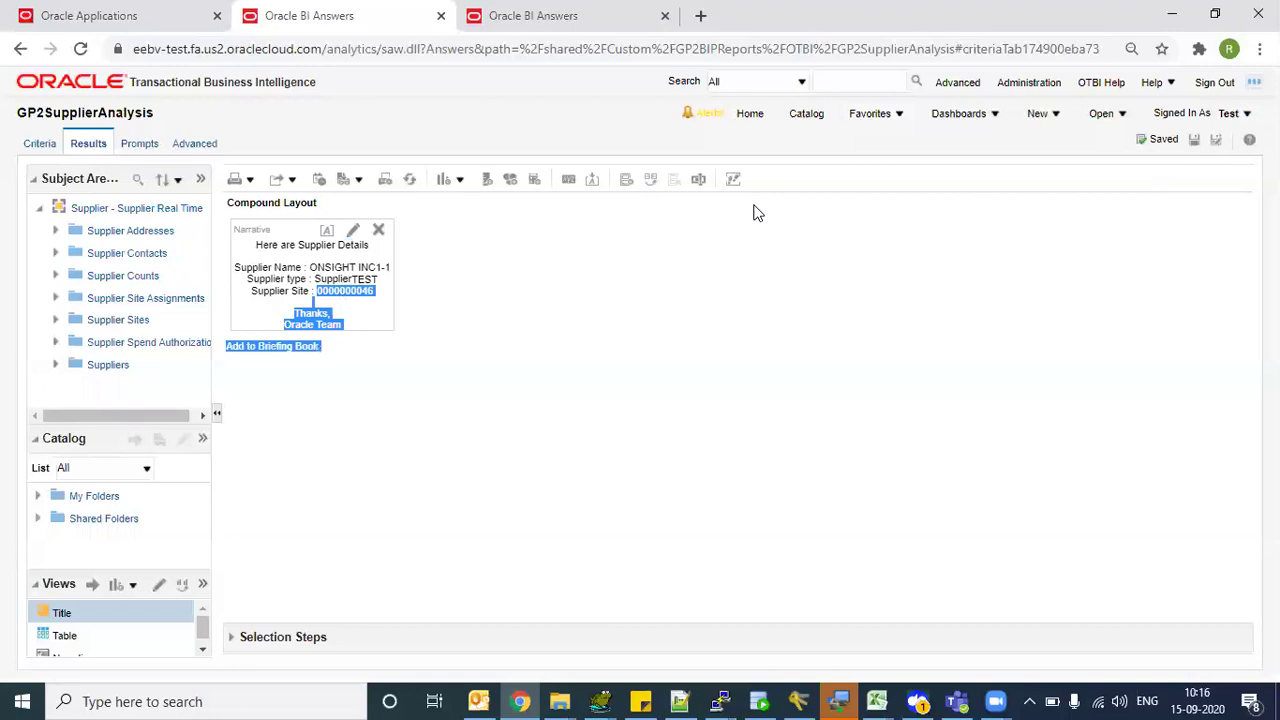
click(1037, 115)
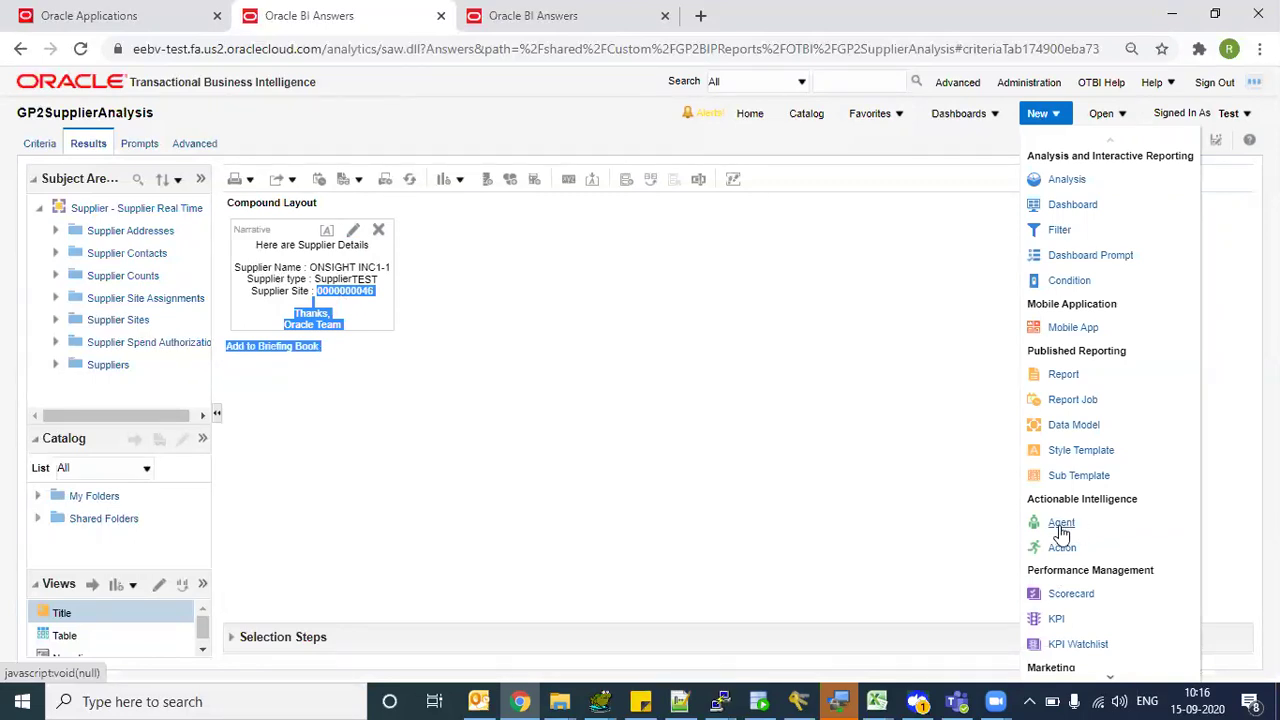
- Create a new untitled Delivers agent, then go back to the GP2SupplierAnalysis results tab
click(1059, 528)
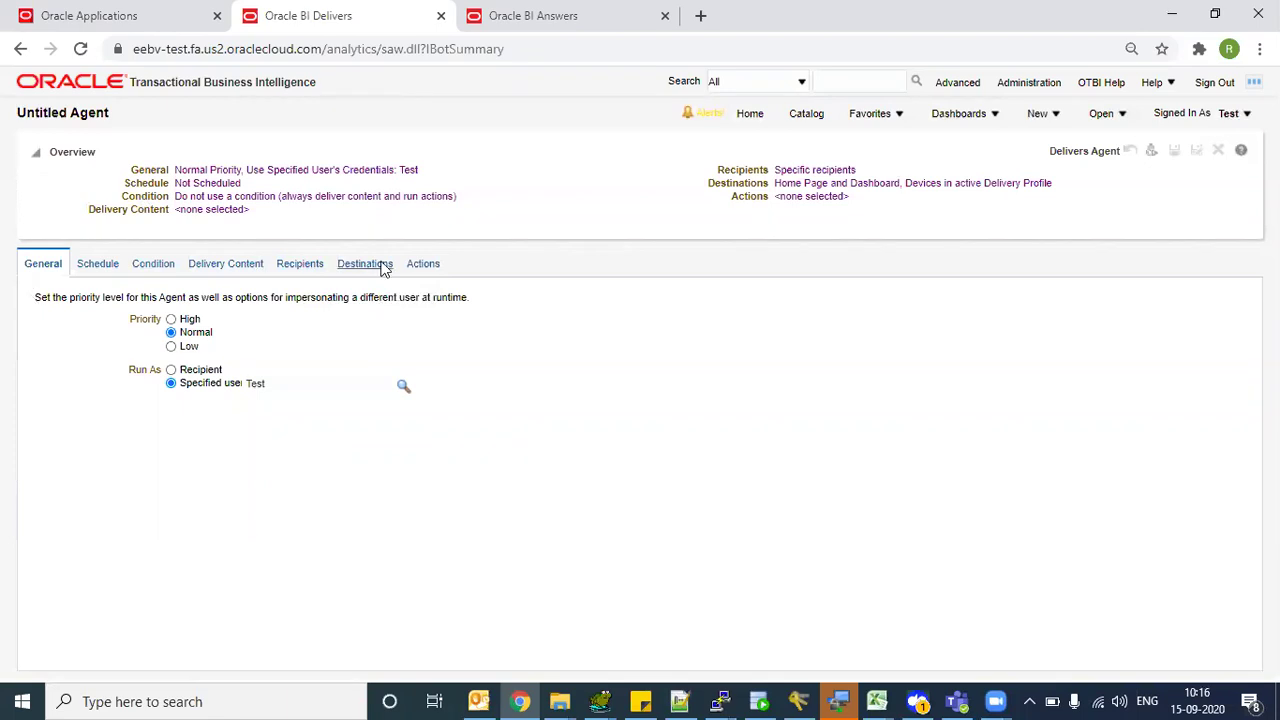
click(612, 10)
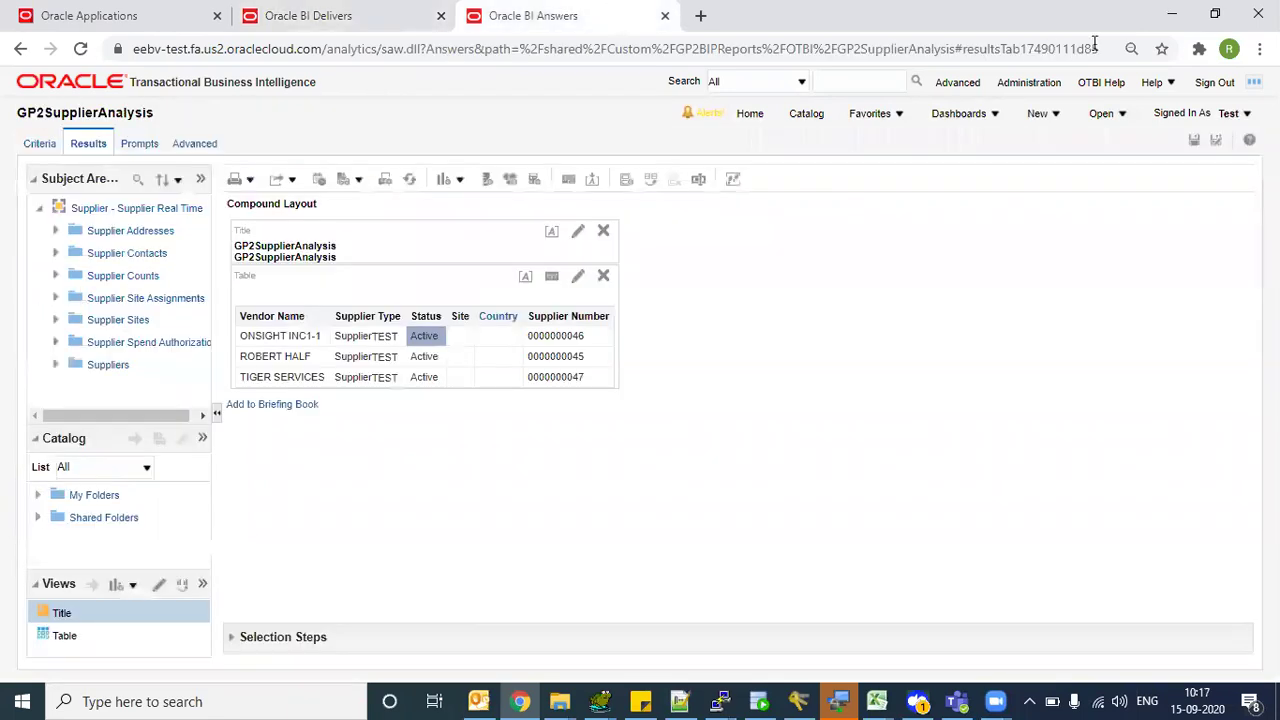
- Create a new Navigate to BI Content action
click(1057, 115)
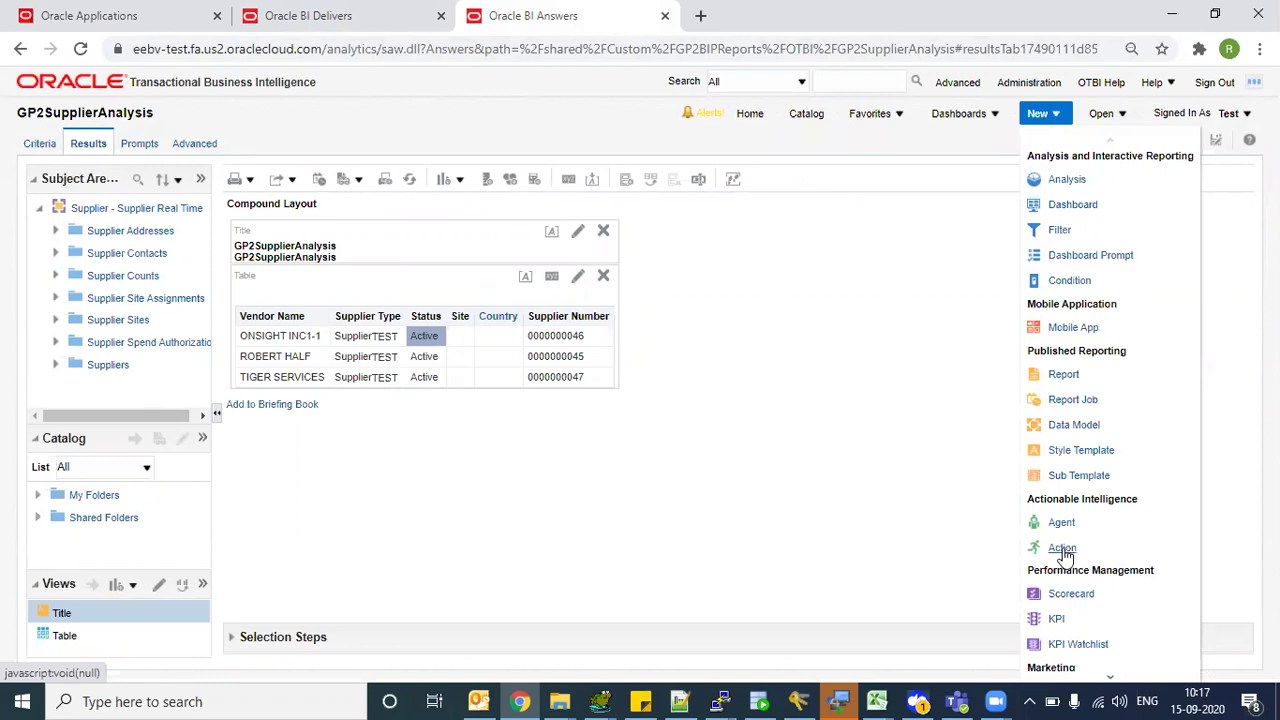
click(1063, 549)
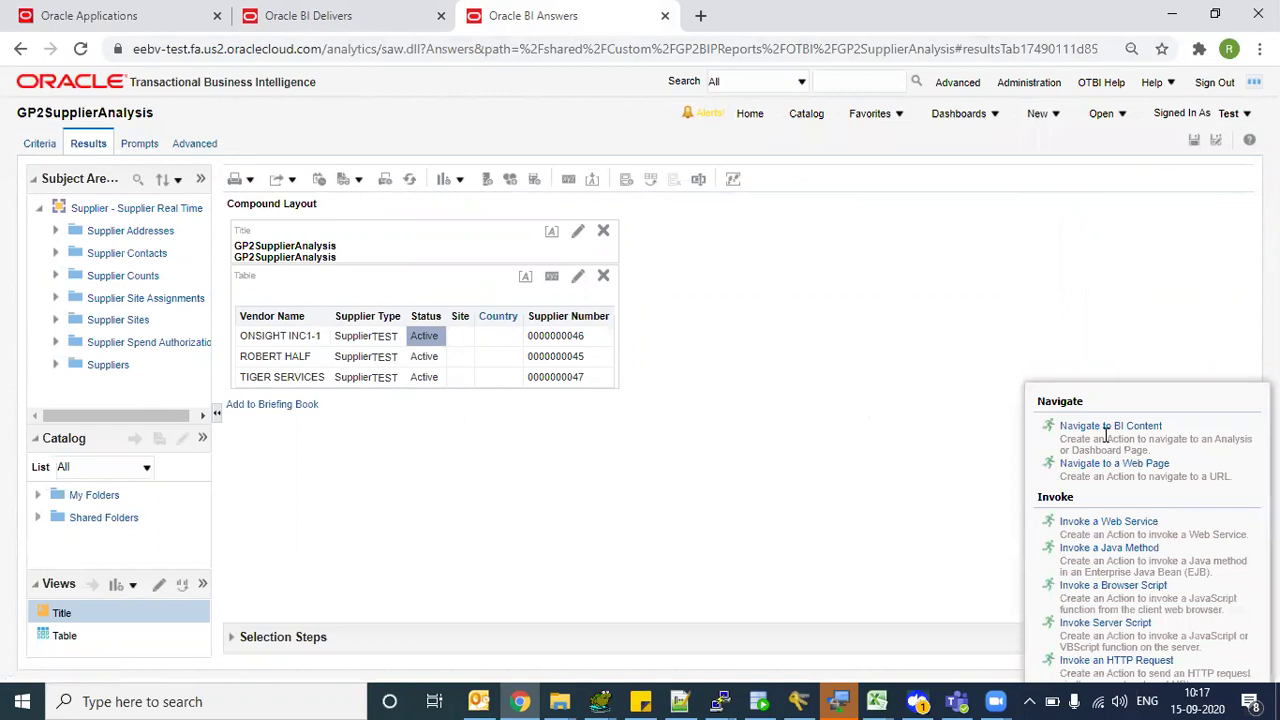
click(1082, 429)
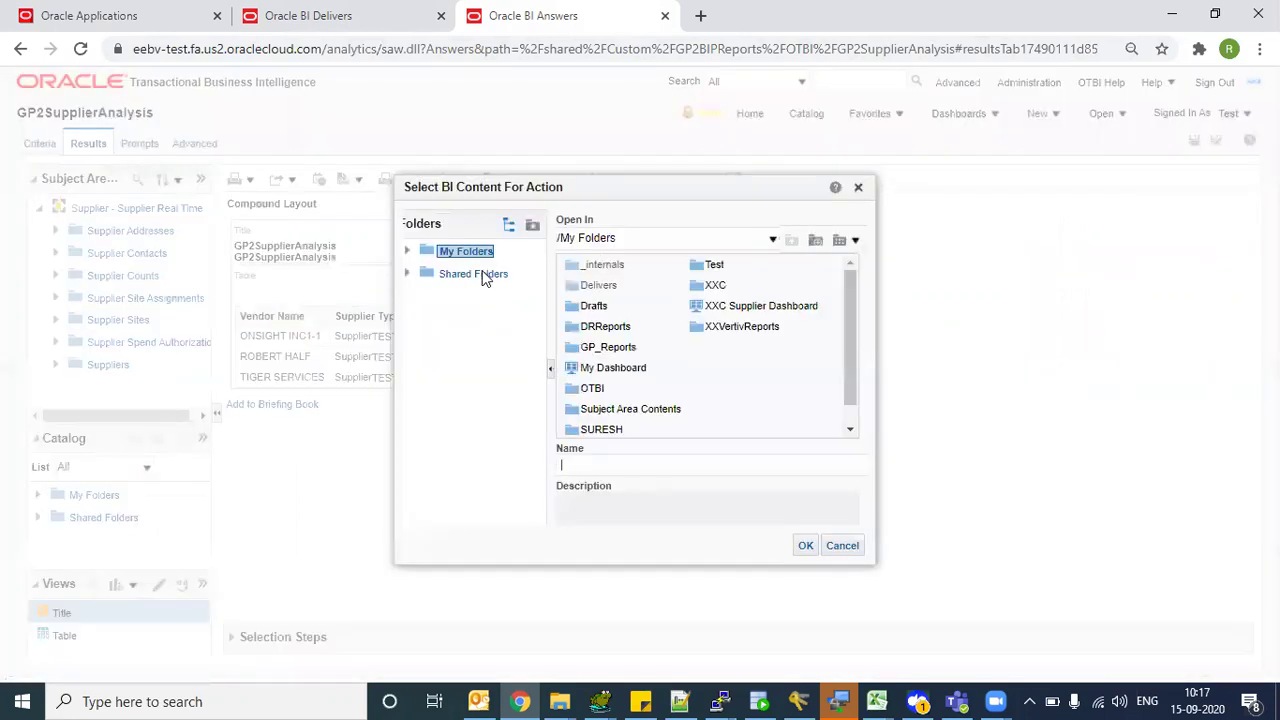
- Pick GP2SupplierAnalysis from Shared Folders/Custom/GP2BIPReports/OTBI as the destination and save the action
click(478, 274)
scroll(710, 380, down, 2)
drag(644, 431, 449, 466)
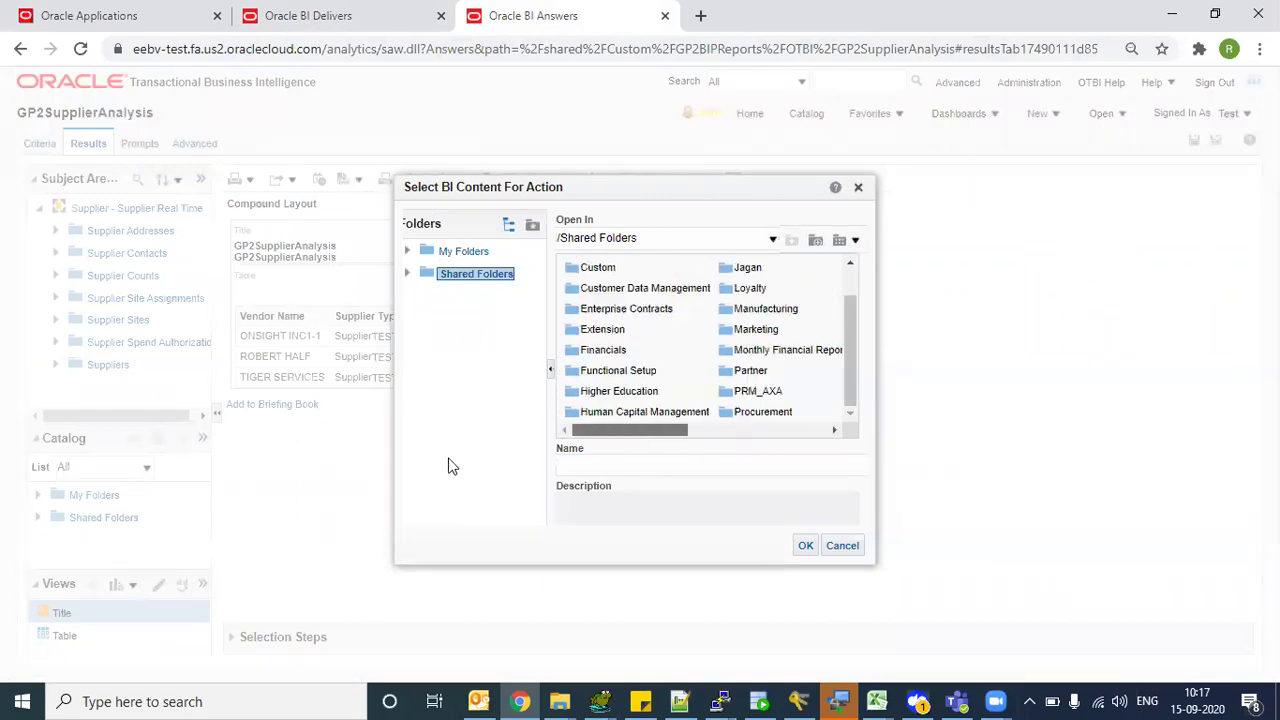
double_click(575, 272)
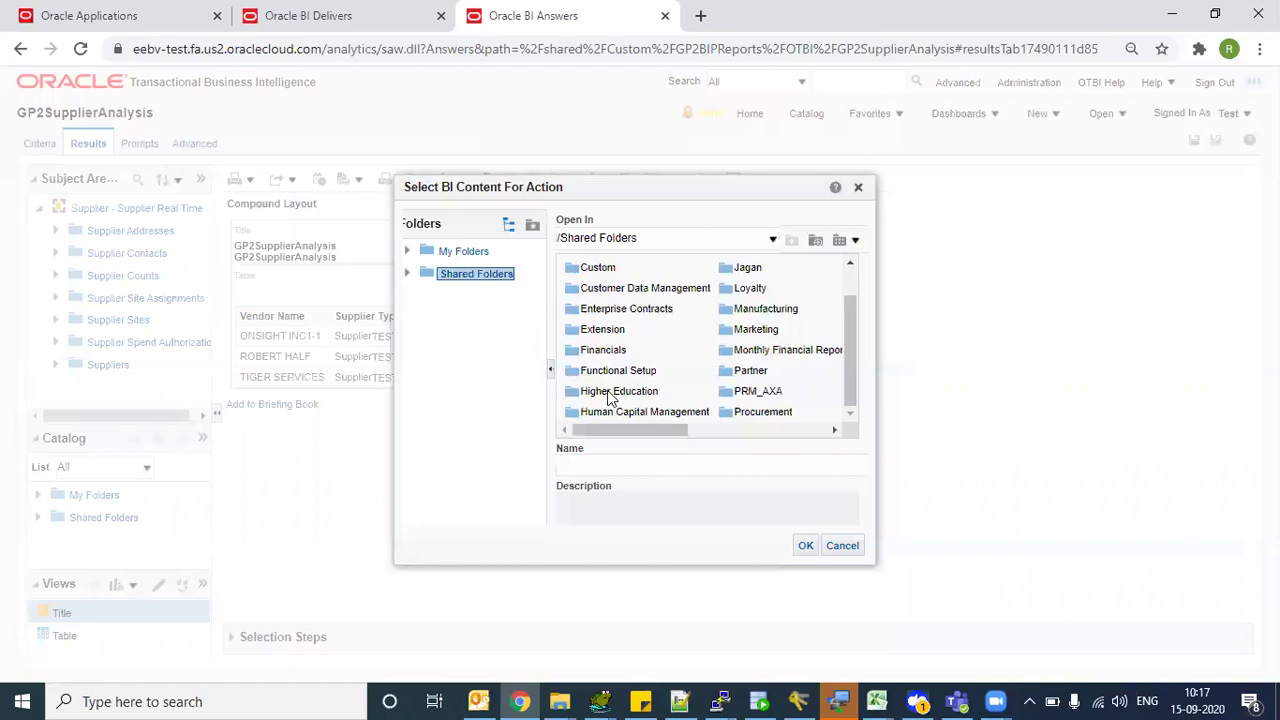
drag(591, 432, 662, 440)
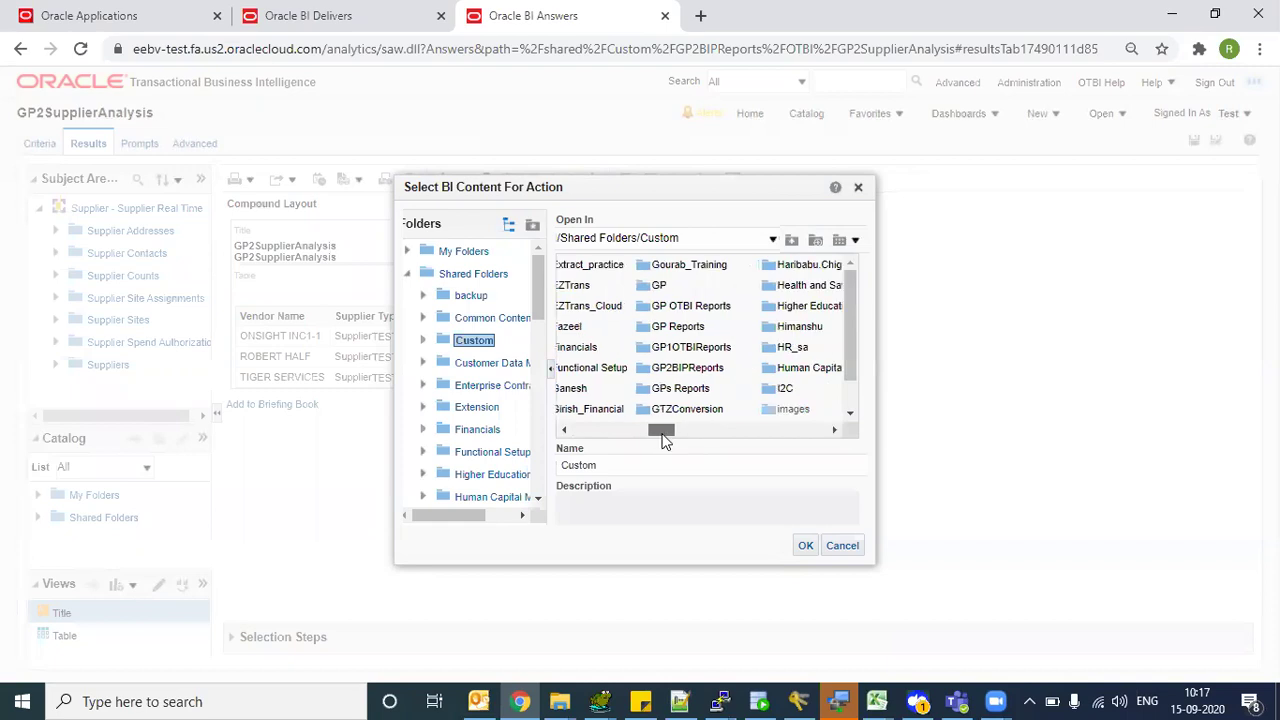
double_click(643, 372)
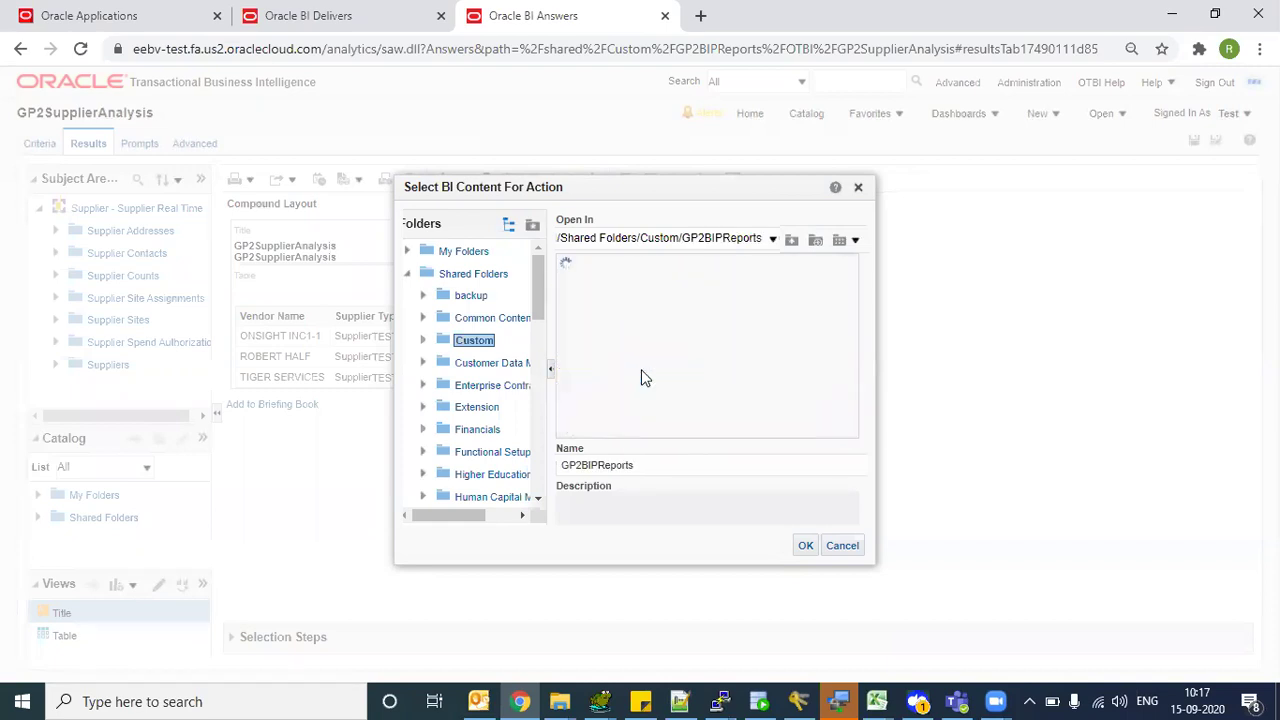
double_click(574, 268)
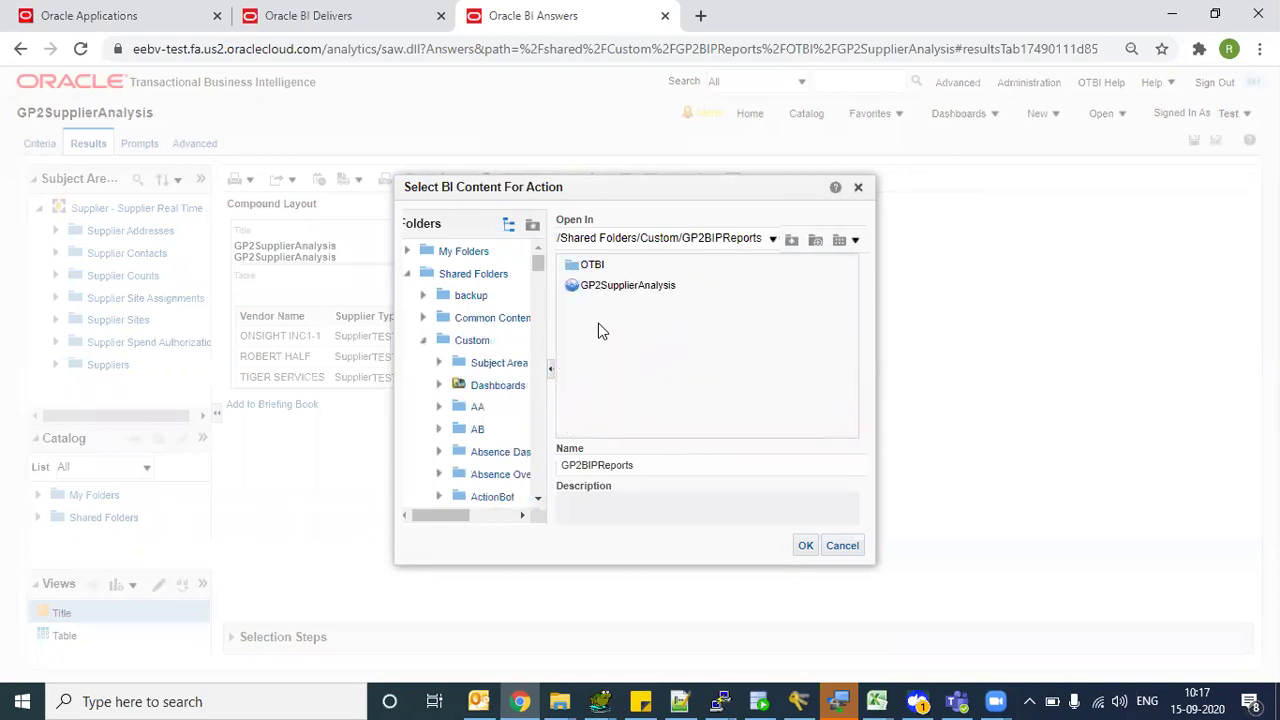
click(805, 545)
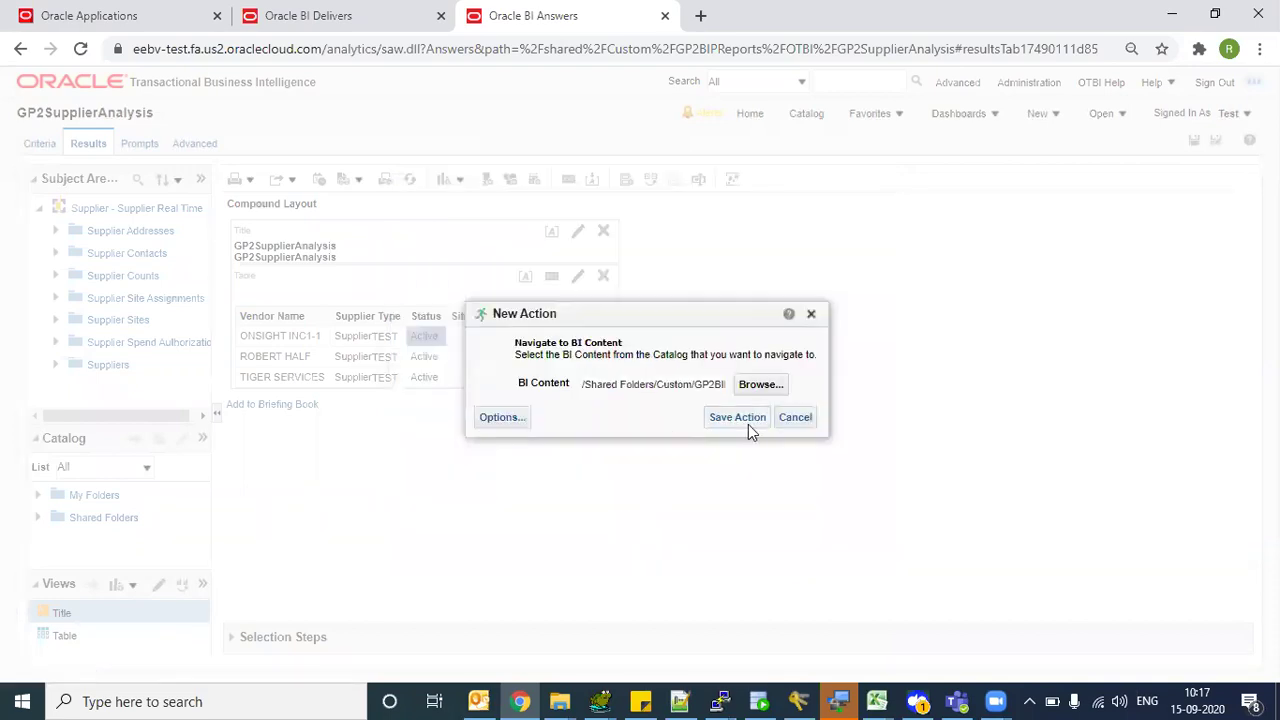
click(748, 422)
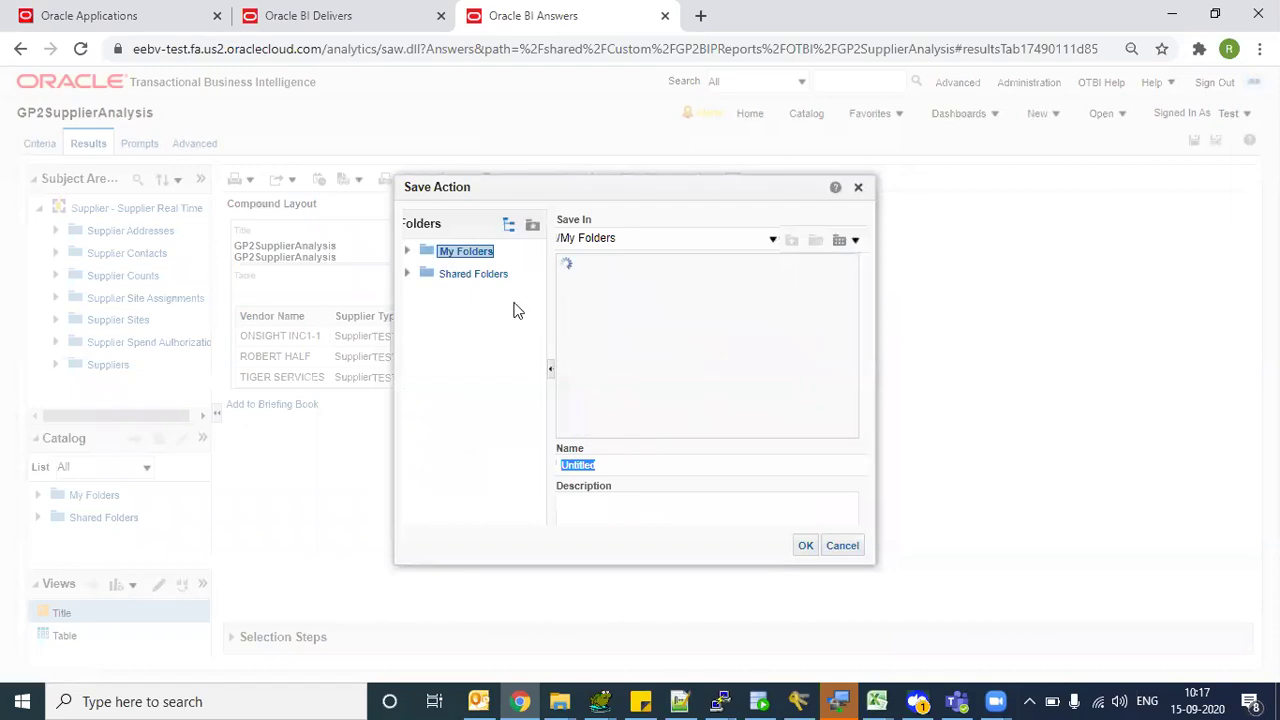
- Save the action as GP2SupplierAction in /Shared Folders/Custom/GP2BIPReports
click(476, 273)
drag(610, 430, 640, 436)
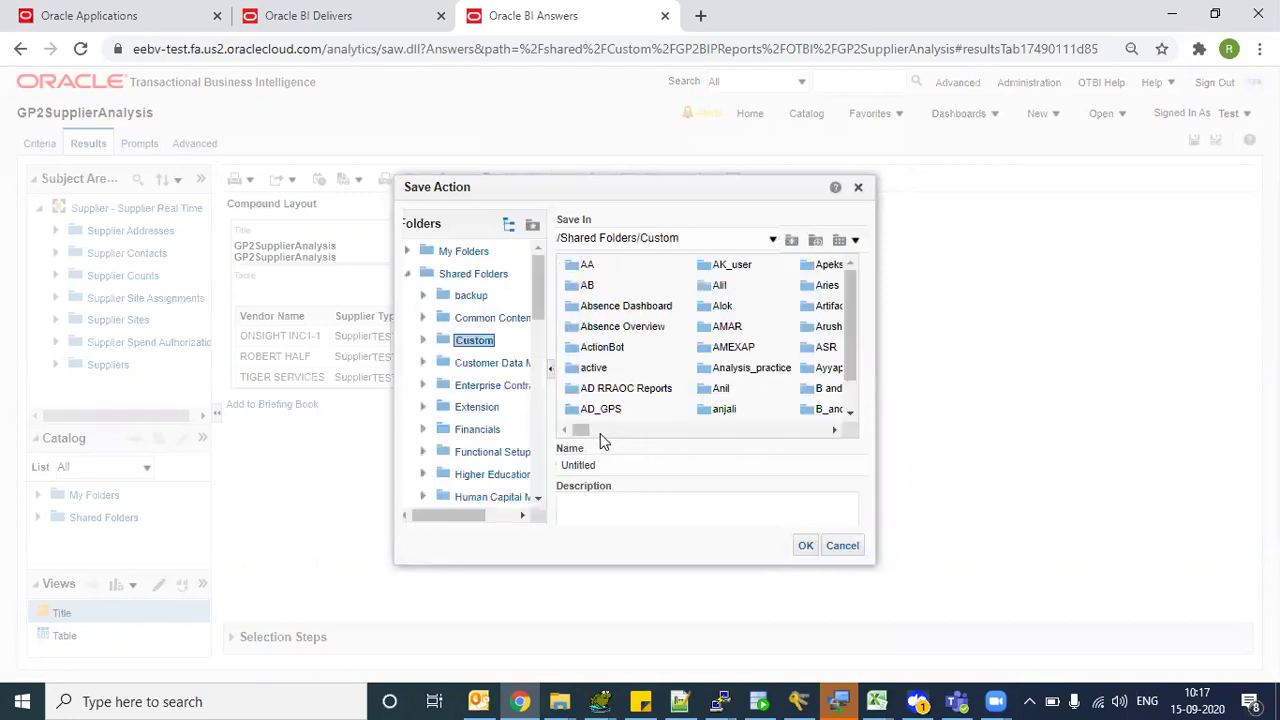
drag(596, 437, 637, 443)
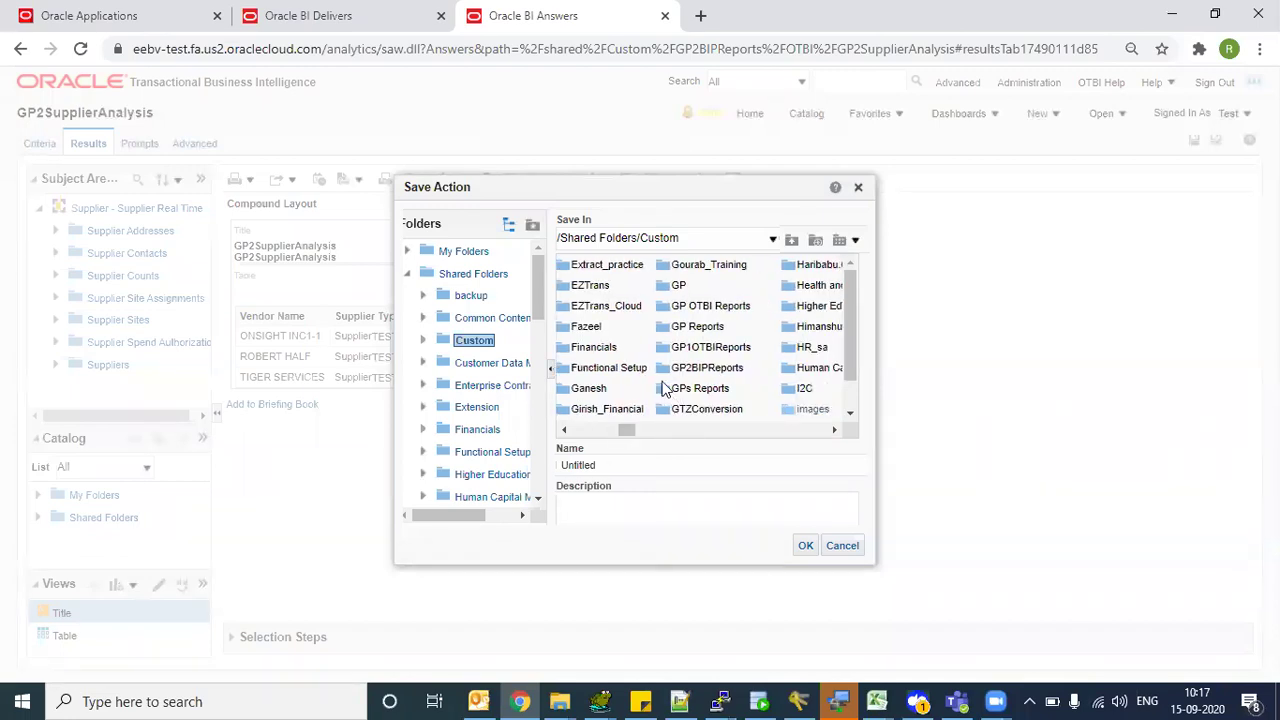
double_click(690, 369)
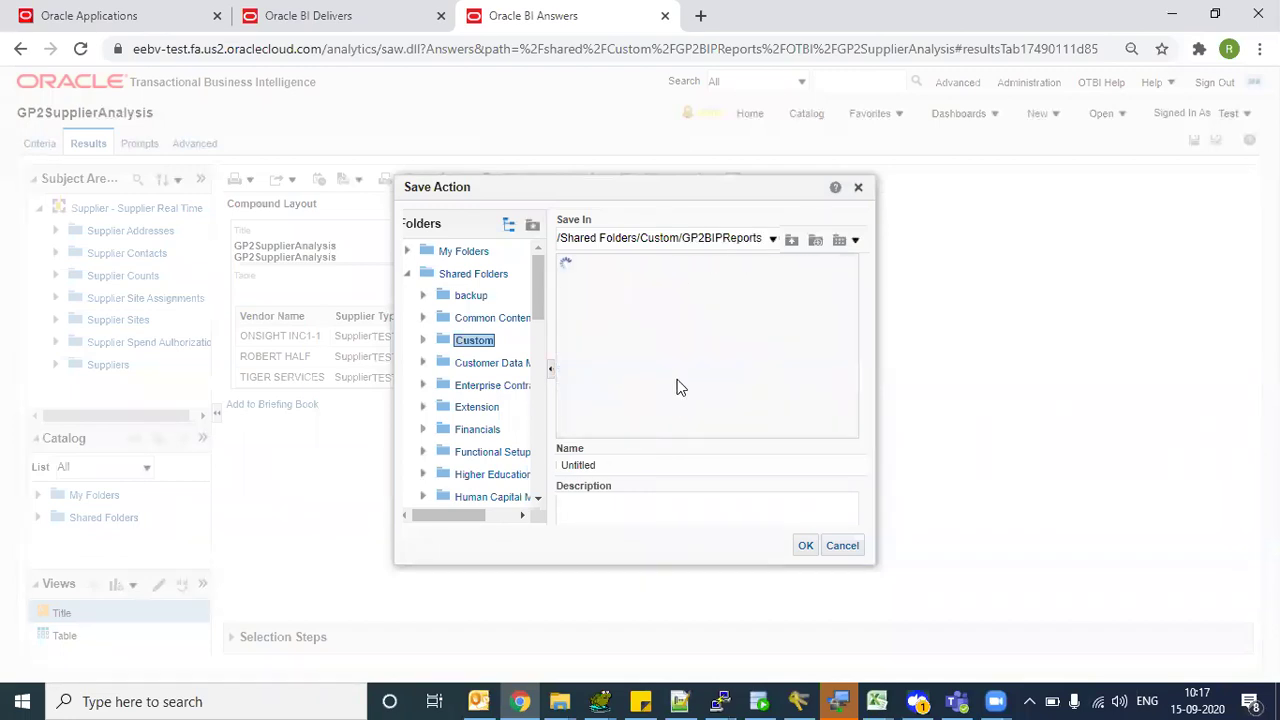
double_click(618, 468)
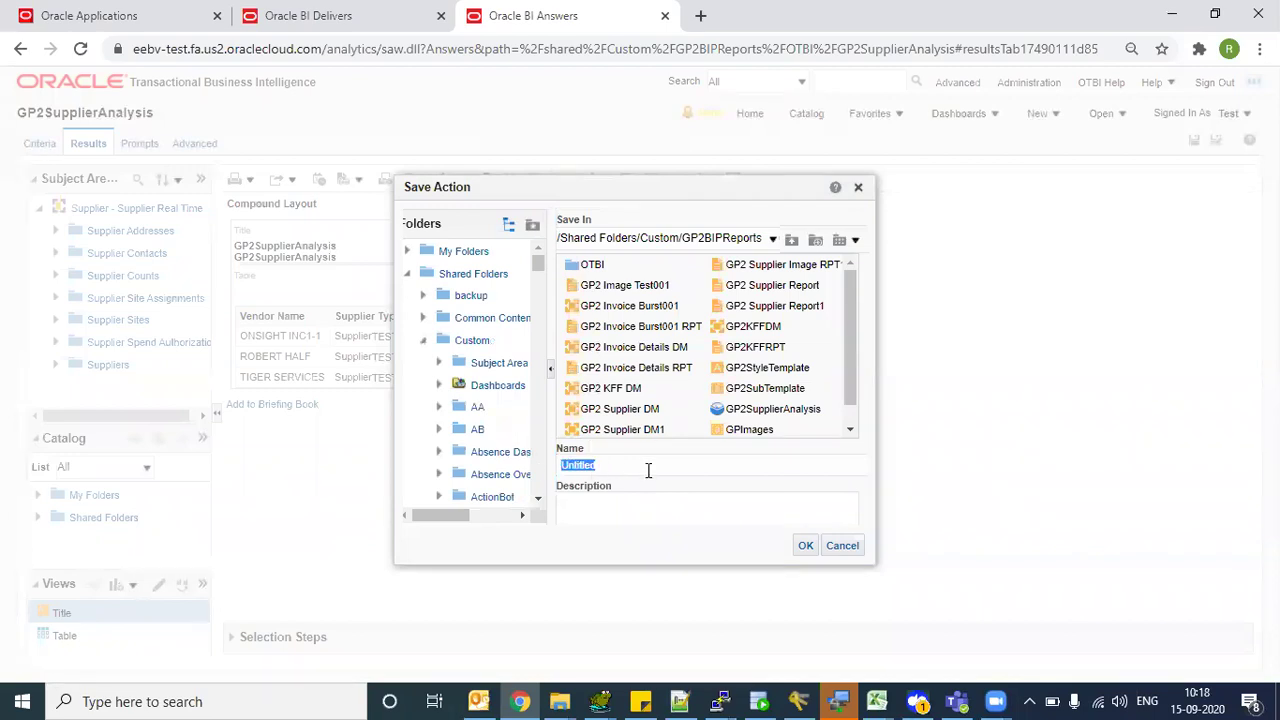
click(618, 409)
click(640, 464)
key(BackSpace)
key(BackSpace)
key(BackSpace)
key(BackSpace)
key(BackSpace)
key(BackSpace)
key(BackSpace)
key(BackSpace)
key(BackSpace)
key(BackSpace)
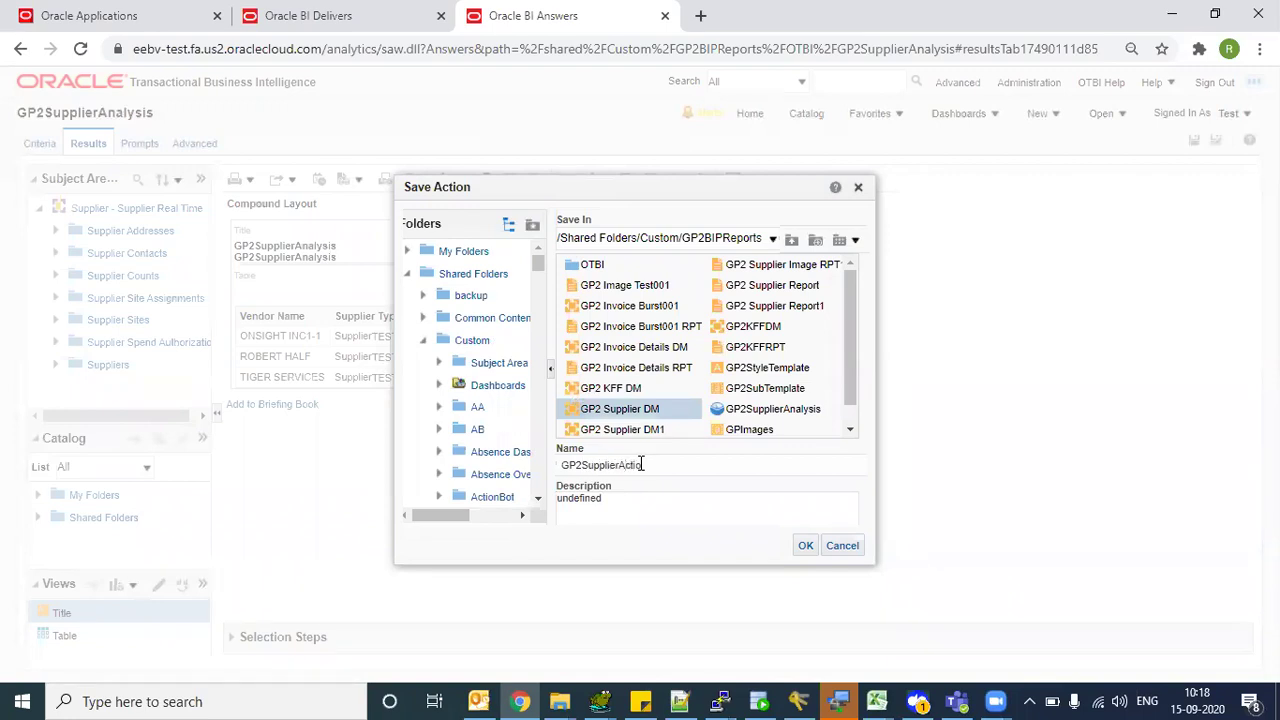
click(805, 545)
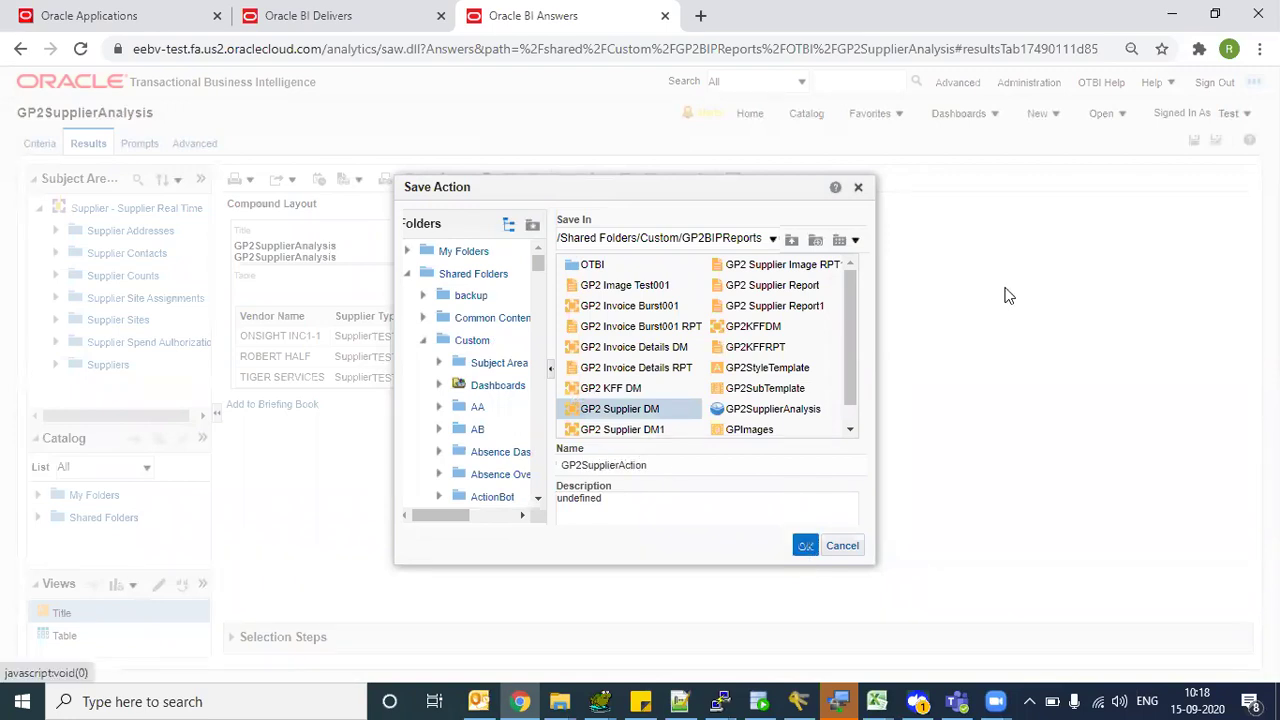
click(742, 420)
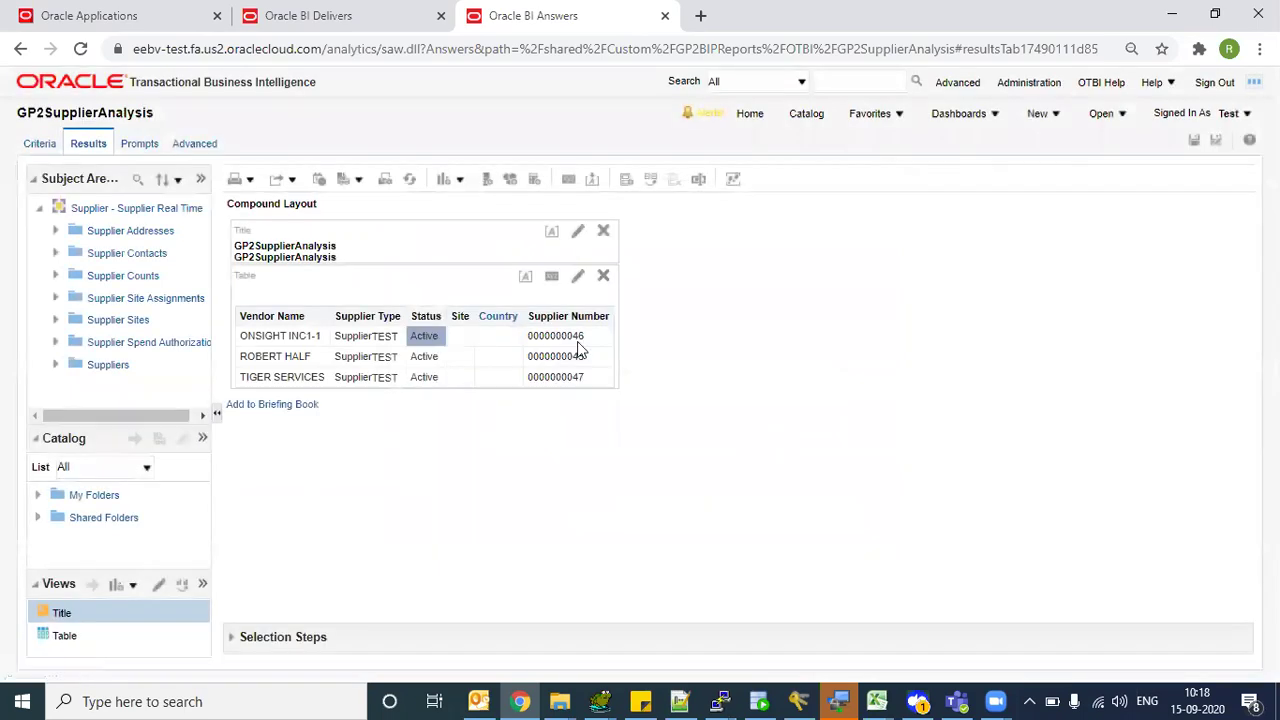
- Select GP2SupplierAction in the catalog and execute it to test the supplier details
click(806, 114)
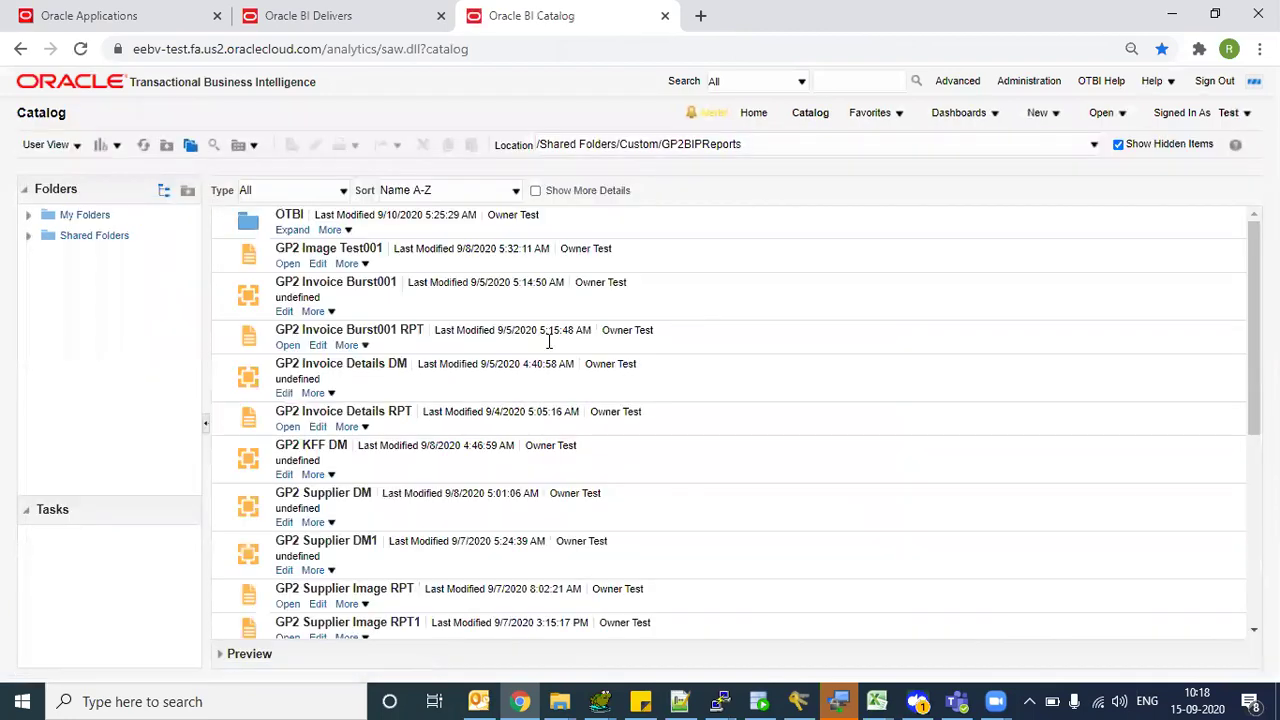
scroll(1015, 578, down, 5)
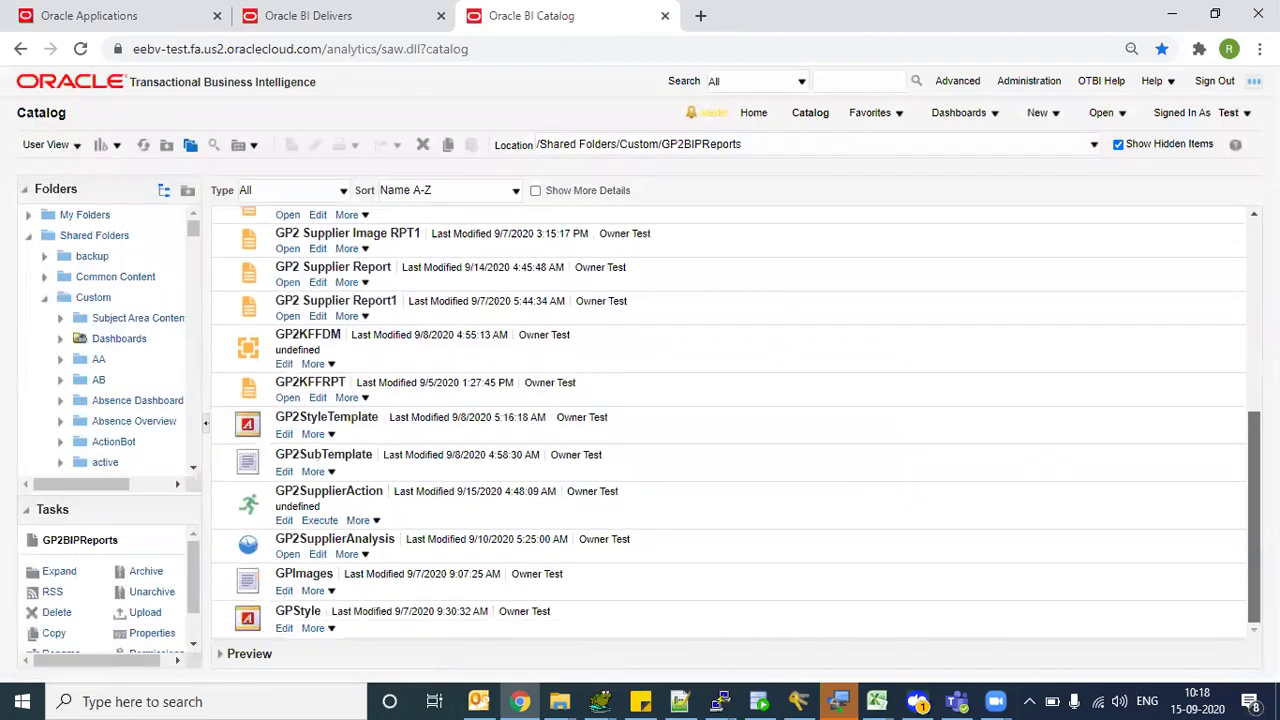
click(424, 514)
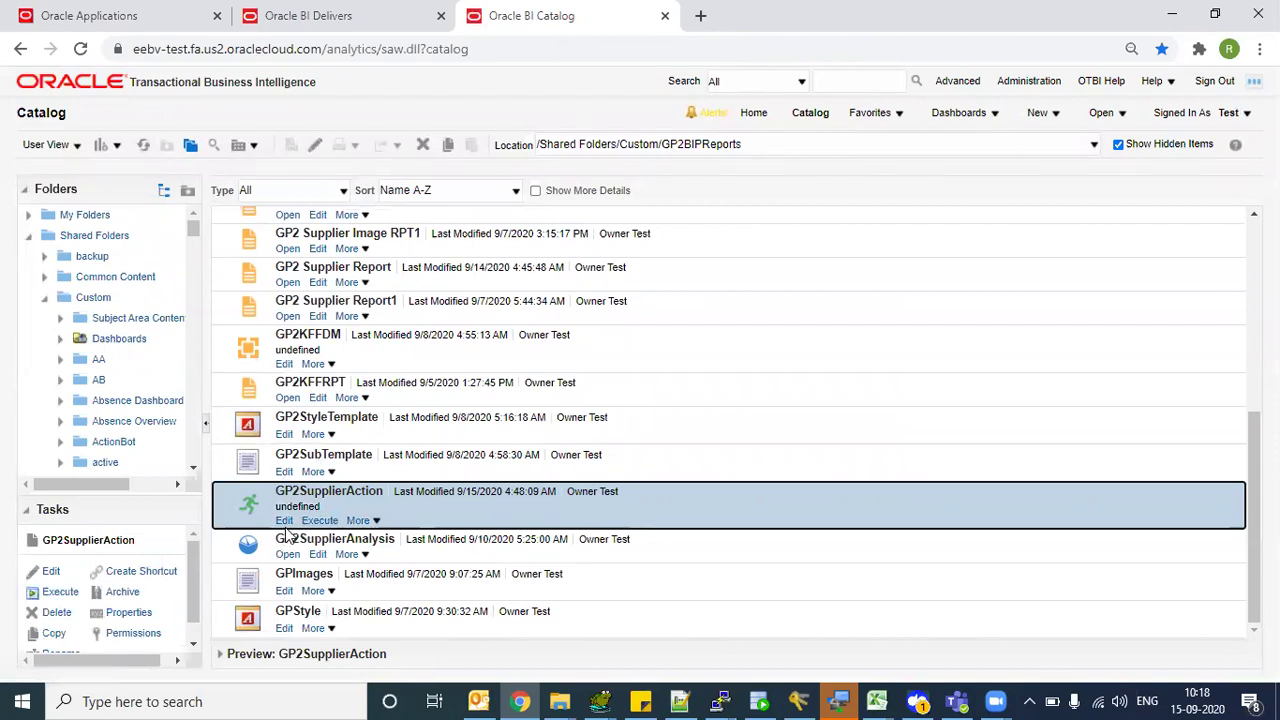
click(318, 521)
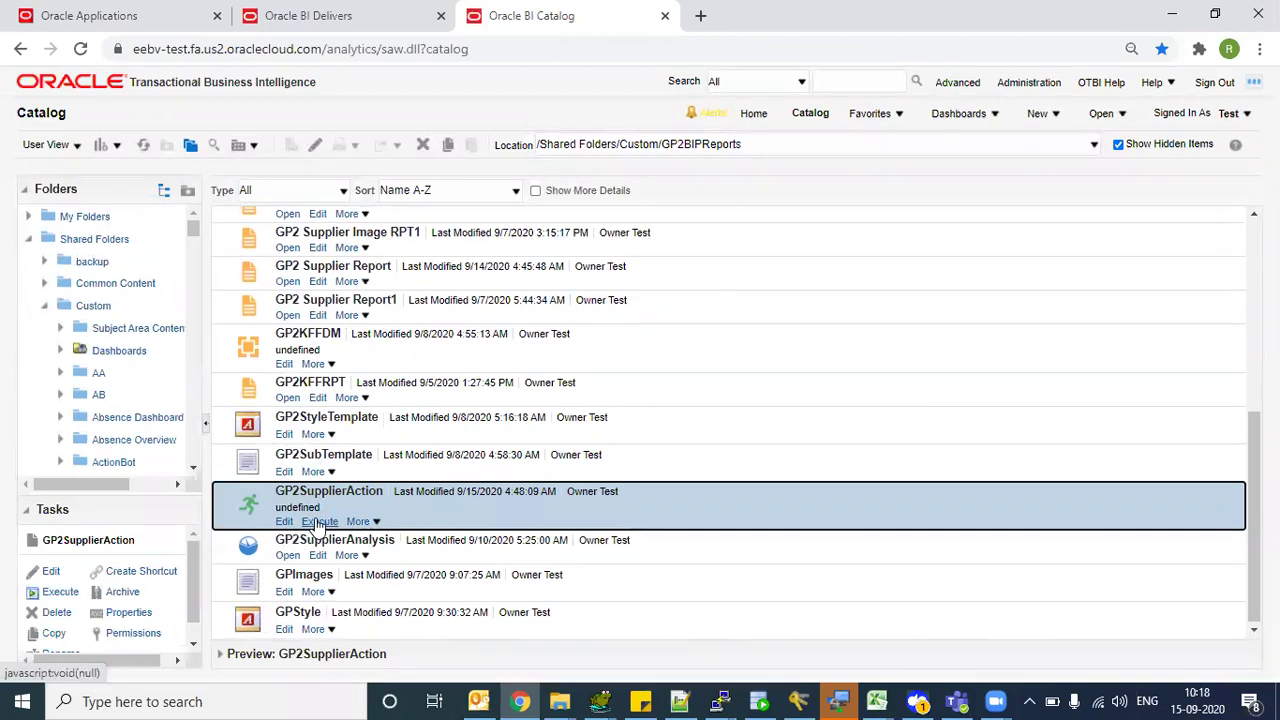
click(318, 522)
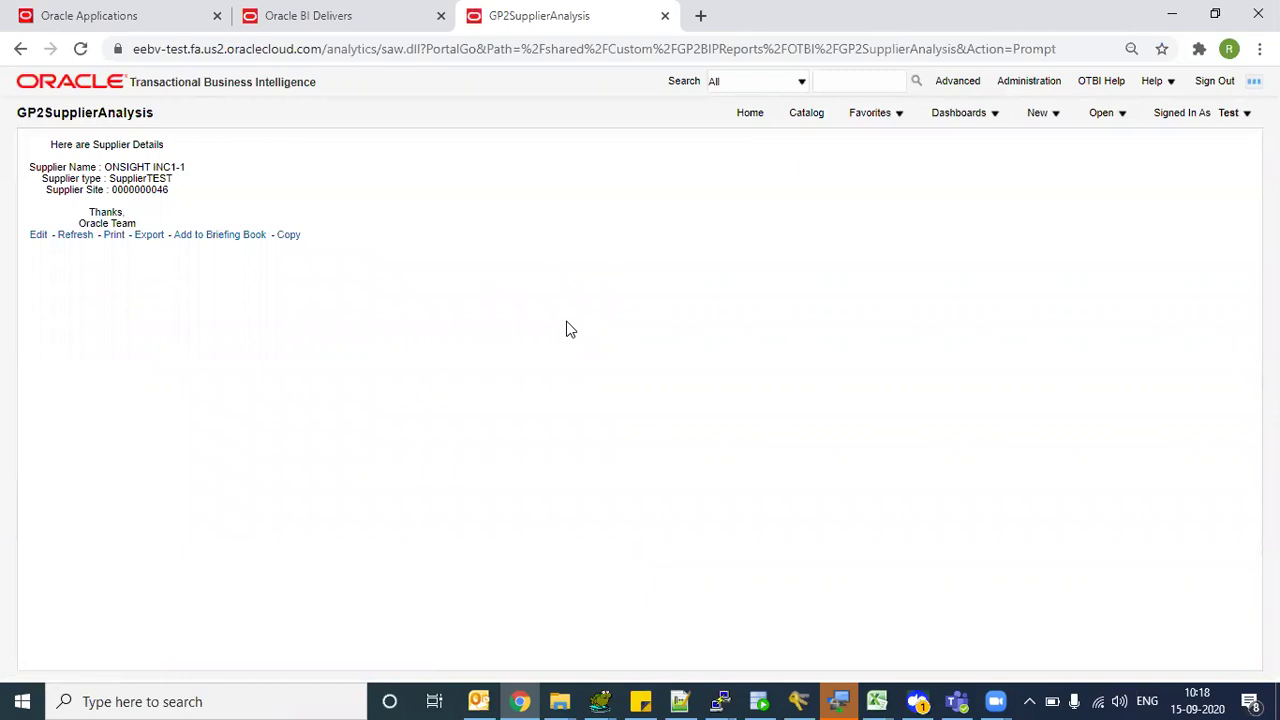
- Return to the catalog and reselect GP2SupplierAction in GP2BIPReports
click(806, 113)
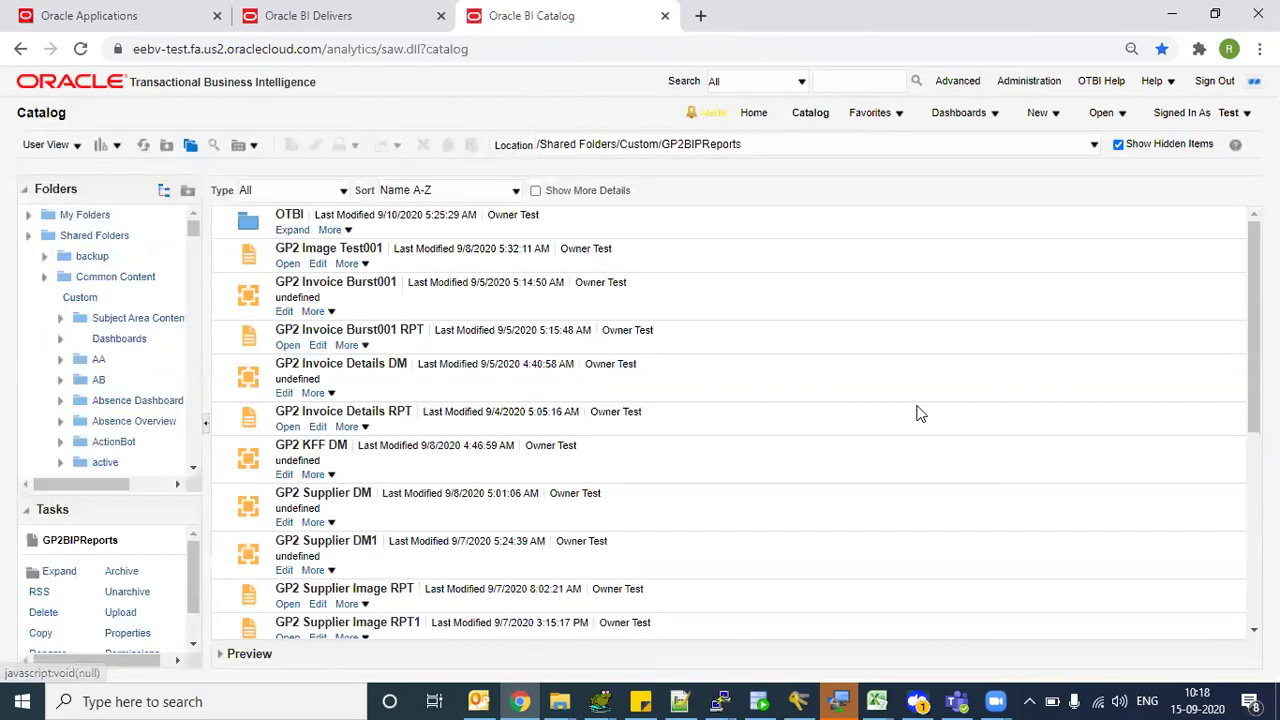
scroll(729, 420, down, 5)
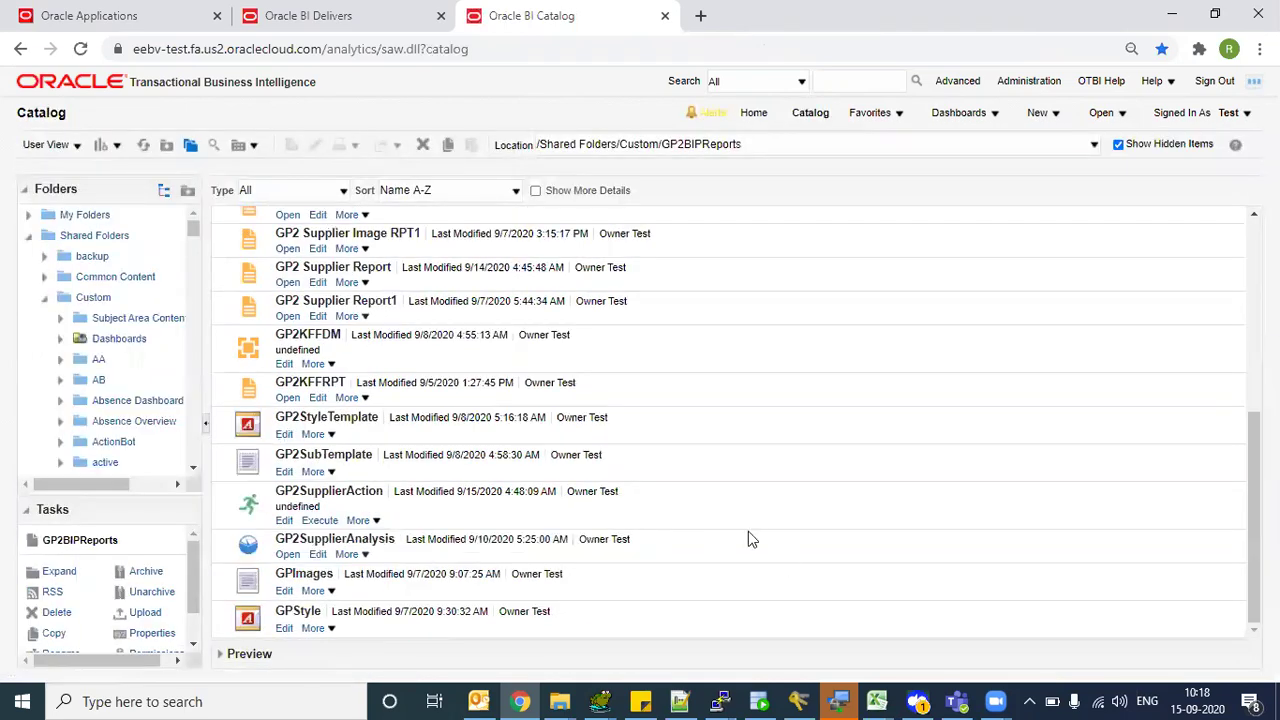
click(700, 510)
- Start a new condition based on an analysis and browse for the analysis
click(1057, 114)
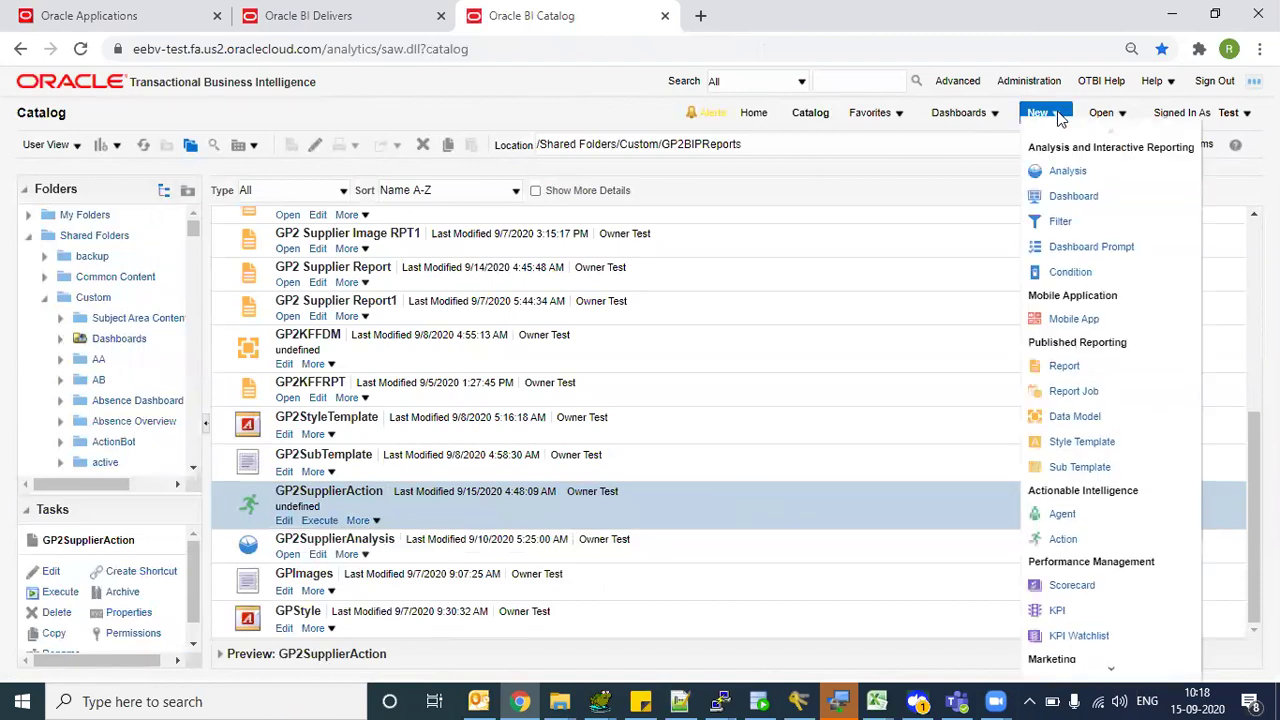
click(1070, 273)
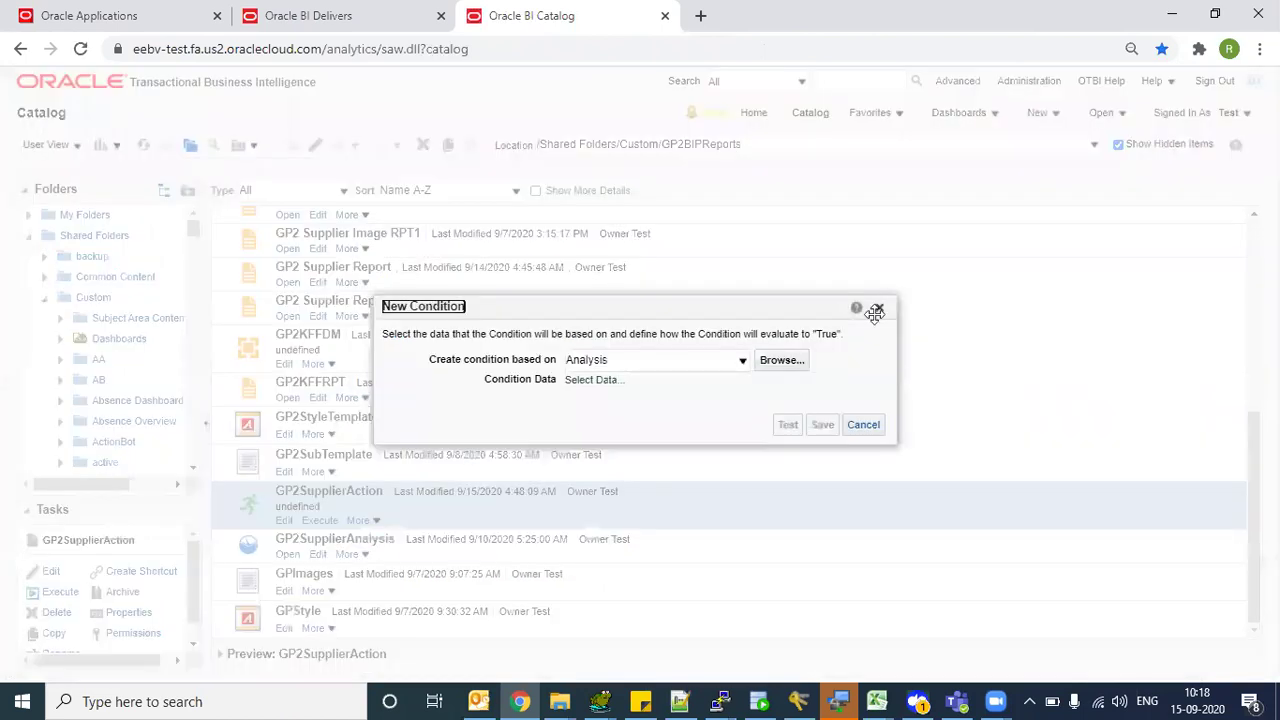
drag(500, 314, 491, 291)
click(640, 345)
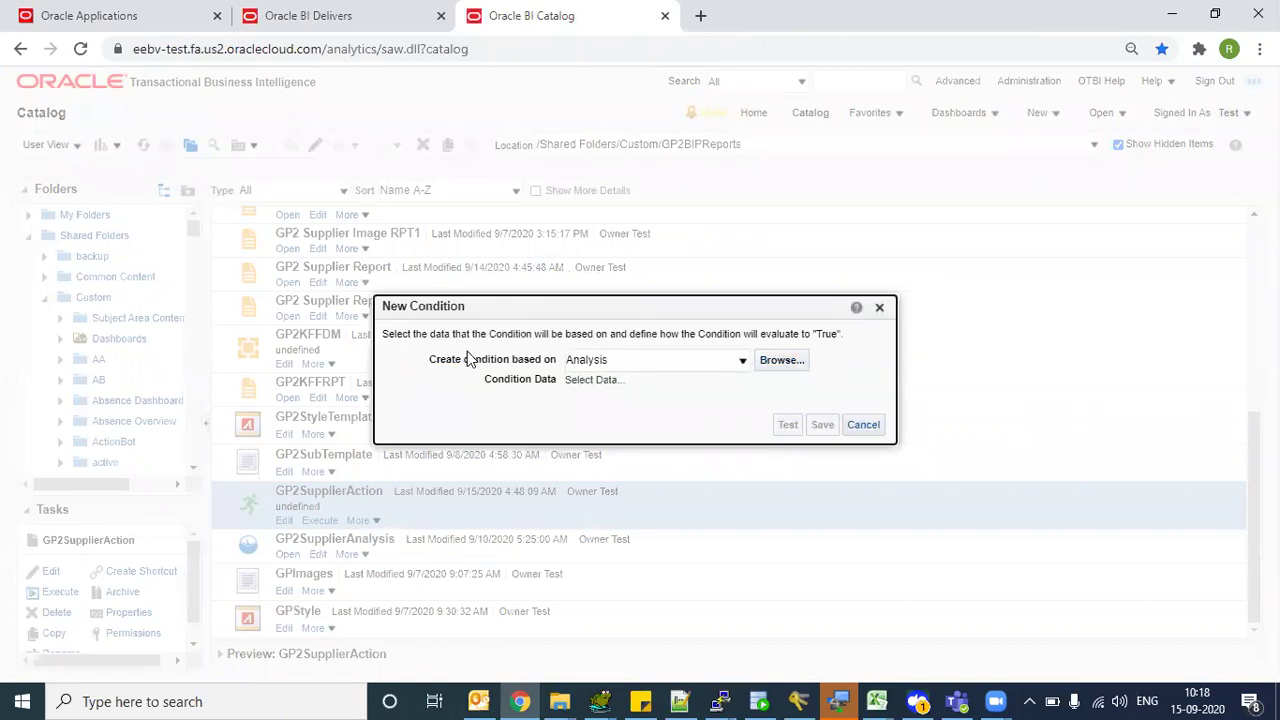
click(640, 361)
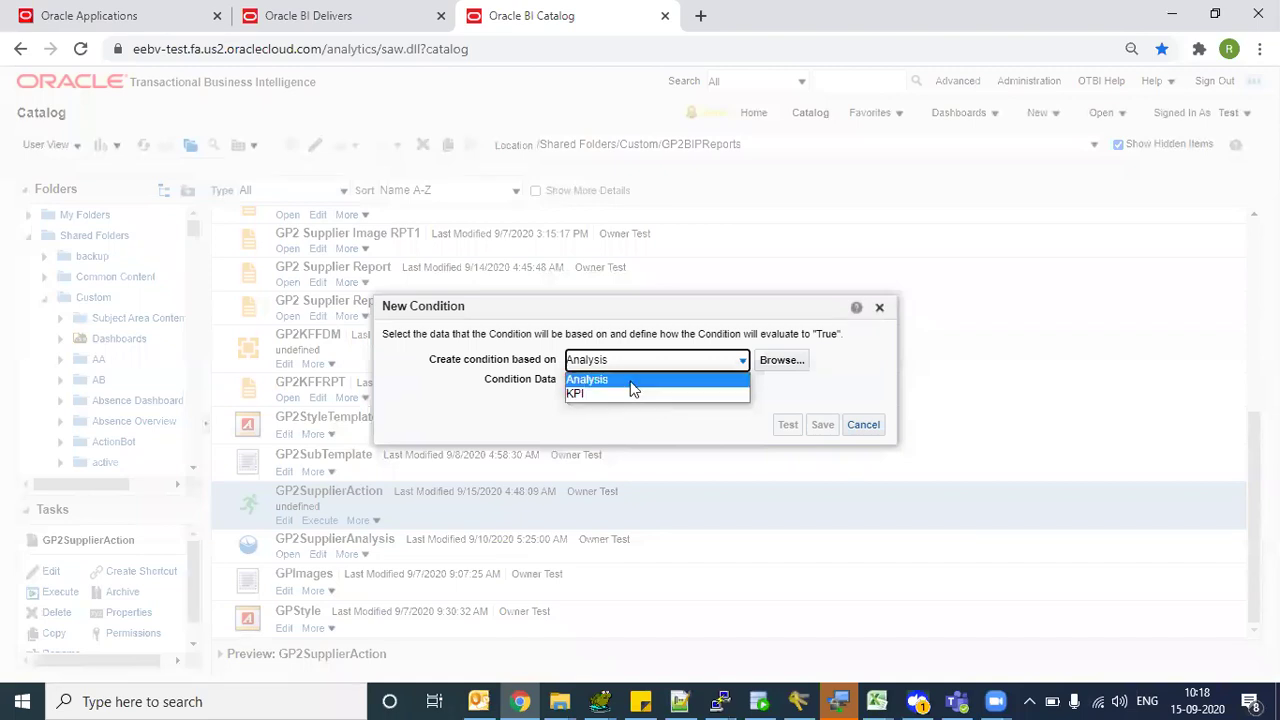
click(626, 383)
click(768, 360)
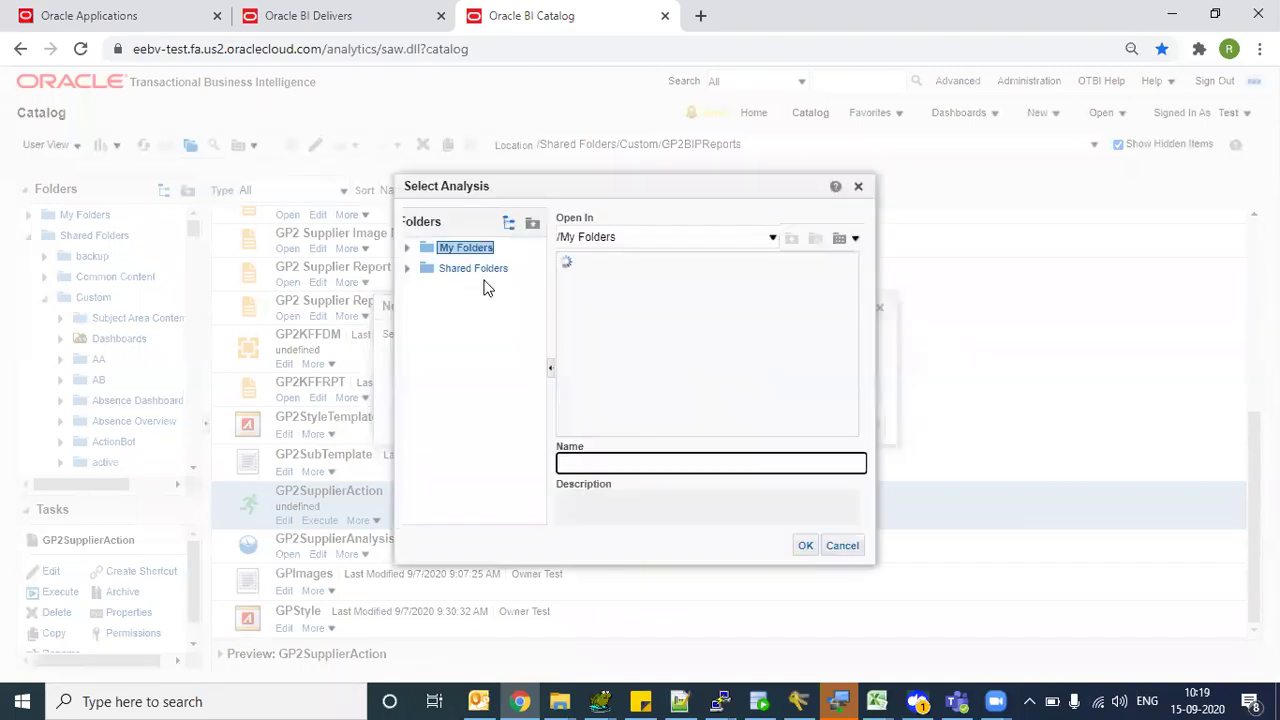
- Choose GP2SupplierAnalysis from Shared Folders/Custom/GP2BIPReports/OTBI as the condition's analysis
click(472, 270)
drag(597, 430, 598, 440)
click(575, 310)
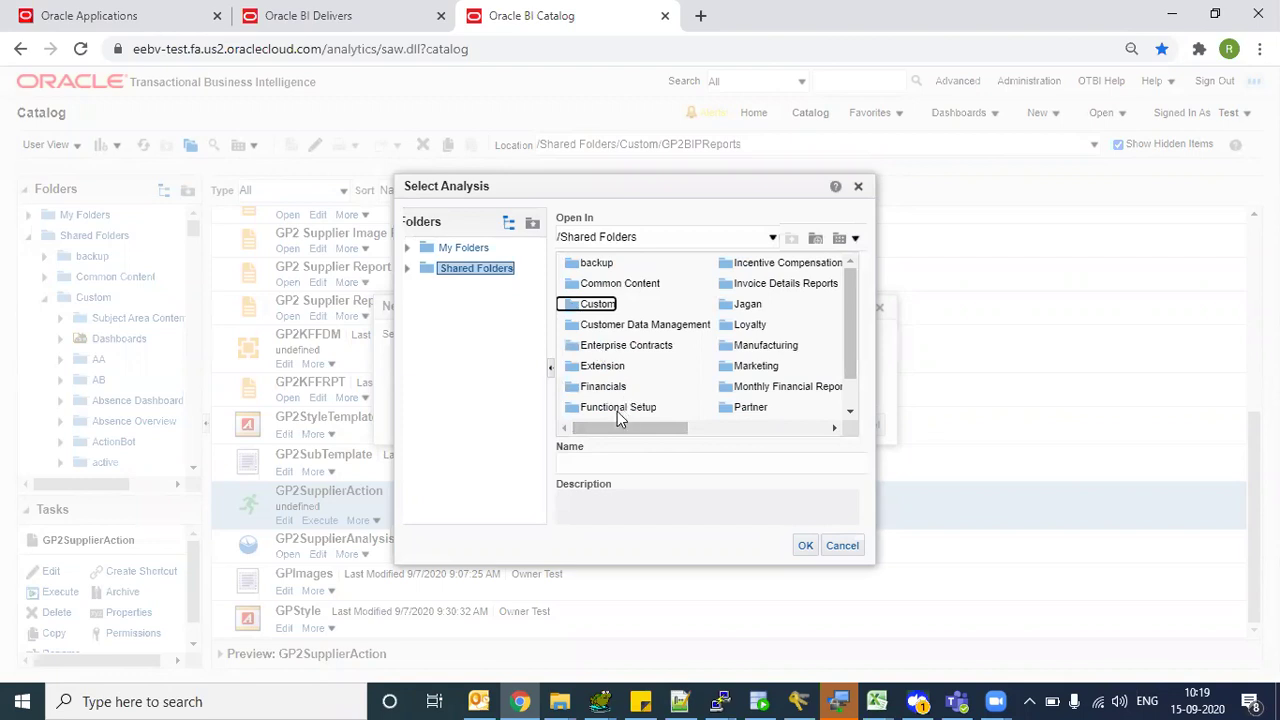
drag(583, 431, 658, 449)
click(681, 367)
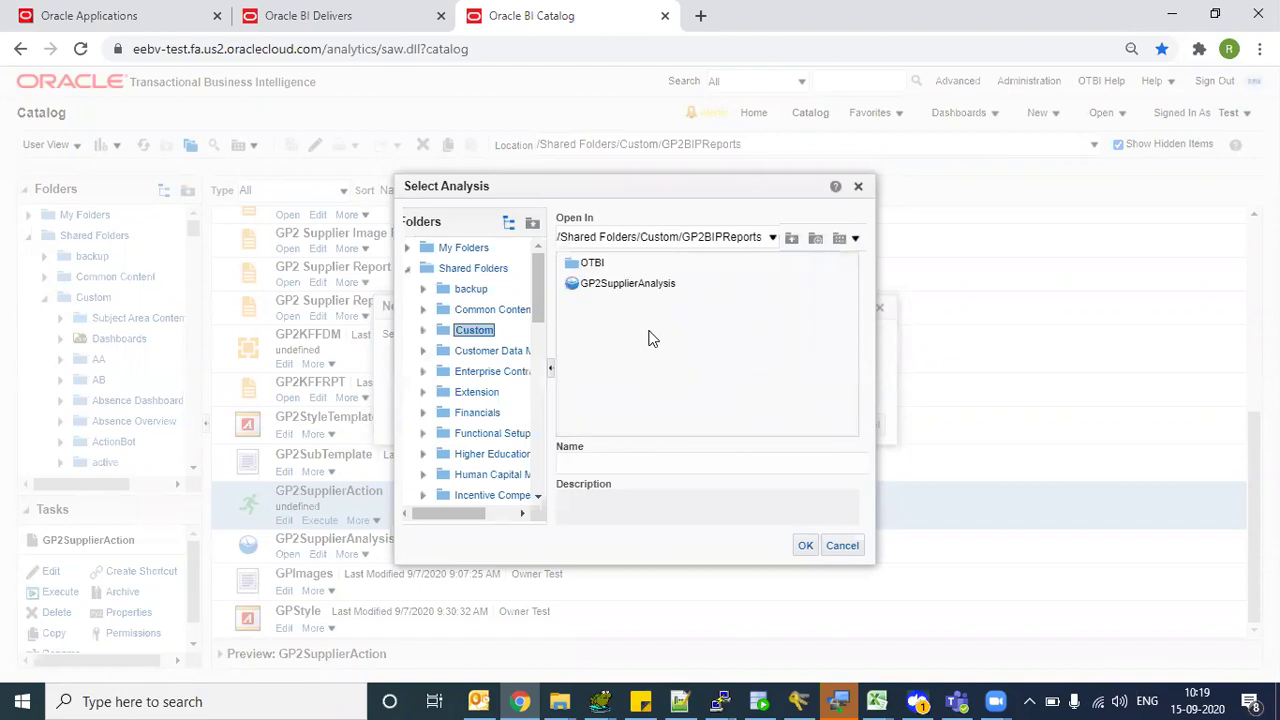
click(572, 263)
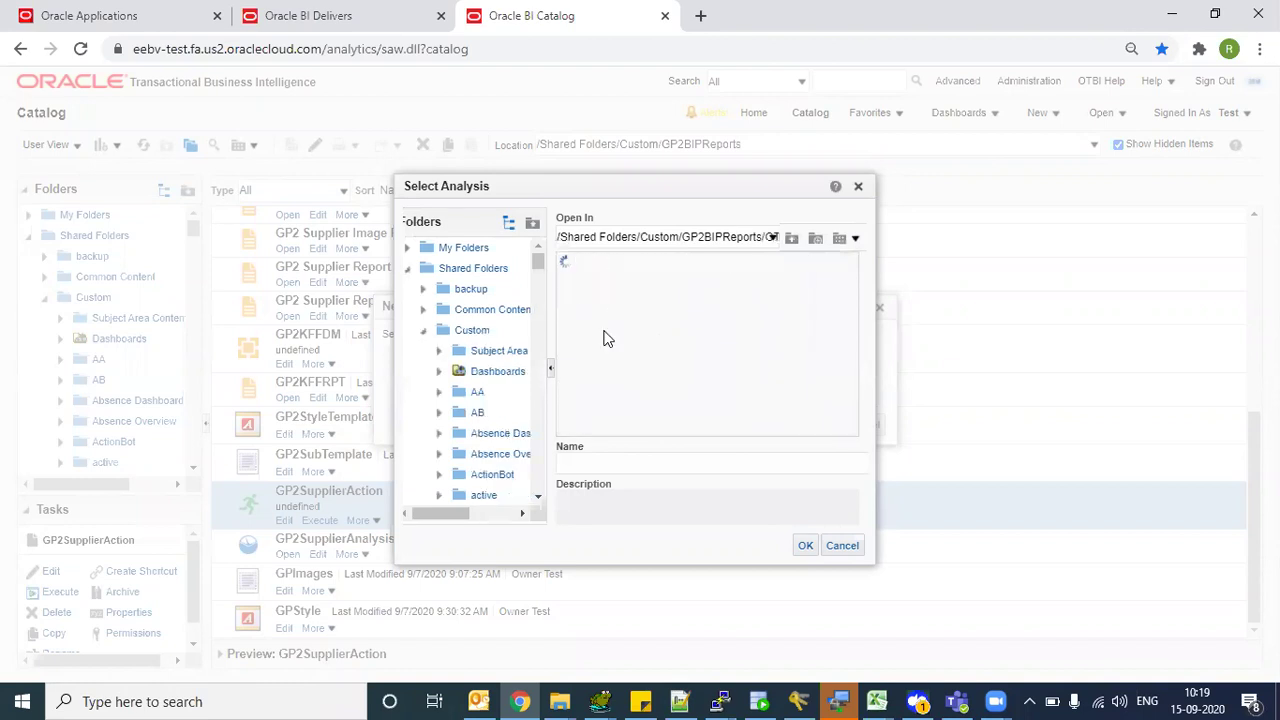
click(610, 325)
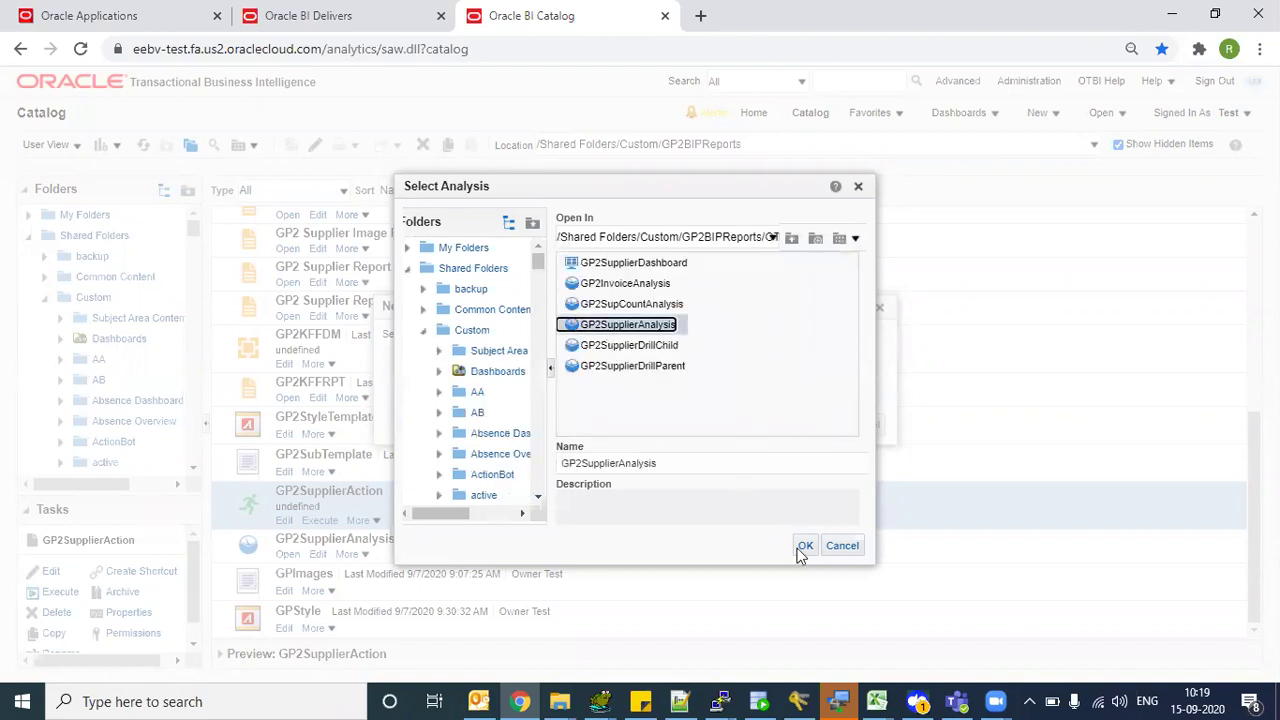
click(802, 548)
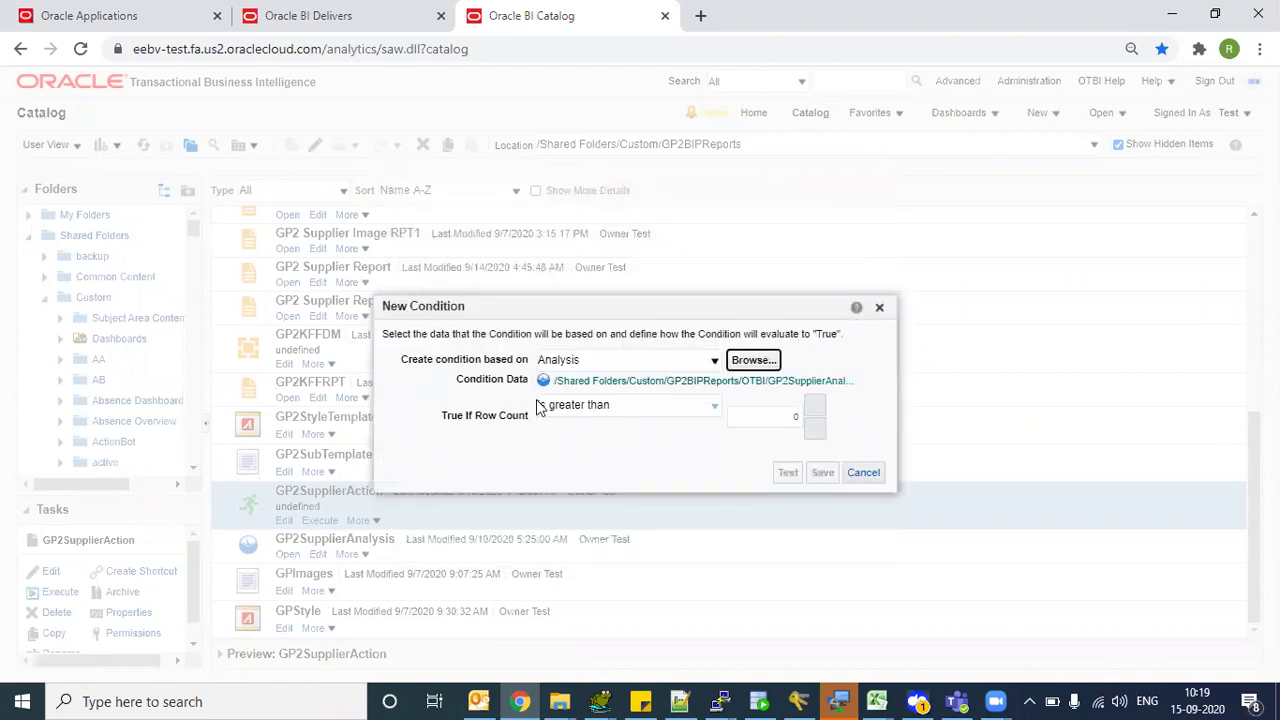
- Keep the row count 'is greater than' 0 rule, test it as True, and save
click(657, 393)
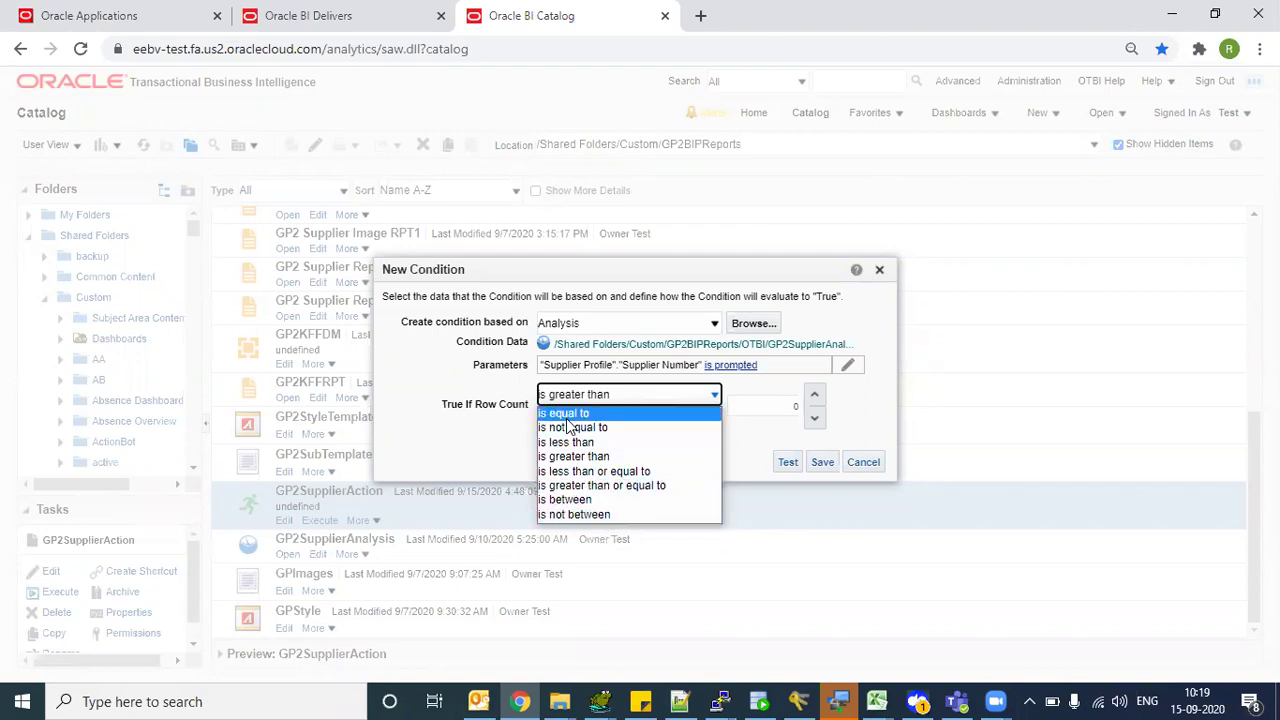
click(474, 431)
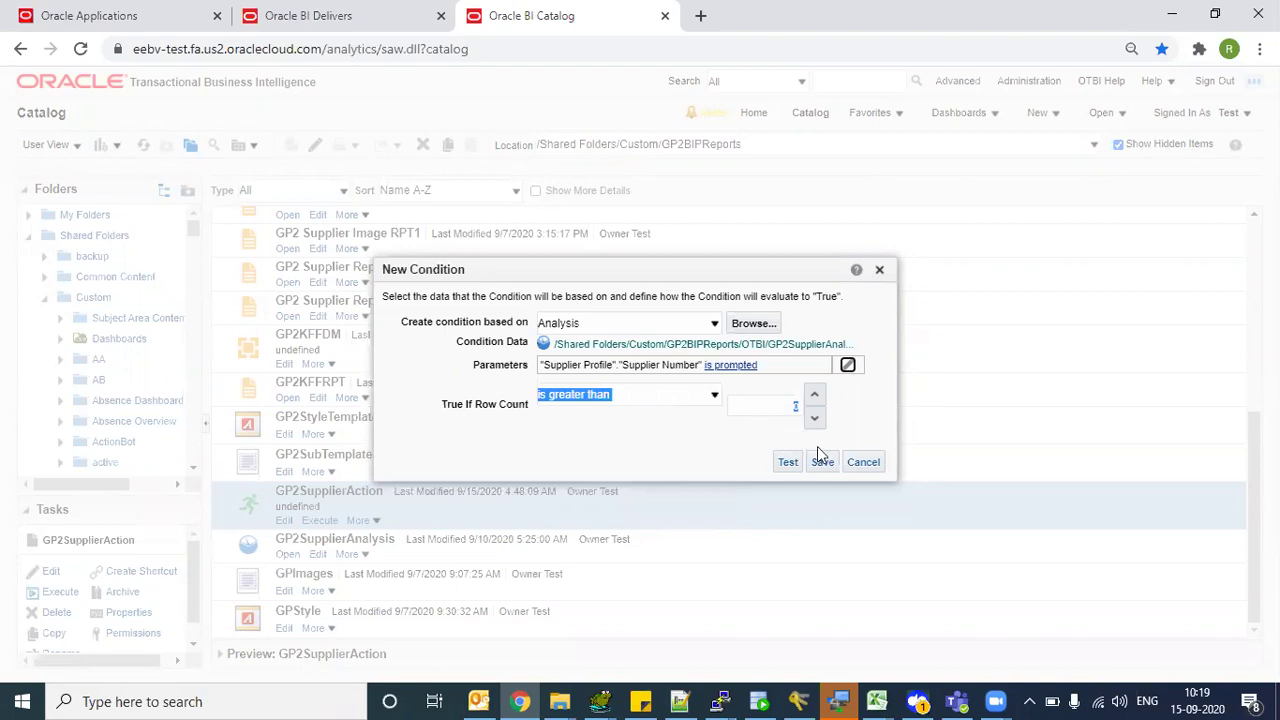
click(789, 462)
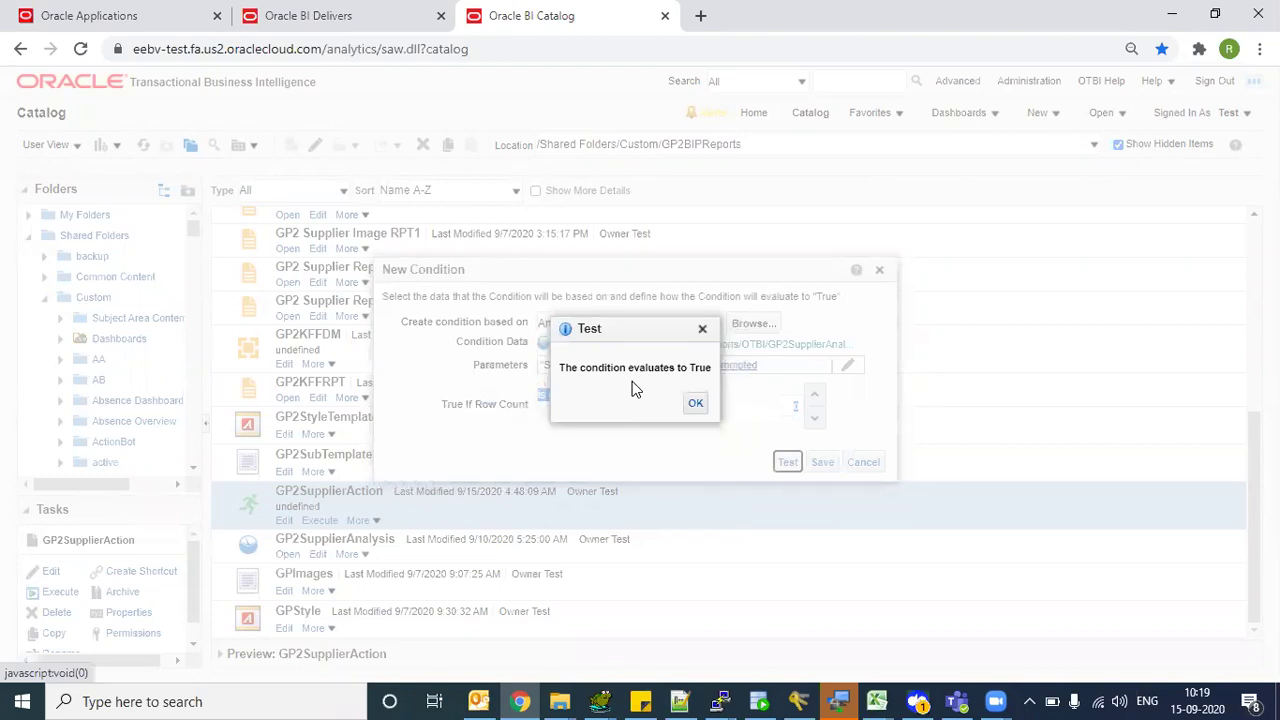
drag(600, 332, 390, 371)
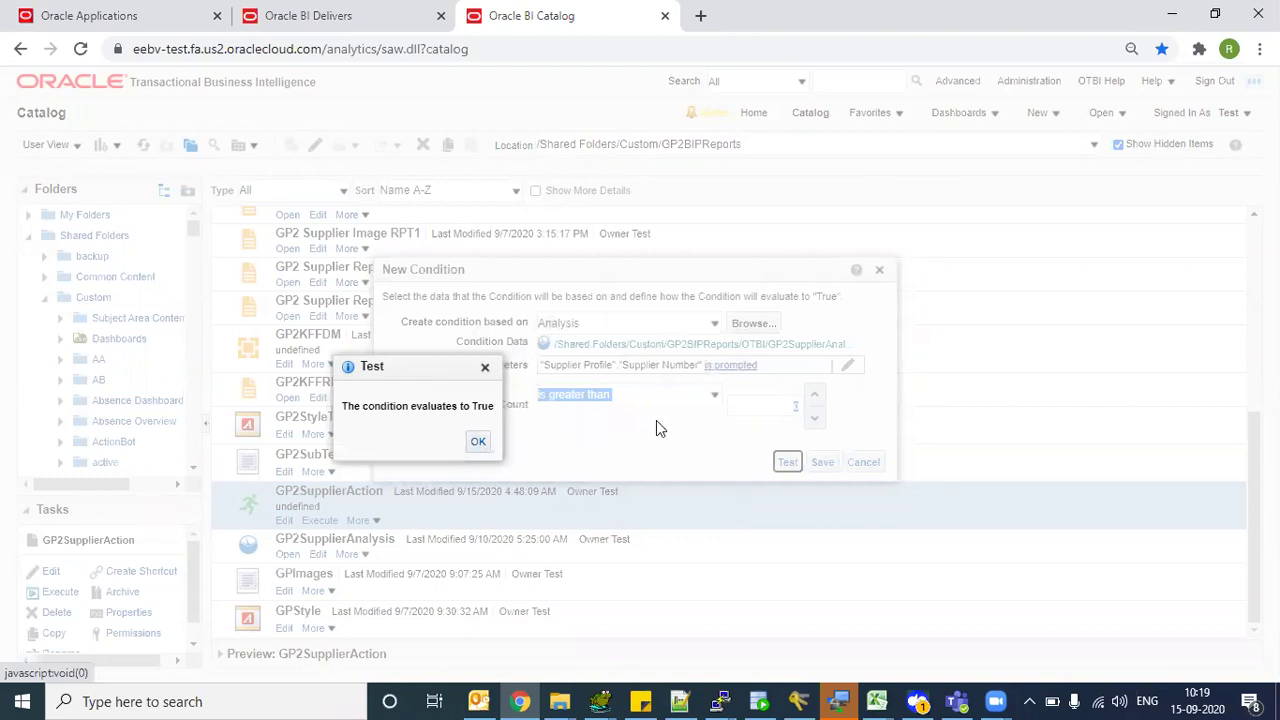
click(484, 448)
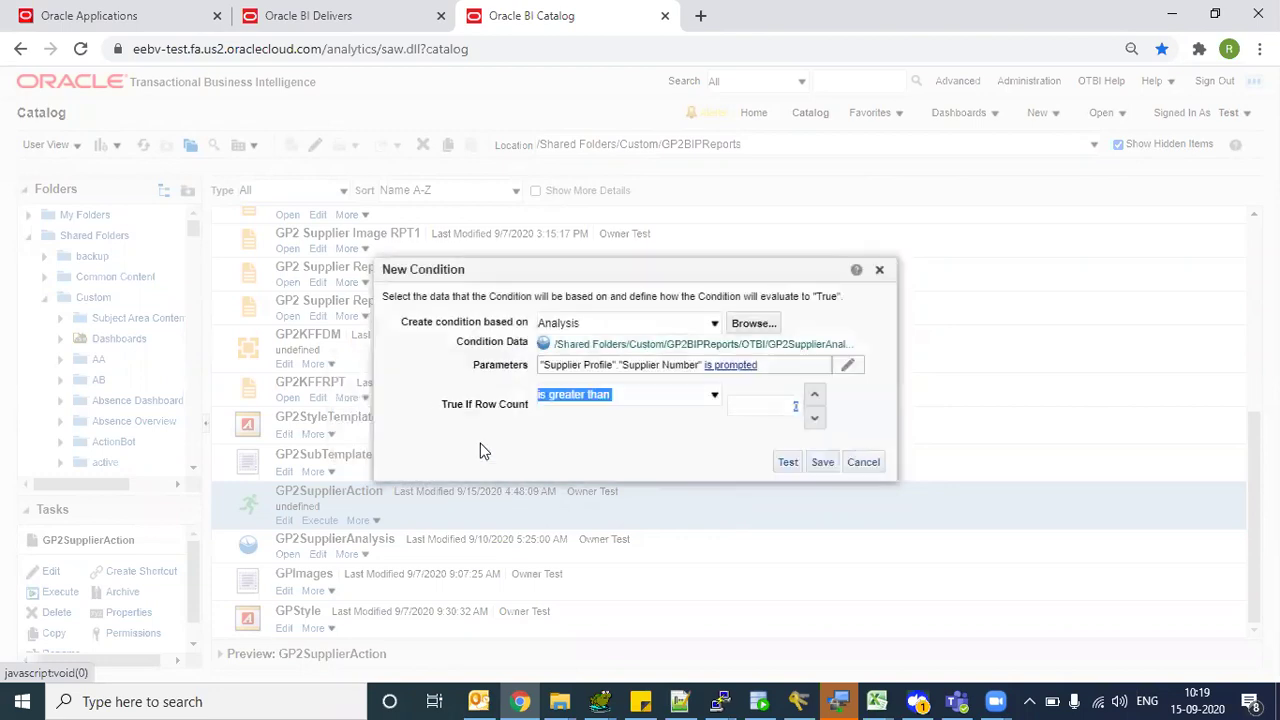
click(823, 463)
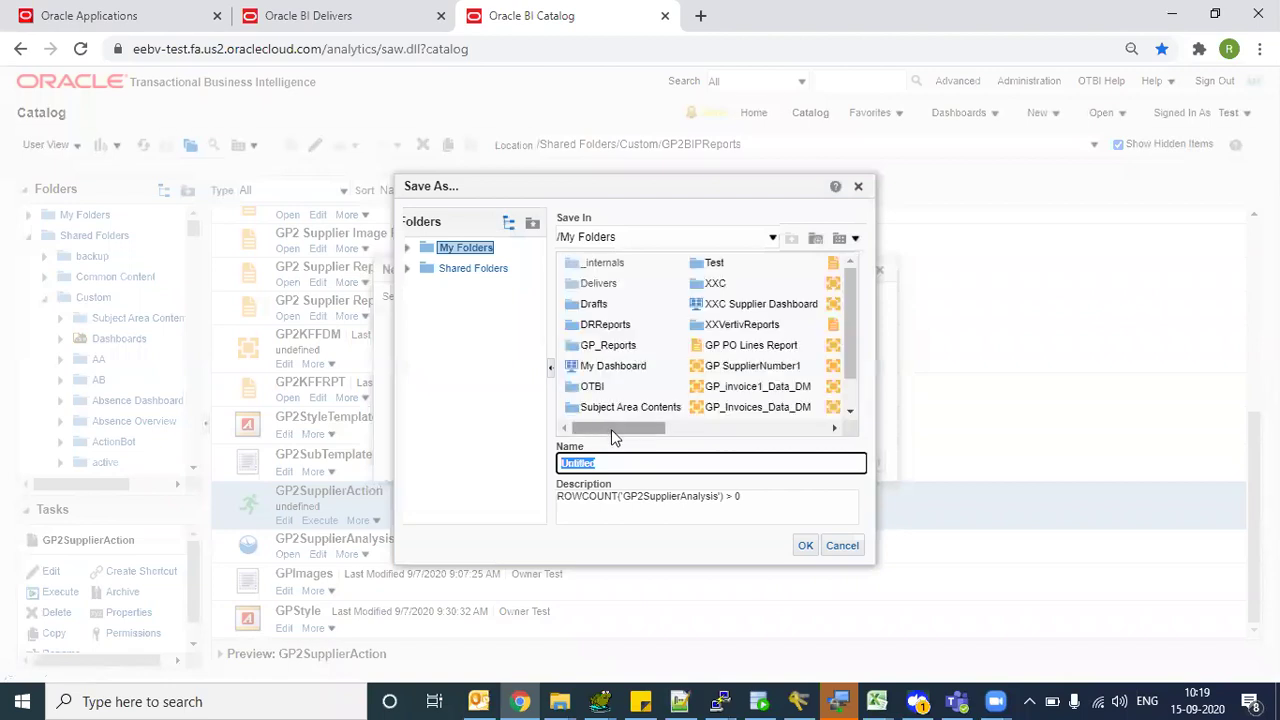
- Browse the Save As dialog to Shared Folders/Custom/GP2BIPReports/OTBI
drag(611, 429, 416, 208)
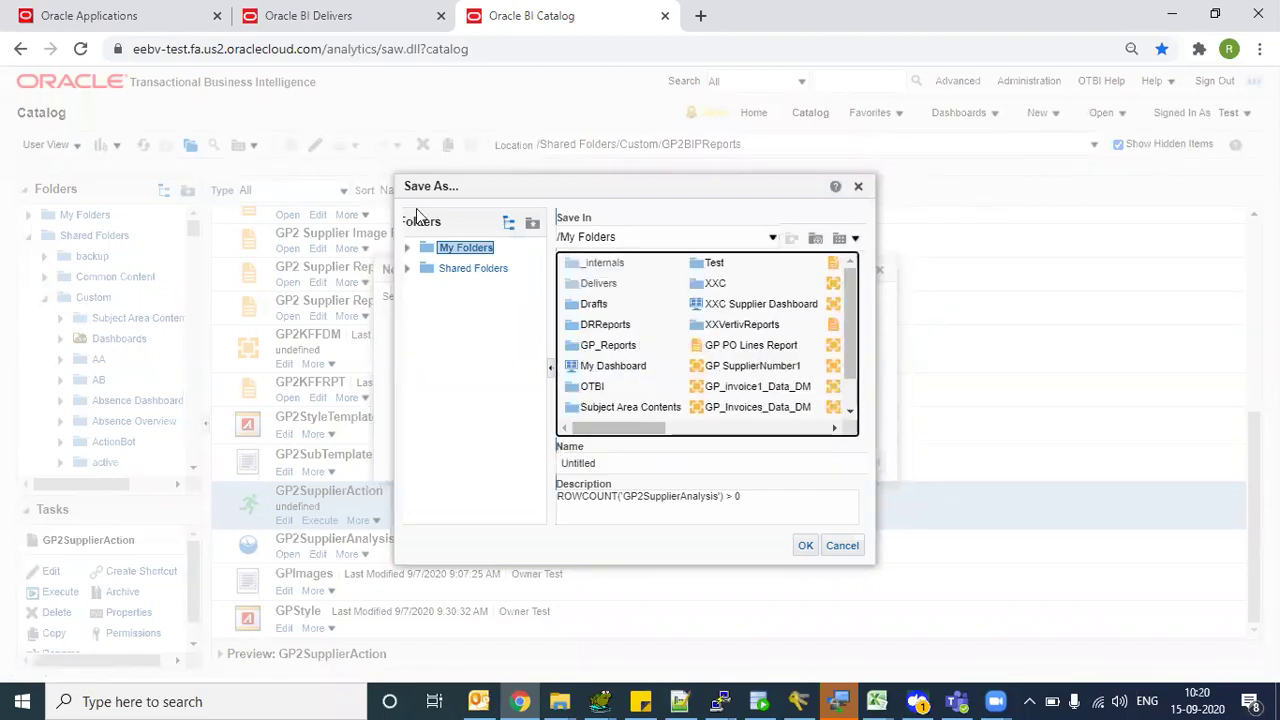
click(435, 270)
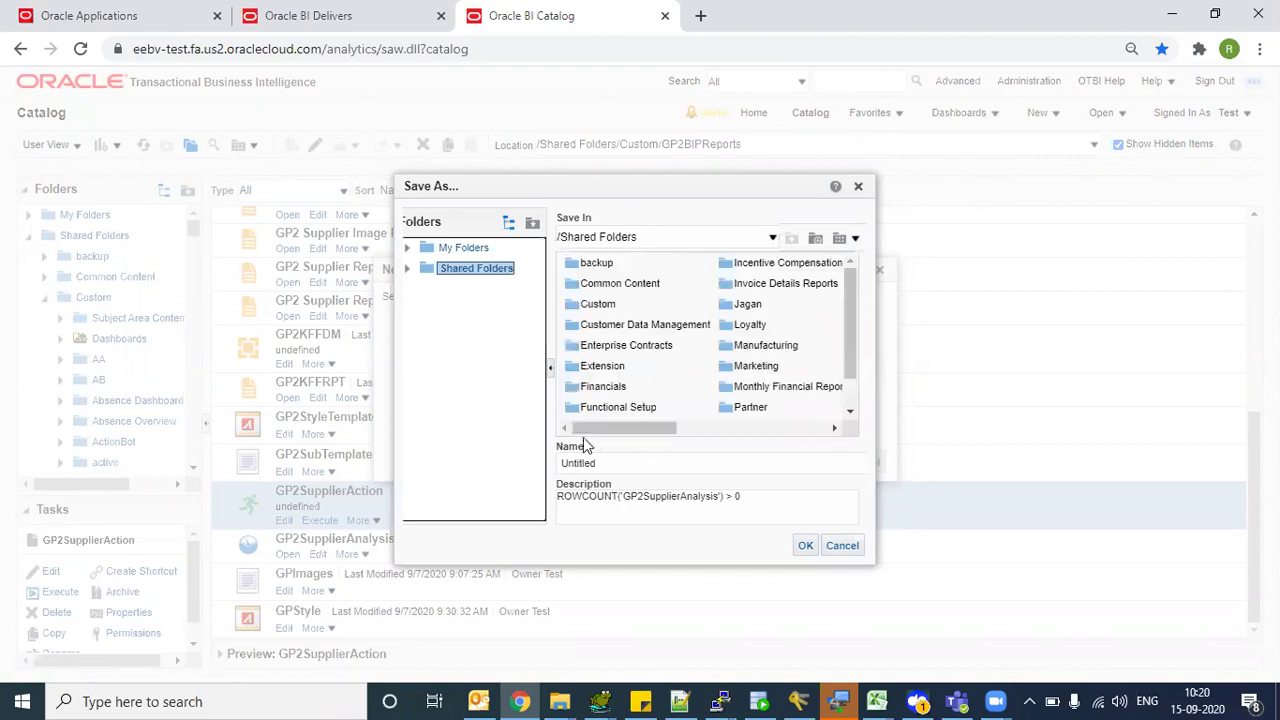
drag(586, 432, 585, 430)
click(568, 305)
double_click(568, 305)
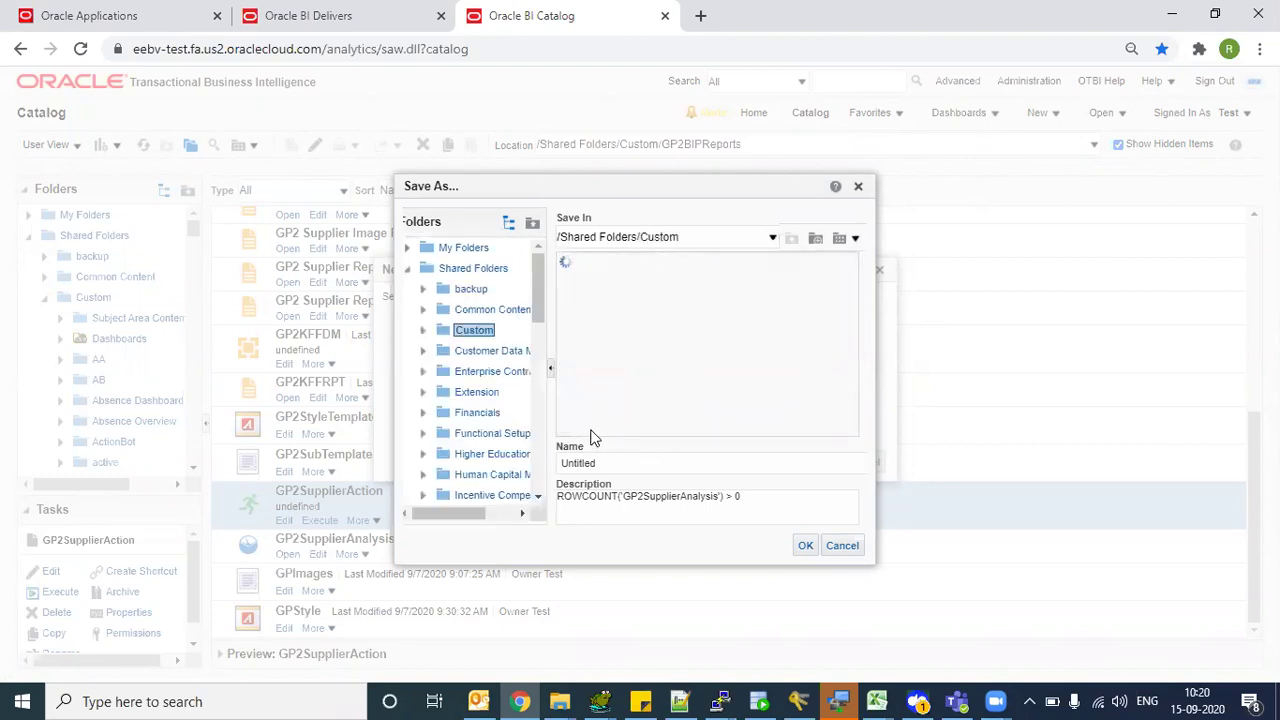
drag(590, 430, 628, 440)
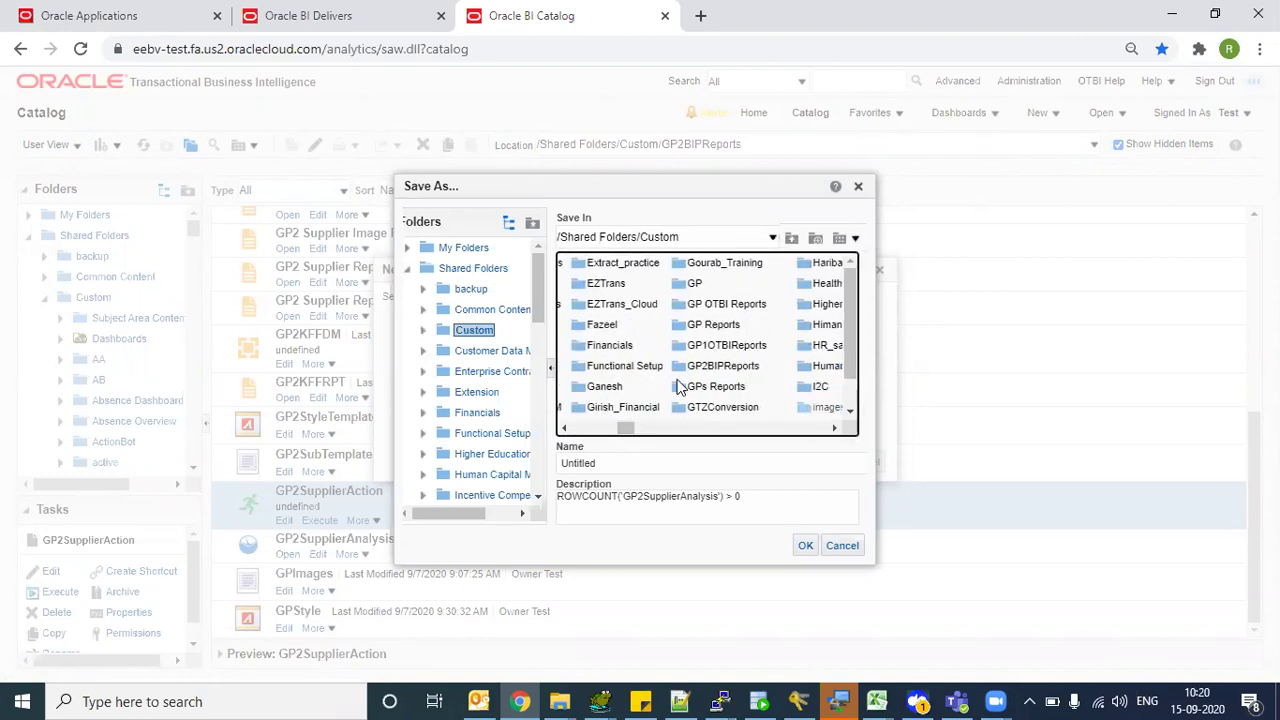
click(679, 369)
double_click(679, 369)
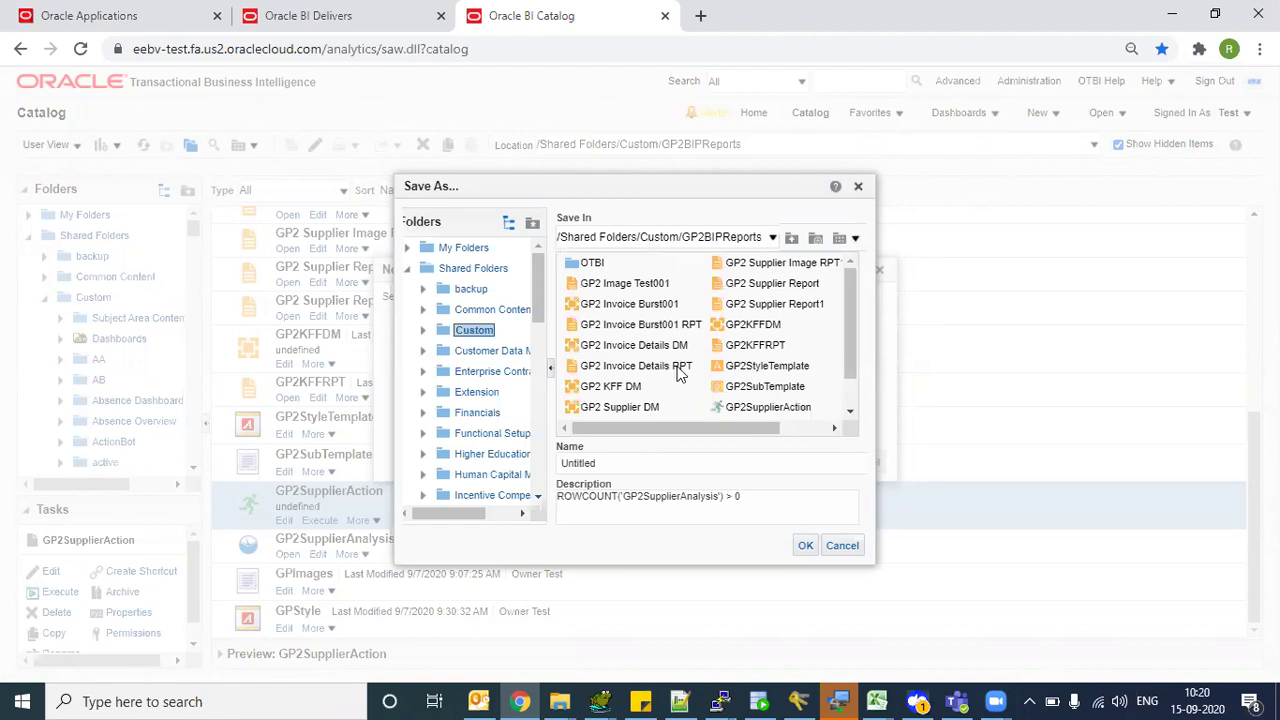
double_click(585, 265)
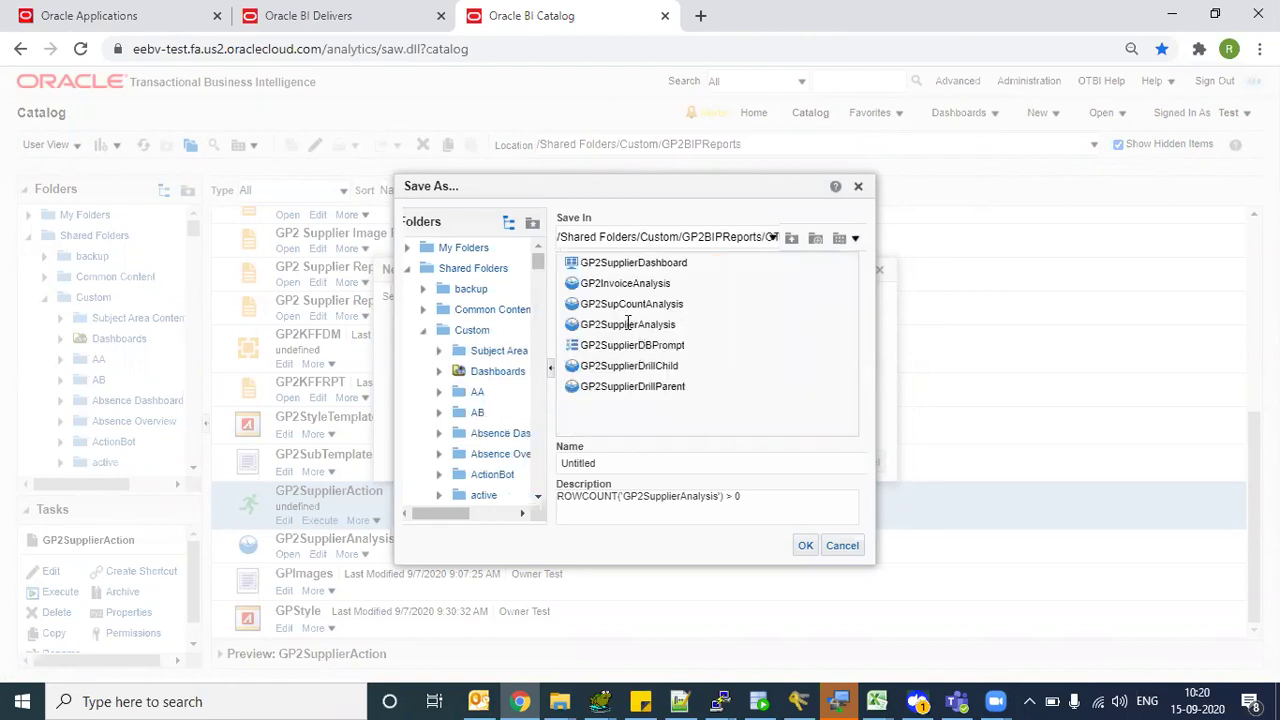
- Name the condition GP2SupplierCondition and confirm the save
click(628, 324)
click(692, 457)
key(BackSpace)
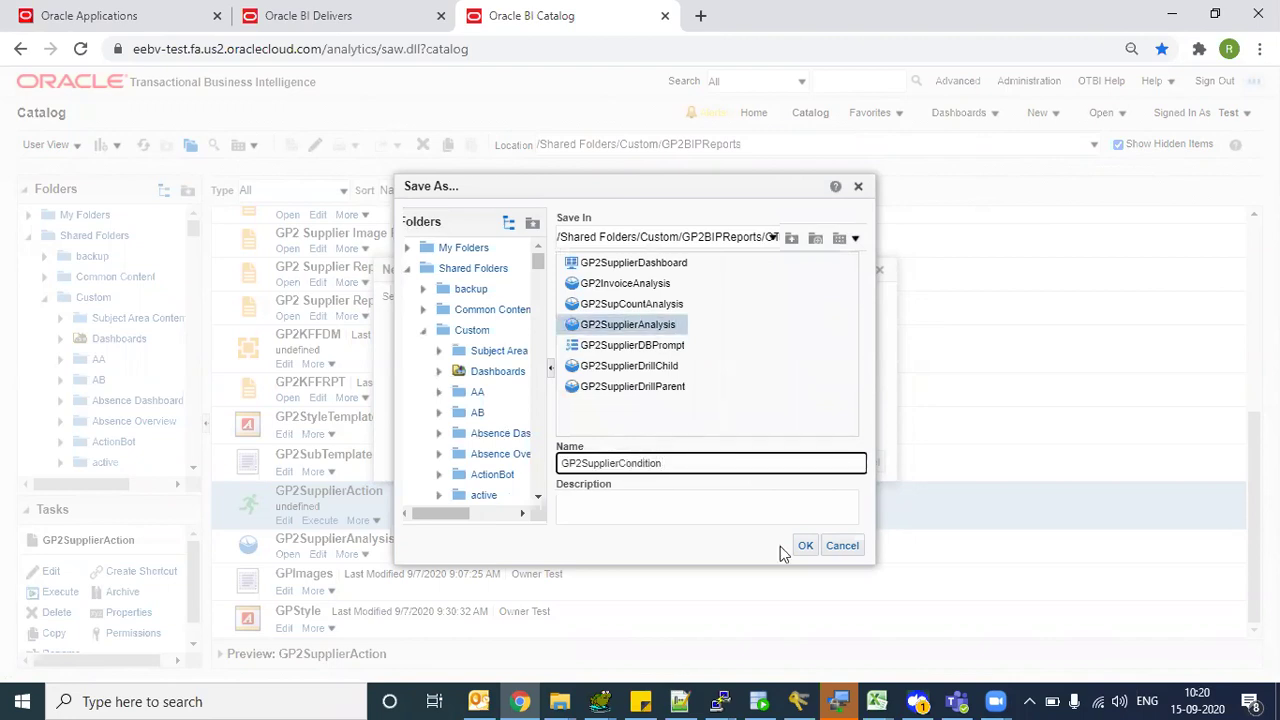
click(806, 546)
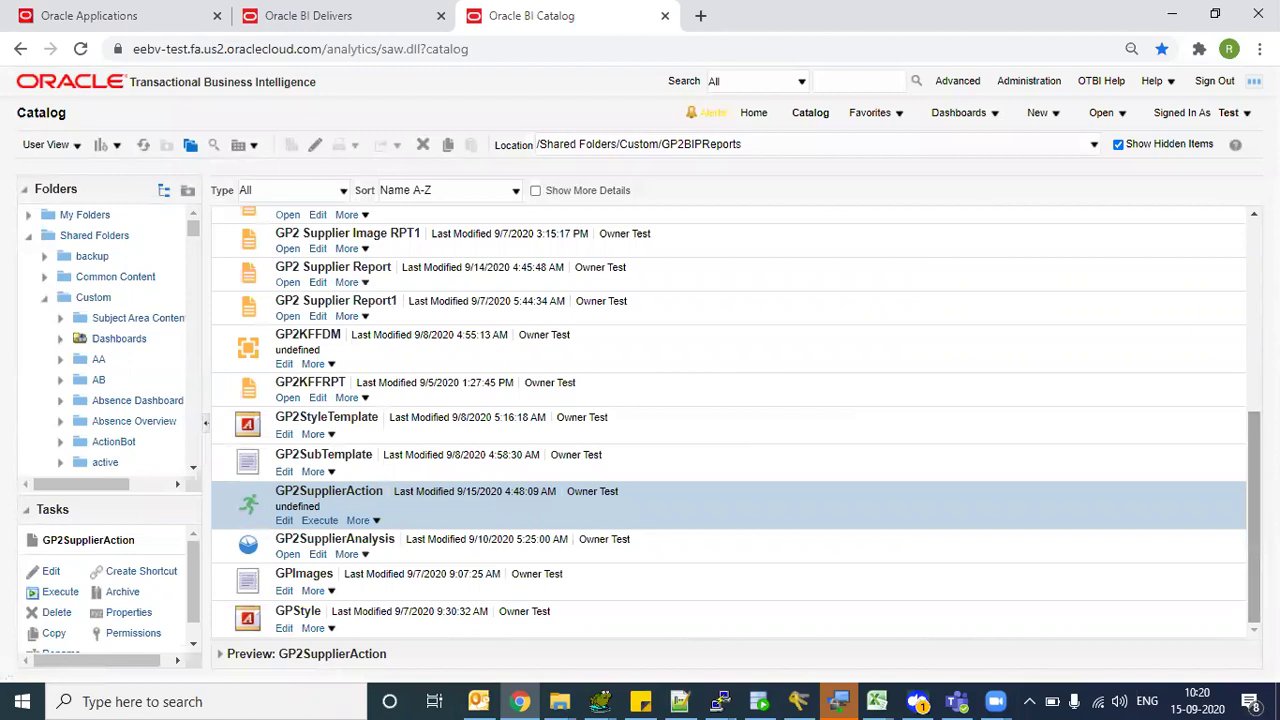
- Reload the catalog page and open the GP2BIPReports > OTBI folder
scroll(1240, 393, up, 5)
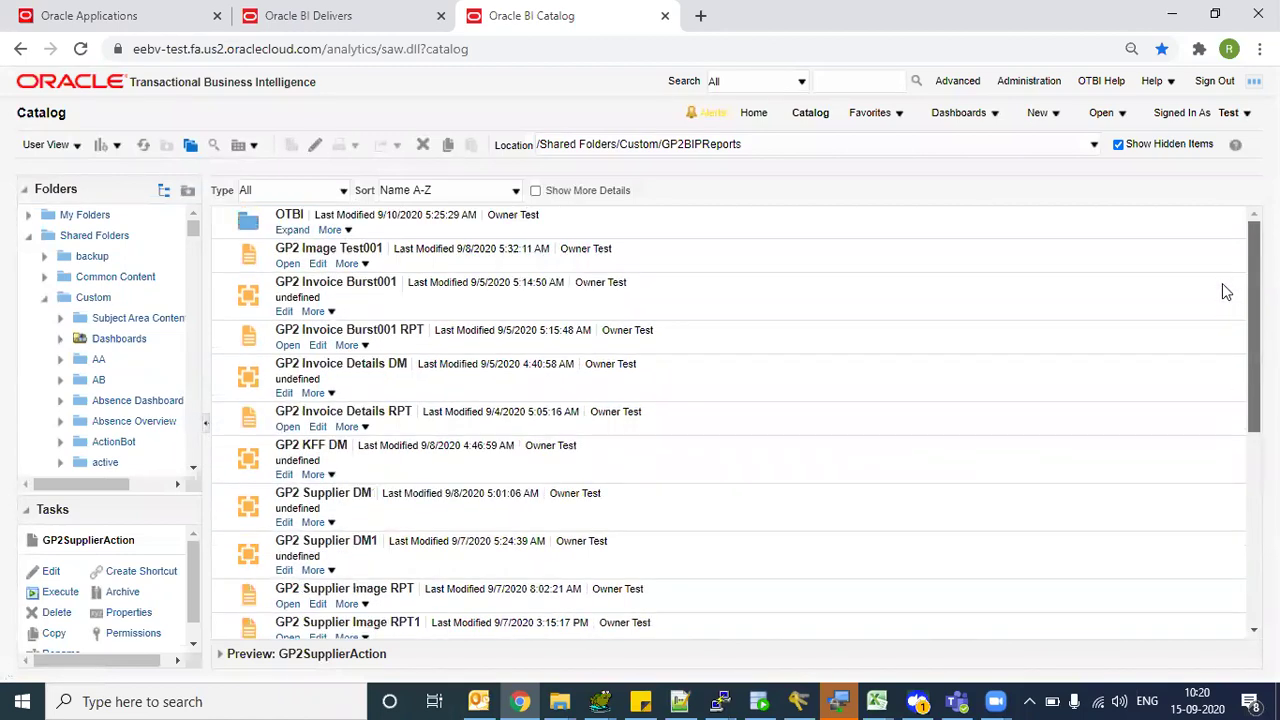
scroll(1223, 289, down, 5)
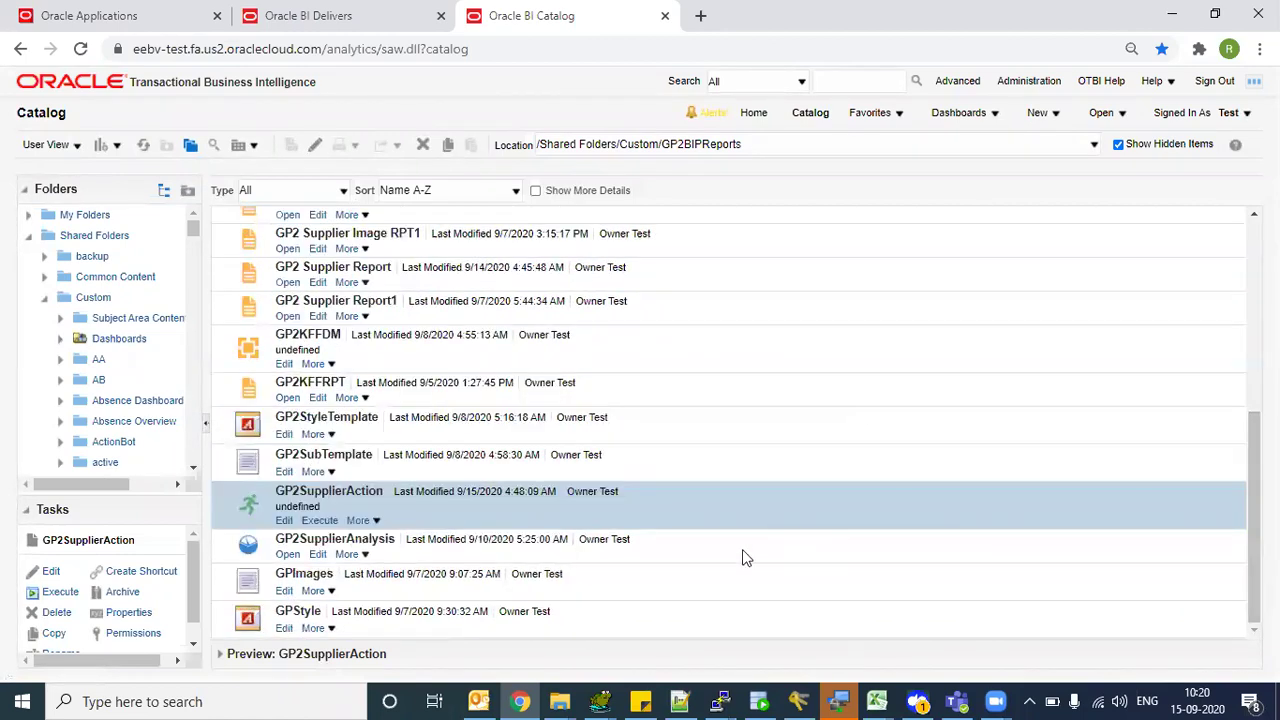
click(394, 49)
key(Return)
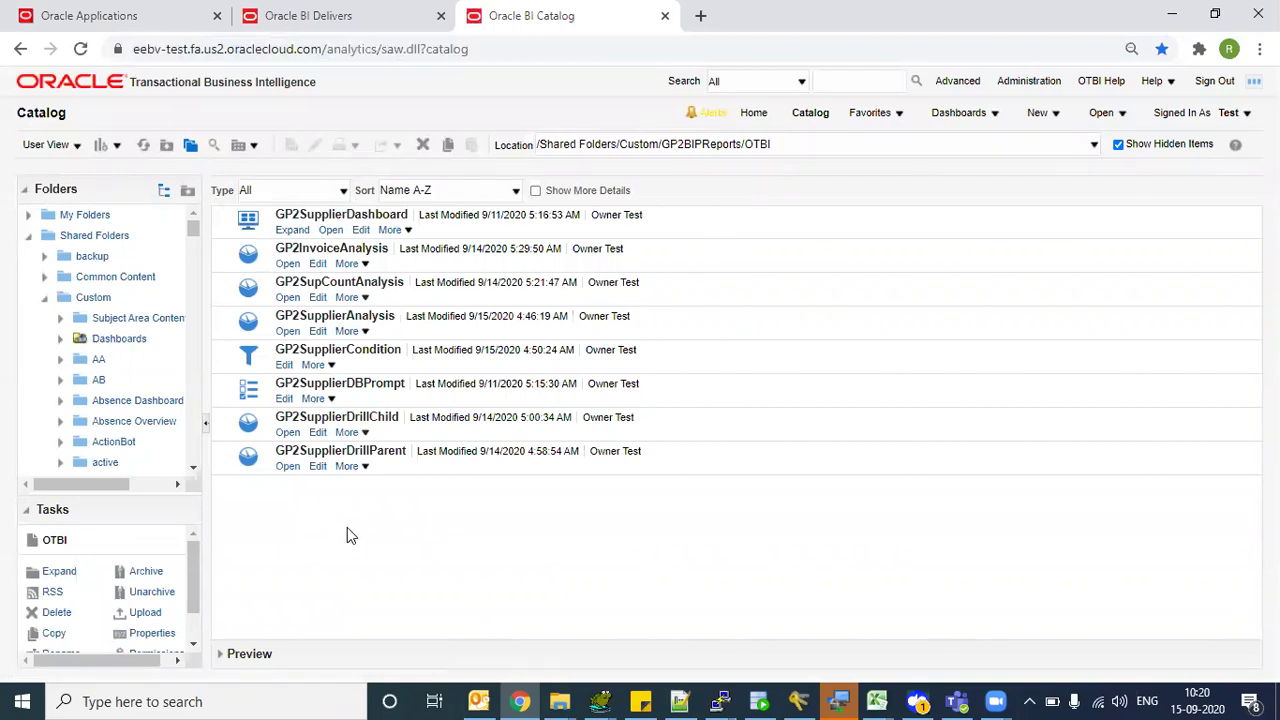
drag(193, 225, 192, 306)
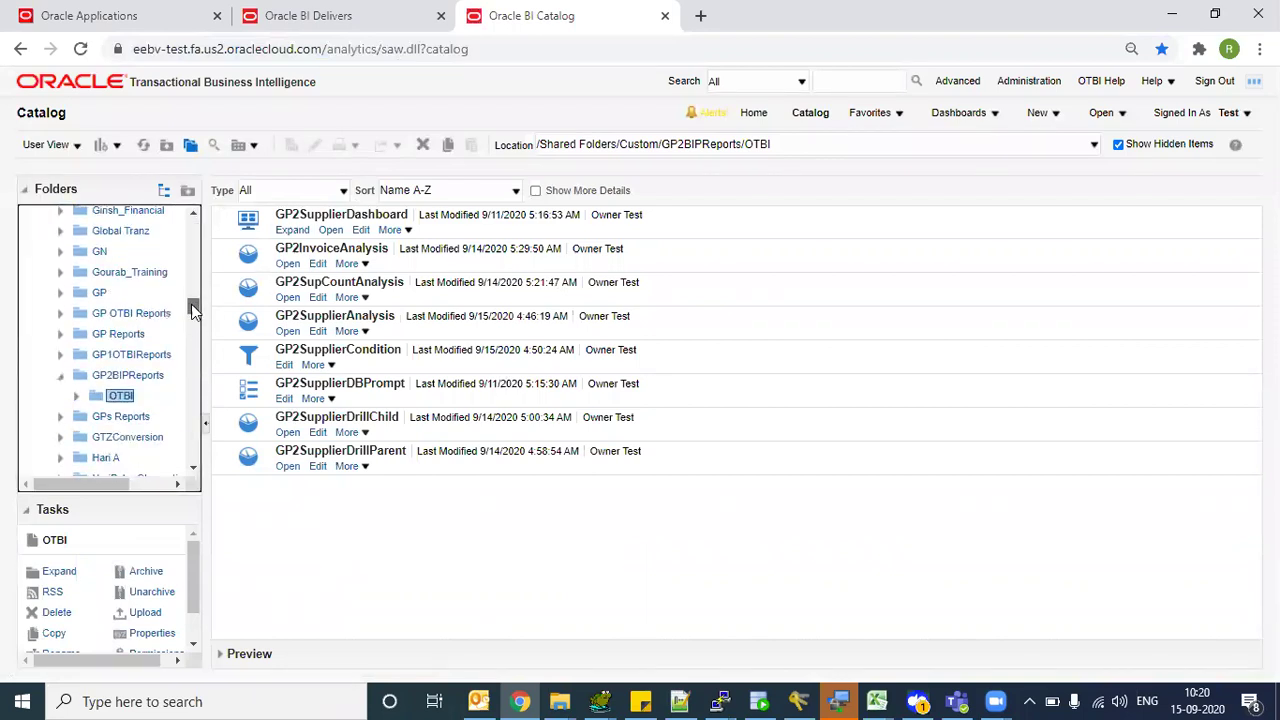
click(80, 375)
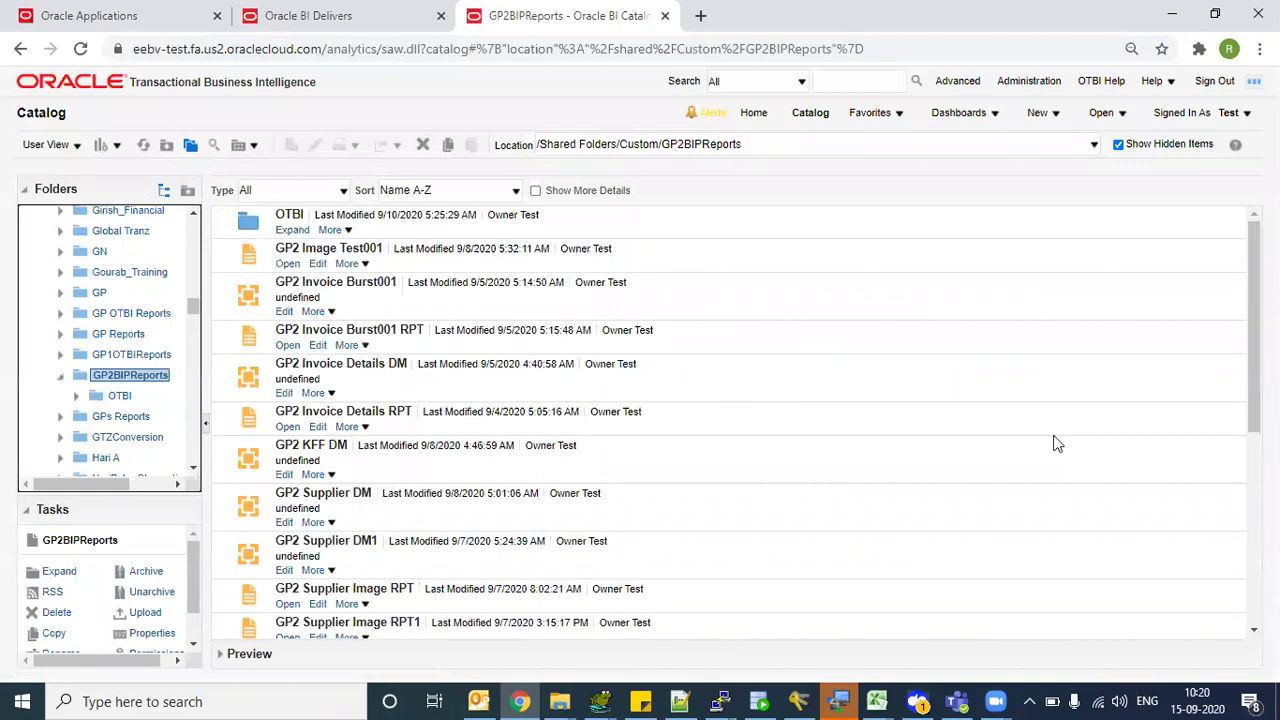
scroll(1244, 308, down, 5)
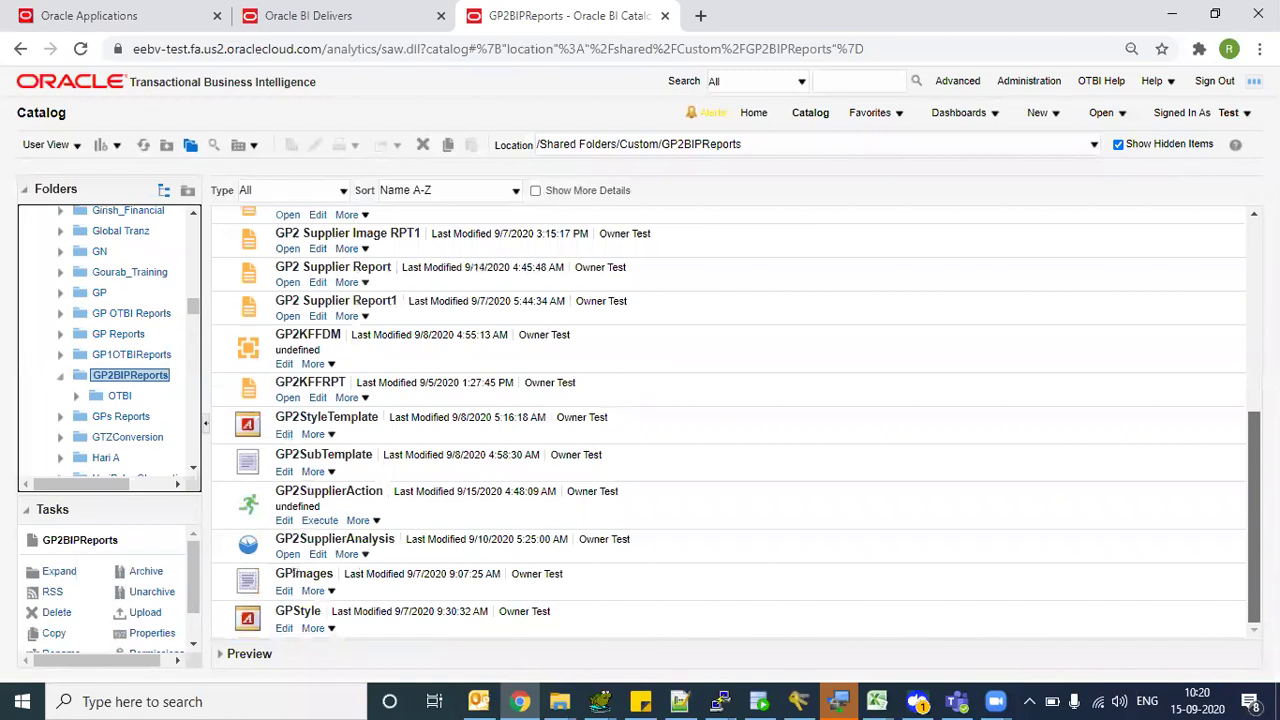
scroll(296, 573, up, 5)
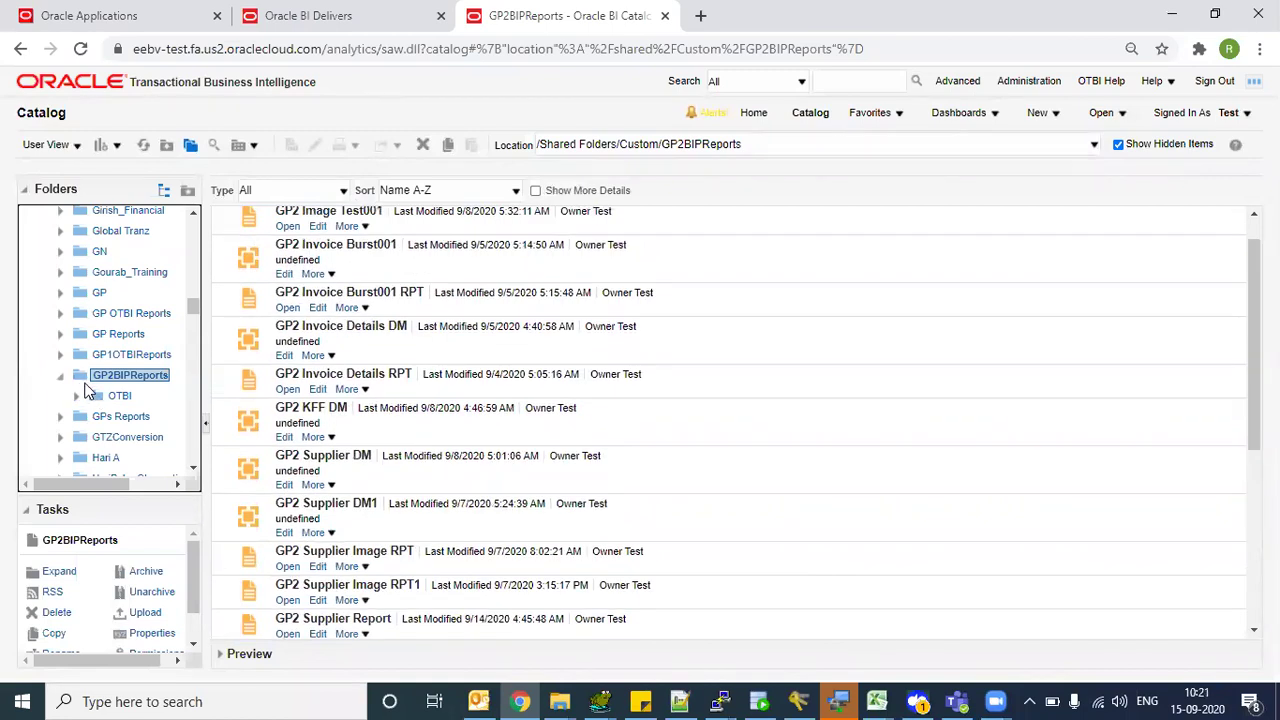
click(106, 402)
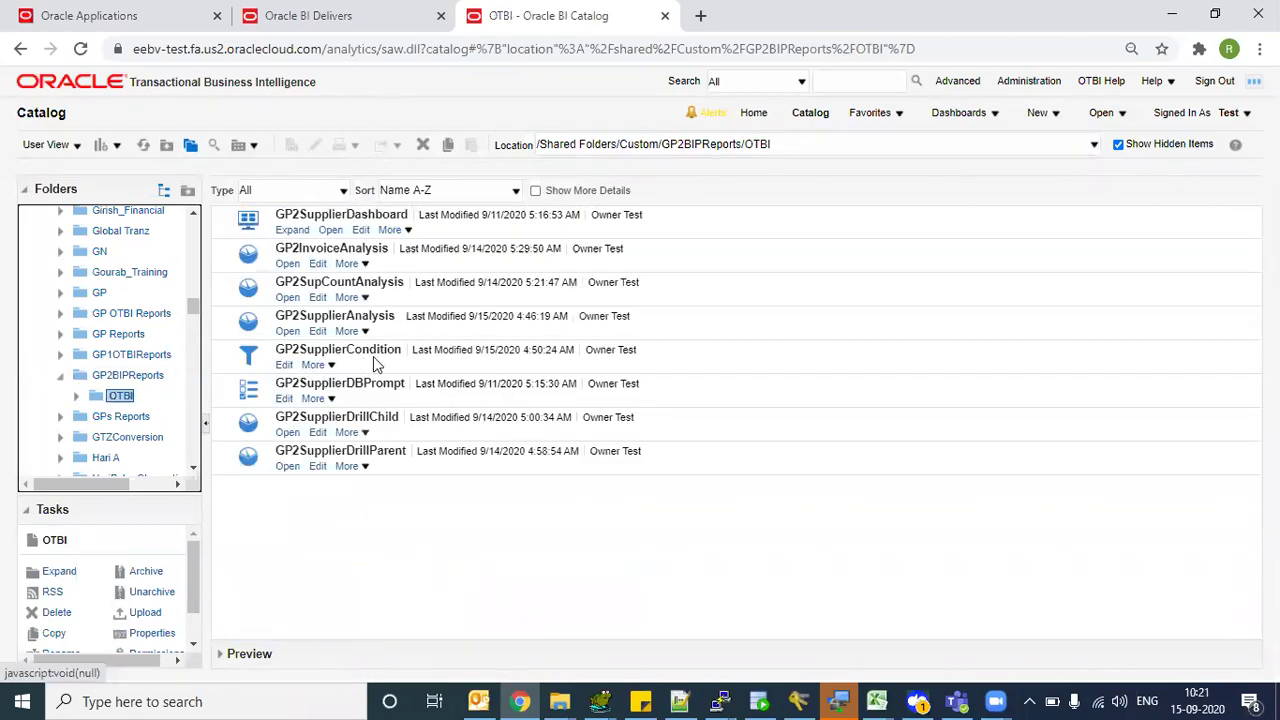
- Inspect the GP2SupplierCondition item in OTBI, then return to the Delivers agent tab
click(385, 366)
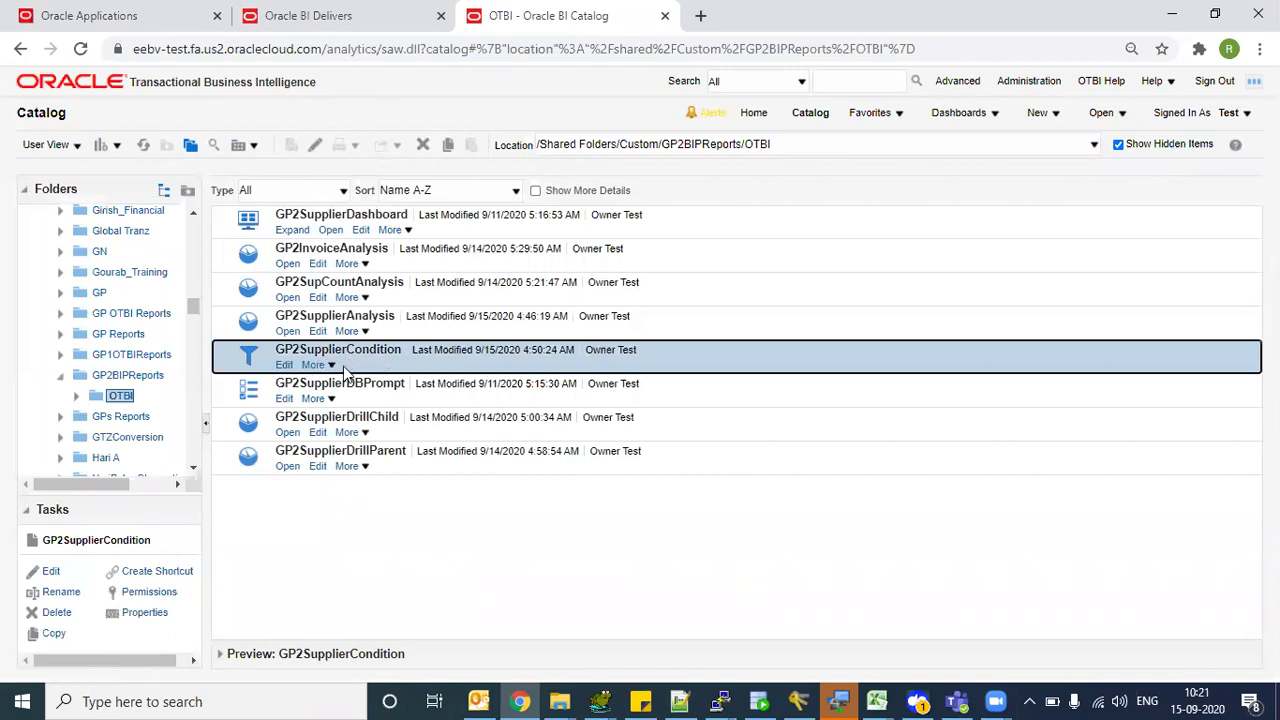
click(331, 366)
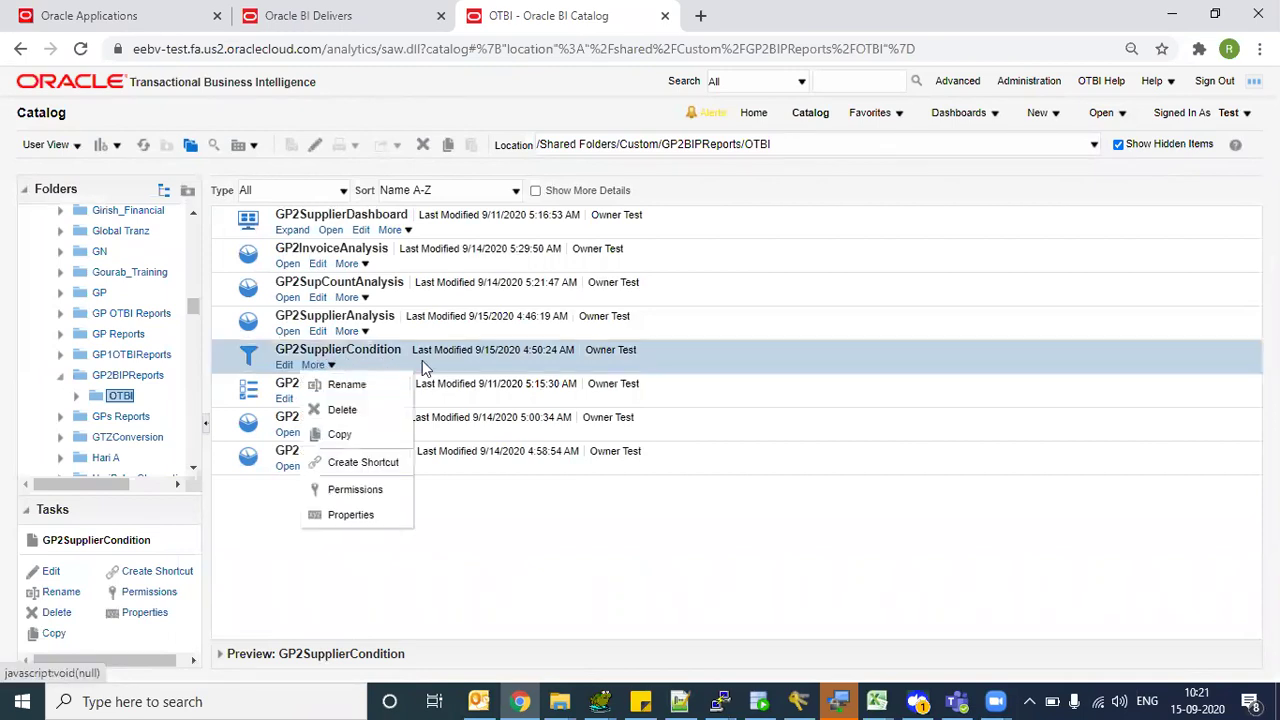
click(458, 328)
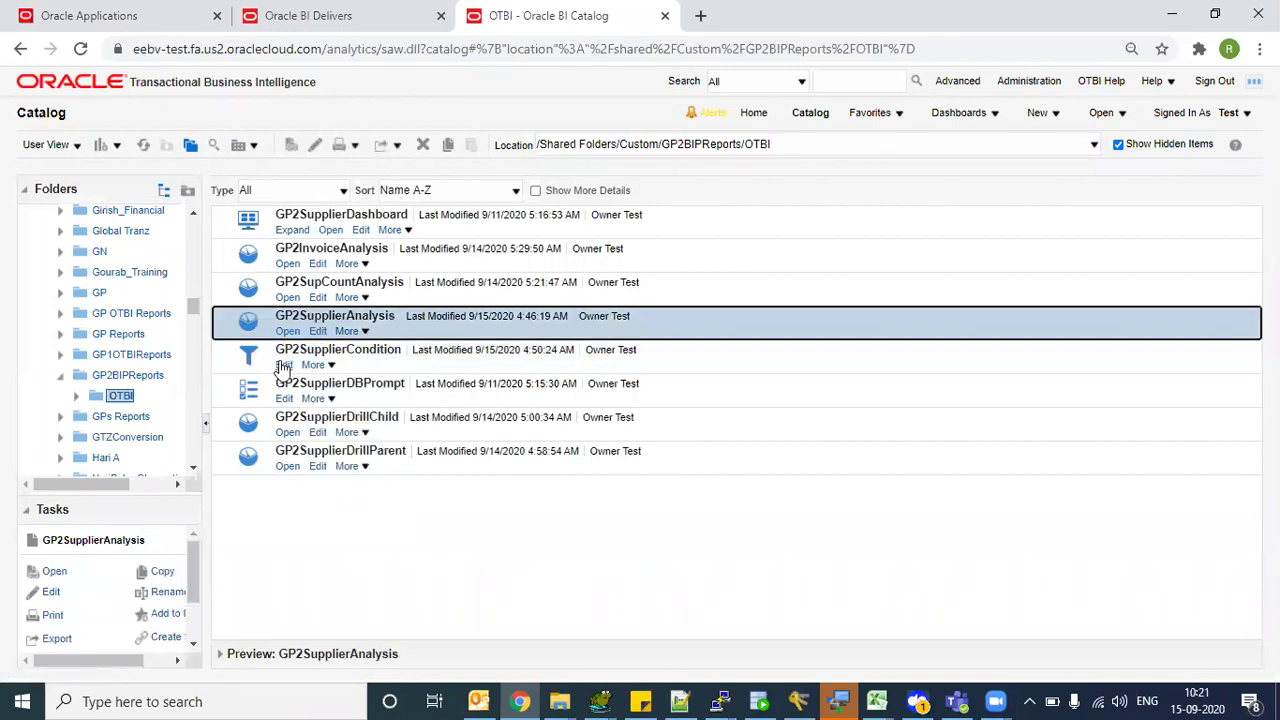
click(257, 360)
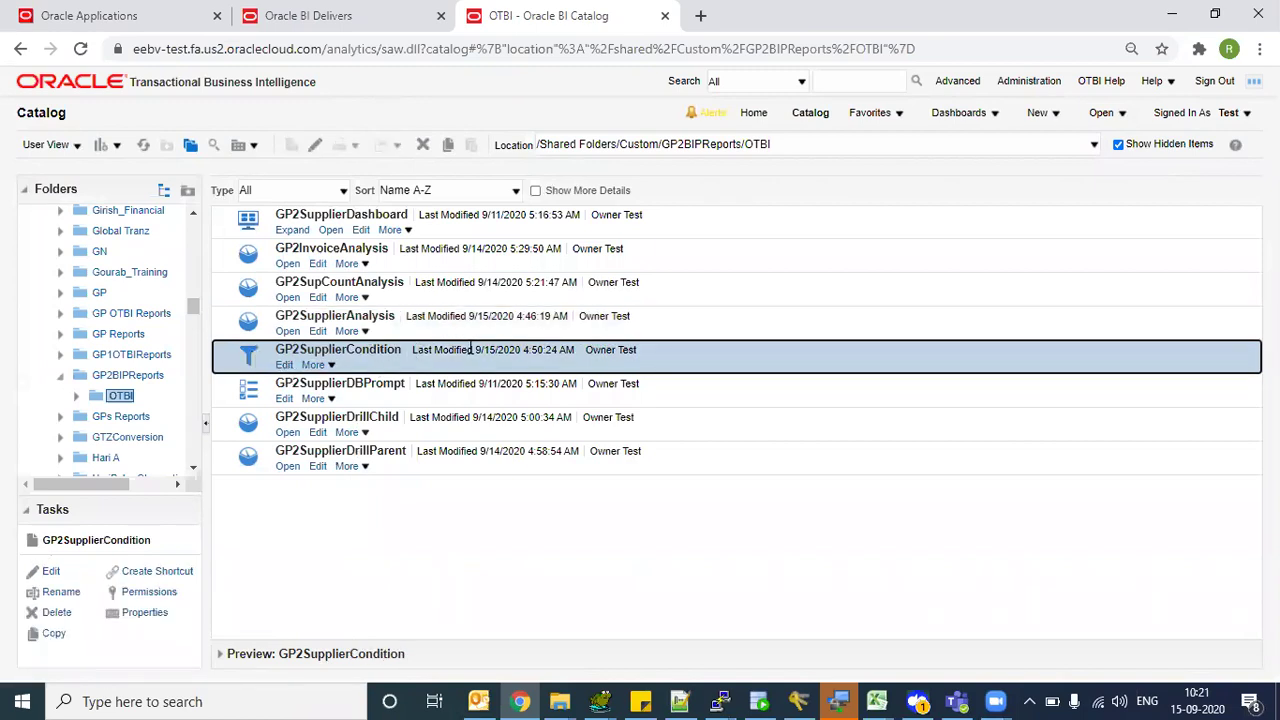
key(ctrl+shift+Tab)
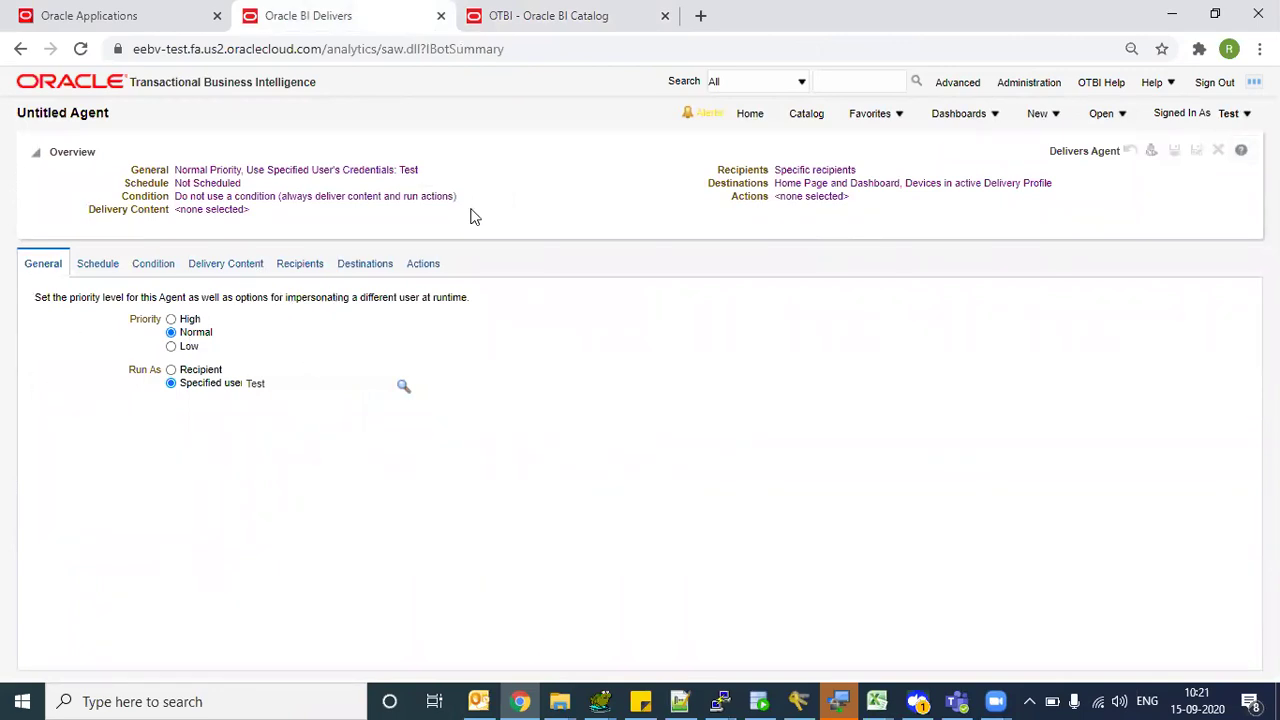
- Leave the agent running as the specified user and show its Schedule settings (frequency Never)
click(1037, 113)
click(171, 369)
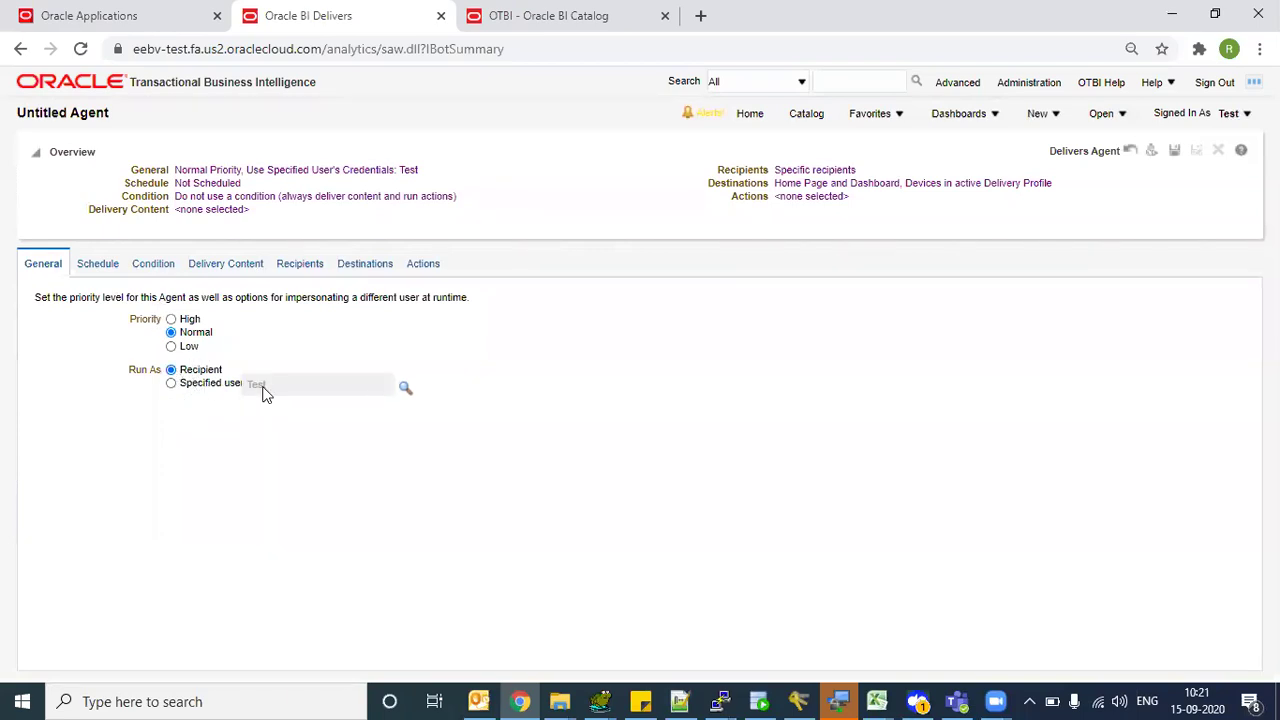
click(171, 383)
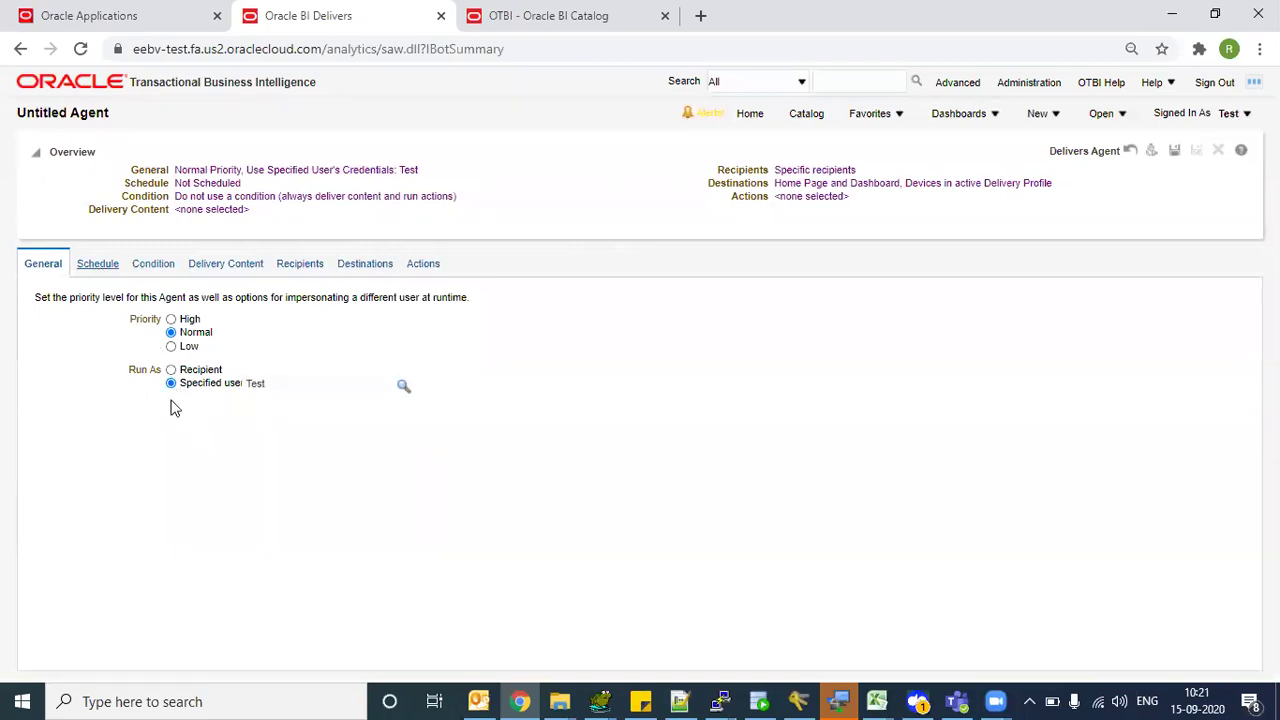
click(96, 265)
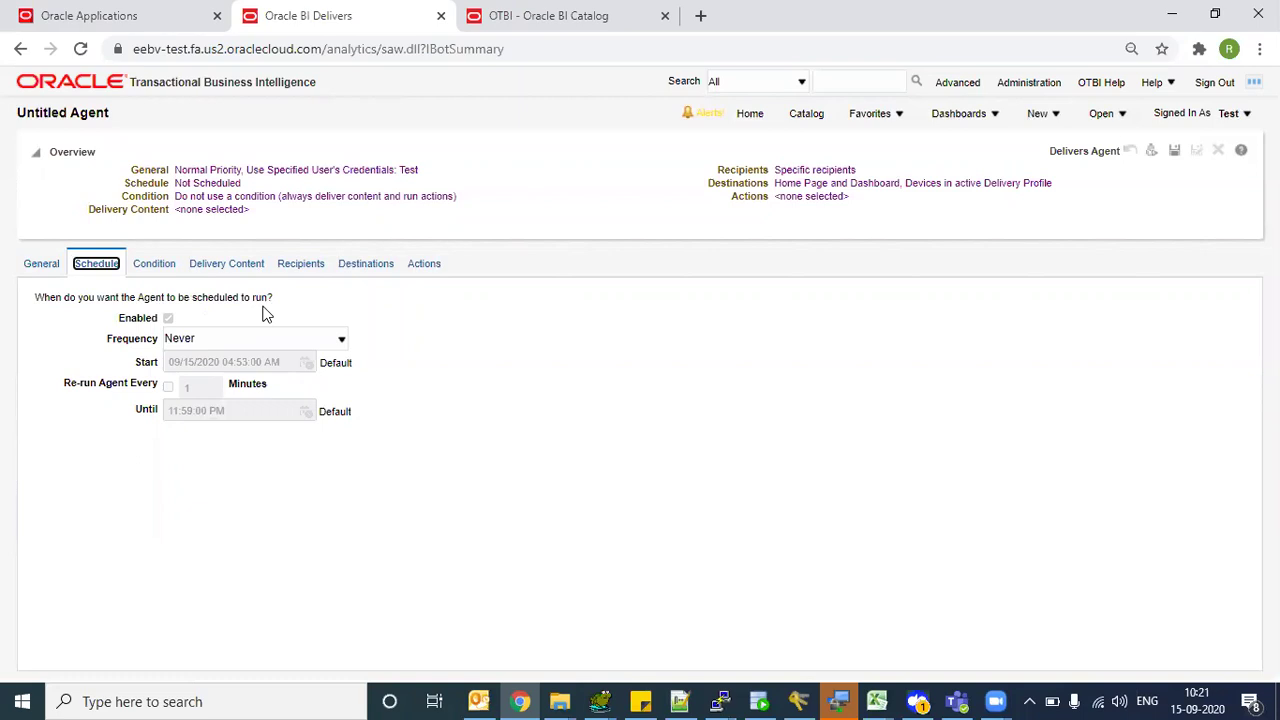
- Try the Once run frequency, then return the agent's frequency to Never
click(266, 338)
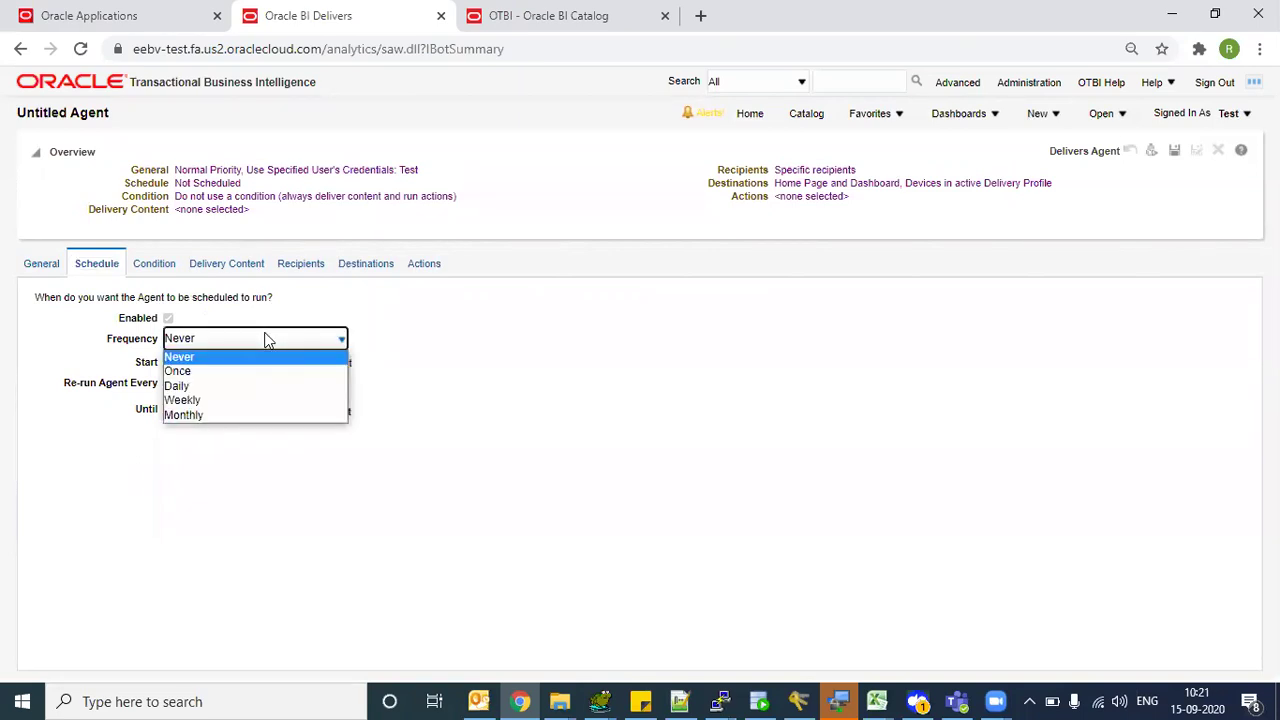
click(223, 372)
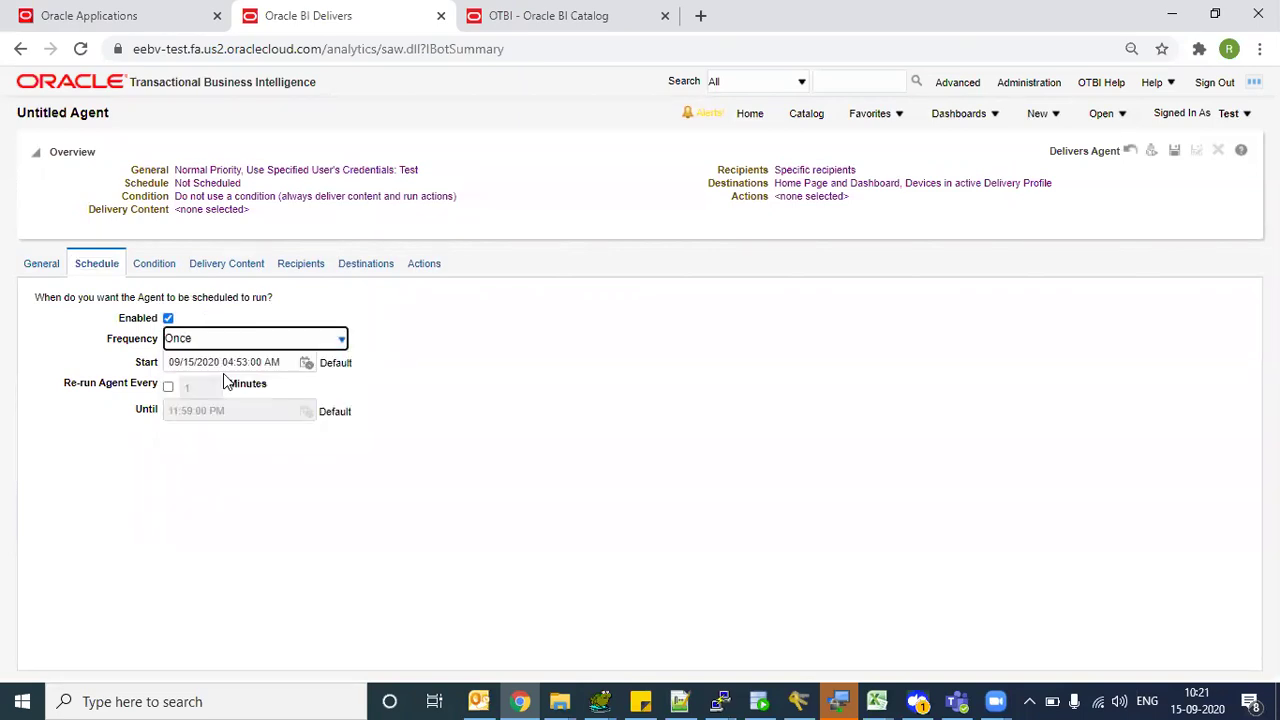
click(296, 341)
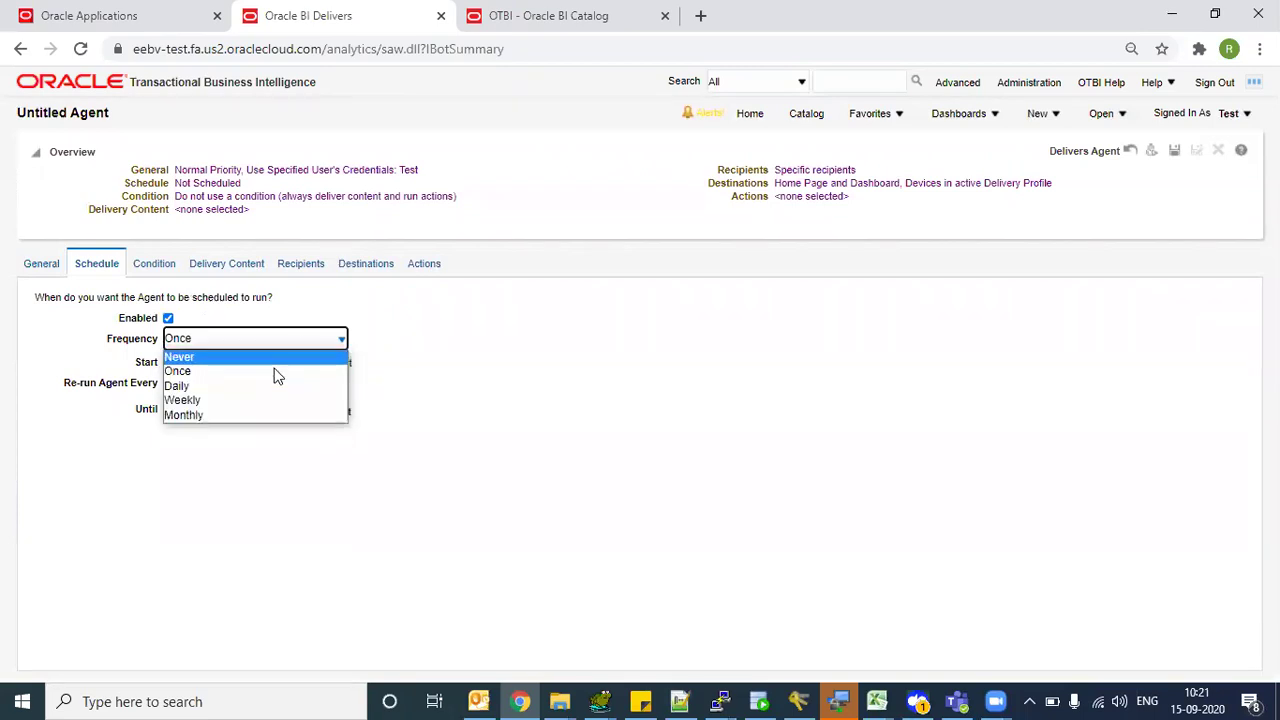
click(266, 358)
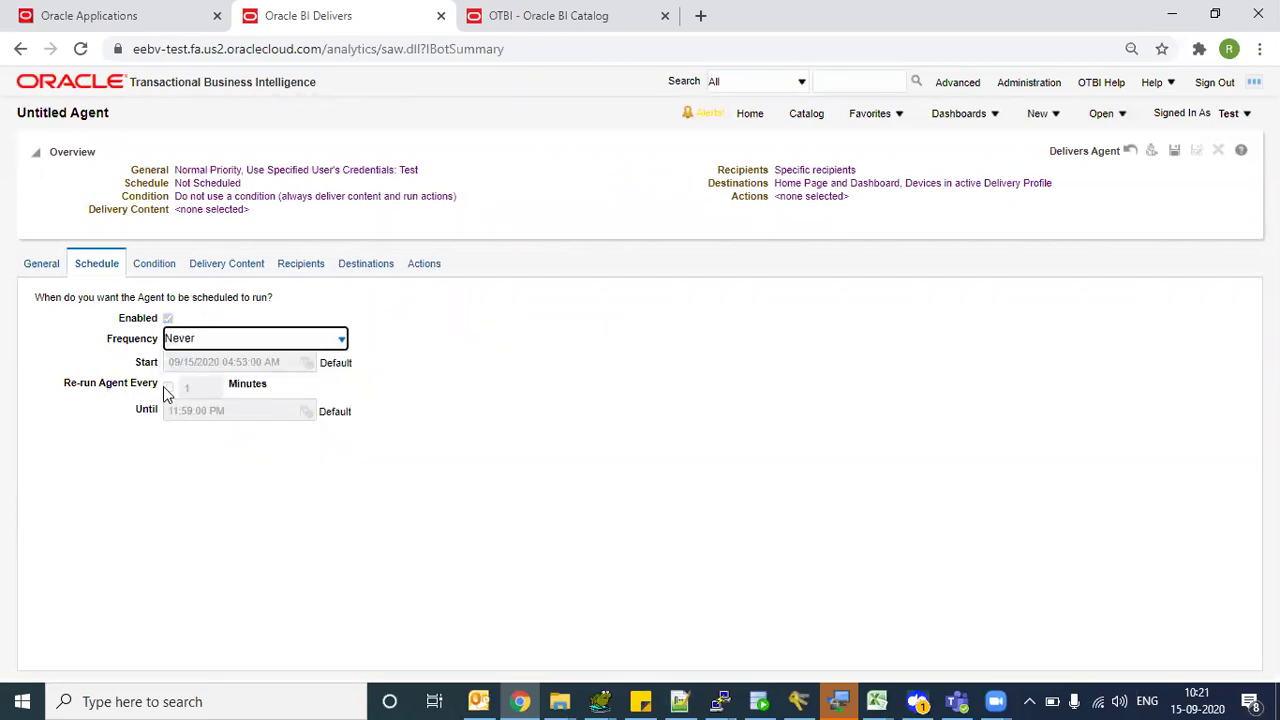
- Try Daily with a 10-minute re-run, revert Frequency to Never, and show the Condition settings
click(308, 343)
click(237, 386)
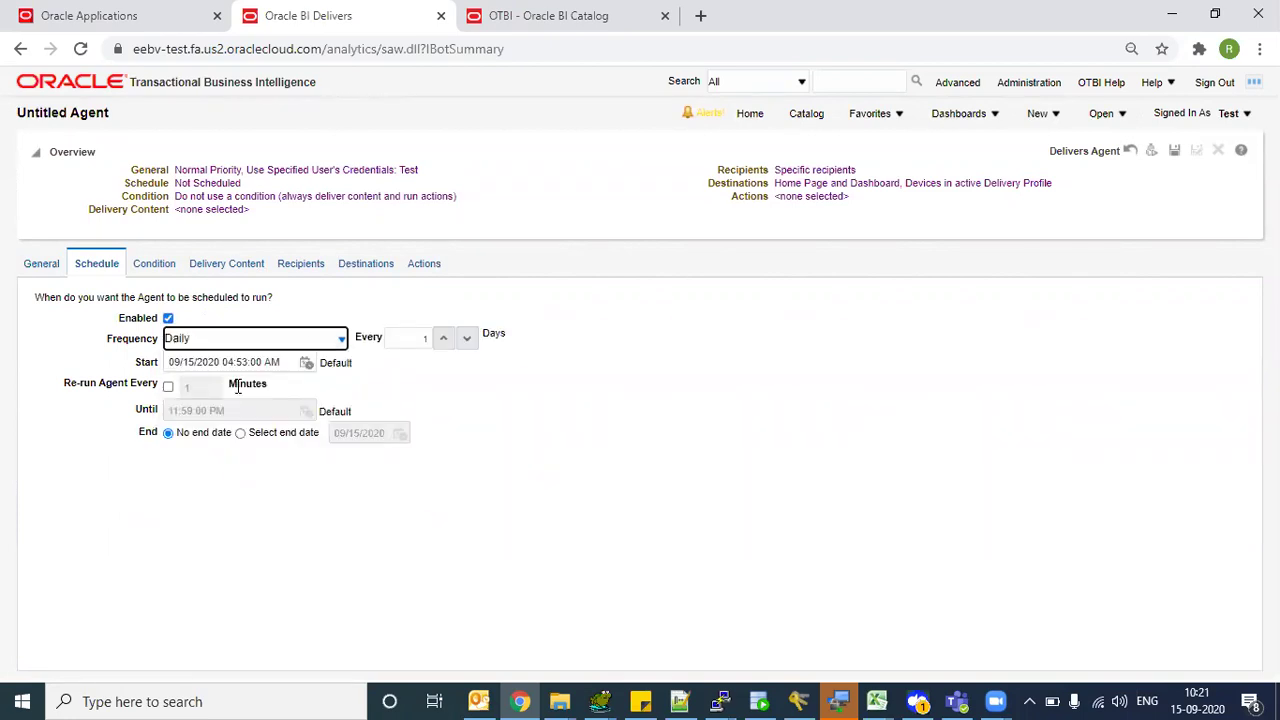
click(169, 388)
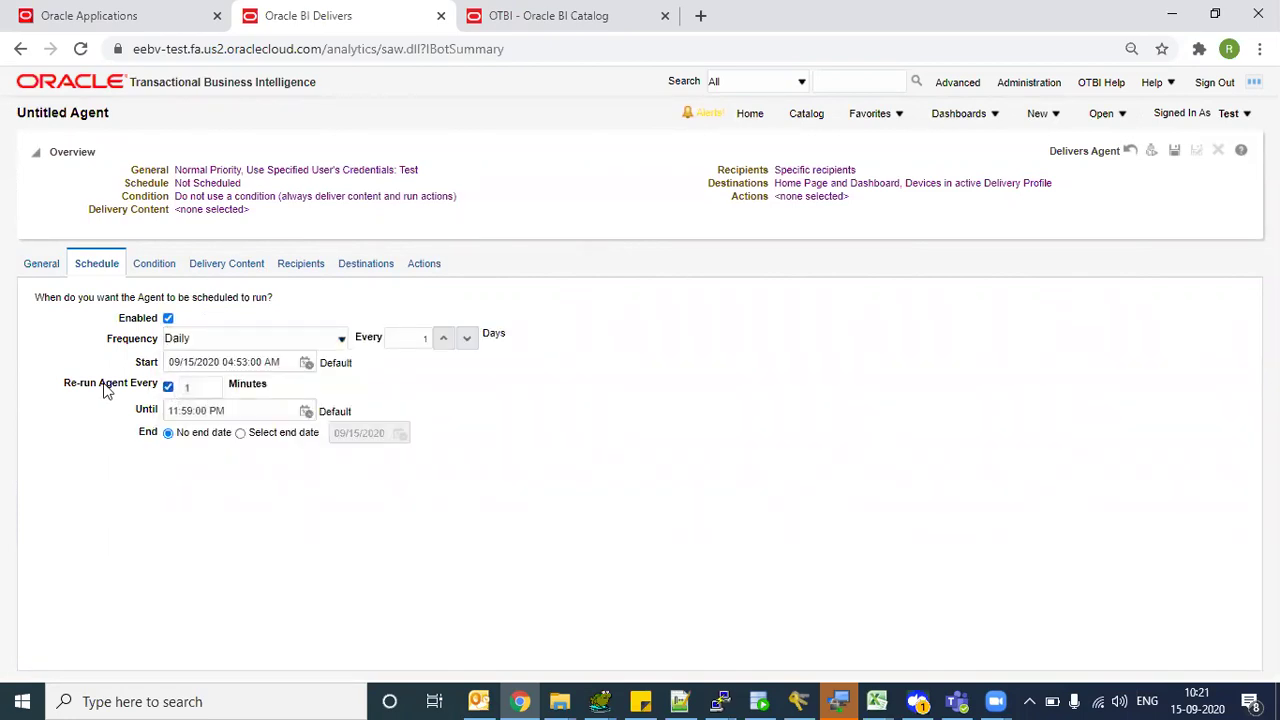
double_click(206, 389)
key(Tab)
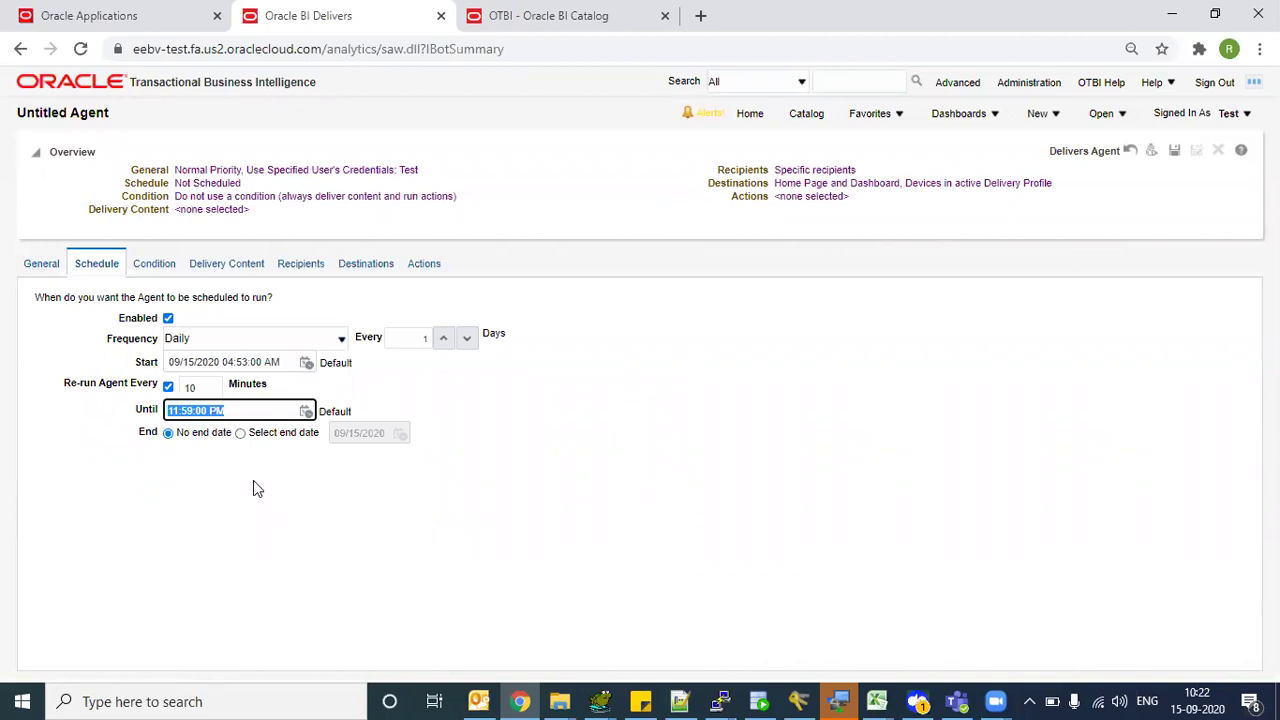
click(280, 345)
click(250, 354)
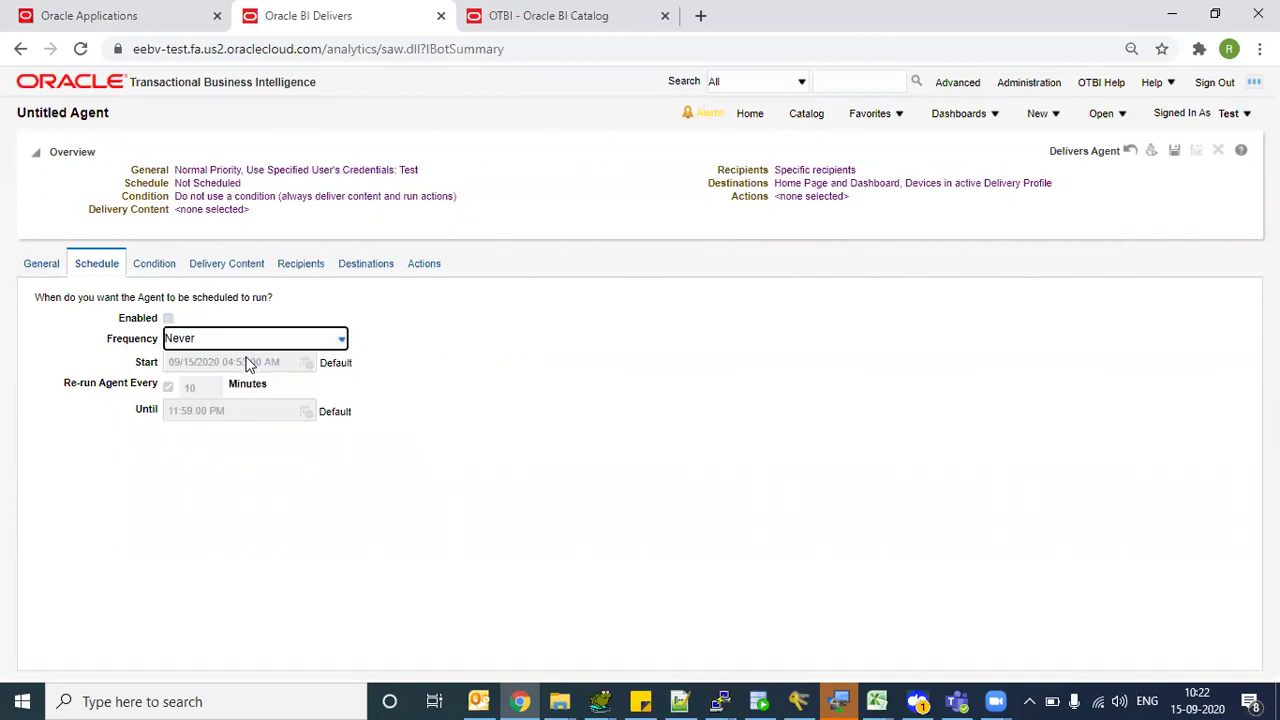
click(250, 296)
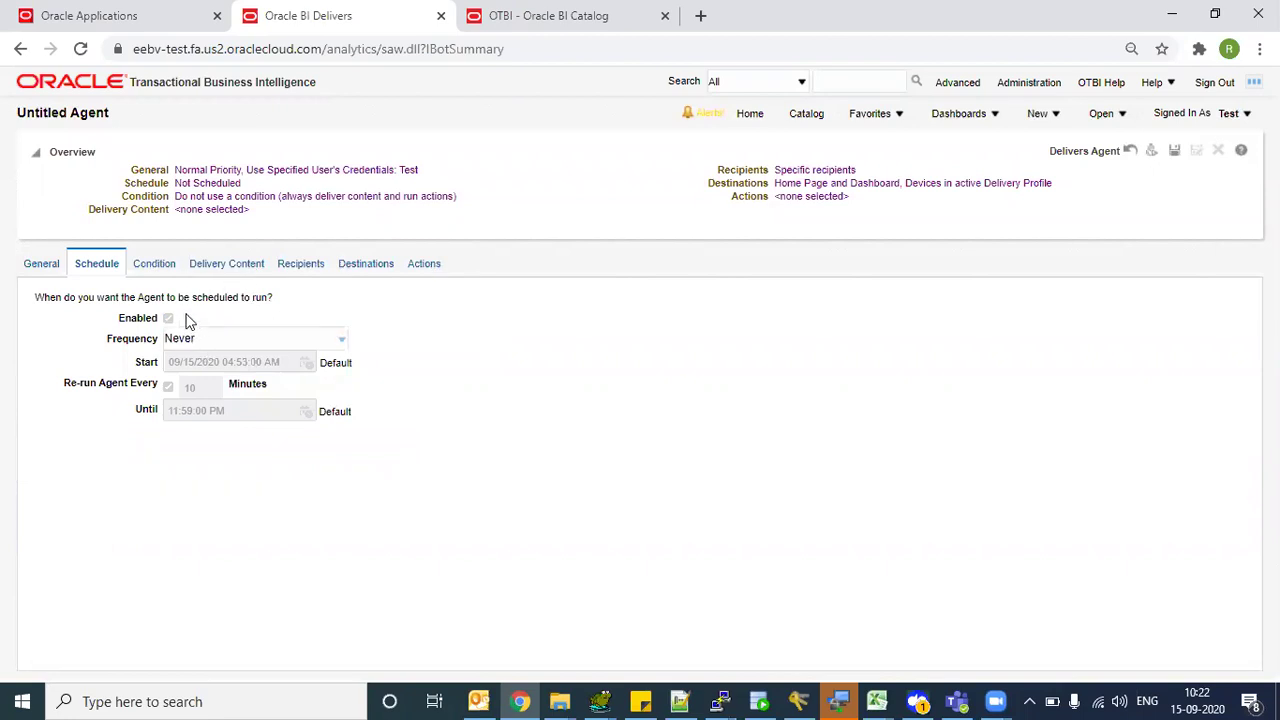
click(153, 266)
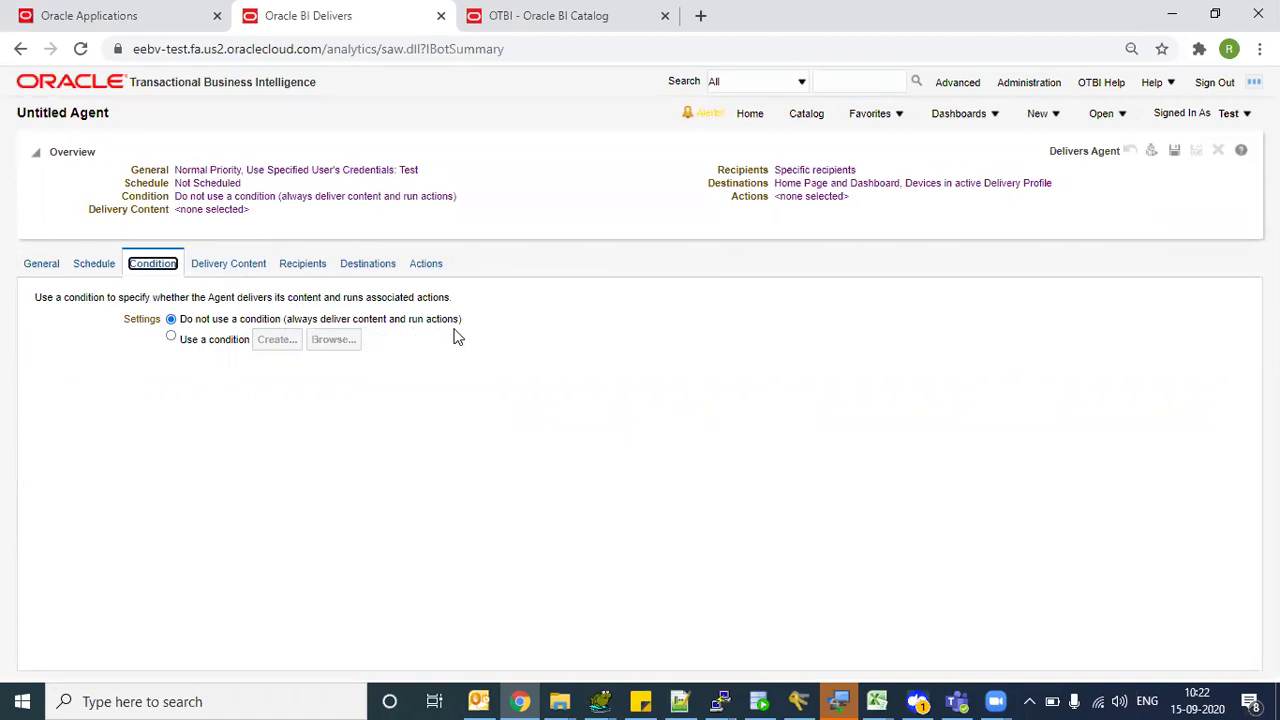
- Choose Use a condition and browse to Shared Folders/Custom/GP2BIPReports/OTBI
click(172, 339)
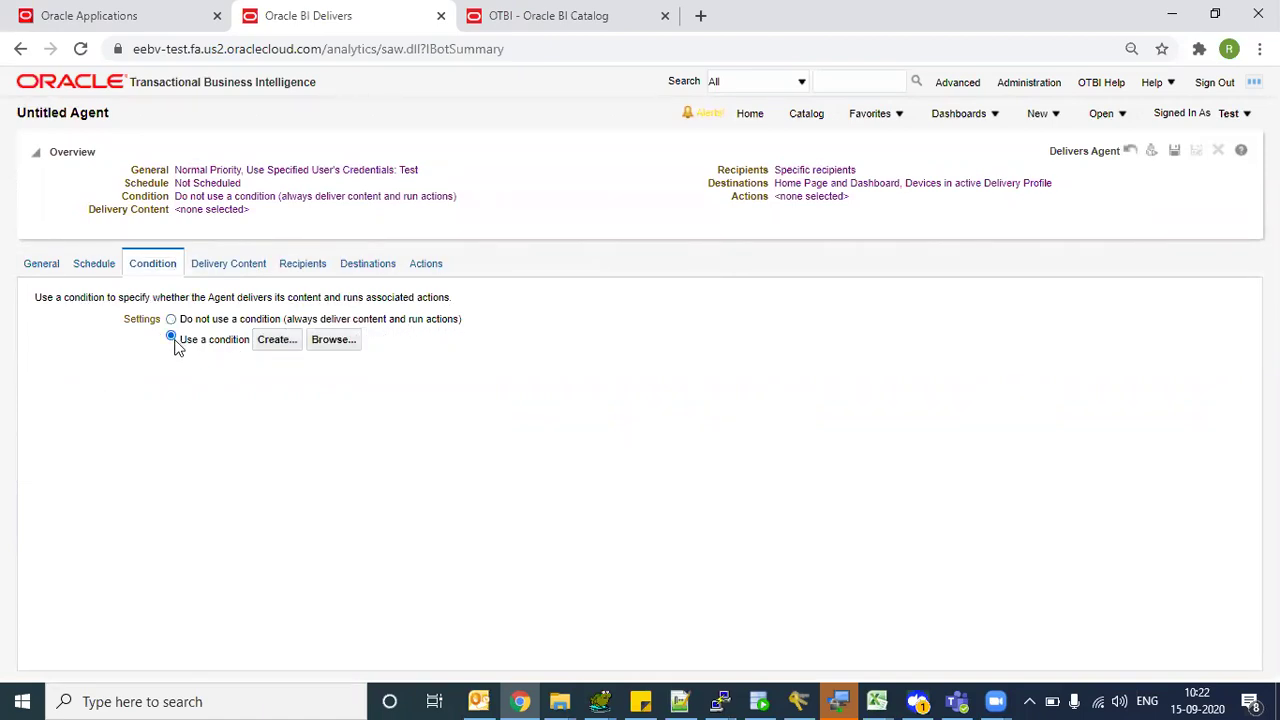
click(346, 340)
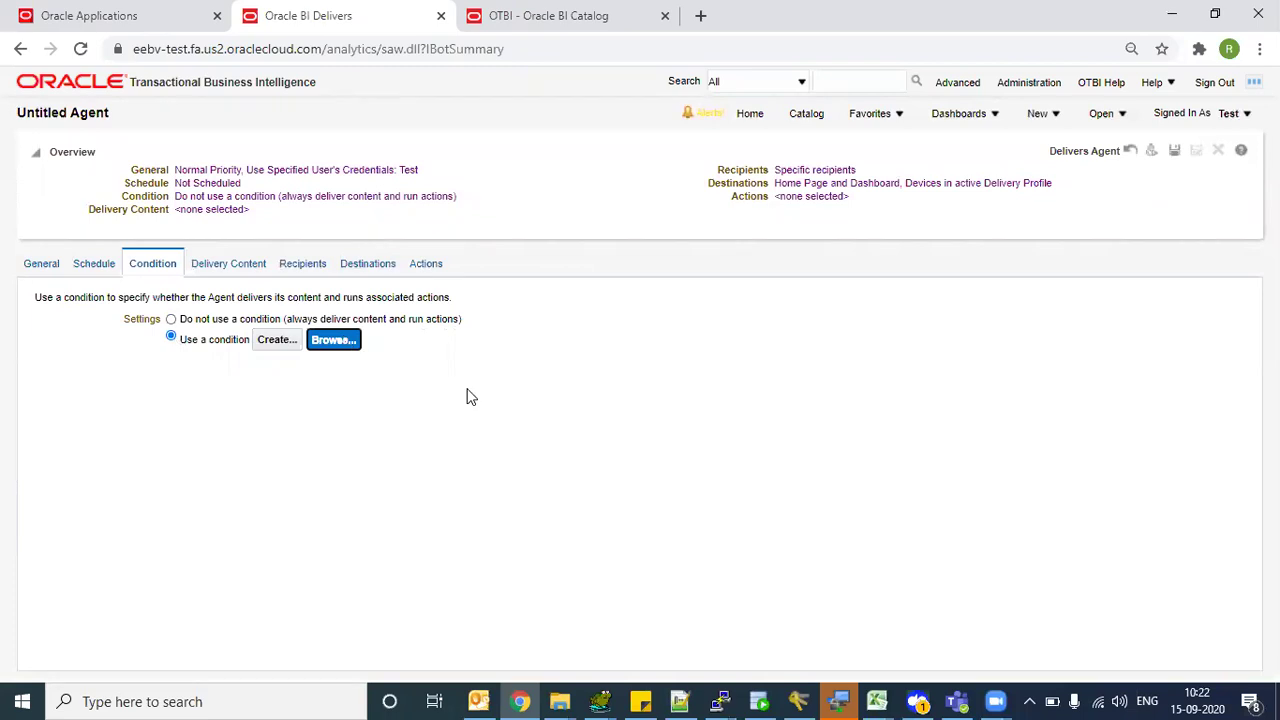
click(430, 280)
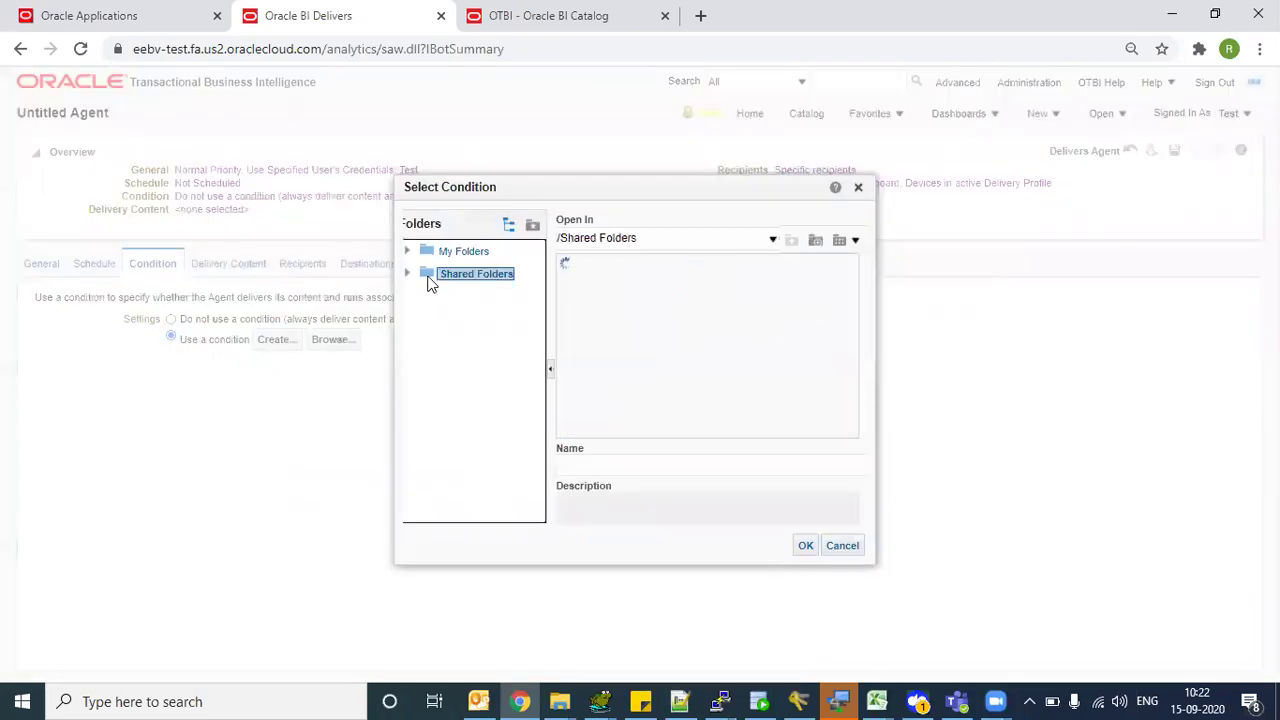
drag(603, 428, 549, 410)
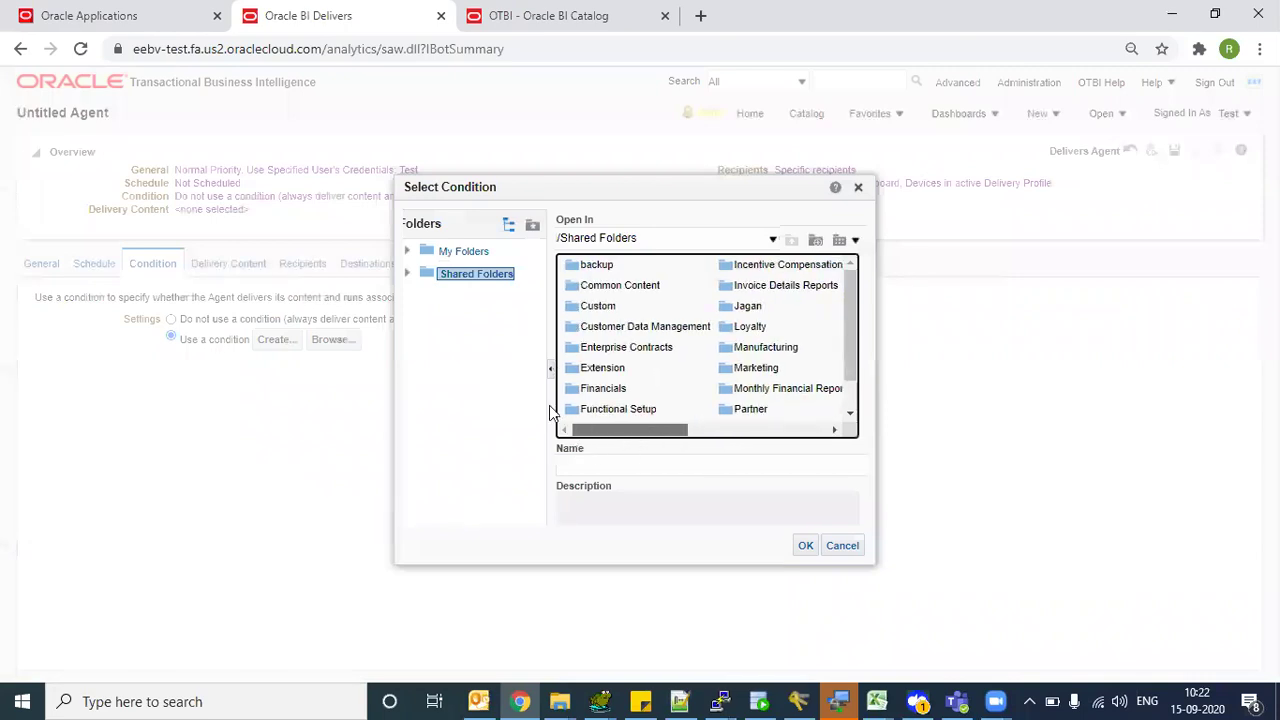
click(574, 306)
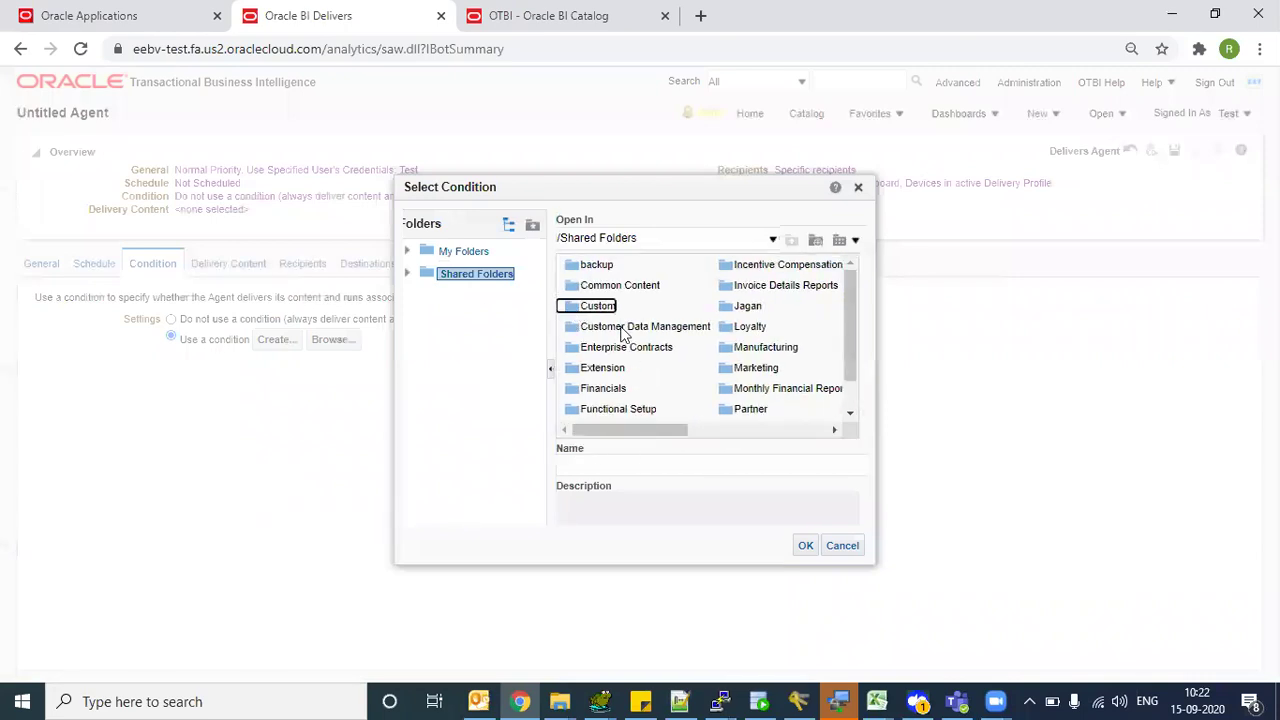
drag(579, 431, 667, 431)
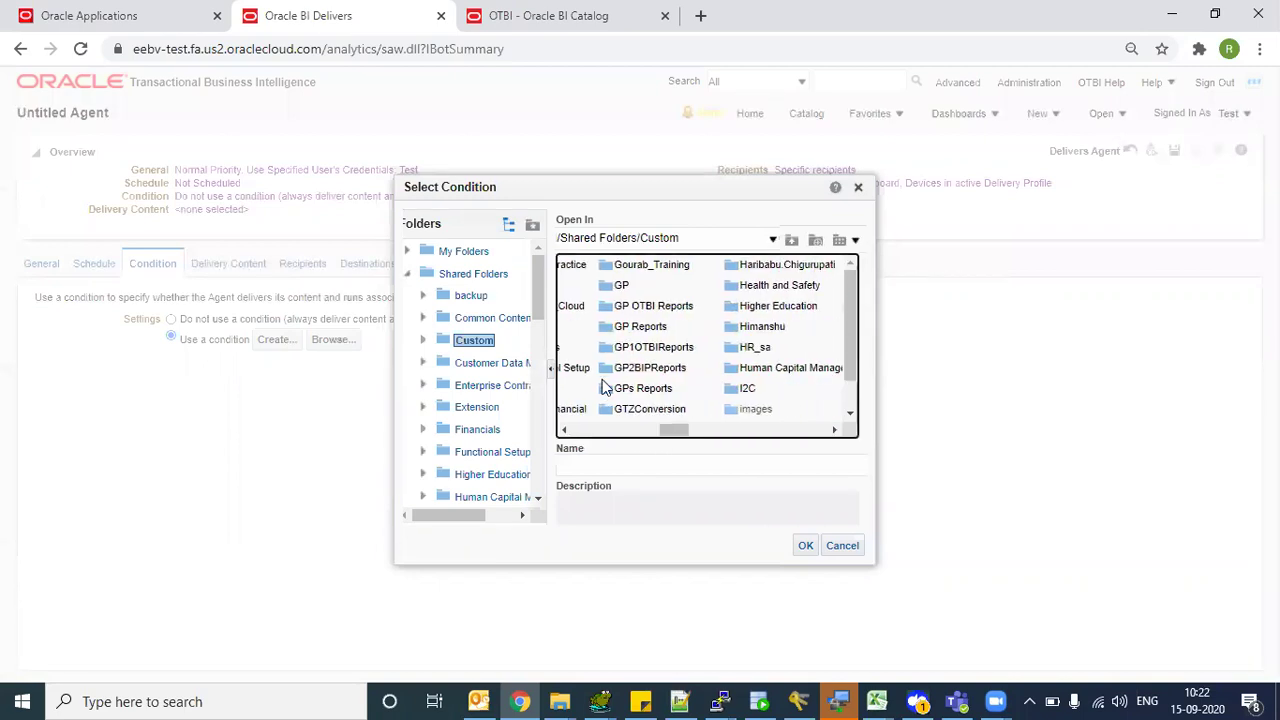
click(606, 368)
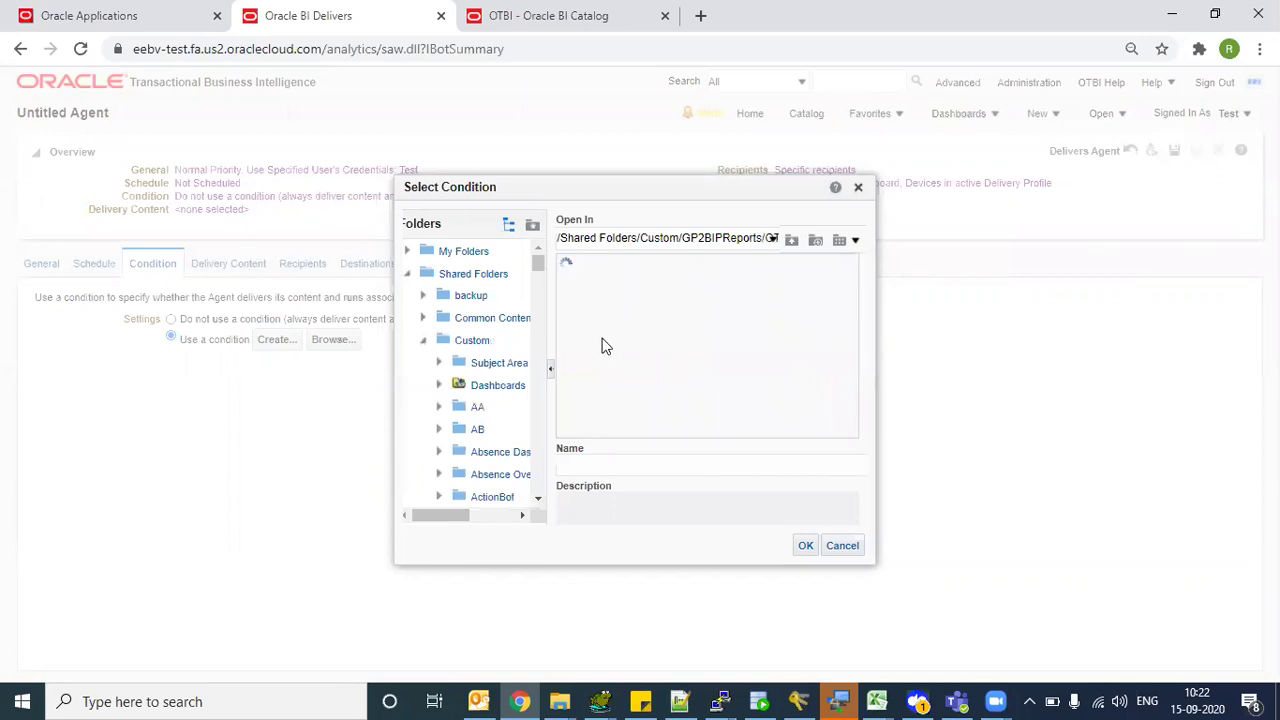
- Select GP2SupplierCondition and accept its Supplier Number parameter in Customize Condition
click(628, 285)
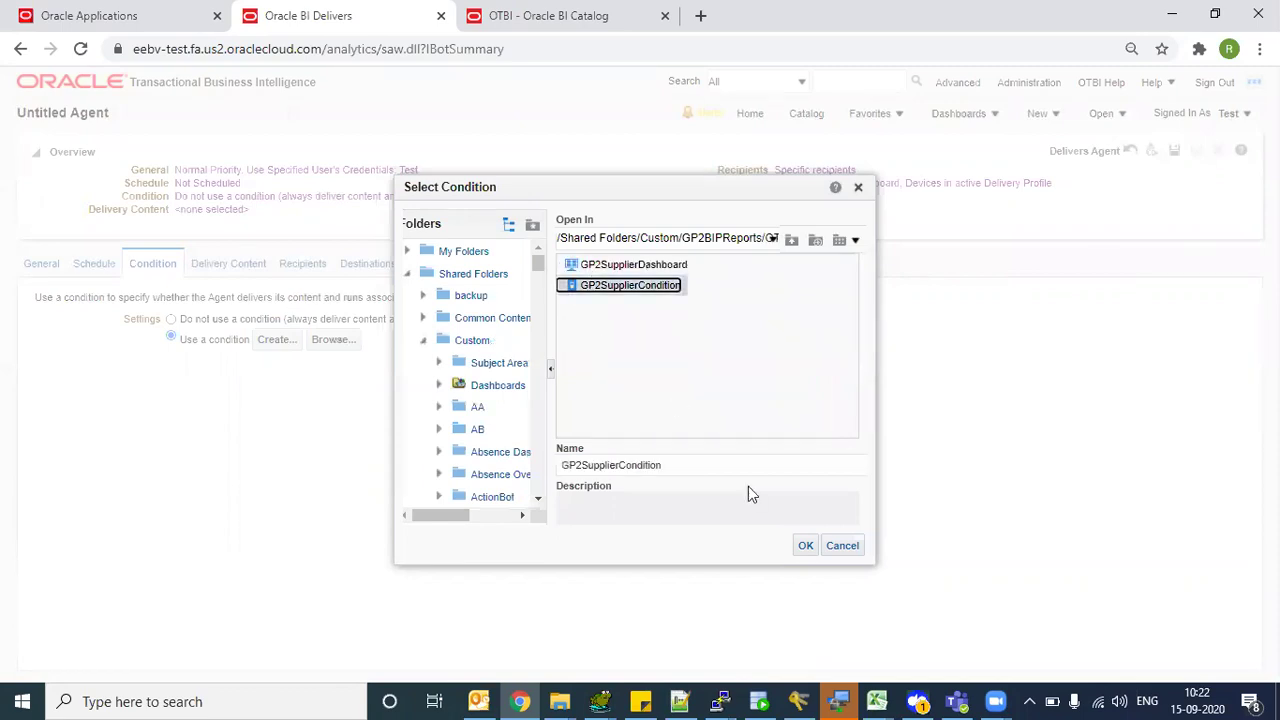
click(800, 545)
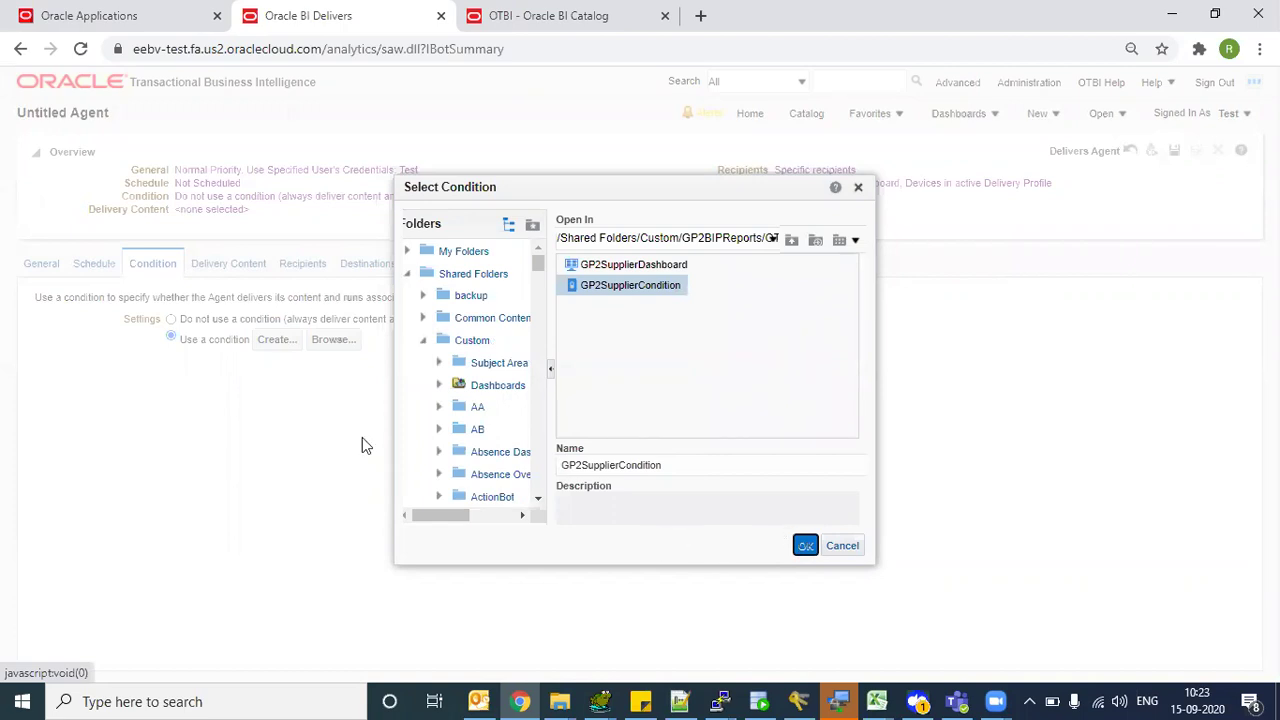
key(Return)
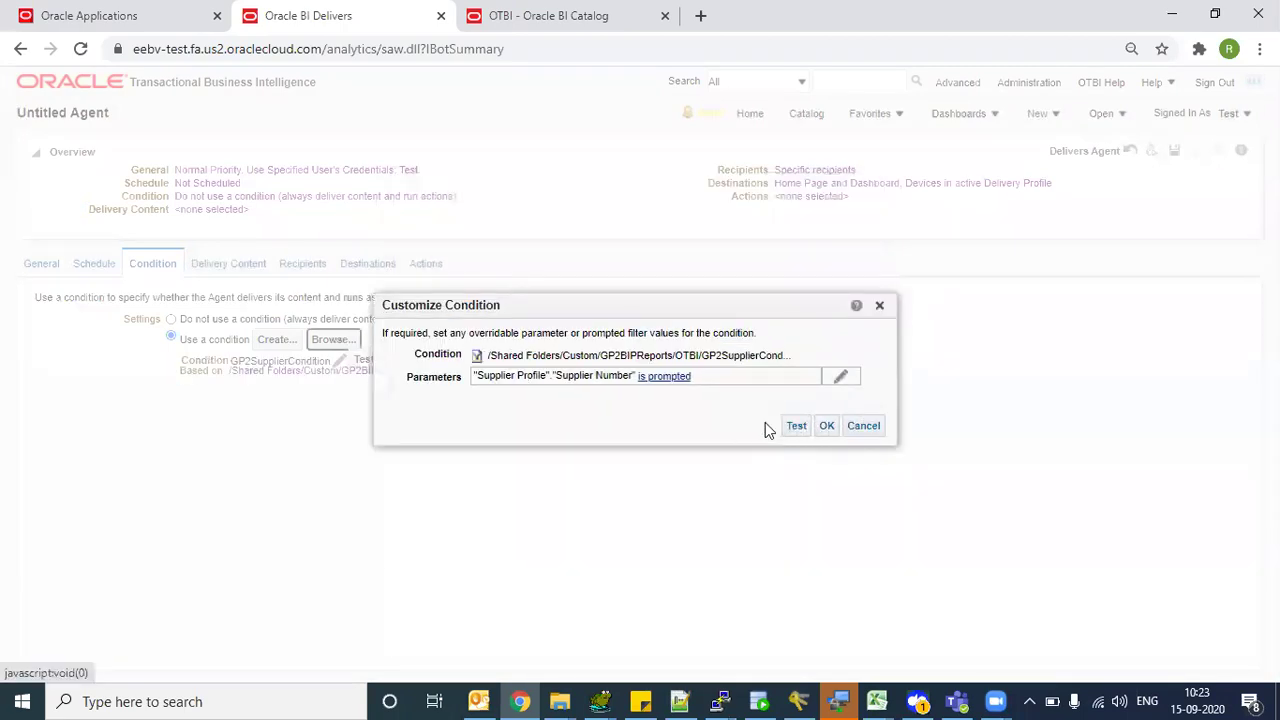
click(828, 427)
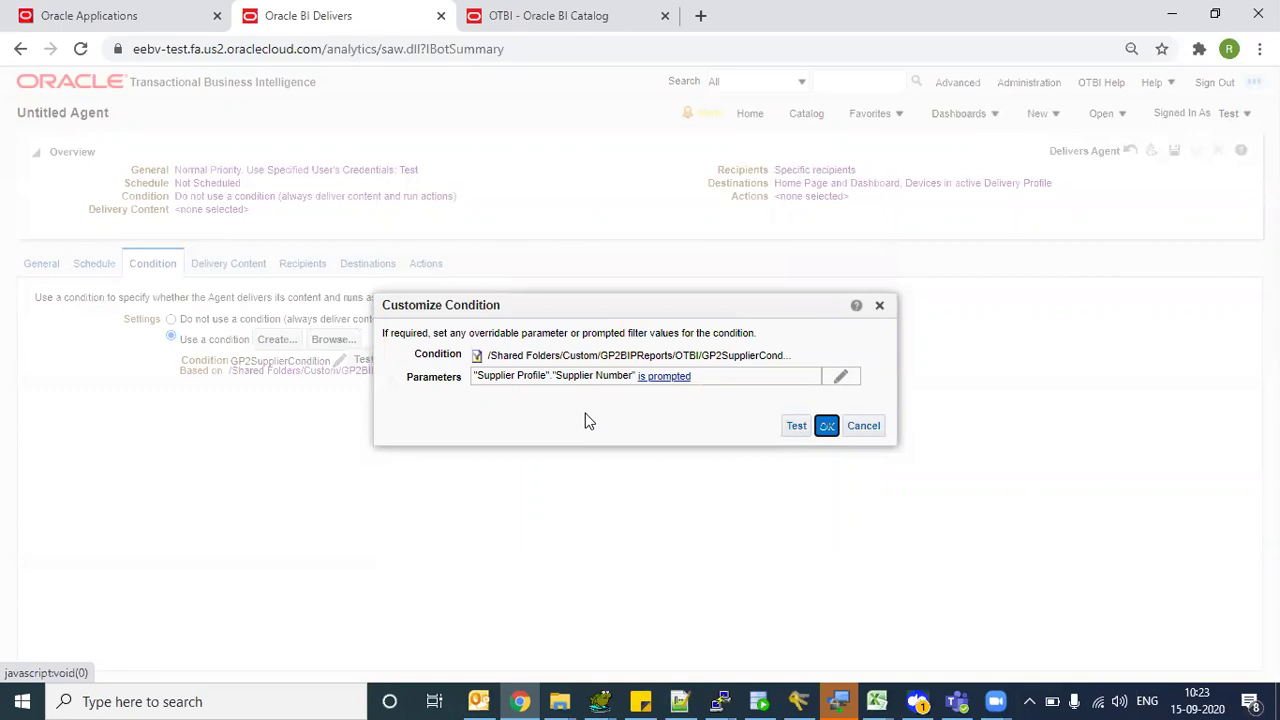
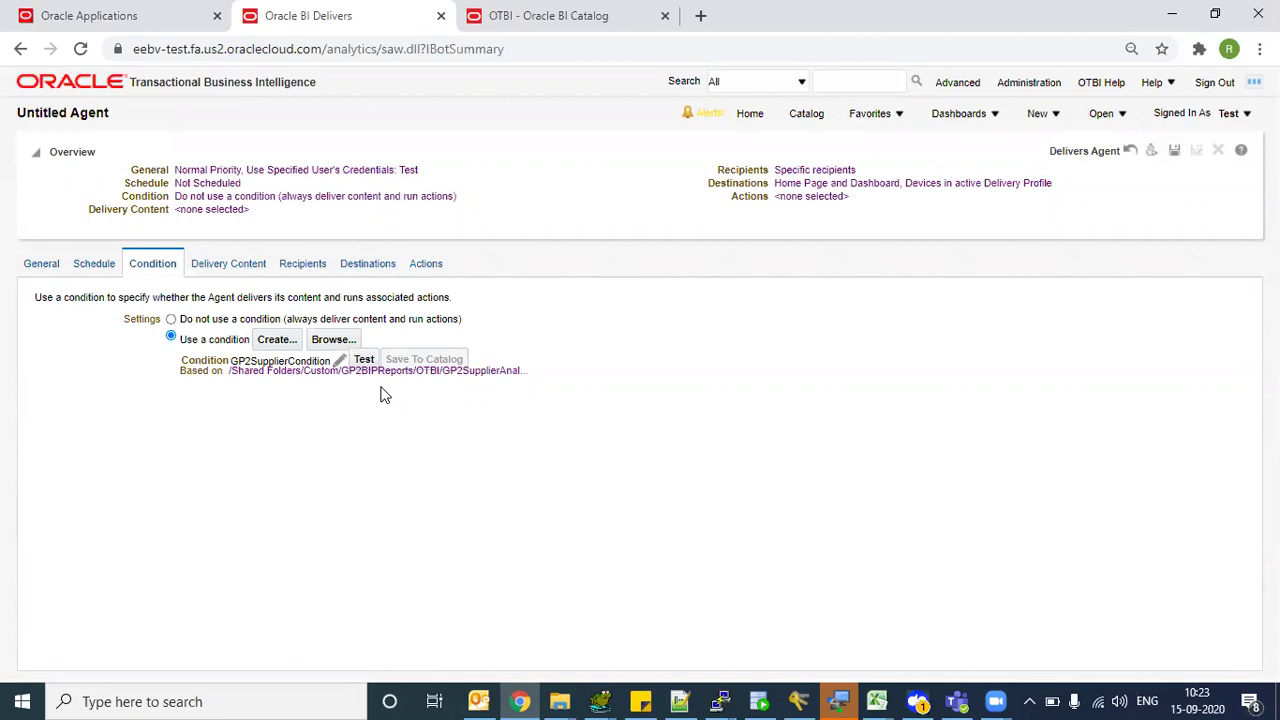
- Set the agent's delivery subject to 'Supplier Details'
click(228, 263)
click(223, 270)
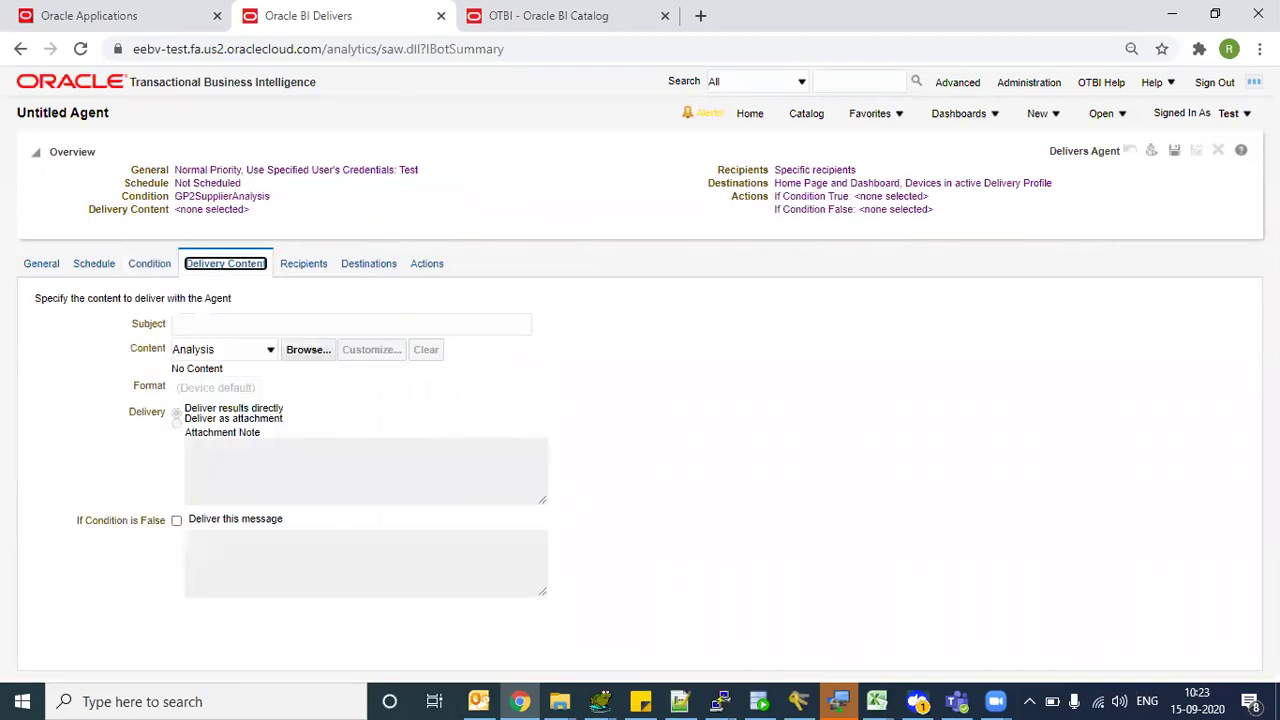
click(350, 325)
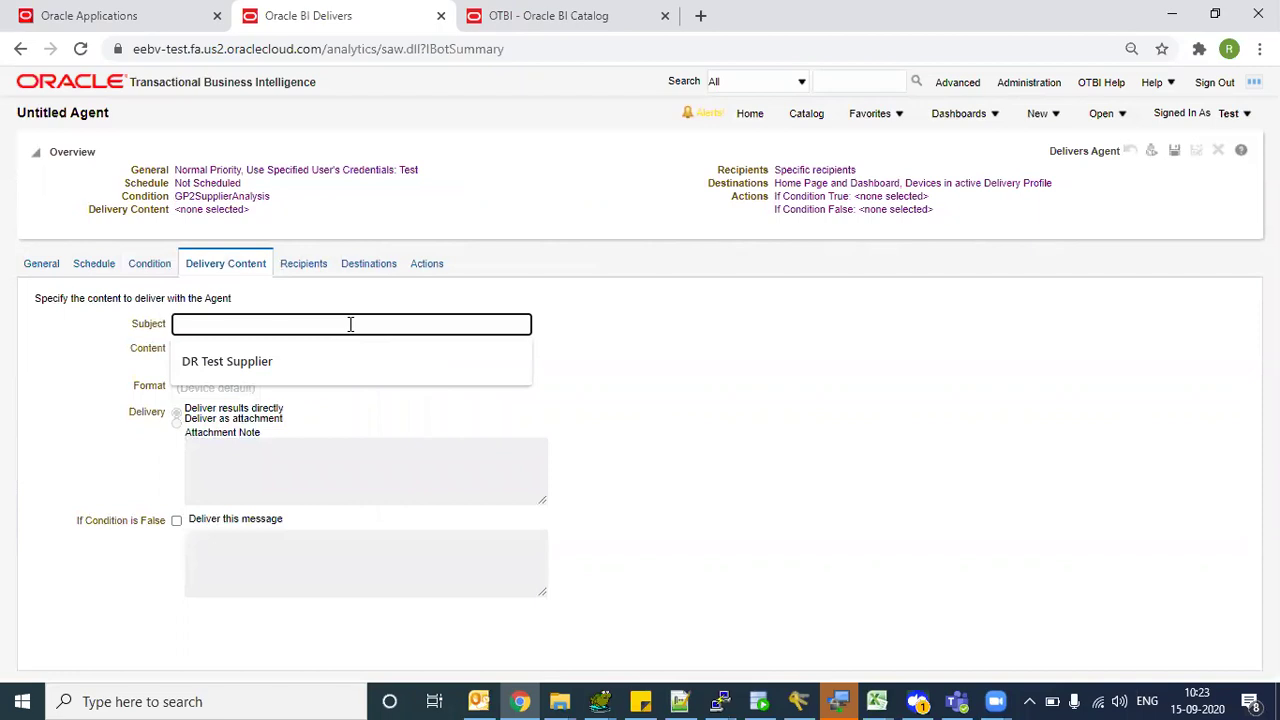
text(Supplier Details)
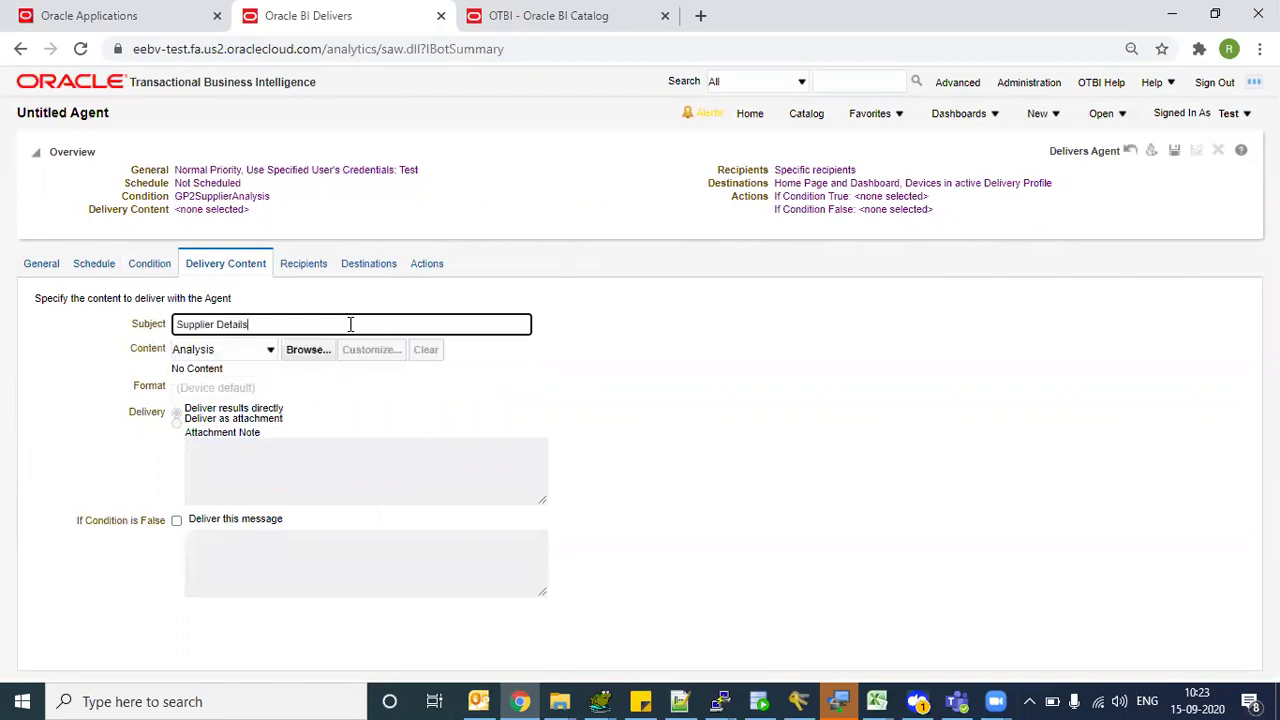
key(Tab)
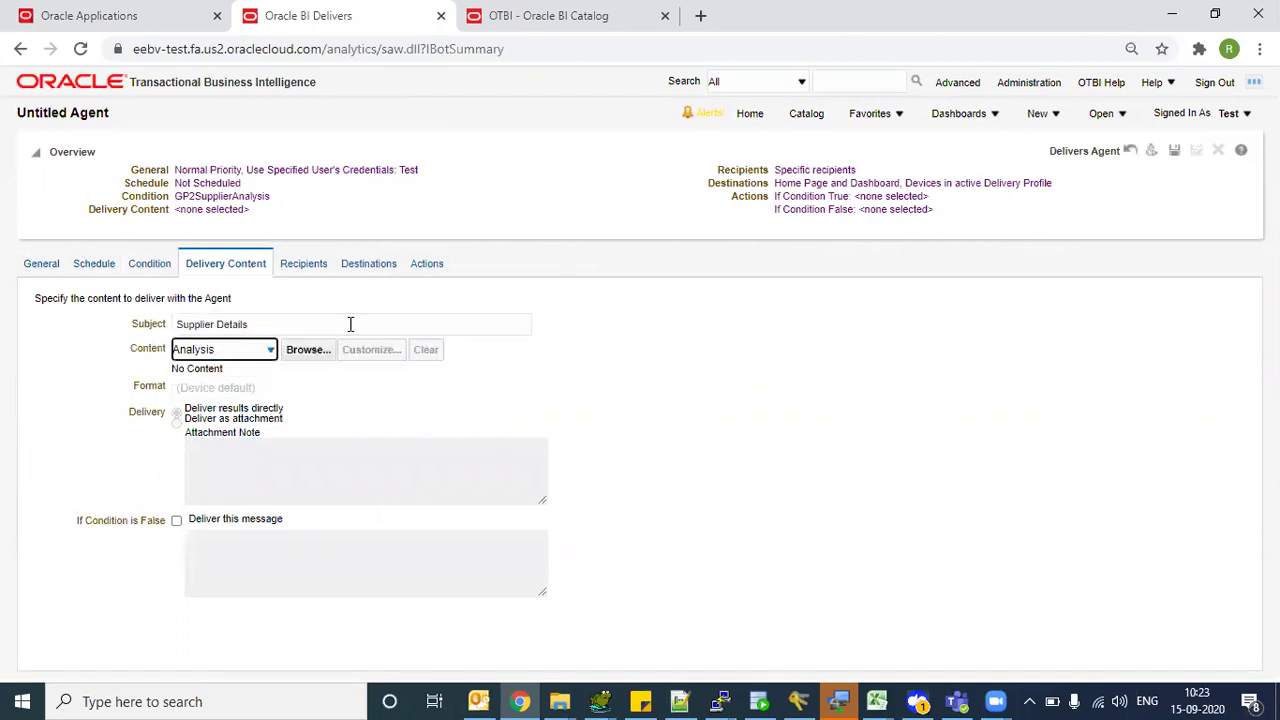
- Keep Analysis as the content type and browse for the analysis to deliver
click(251, 351)
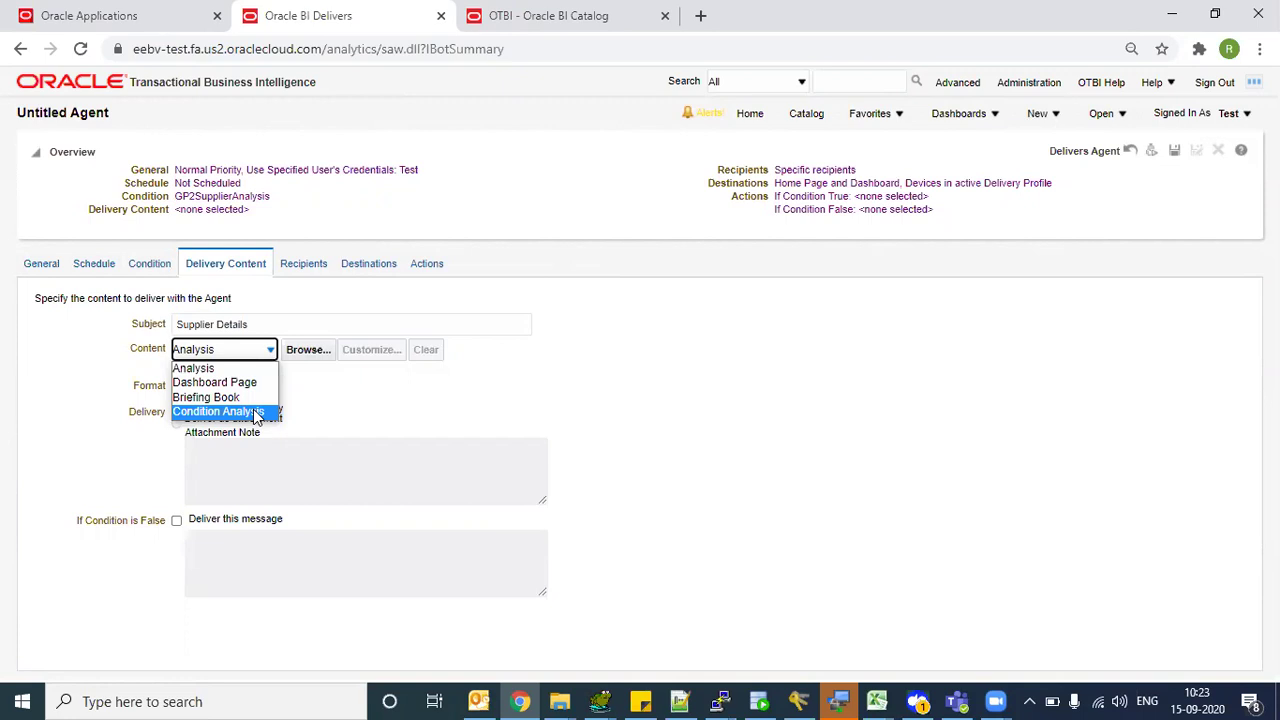
click(200, 368)
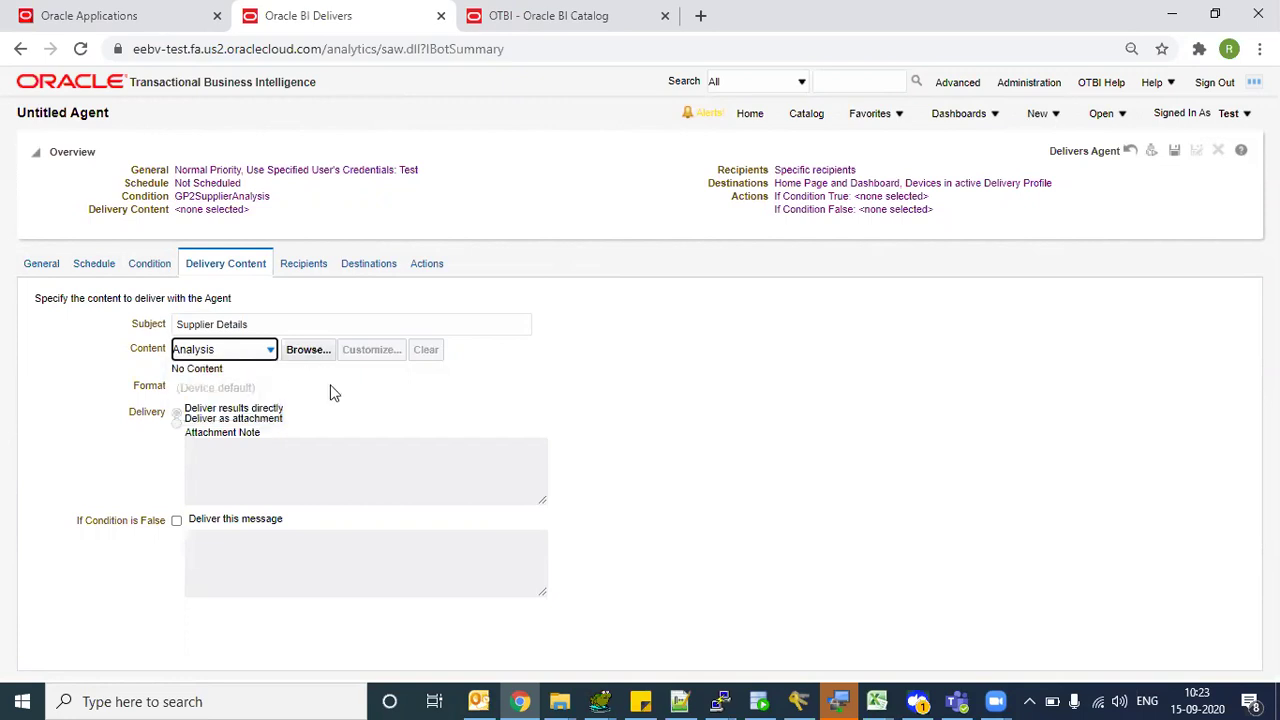
click(305, 351)
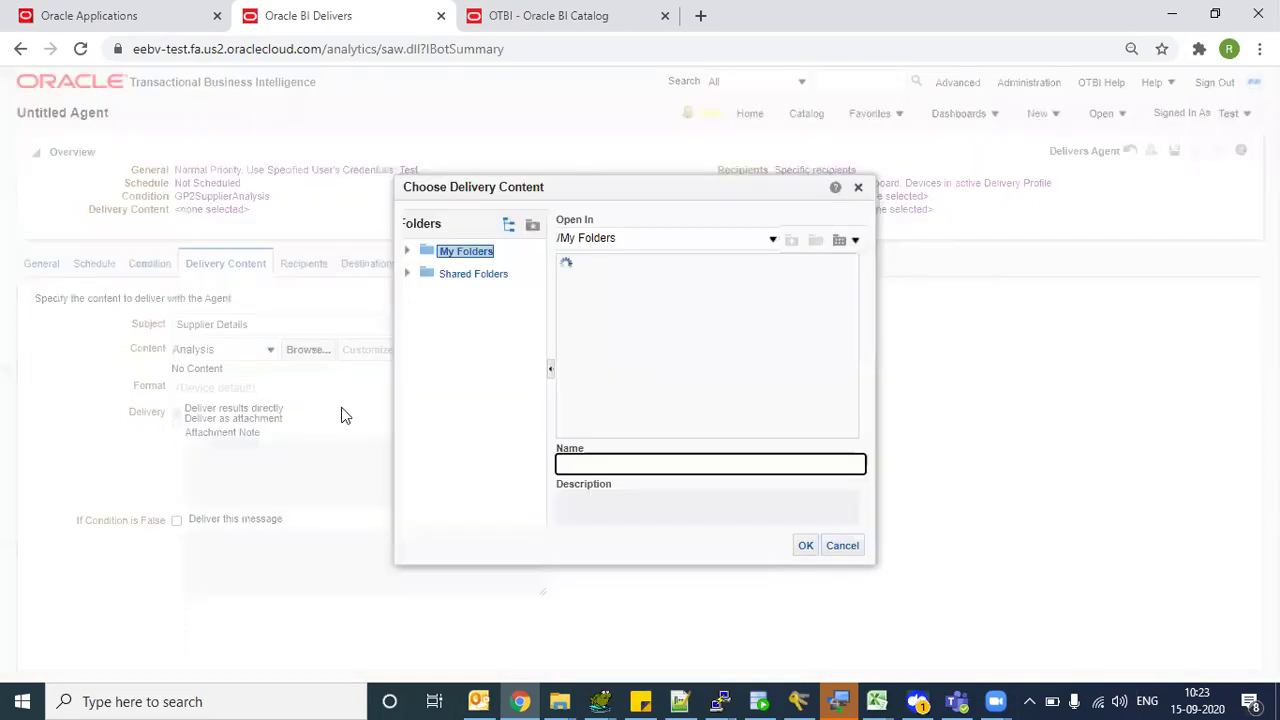
- Choose GP2InvoiceAnalysis from Shared Folders > Custom > GP2BIPReports > OTBI as the delivered content
click(430, 276)
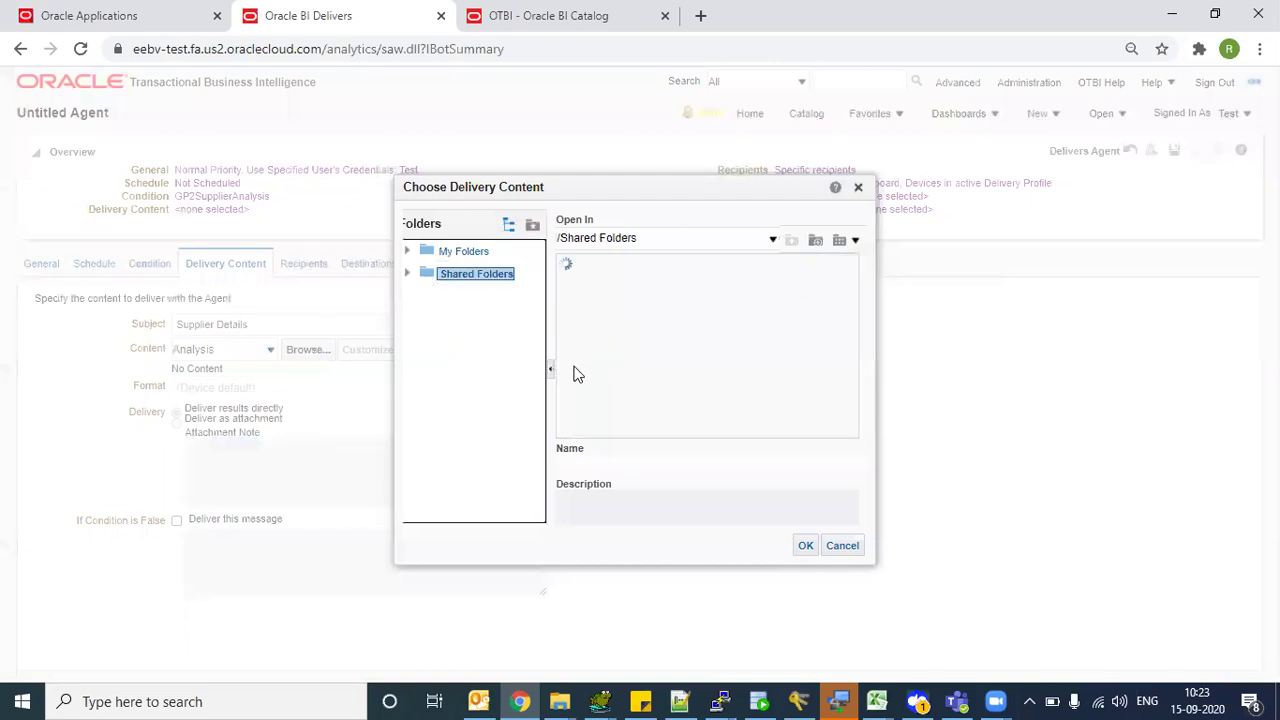
click(582, 307)
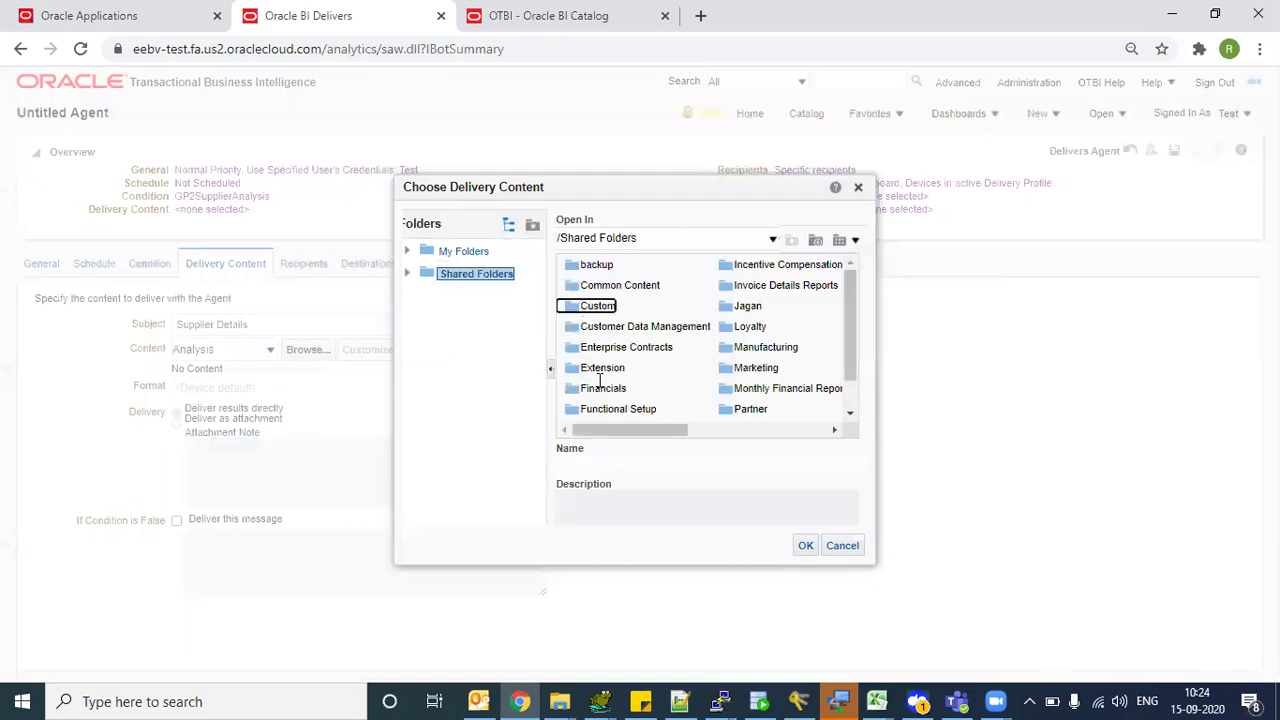
drag(588, 431, 622, 430)
double_click(730, 368)
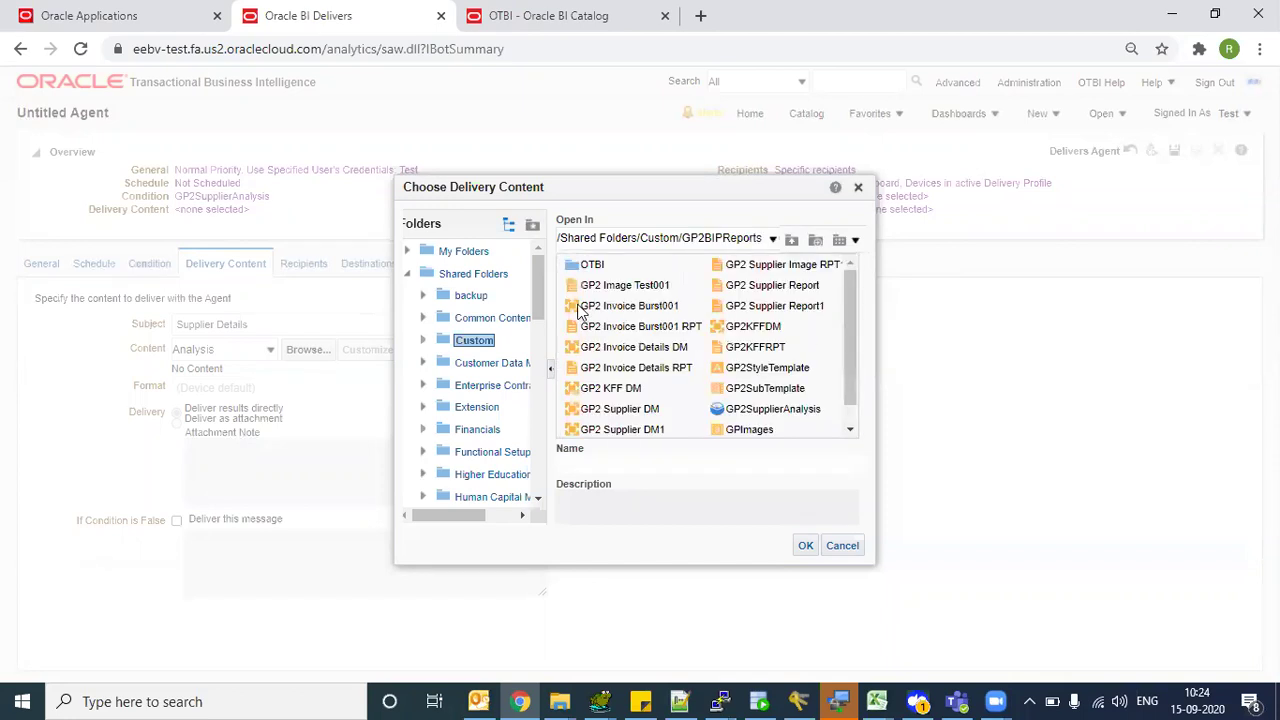
click(576, 267)
double_click(576, 267)
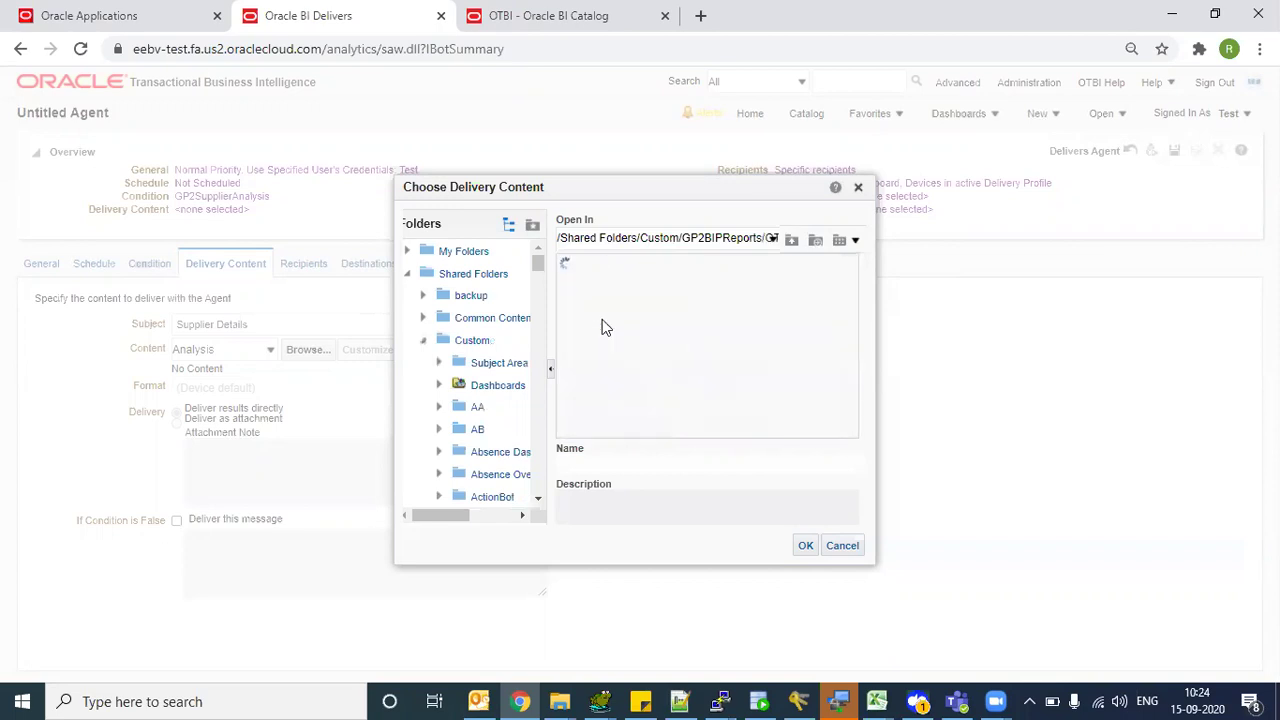
click(618, 265)
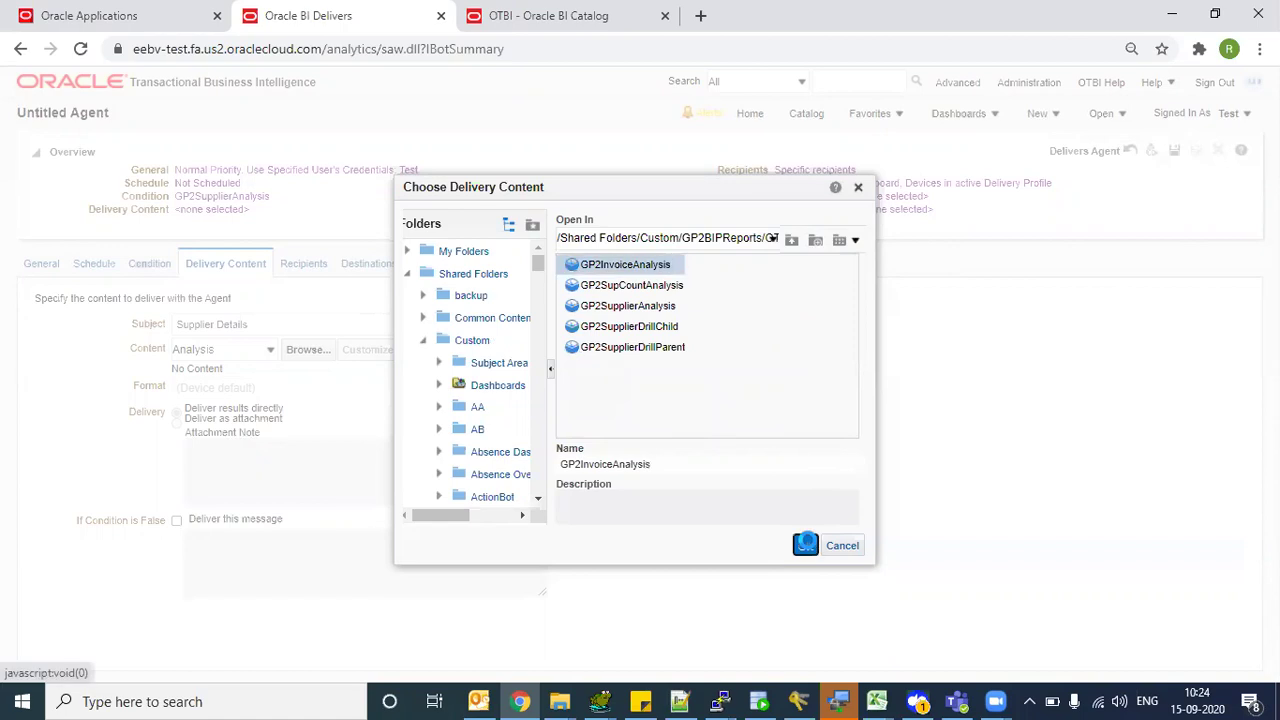
click(805, 545)
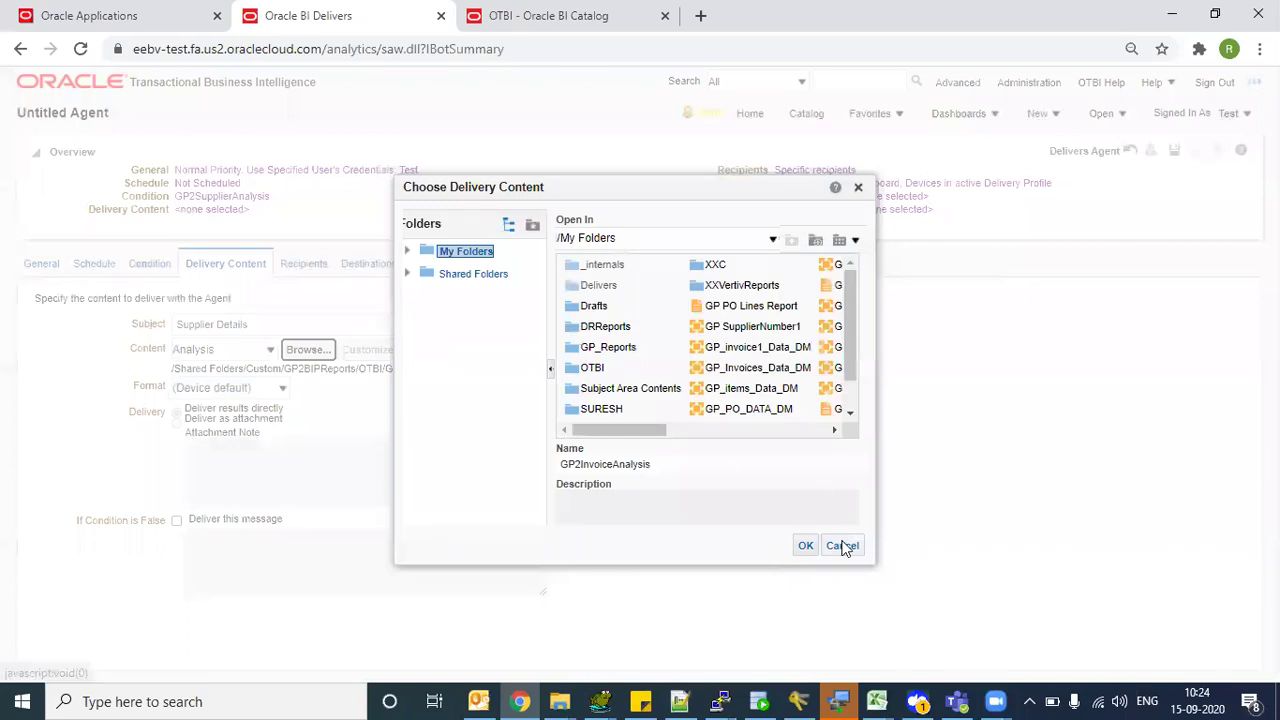
click(843, 544)
drag(385, 369, 474, 386)
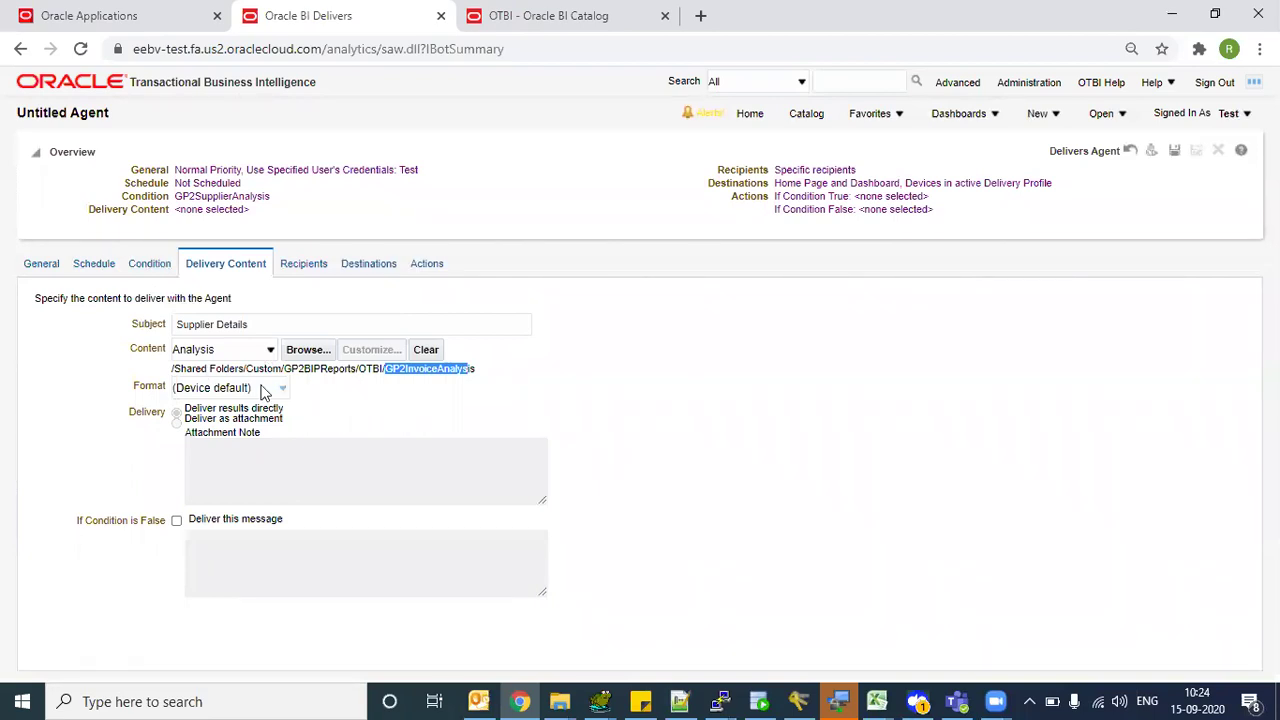
- Set the delivery format to Excel 2007+
click(358, 370)
drag(303, 370, 466, 371)
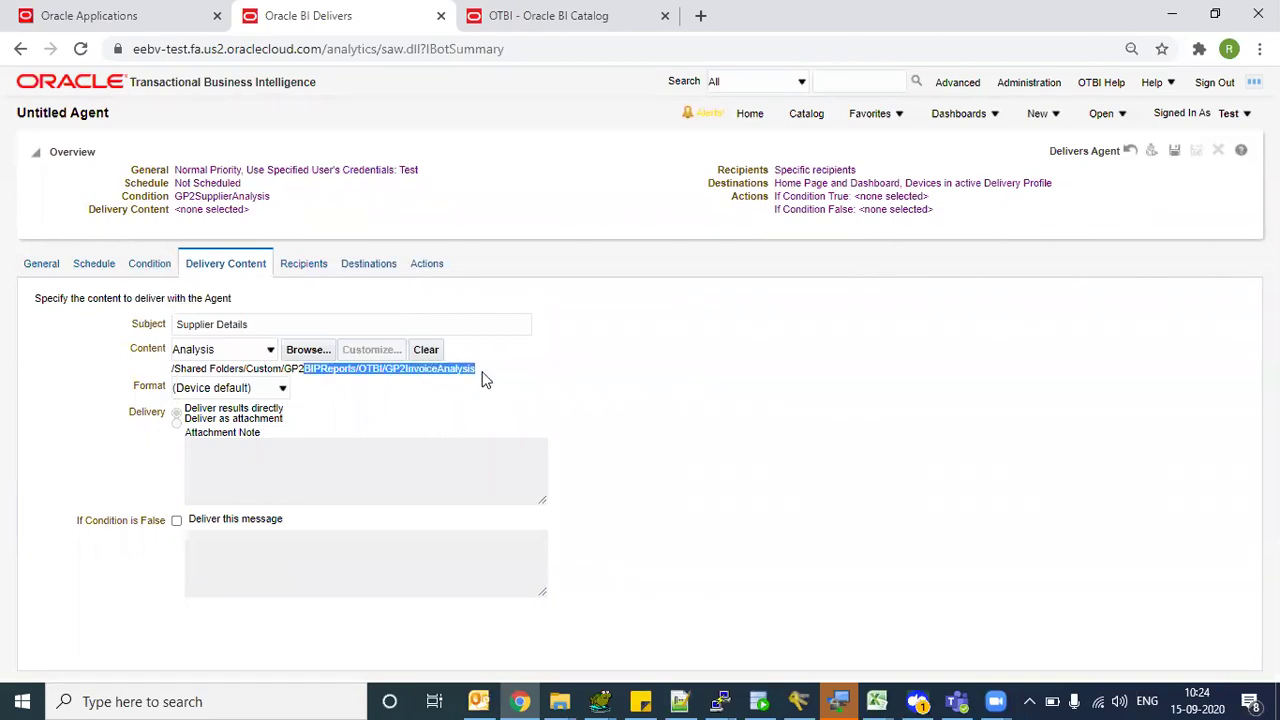
click(462, 368)
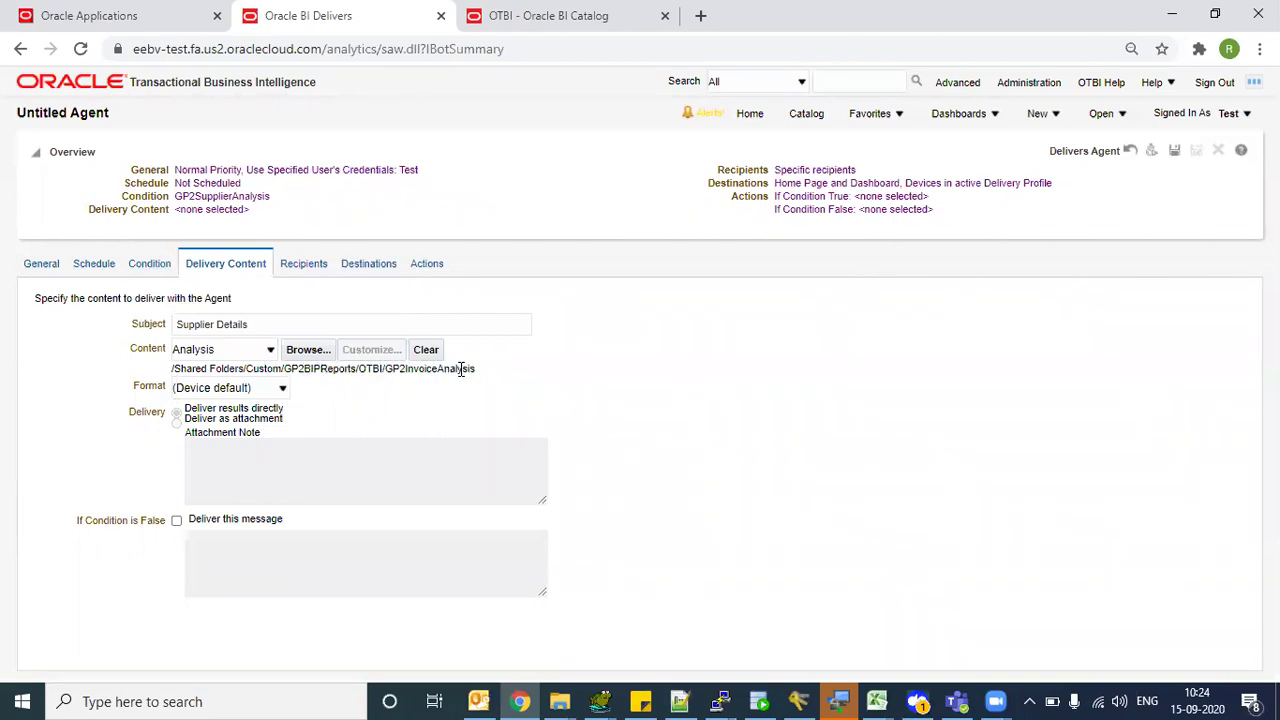
click(276, 390)
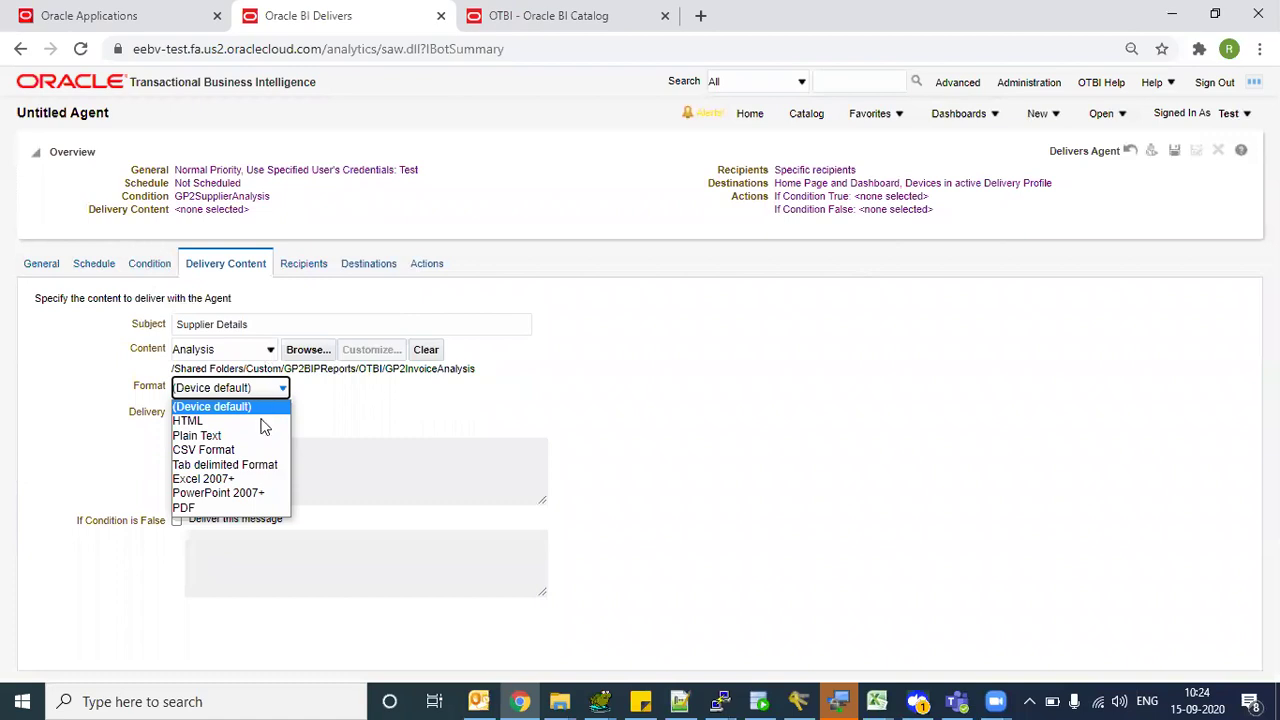
click(232, 509)
click(277, 390)
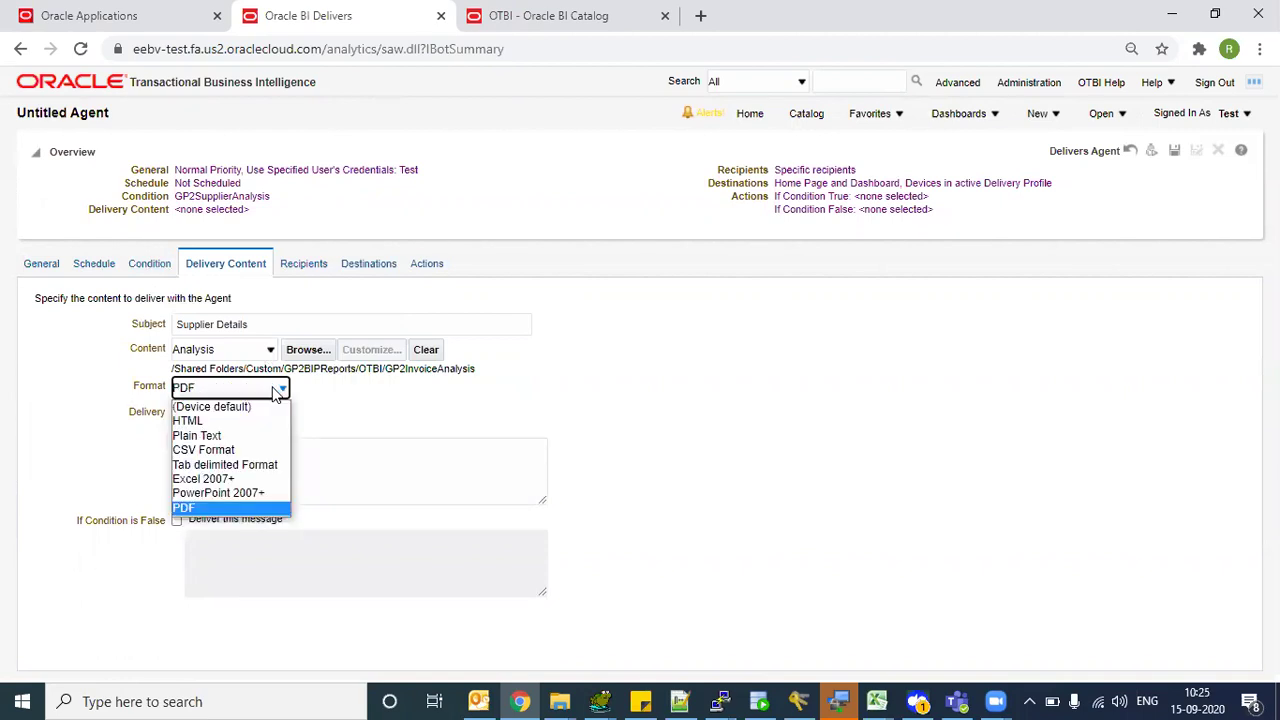
click(257, 478)
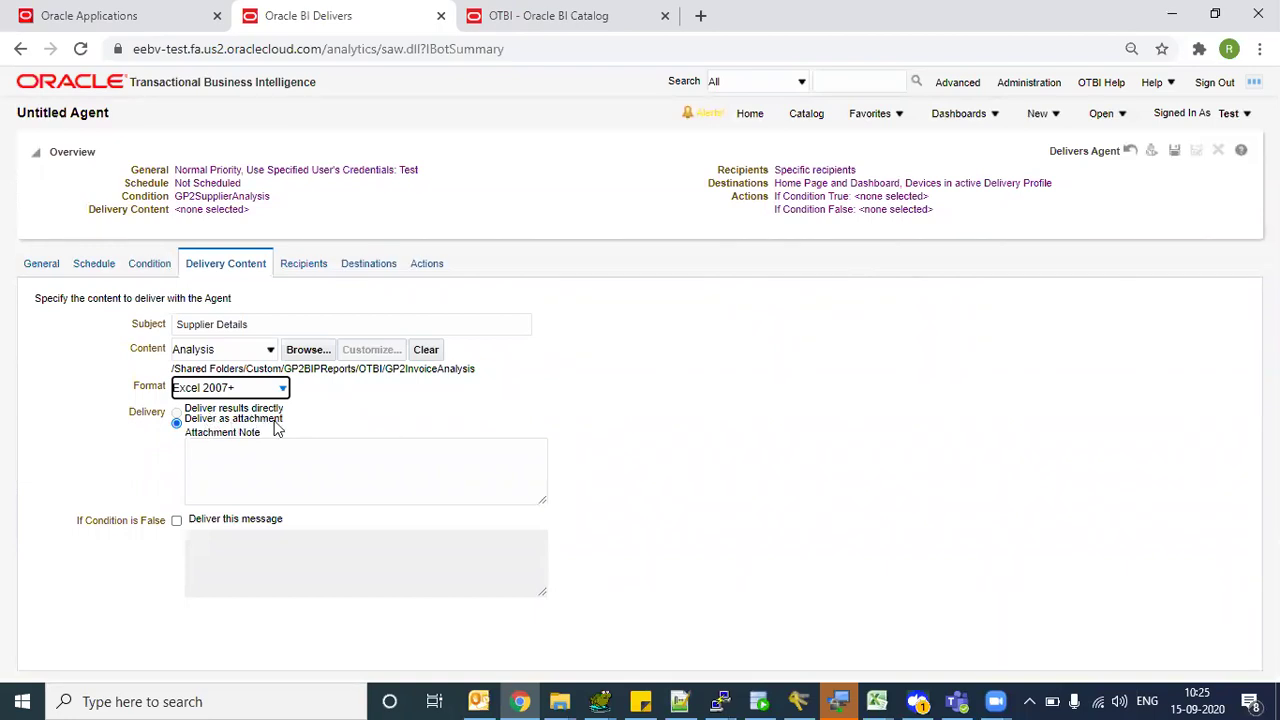
- Deliver as an attachment with the note 'Here are Supplier Details.' and show Recipients
click(200, 425)
drag(200, 425, 297, 426)
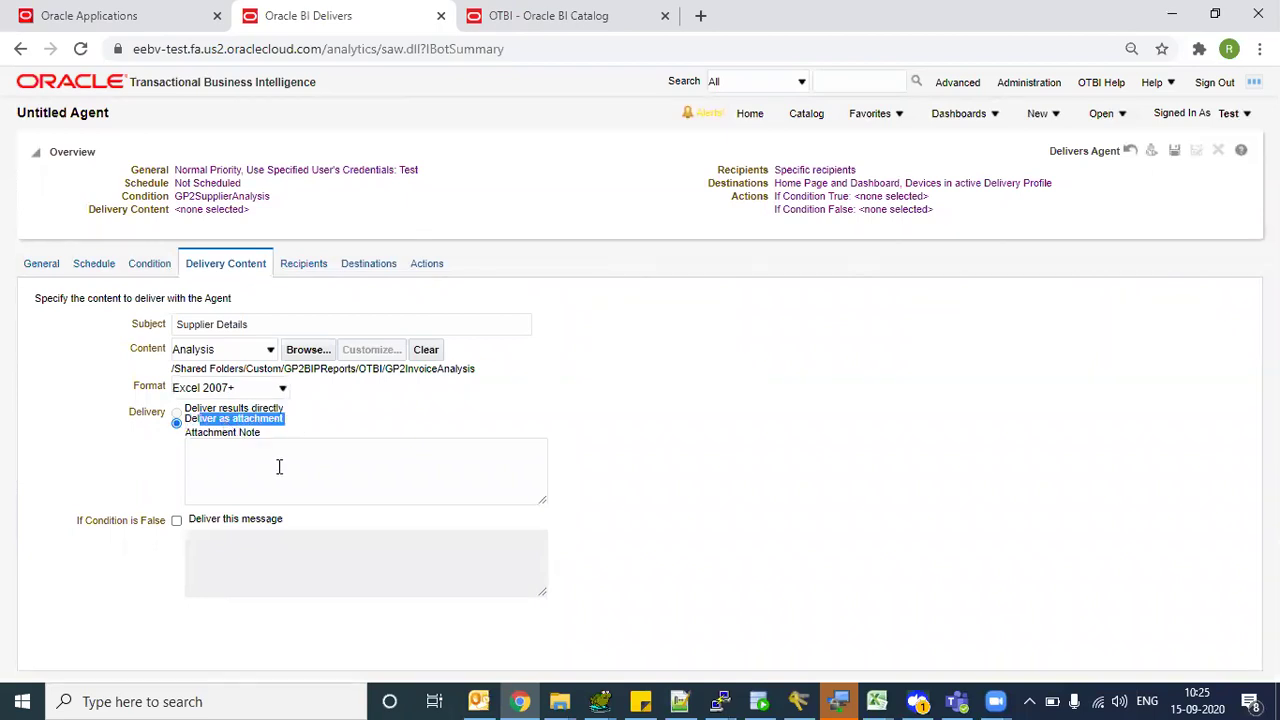
click(248, 460)
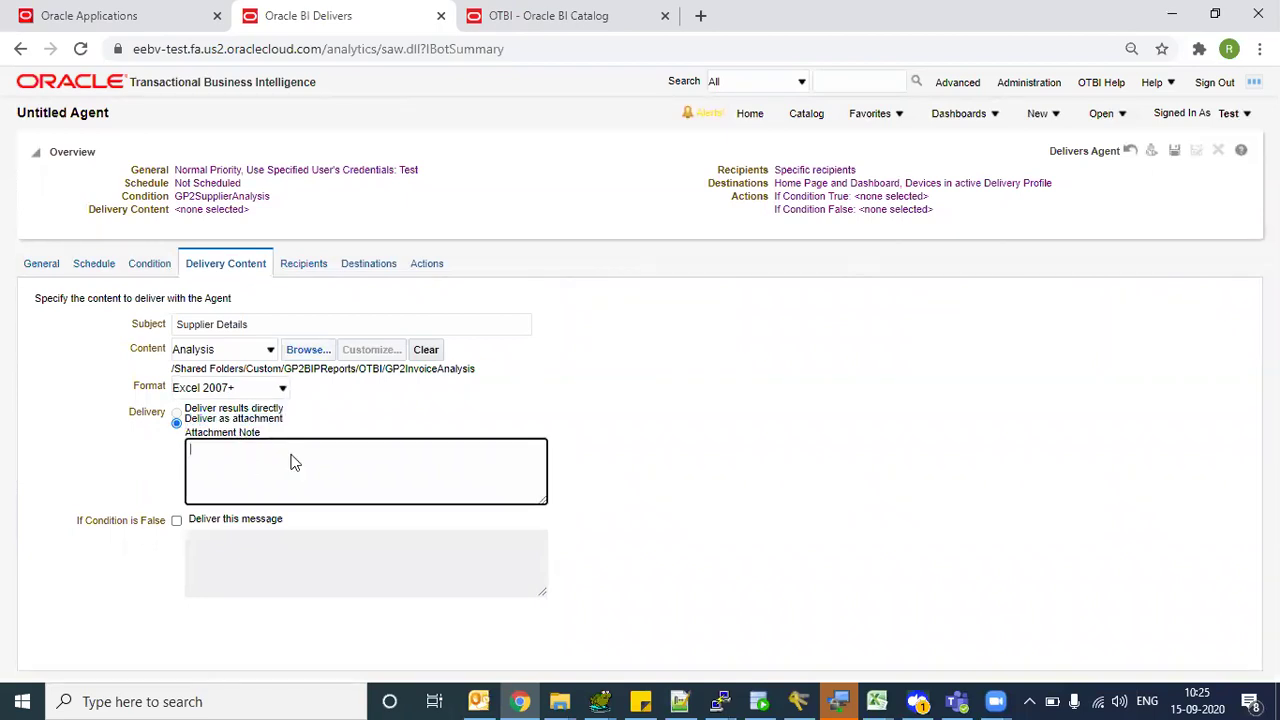
text(Here are dSupplier D)
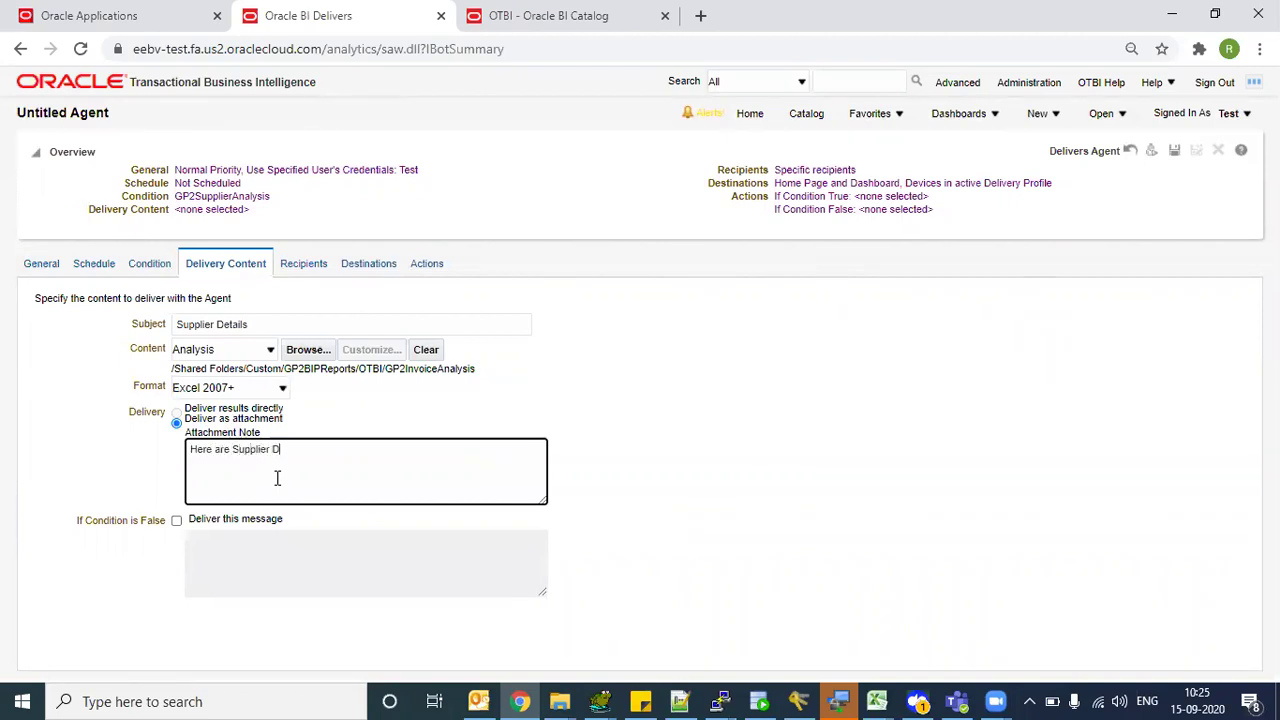
text(etails.)
click(175, 521)
click(251, 551)
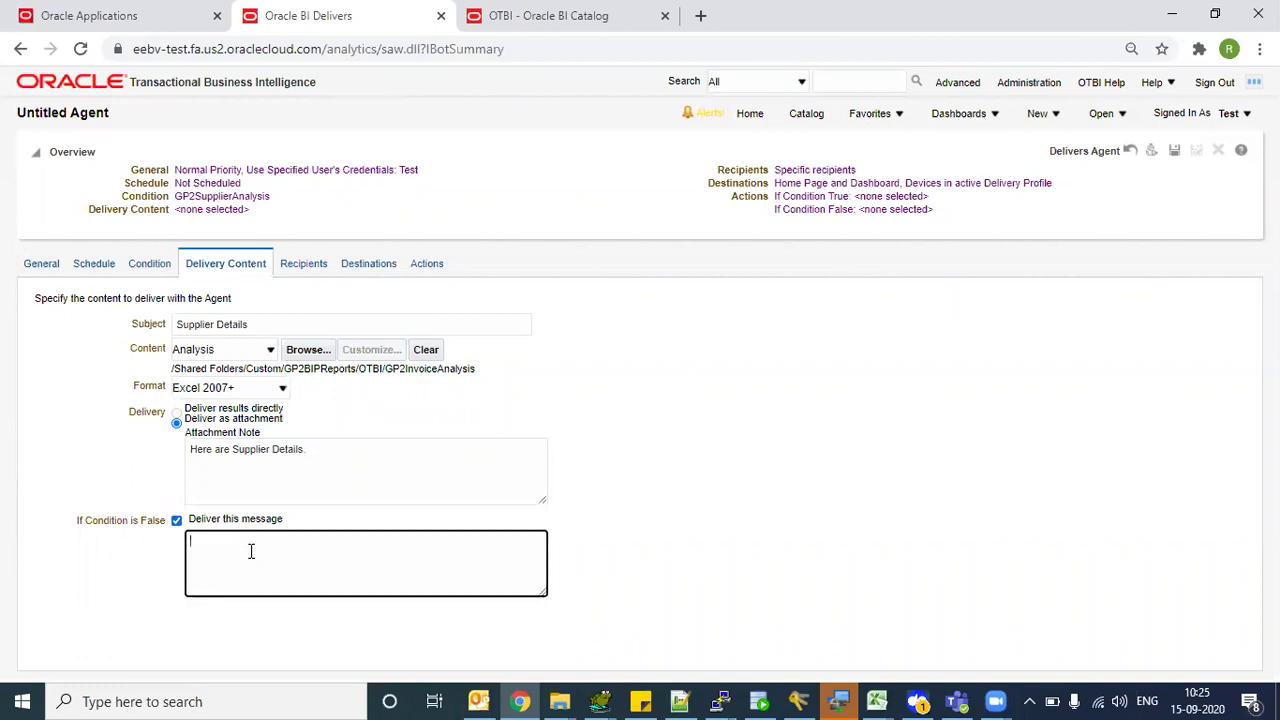
click(176, 521)
click(300, 266)
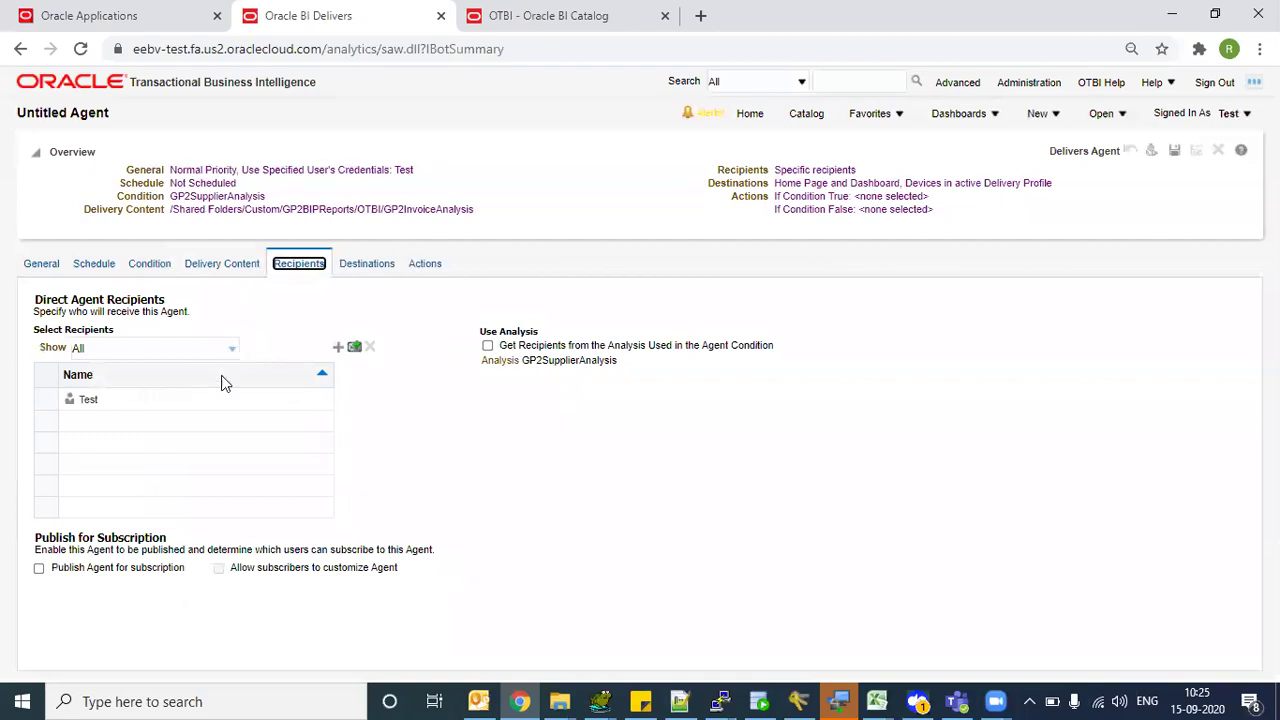
- Add an external e-mail address as a recipient, then start adding a user recipient
click(107, 401)
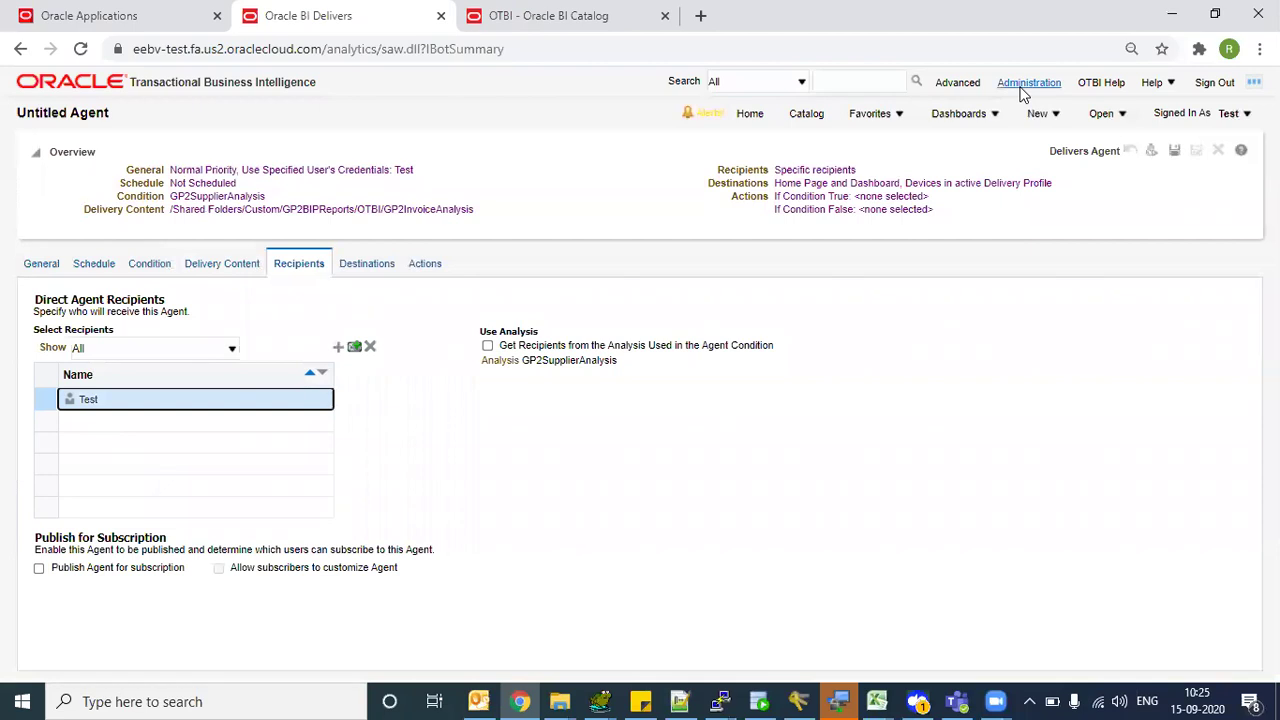
click(1229, 115)
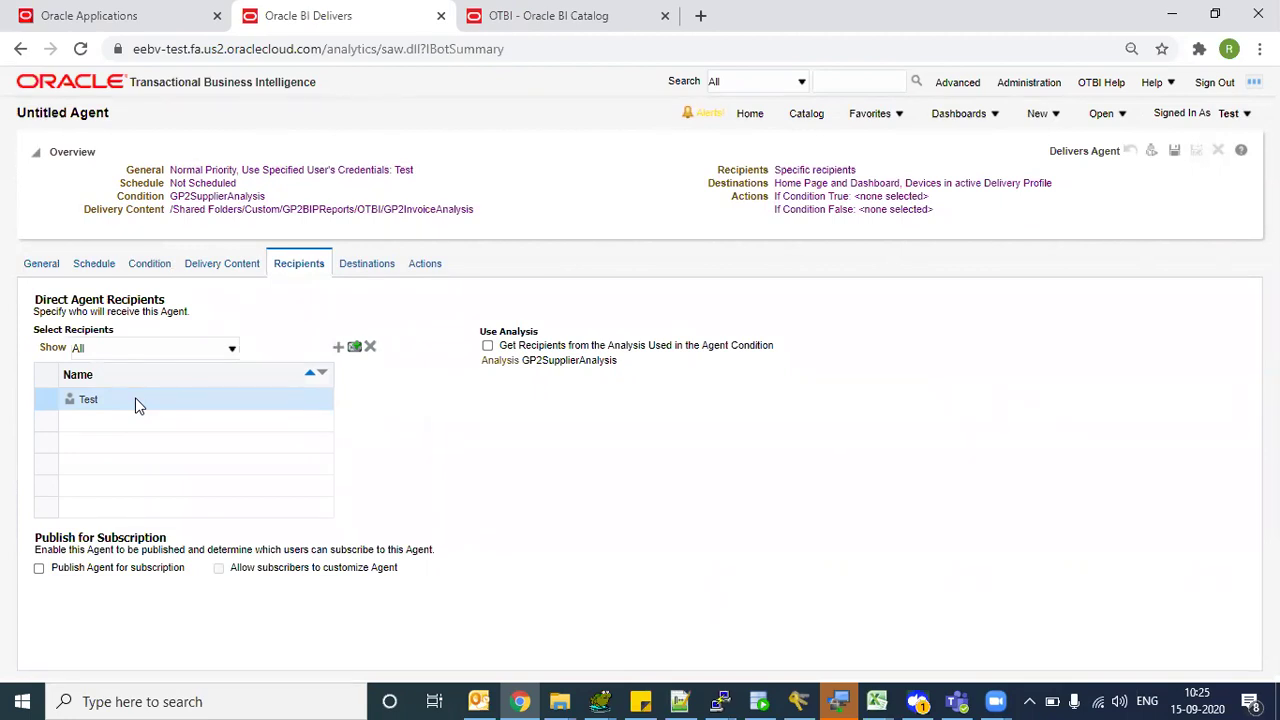
click(354, 349)
click(549, 369)
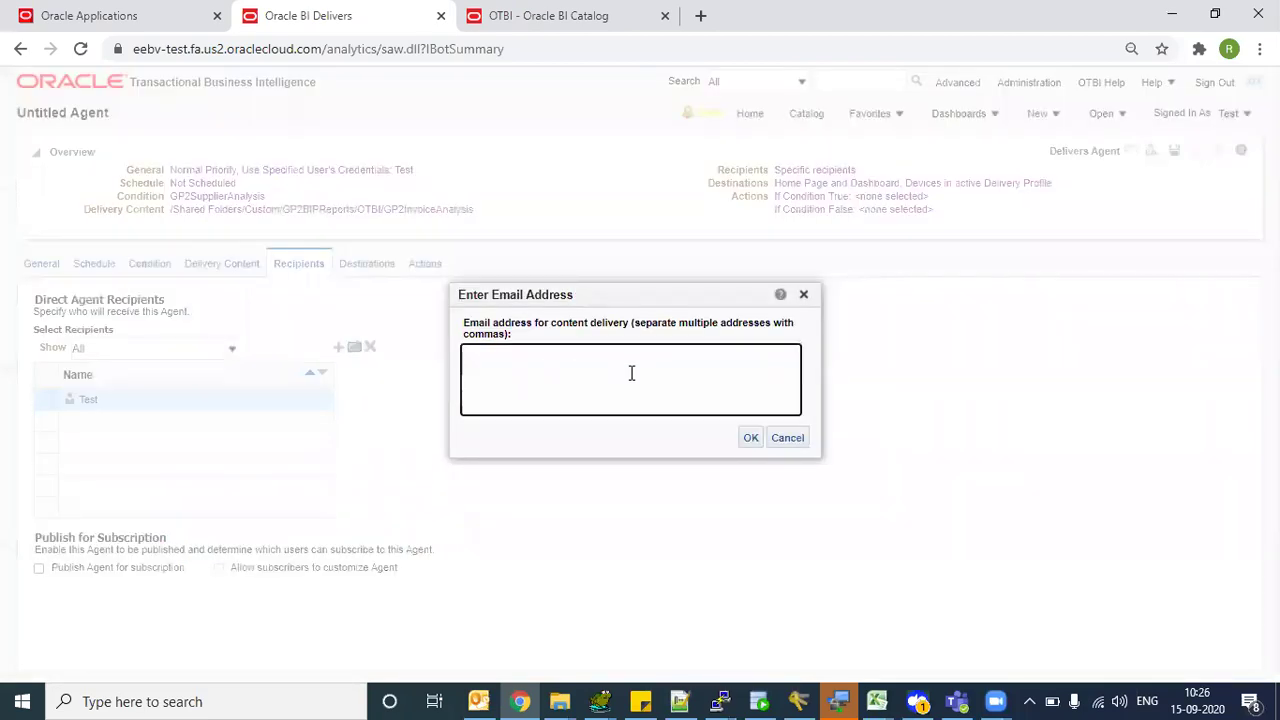
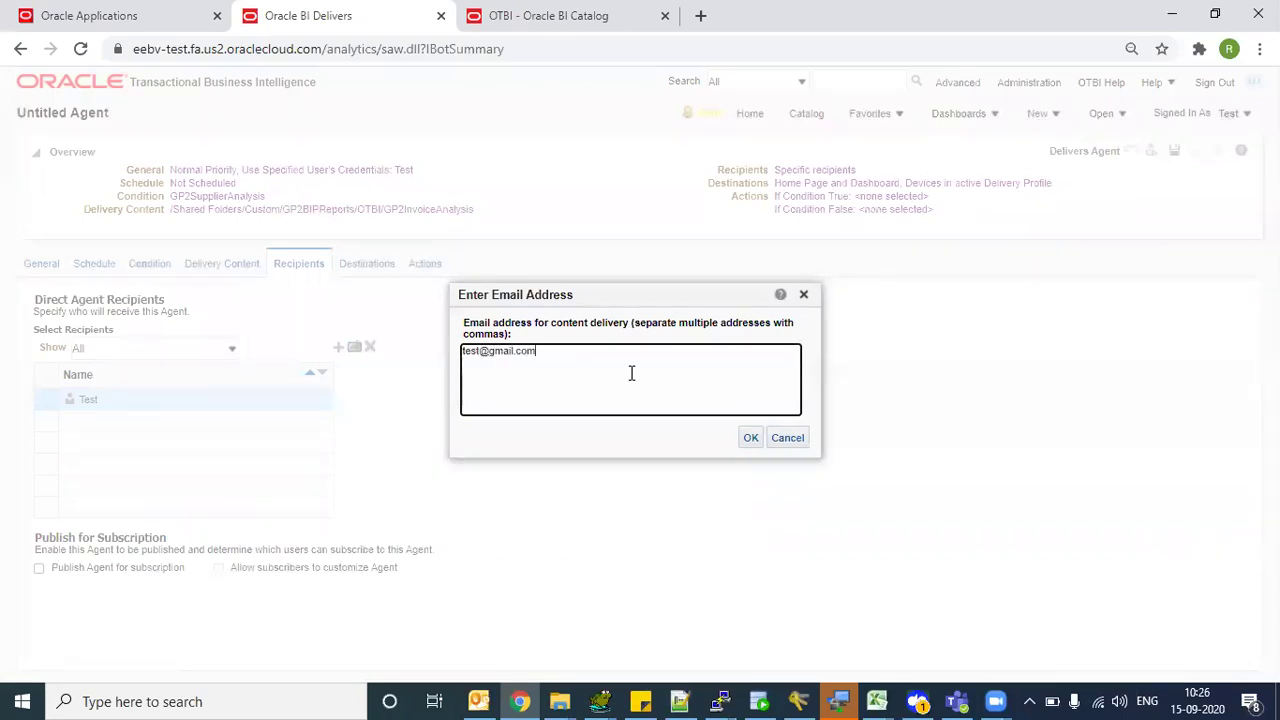
click(755, 437)
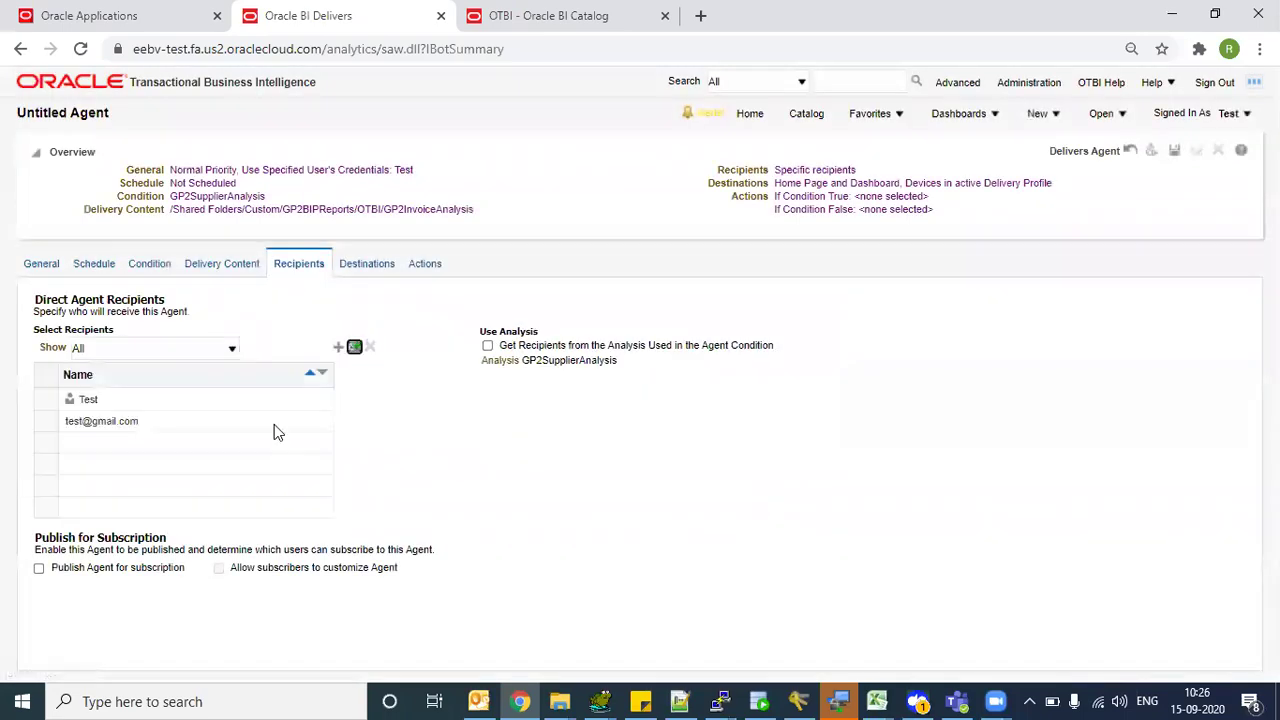
click(339, 348)
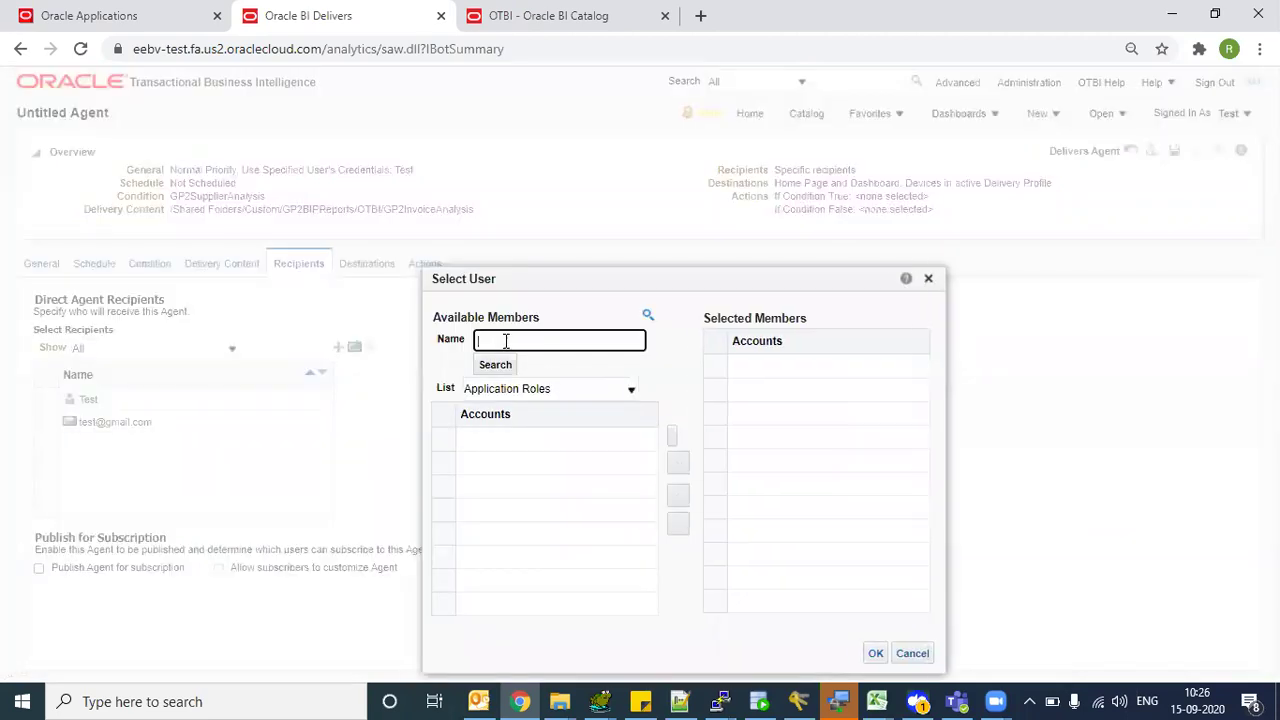
- Search the Users list in Select User for the entered user name
text(GPUSER00)
click(495, 364)
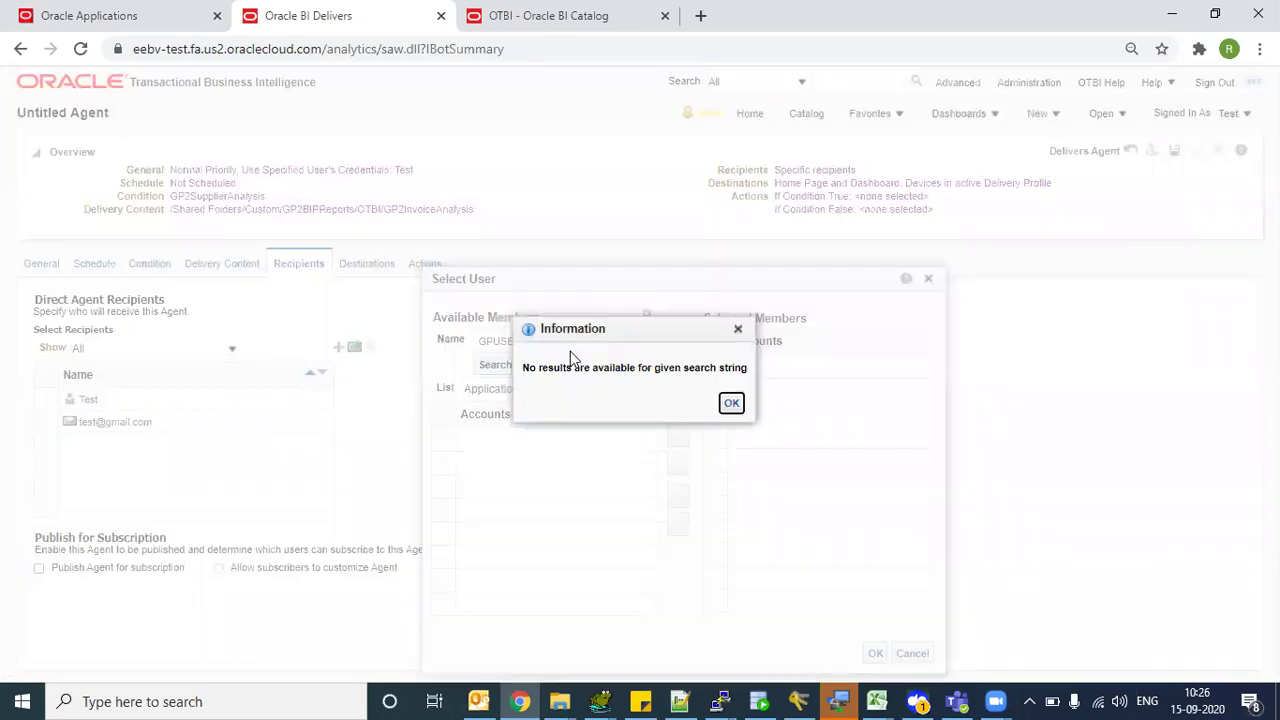
click(731, 402)
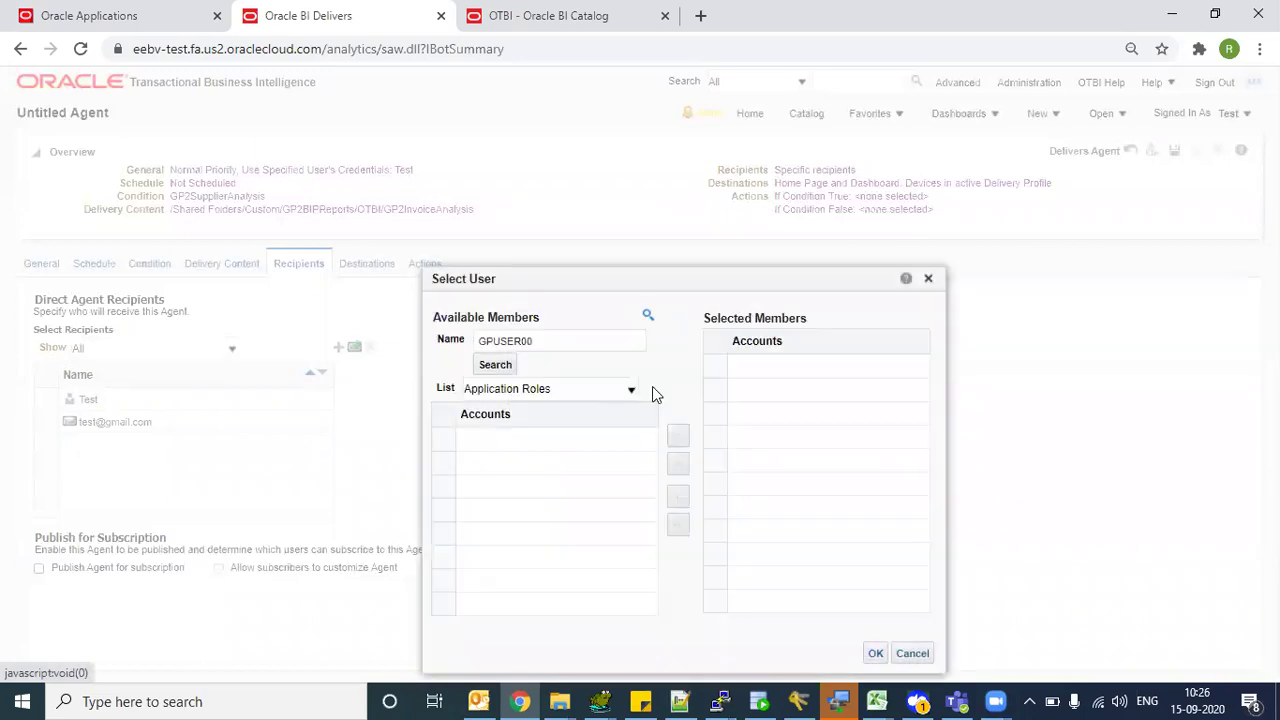
click(531, 392)
click(523, 432)
click(512, 366)
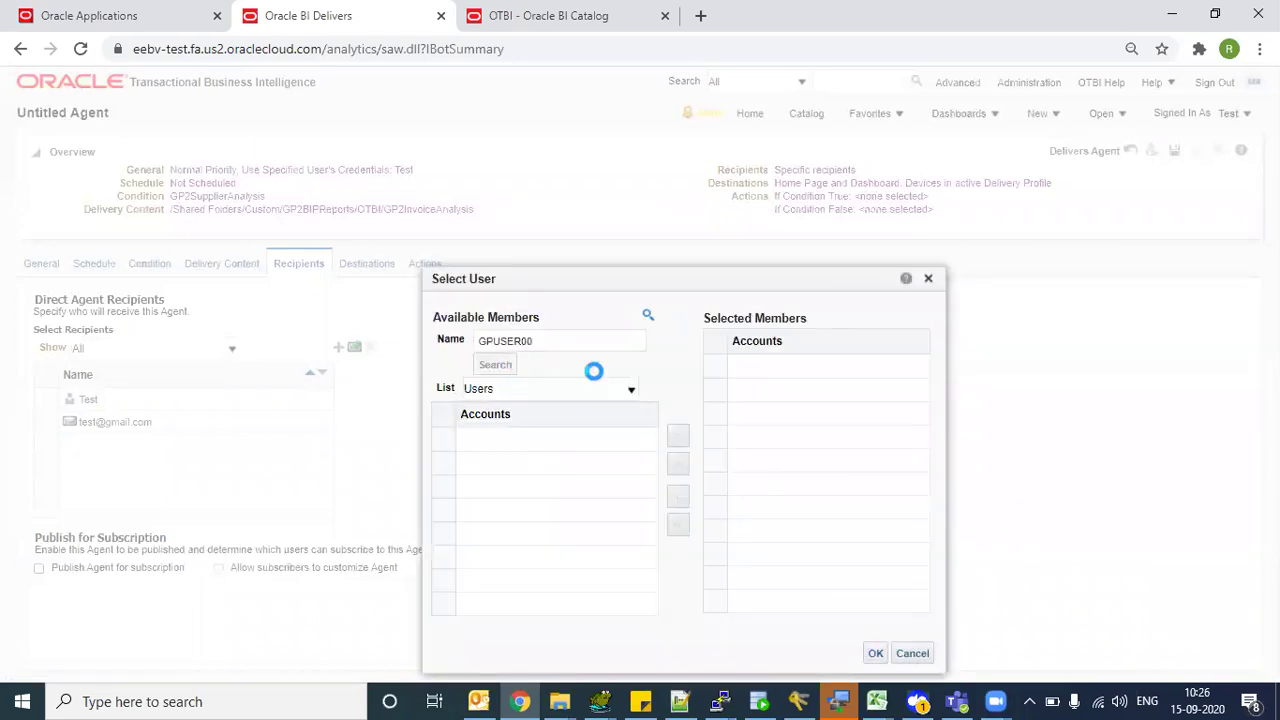
- Move the found user to Selected Members and confirm the recipient
click(510, 440)
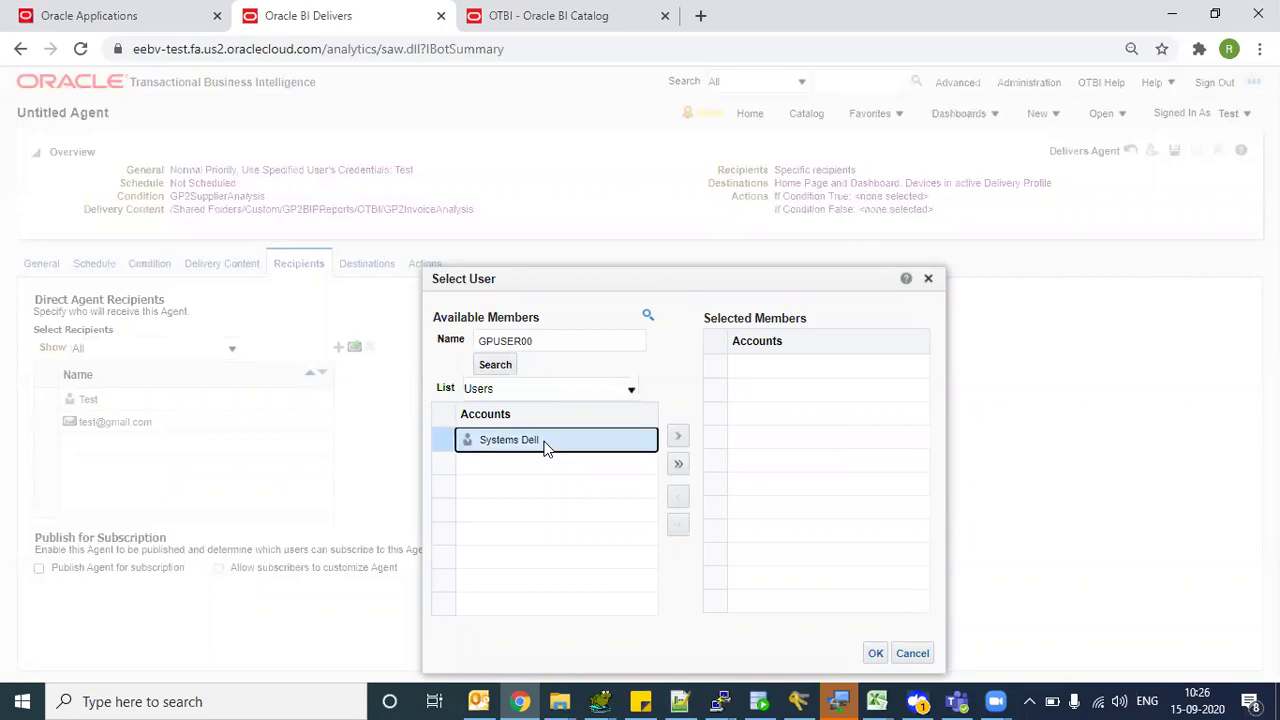
triple_click(591, 289)
click(534, 452)
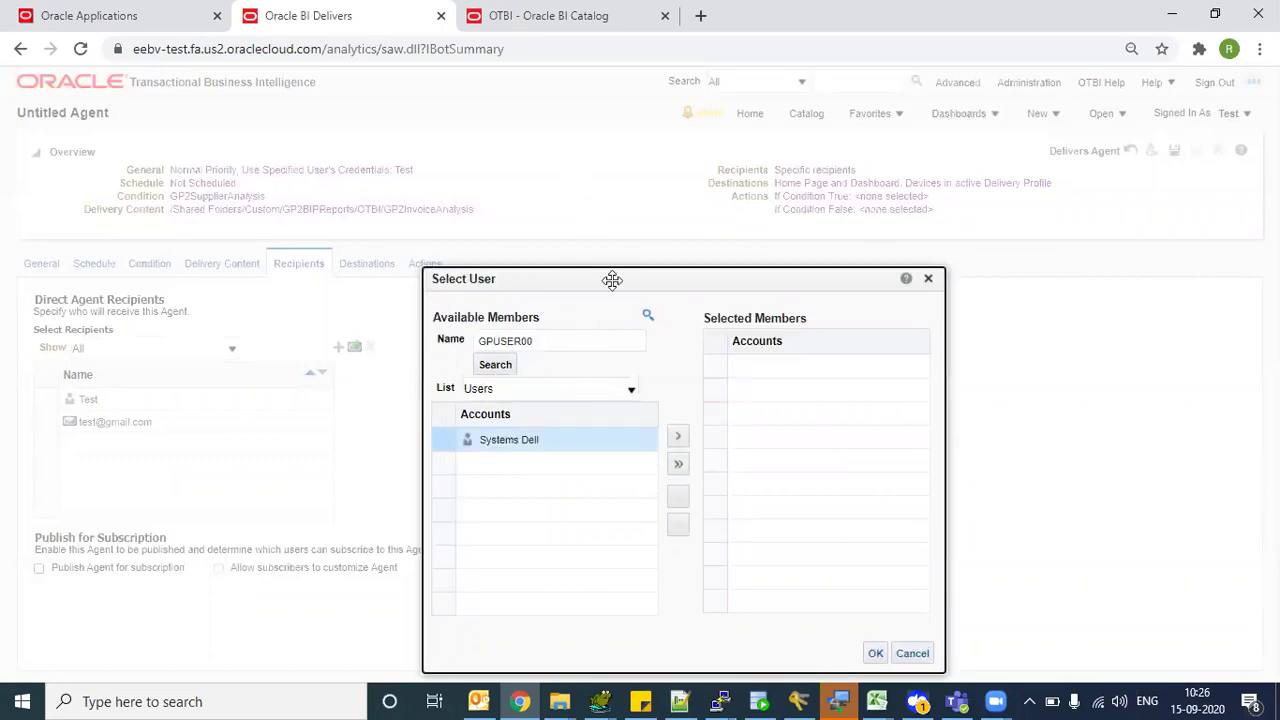
drag(611, 278, 606, 211)
click(673, 368)
click(871, 586)
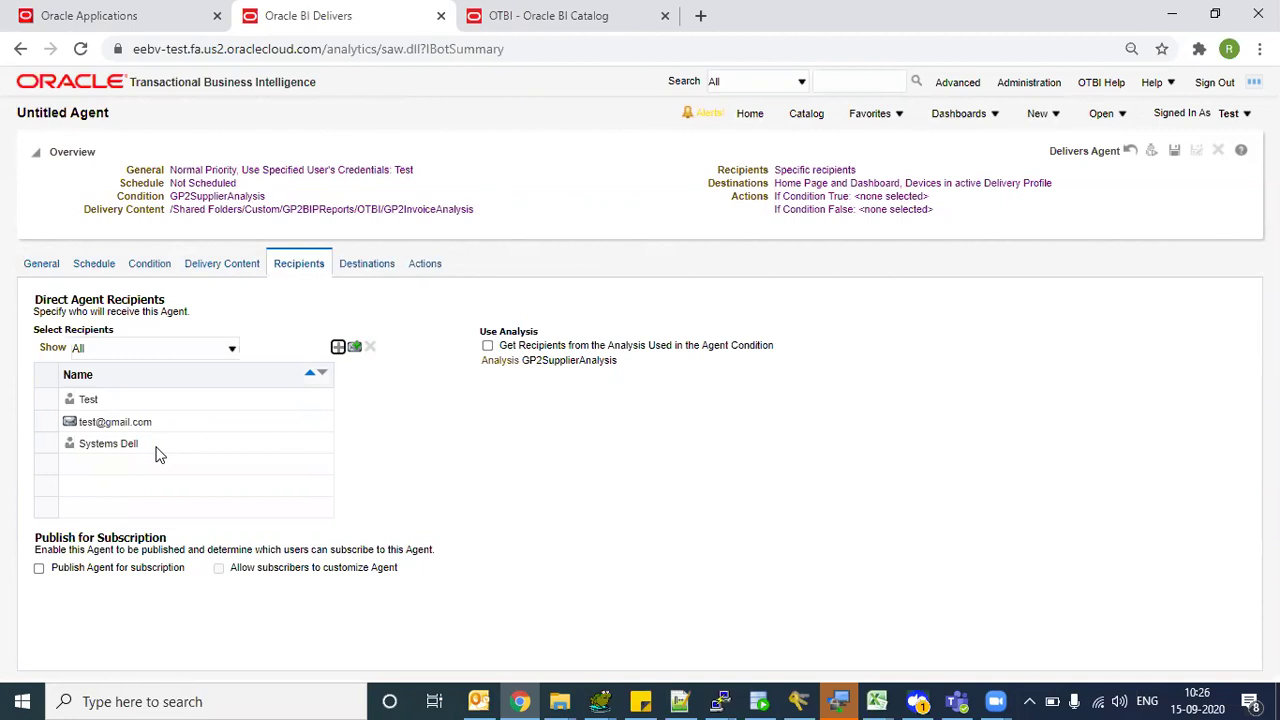
- Deliver to Home Page and Dashboard plus Email under Specific Devices, then show Actions
click(366, 266)
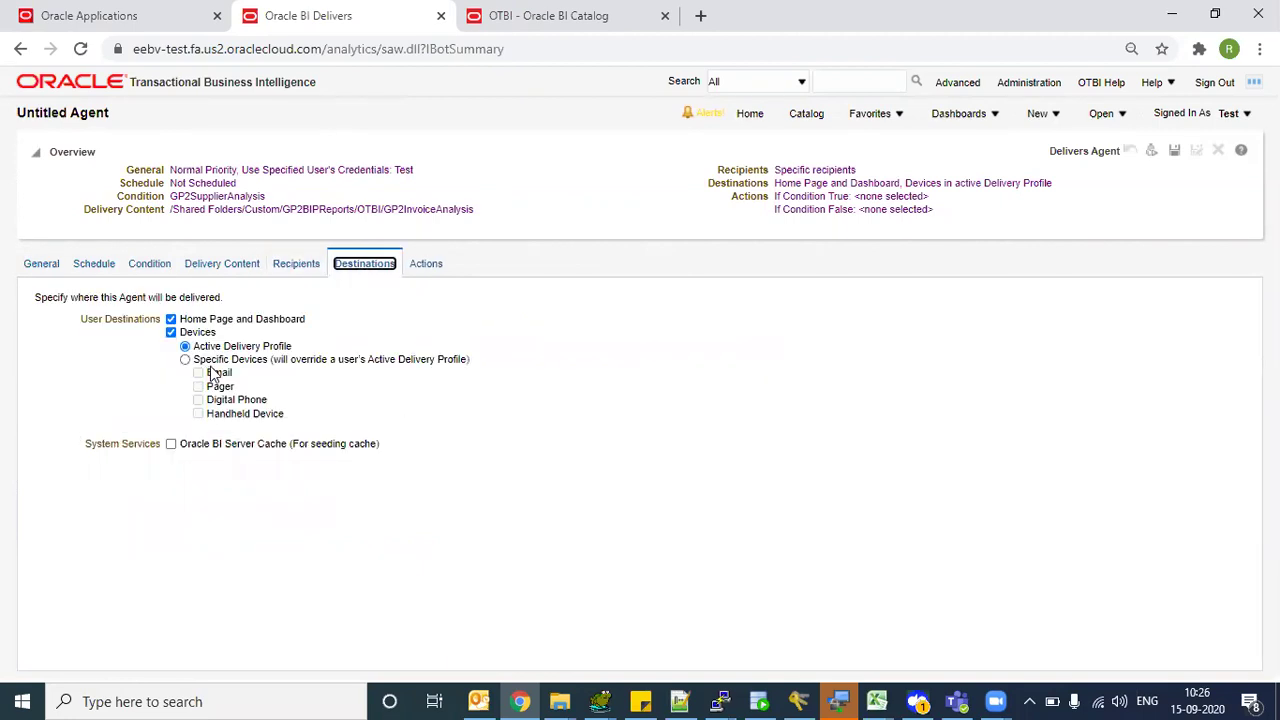
click(185, 359)
click(198, 372)
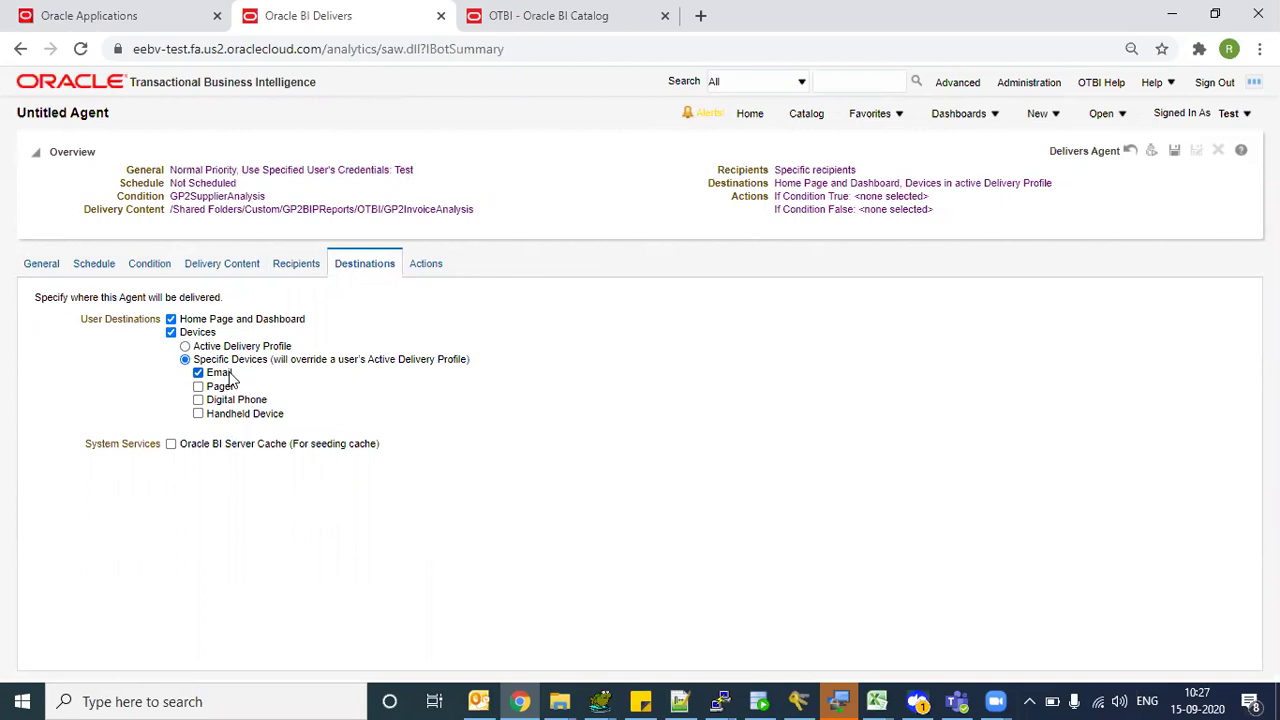
click(424, 264)
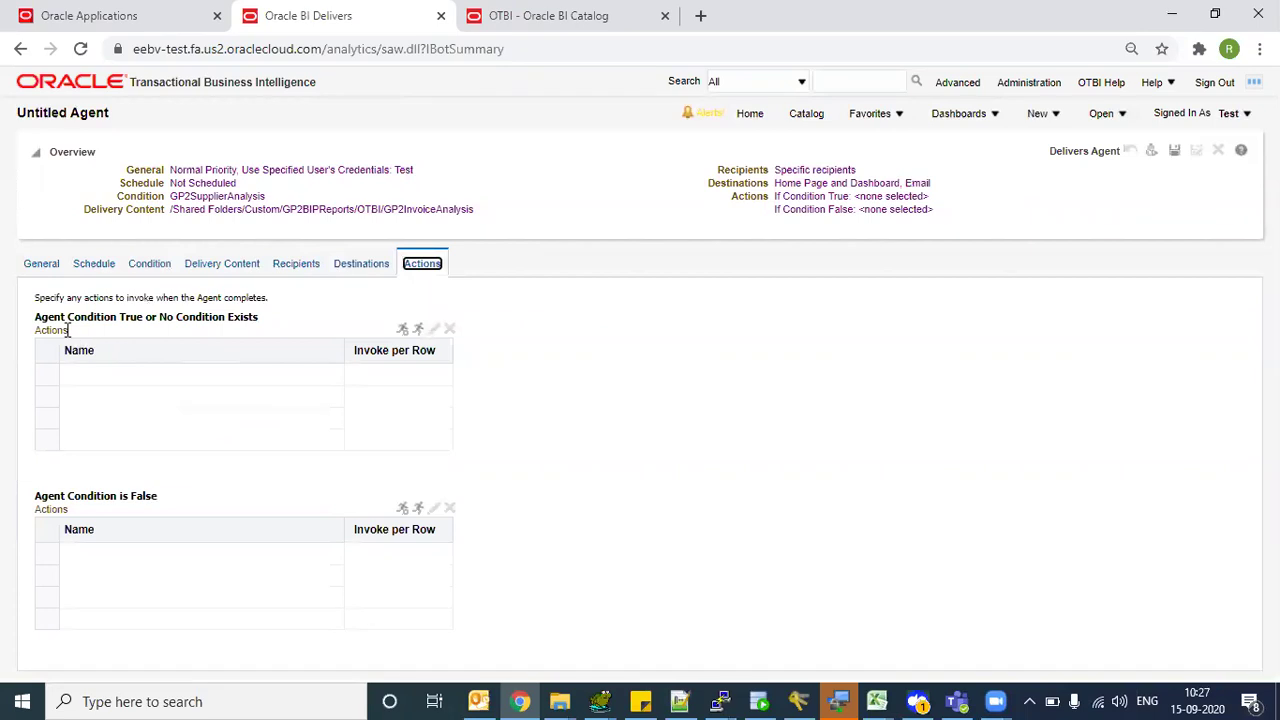
double_click(100, 316)
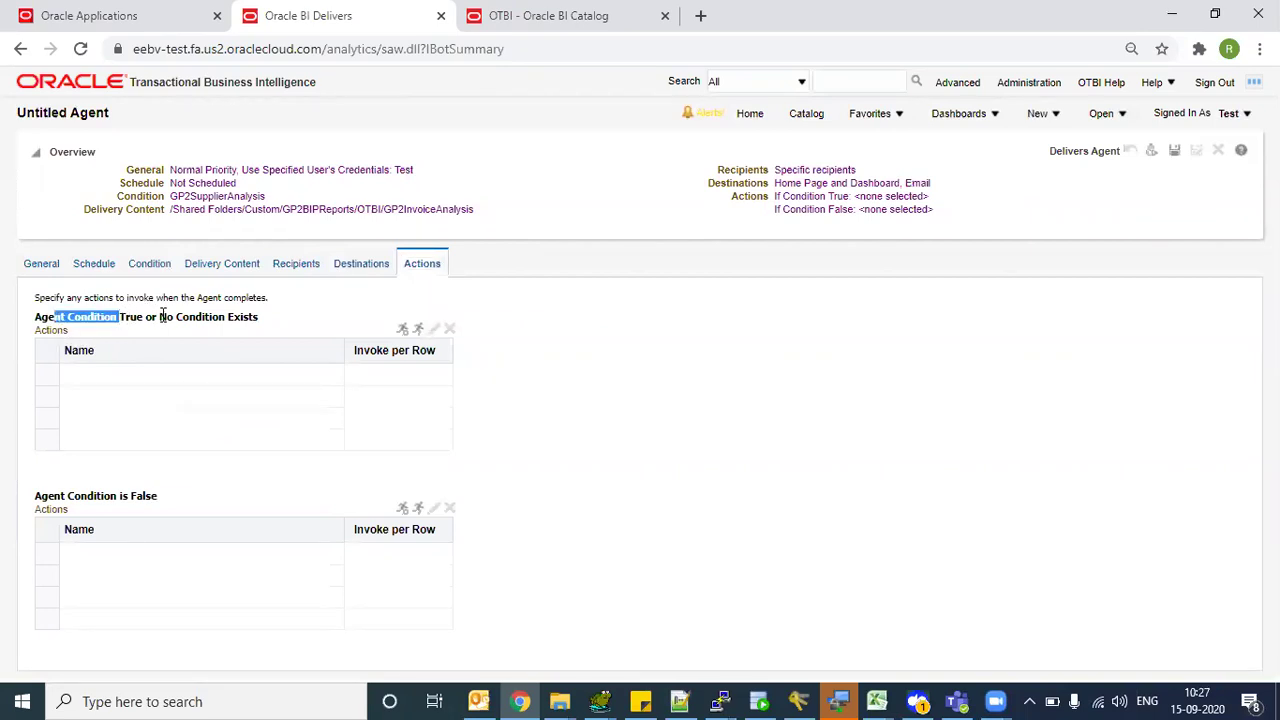
click(167, 316)
drag(167, 316, 253, 312)
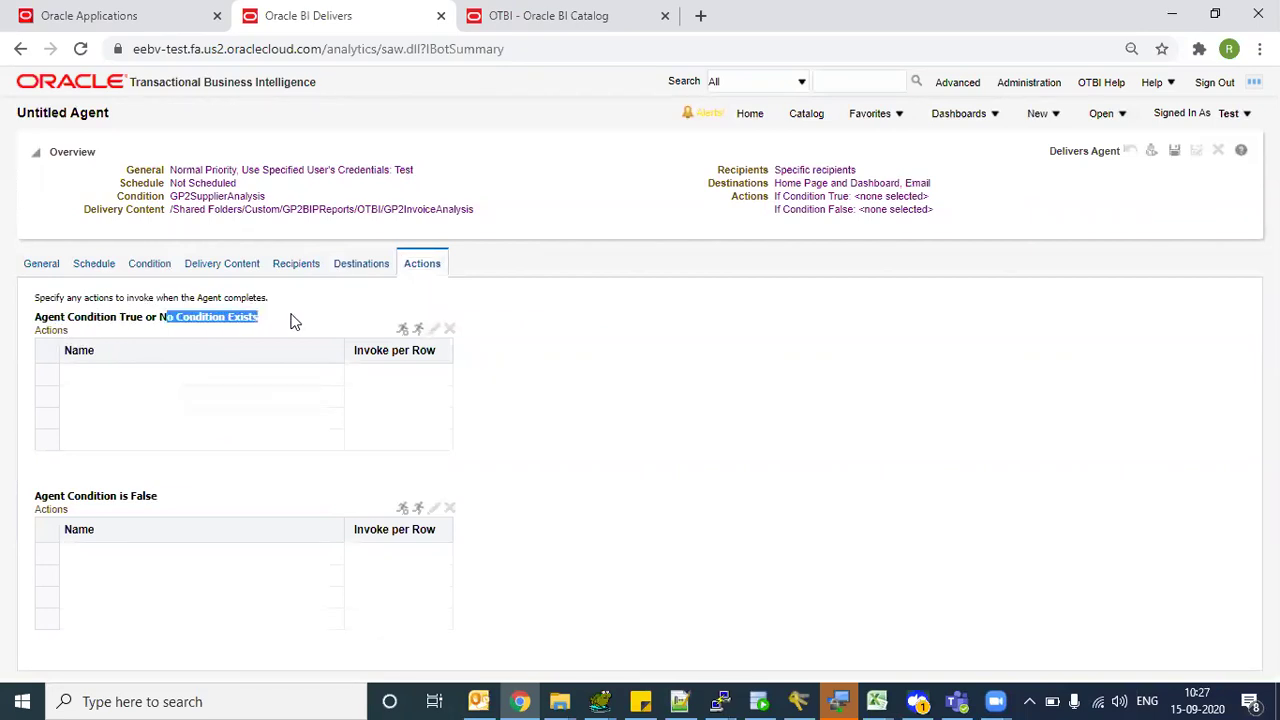
click(294, 320)
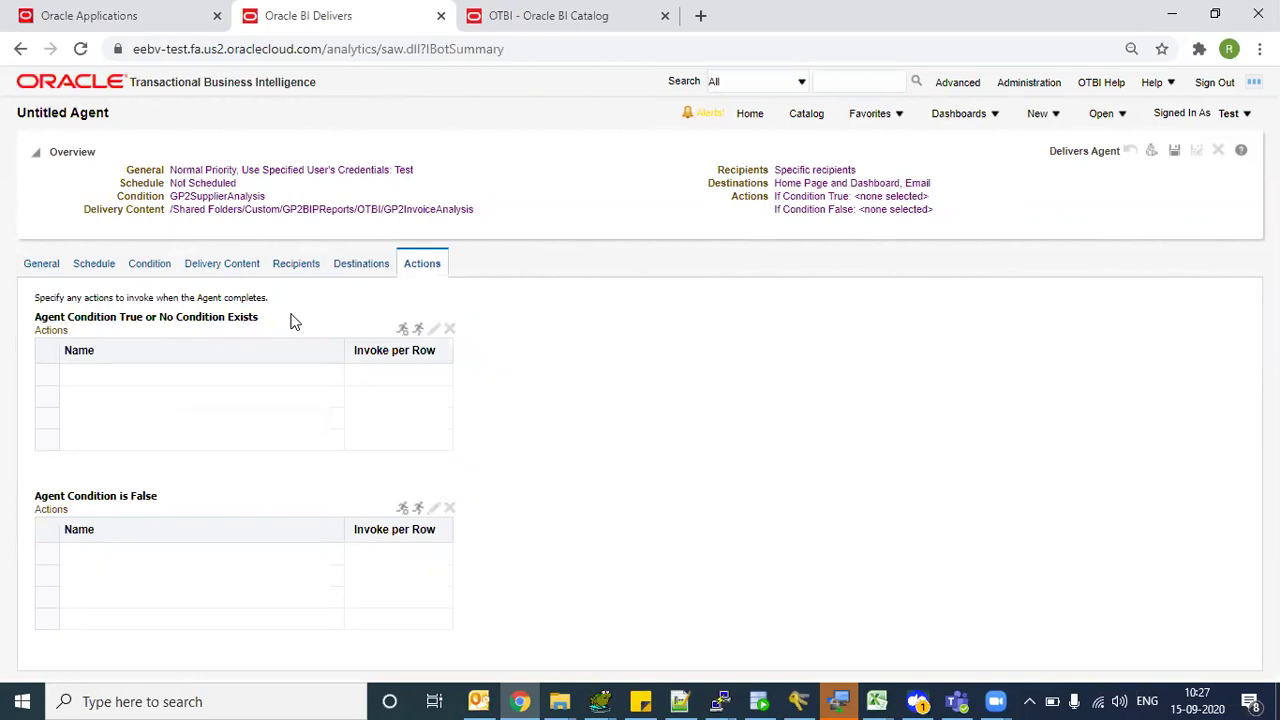
click(402, 334)
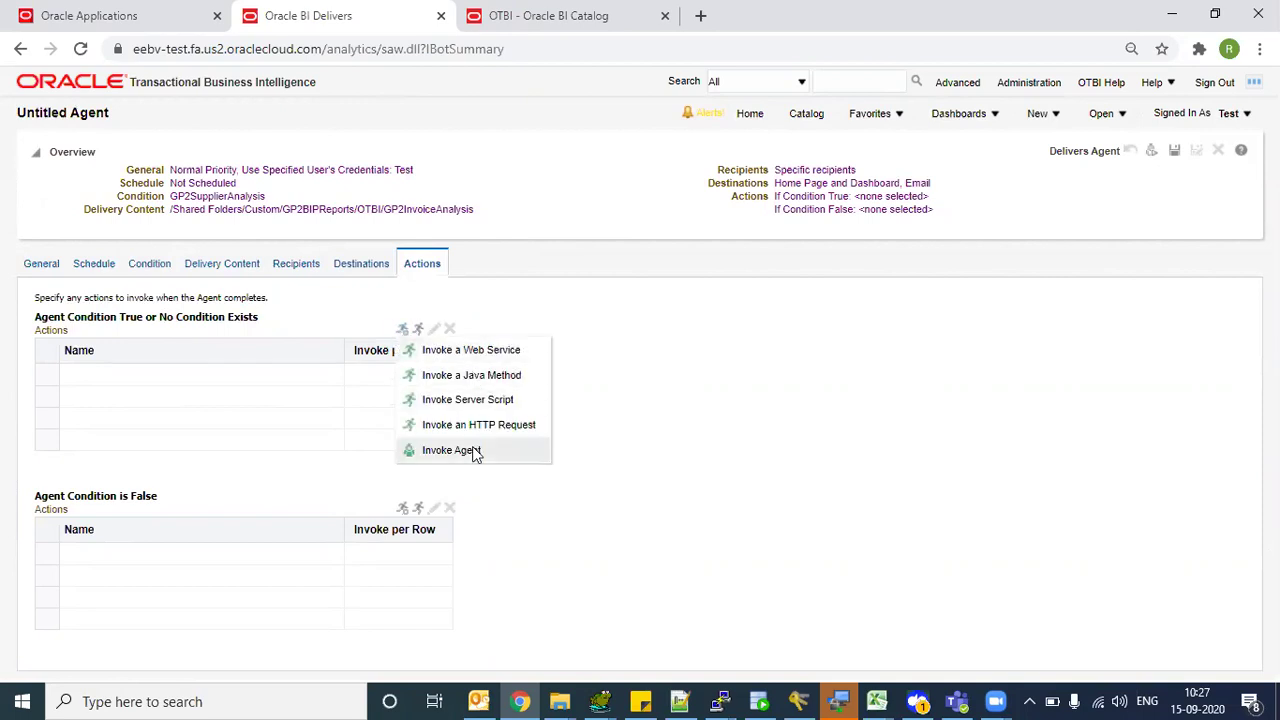
click(403, 330)
click(472, 354)
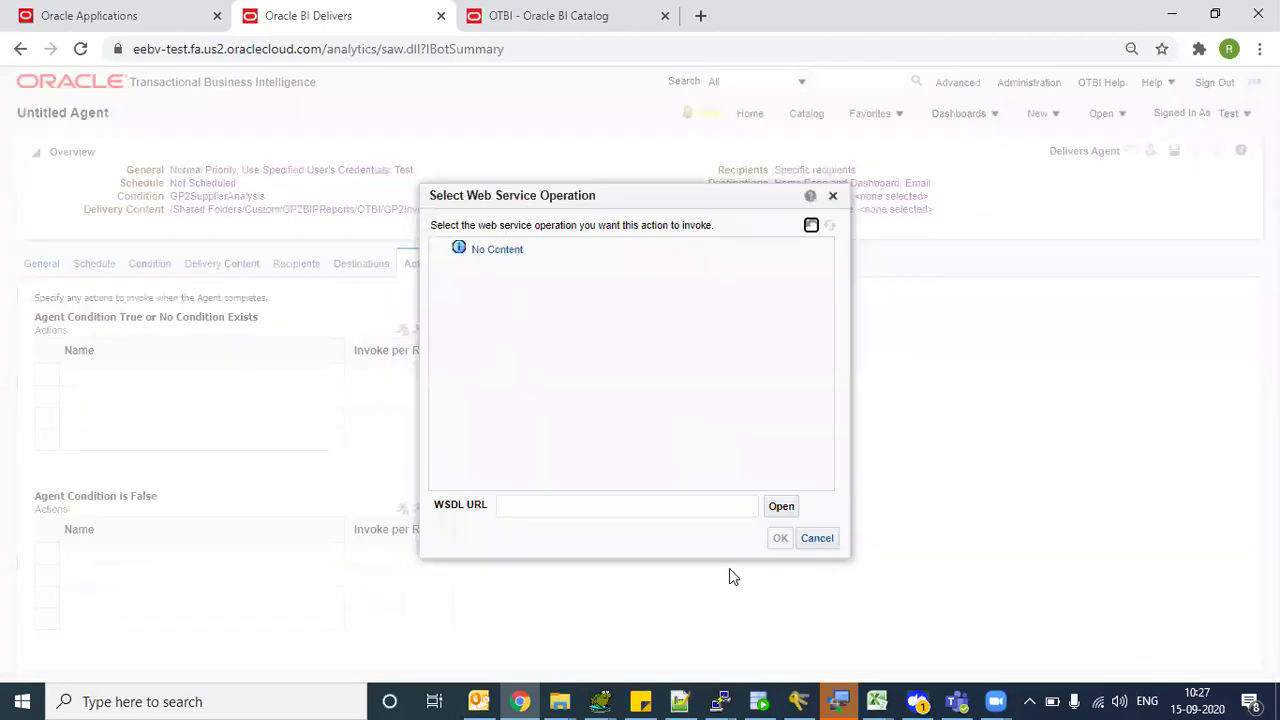
click(817, 538)
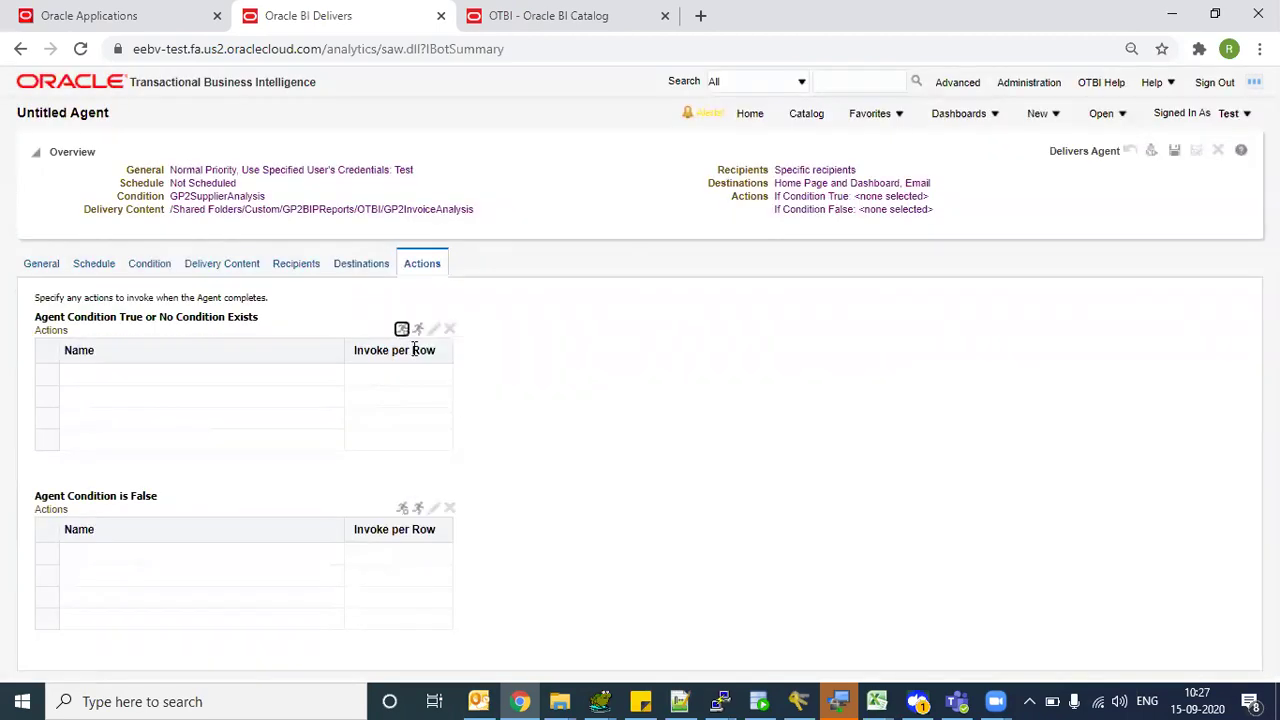
click(403, 331)
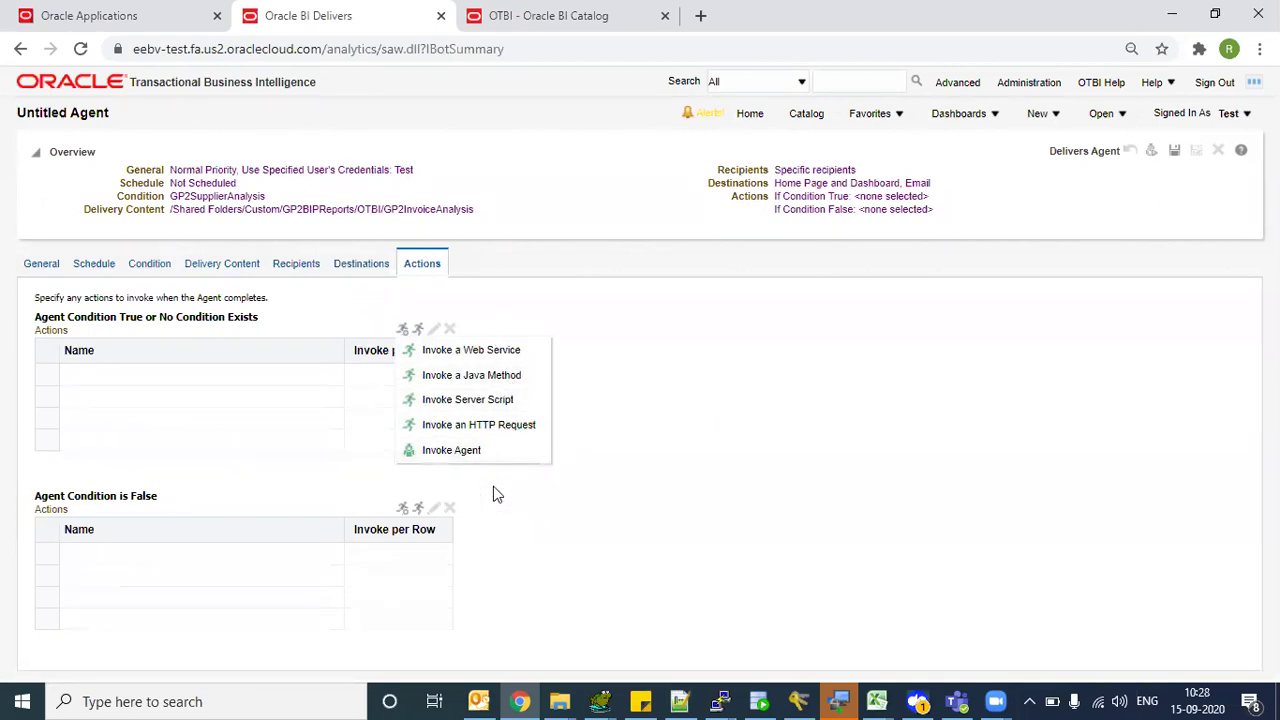
click(546, 520)
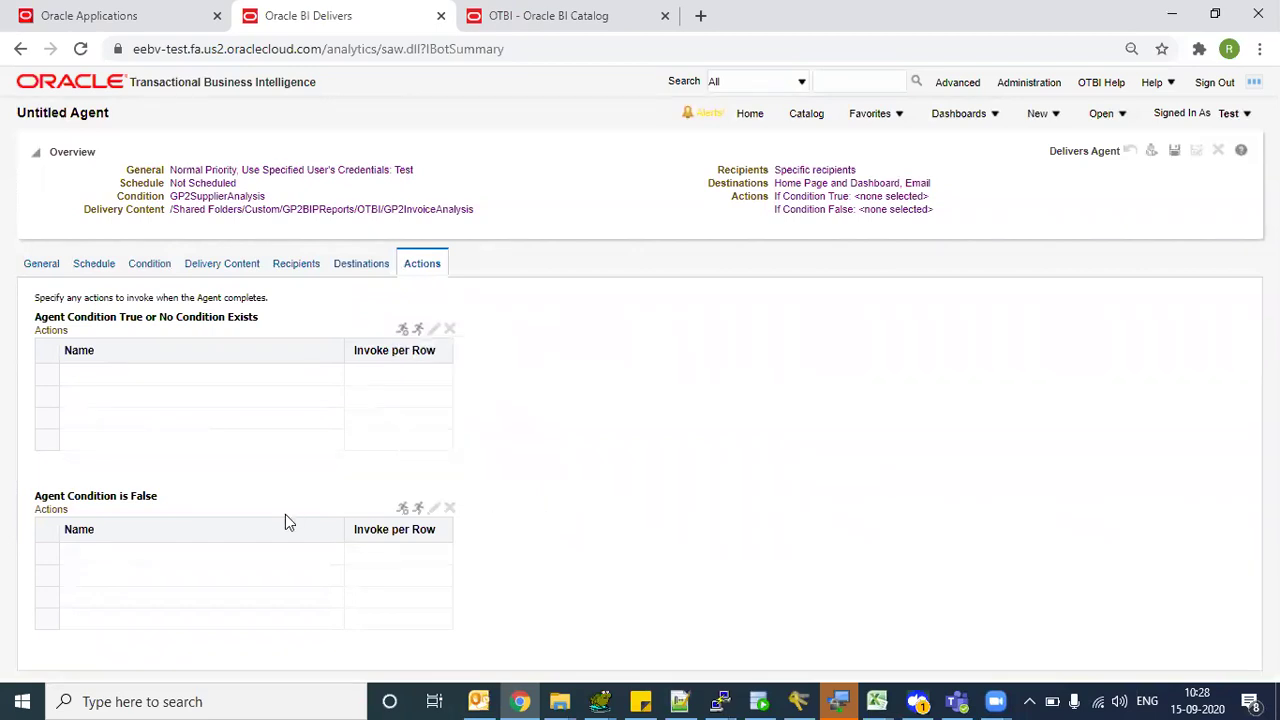
drag(101, 495, 145, 495)
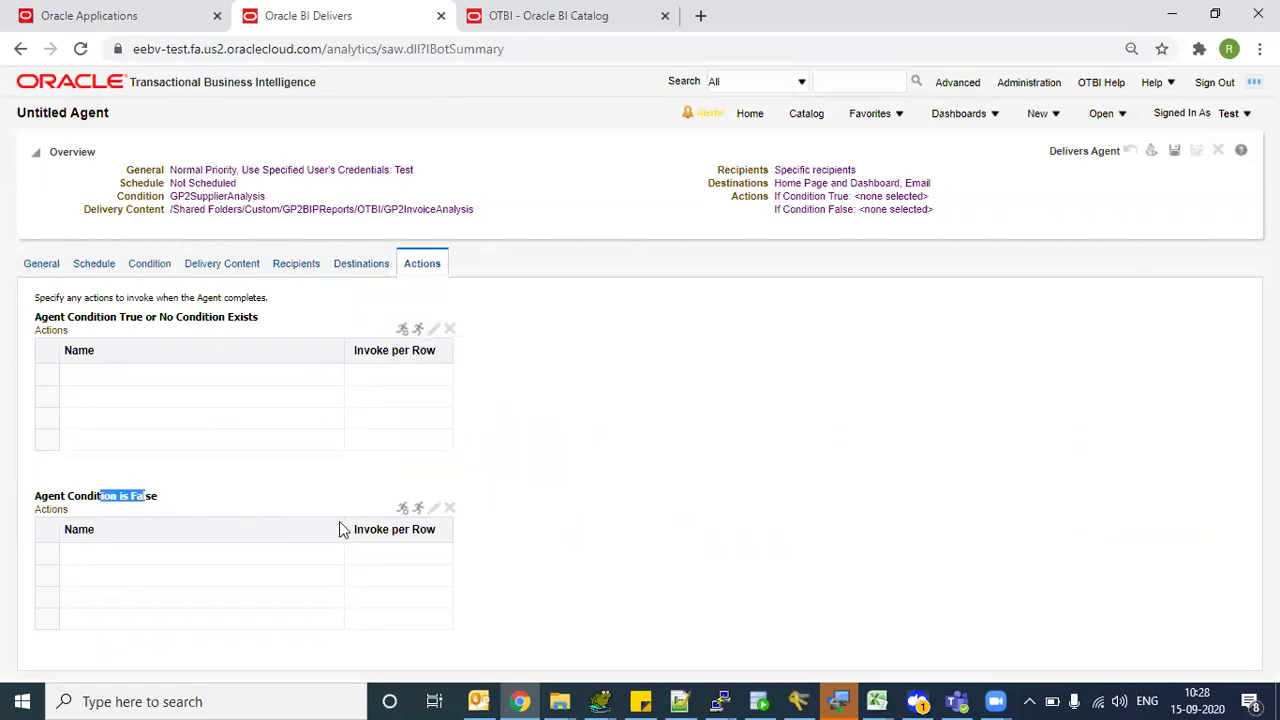
click(402, 508)
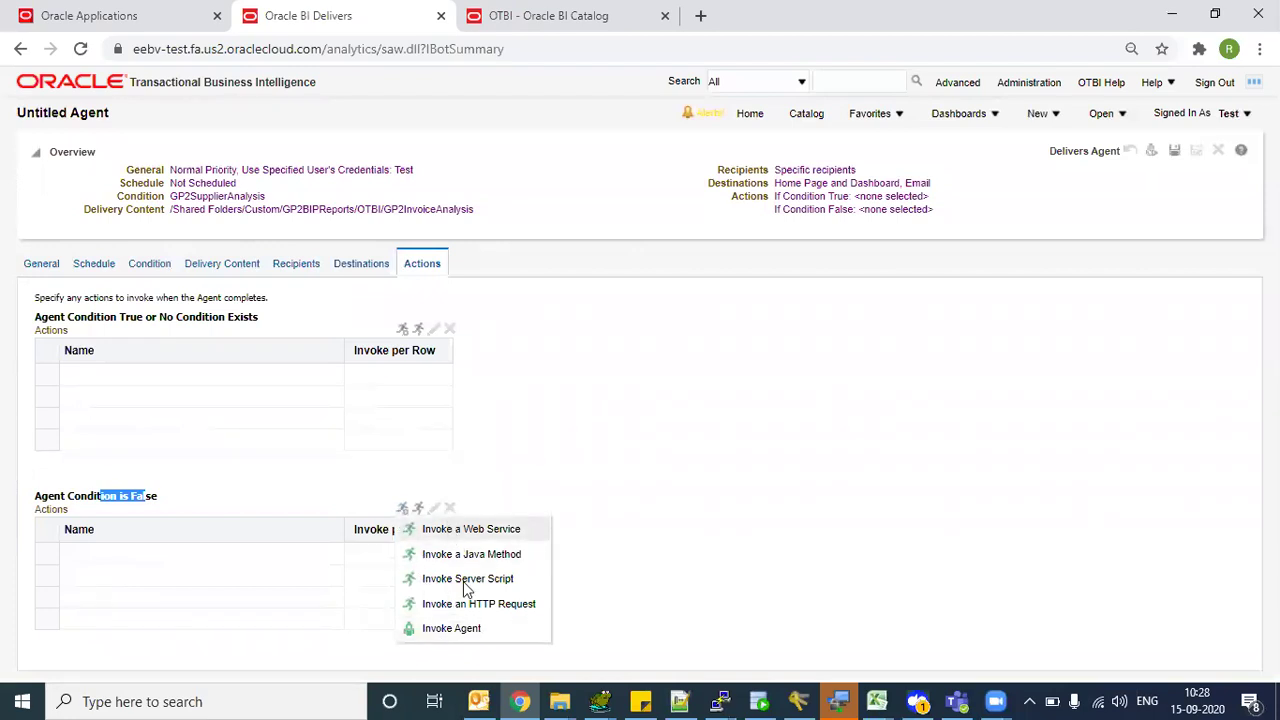
click(512, 366)
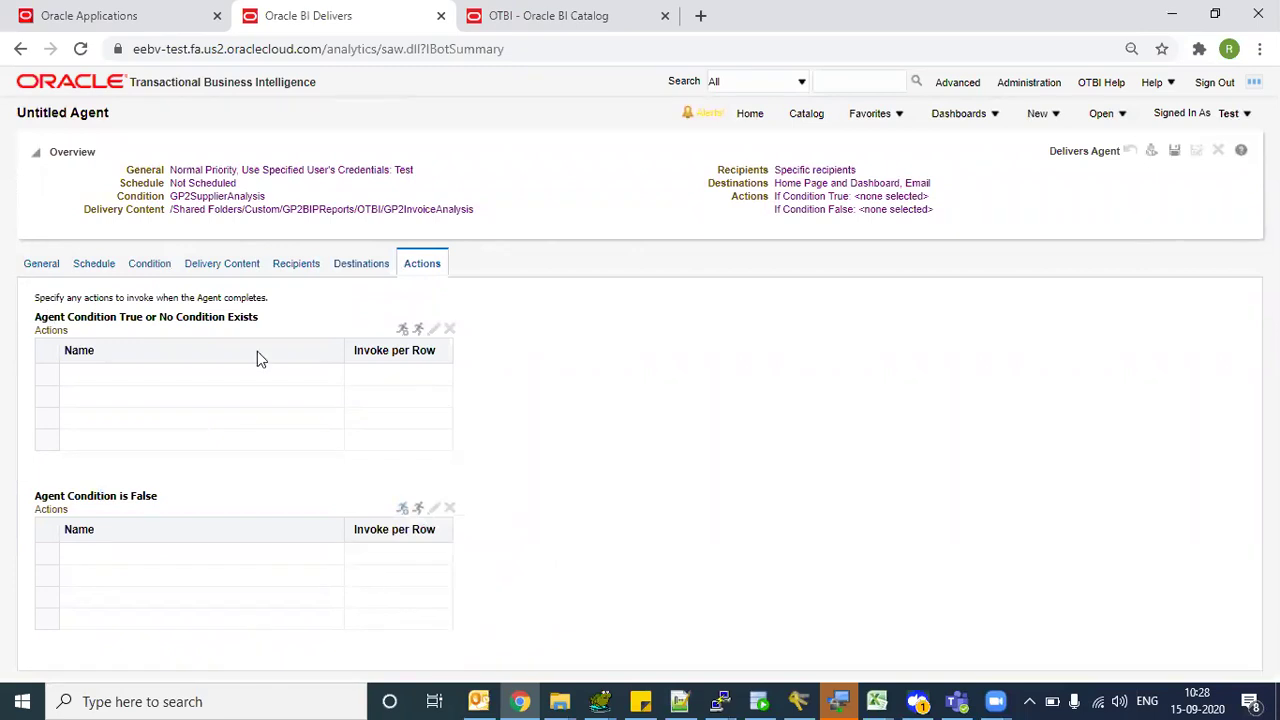
- Review the Condition and Delivery Content settings, then return to the Recipients list
click(141, 270)
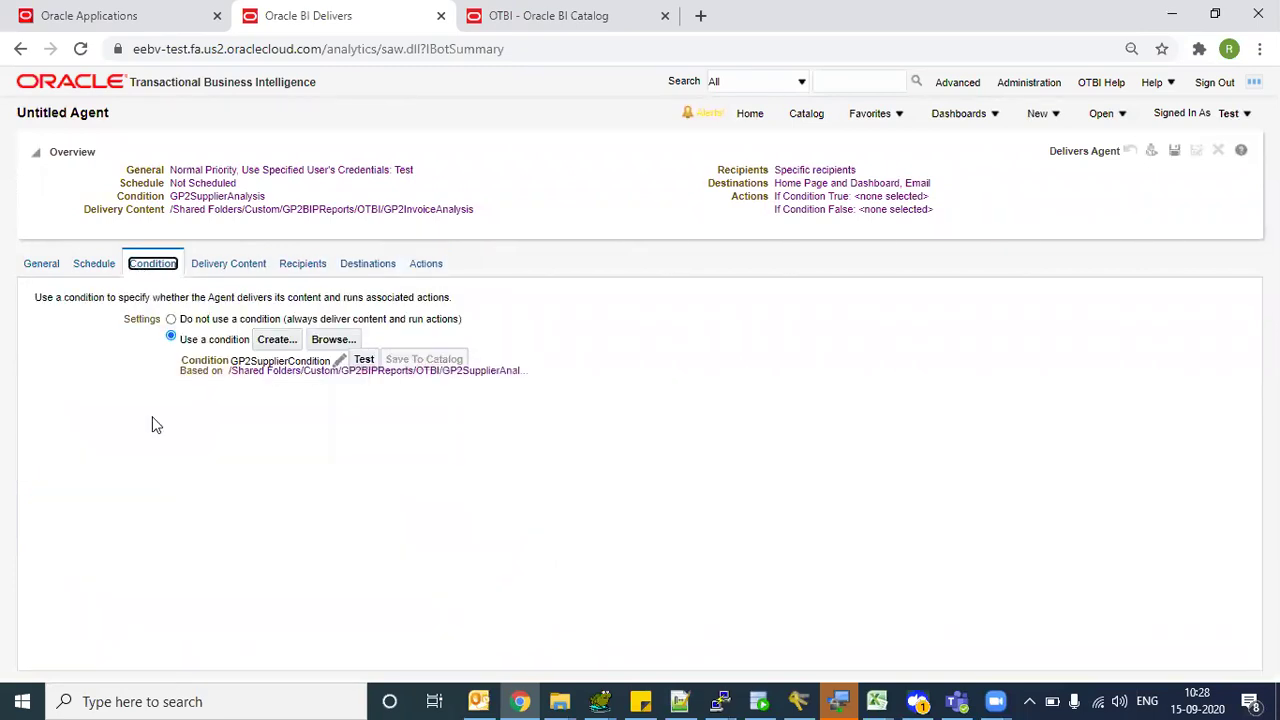
click(258, 266)
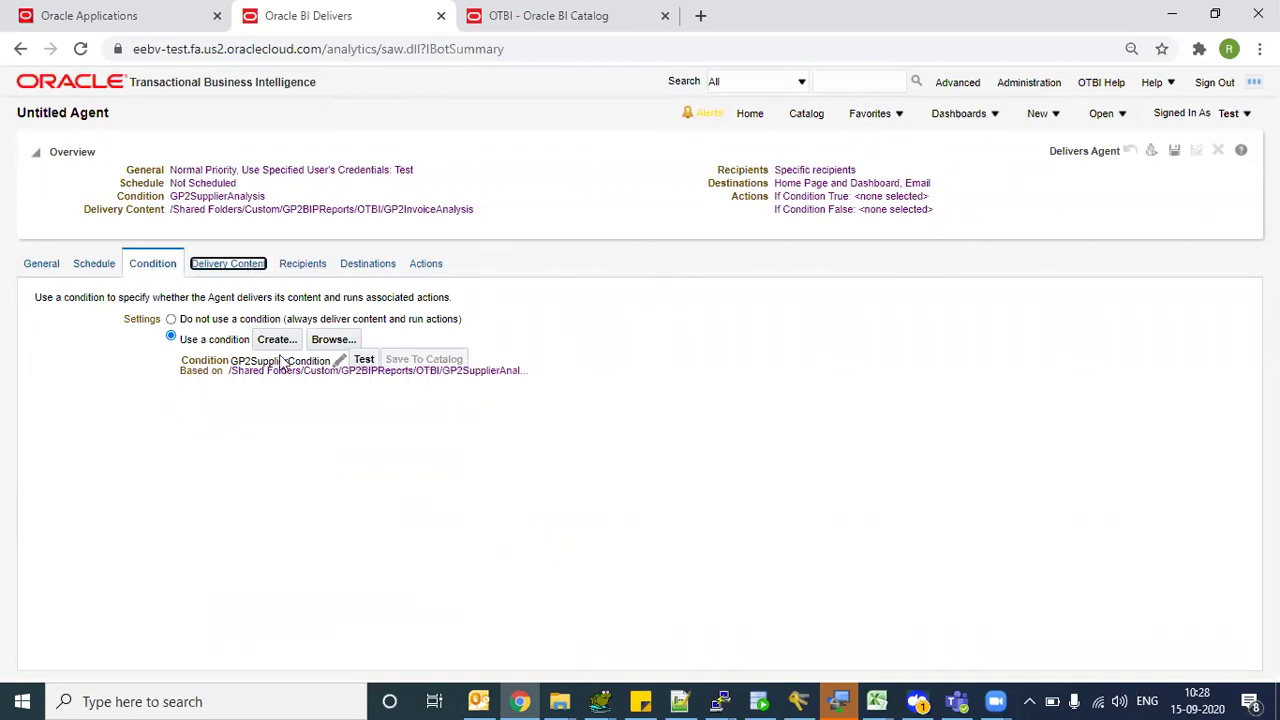
click(296, 266)
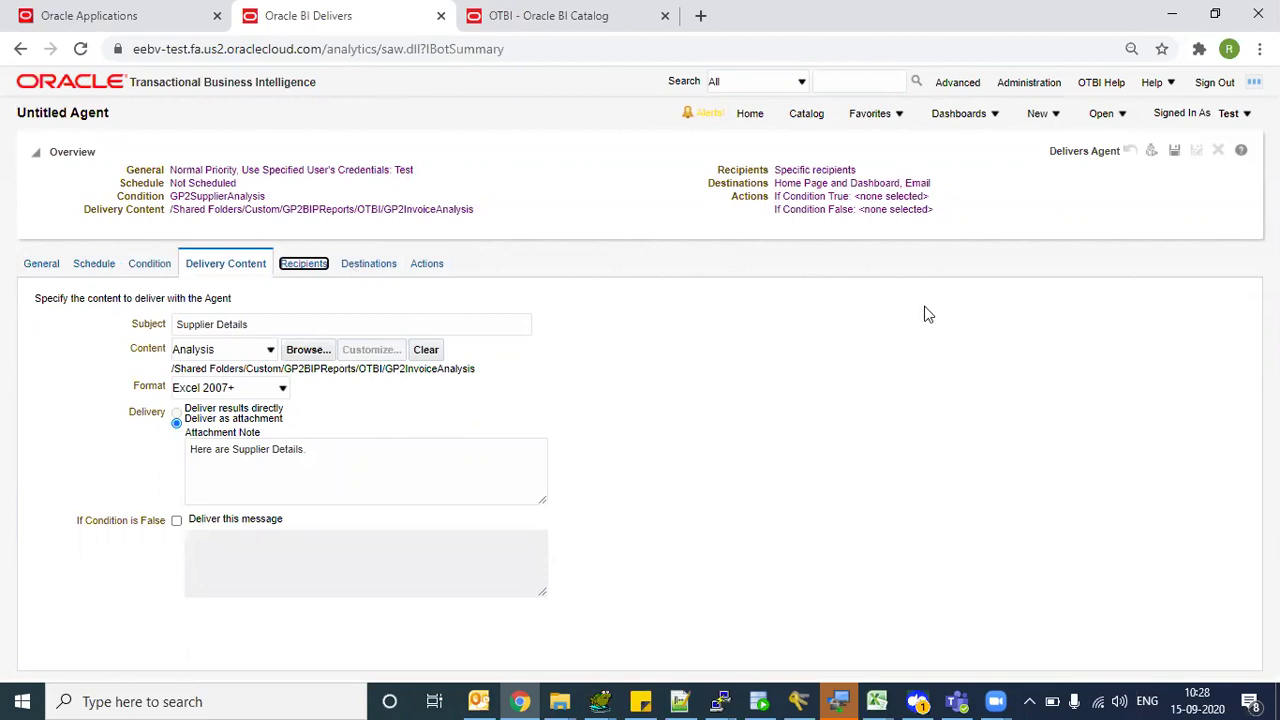
click(1175, 152)
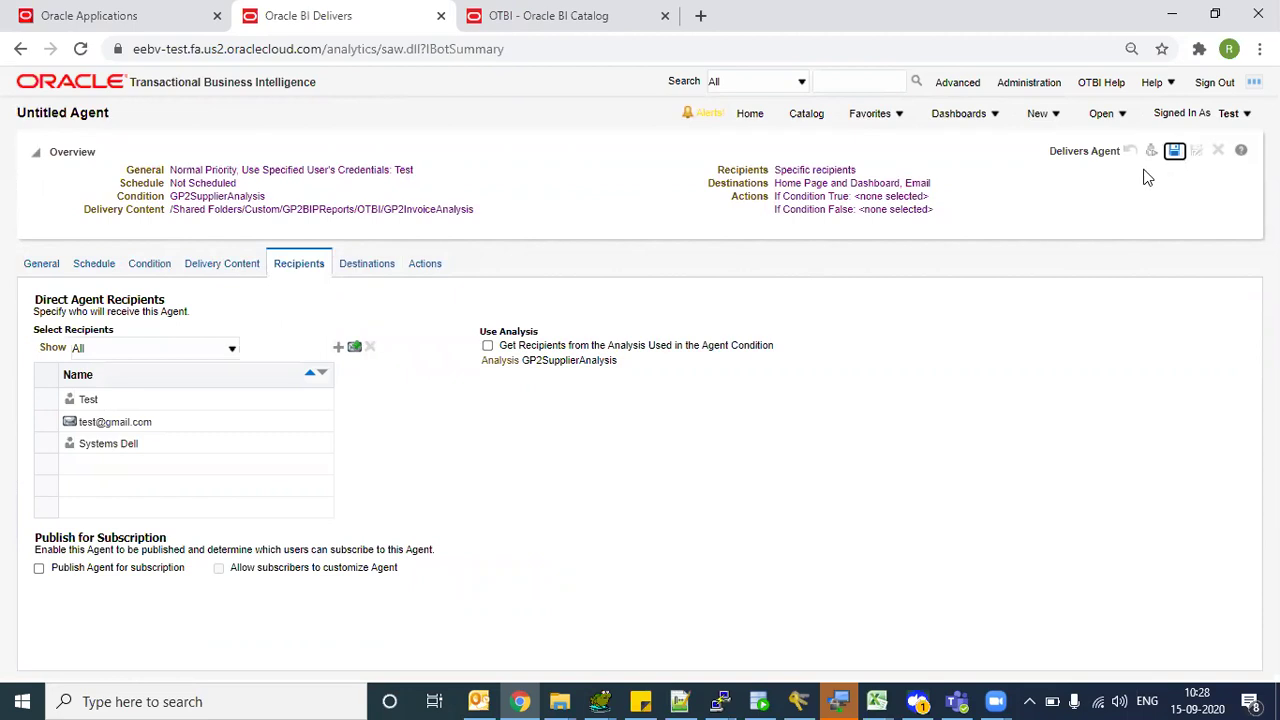
- Browse the save dialog to Shared Folders/Custom/GP2BIPReports/OTBI
click(1174, 151)
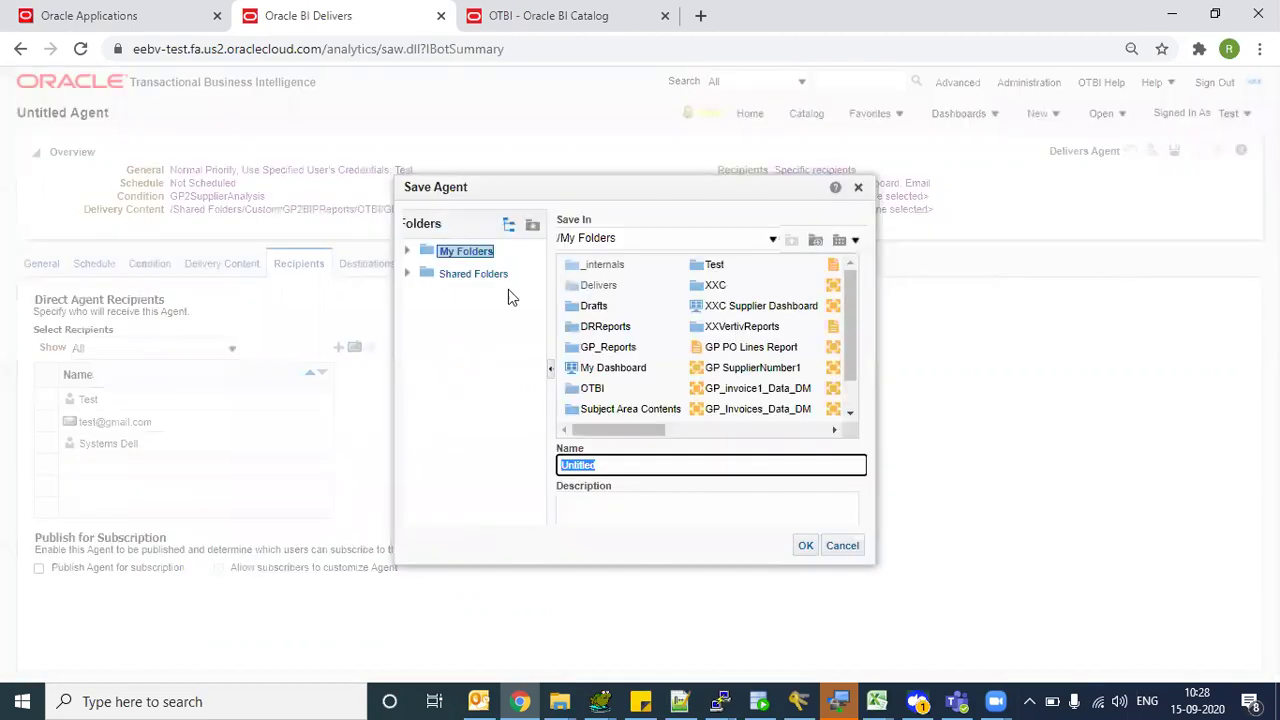
click(429, 279)
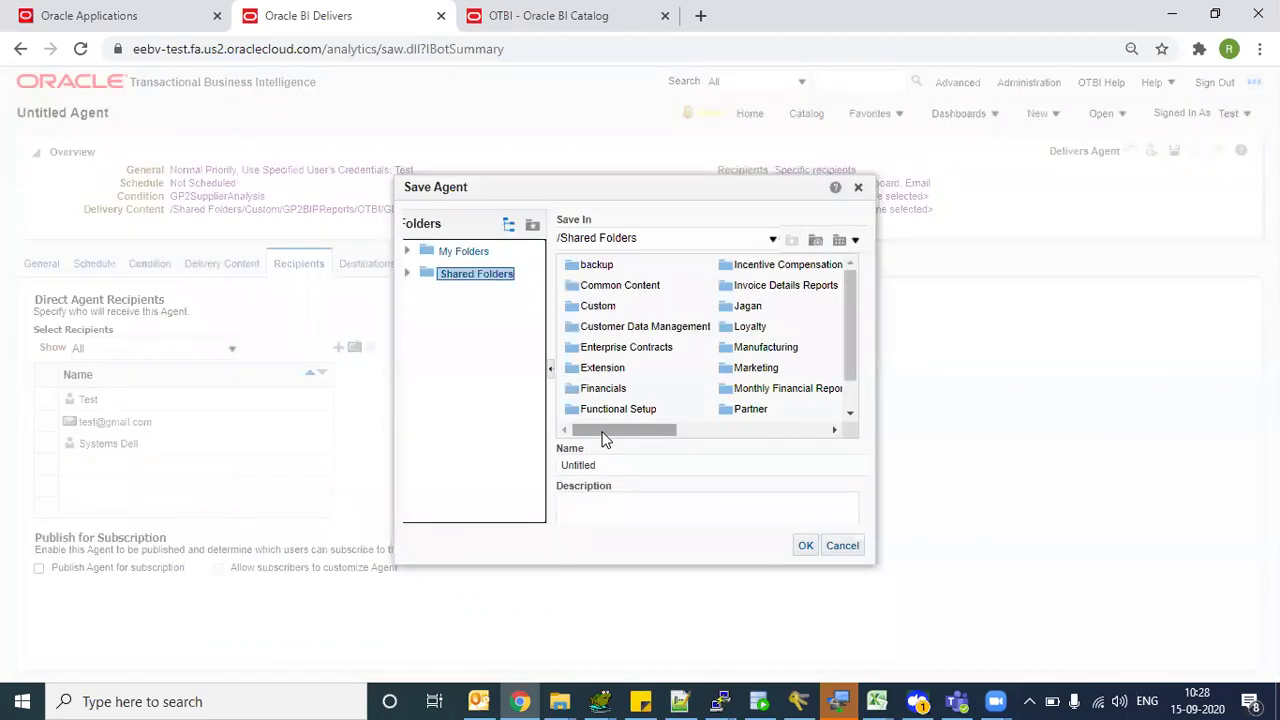
scroll(620, 420, down, 1)
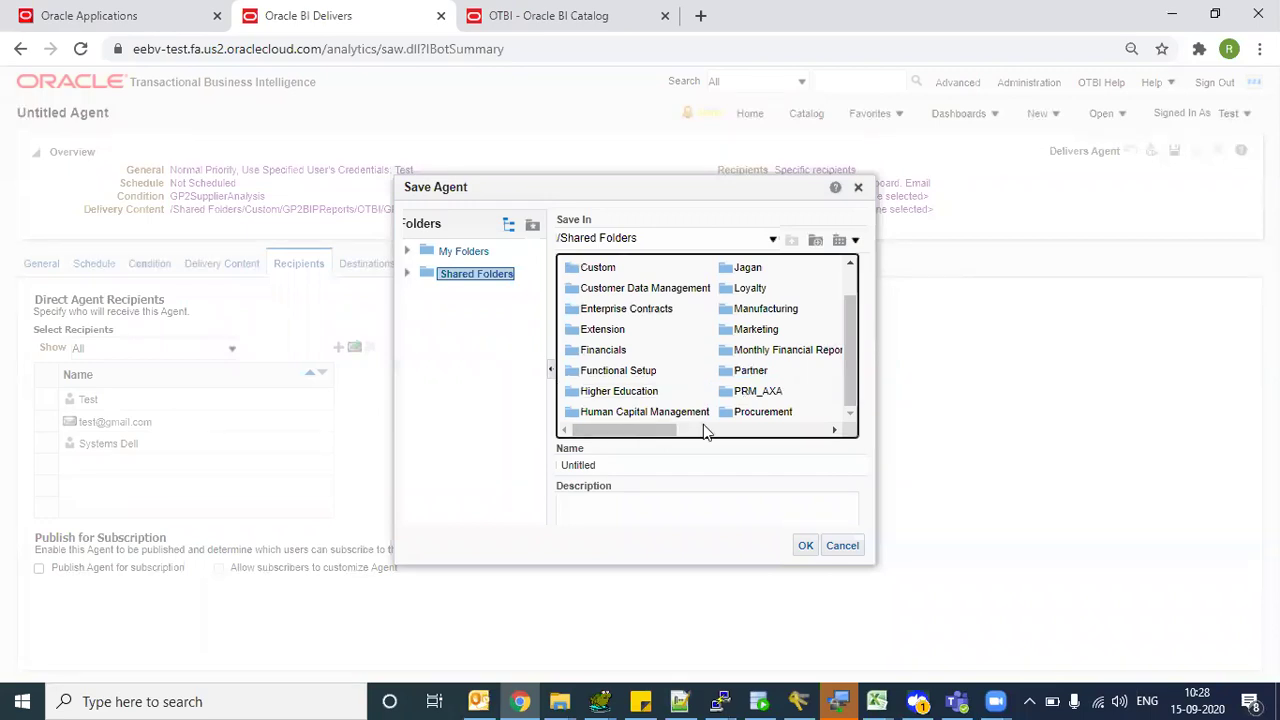
click(578, 267)
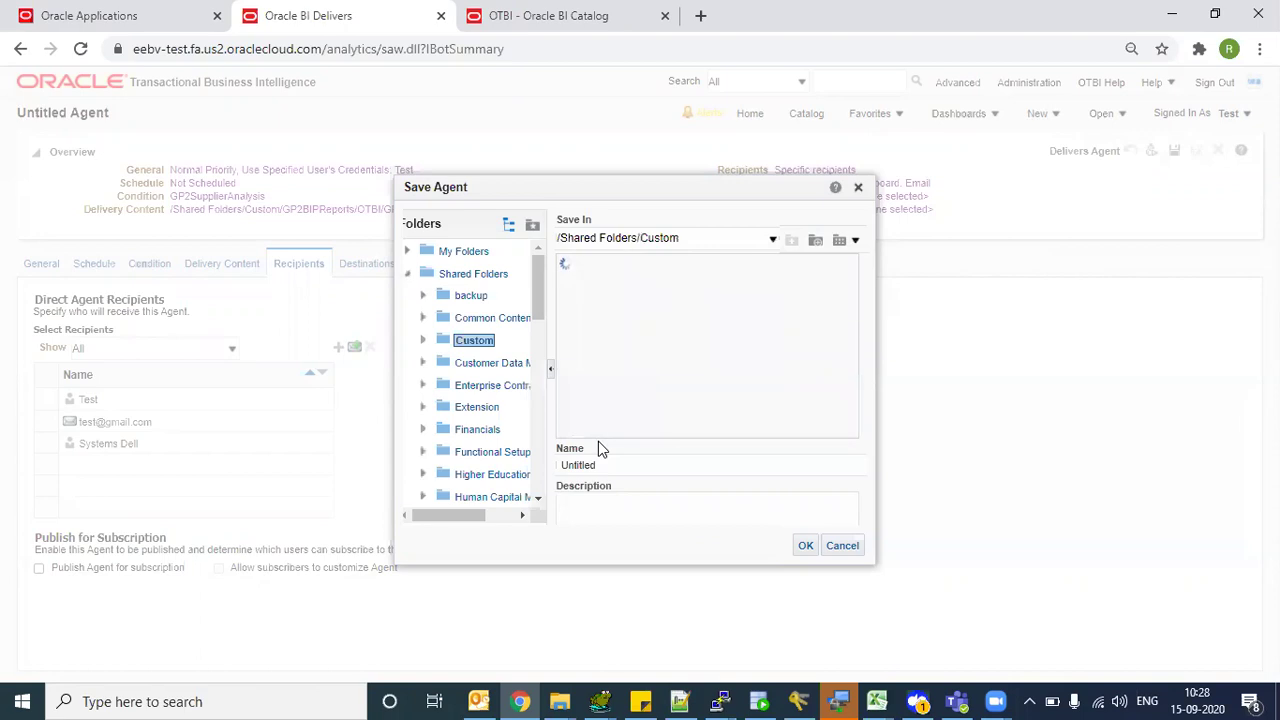
drag(582, 430, 630, 441)
click(738, 370)
double_click(735, 370)
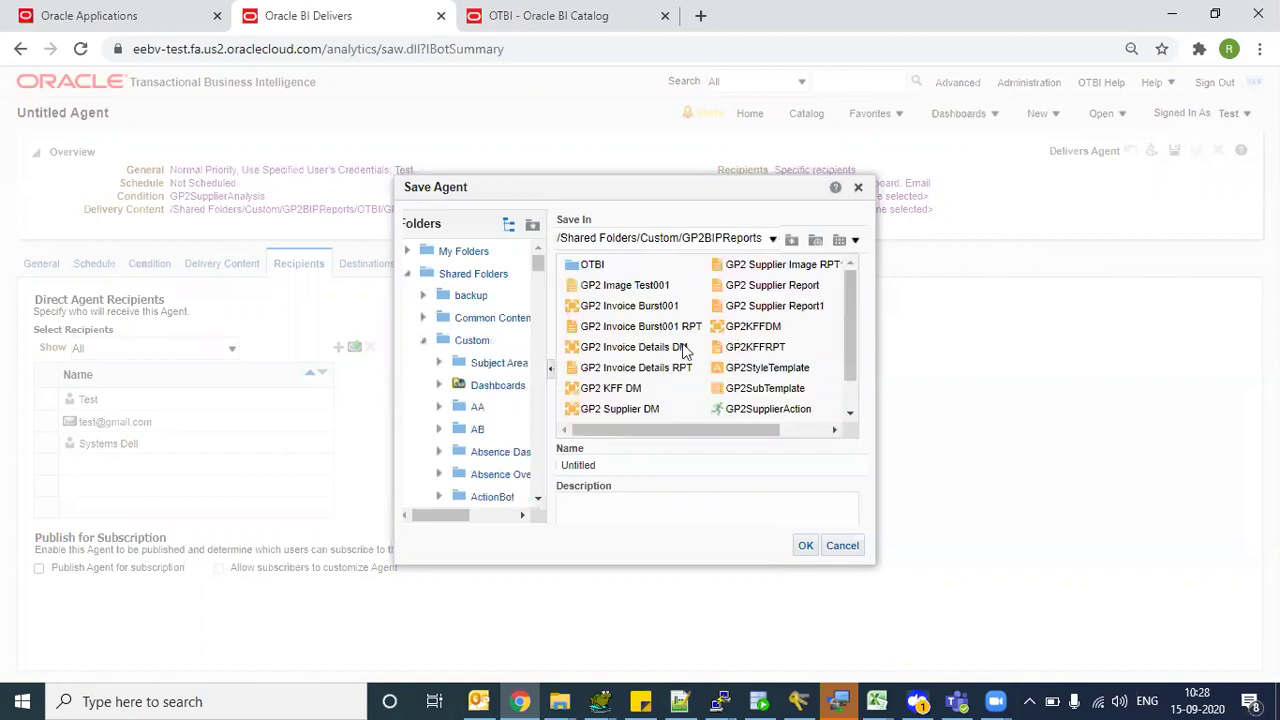
click(573, 266)
double_click(573, 266)
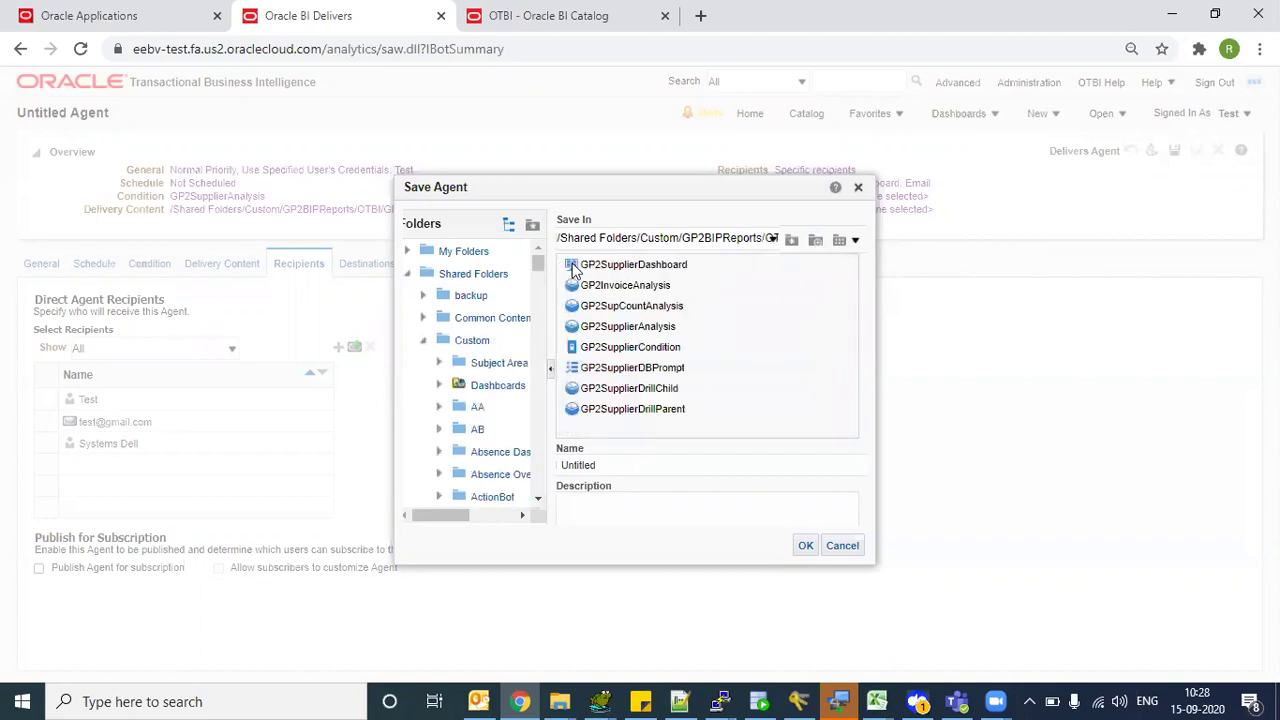
- Name the agent GP2SupplierAgent and save it
click(616, 408)
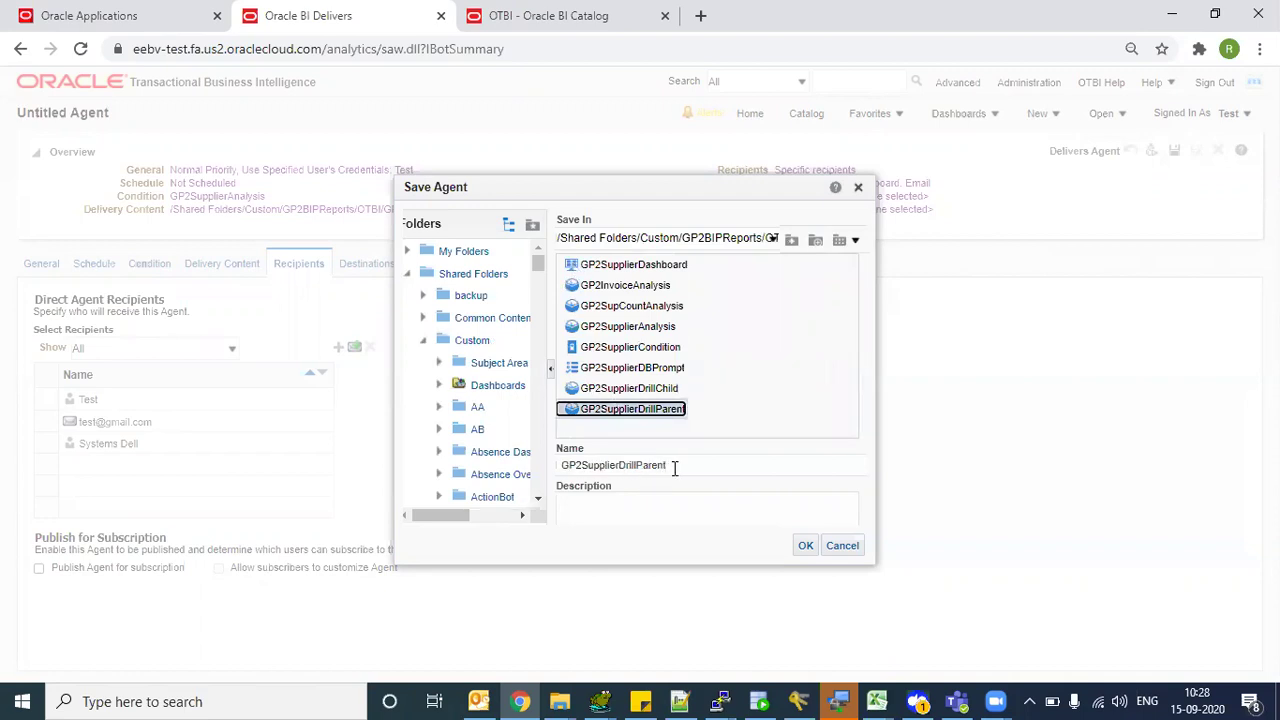
click(674, 468)
key(BackSpace)
key(BackSpace)
key(BackSpace)
key(BackSpace)
key(BackSpace)
key(BackSpace)
key(BackSpace)
key(BackSpace)
key(BackSpace)
key(BackSpace)
key(BackSpace)
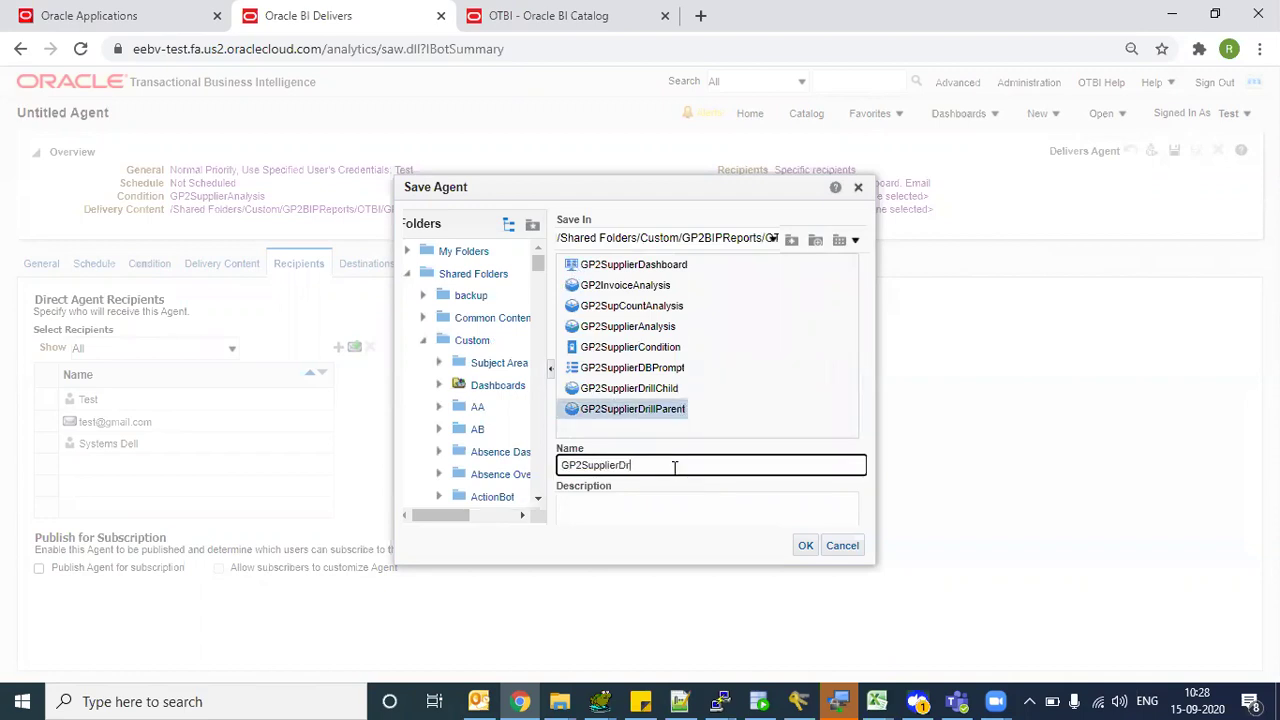
text(Agent)
click(806, 545)
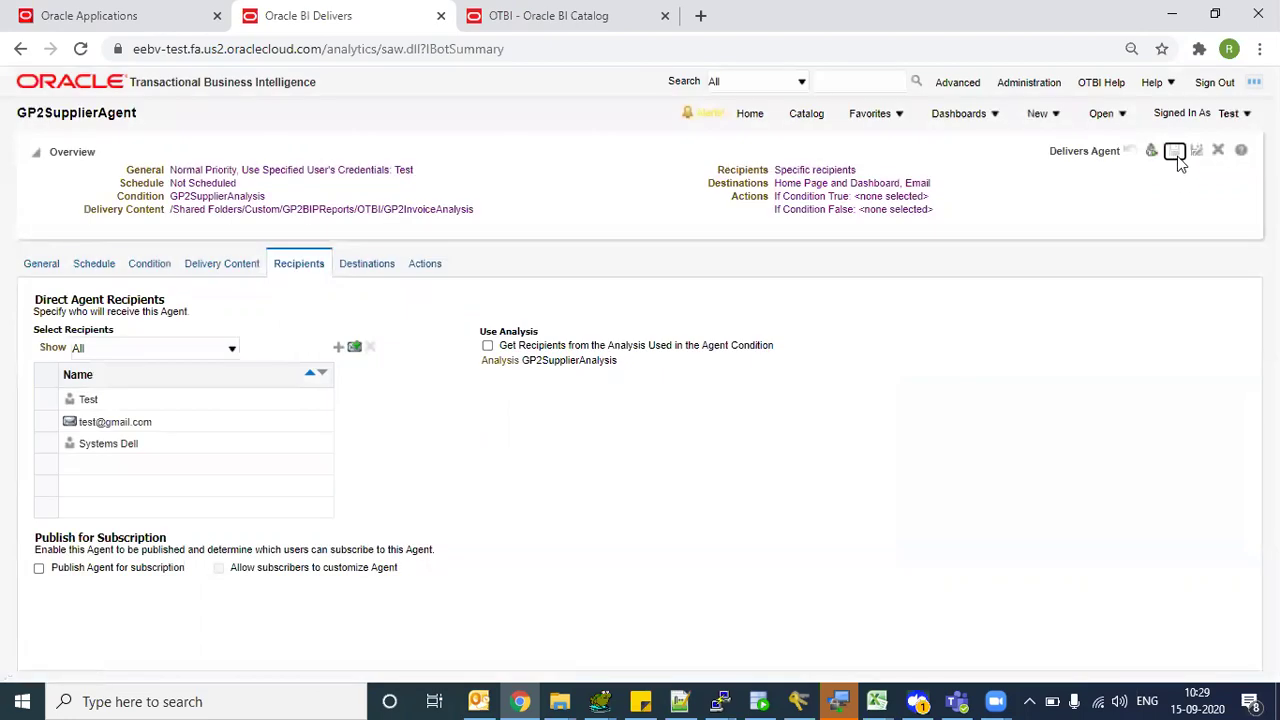
- Run GP2SupplierAgent from the catalog and dismiss the Agent Successful message
click(806, 114)
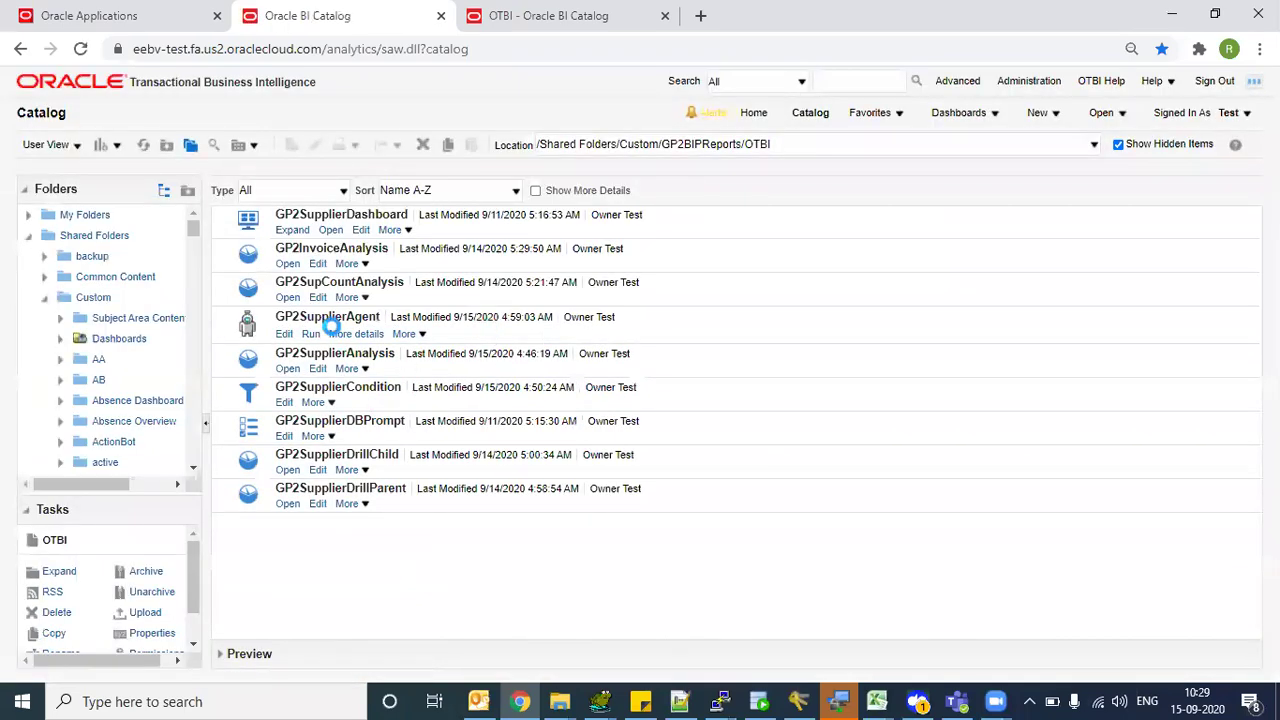
click(332, 326)
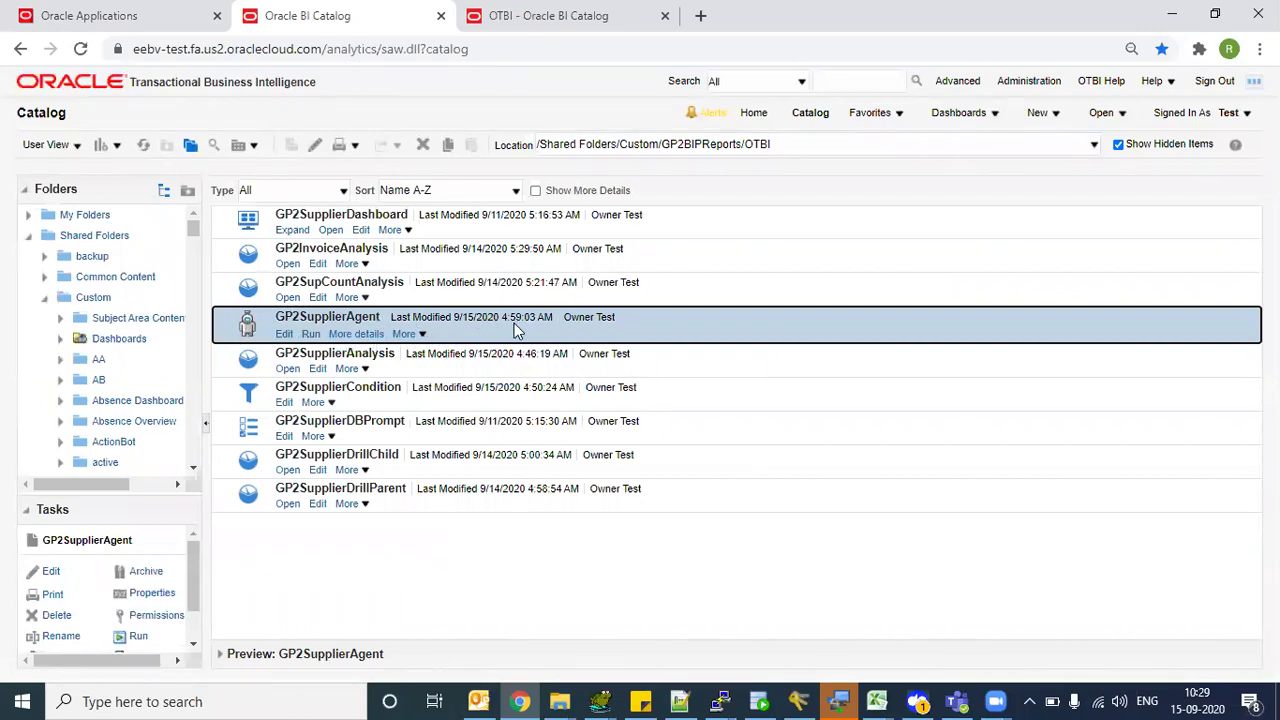
click(311, 335)
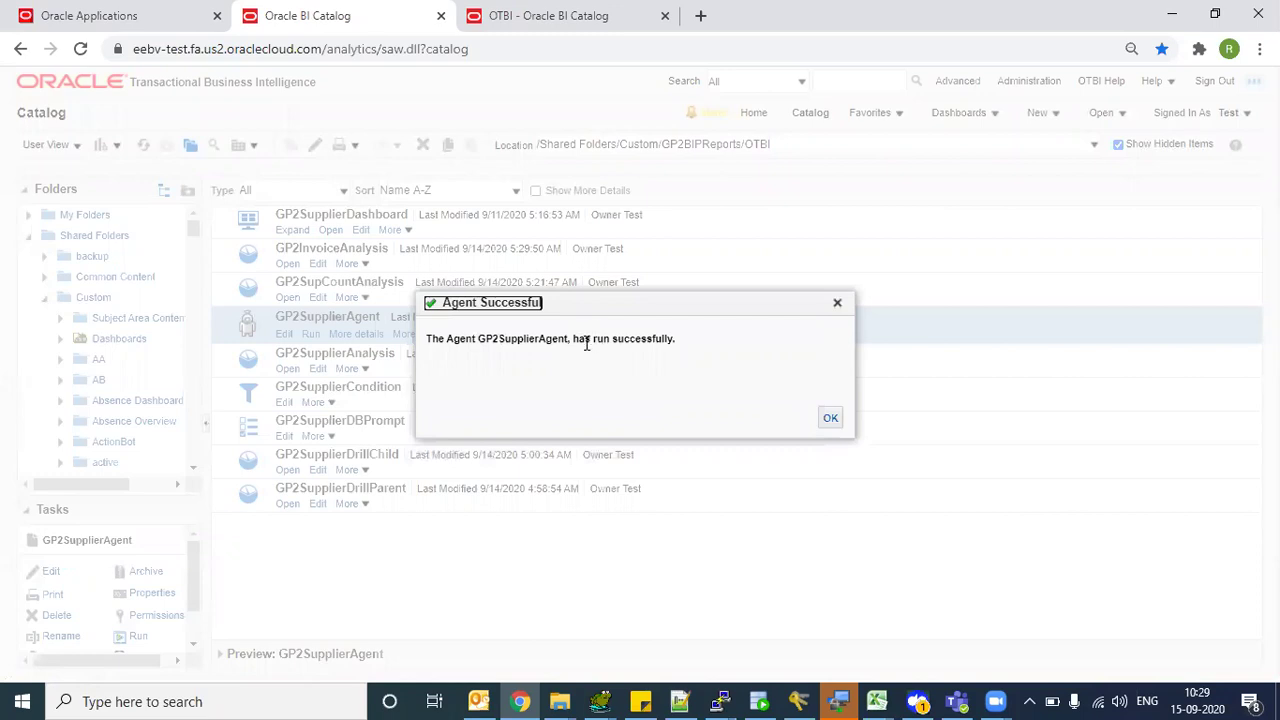
drag(592, 338, 684, 362)
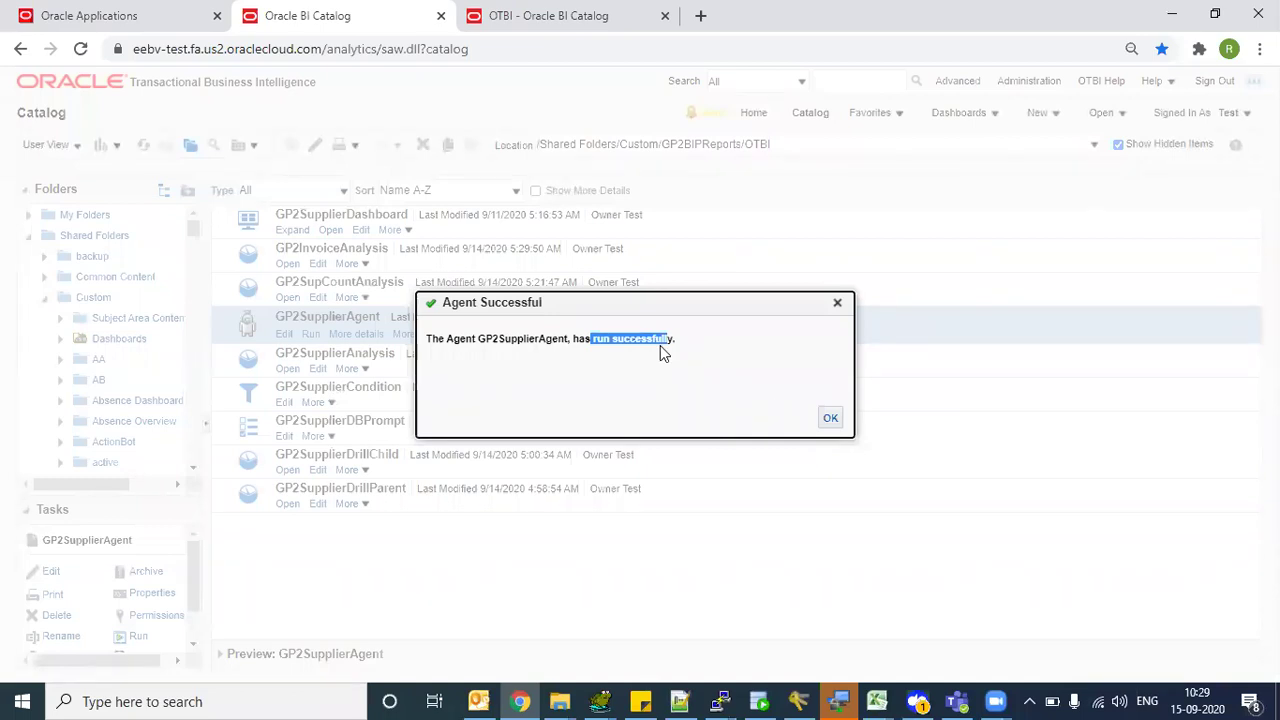
click(832, 418)
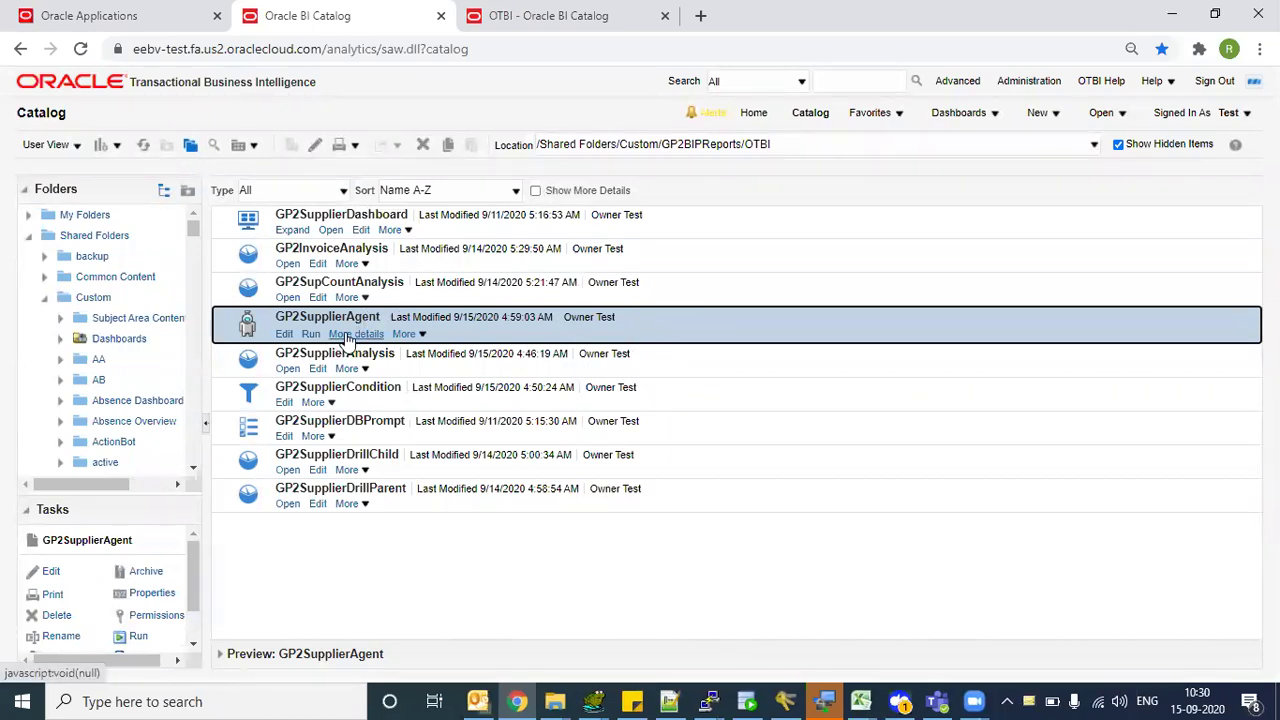
- Check GP2SupplierAgent's last-run details, then open it in the agent editor
click(343, 336)
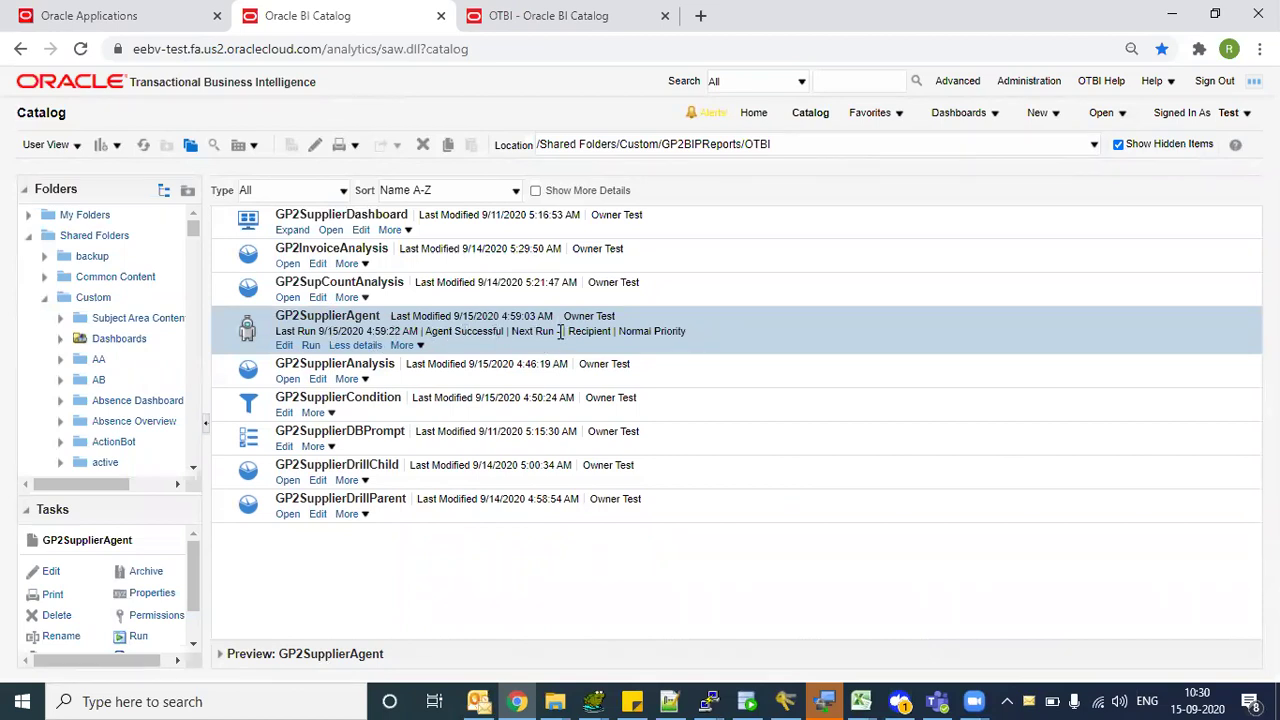
click(285, 346)
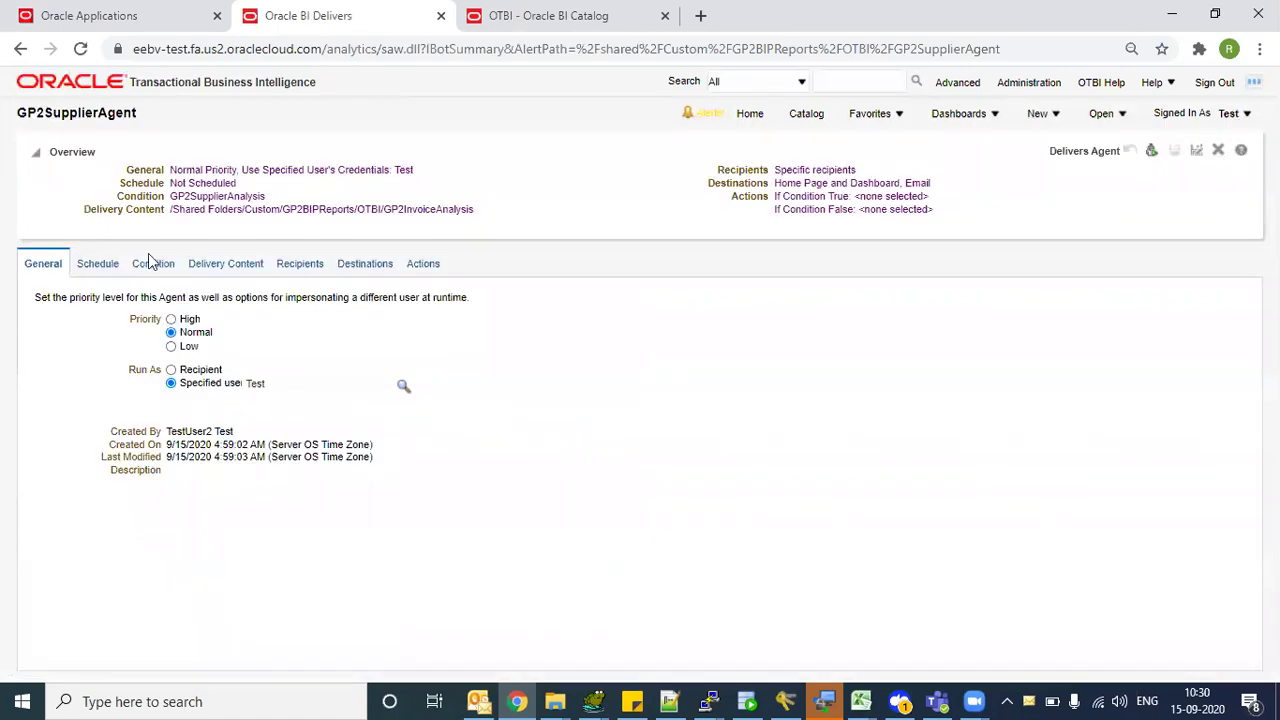
- Schedule GP2SupplierAgent to run Daily, every 1 day from 09/15/2020 05:02 AM, no end date, and save
click(98, 264)
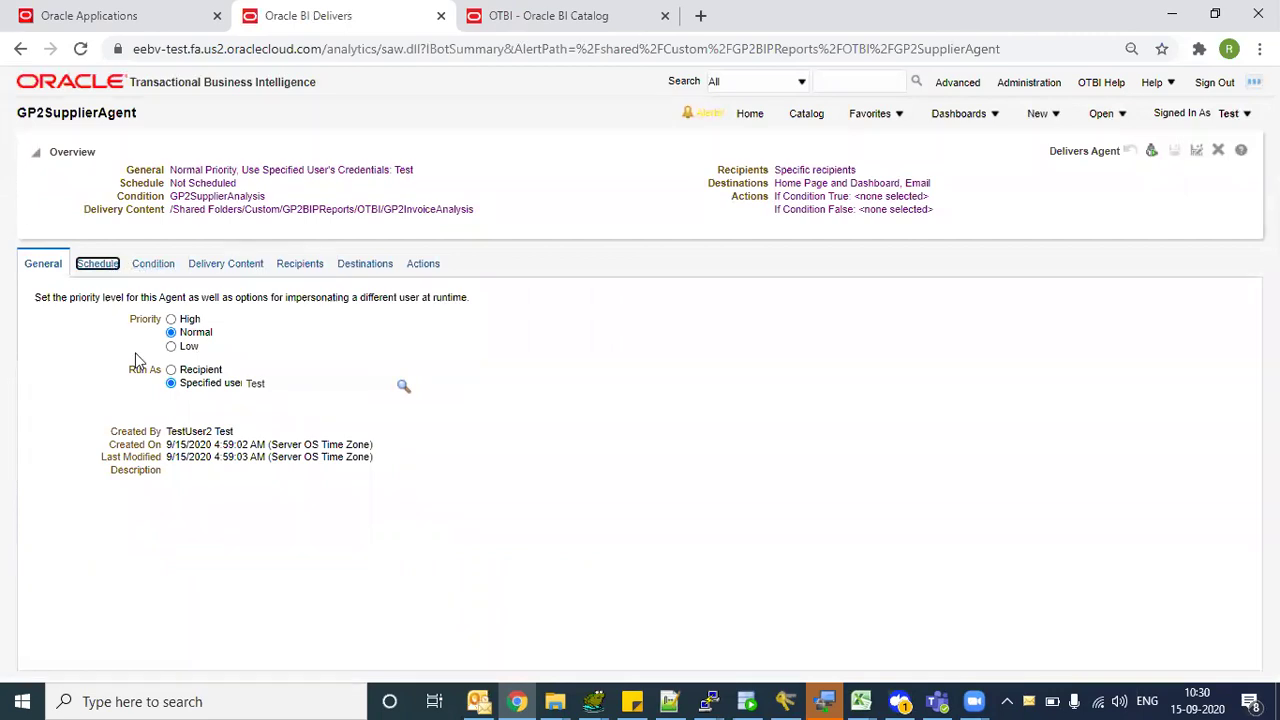
click(220, 336)
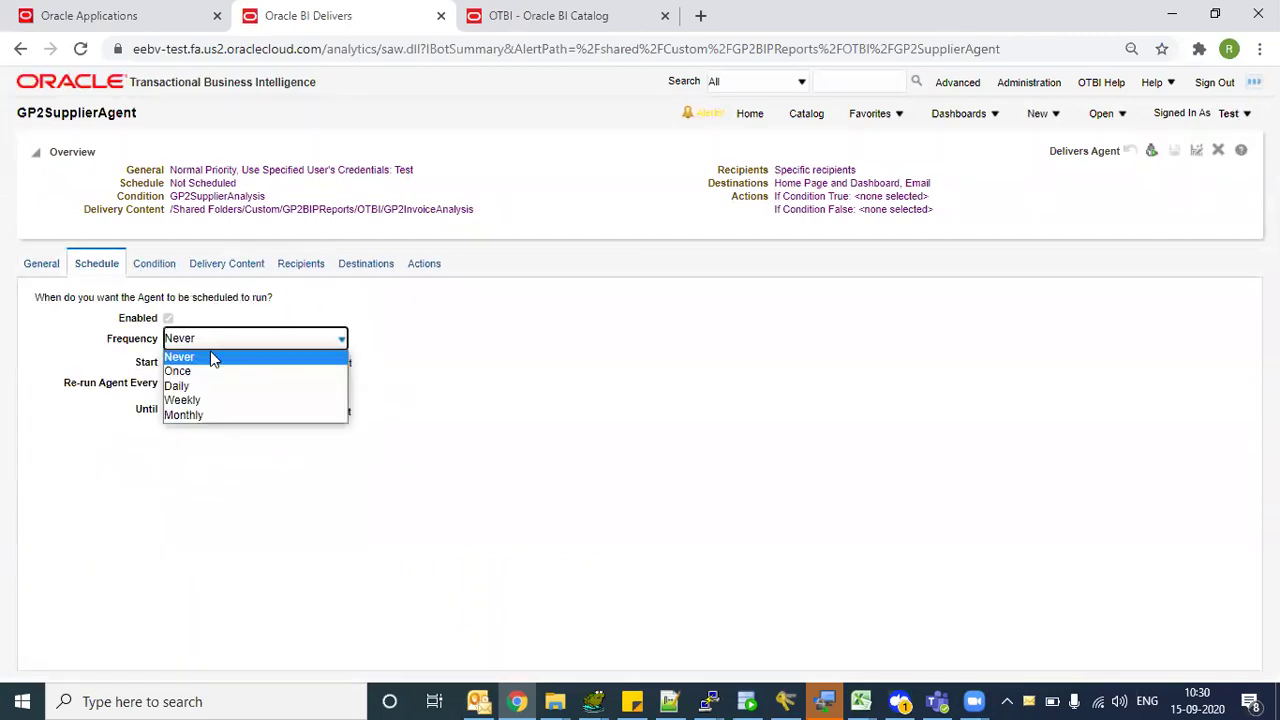
click(208, 368)
click(320, 340)
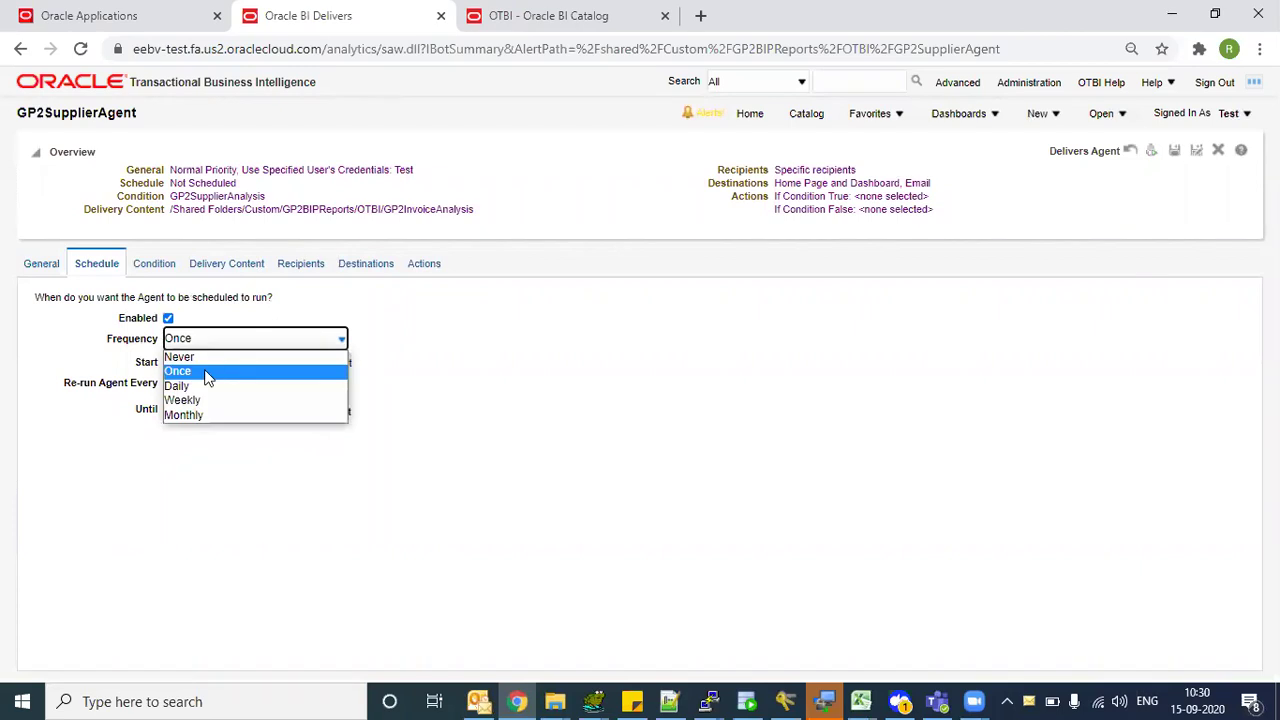
click(200, 383)
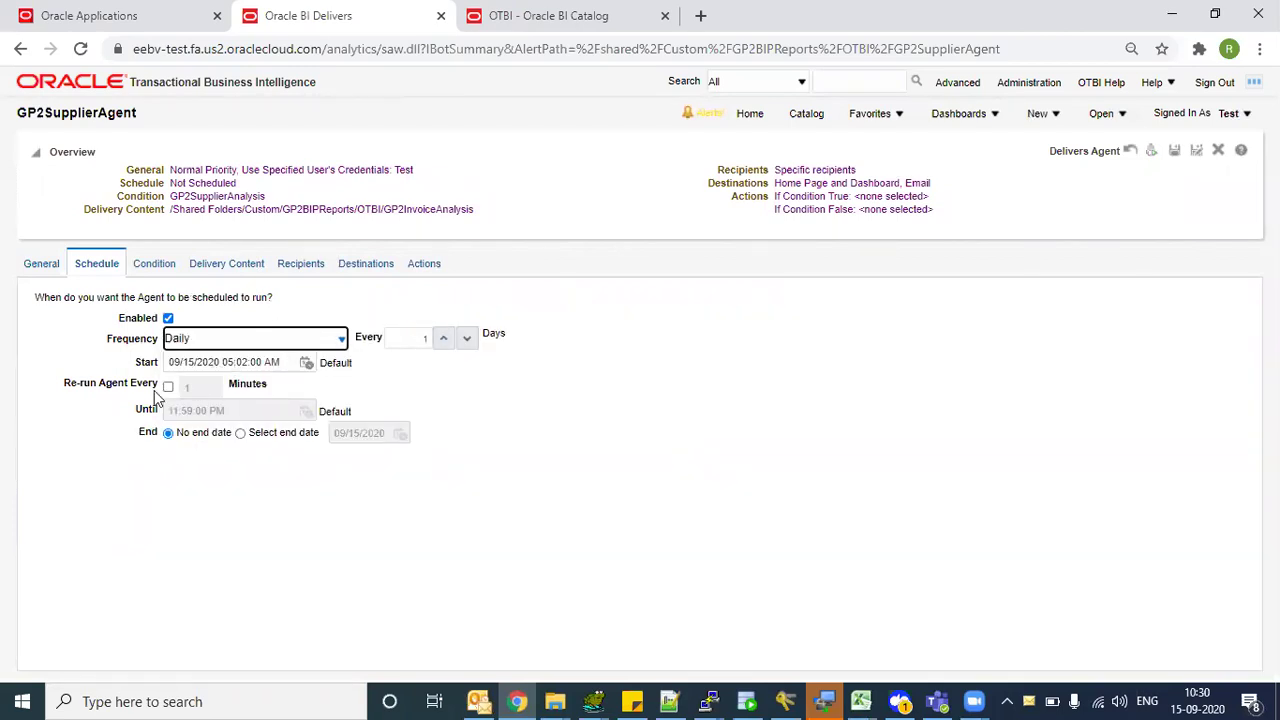
click(1174, 150)
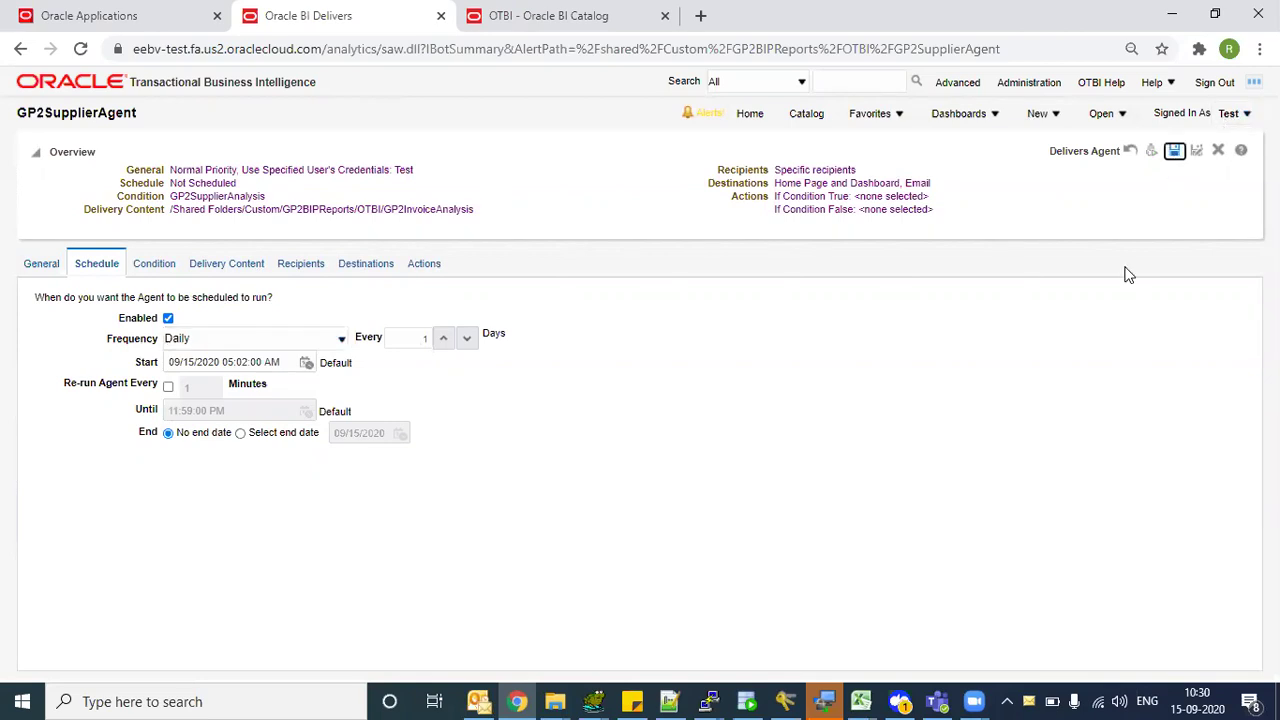
- Go back to the catalog, where GP2SupplierAgent shows its next run on 9/16/2020
click(806, 113)
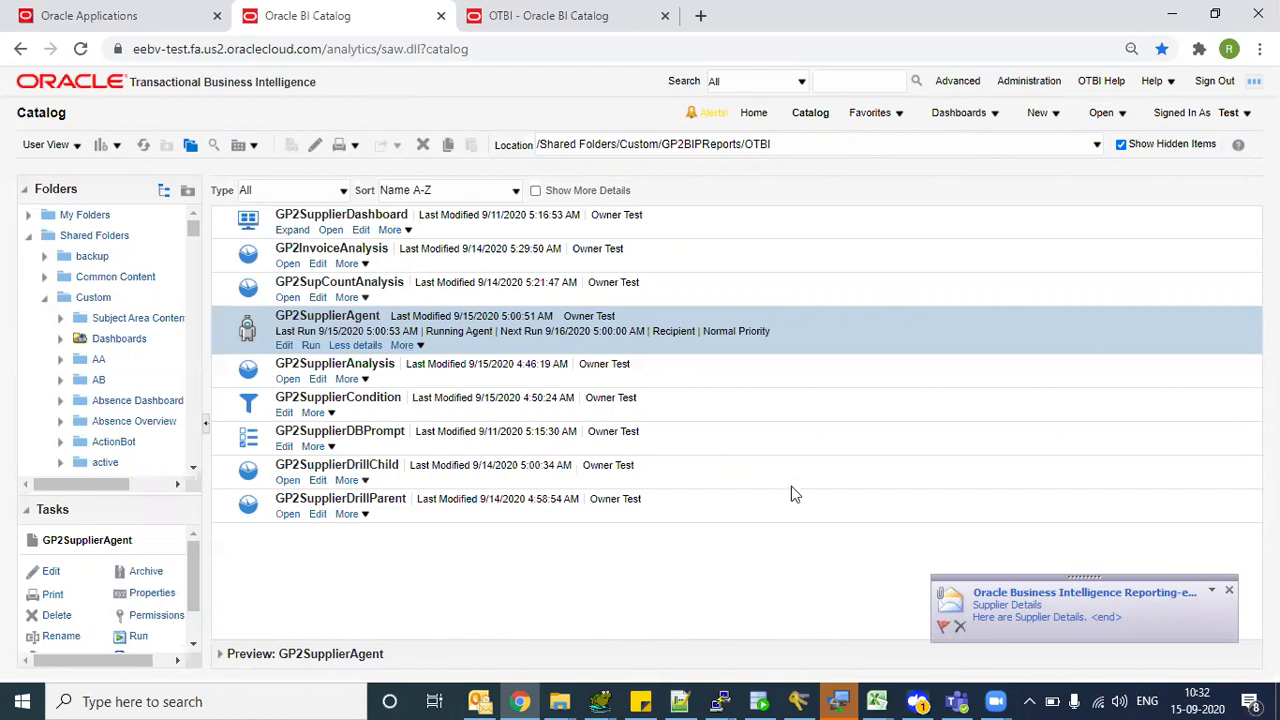
- Open the new Supplier Details email, review its text, and open the GP2InvoiceAnalysis.xlsx attachment
click(1000, 605)
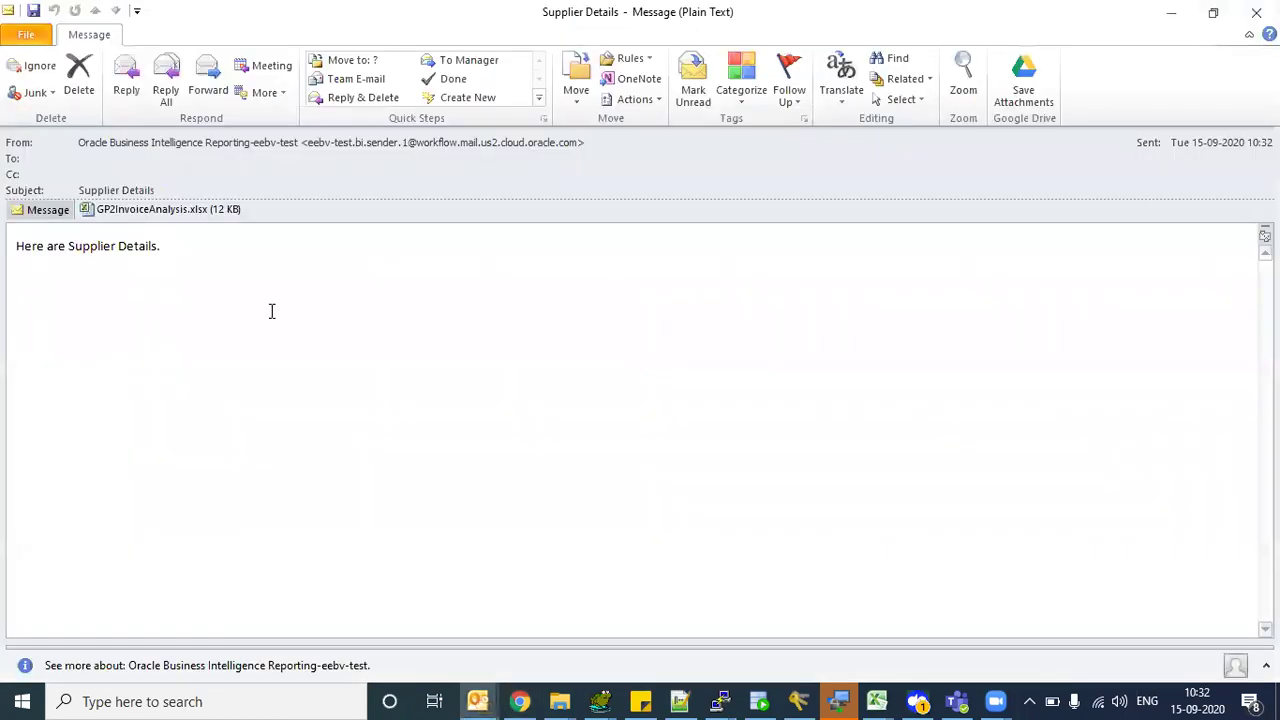
triple_click(40, 246)
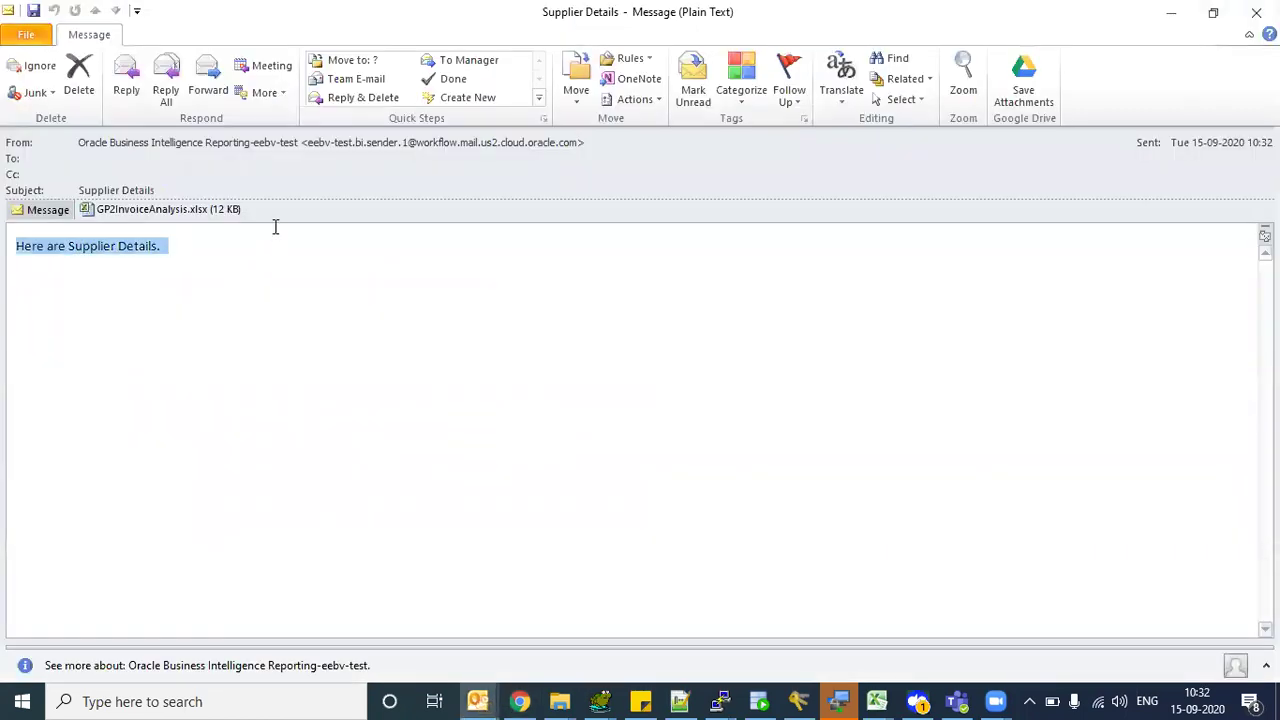
mouse_move(108, 147)
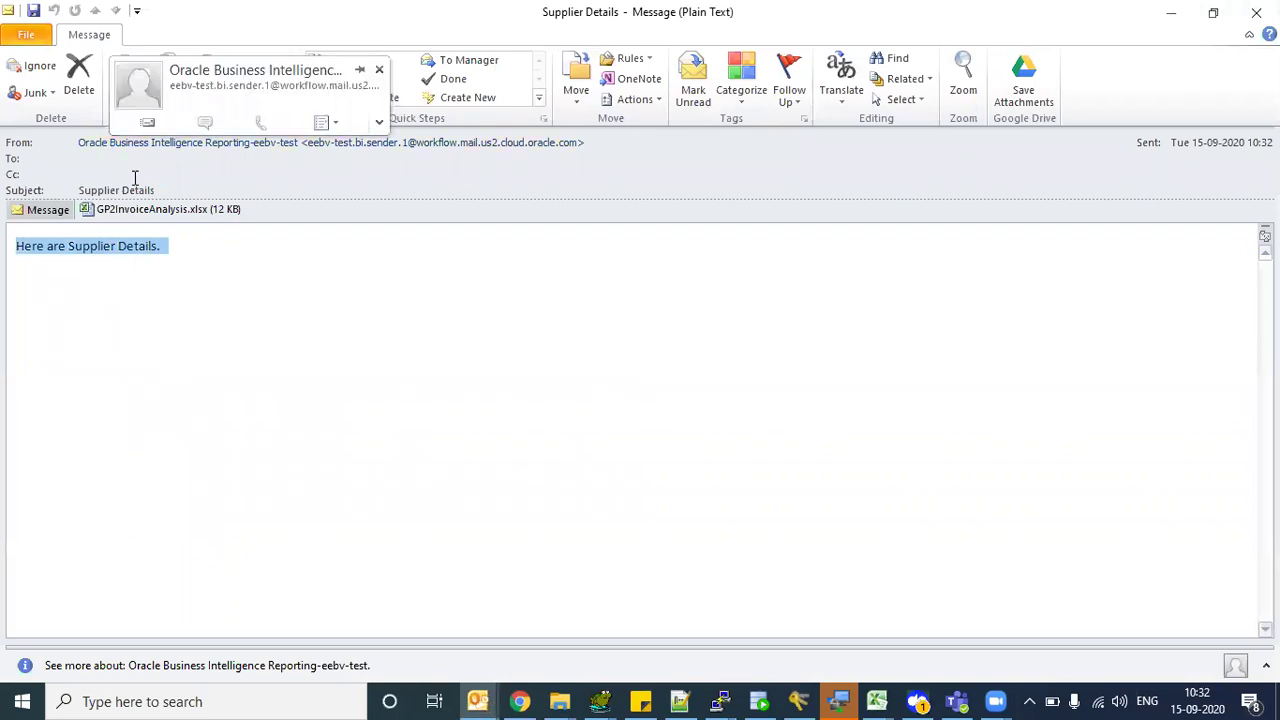
click(134, 177)
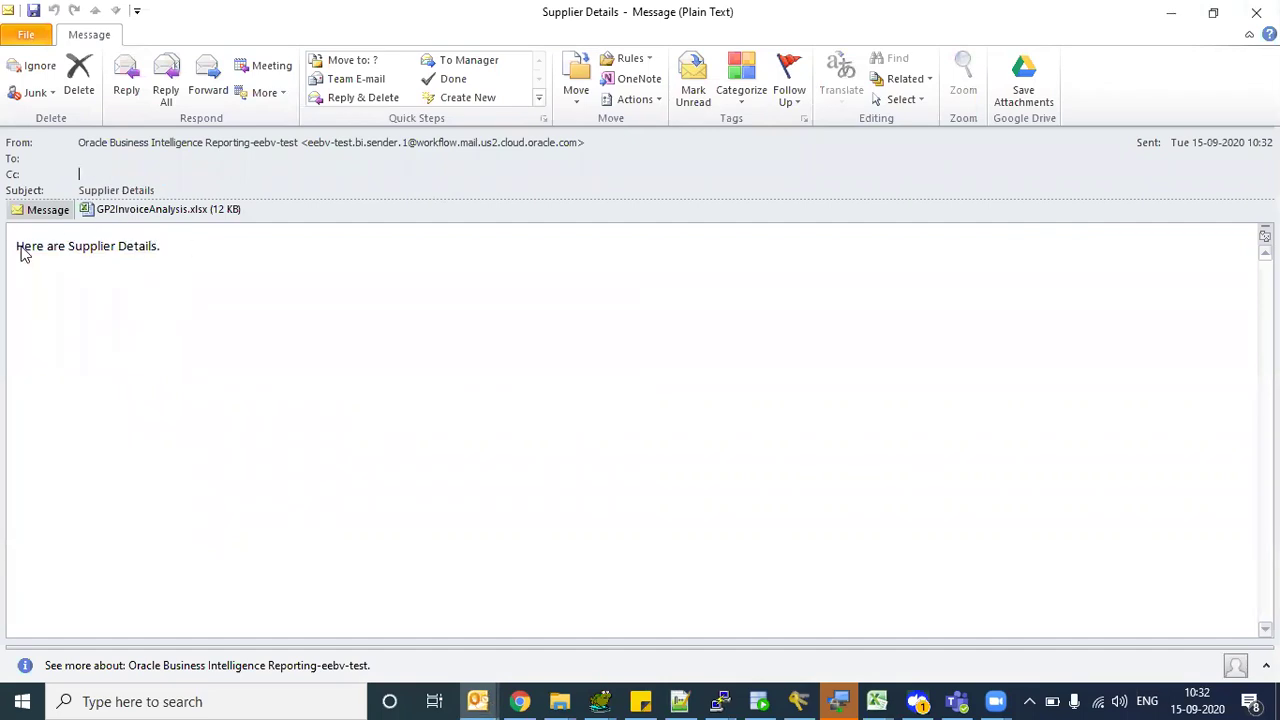
drag(23, 251, 183, 245)
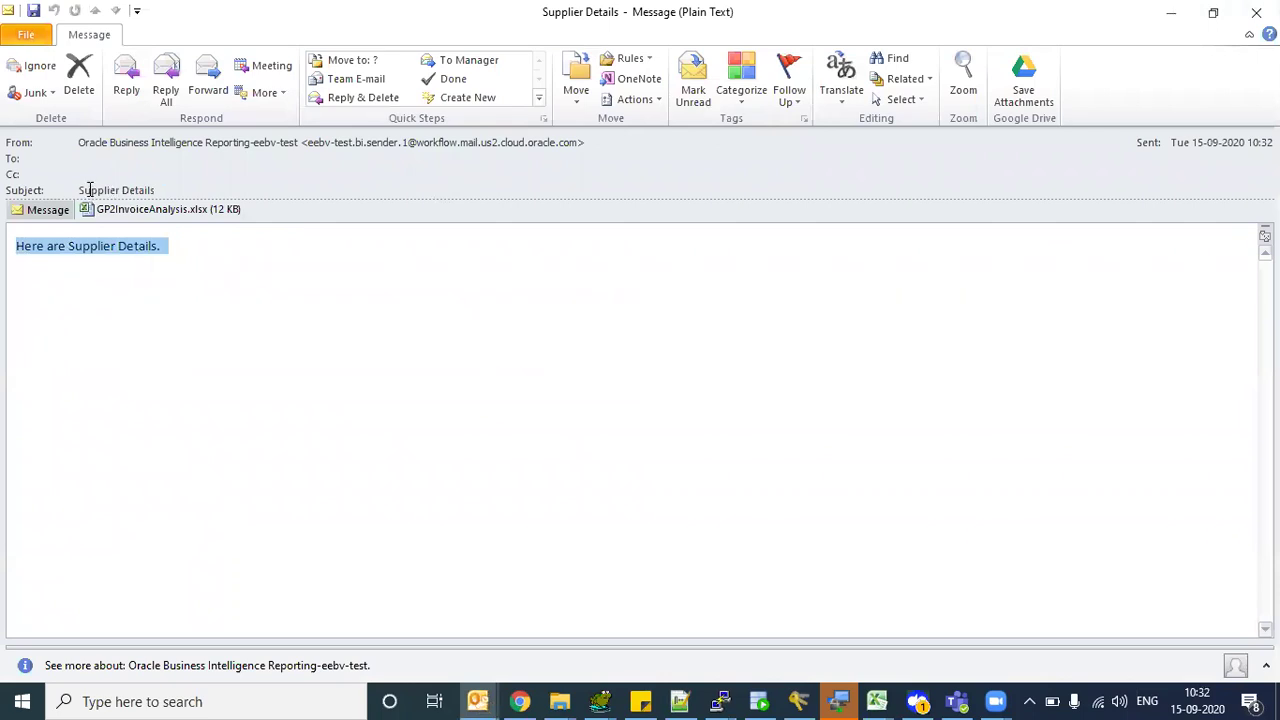
drag(88, 190, 171, 191)
double_click(150, 210)
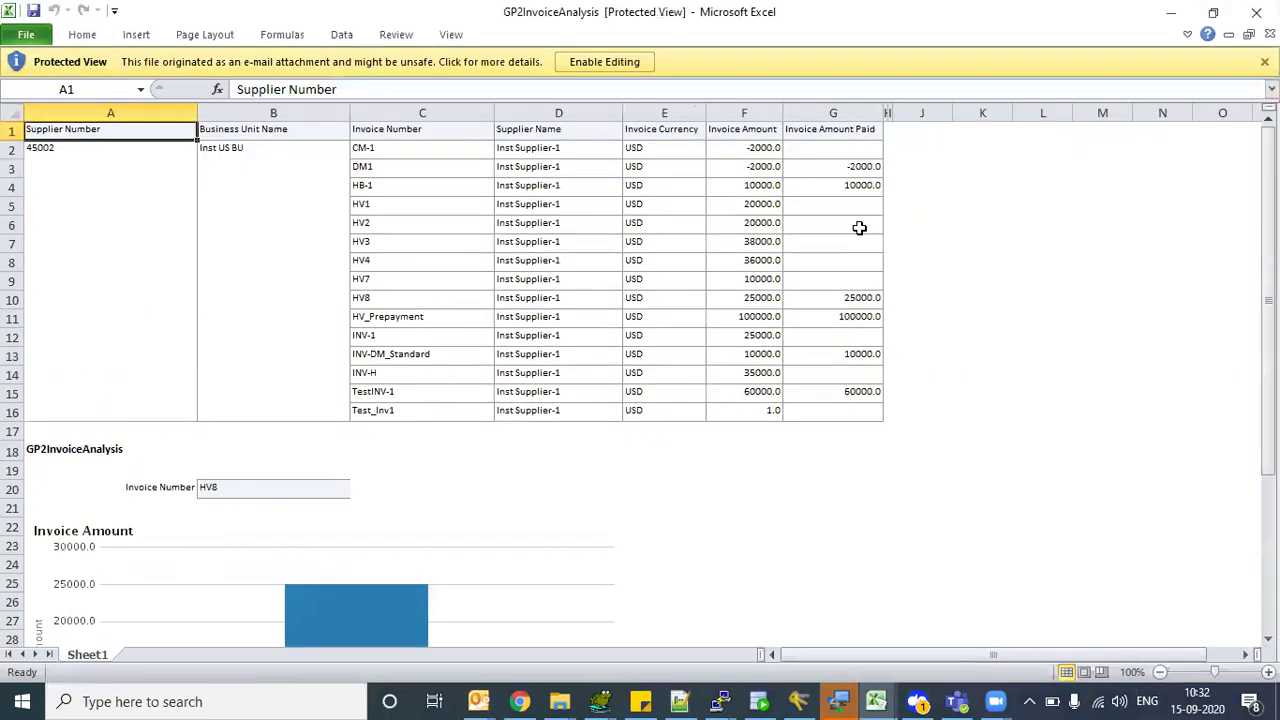
- Inspect cell D8 and the Invoice Amount chart, then close the workbook and minimize Excel
click(244, 244)
click(524, 262)
scroll(414, 449, down, 4)
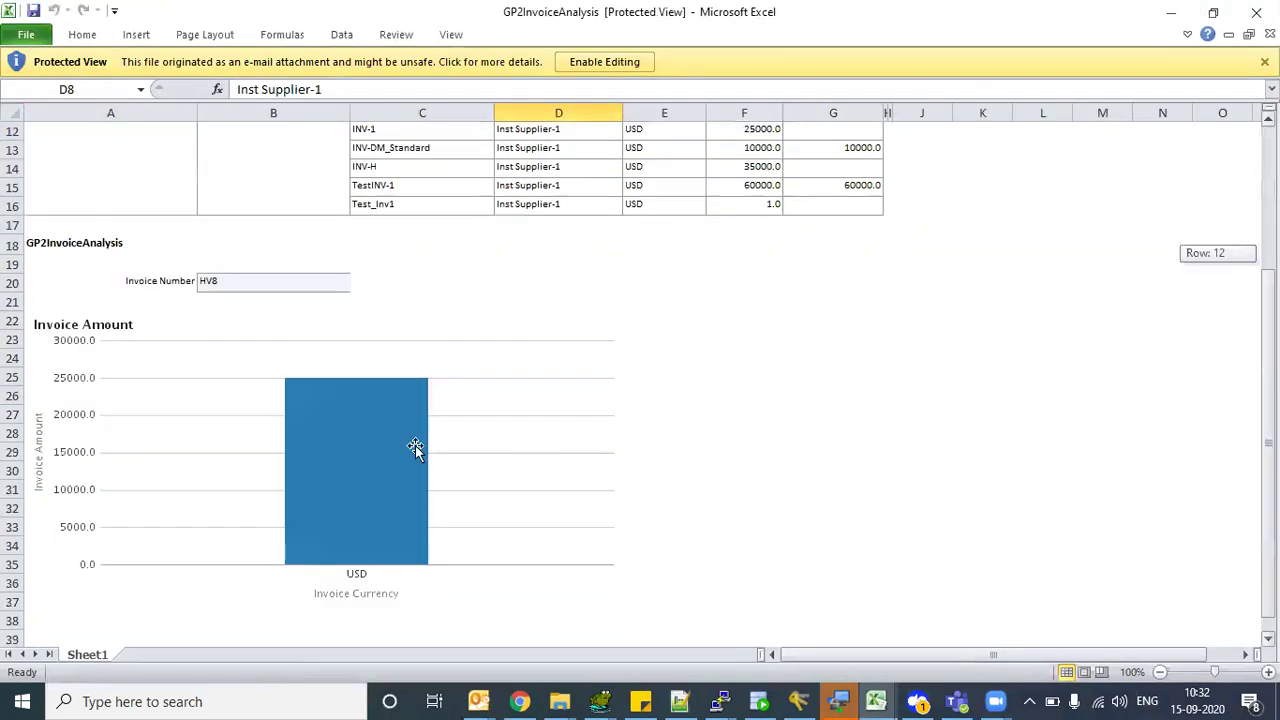
click(398, 368)
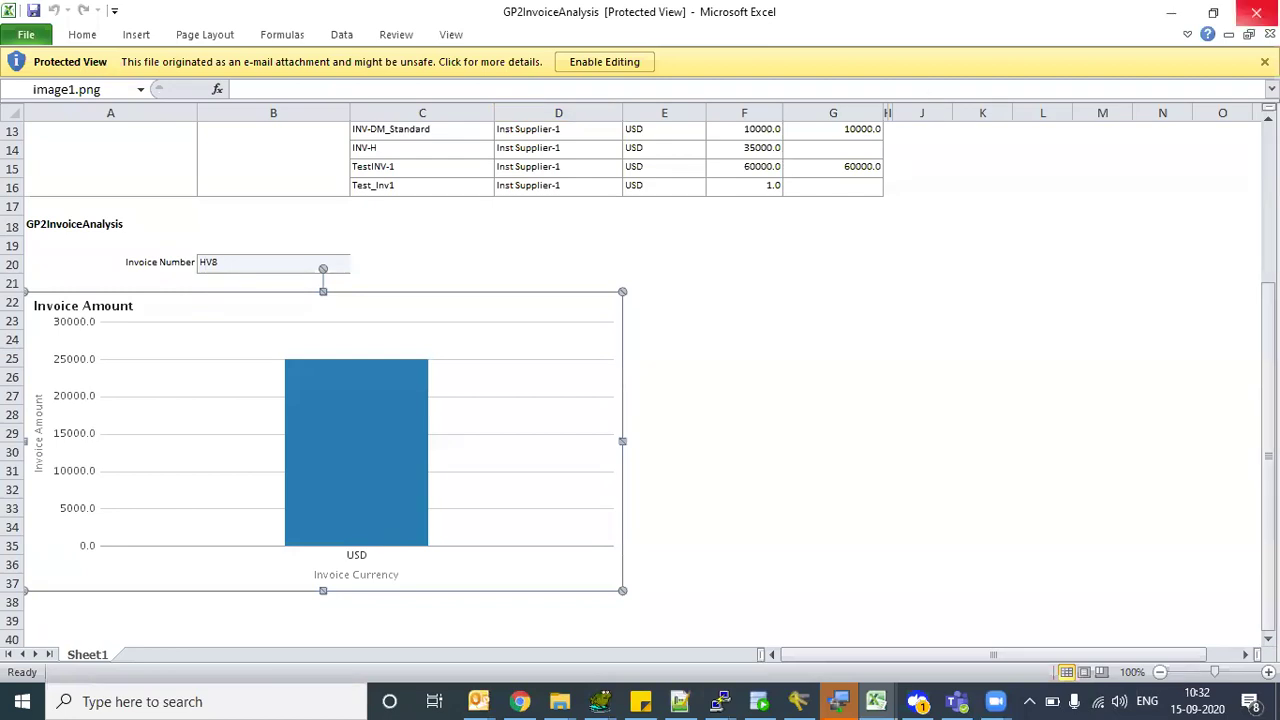
click(1256, 12)
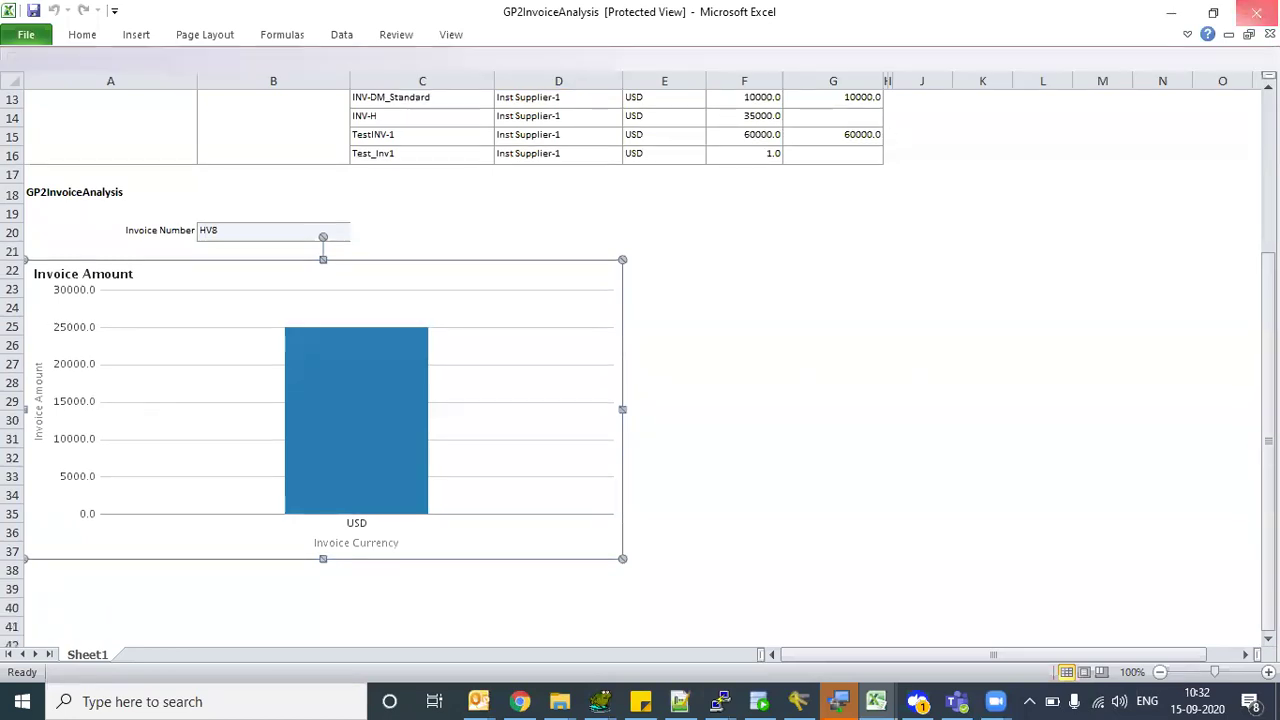
click(1160, 14)
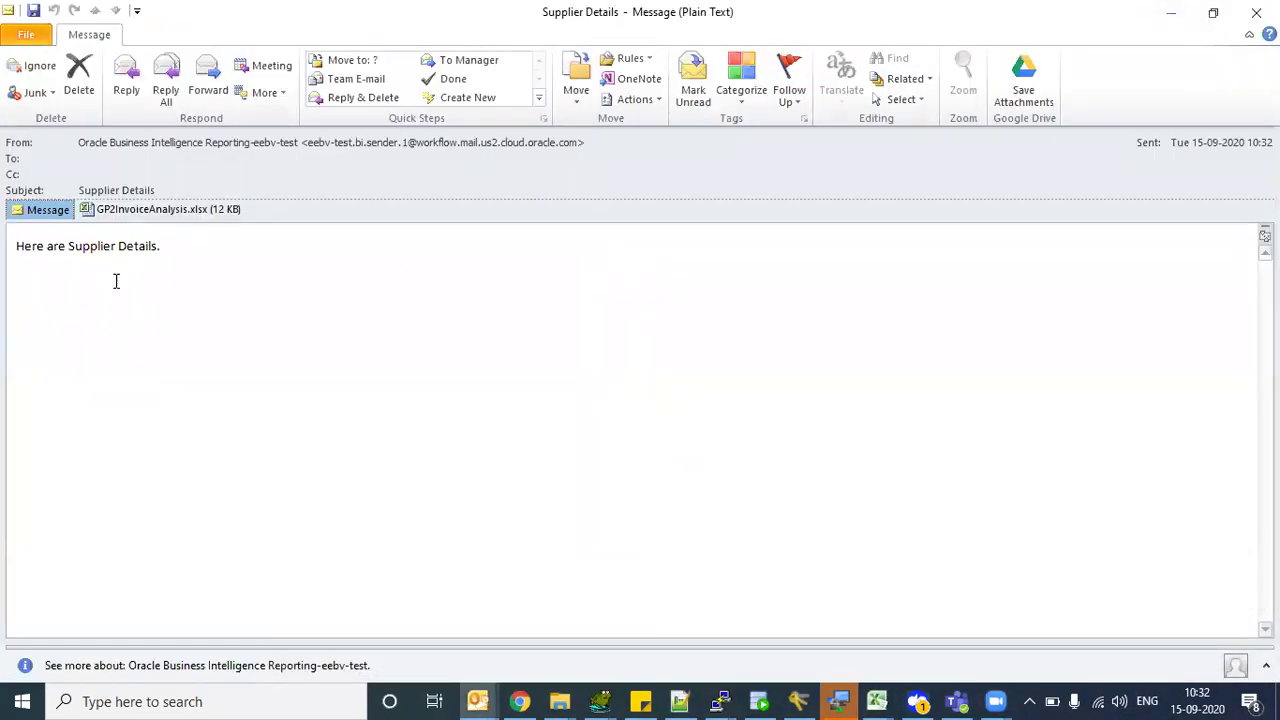
- Review the Supplier Details body and subject text, then close the message
triple_click(18, 255)
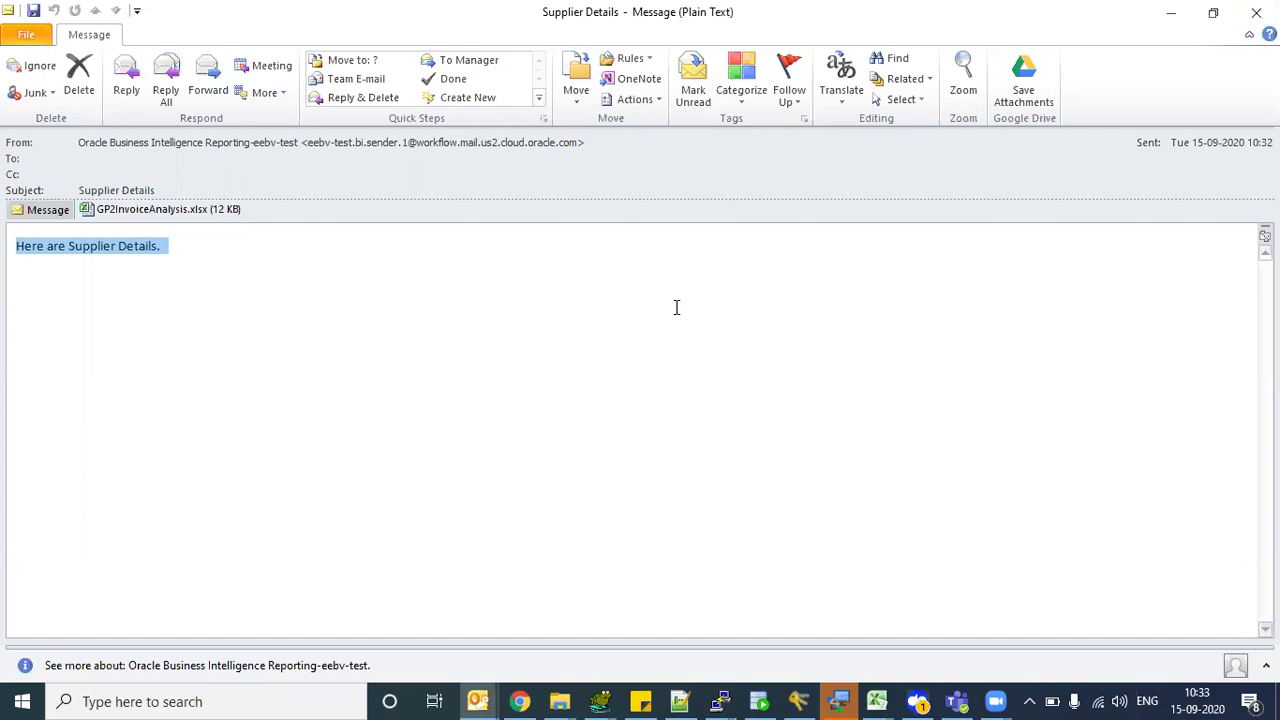
triple_click(109, 190)
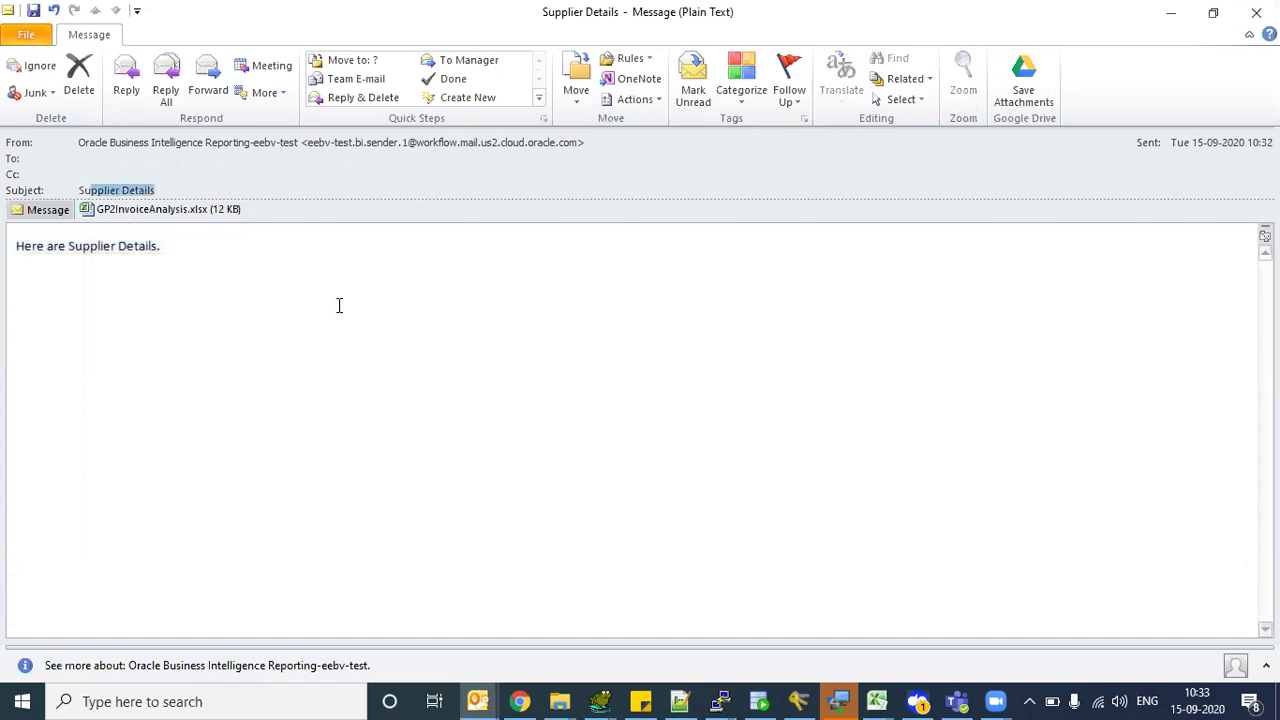
click(337, 303)
click(1256, 12)
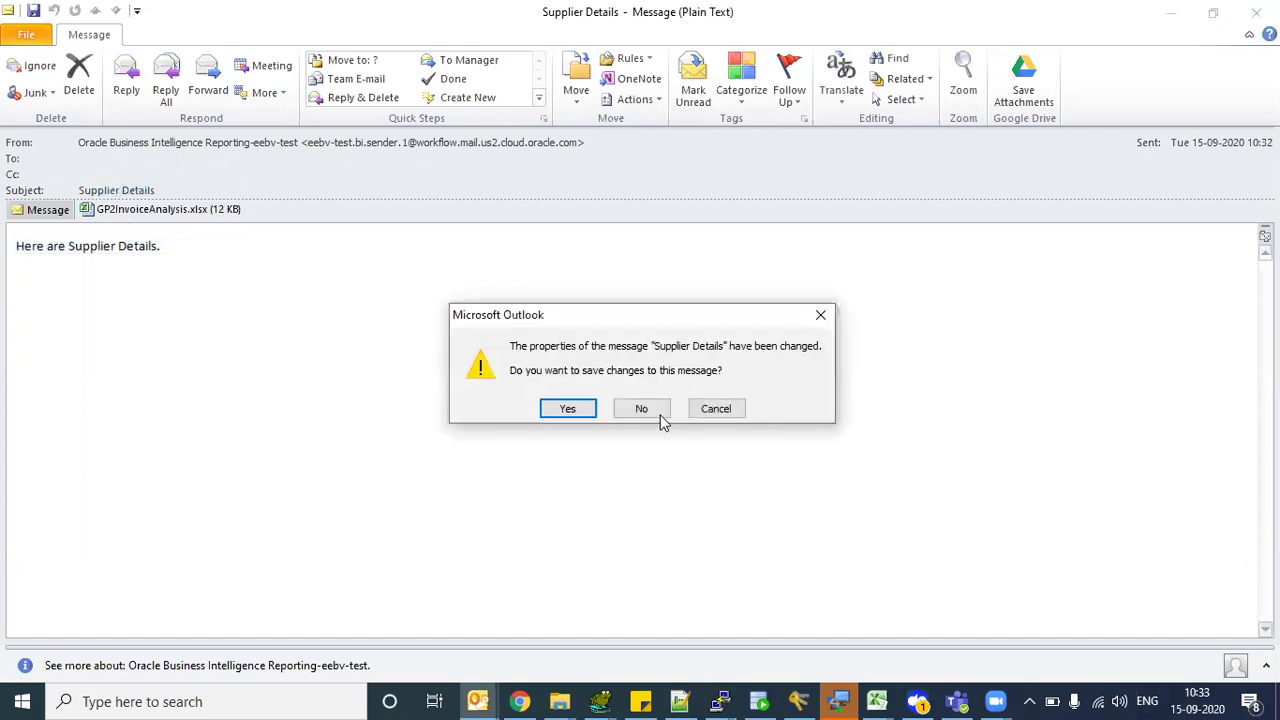
- Discard the changes so the Supplier Details message closes without saving
click(641, 408)
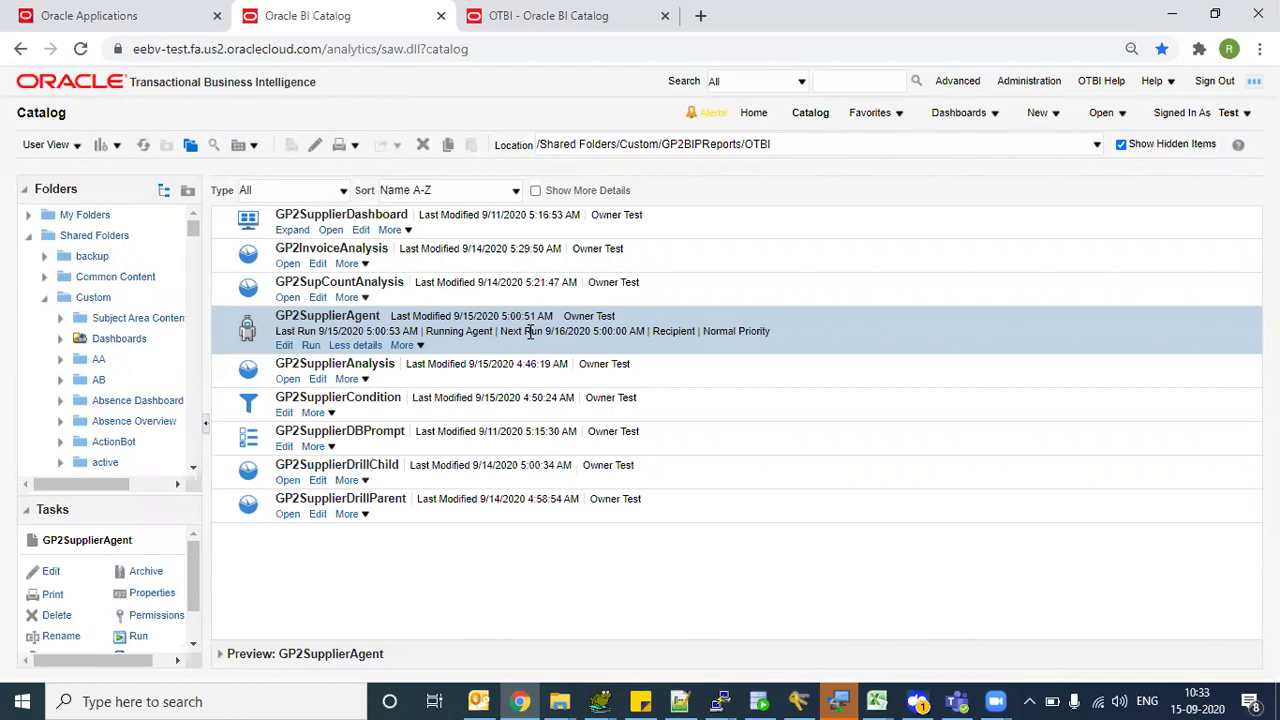
- Select GP2SupplierAgent, collapse the Custom folder, and show GP2SupCountAnalysis's More actions
click(626, 330)
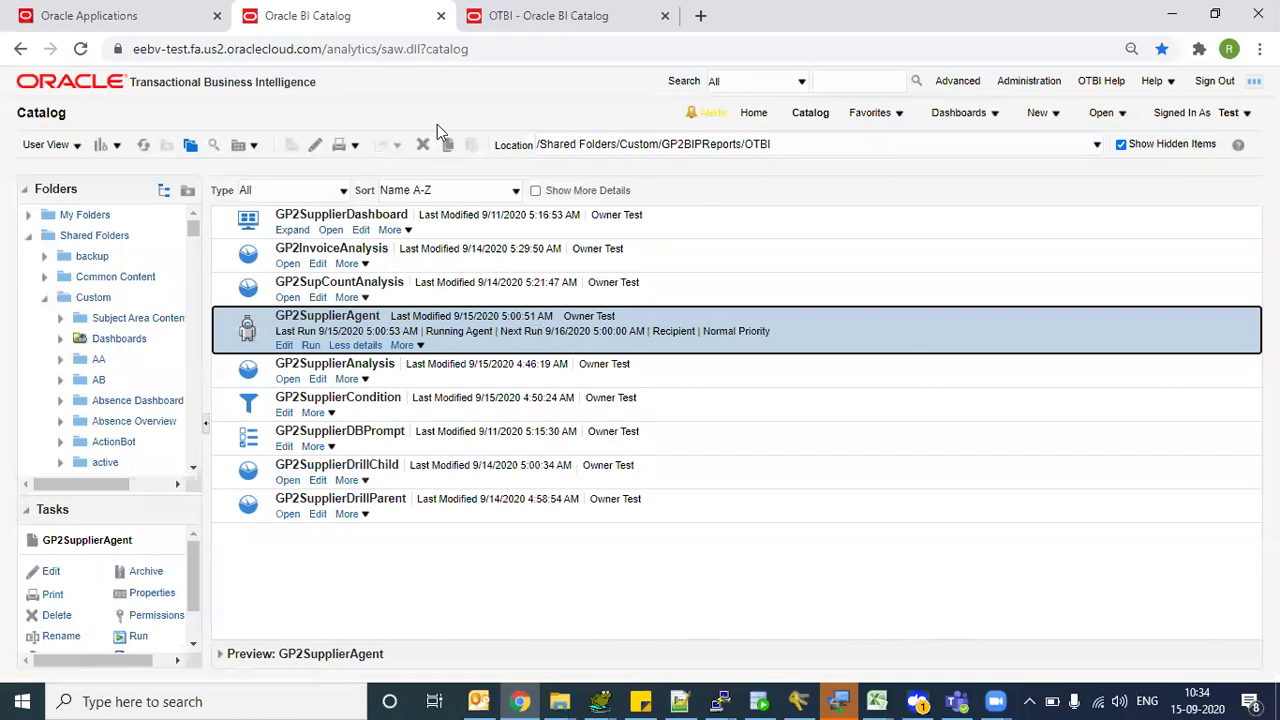
click(44, 300)
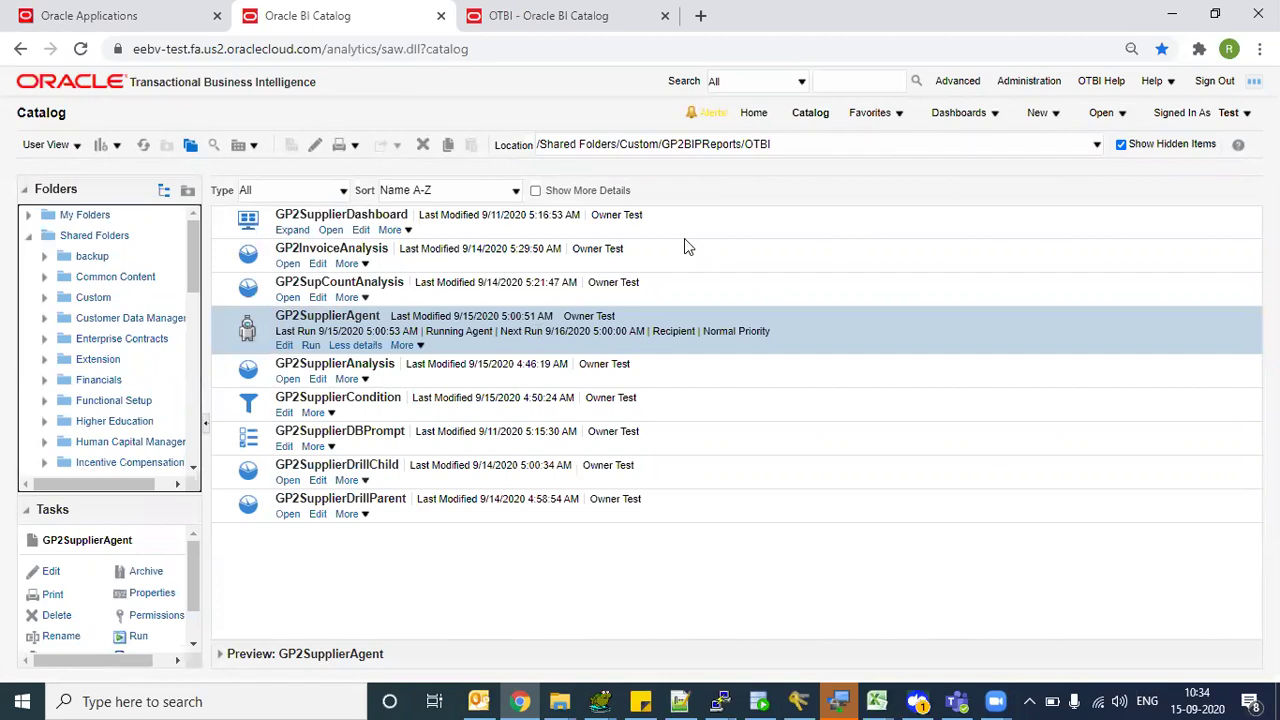
click(365, 300)
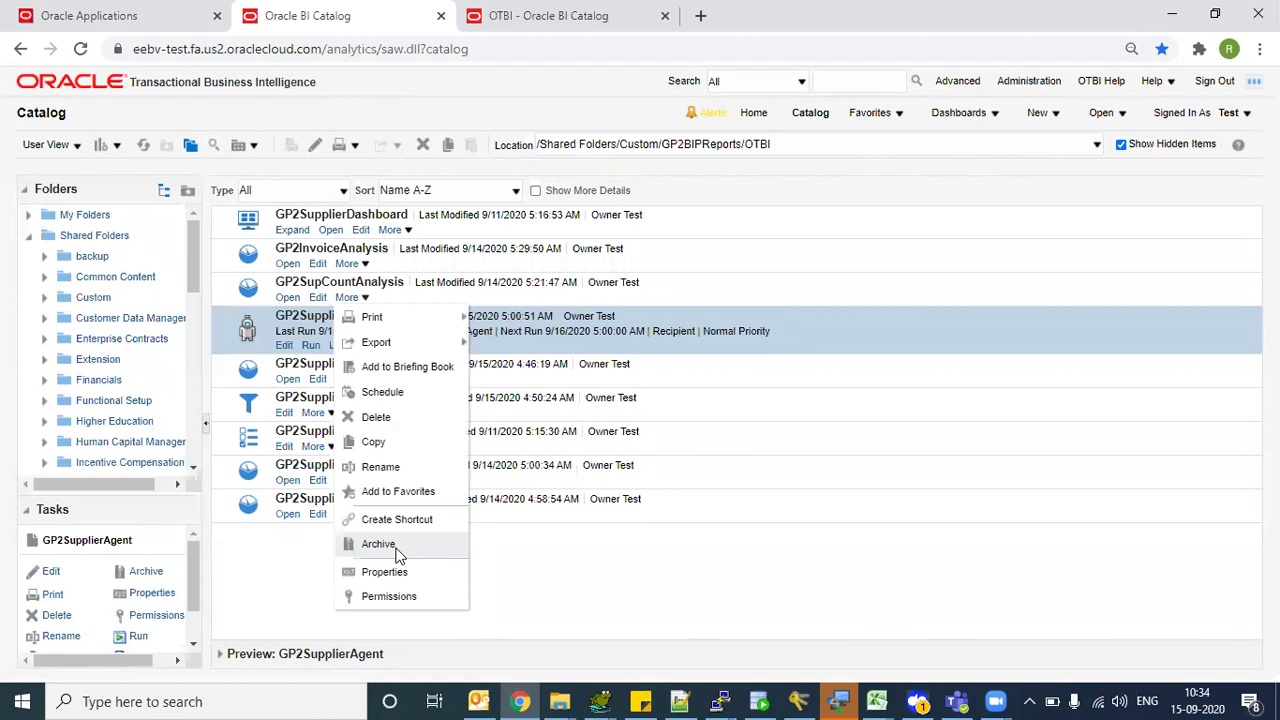
click(1062, 114)
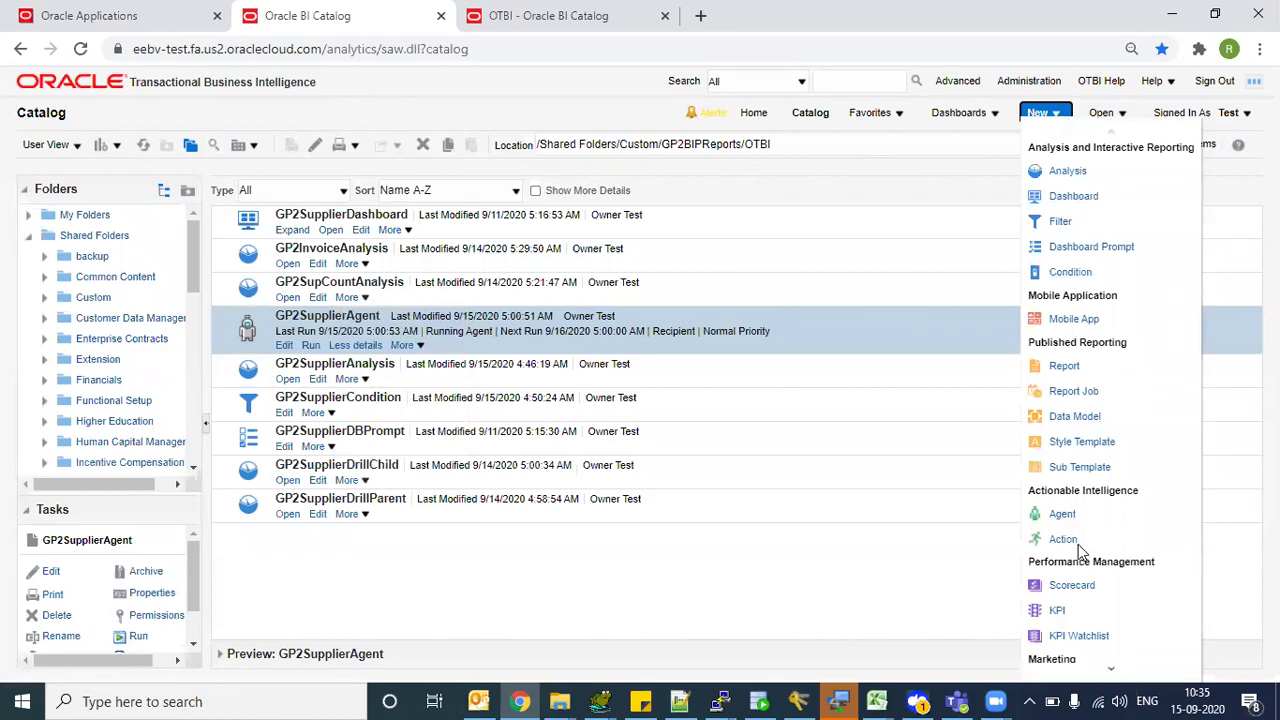
click(327, 413)
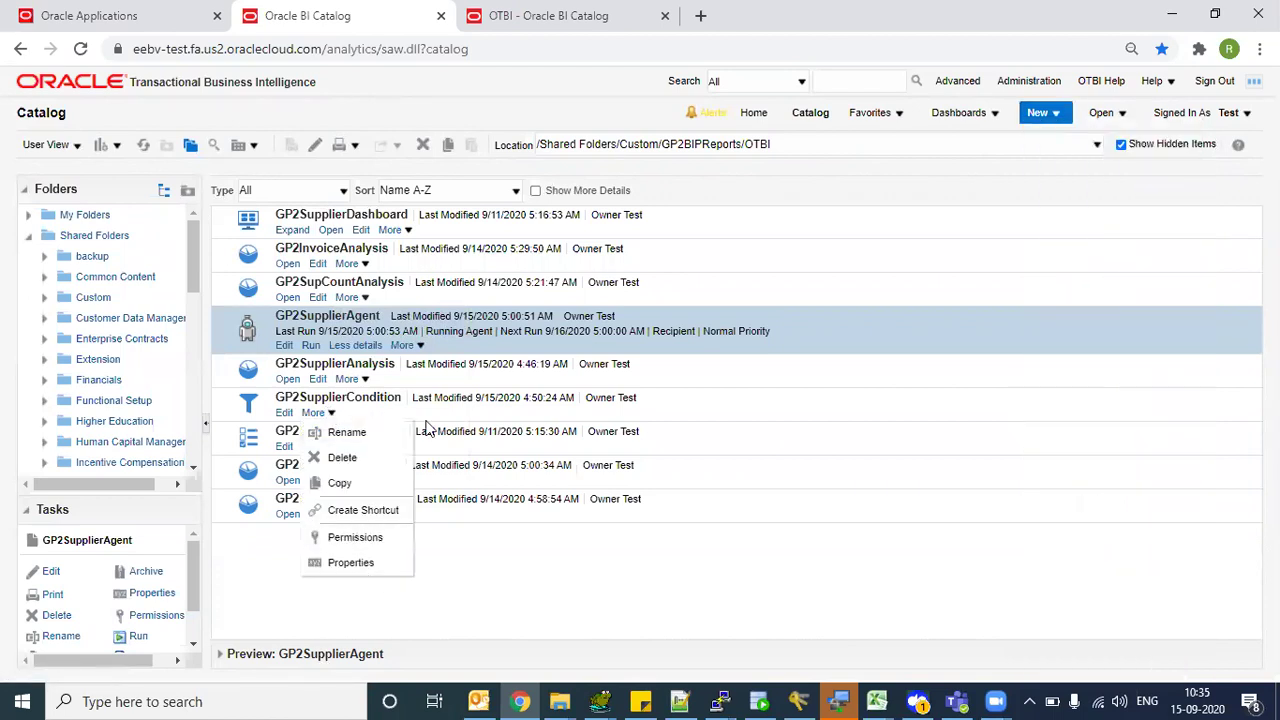
click(418, 418)
click(330, 413)
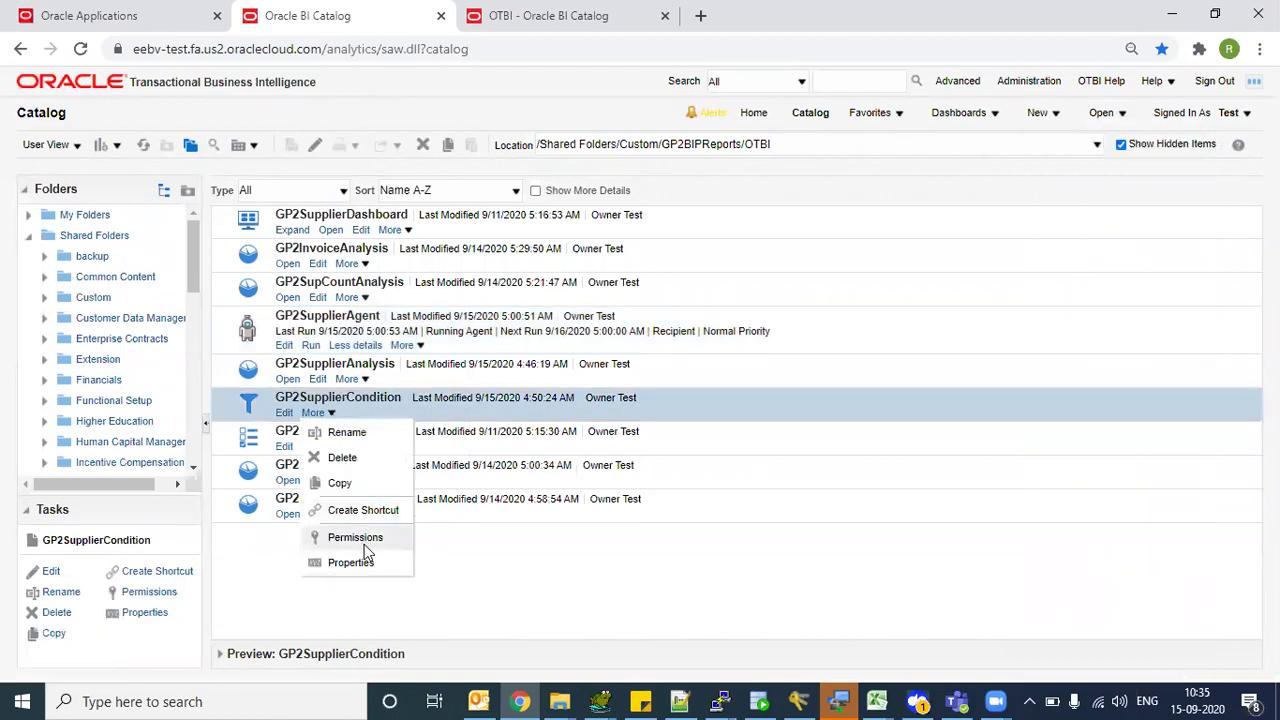
click(369, 405)
click(330, 413)
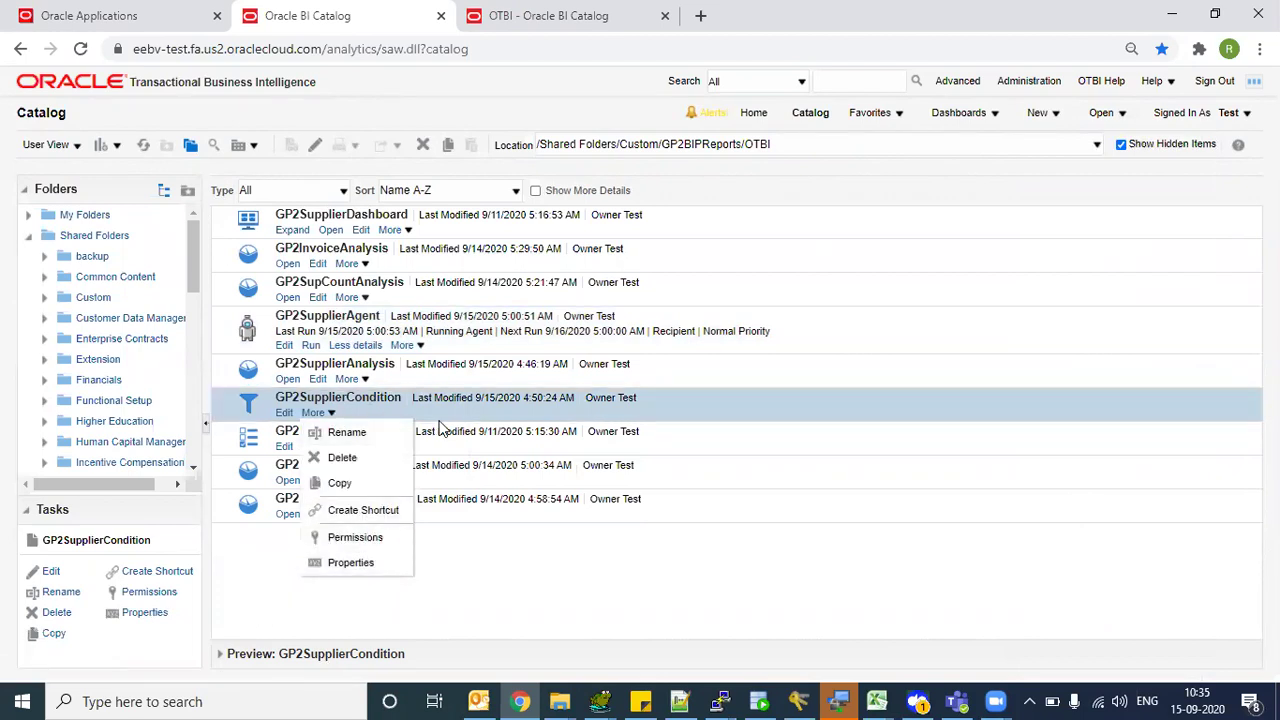
click(446, 407)
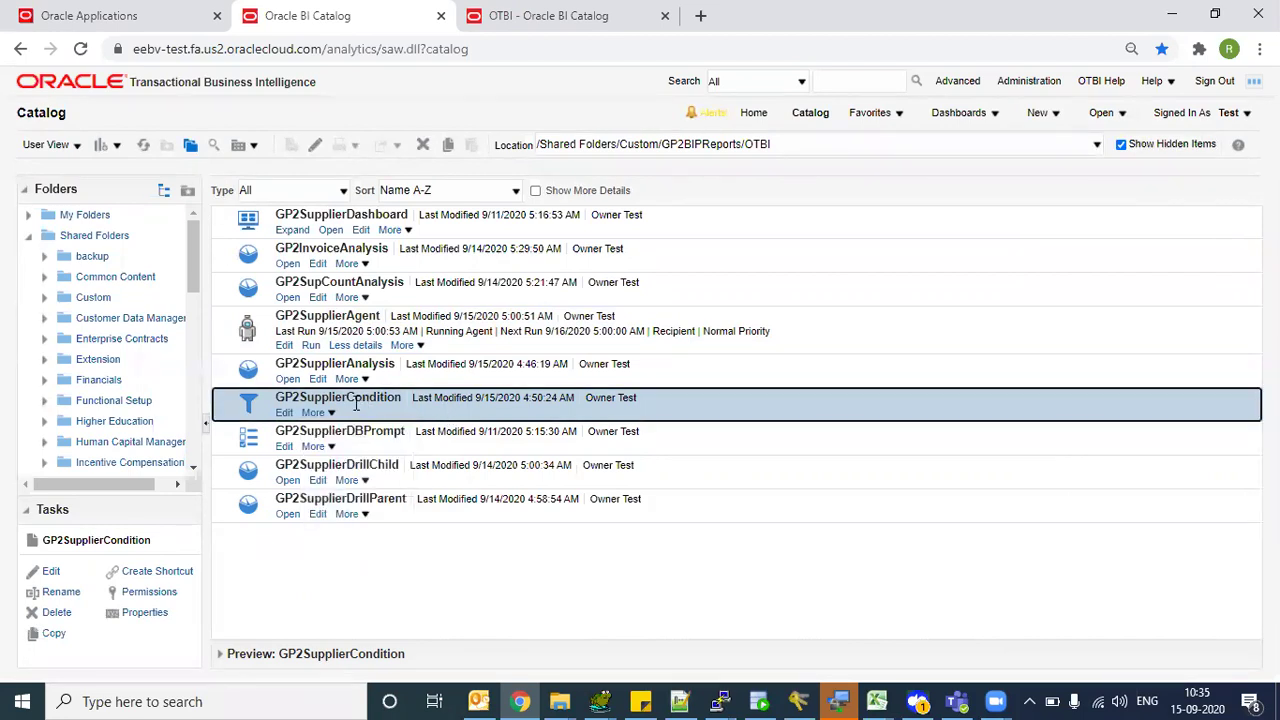
click(331, 414)
click(436, 400)
drag(189, 248, 189, 240)
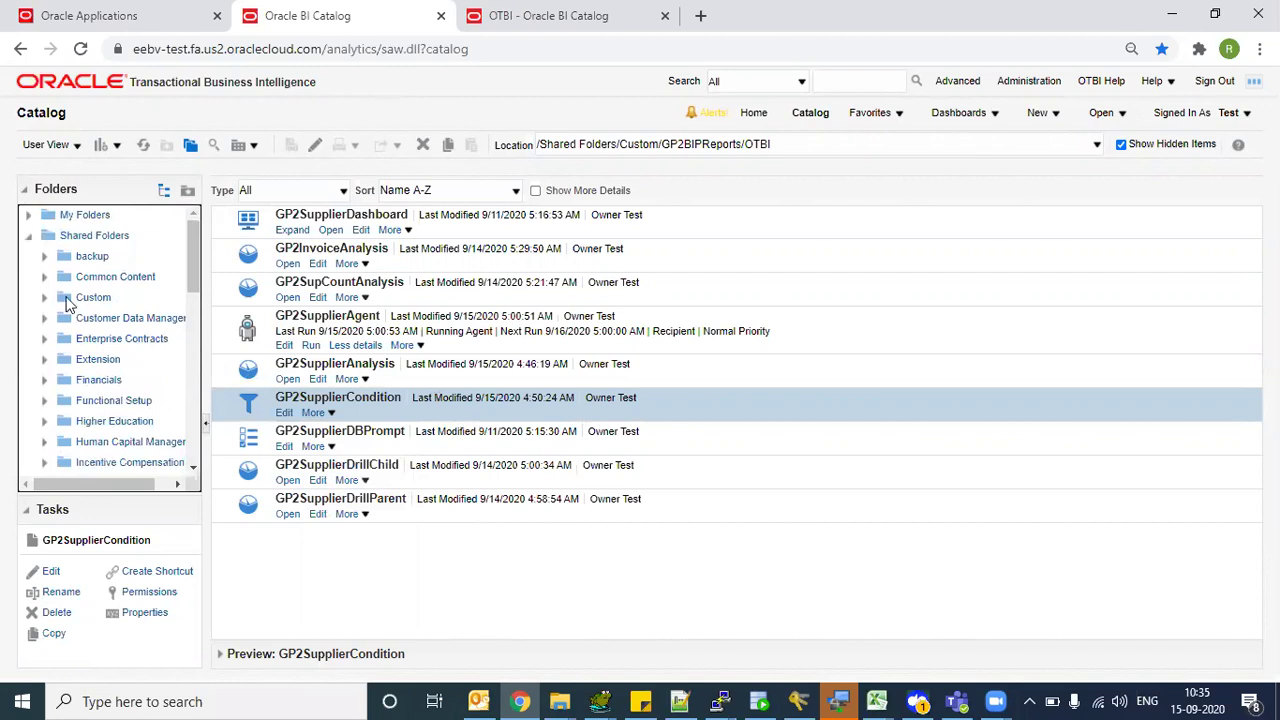
- Archive the Custom/GP2BIPReports/OTBI folder to OTBI.catalog, then open the AA folder
click(72, 297)
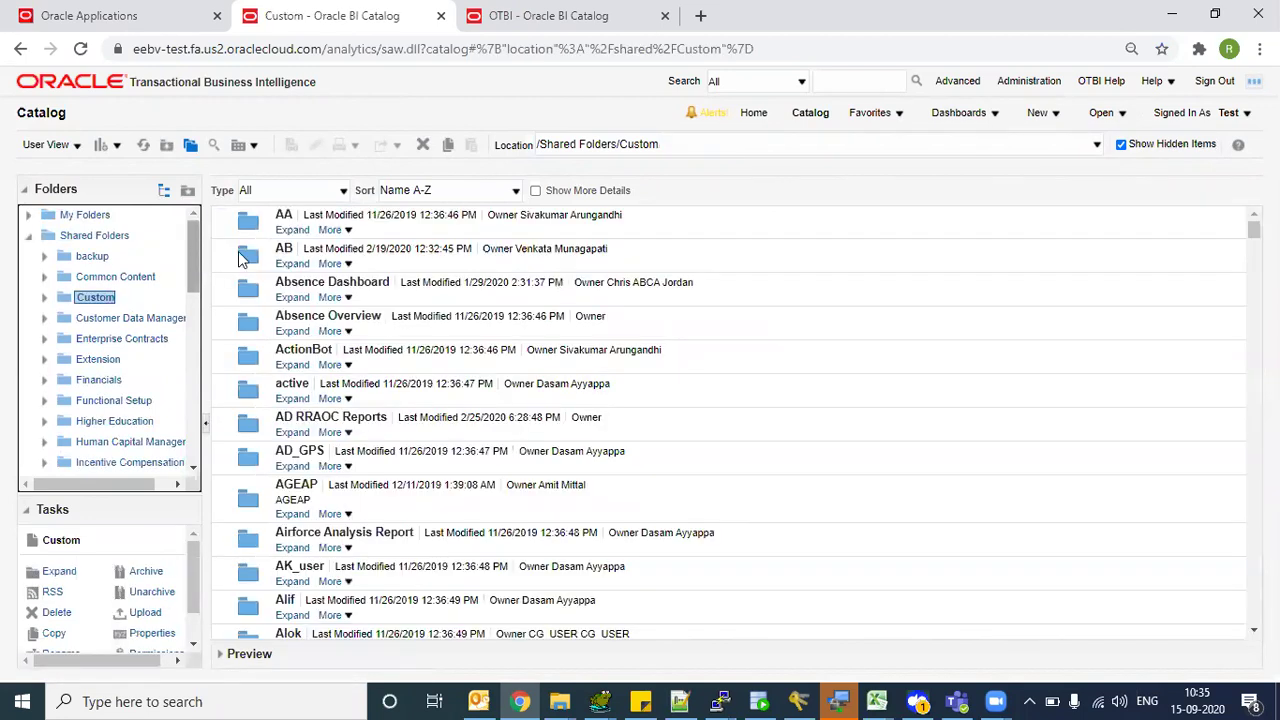
drag(1252, 229, 1234, 335)
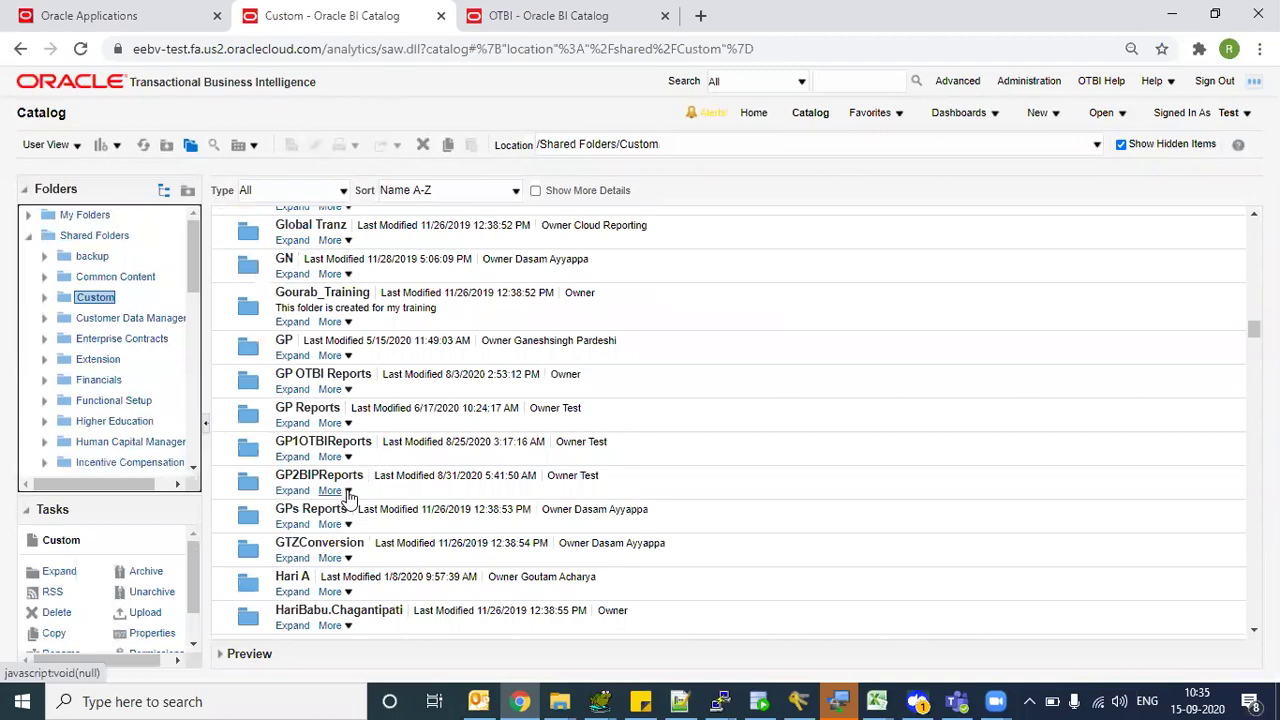
click(292, 491)
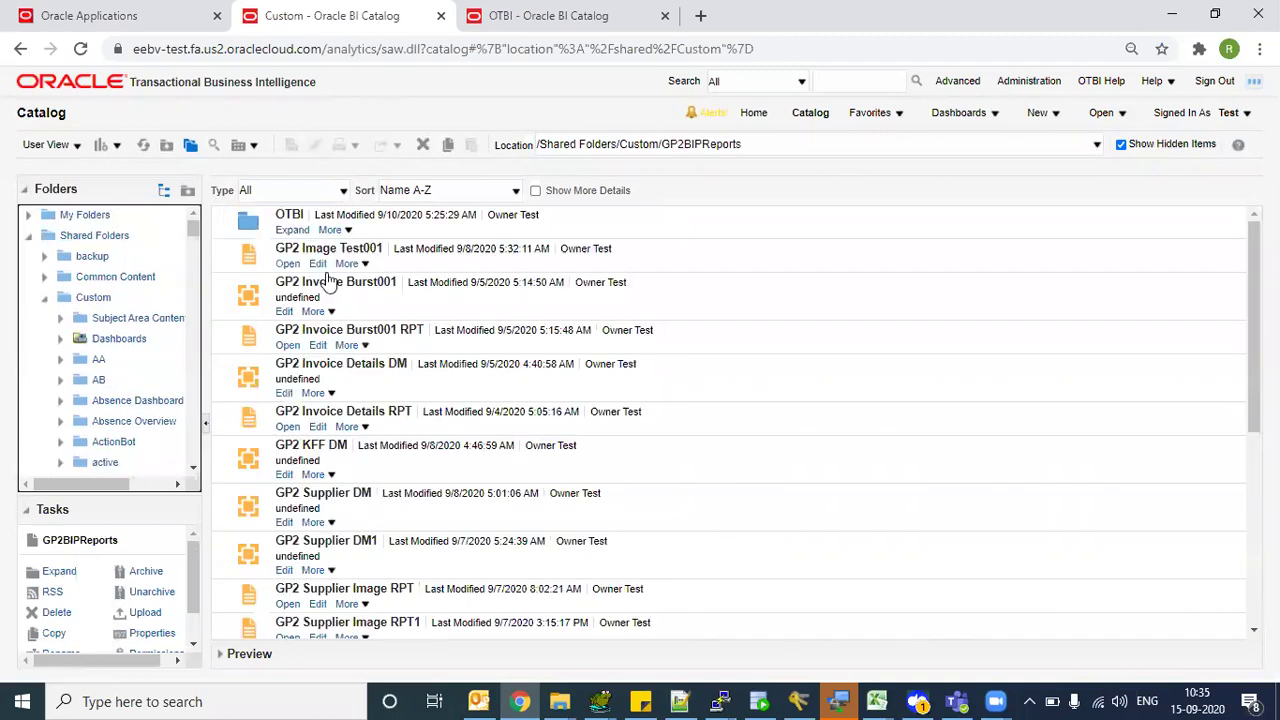
click(345, 230)
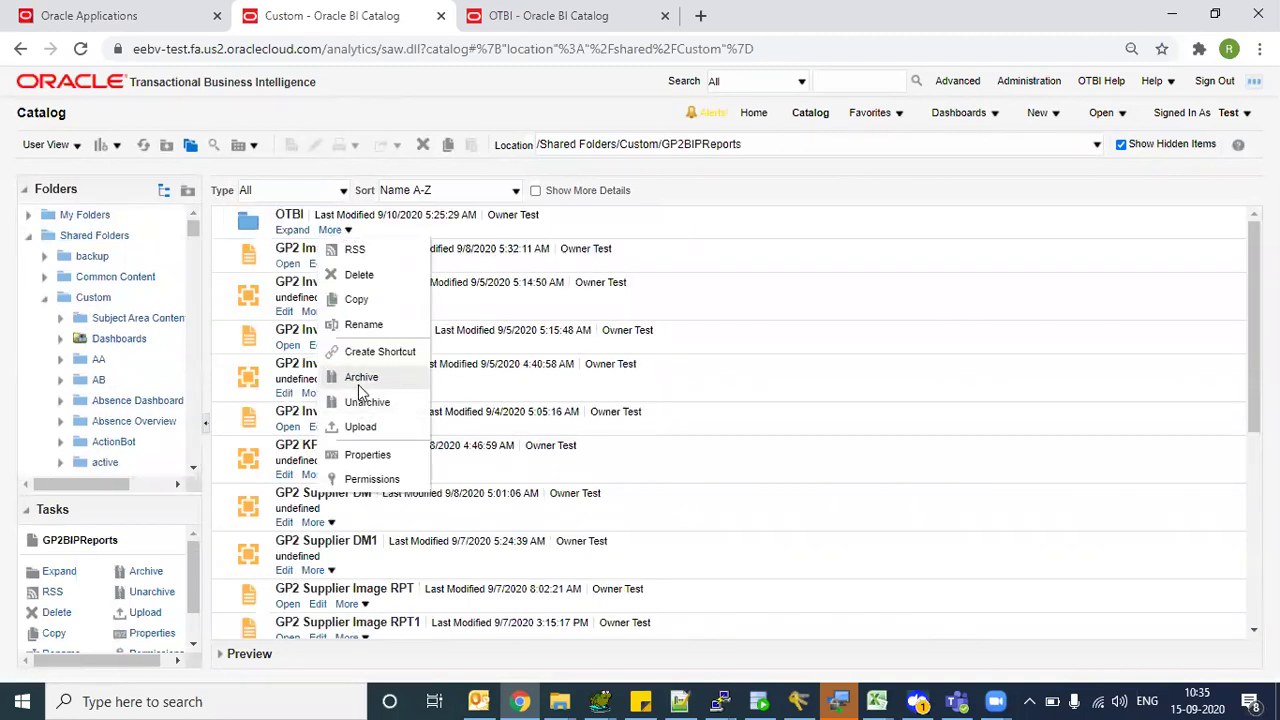
click(361, 378)
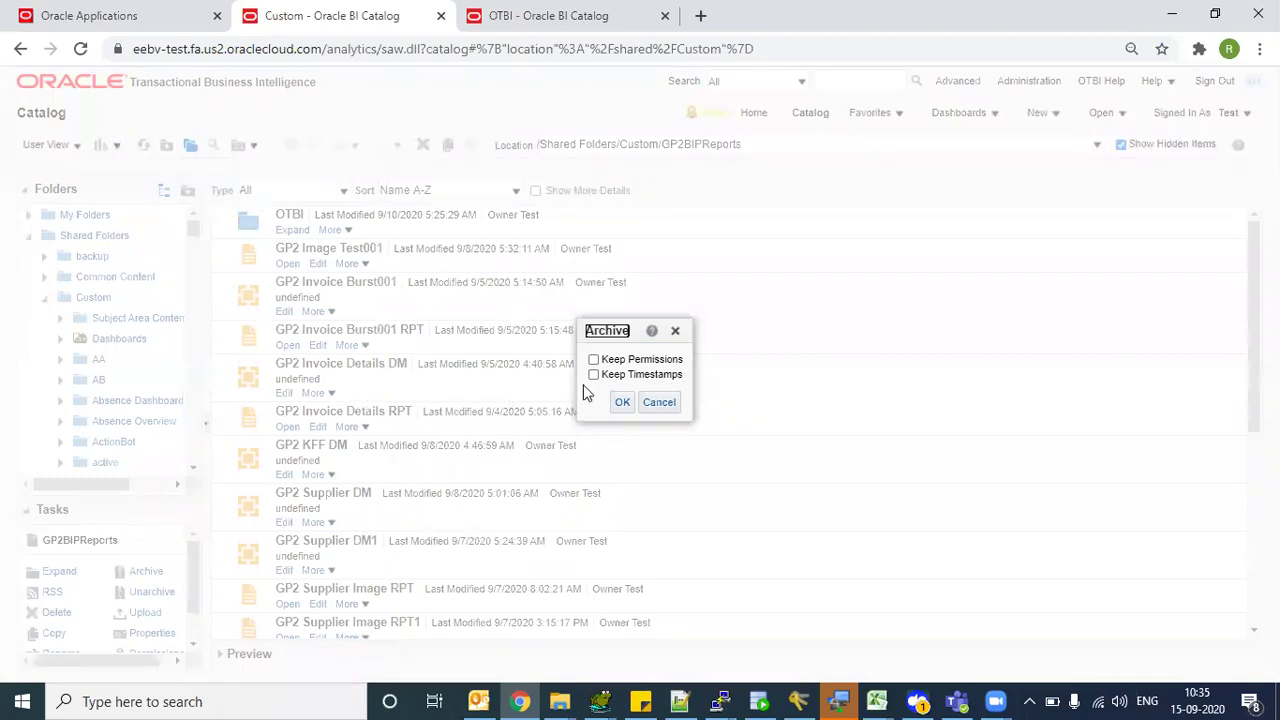
click(622, 402)
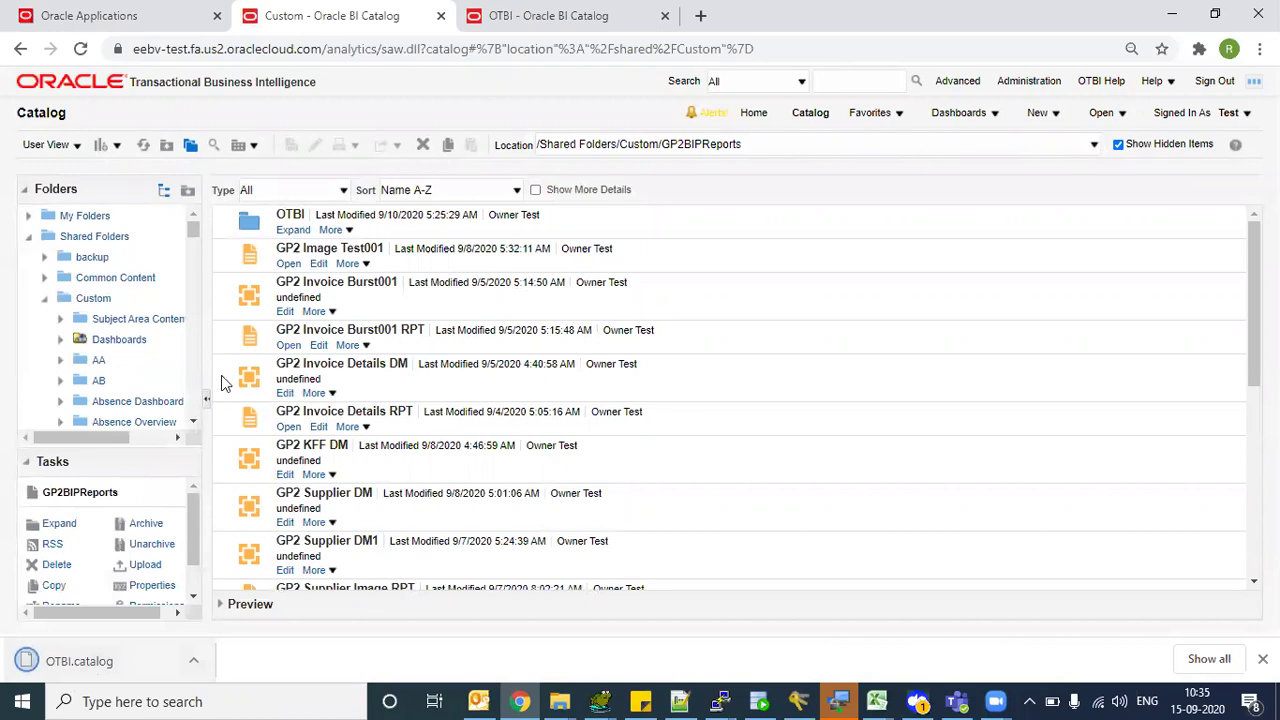
click(79, 366)
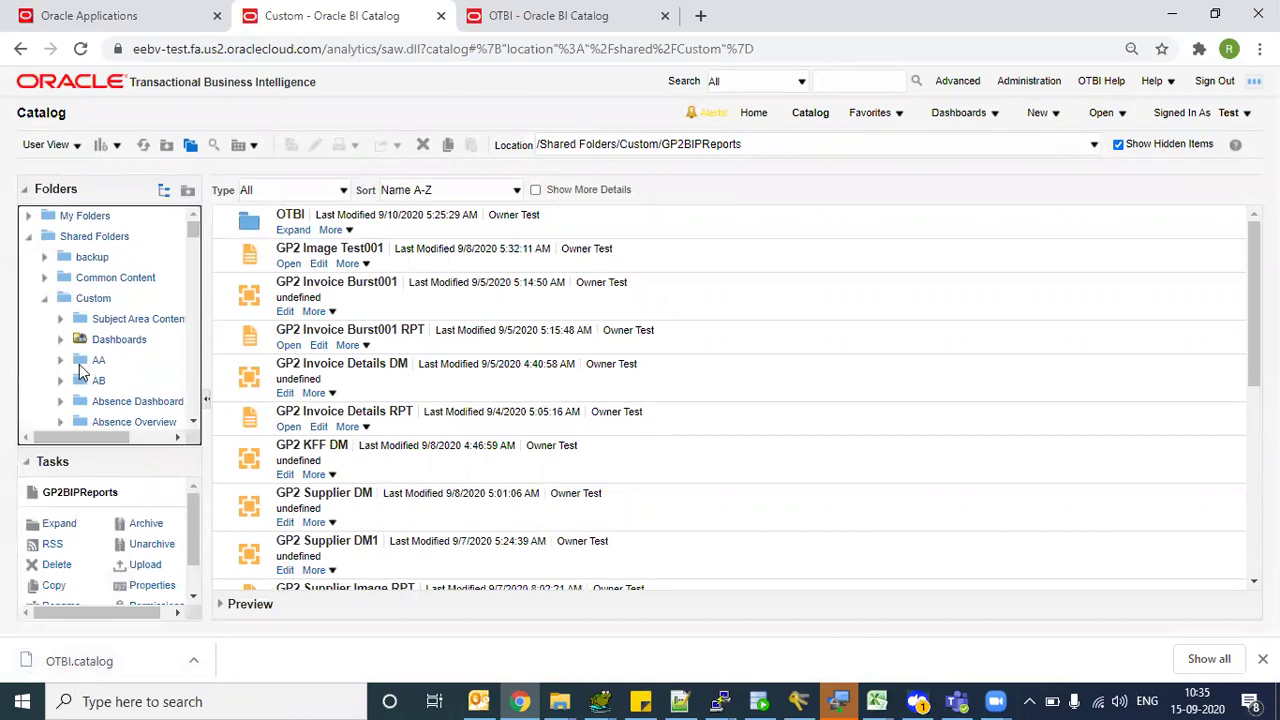
click(79, 360)
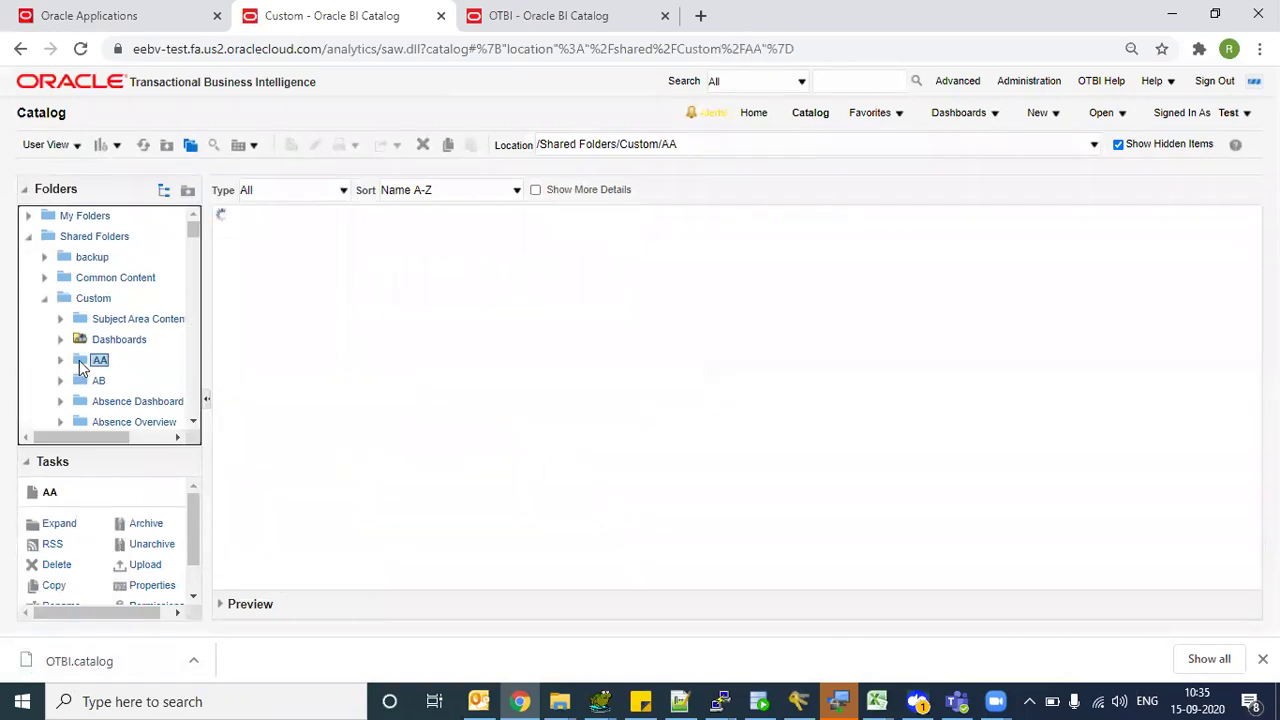
- Unarchive Downloads\OTBI.catalog into the AA folder
click(151, 543)
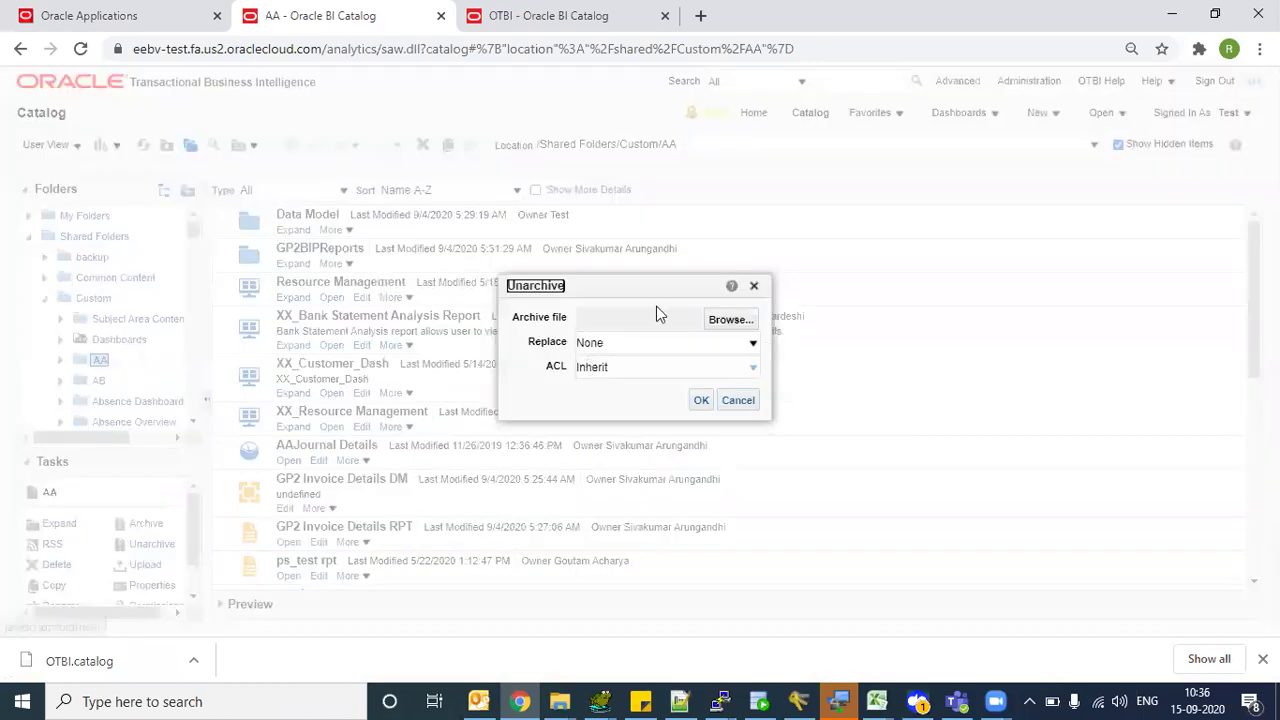
click(716, 318)
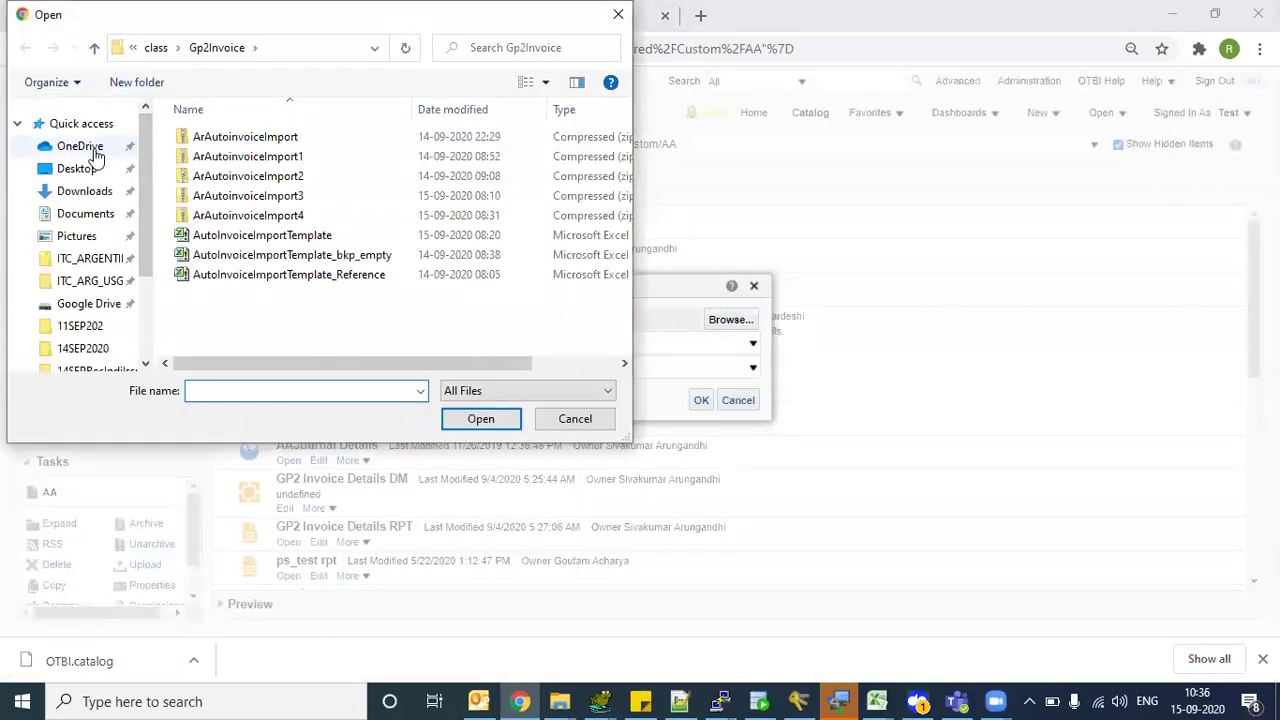
click(95, 152)
click(94, 170)
click(94, 191)
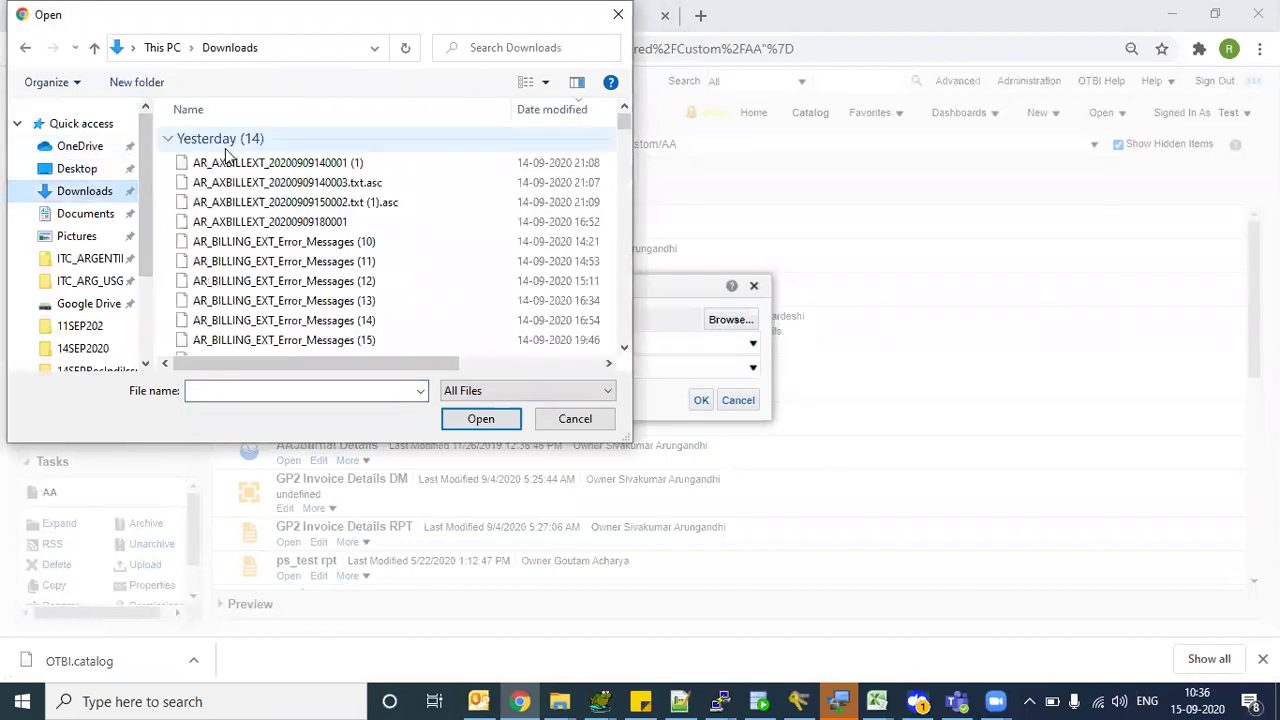
click(226, 163)
click(459, 419)
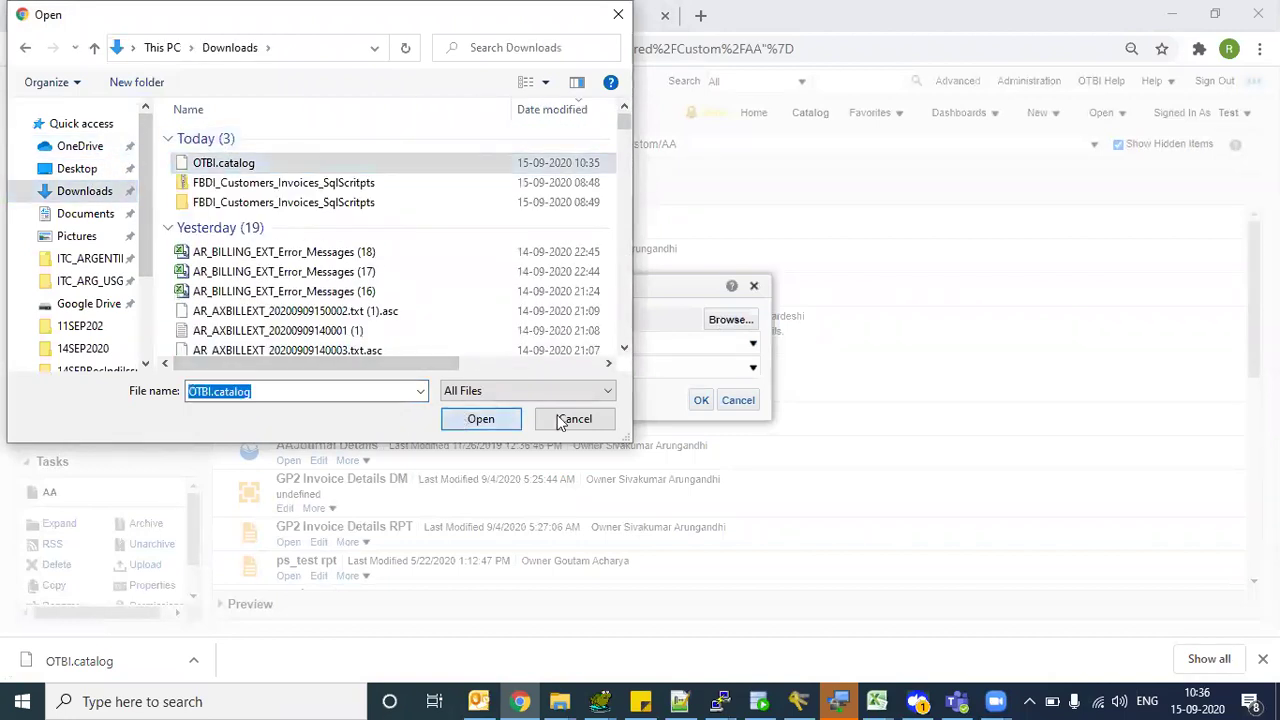
click(701, 401)
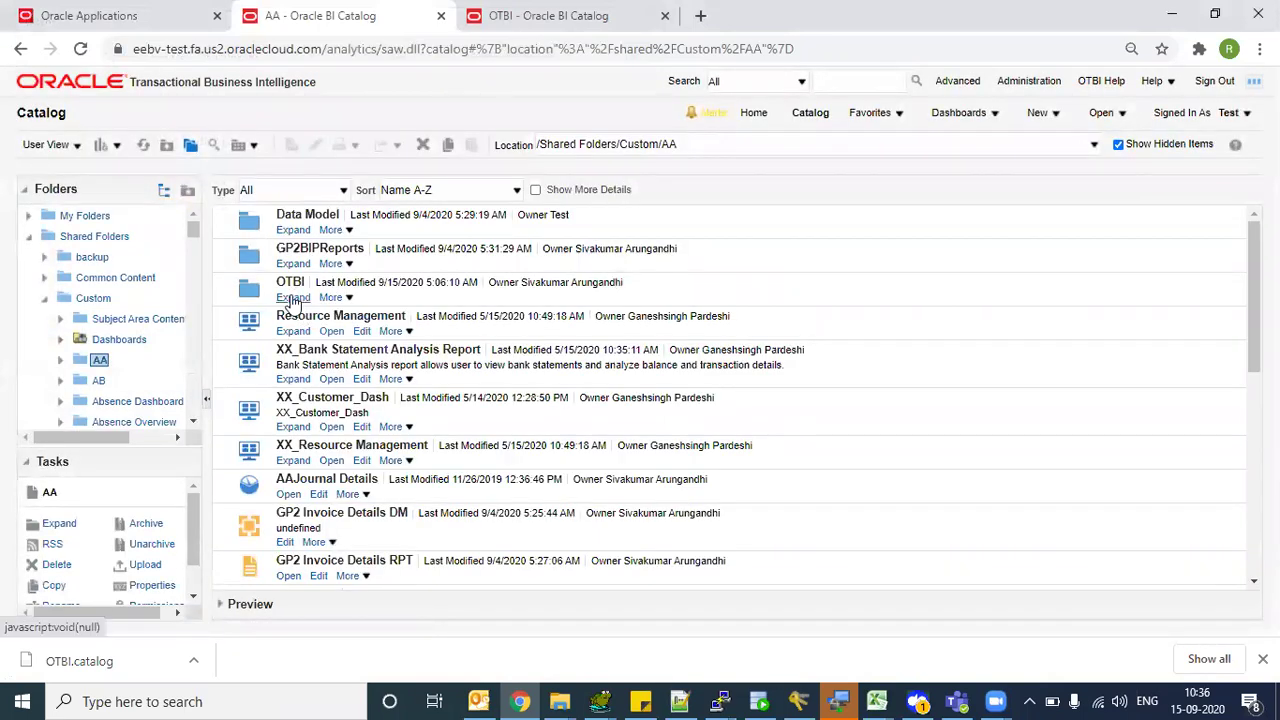
- Expand the restored OTBI folder, collapse AA, and close the extra OTBI catalog tab
click(292, 298)
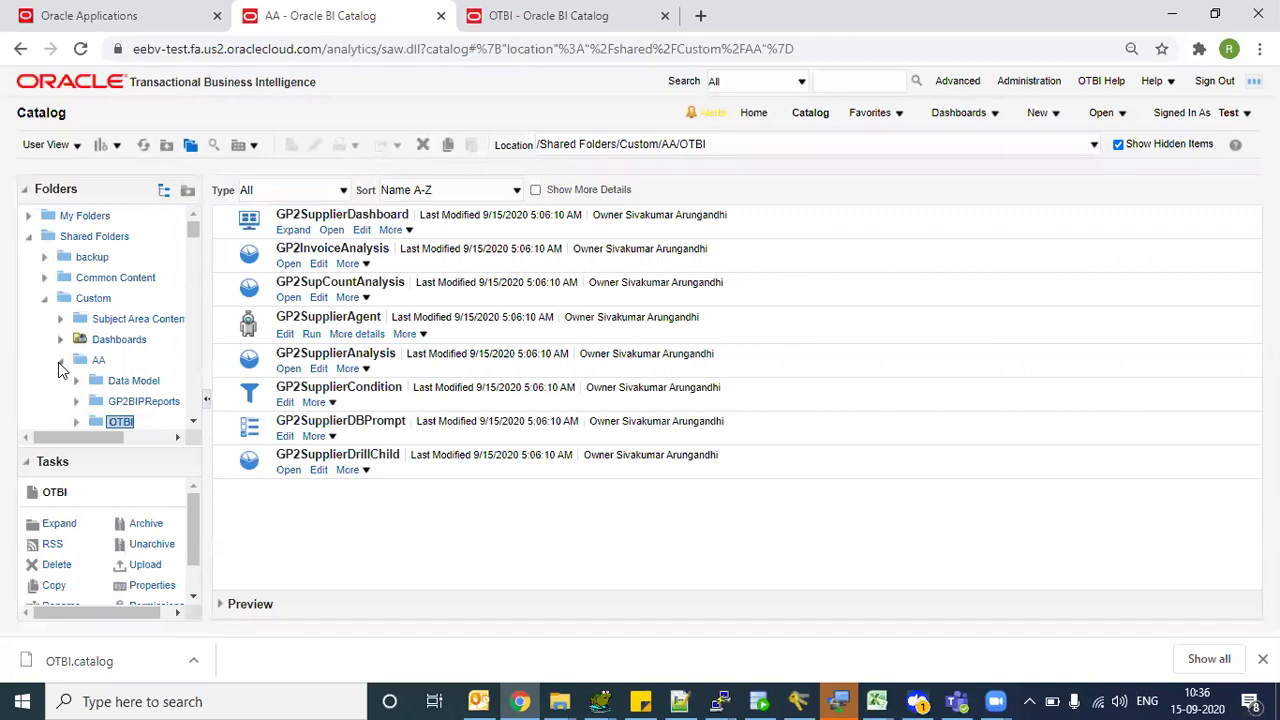
click(60, 362)
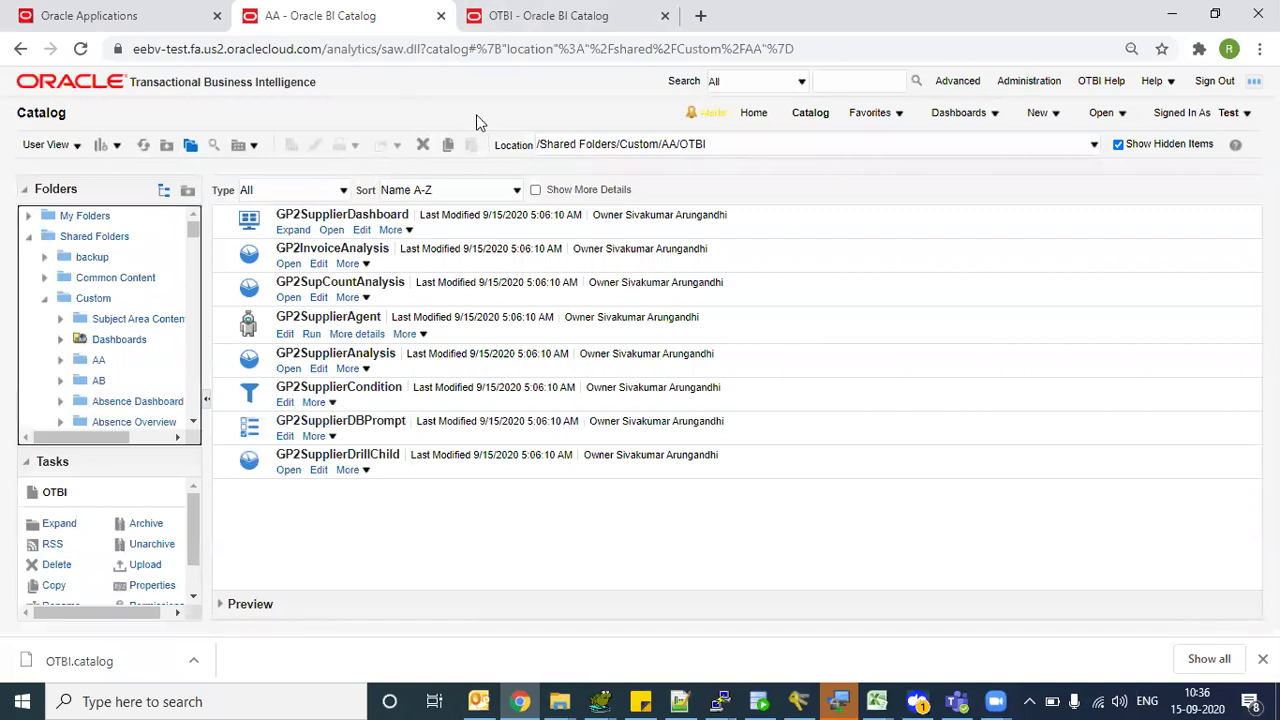
click(510, 18)
click(329, 15)
click(608, 15)
click(666, 16)
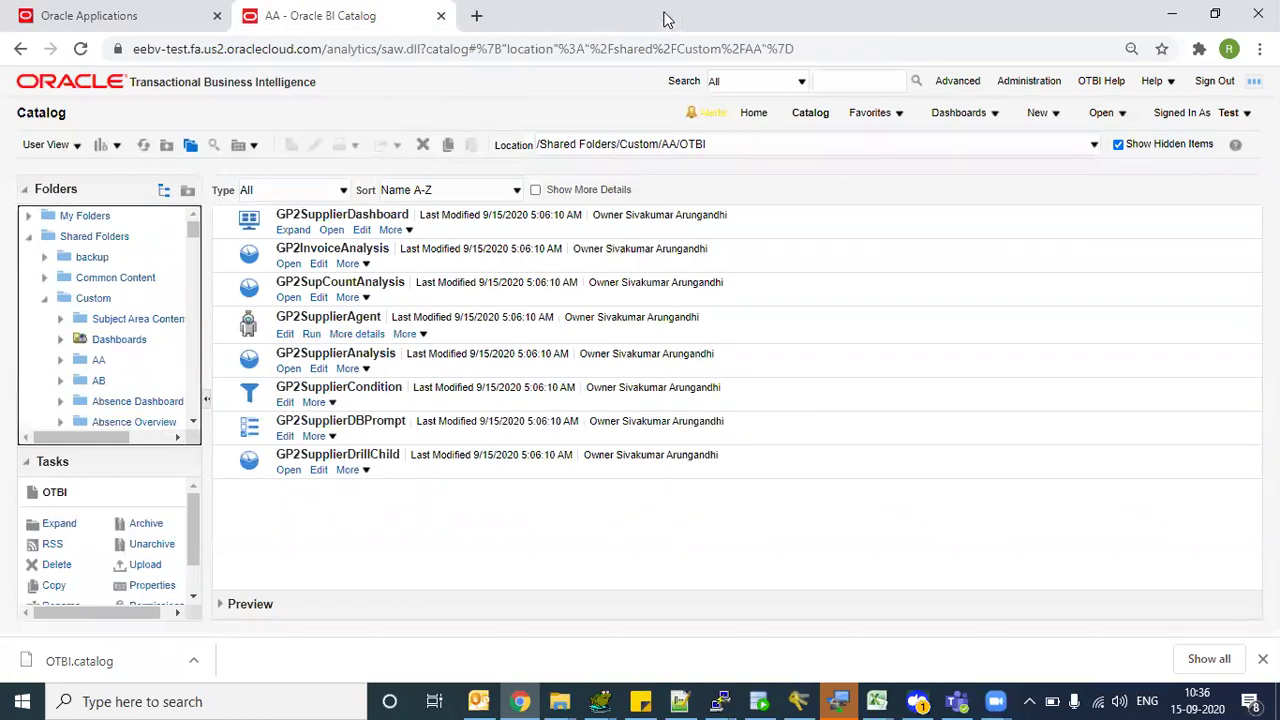
- Replace the AA catalog tab with a Google search for 'gl fbdi process invoice'
click(480, 17)
click(440, 17)
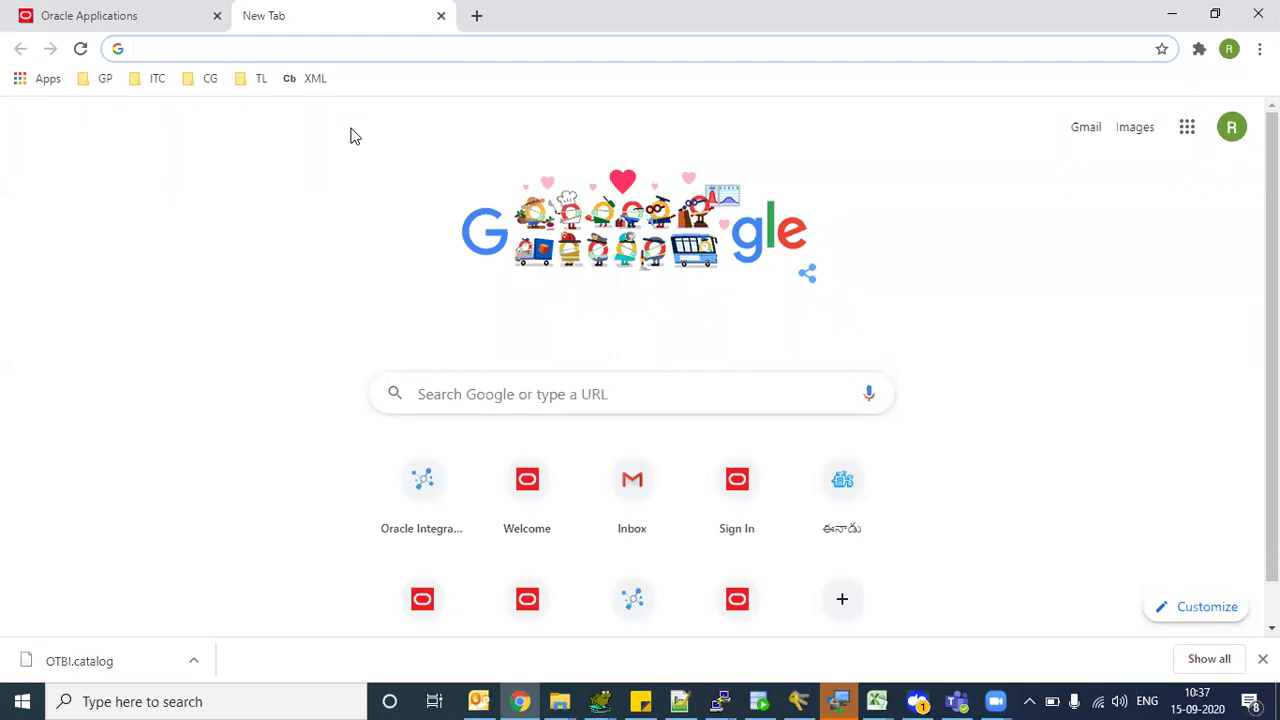
text(FBDI)
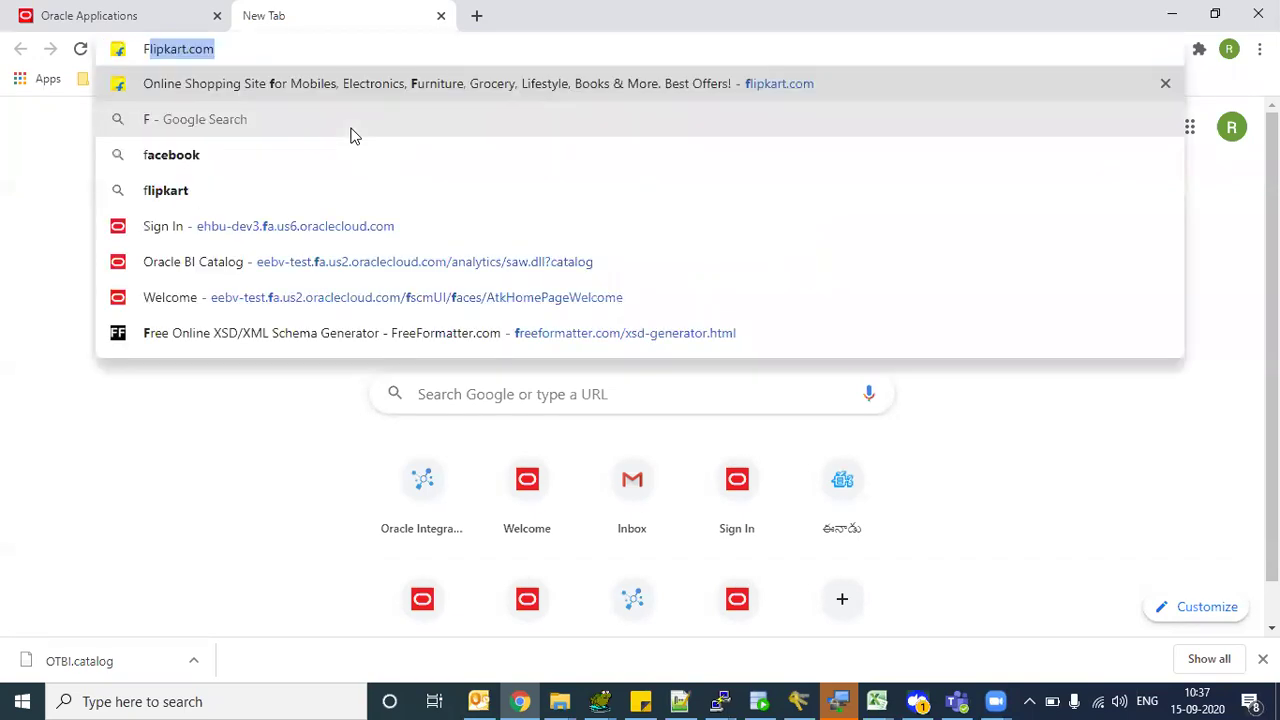
key(BackSpace)
key(BackSpace)
key(BackSpace)
key(BackSpace)
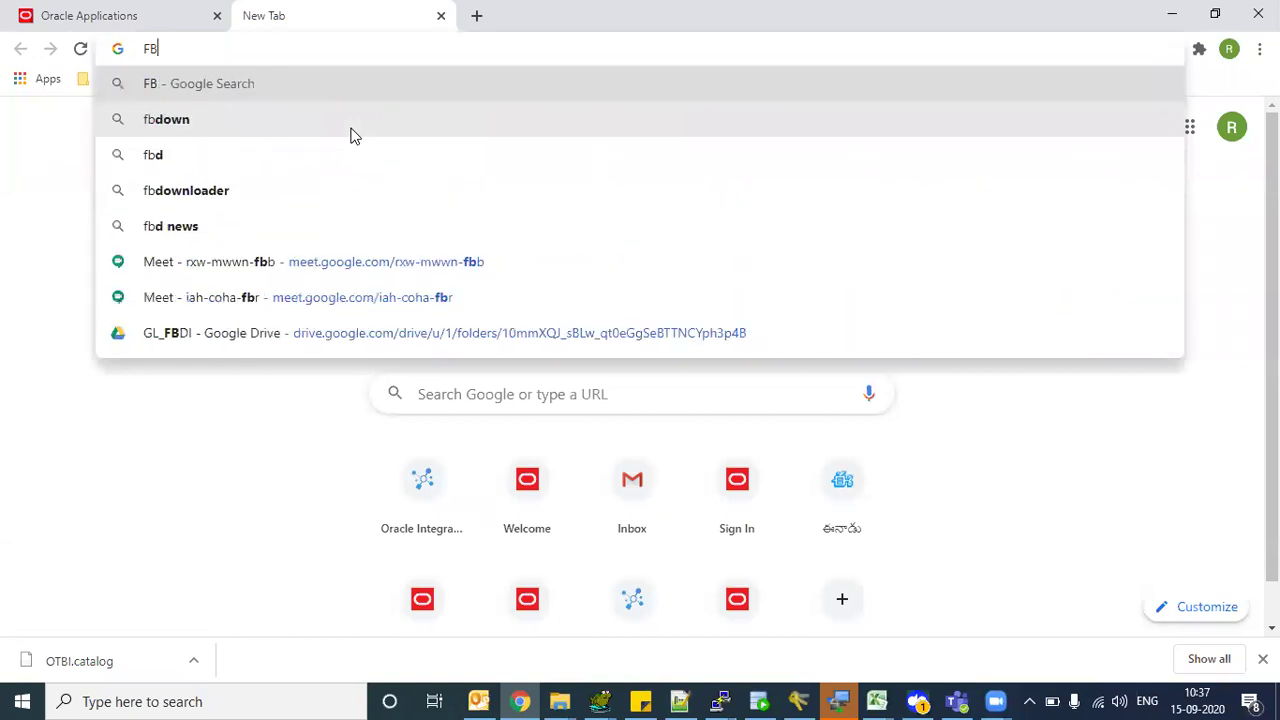
text(gl)
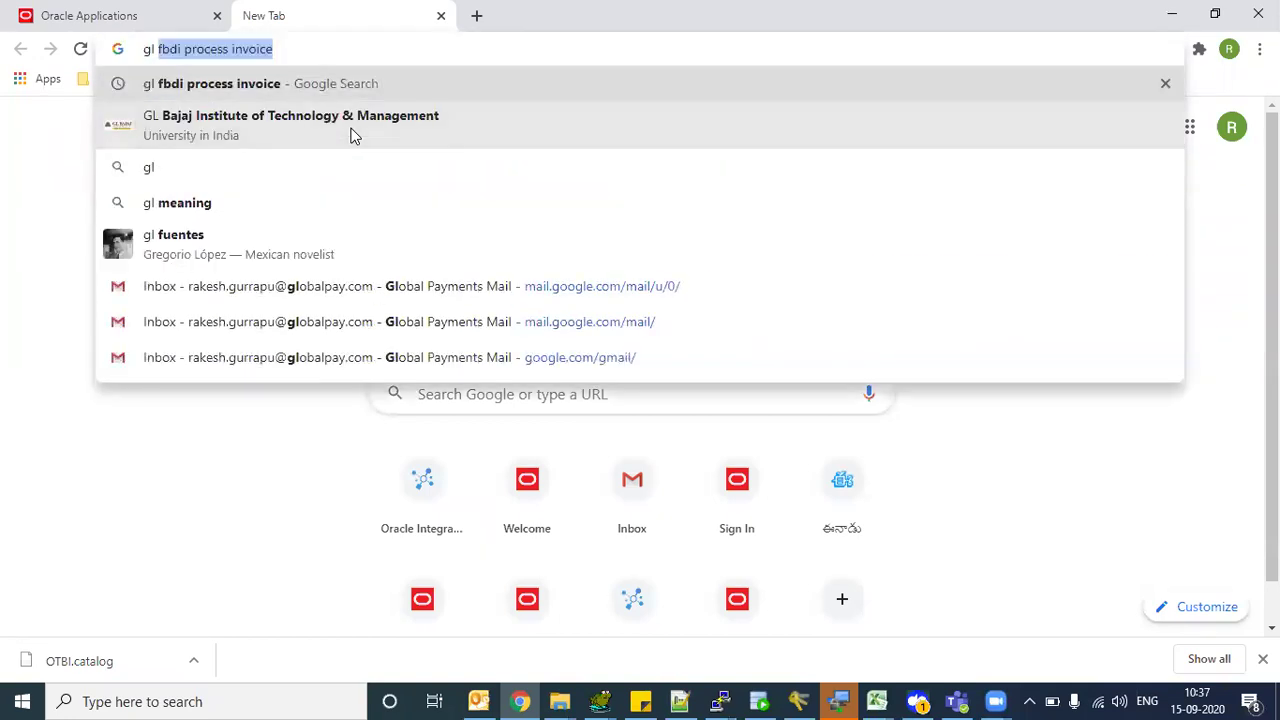
key(Return)
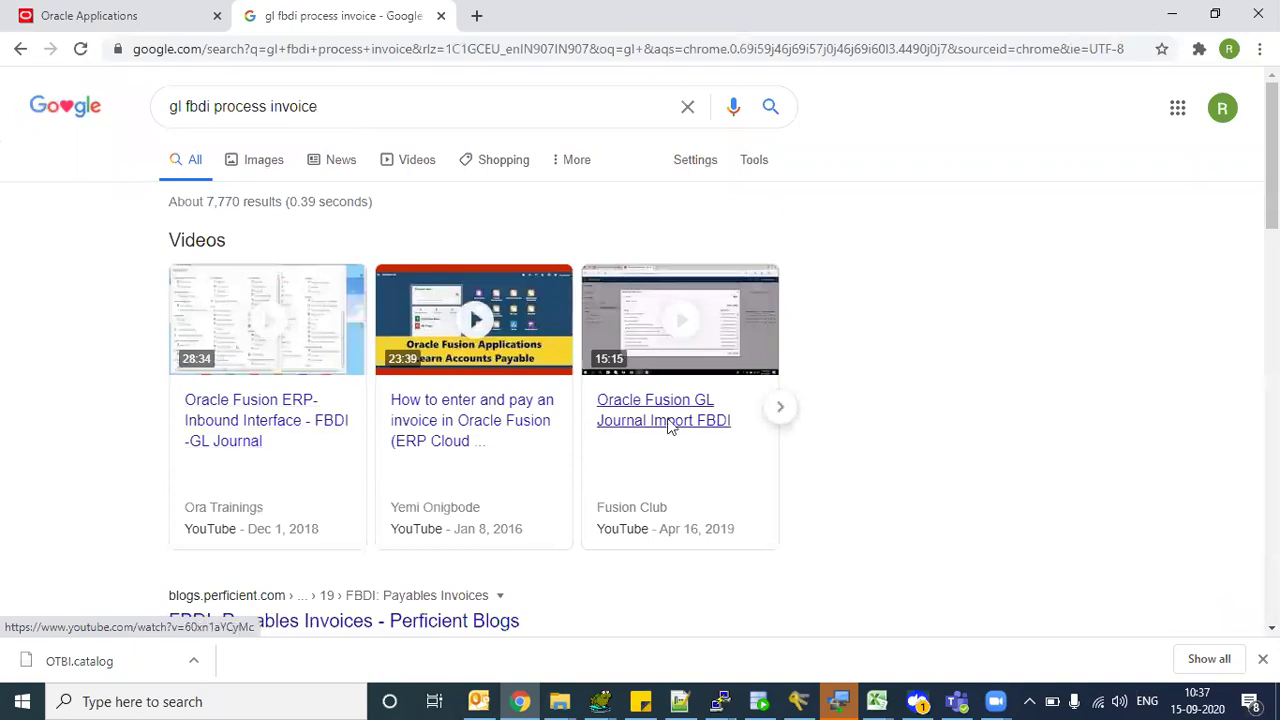
scroll(466, 530, down, 3)
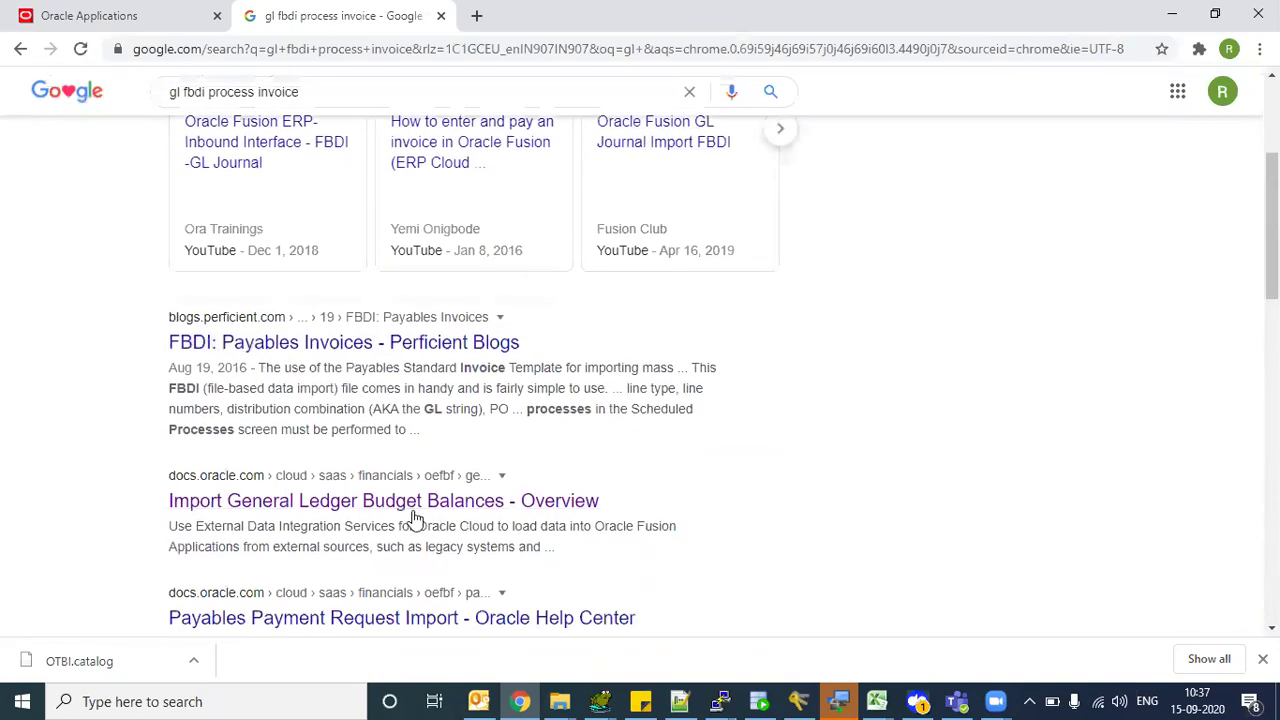
- Move from the Budget Balances overview to the Financials Administer documentation page
click(414, 503)
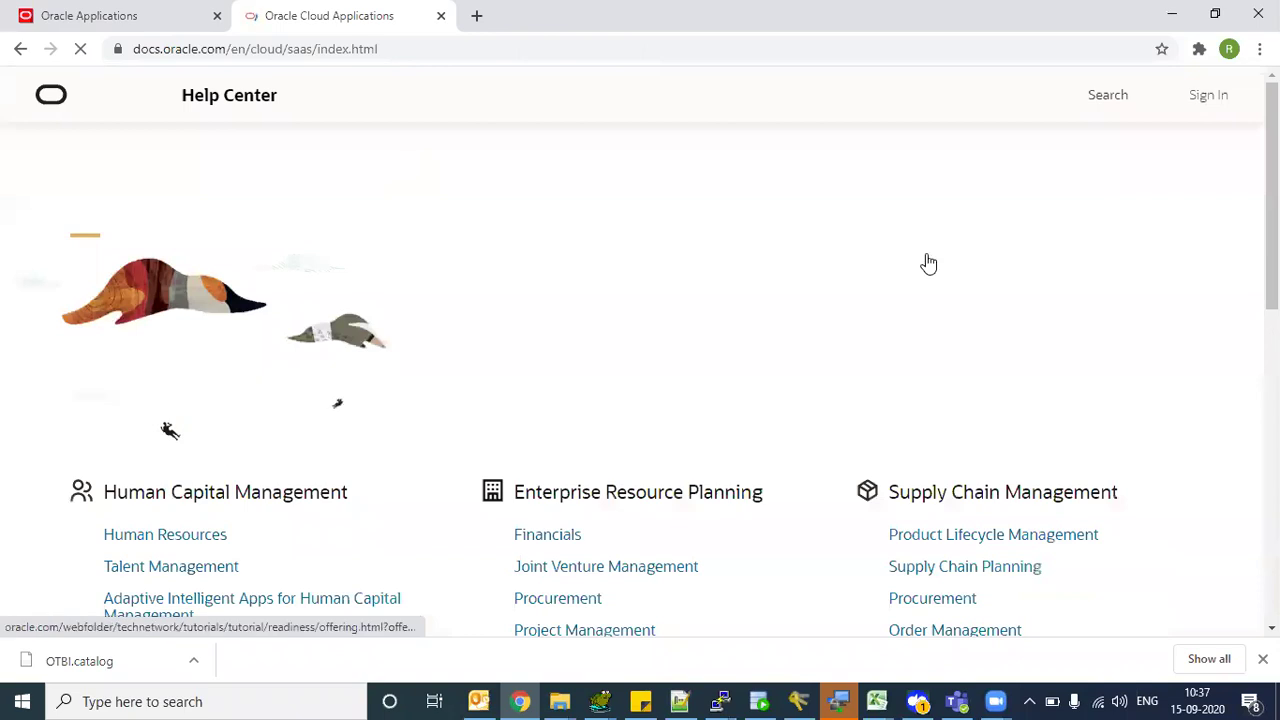
scroll(640, 390, down, 1)
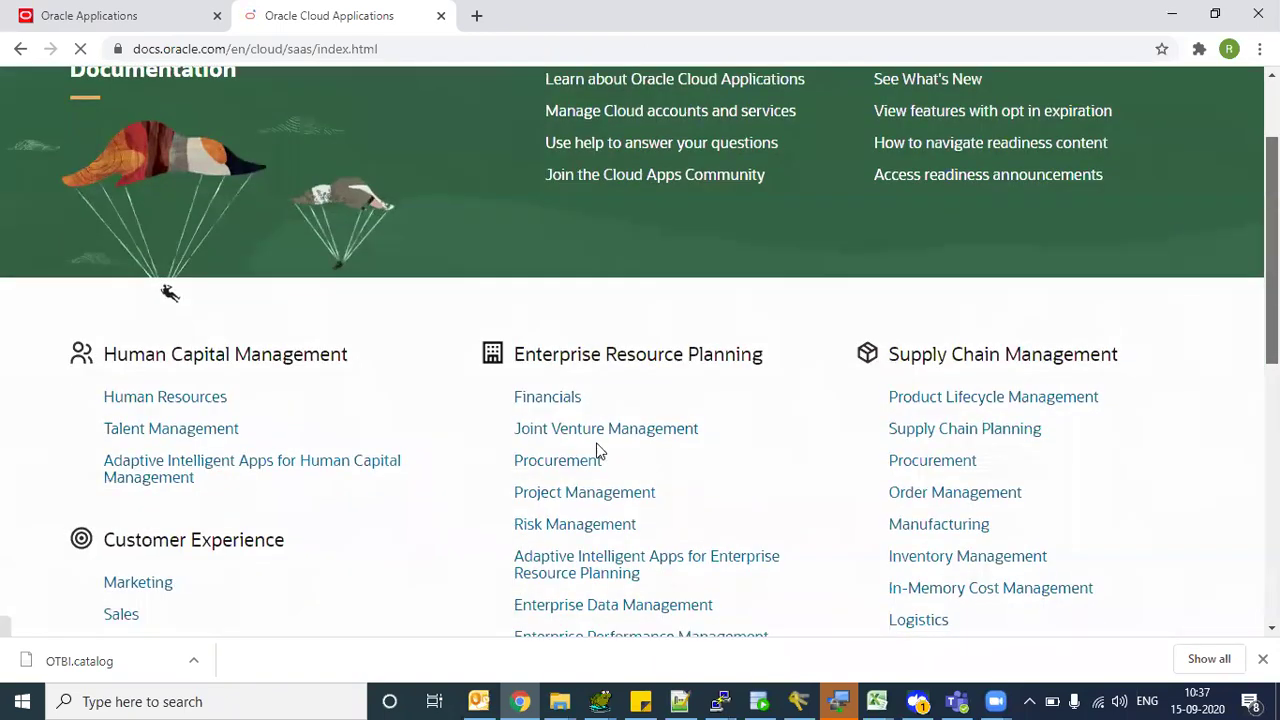
click(551, 395)
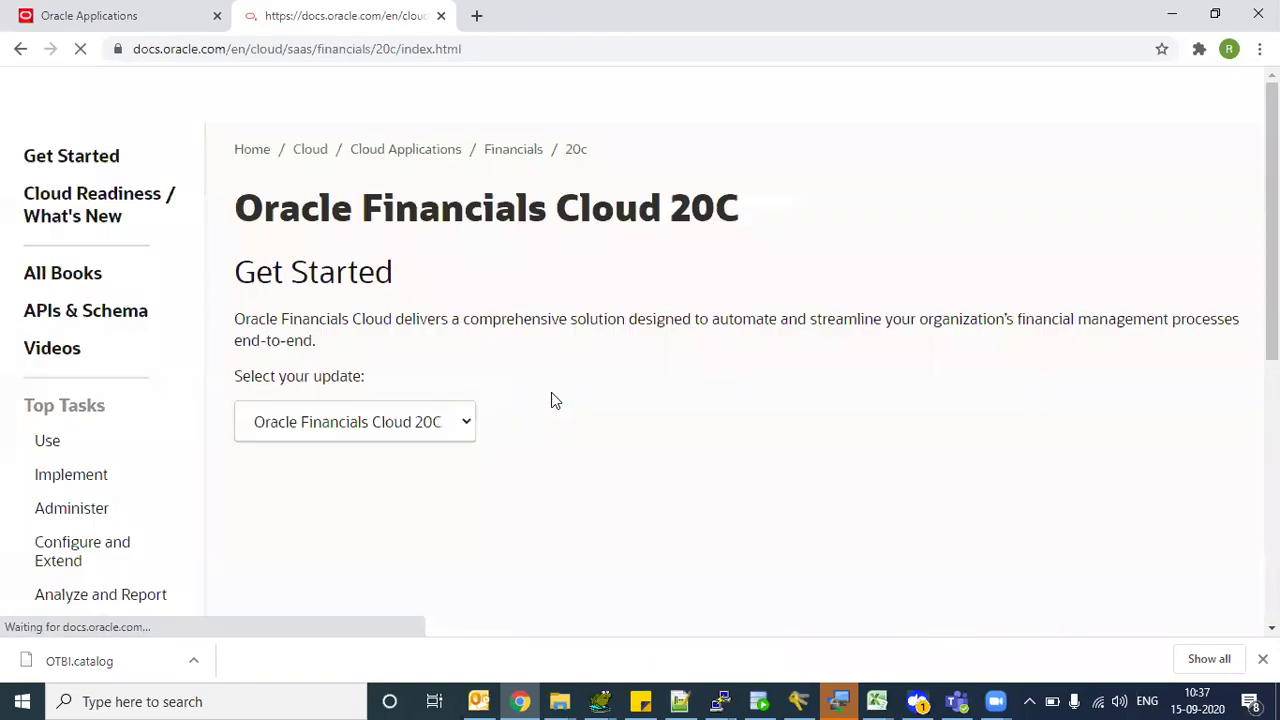
scroll(914, 240, down, 1)
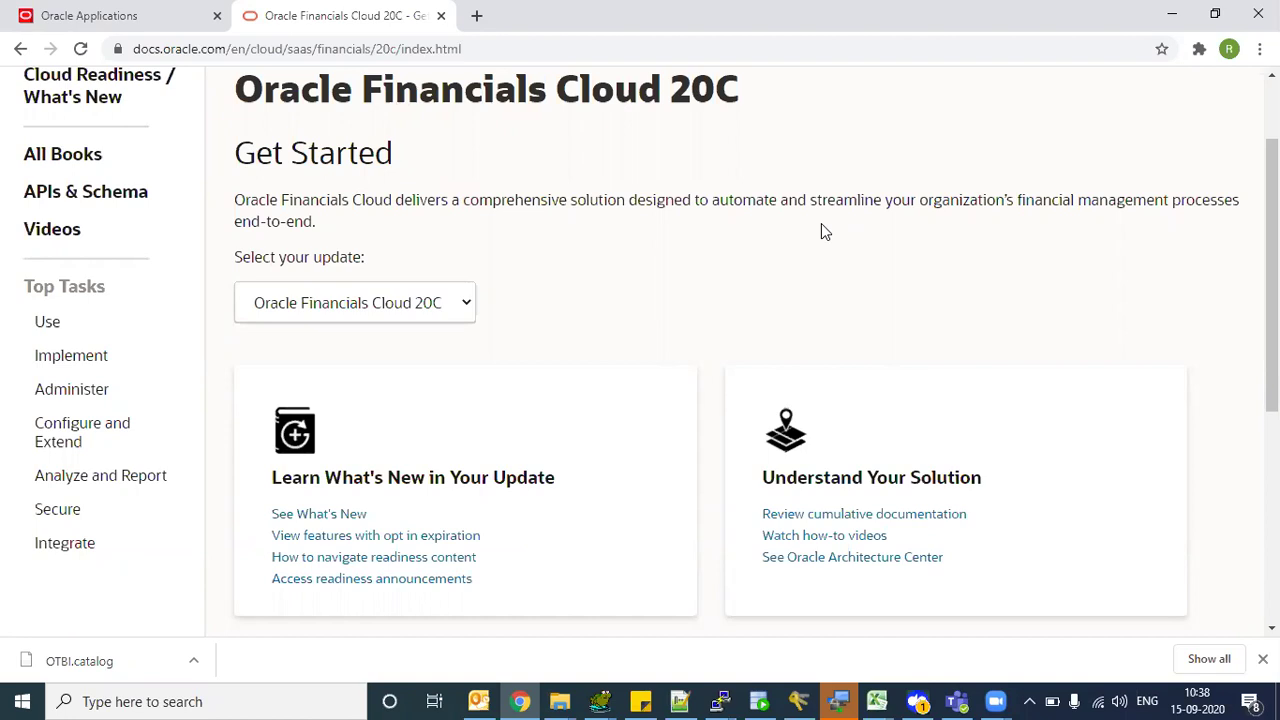
drag(1272, 250, 1272, 237)
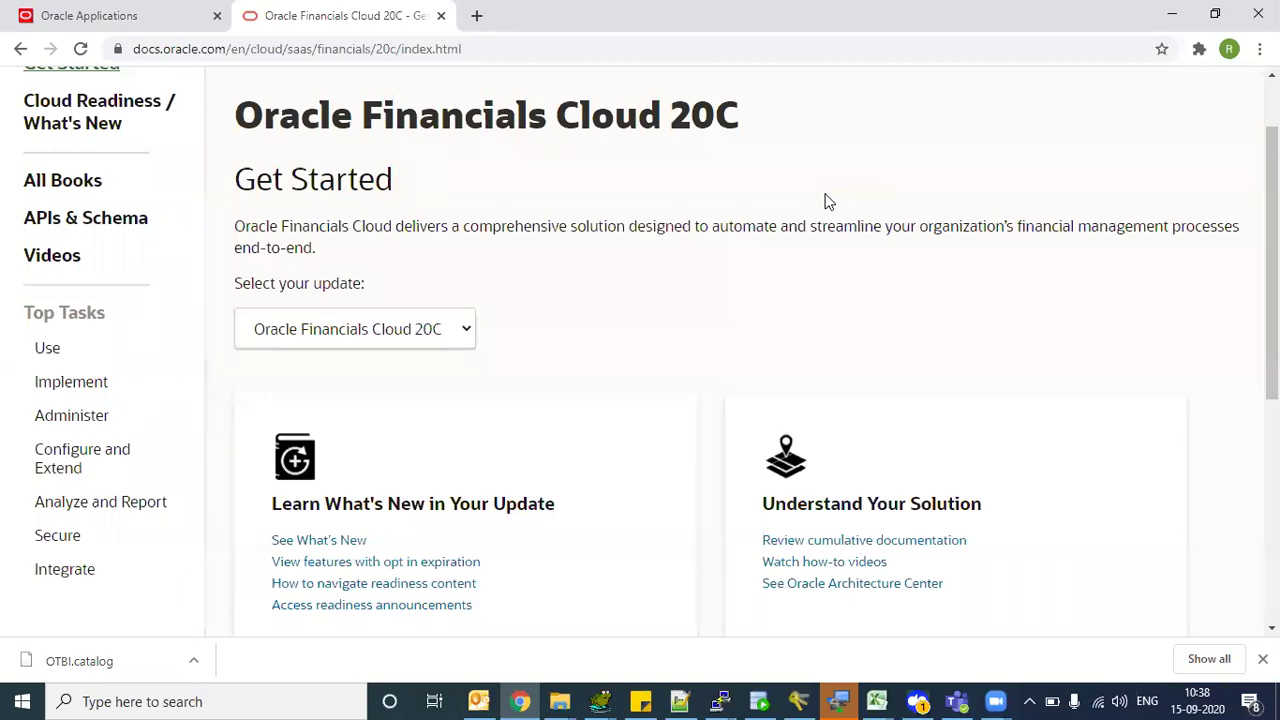
scroll(557, 240, down, 1)
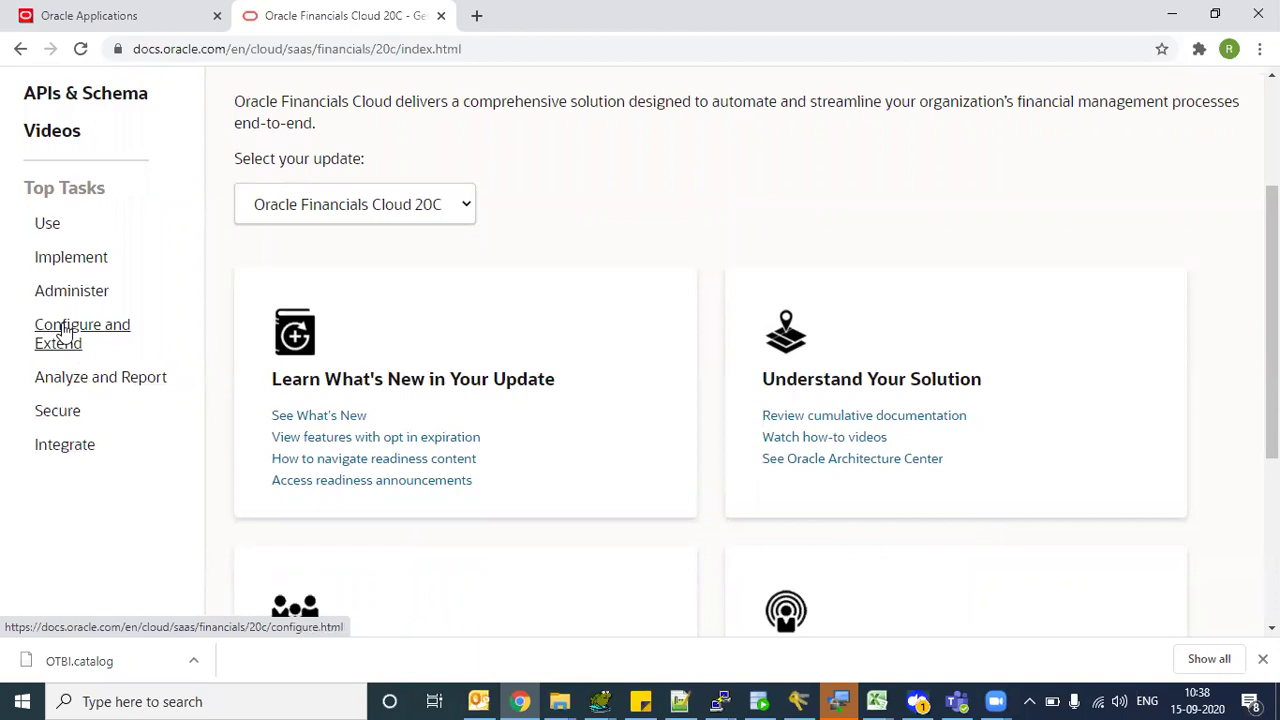
click(60, 300)
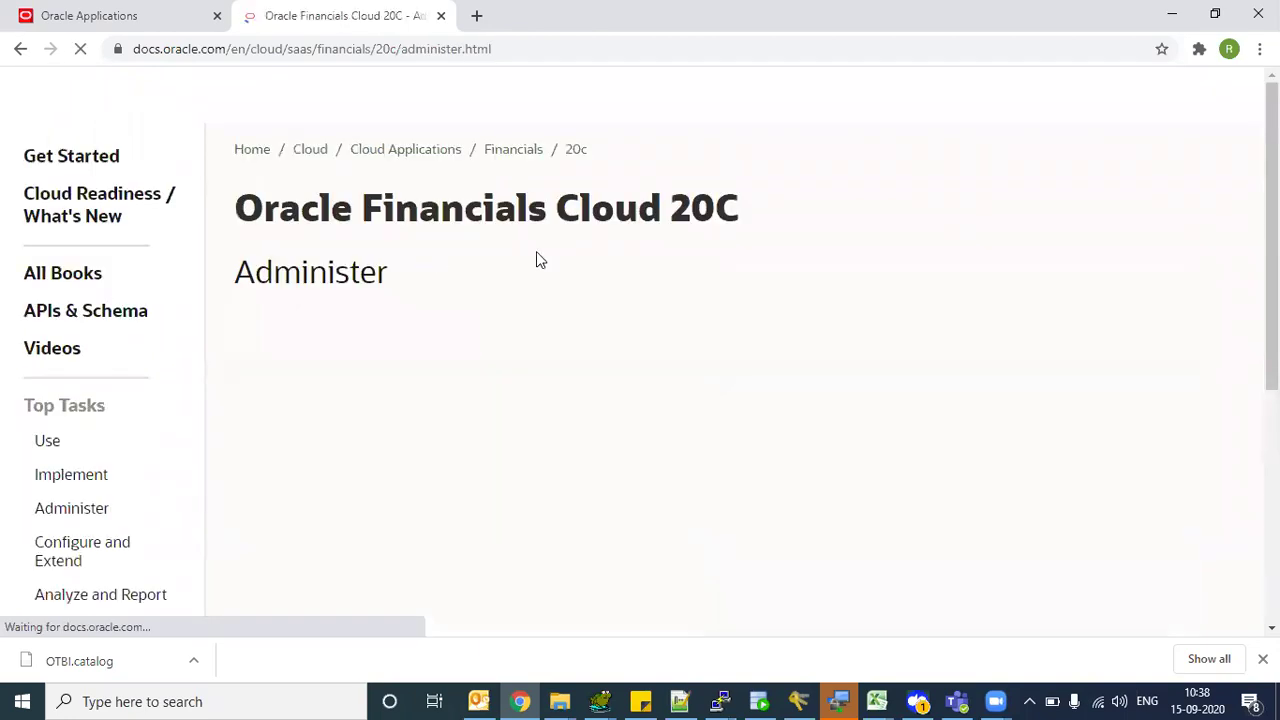
scroll(465, 300, down, 2)
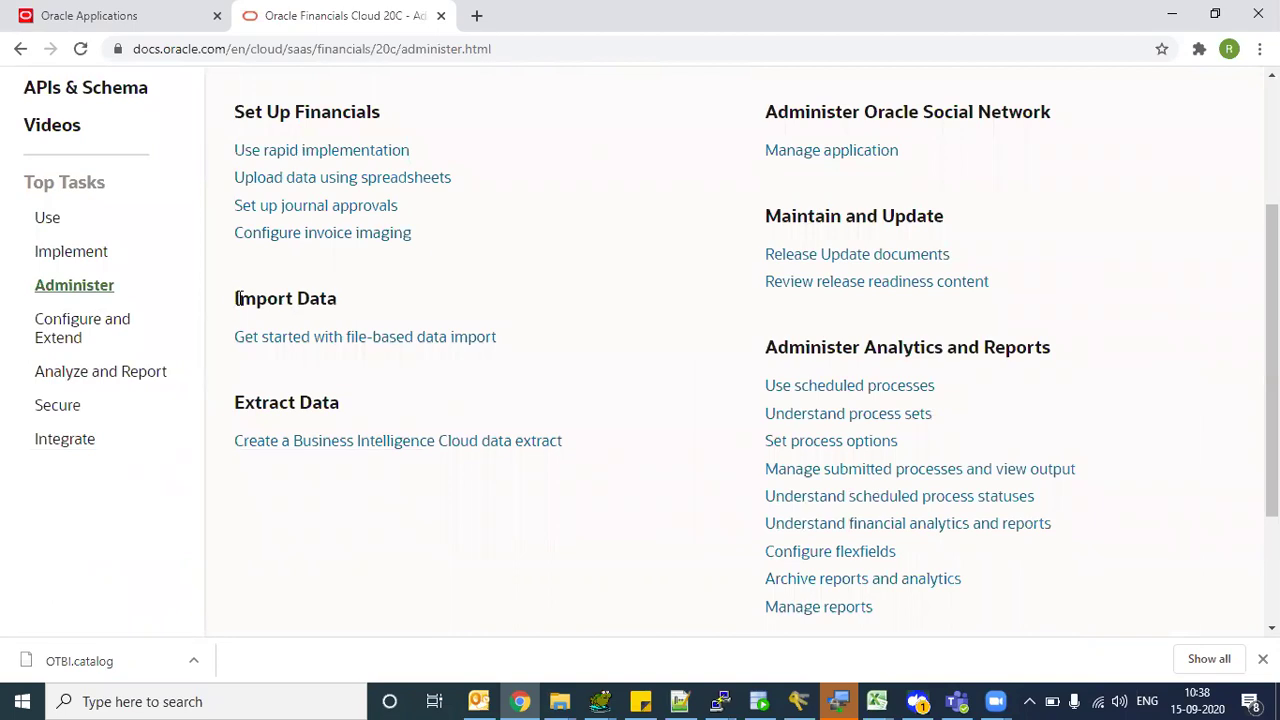
- Open the file-based data import guide under Import Data and browse its chapter list
drag(238, 298, 328, 290)
click(343, 338)
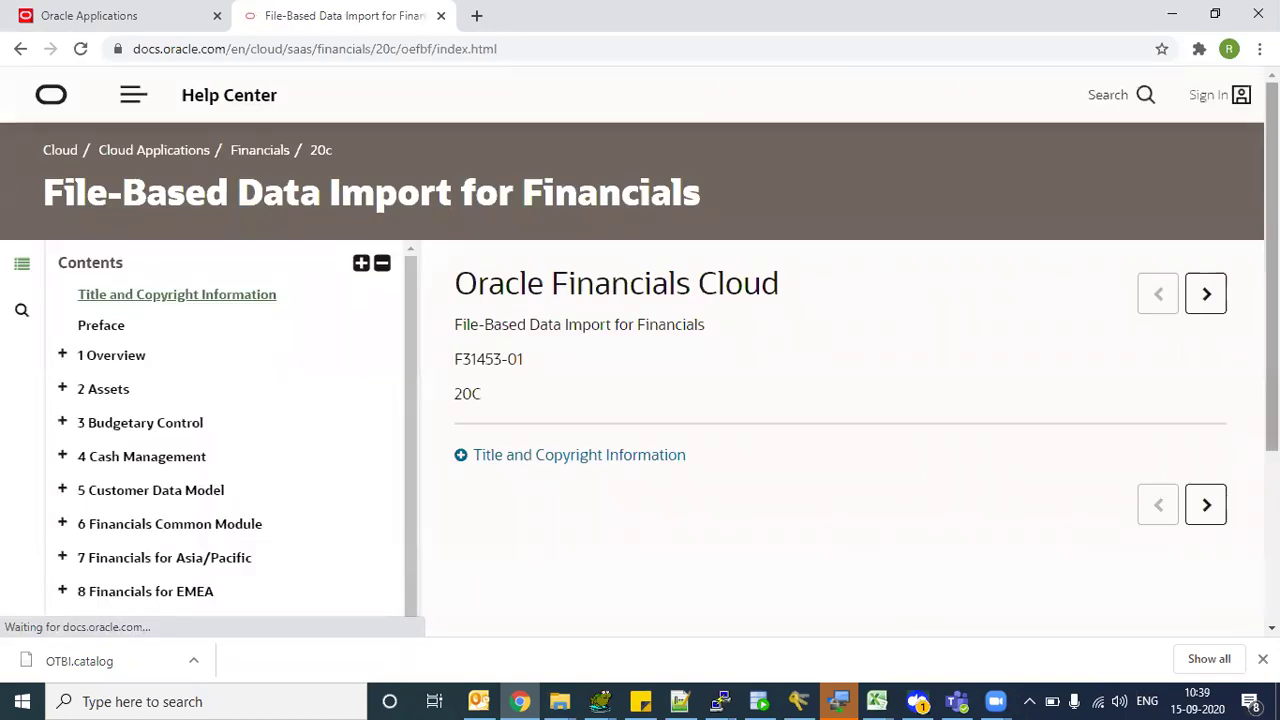
scroll(640, 400, down, 2)
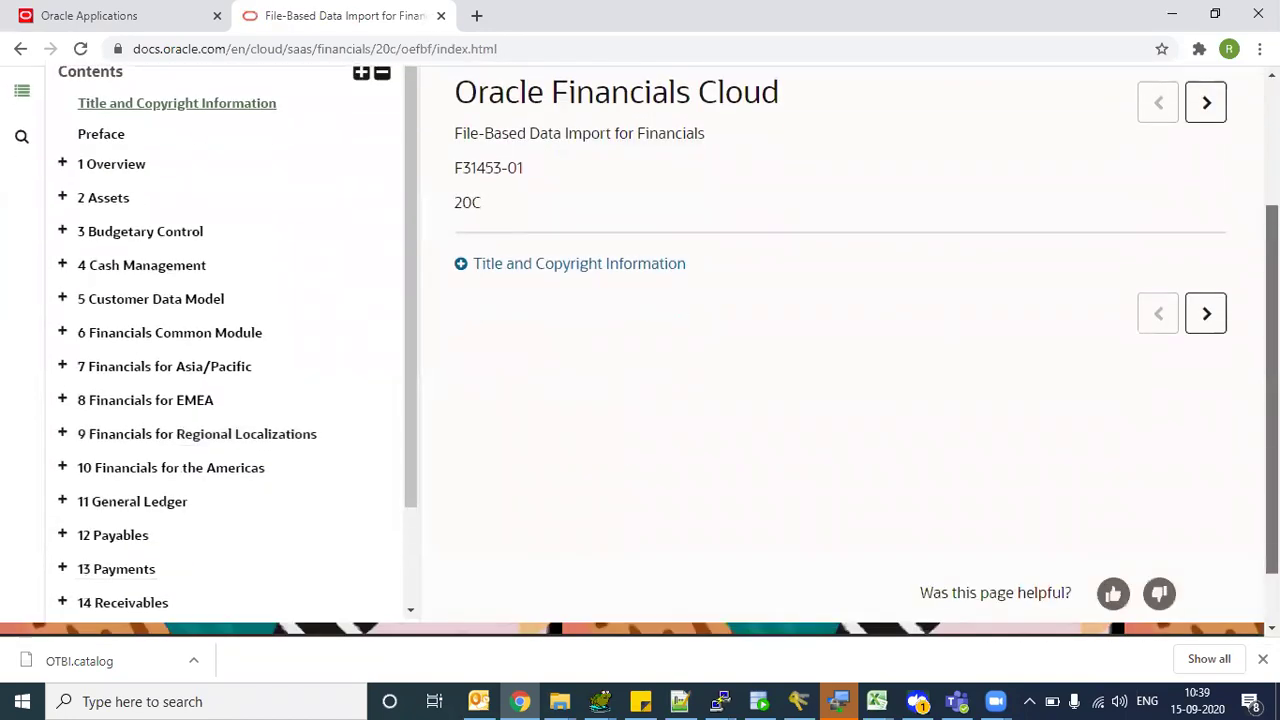
scroll(640, 350, down, 1)
scroll(640, 344, up, 1)
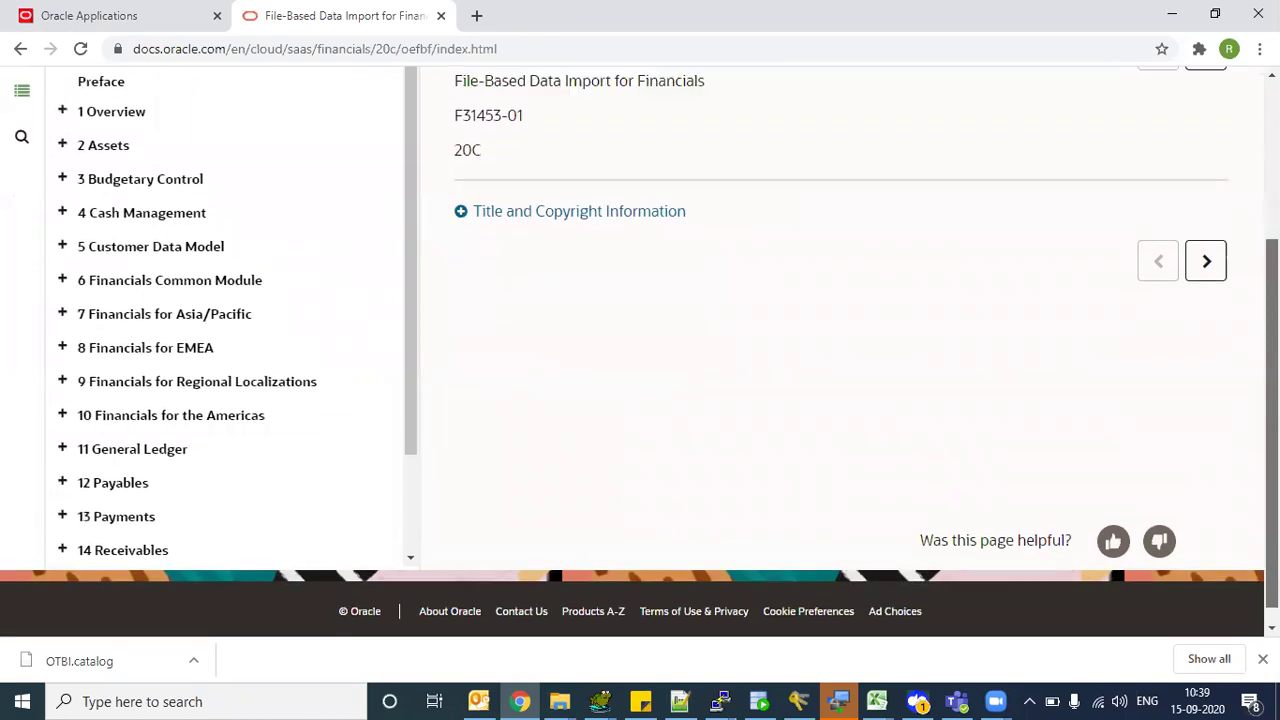
scroll(640, 350, up, 3)
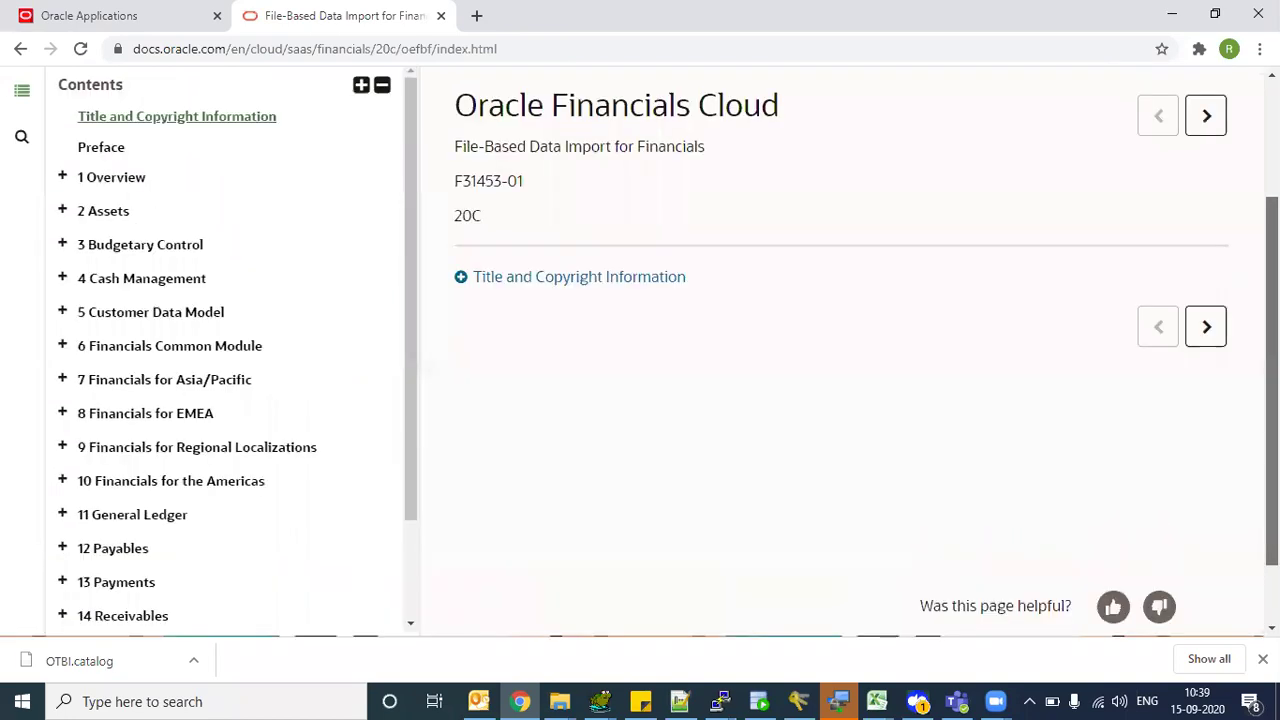
scroll(640, 350, down, 2)
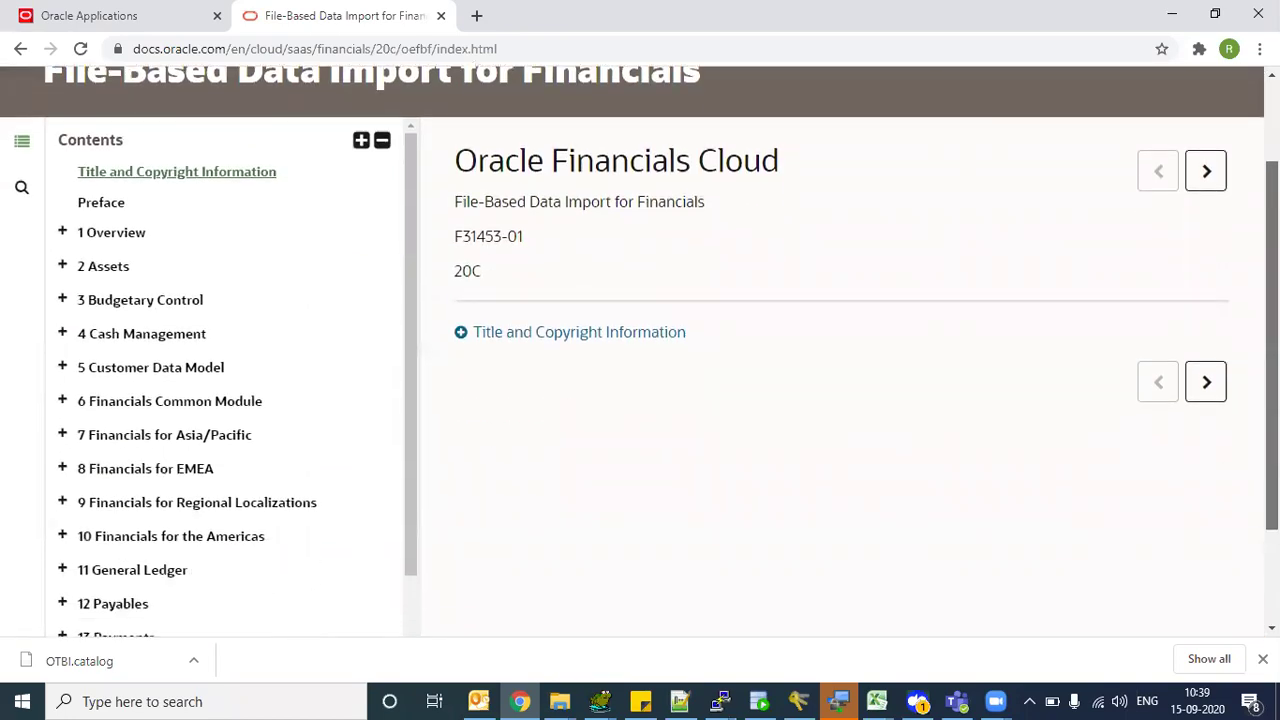
scroll(908, 124, up, 1)
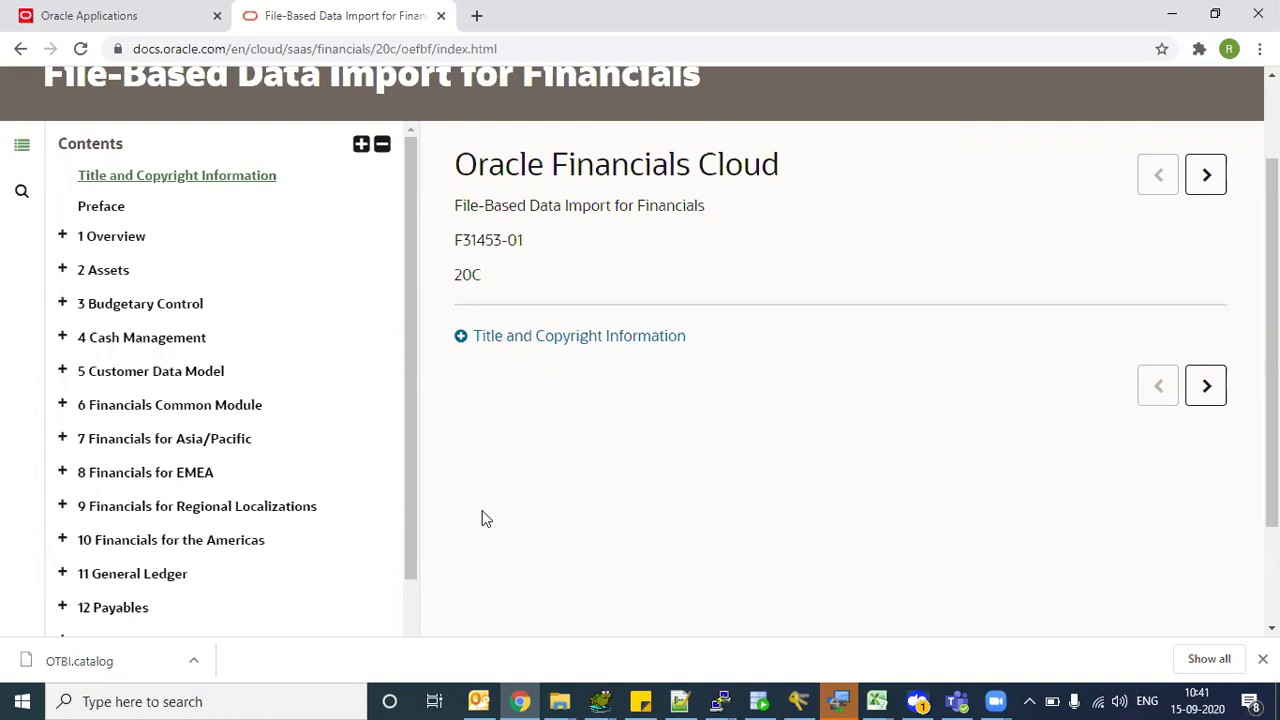
drag(407, 443, 409, 451)
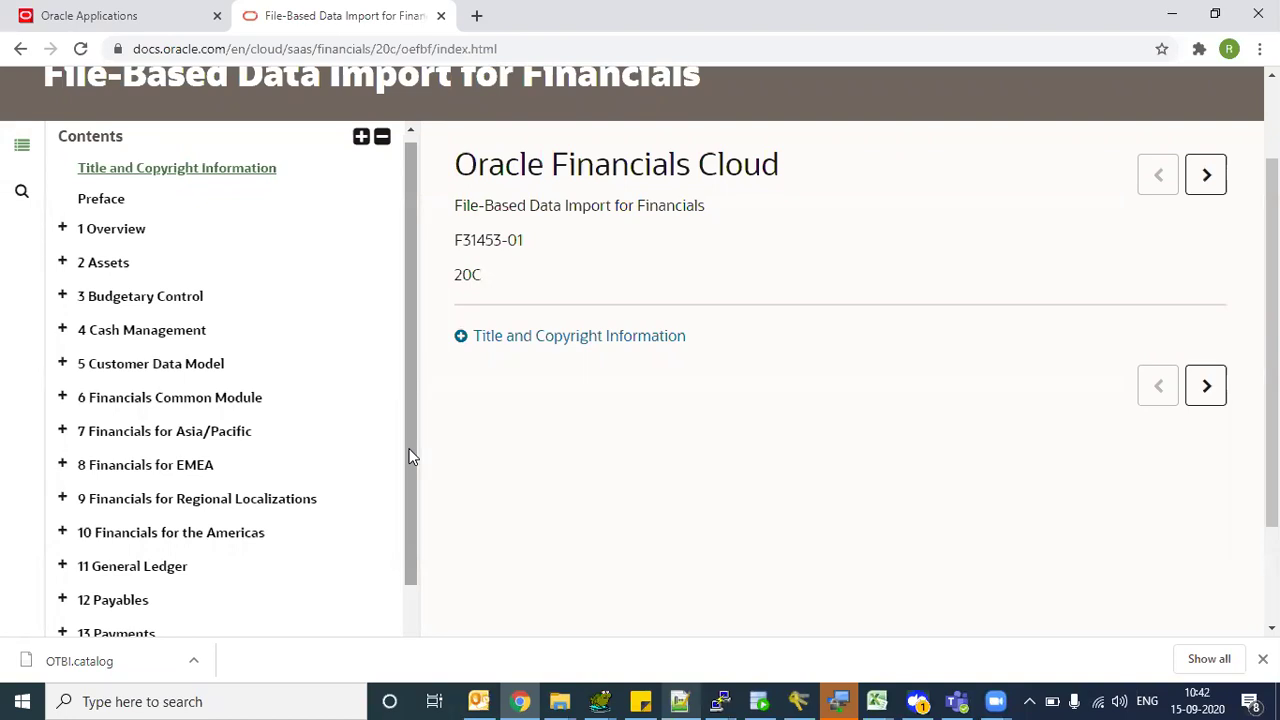
scroll(410, 457, down, 2)
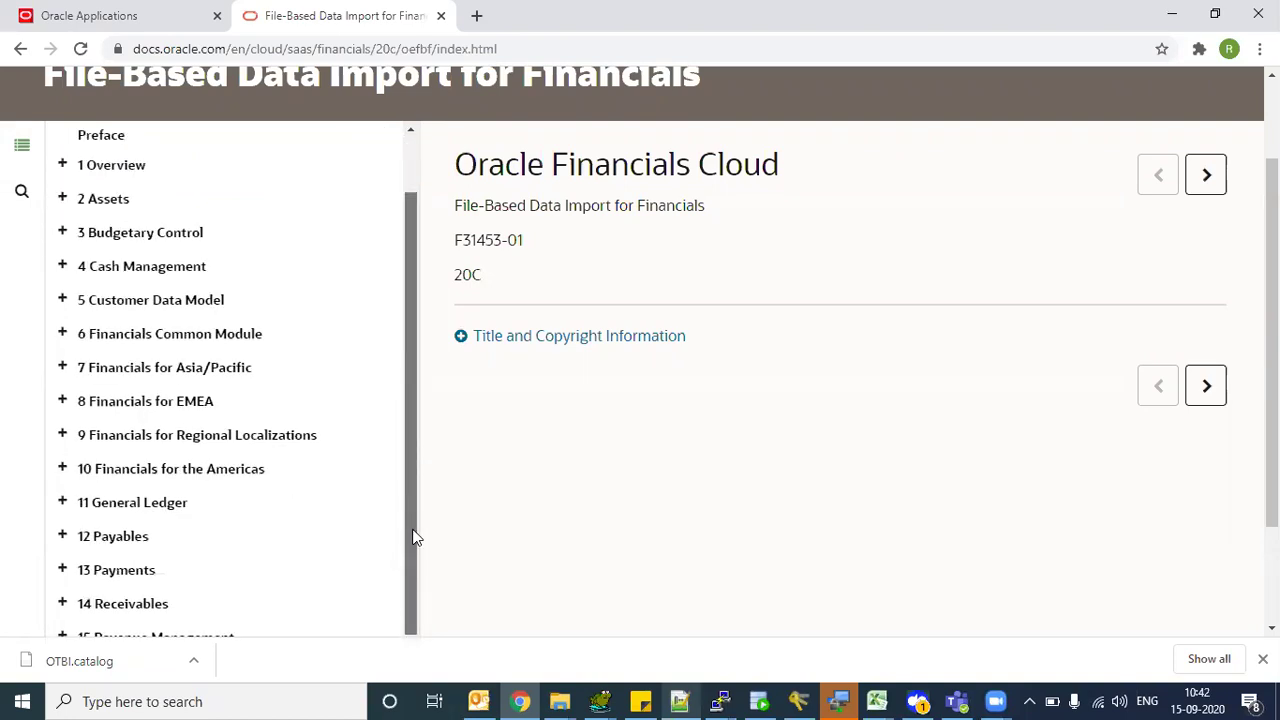
drag(409, 400, 416, 477)
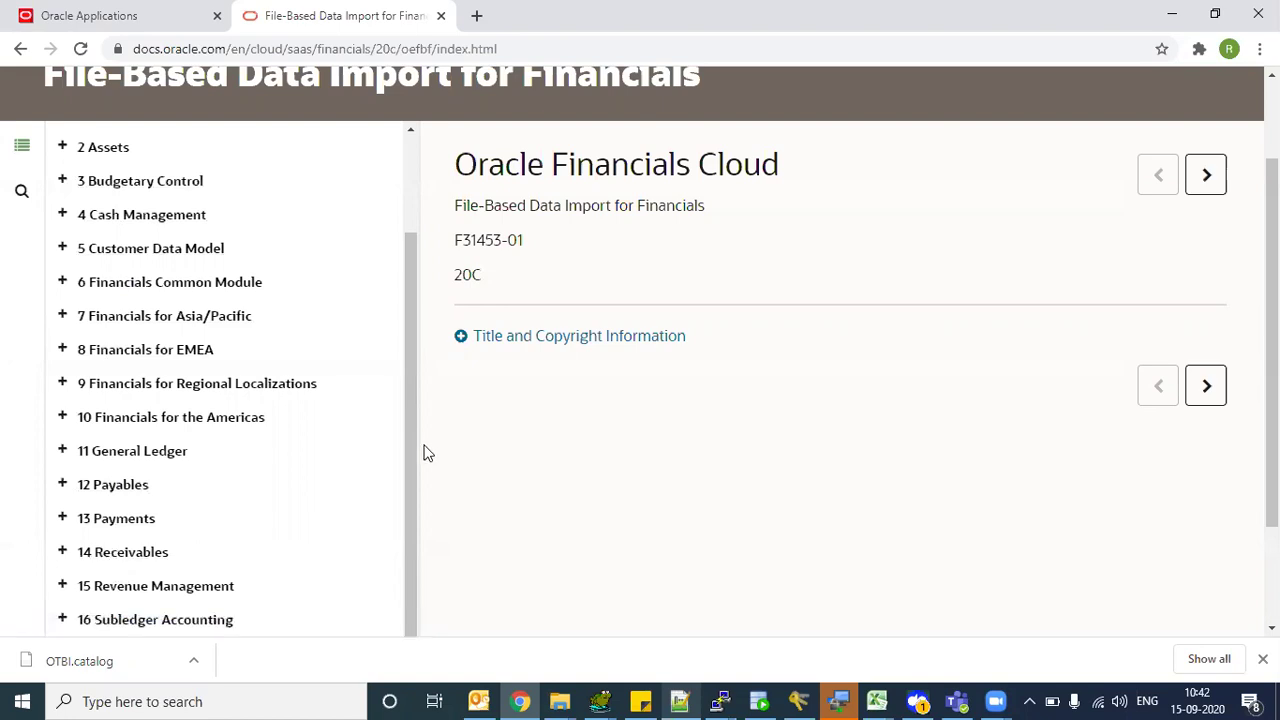
- Expand the Receivables, Payments, Payables and General Ledger chapters and open Journal Import
click(64, 554)
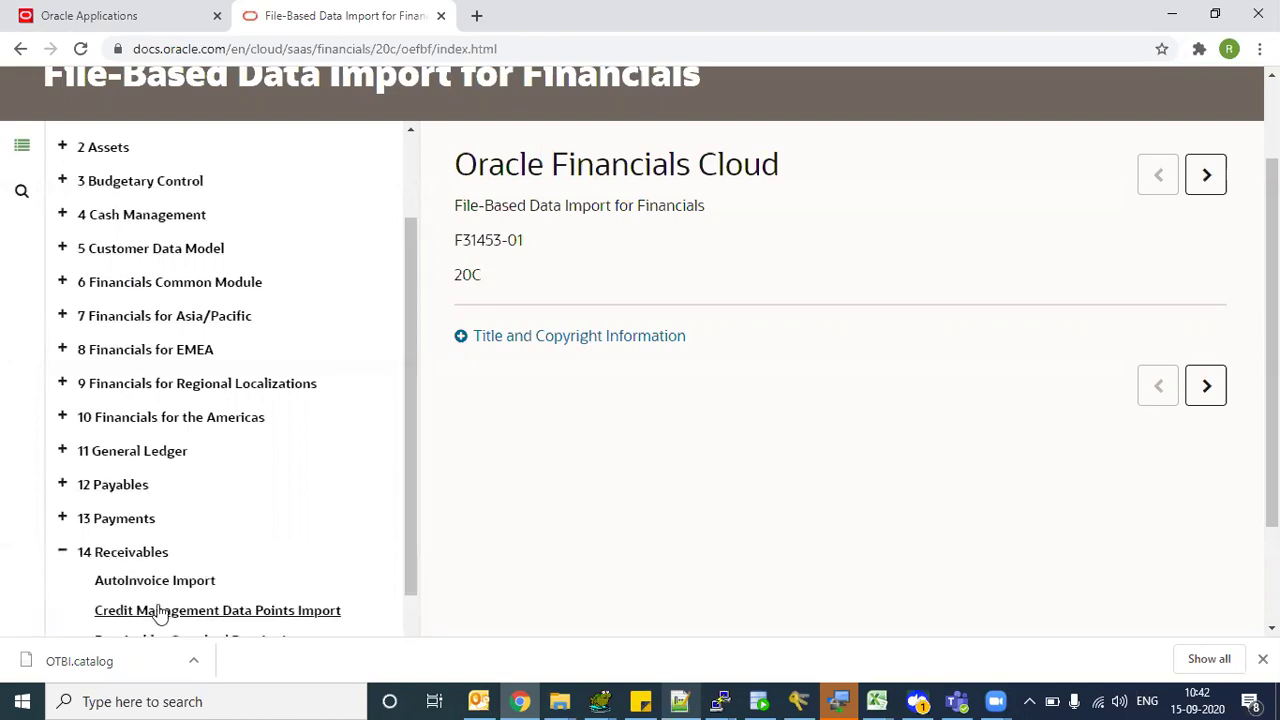
click(131, 582)
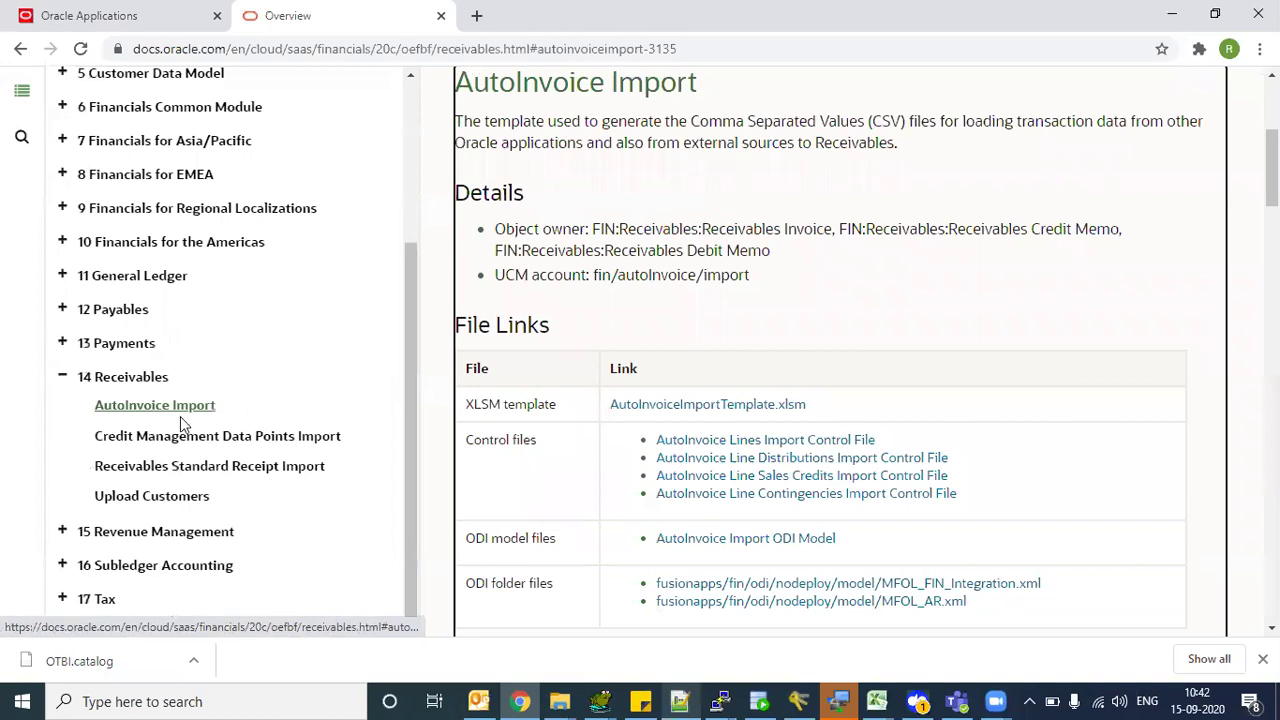
click(62, 343)
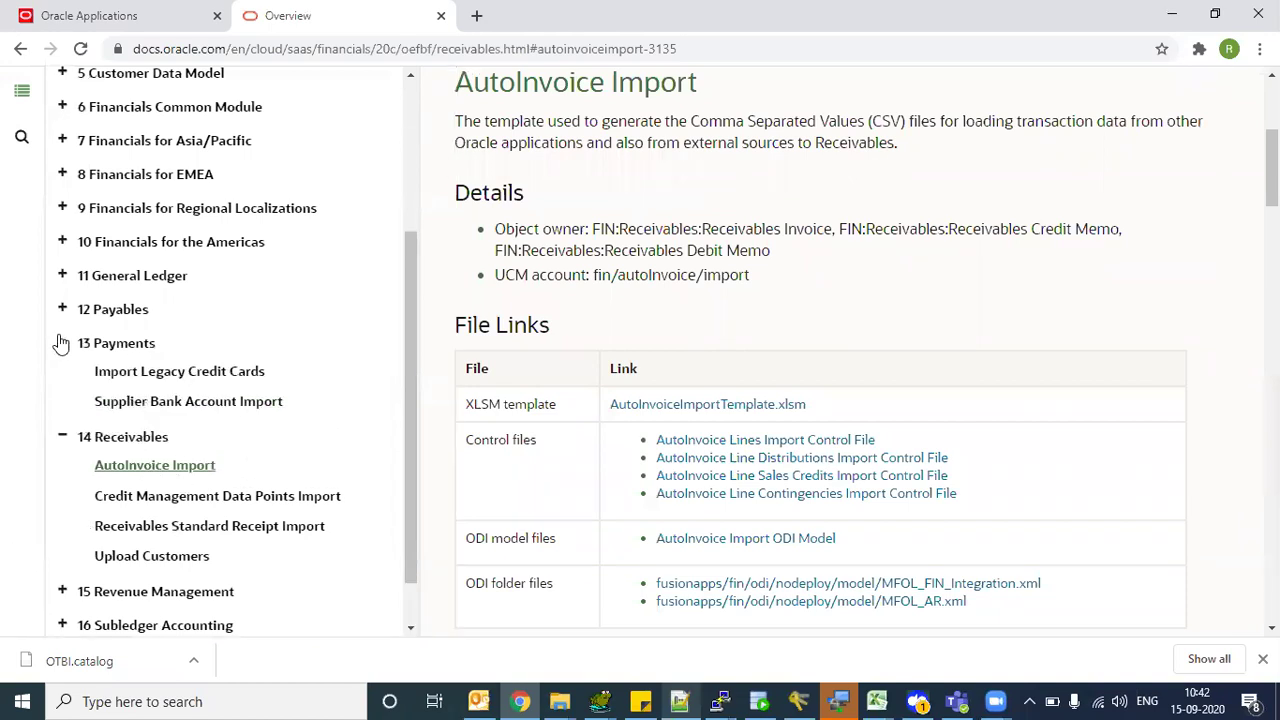
click(63, 312)
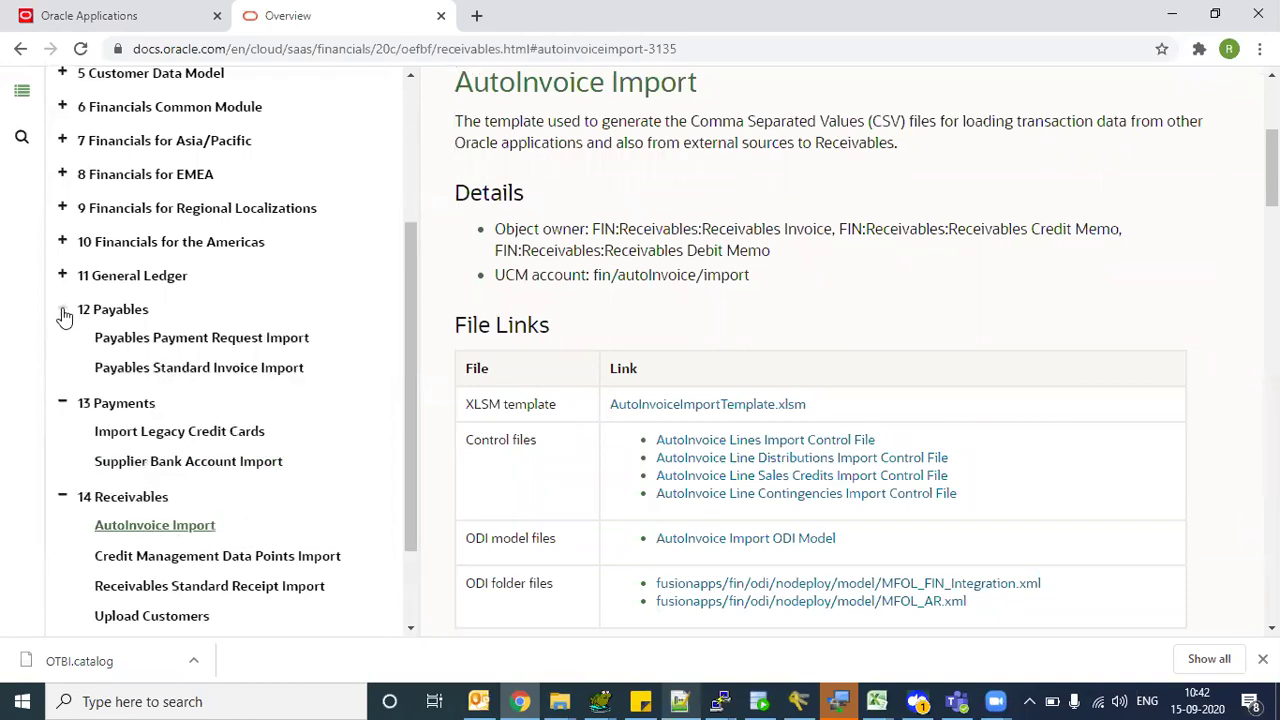
click(62, 275)
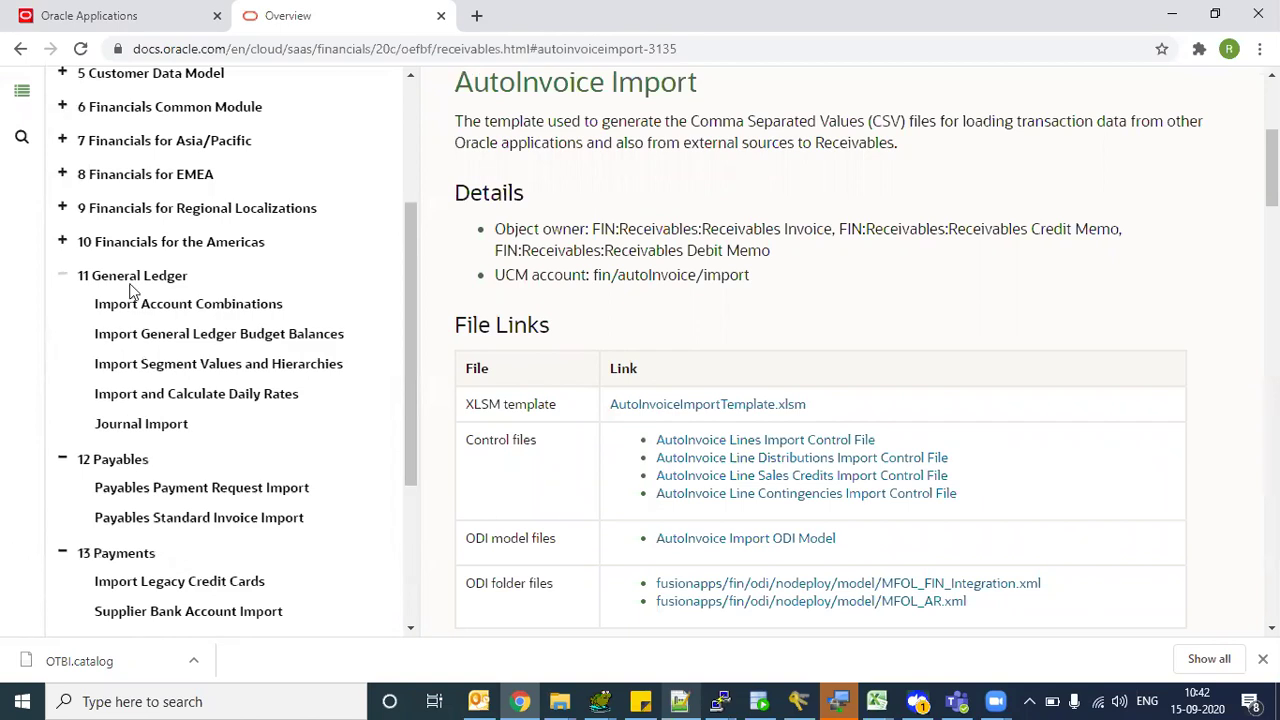
click(137, 426)
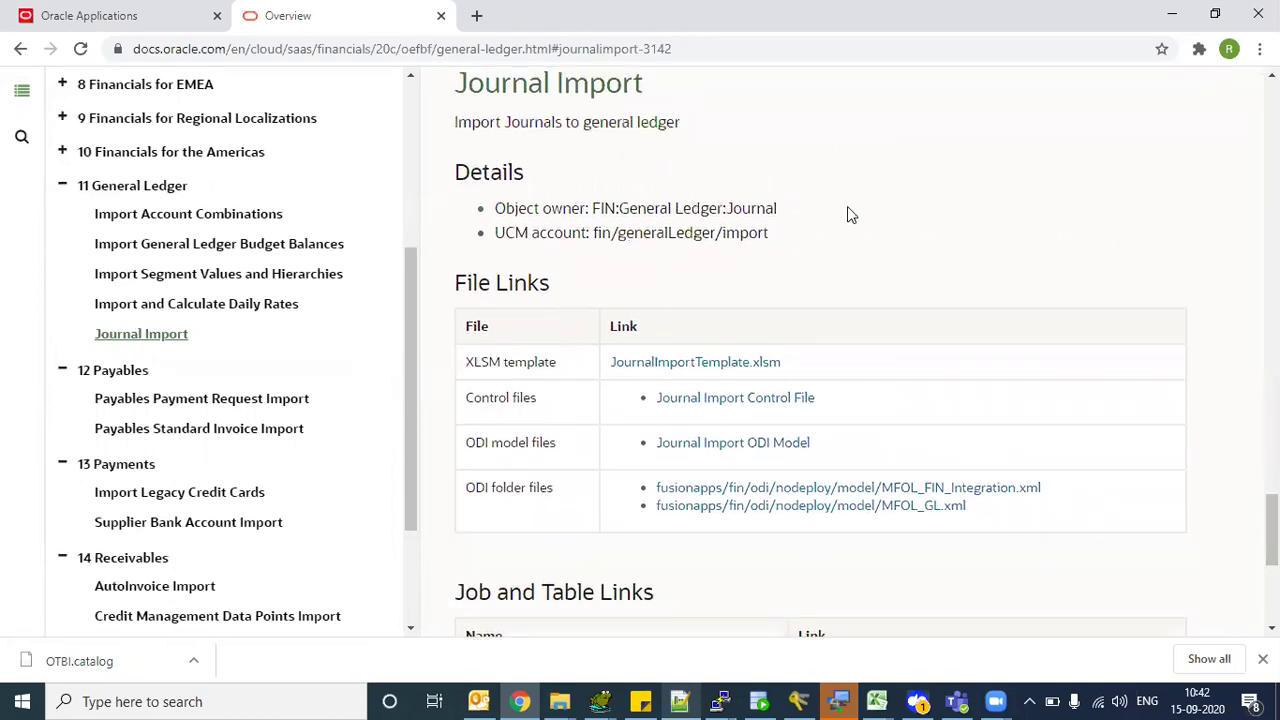
- Highlight the Ledger:Journal object owner and UCM account lines of Journal Import
drag(847, 210, 675, 209)
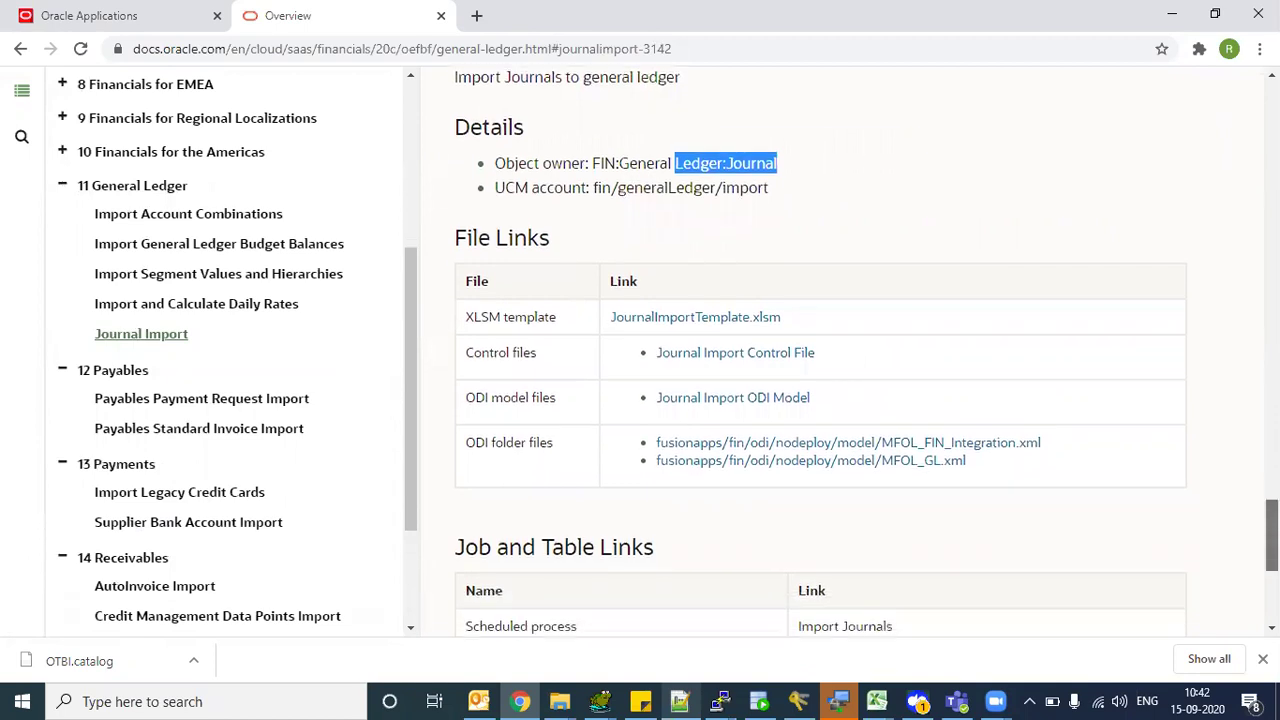
click(660, 165)
drag(620, 200, 777, 201)
drag(511, 225, 762, 225)
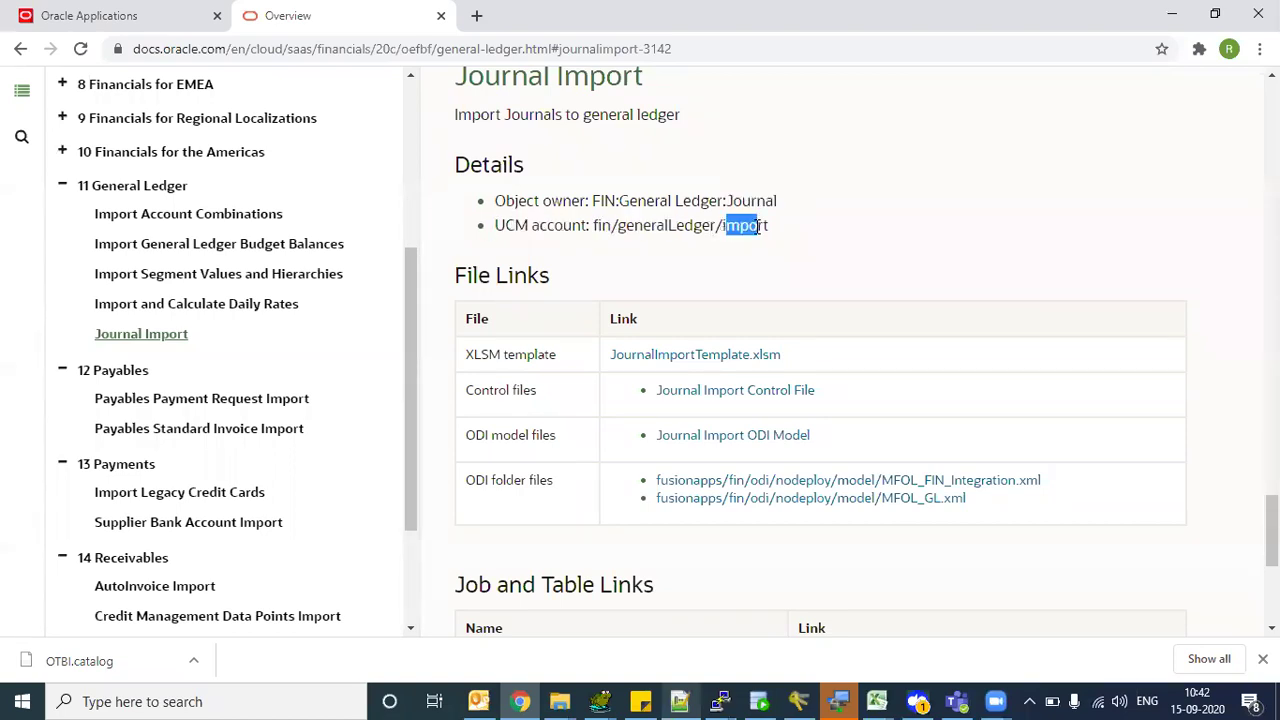
drag(484, 80, 611, 84)
scroll(611, 84, up, 1)
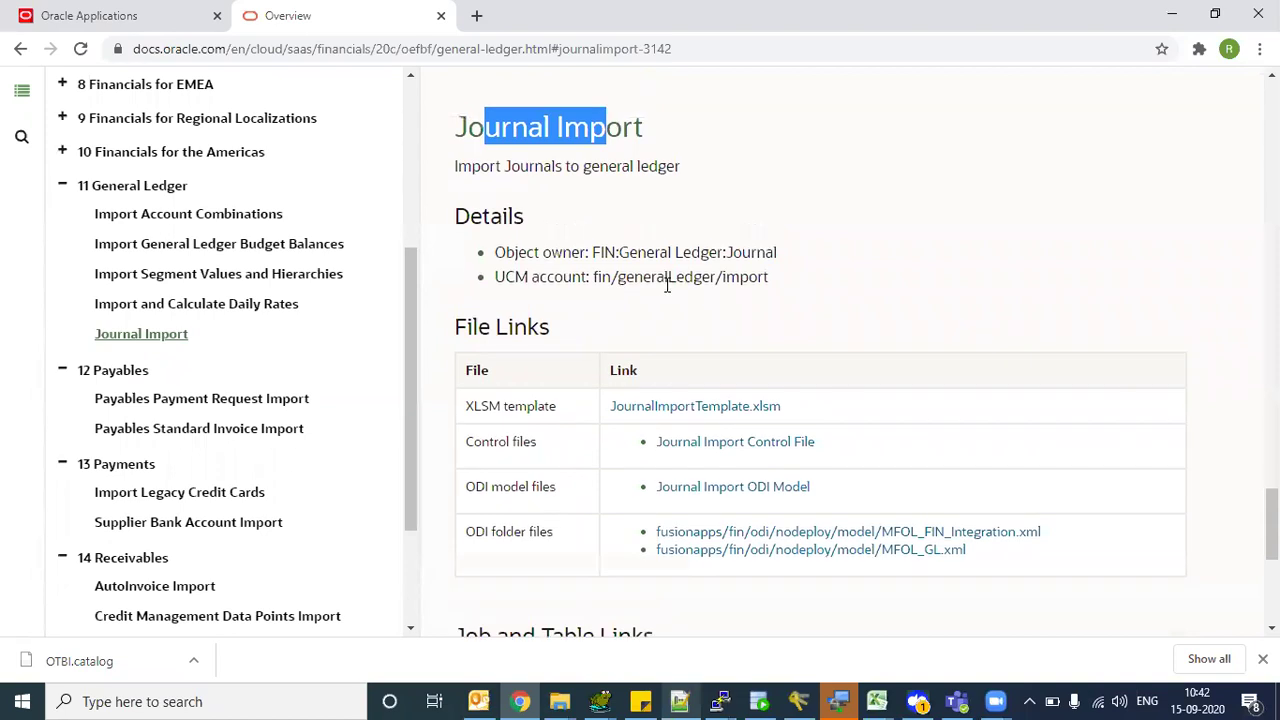
- Select the UCM account path fin/generalLedger/import
drag(597, 277, 792, 287)
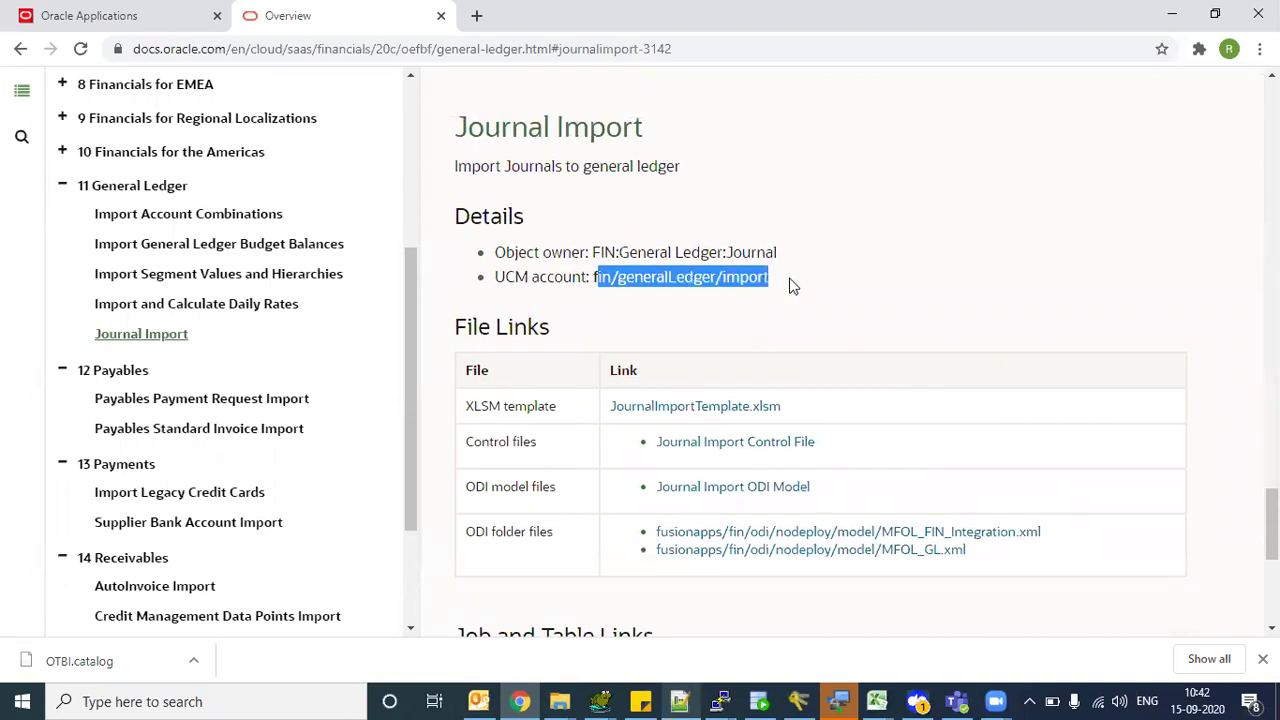
click(792, 287)
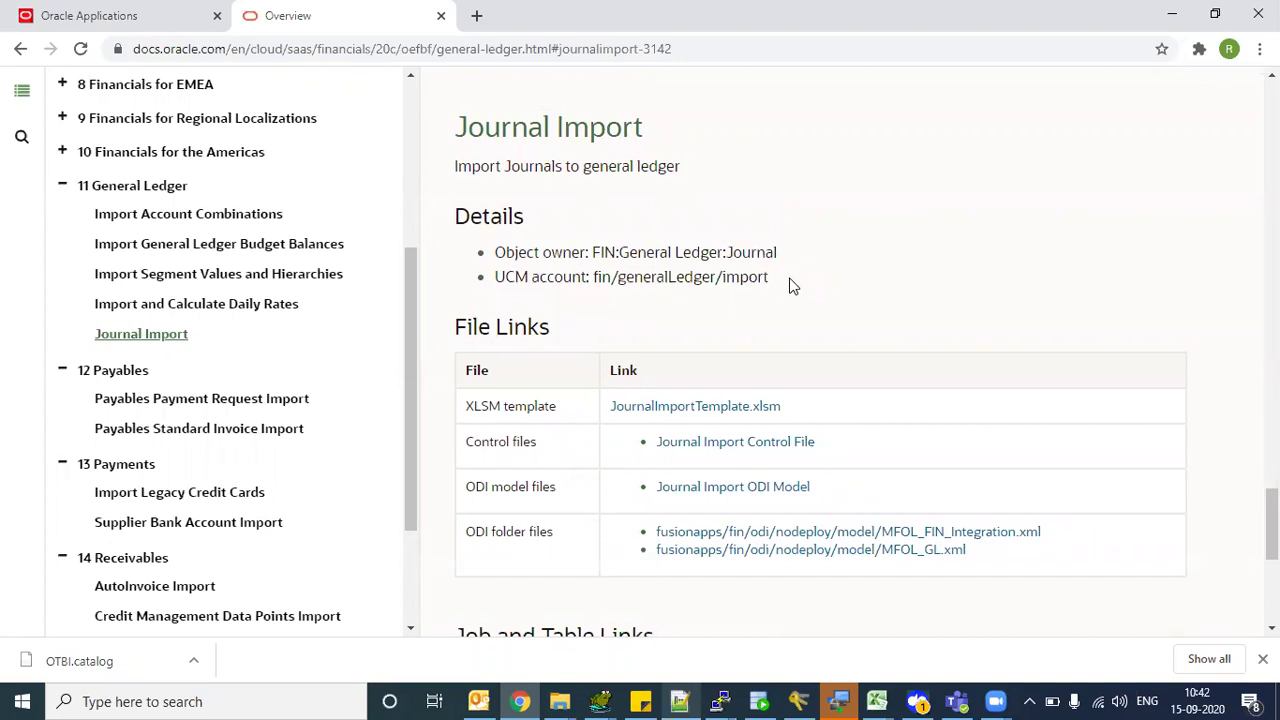
drag(597, 277, 768, 283)
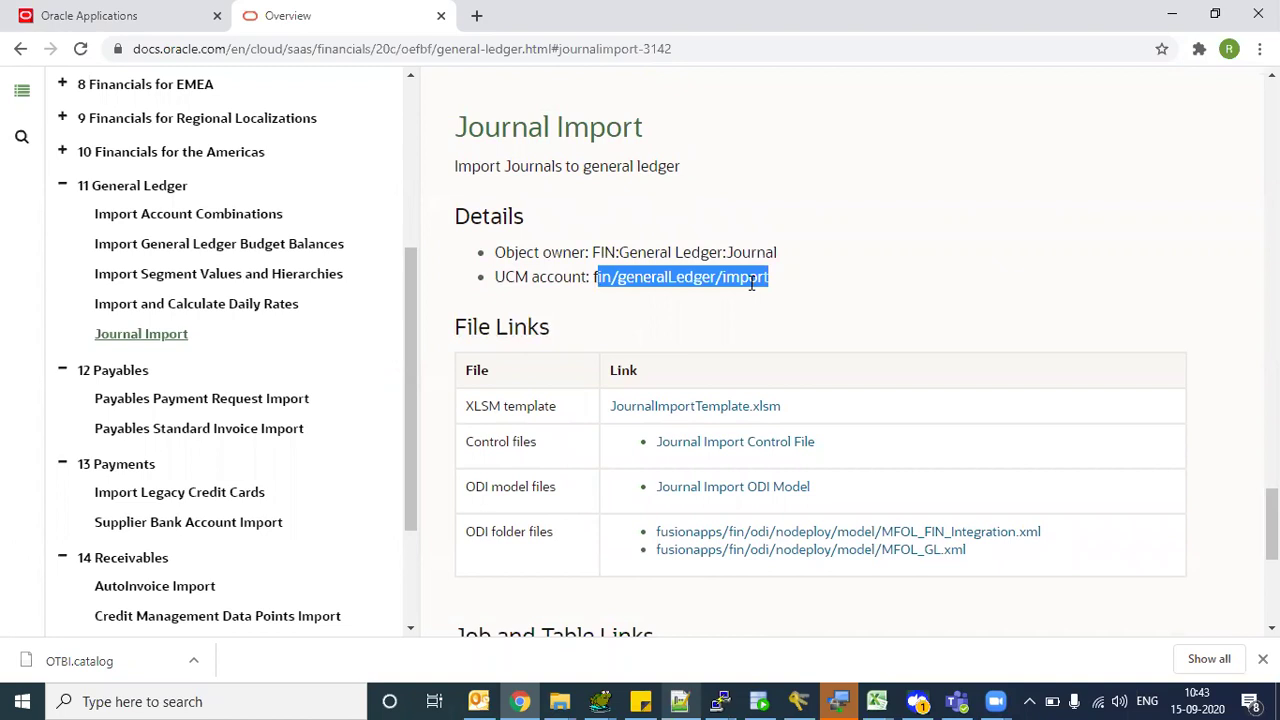
click(720, 291)
drag(620, 278, 686, 278)
drag(502, 127, 622, 127)
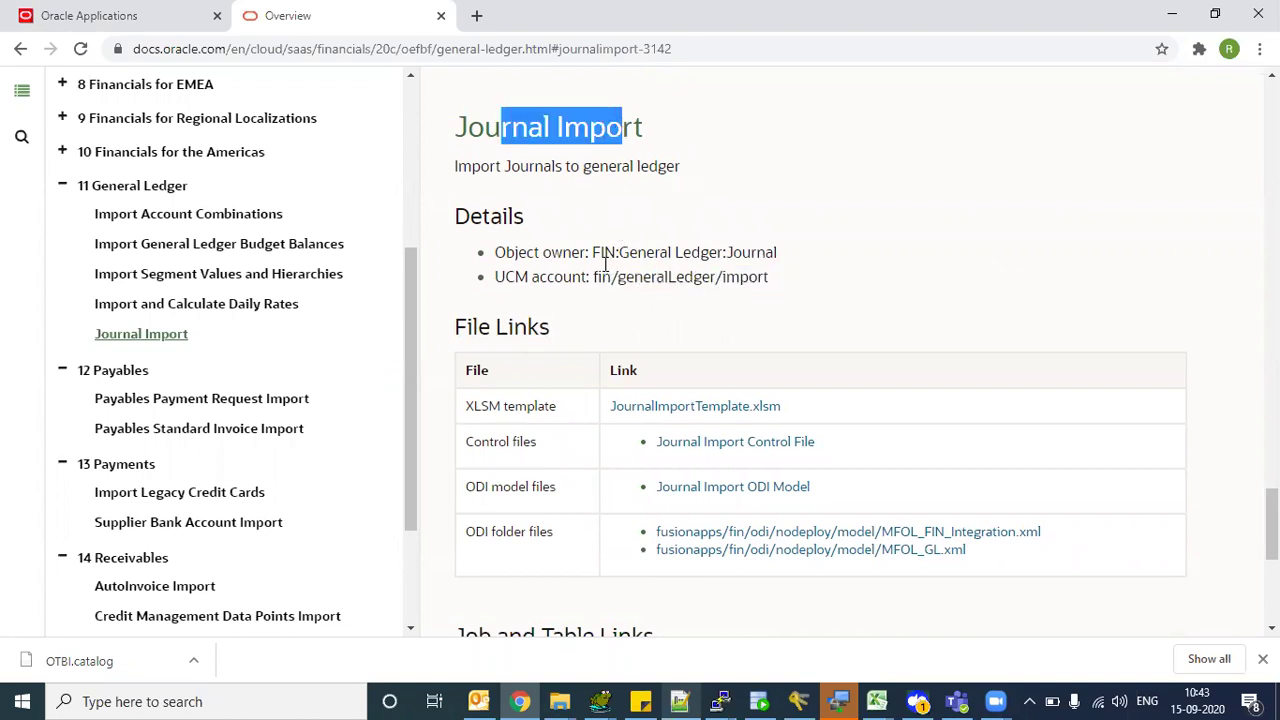
drag(594, 277, 768, 284)
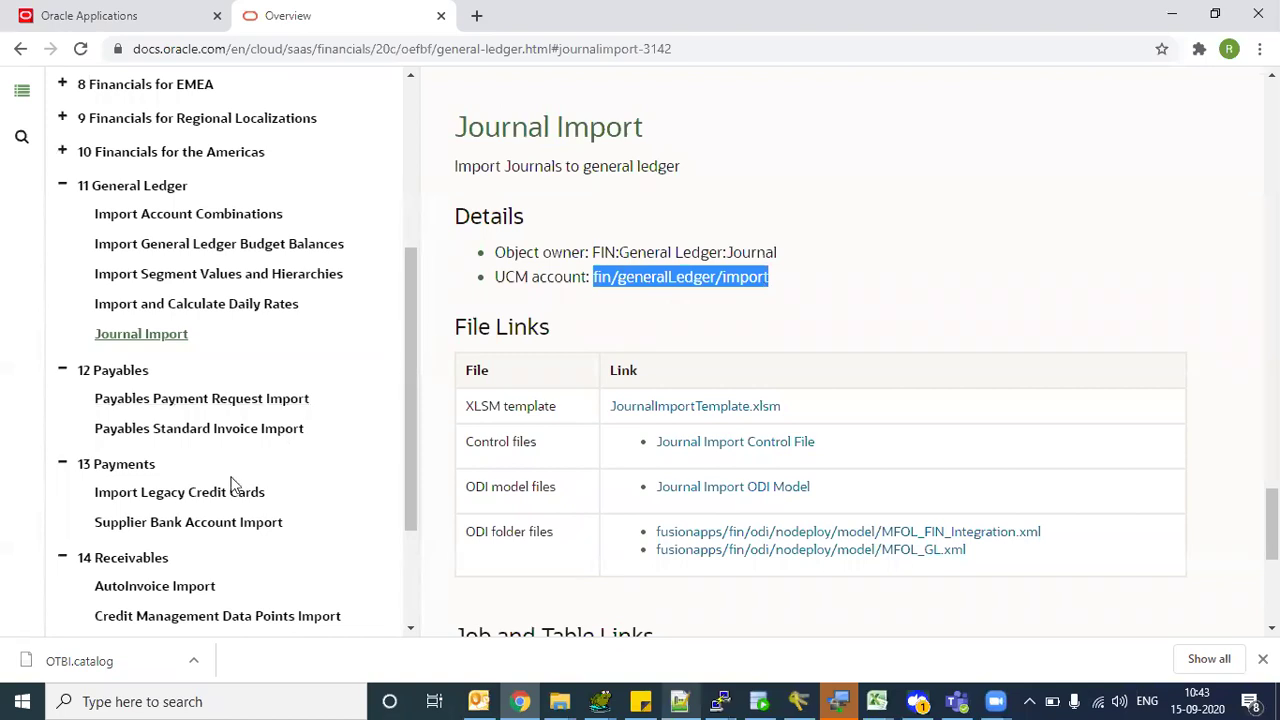
scroll(279, 545, down, 2)
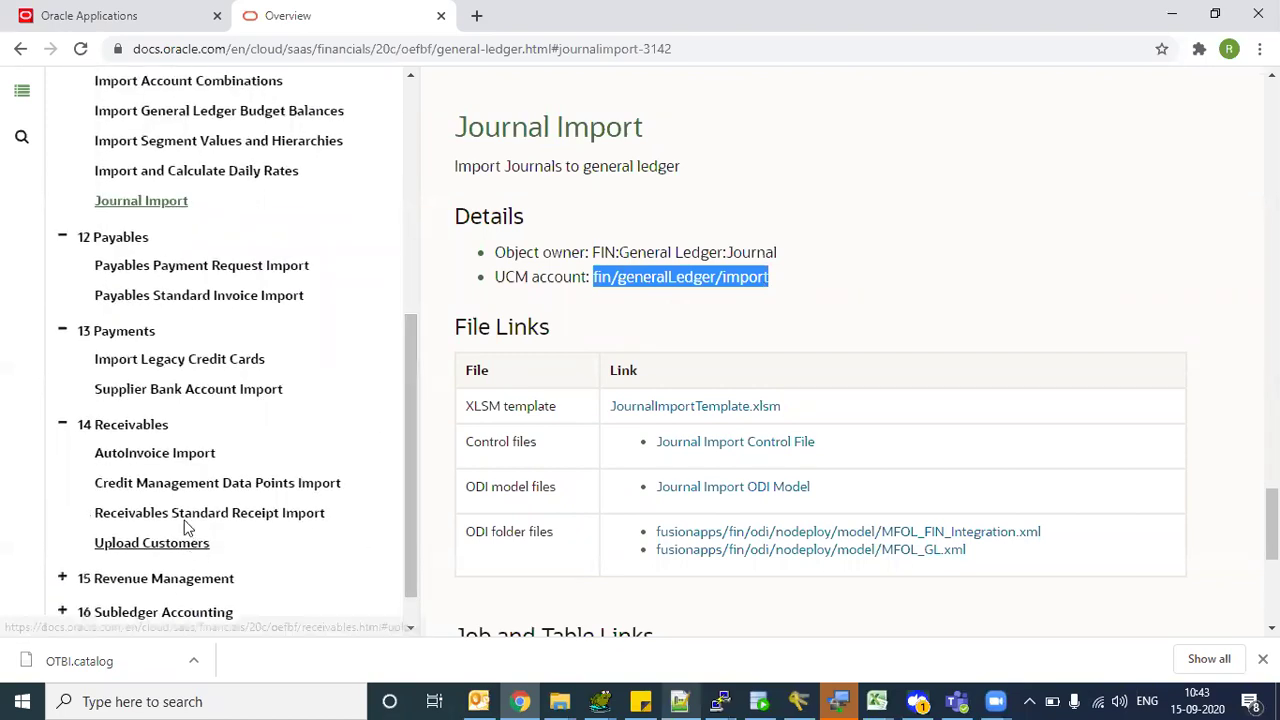
click(172, 464)
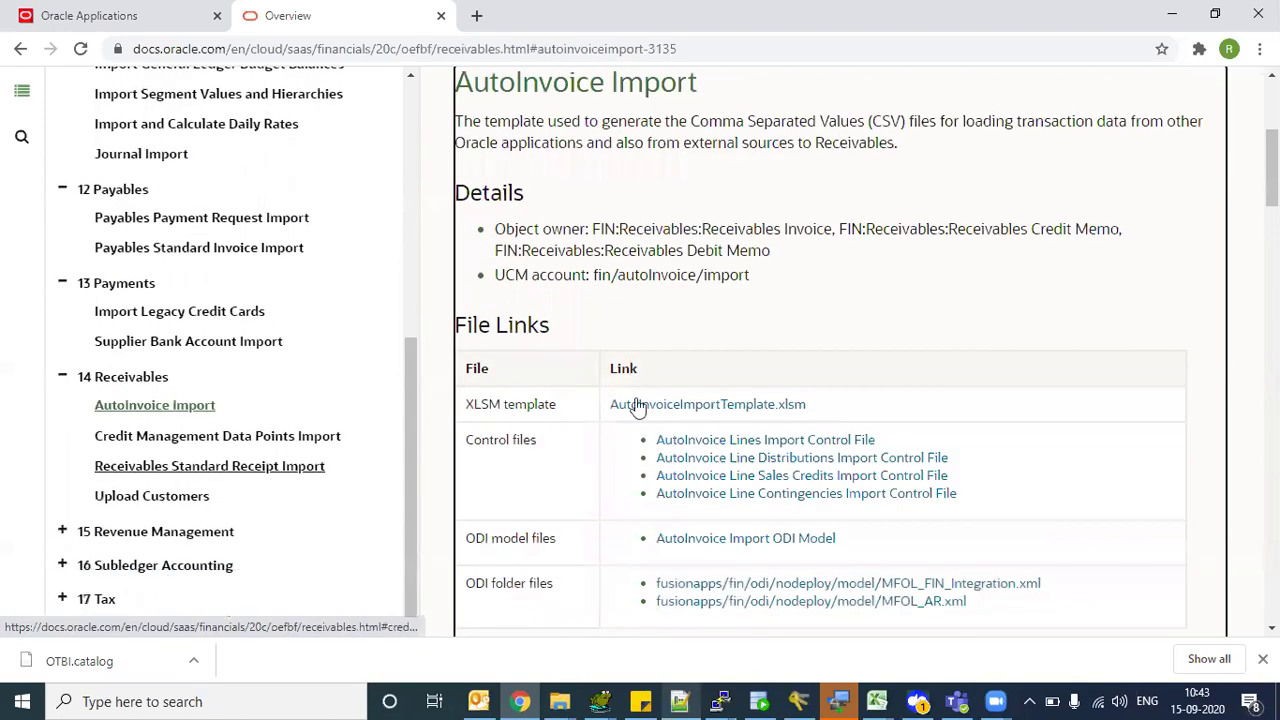
drag(597, 275, 759, 272)
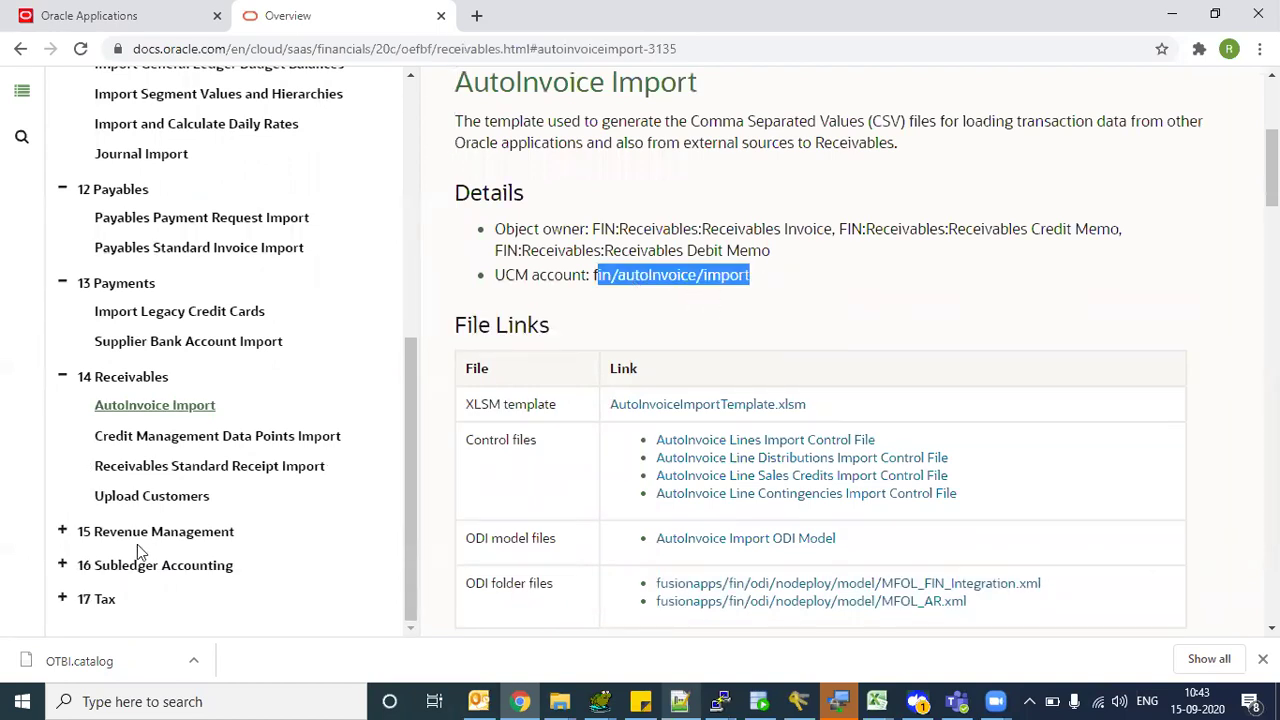
click(121, 443)
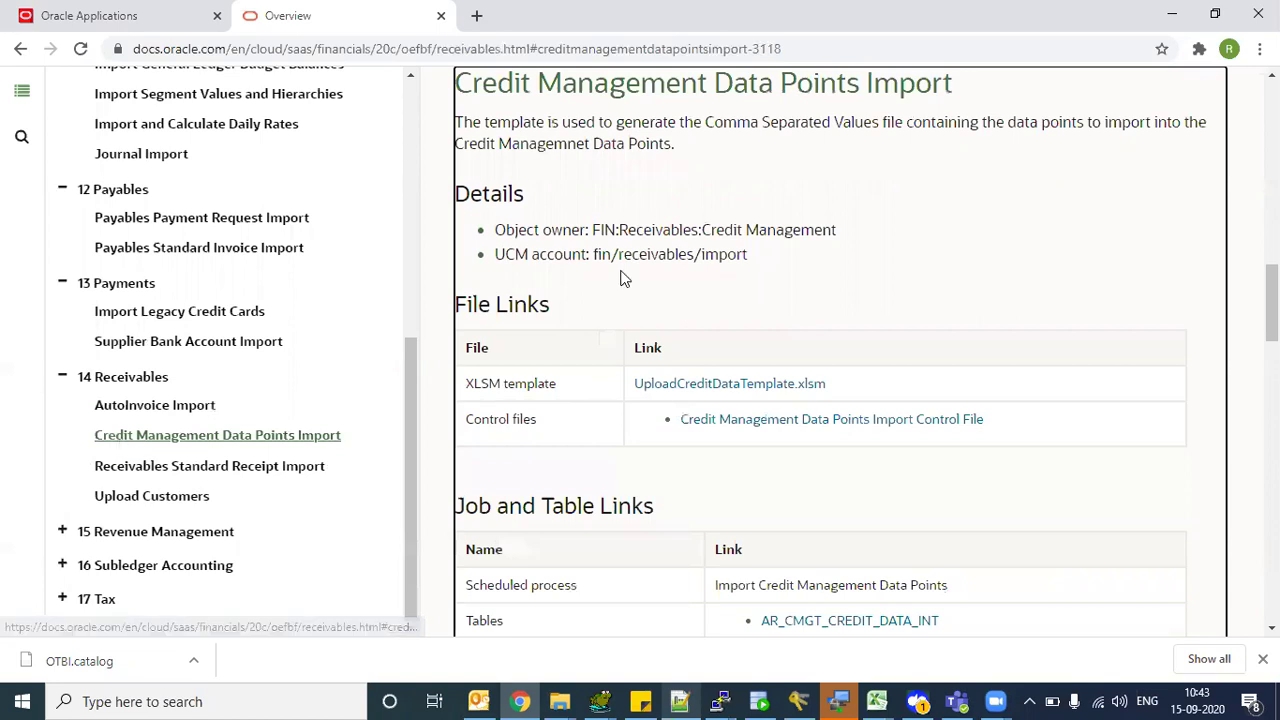
drag(598, 255, 748, 256)
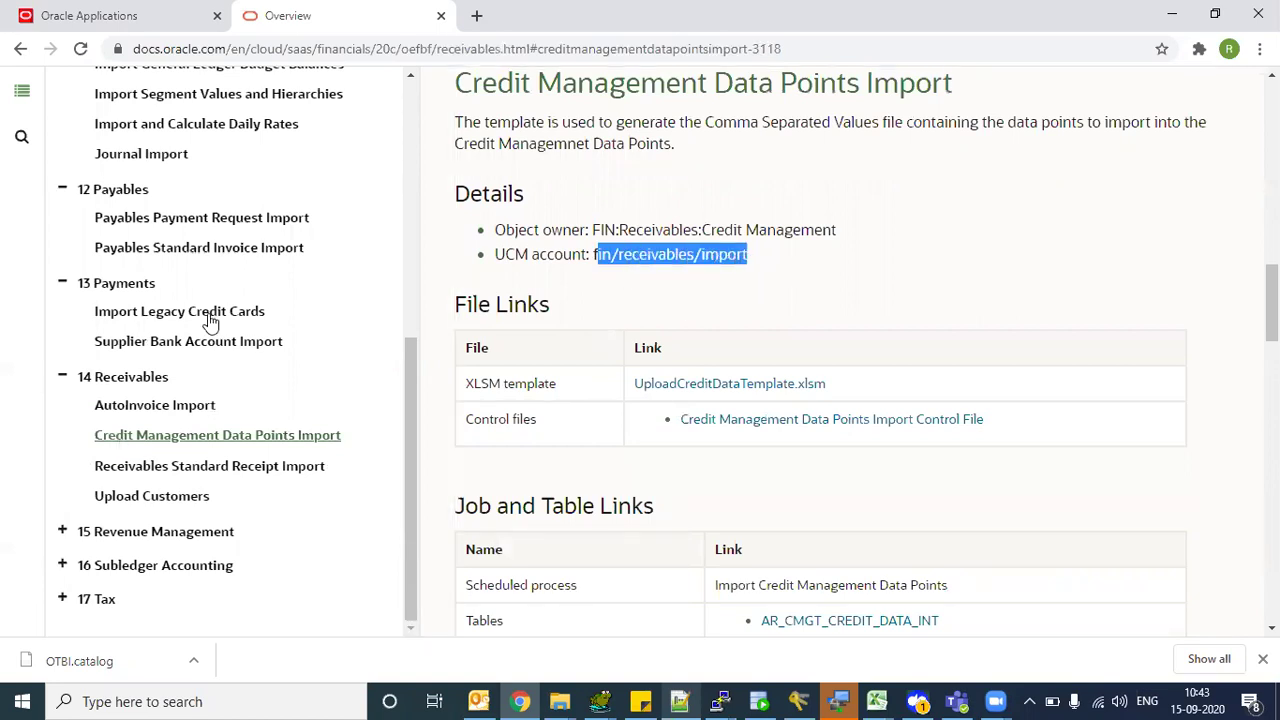
click(208, 314)
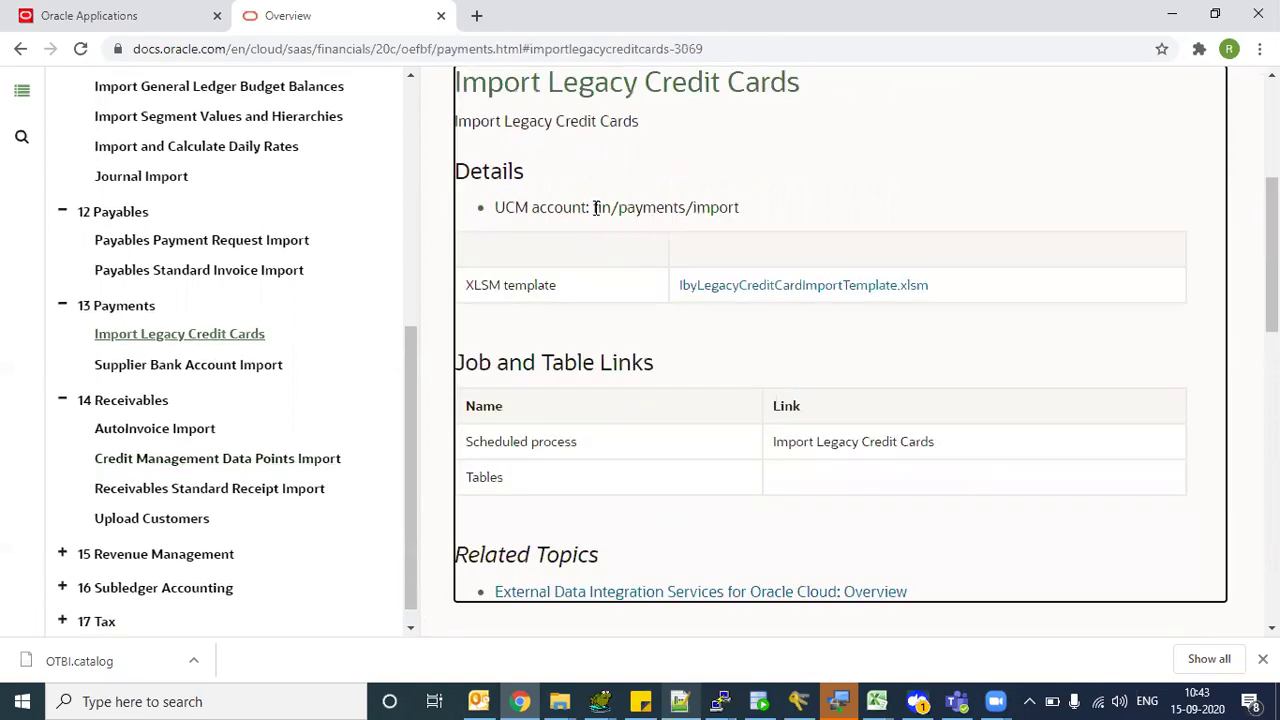
drag(597, 207, 750, 208)
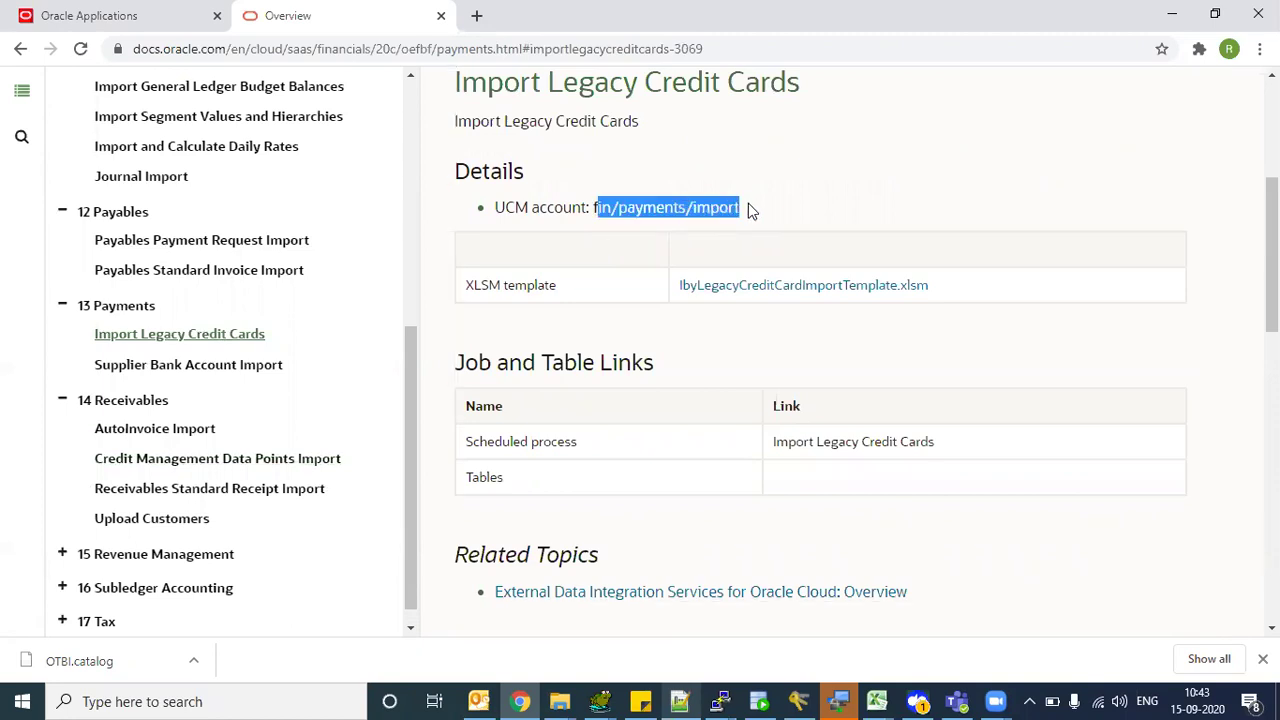
drag(411, 354, 383, 314)
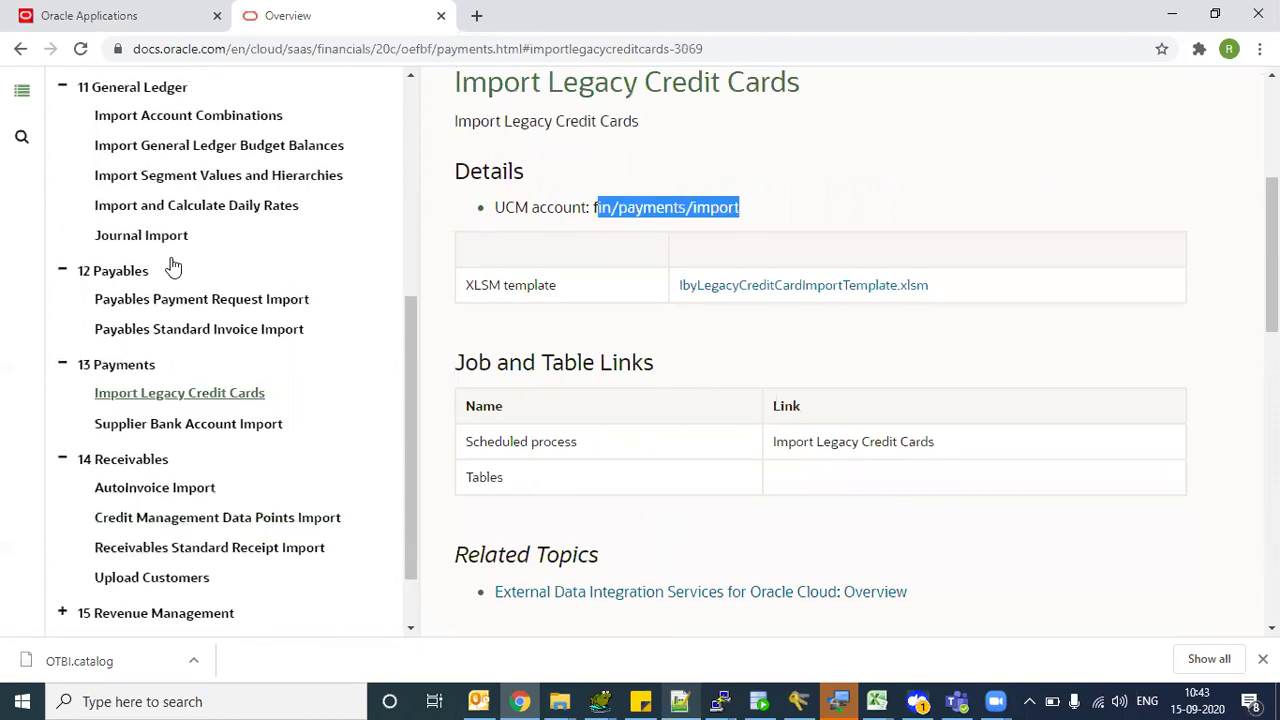
click(160, 236)
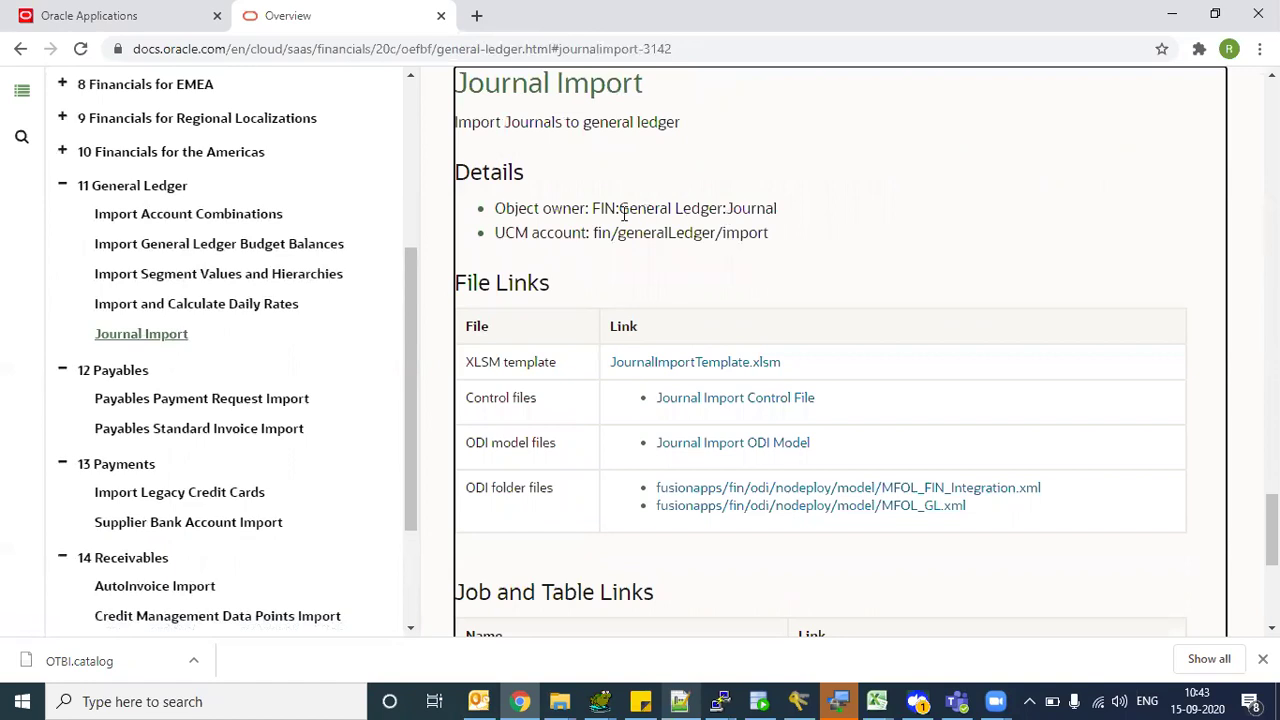
drag(592, 208, 777, 208)
drag(594, 232, 778, 240)
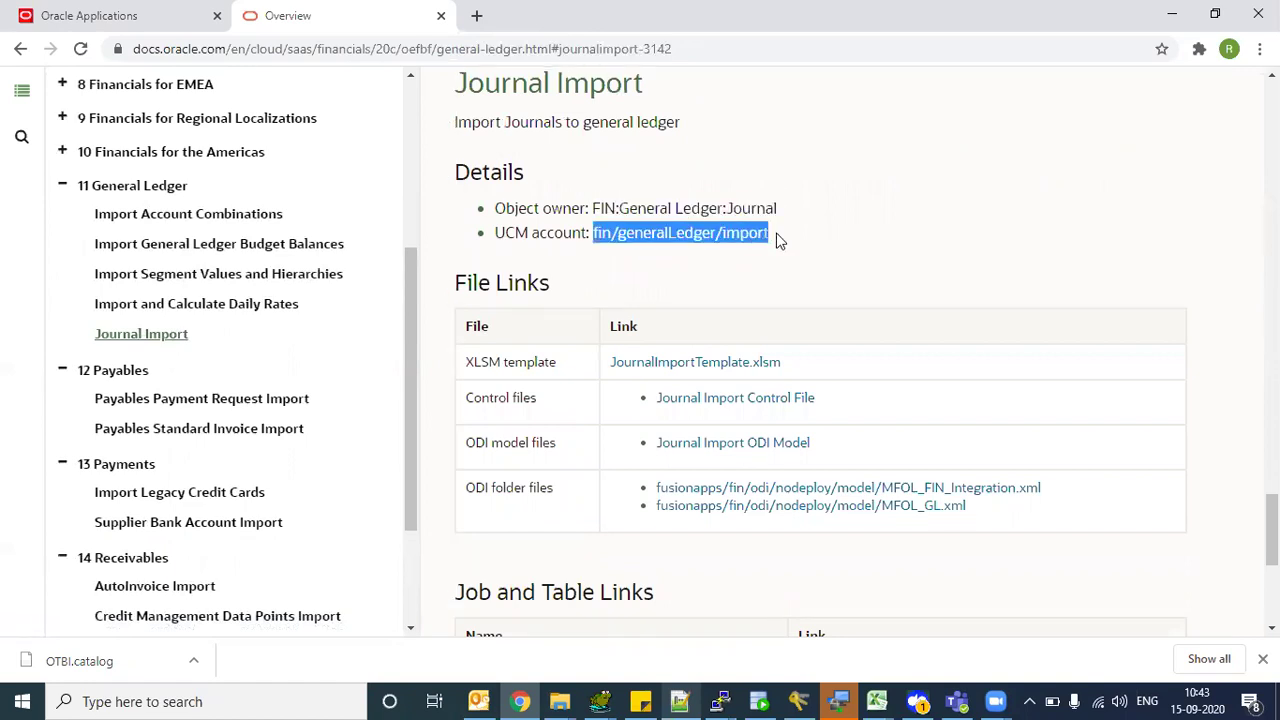
click(778, 240)
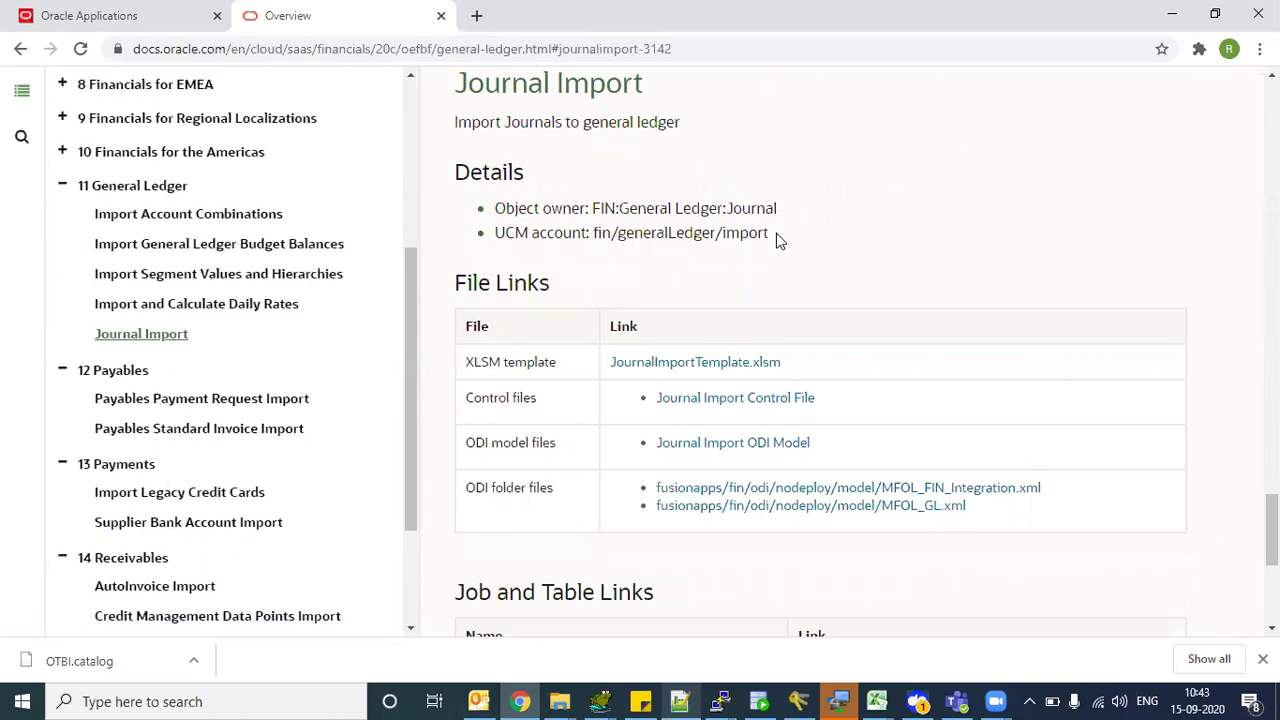
drag(600, 229, 755, 234)
click(755, 234)
drag(597, 233, 772, 233)
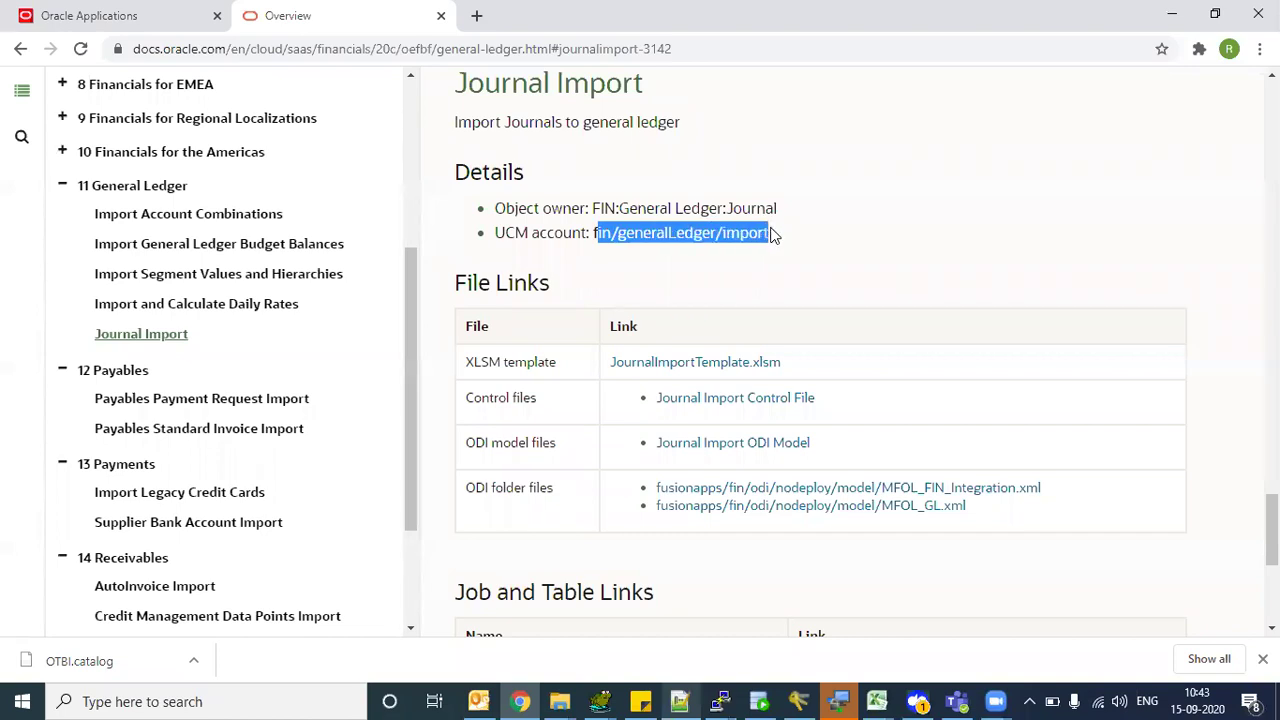
click(714, 252)
drag(597, 232, 766, 234)
click(765, 235)
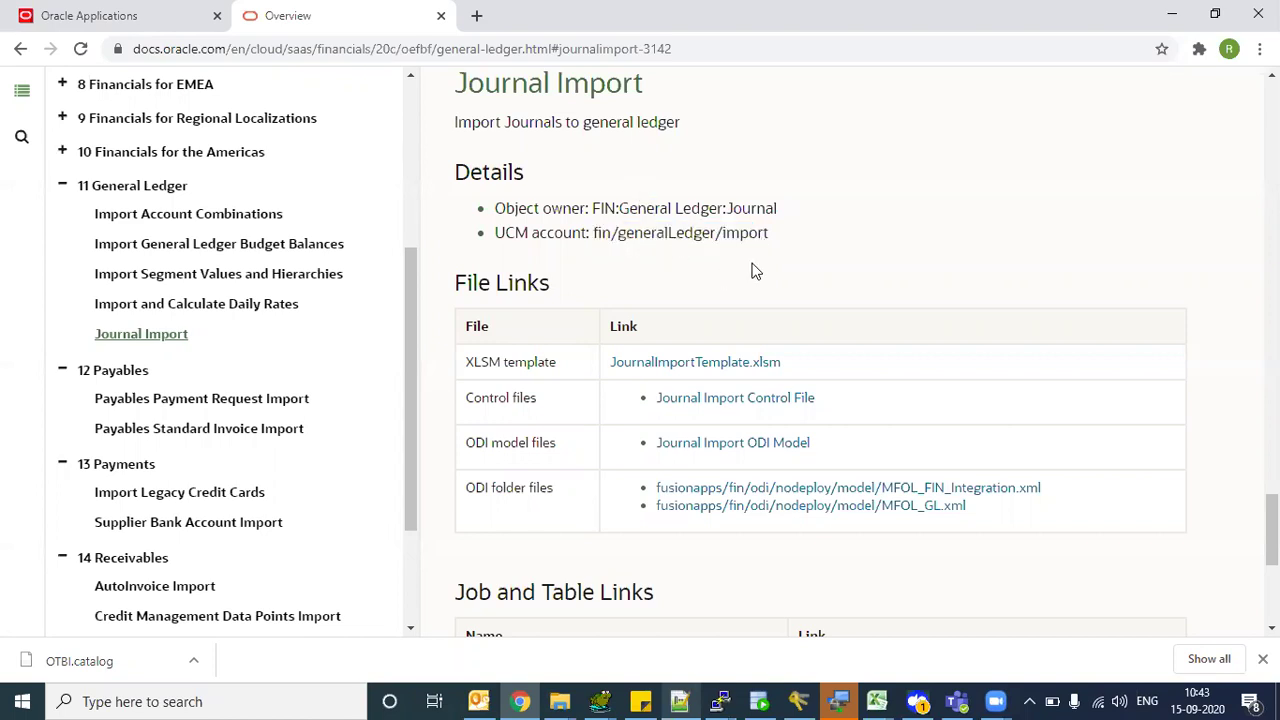
scroll(684, 266, down, 1)
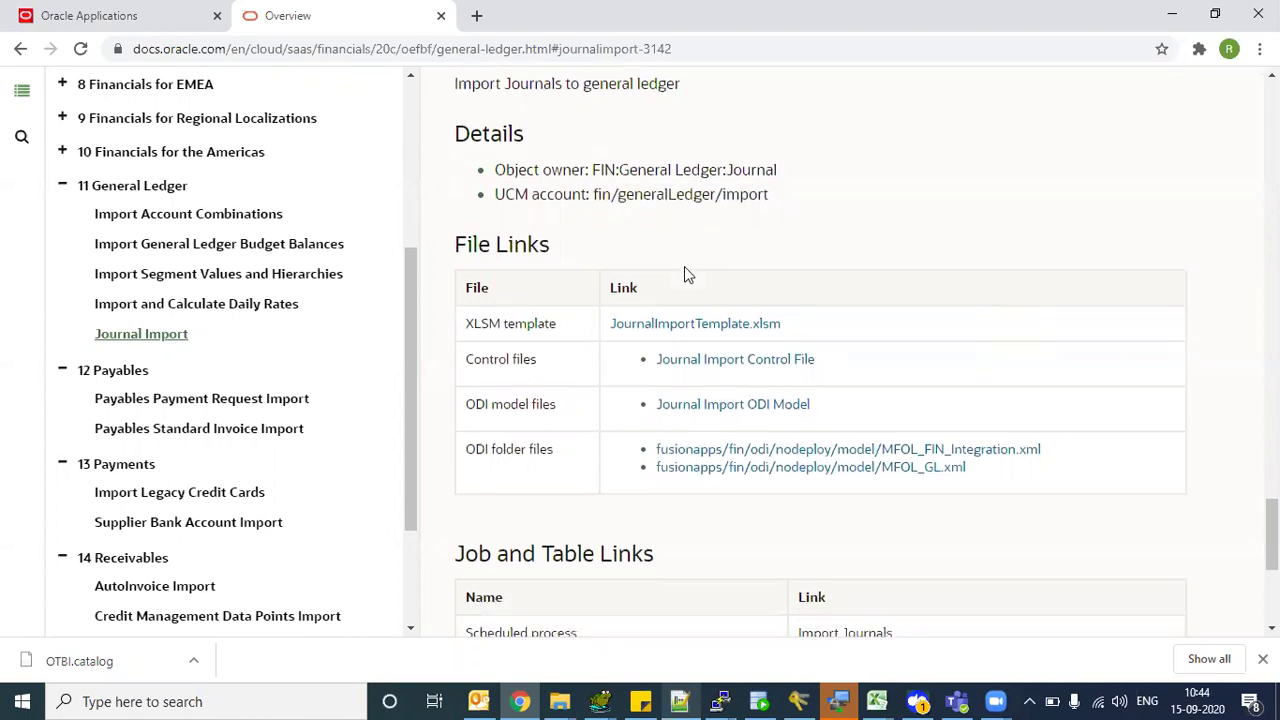
drag(467, 245, 540, 246)
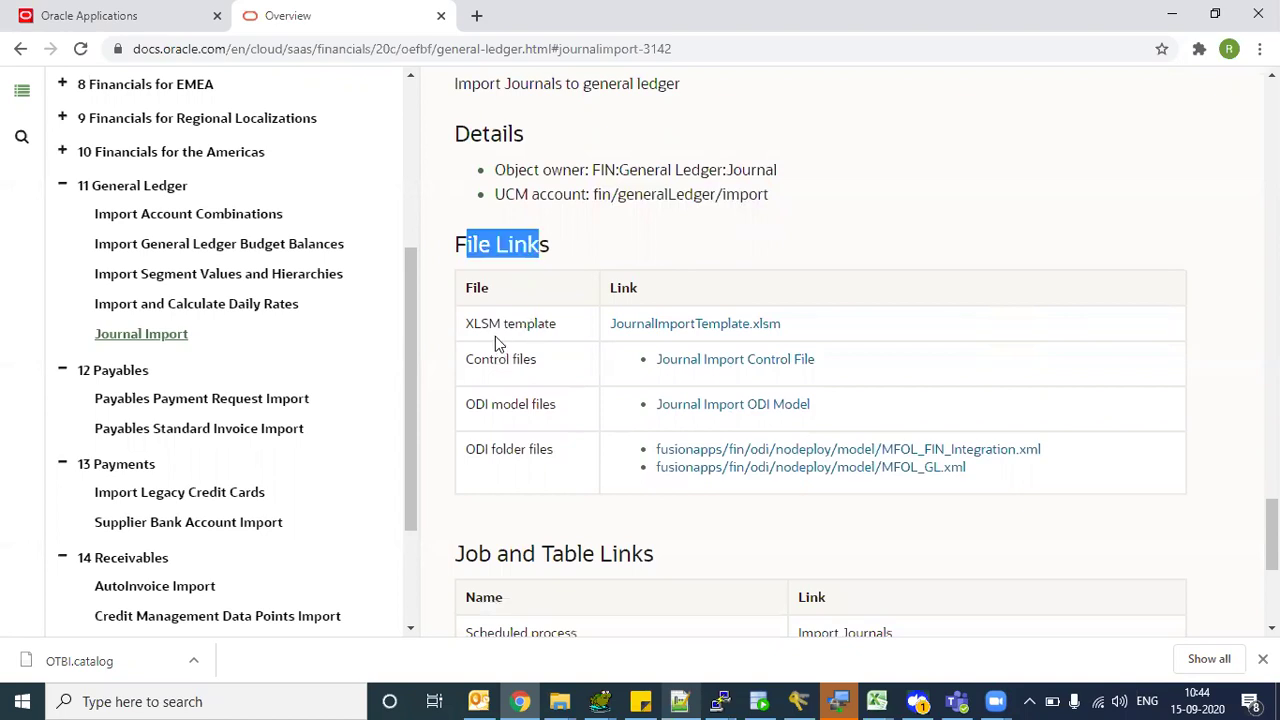
- Download JournalImportTemplate.xlsm and the Journal Import control file
click(694, 330)
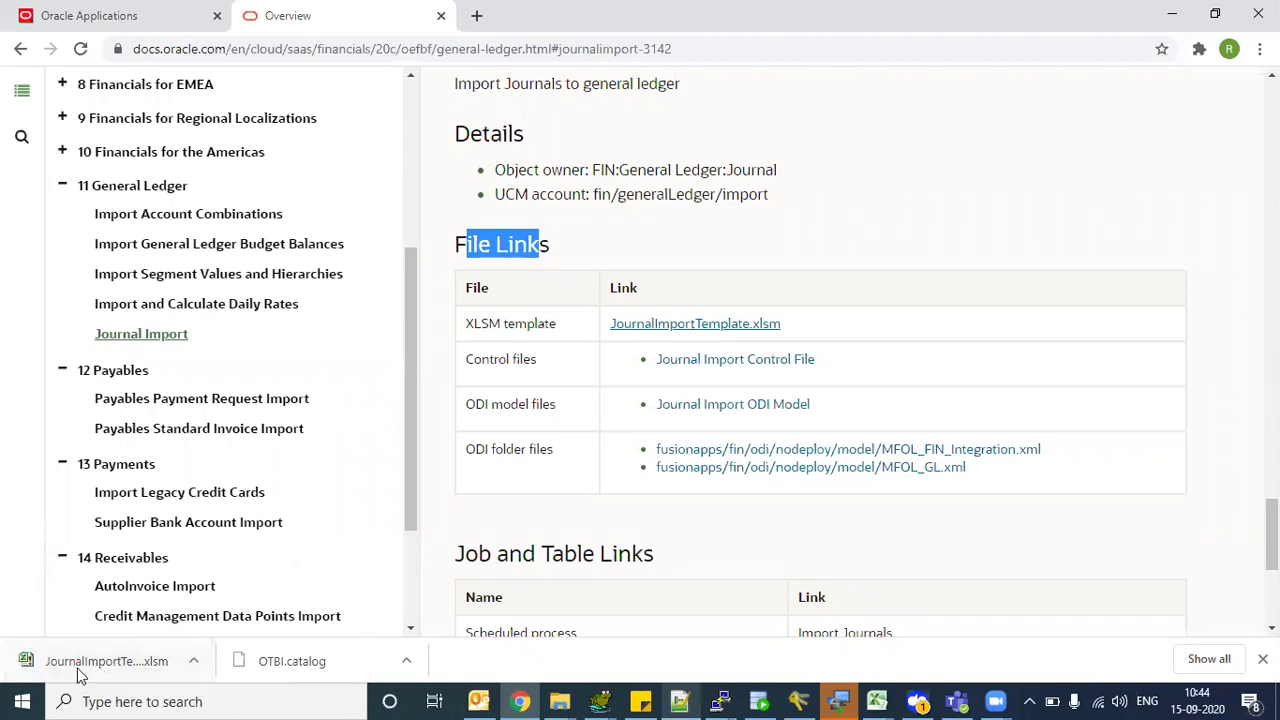
drag(494, 363, 522, 363)
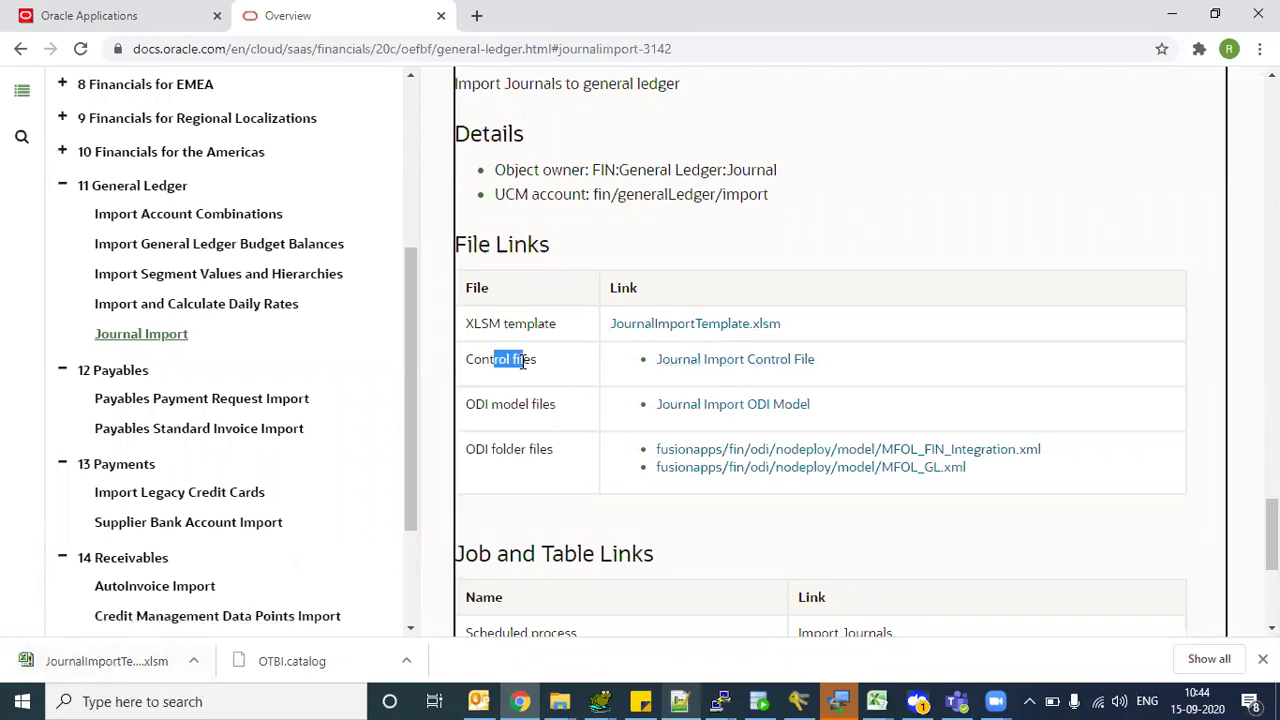
click(785, 361)
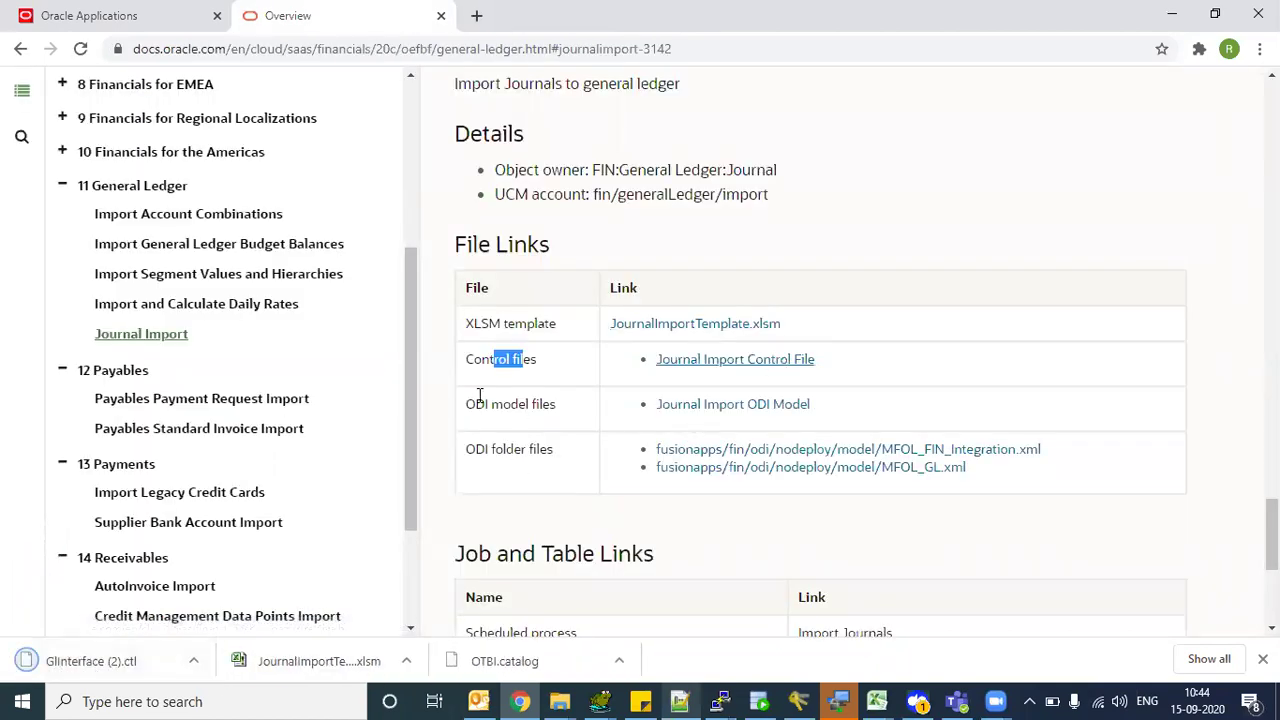
drag(485, 404, 560, 404)
click(860, 542)
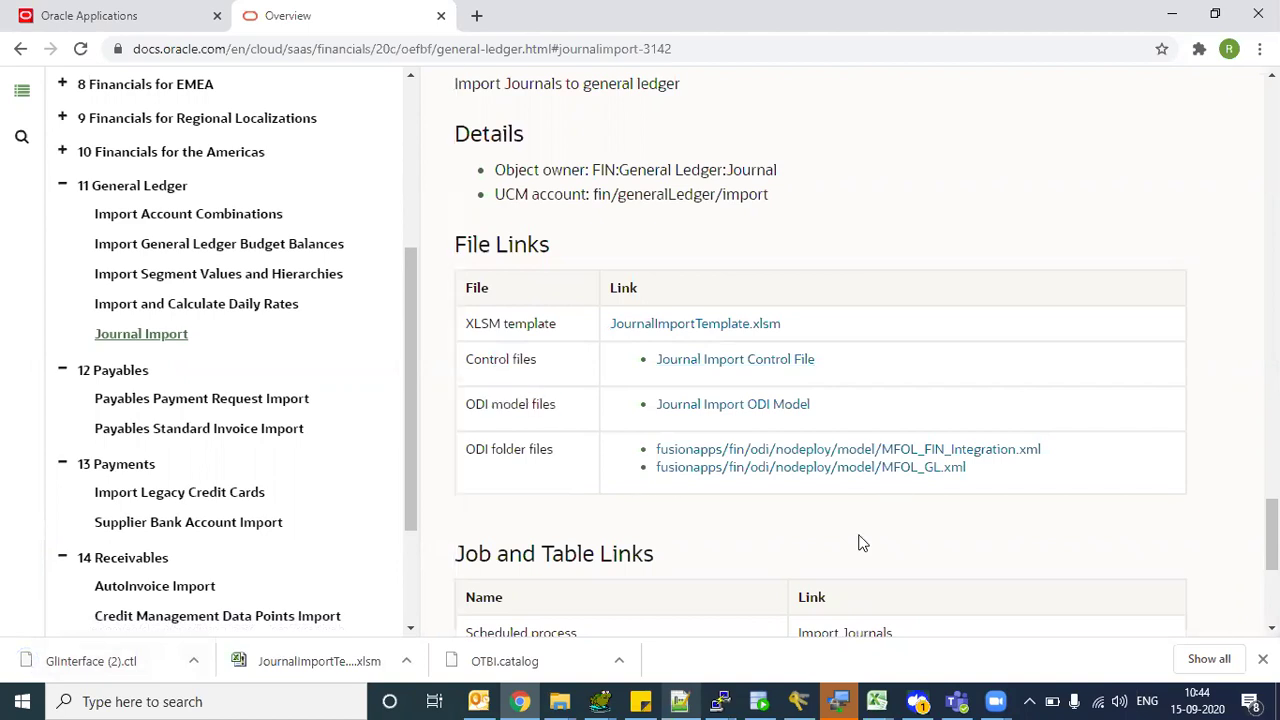
- Review Job and Table Links: the Import Journals process and GL_INTERFACE table
scroll(860, 542, down, 3)
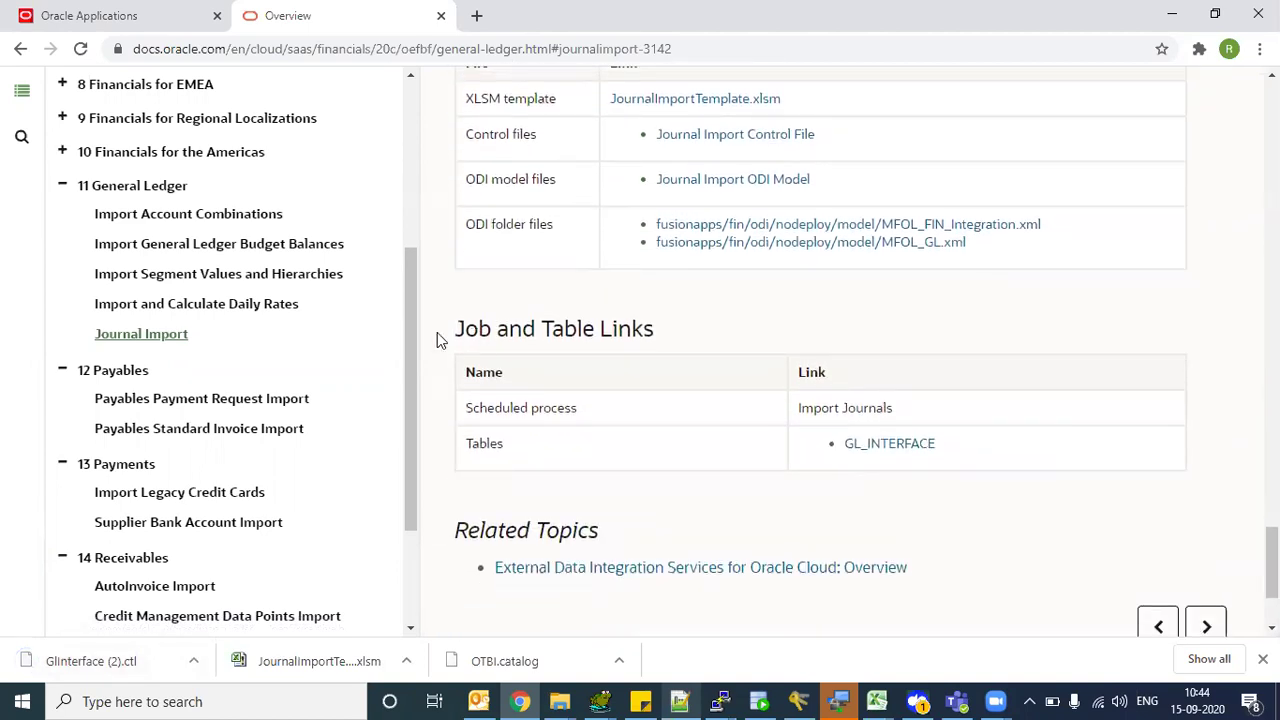
drag(455, 330, 658, 334)
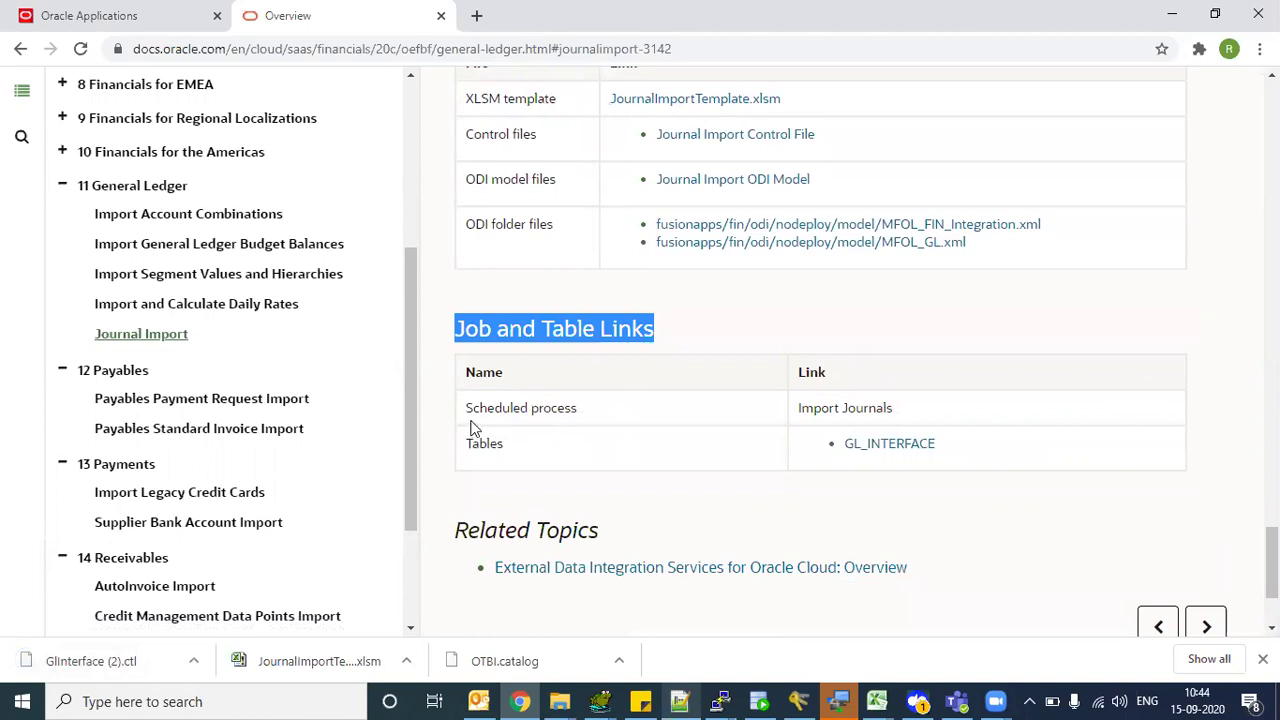
drag(474, 412, 628, 417)
drag(800, 408, 873, 410)
drag(470, 443, 503, 446)
drag(958, 450, 803, 442)
click(585, 368)
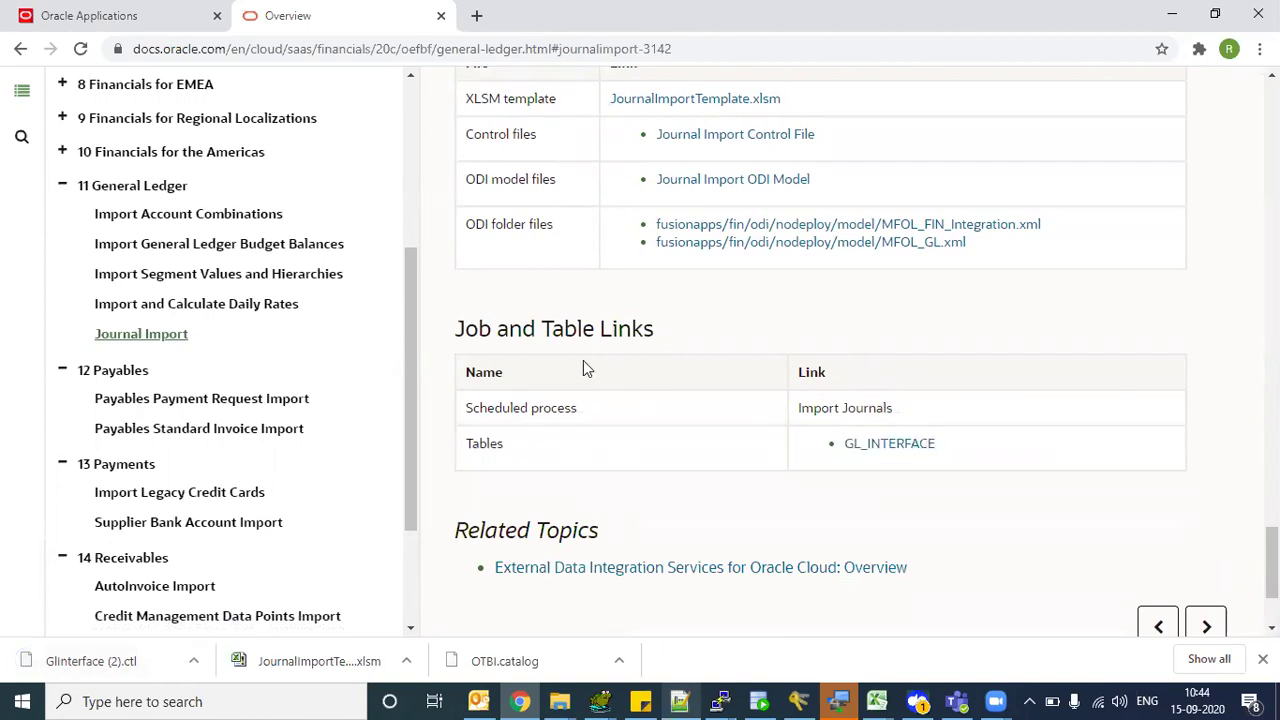
scroll(585, 368, up, 2)
scroll(585, 368, up, 1)
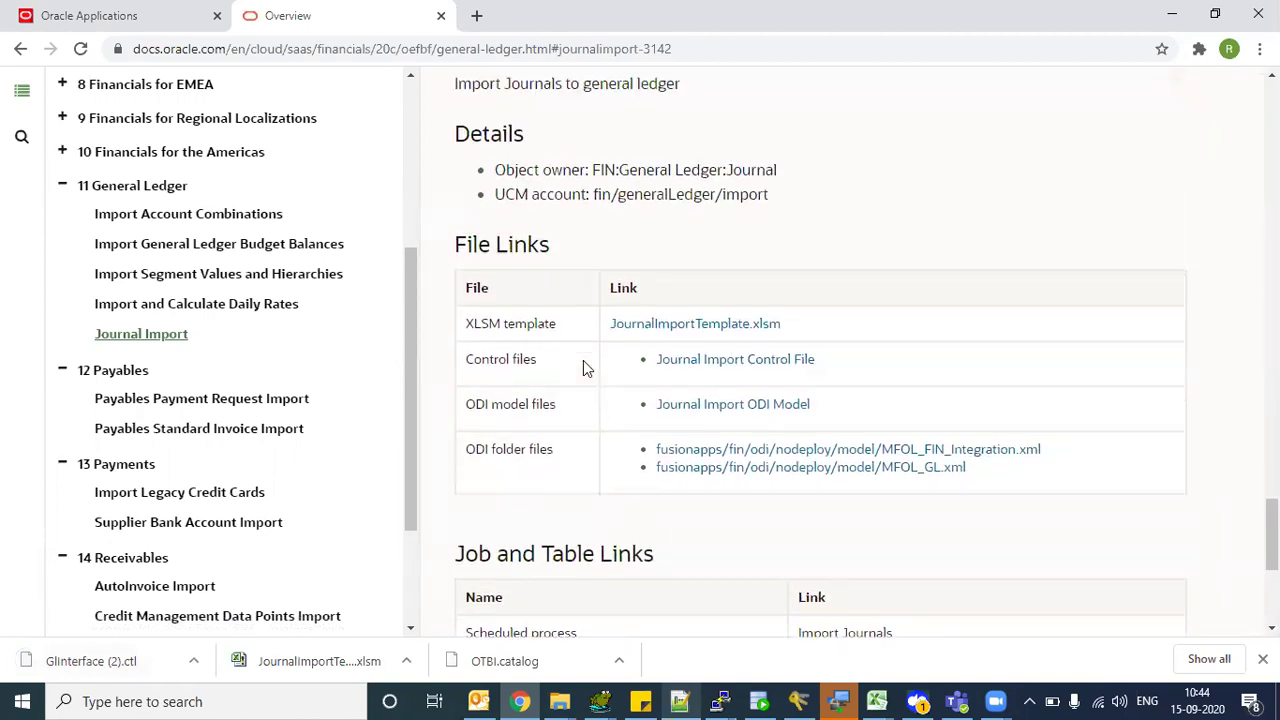
- Select the GL_INTERFACE table name, then show the downloaded control file in its folder
drag(486, 84, 625, 88)
scroll(625, 90, down, 5)
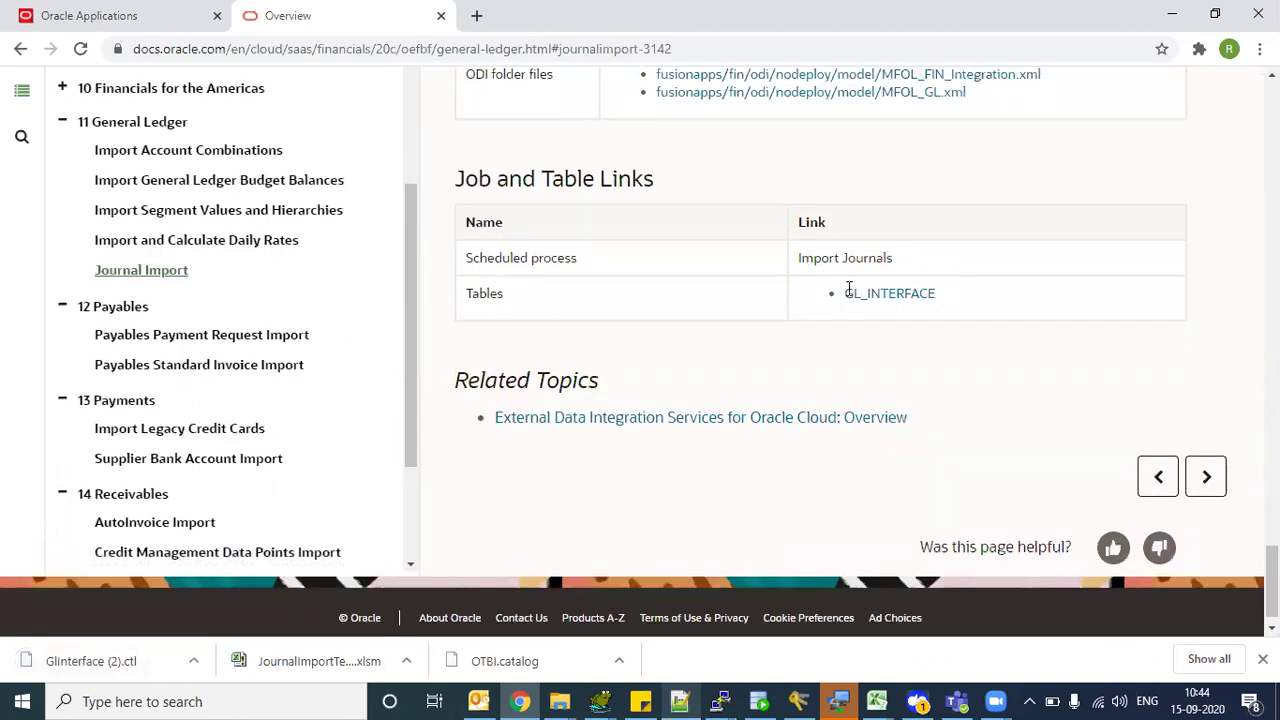
double_click(848, 291)
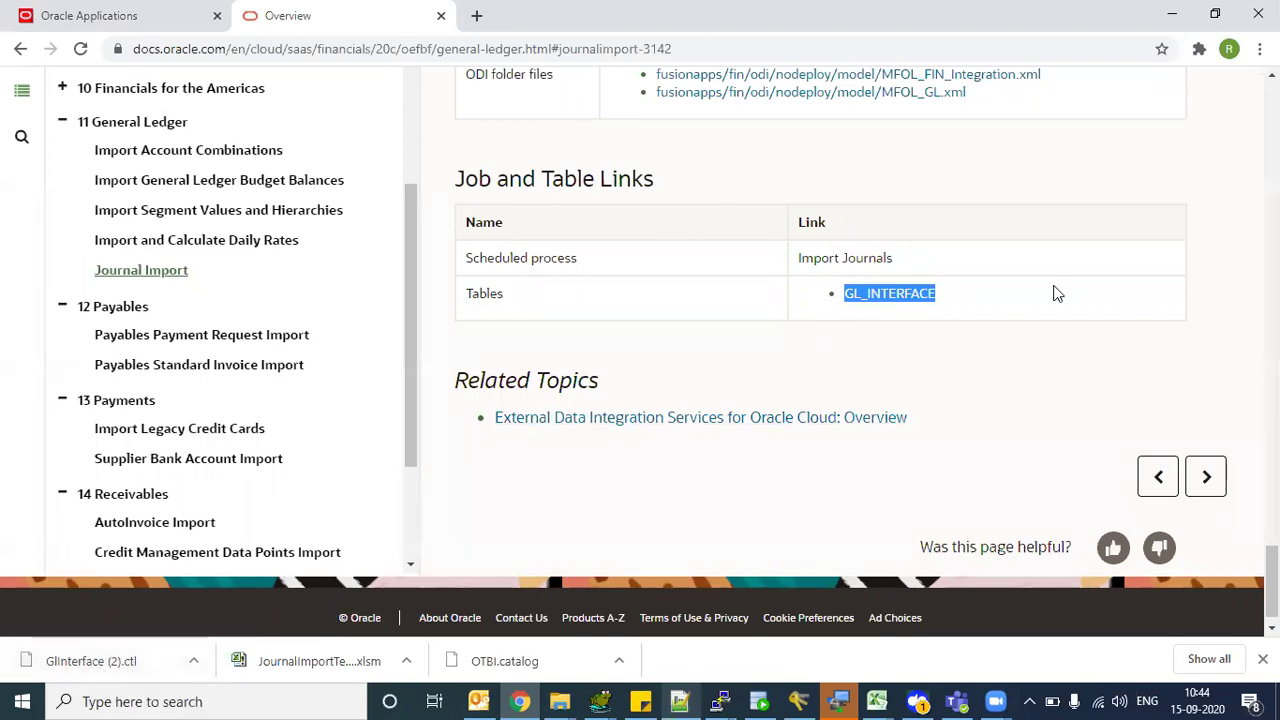
click(980, 299)
drag(980, 300, 842, 295)
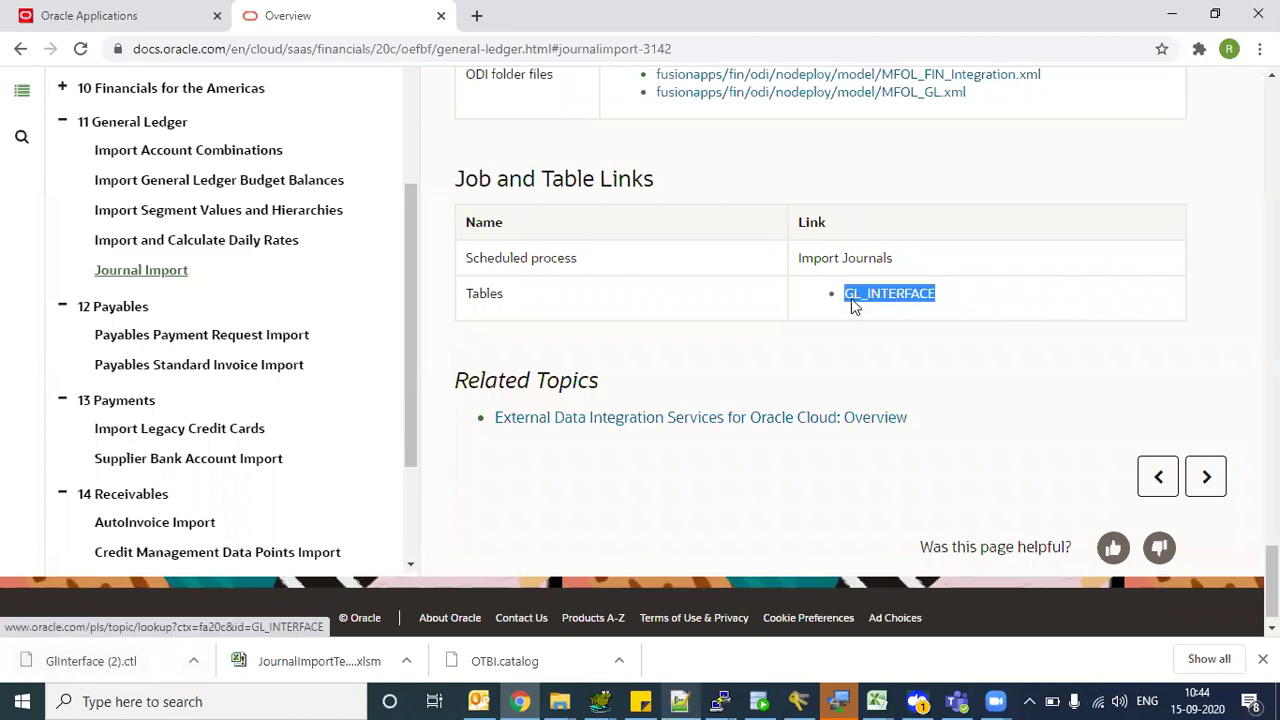
right_click(114, 658)
click(172, 610)
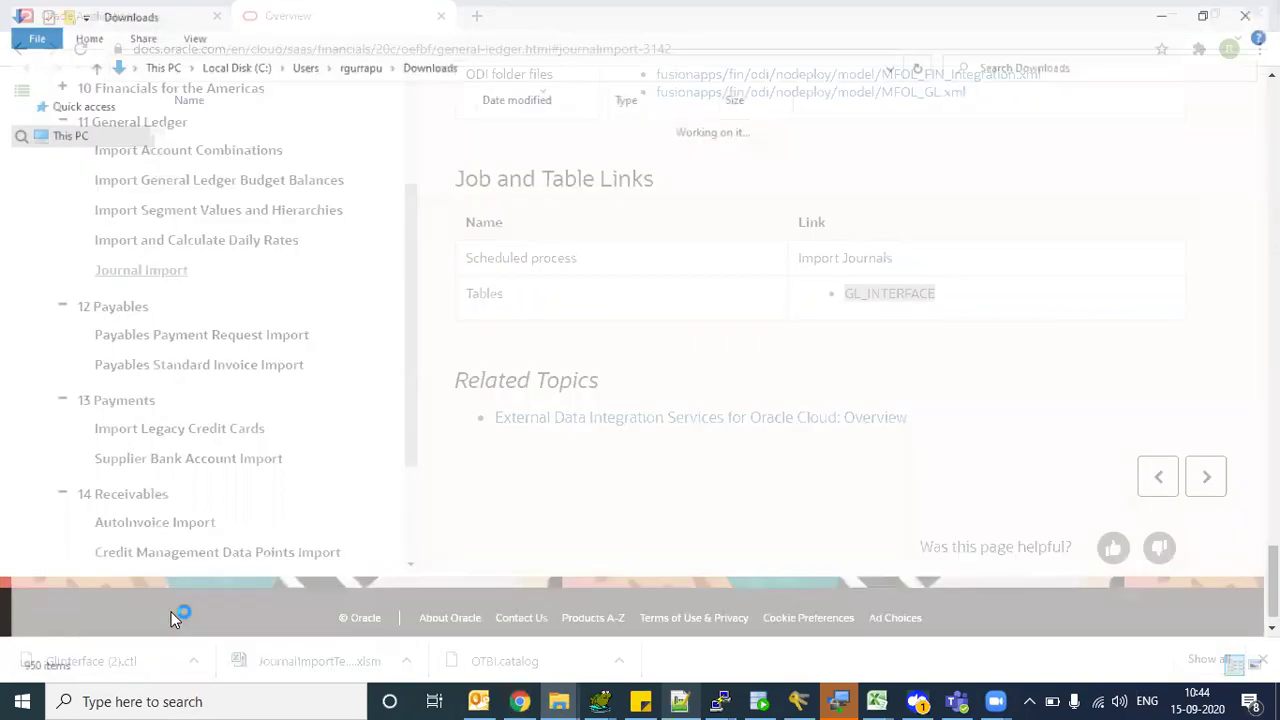
- Open GlInterface (2).ctl in Notepad++ and check its append into GL_INTERFACE and optionally/trailing lines
right_click(224, 152)
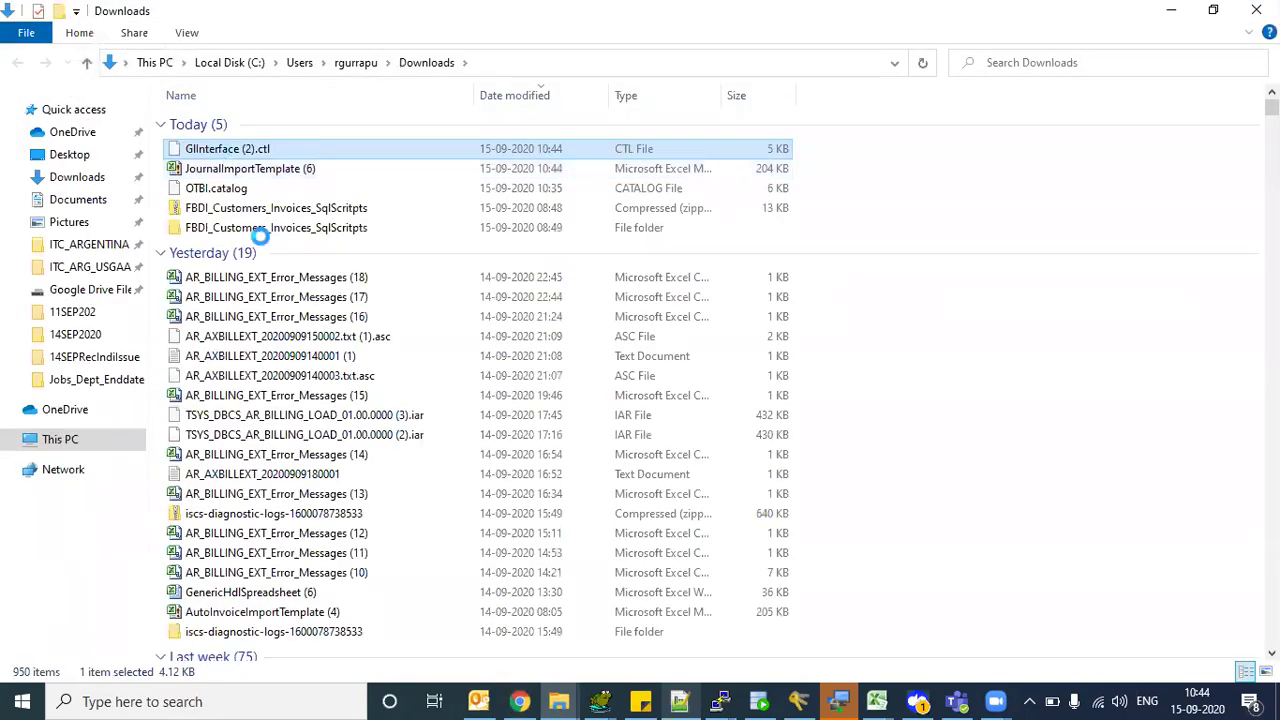
click(307, 270)
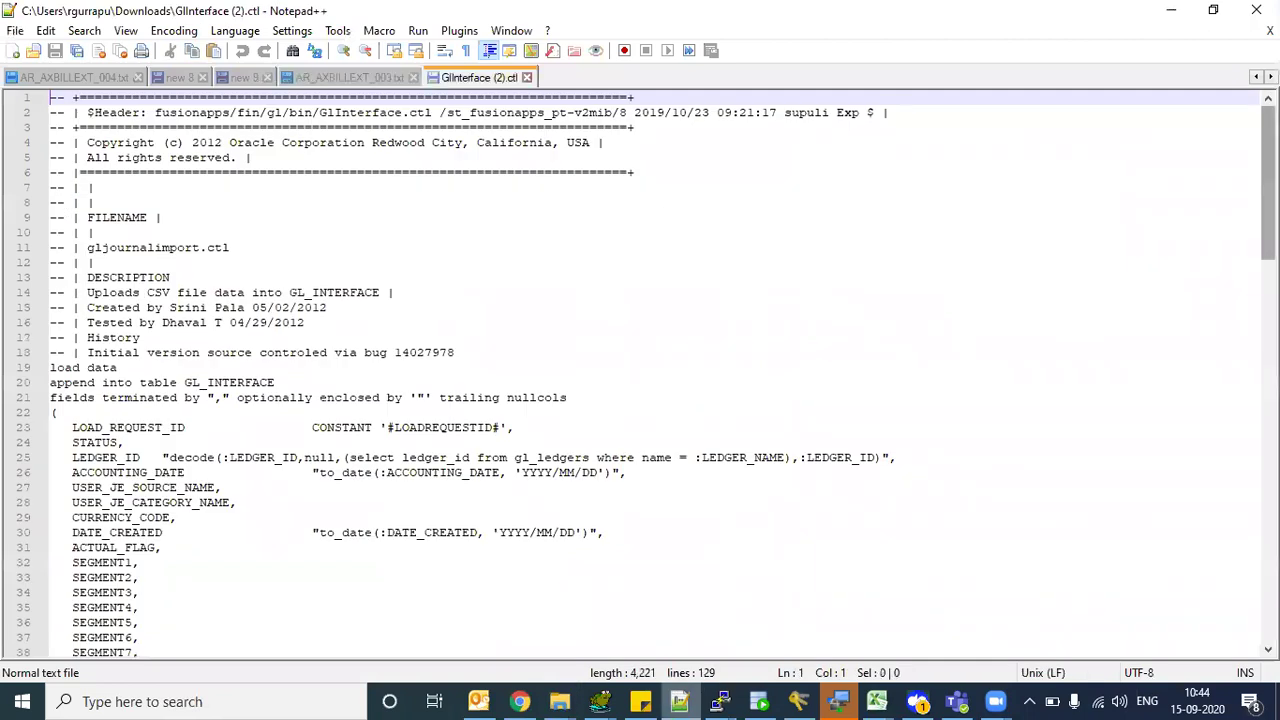
scroll(107, 274, down, 2)
drag(191, 279, 266, 277)
double_click(60, 279)
drag(1267, 215, 1267, 251)
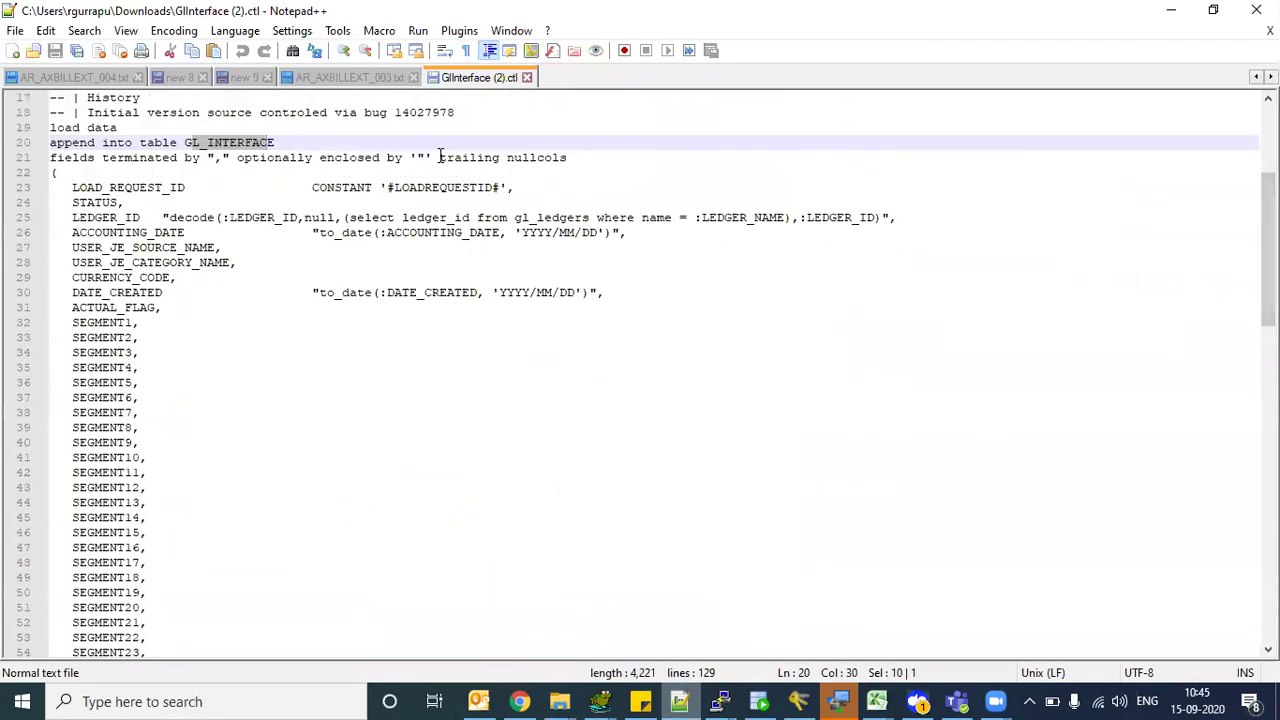
drag(445, 157, 491, 157)
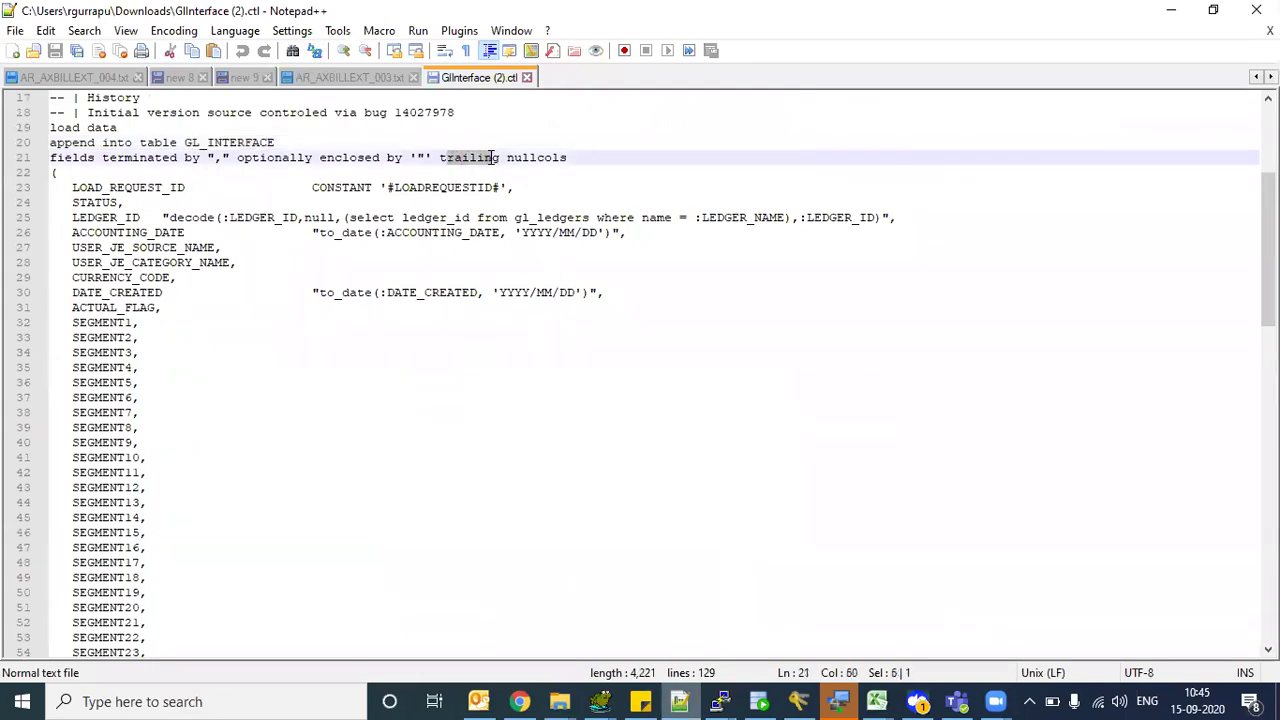
drag(259, 160, 311, 166)
drag(487, 157, 532, 157)
drag(1267, 250, 1267, 560)
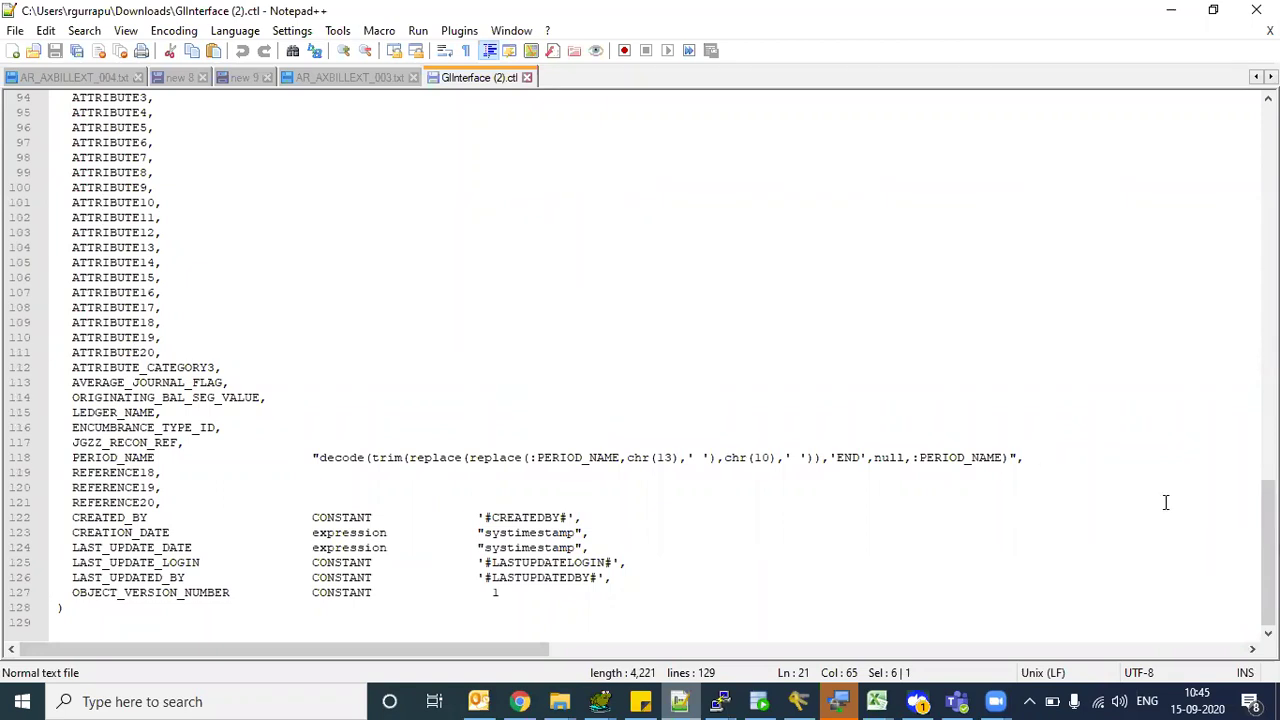
drag(1267, 550, 754, 157)
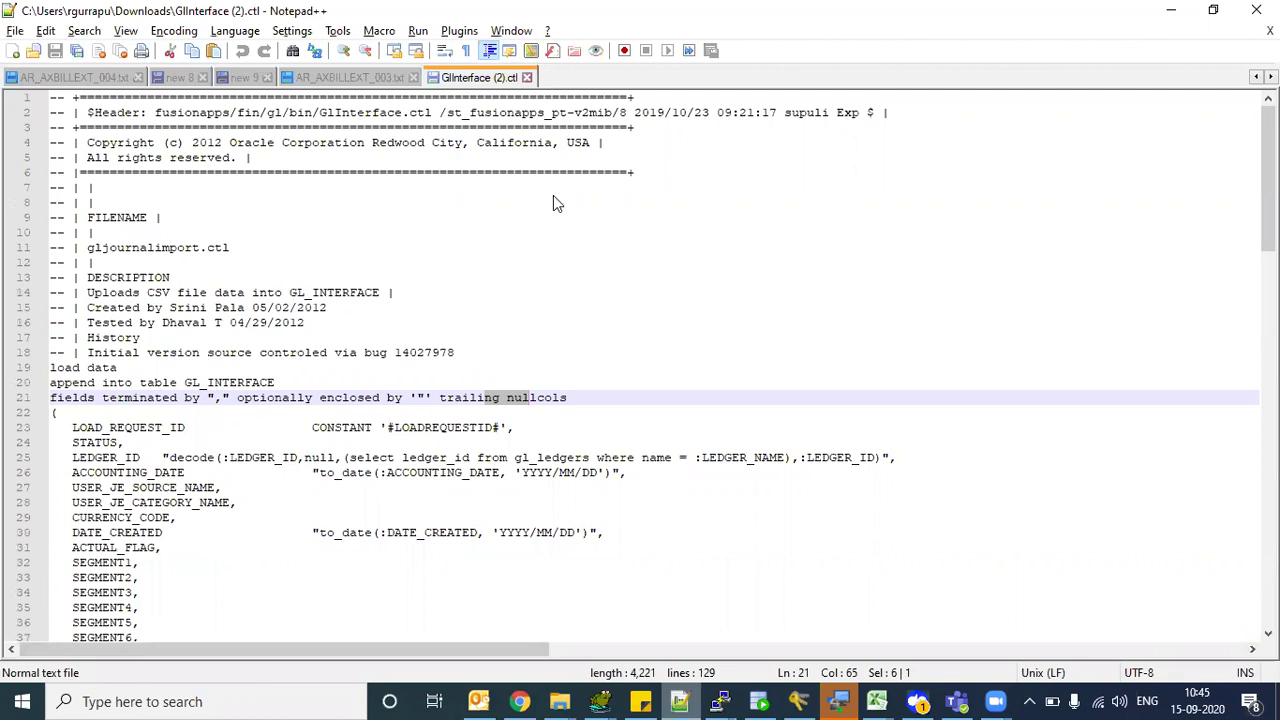
- Open the JournalImportTemplate (6) workbook from the Downloads folder
key(alt+Tab)
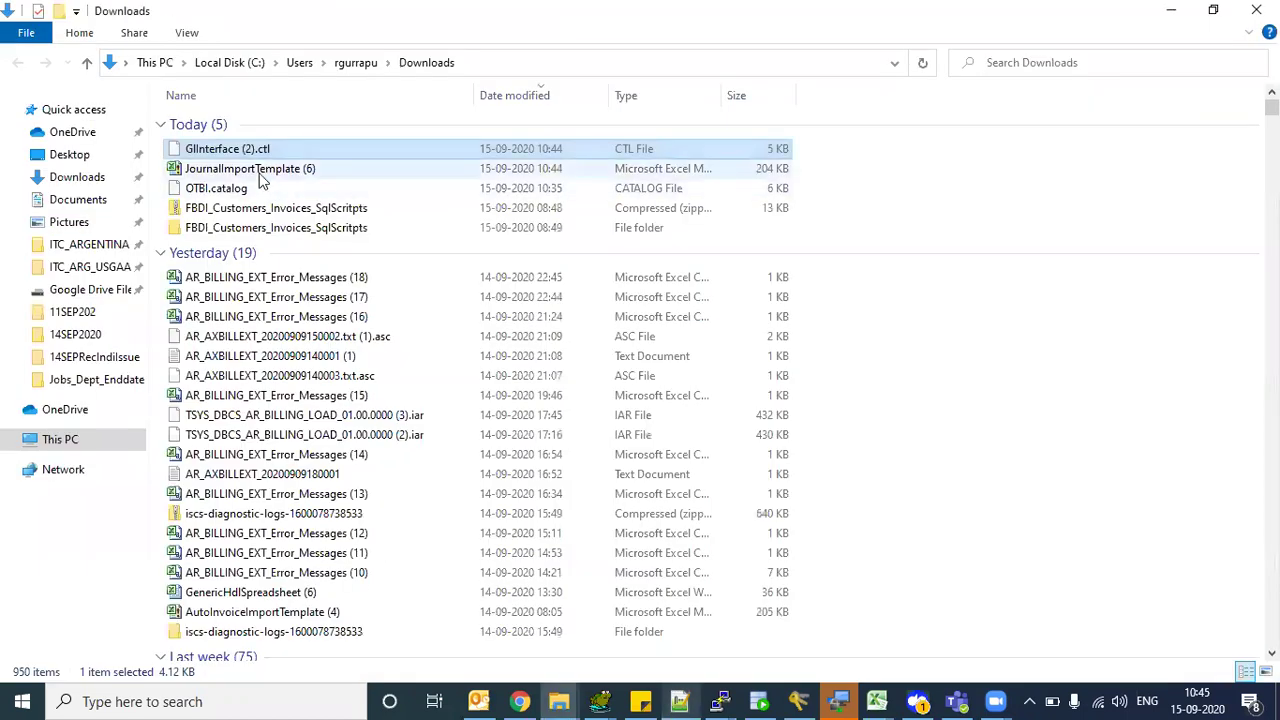
click(256, 170)
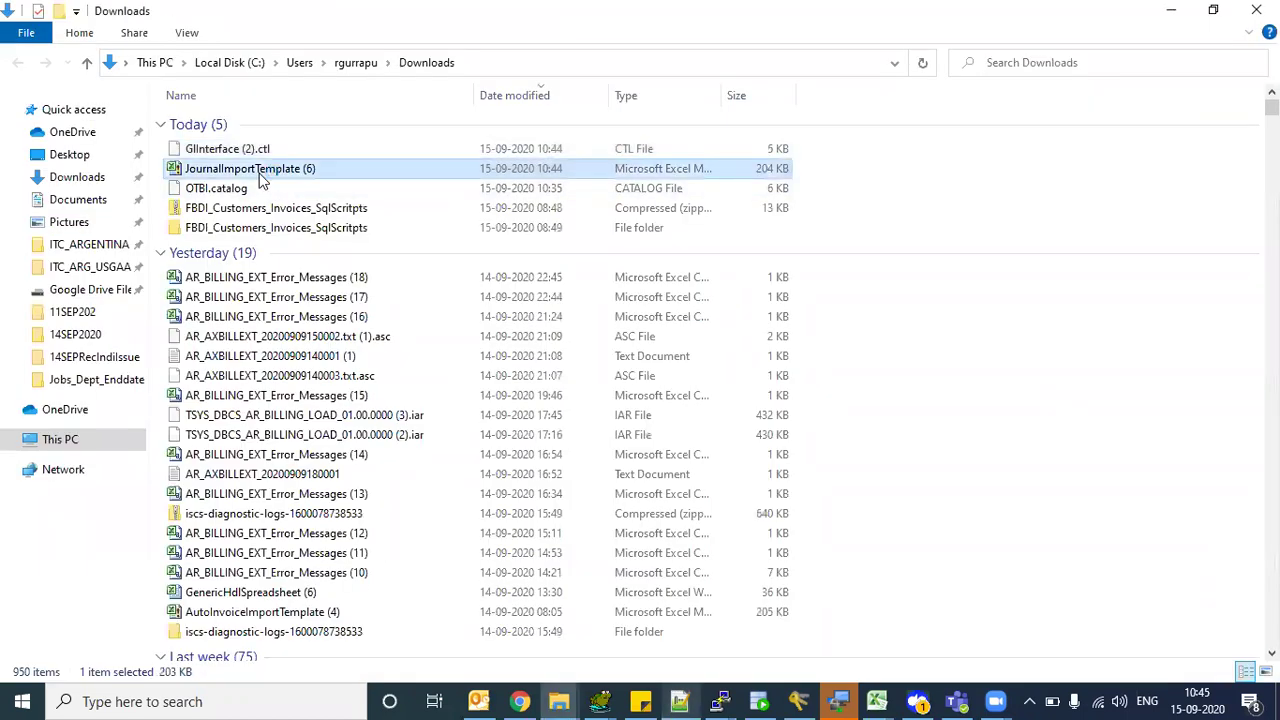
key(alt+Tab)
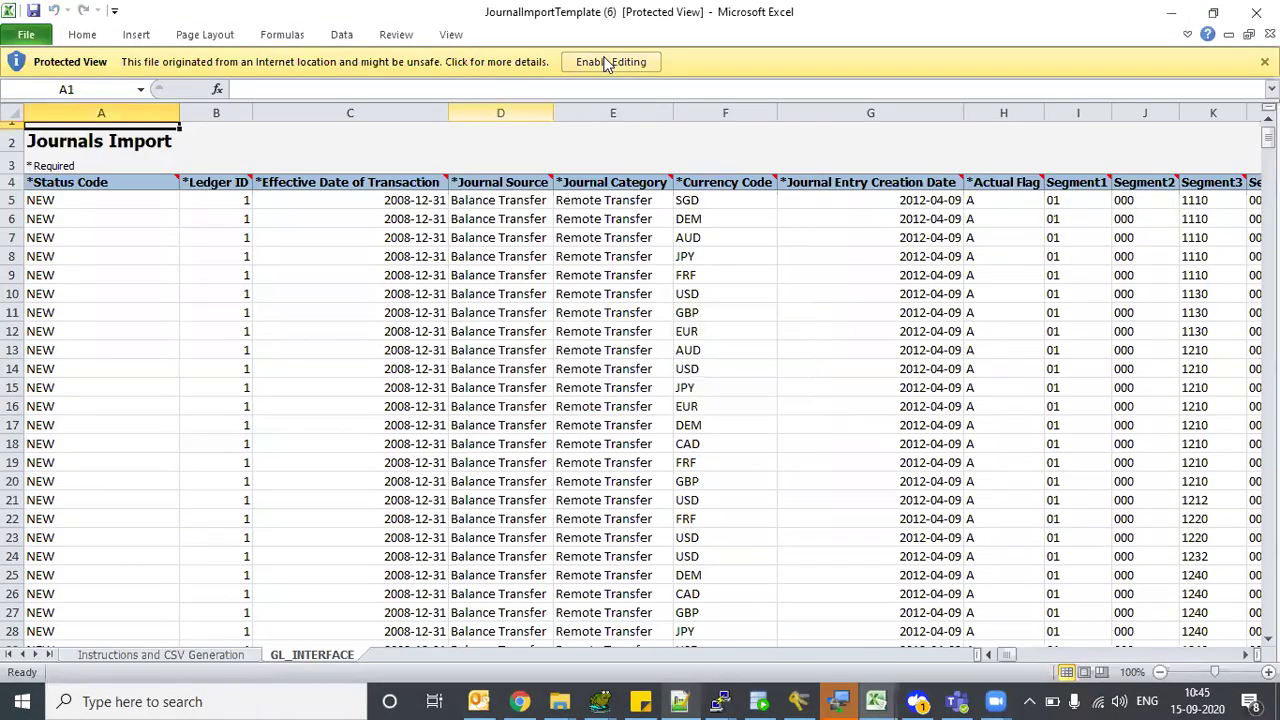
click(608, 62)
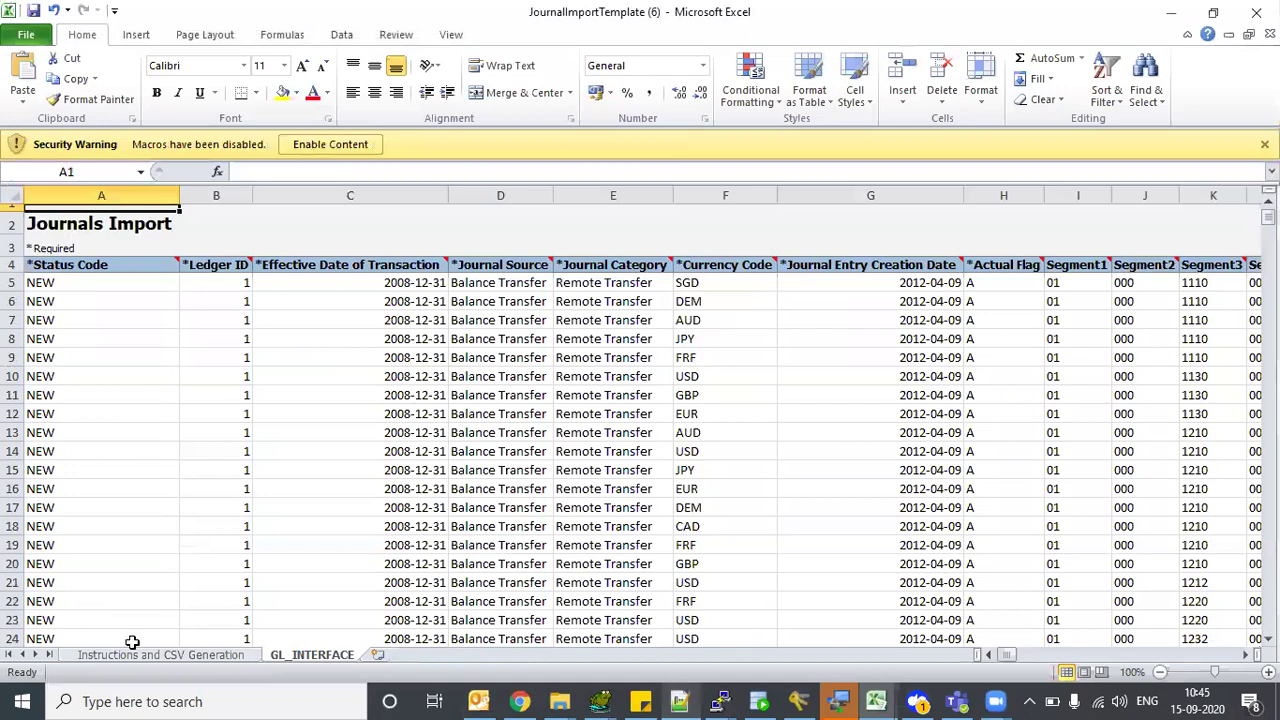
click(185, 655)
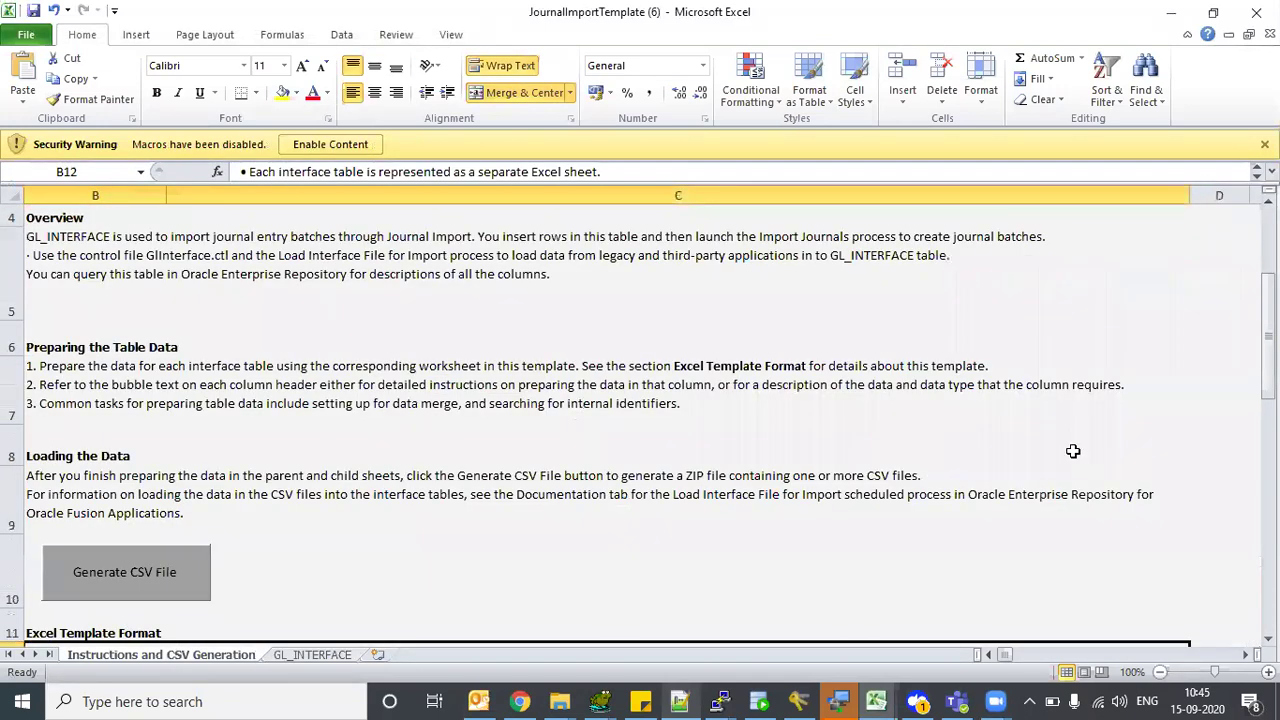
click(330, 145)
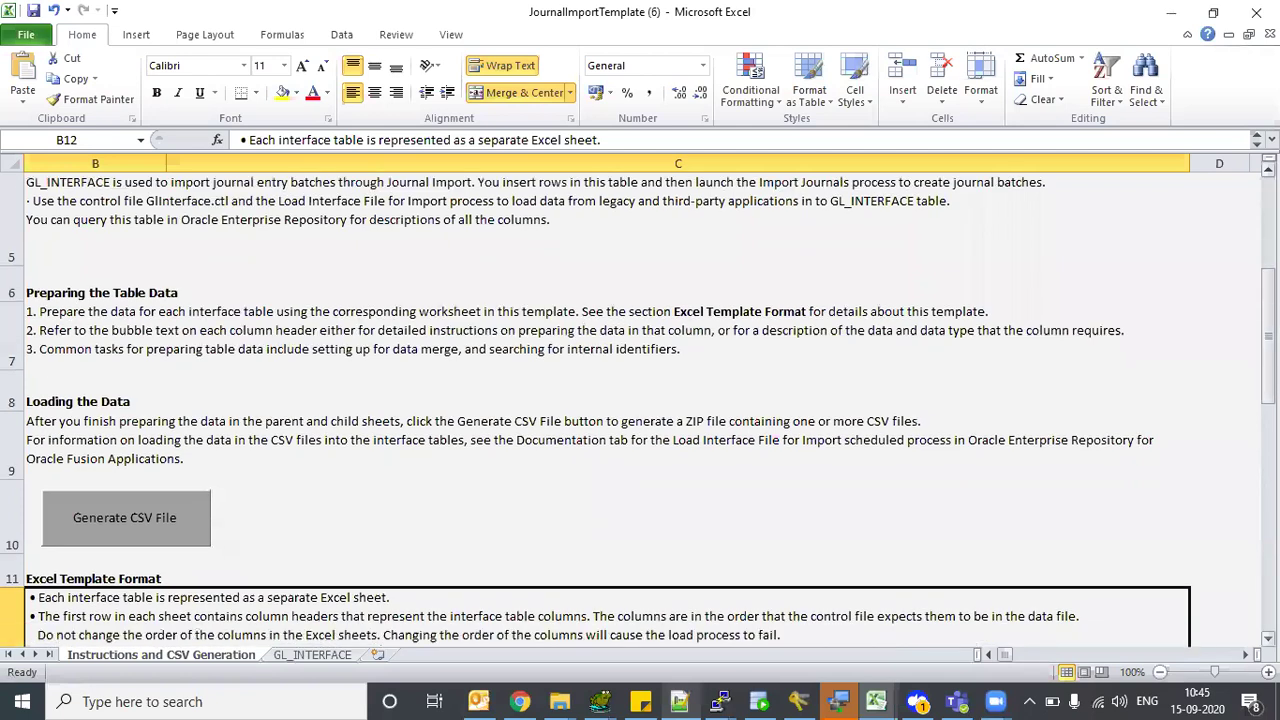
scroll(640, 410, down, 1)
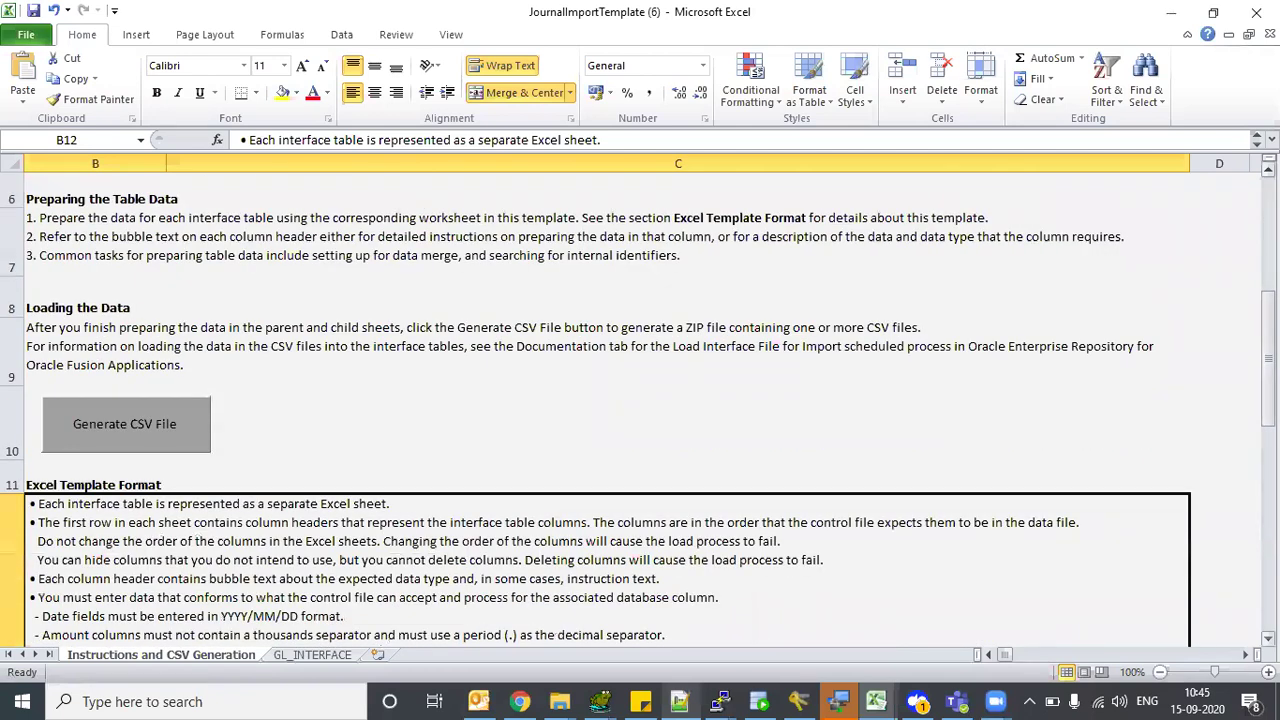
click(205, 238)
key(Up)
key(Up)
key(Down)
key(Down)
key(Up)
key(Down)
key(Down)
key(Down)
key(Down)
key(Down)
key(Down)
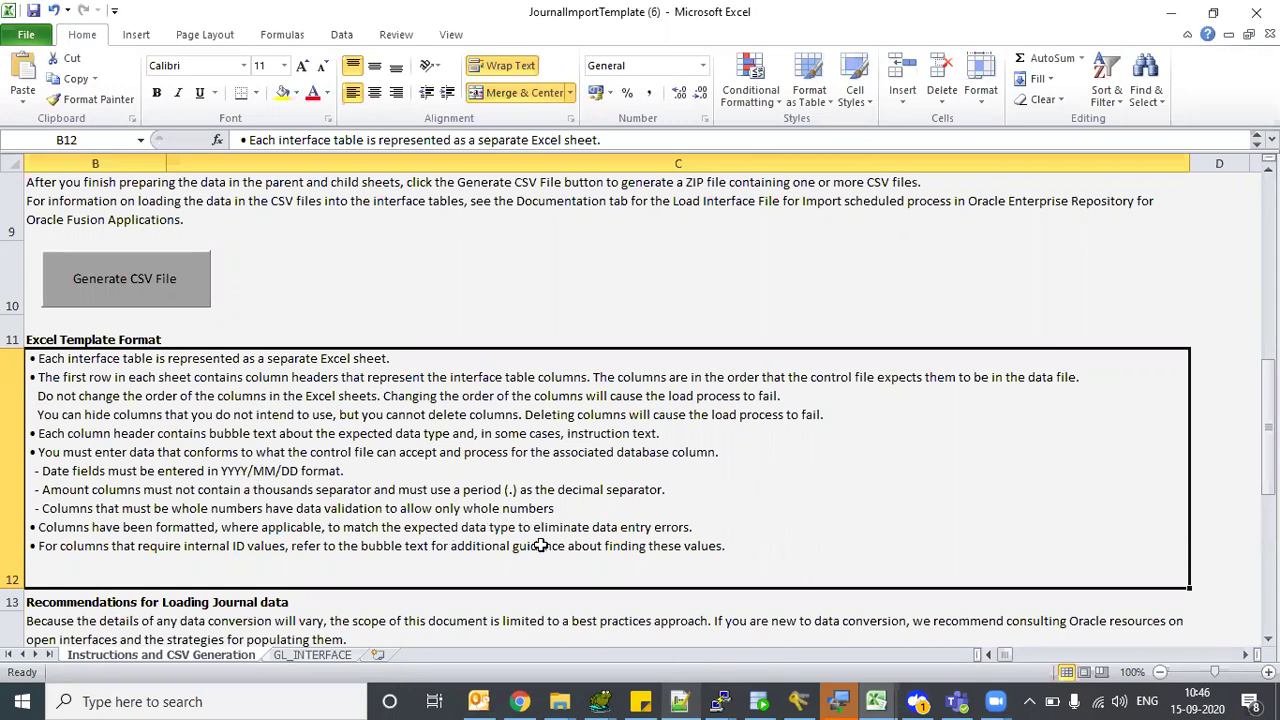
key(Down)
key(Down)
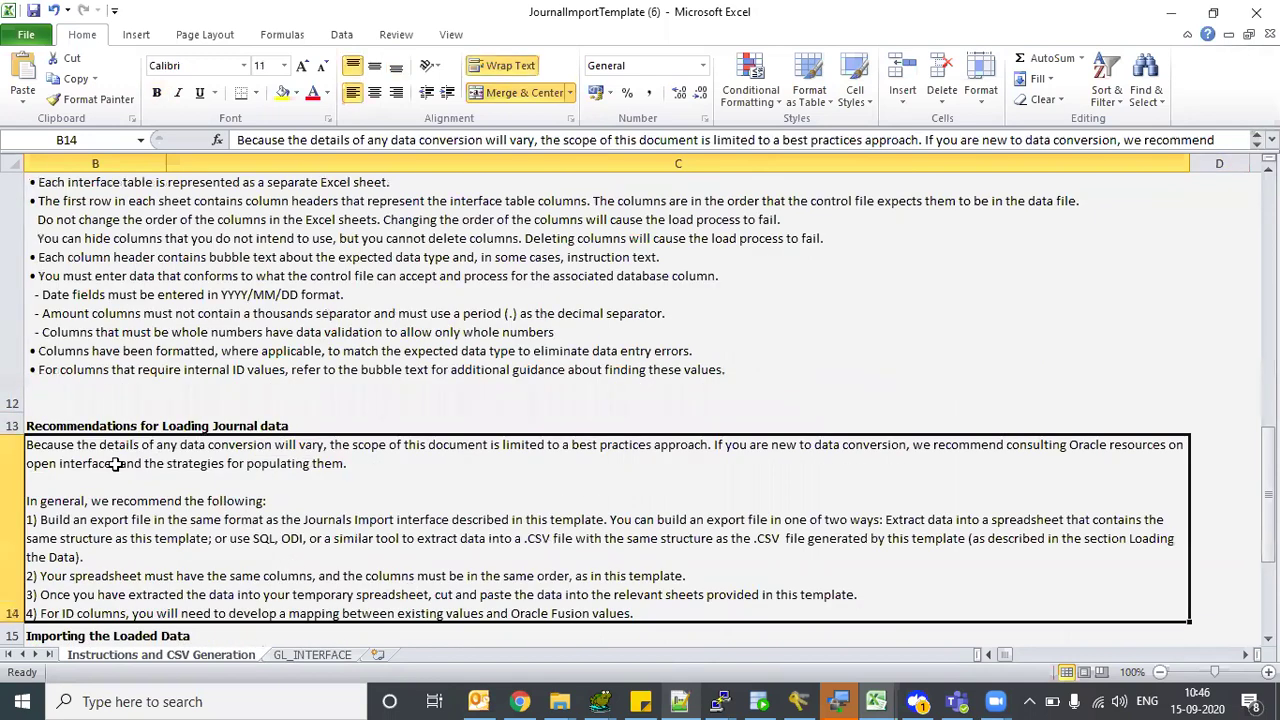
key(Down)
key(Down)
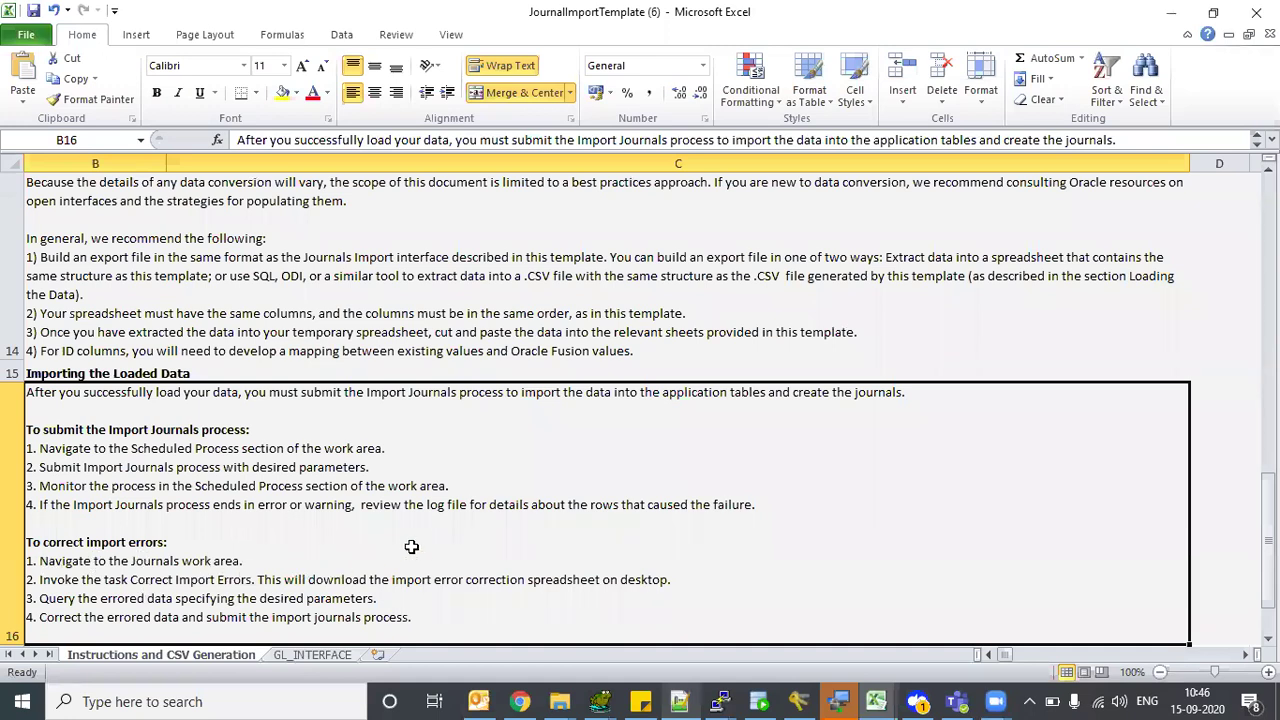
key(Down)
key(Up)
key(Up)
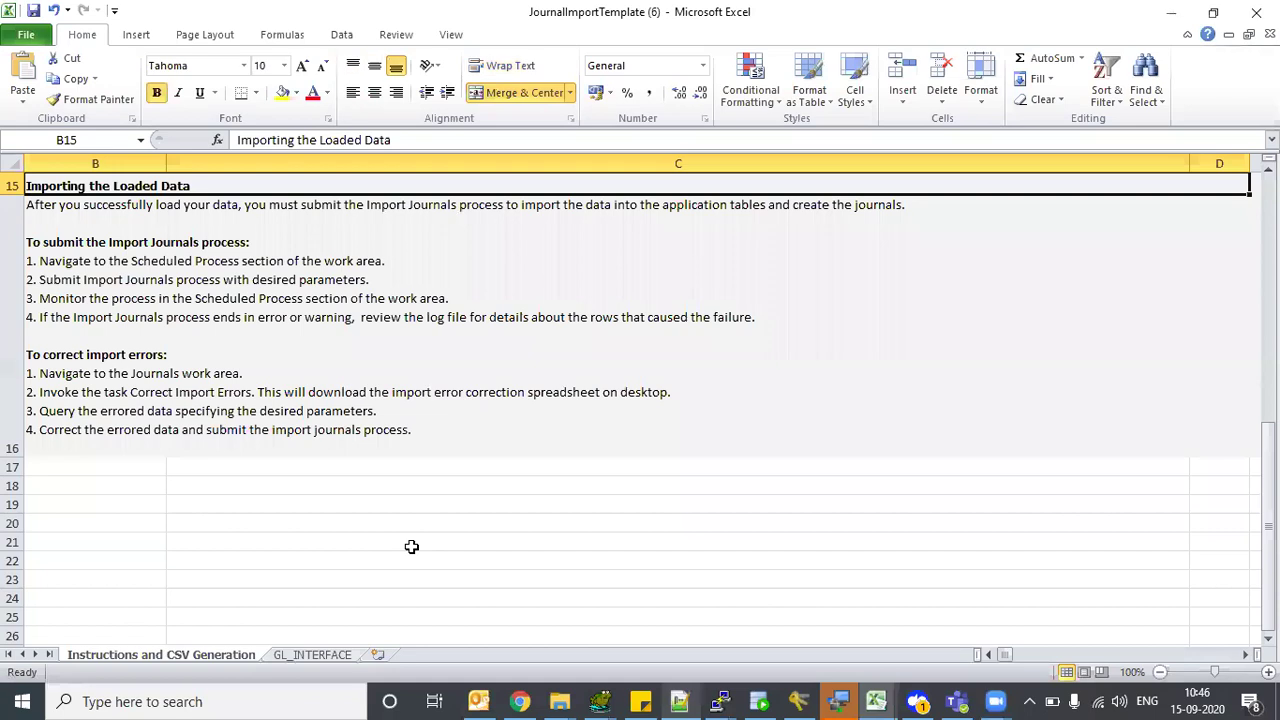
key(Up)
key(Up)
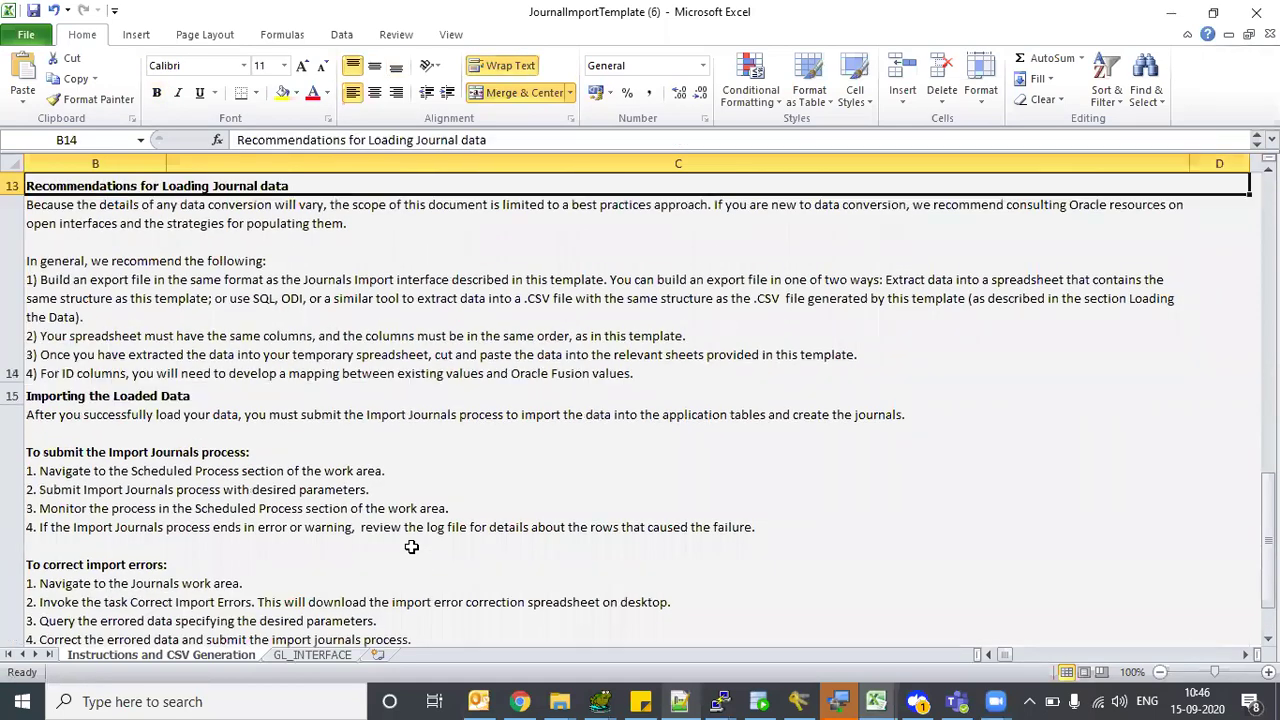
key(Down)
key(Down)
key(Down)
key(Down)
key(Down)
key(Up)
key(Up)
key(Up)
key(Up)
key(Up)
key(Up)
key(Up)
key(Up)
key(Up)
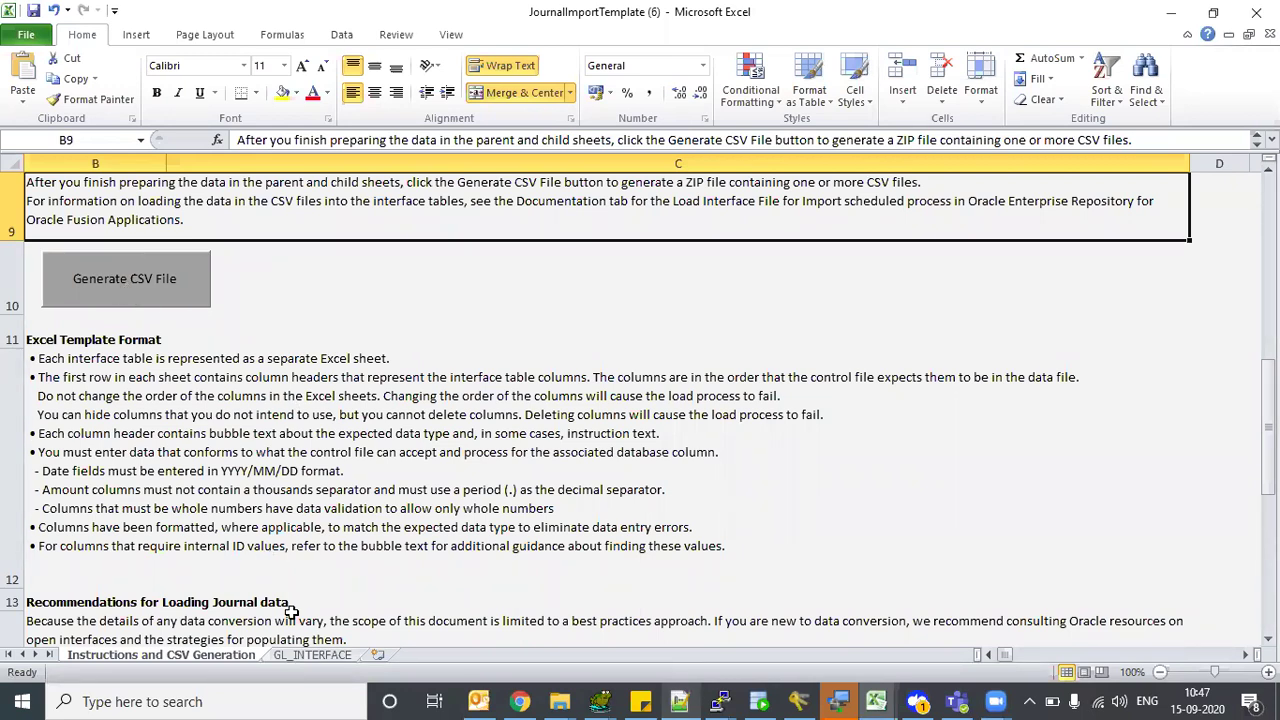
- Review the first journal row's Status Code and Effective Date on the GL_INTERFACE sheet
click(312, 654)
click(371, 378)
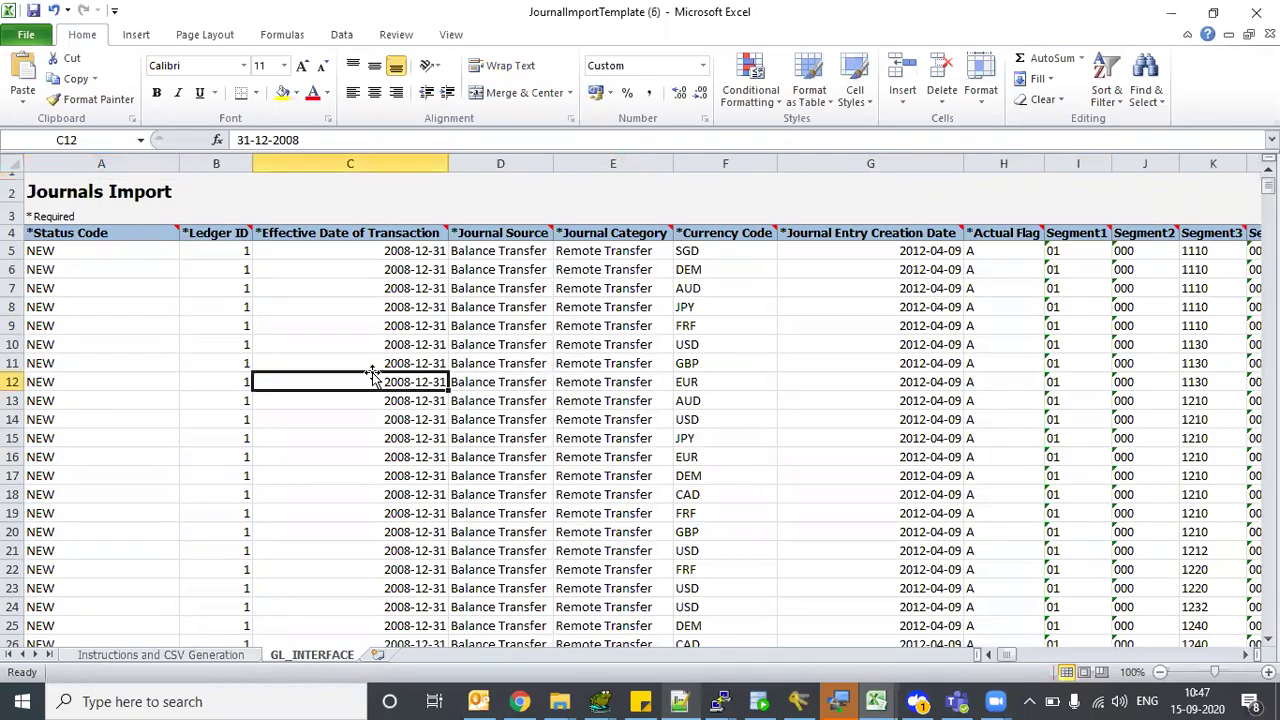
key(ctrl+Home)
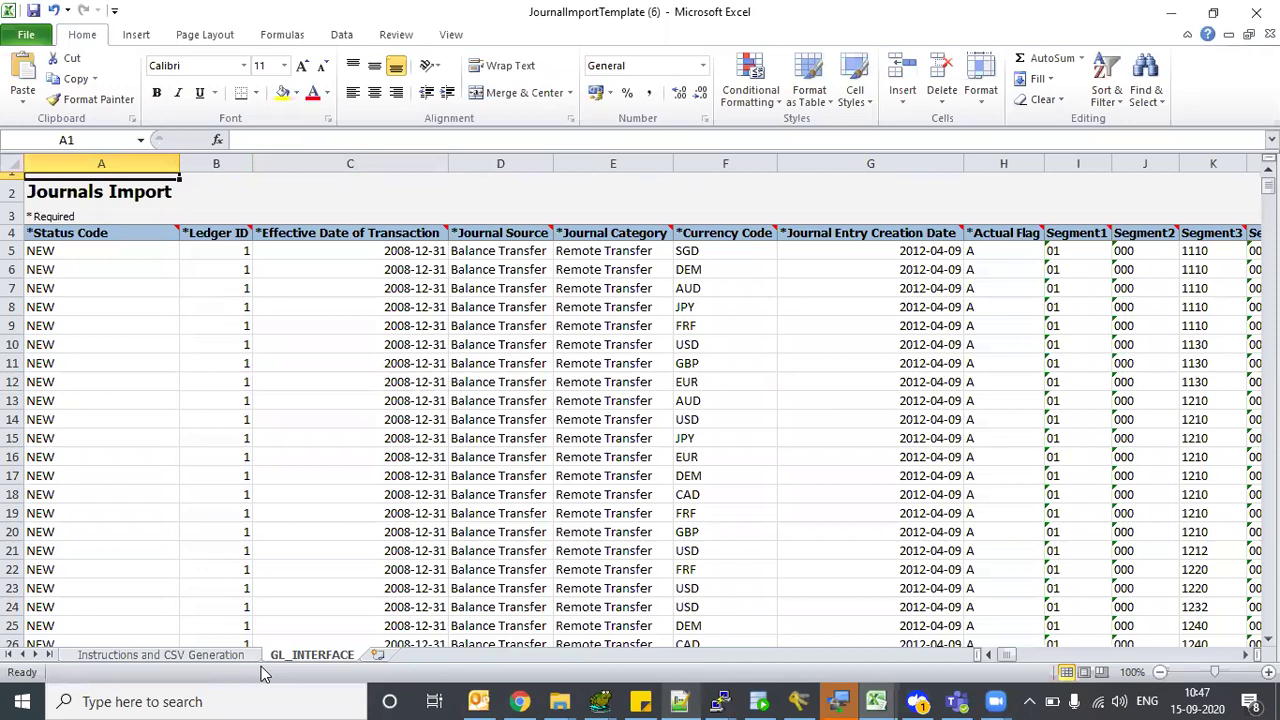
click(64, 263)
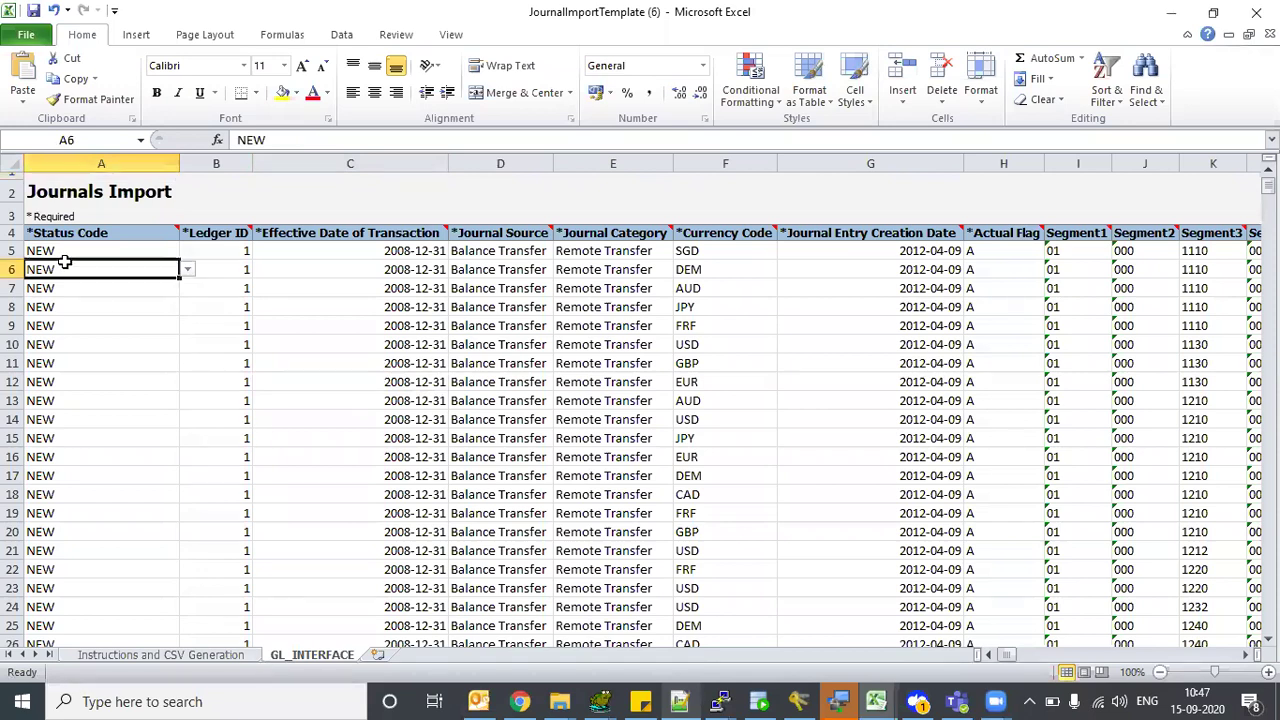
key(Up)
key(shift+Right)
key(shift+Right)
key(shift+Right)
key(shift+Right)
key(shift+Right)
key(shift+Right)
key(shift+Right)
key(shift+Right)
key(shift+Right)
key(shift+Right)
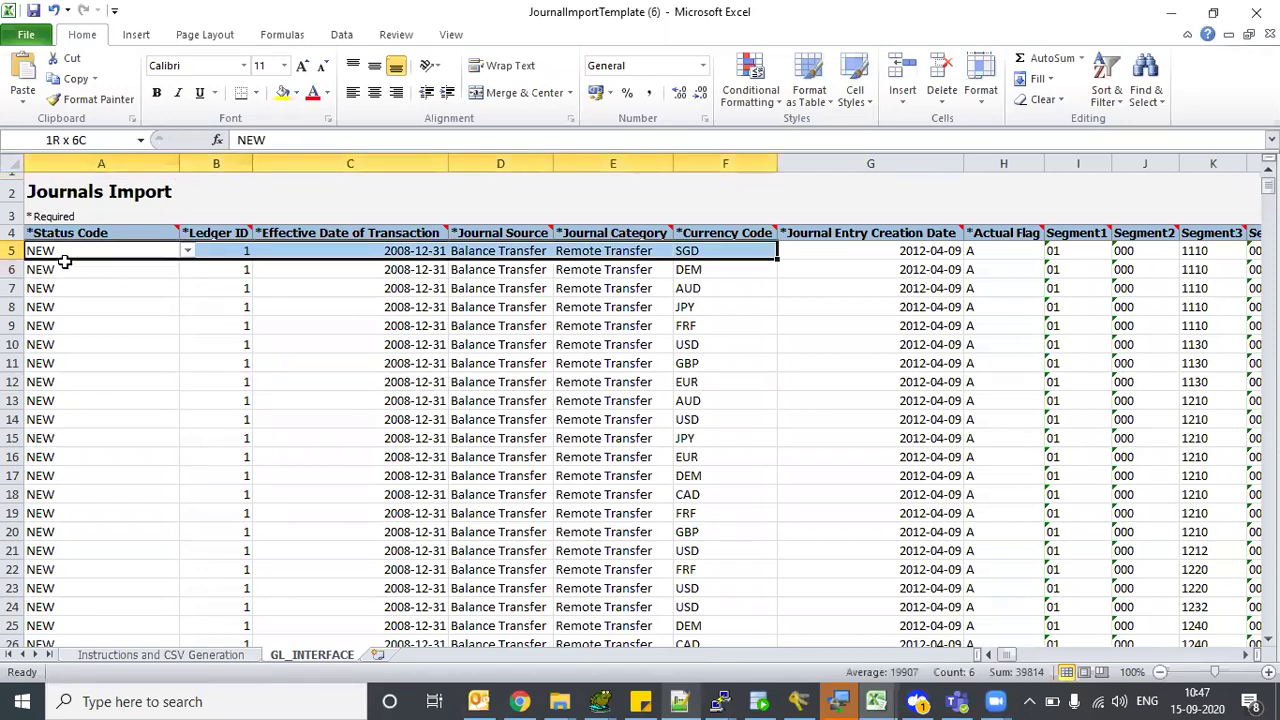
key(shift+Right)
key(shift+Right)
key(shift+Right)
key(Home)
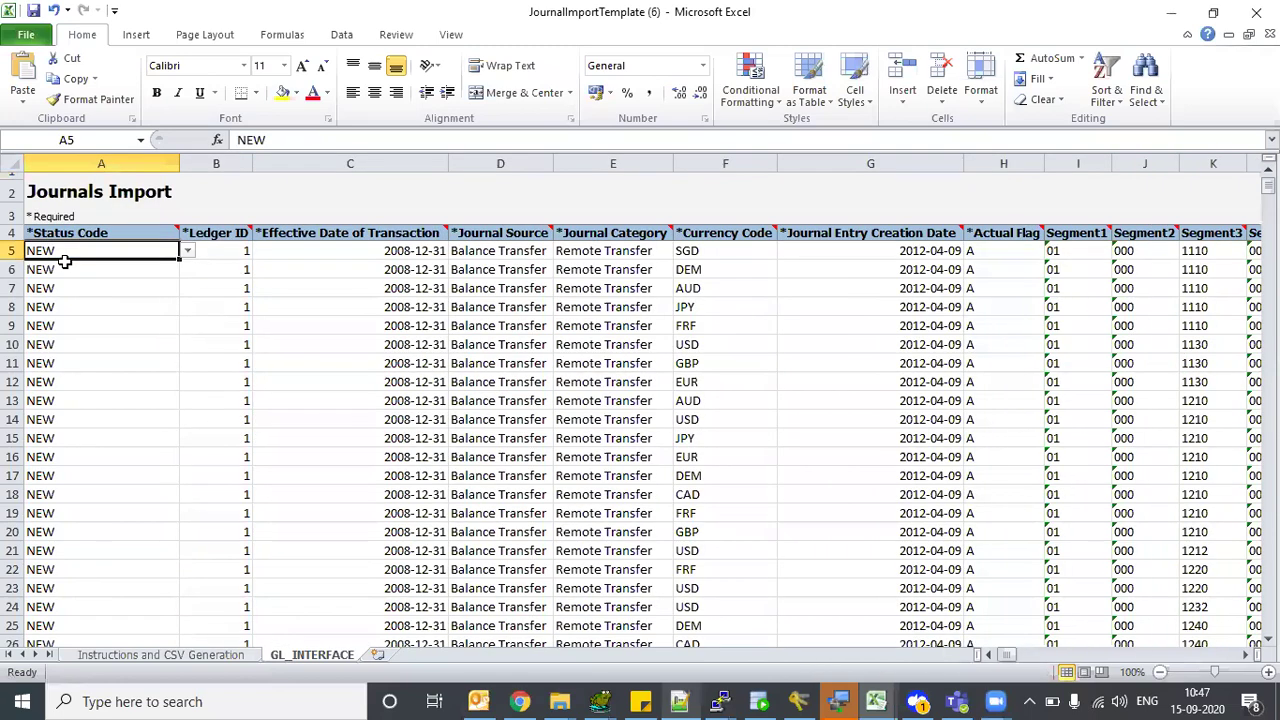
- Generate the CSV from Instructions, save GlInterface to the Desktop, and accept the ZIP location
click(188, 655)
click(142, 279)
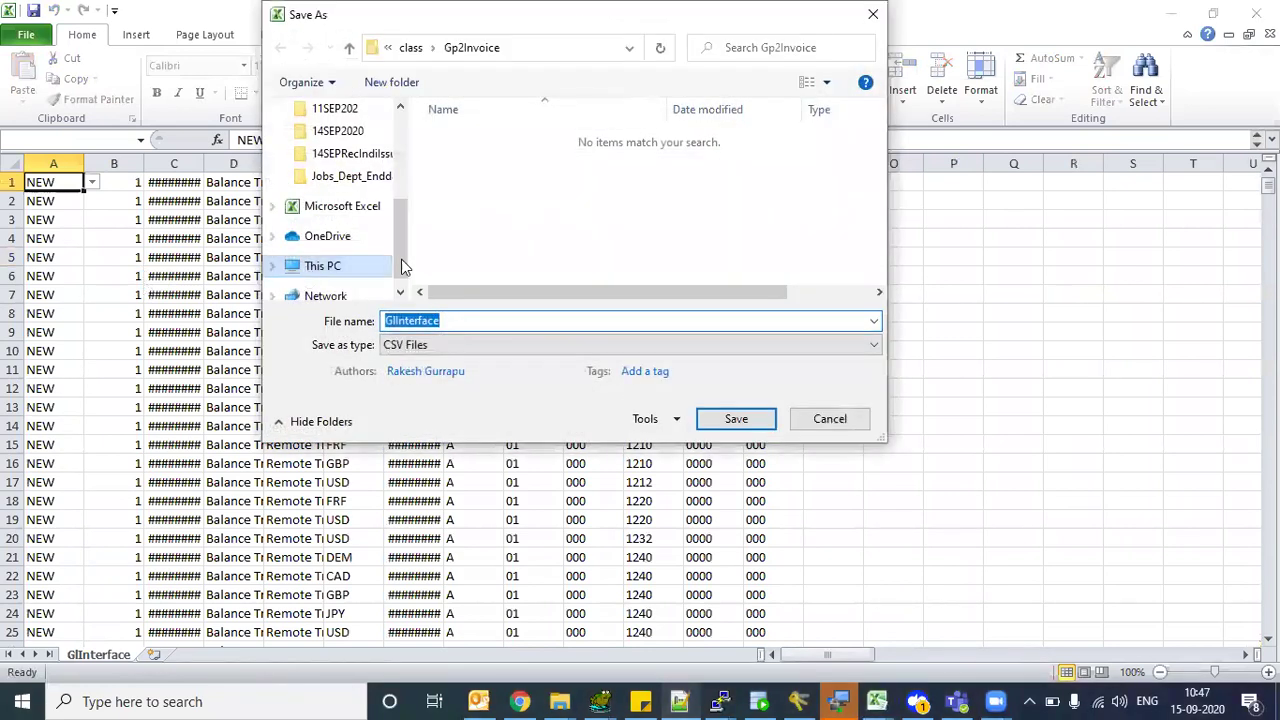
scroll(401, 259, up, 5)
click(330, 168)
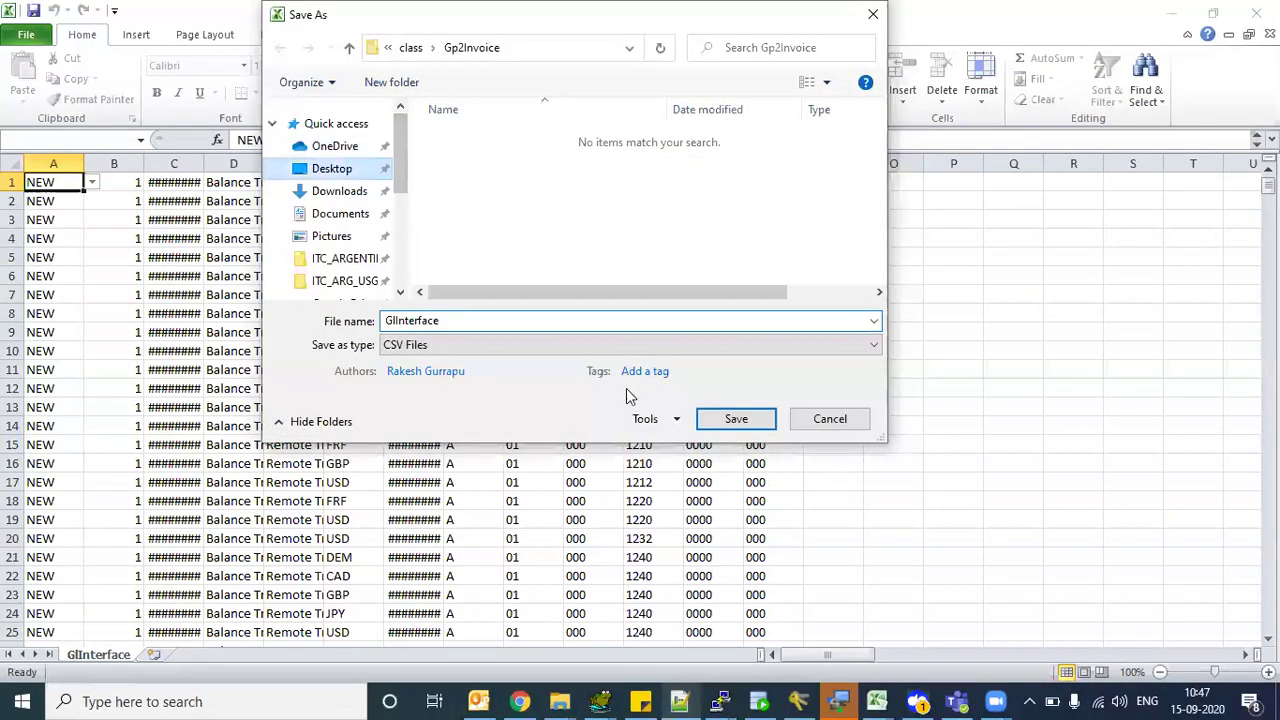
click(735, 418)
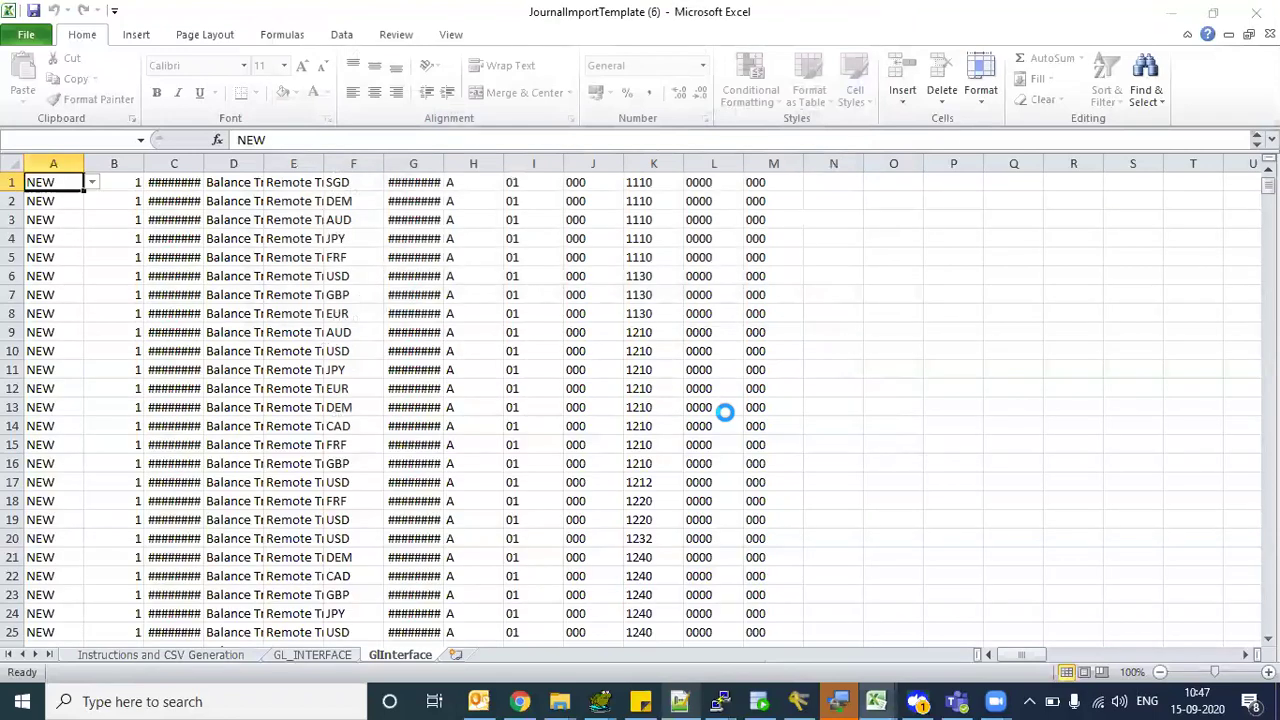
click(483, 417)
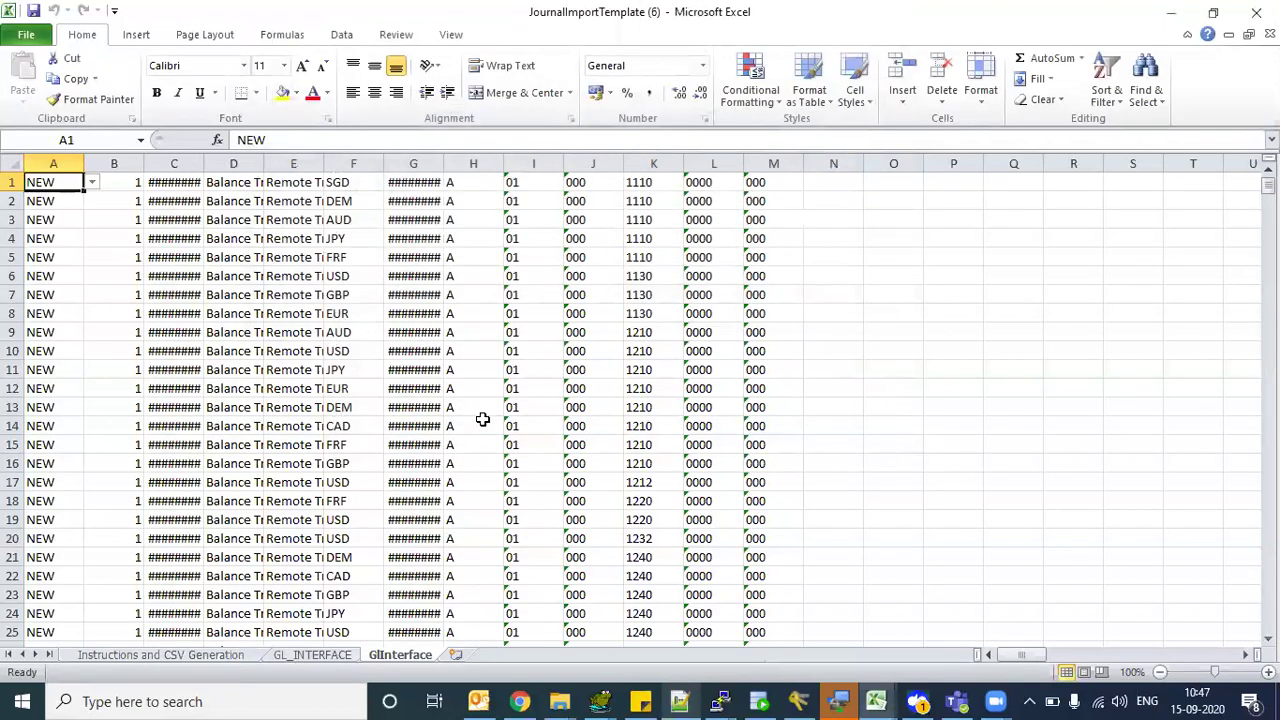
key(super+d)
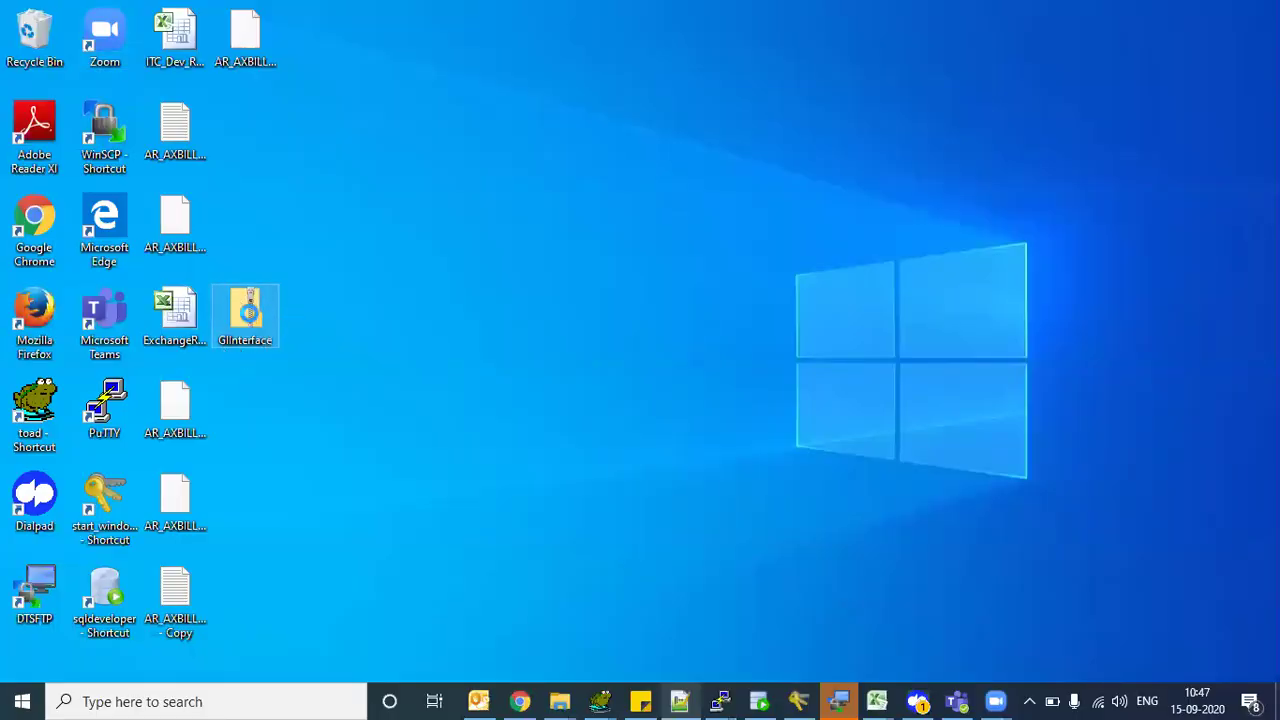
- Extract the GlInterface zip with 7-Zip into a GlInterface folder and open it
right_click(252, 330)
mouse_move(380, 318)
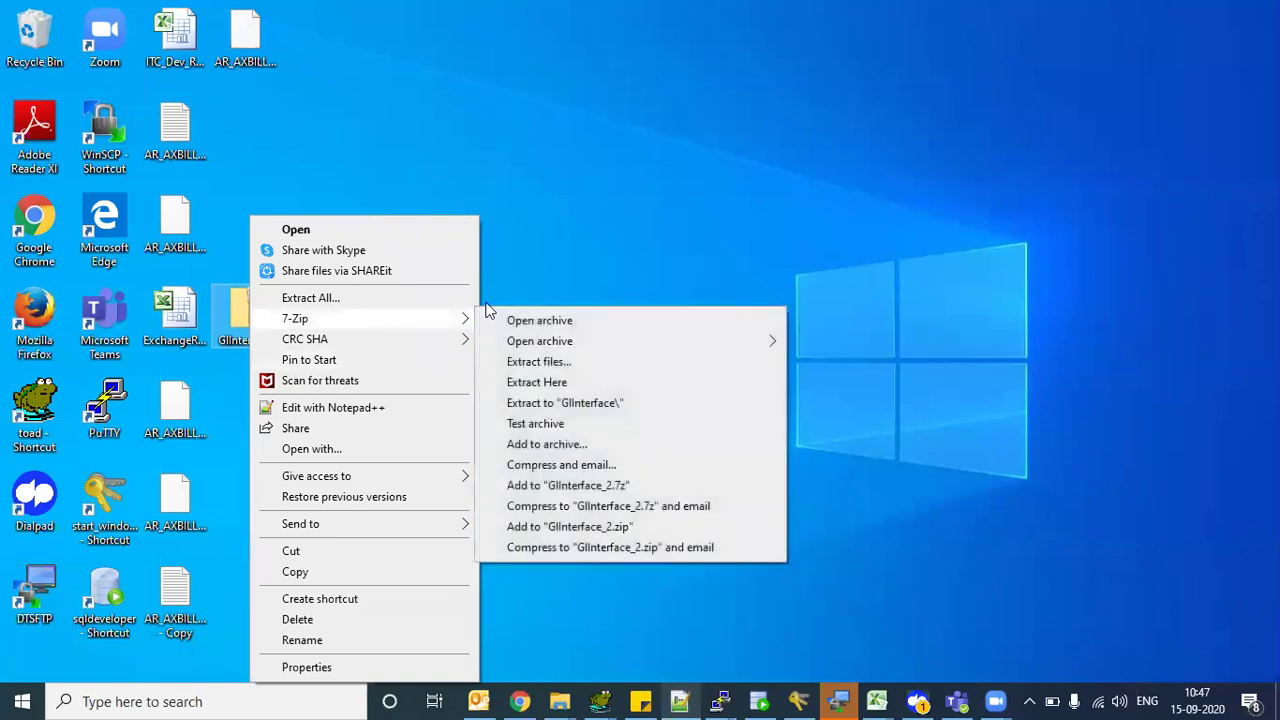
click(563, 404)
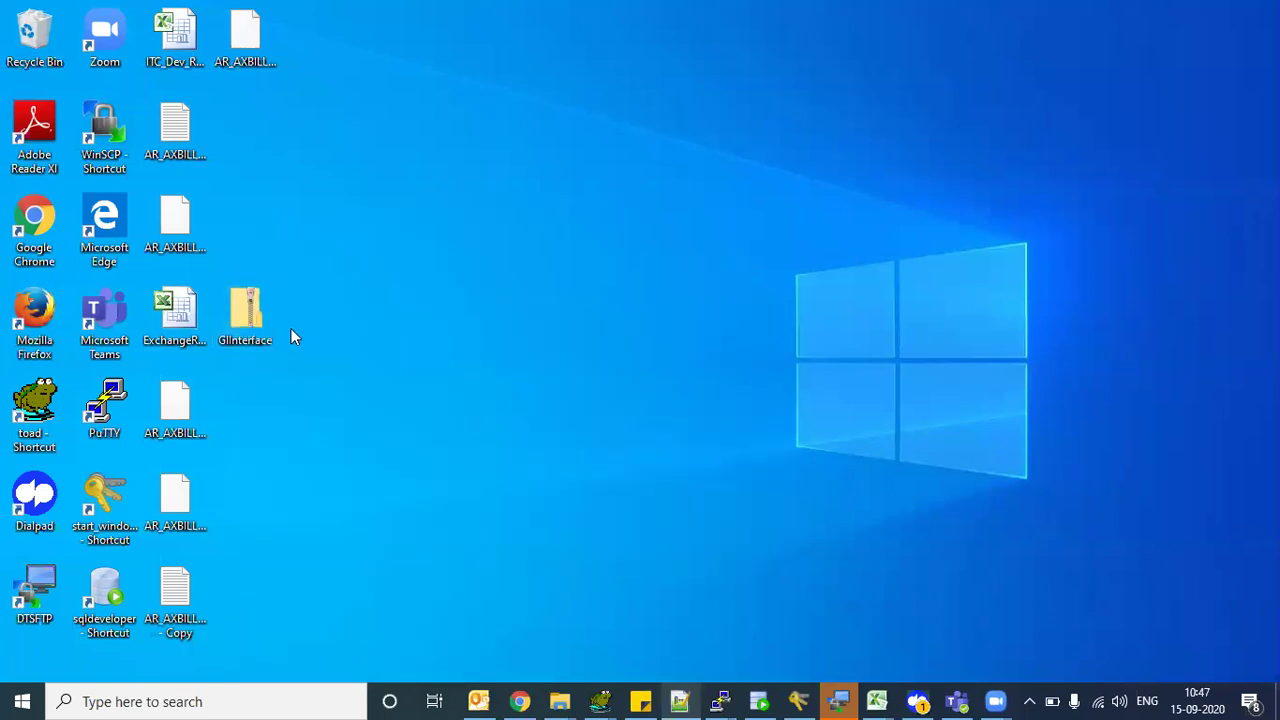
double_click(248, 127)
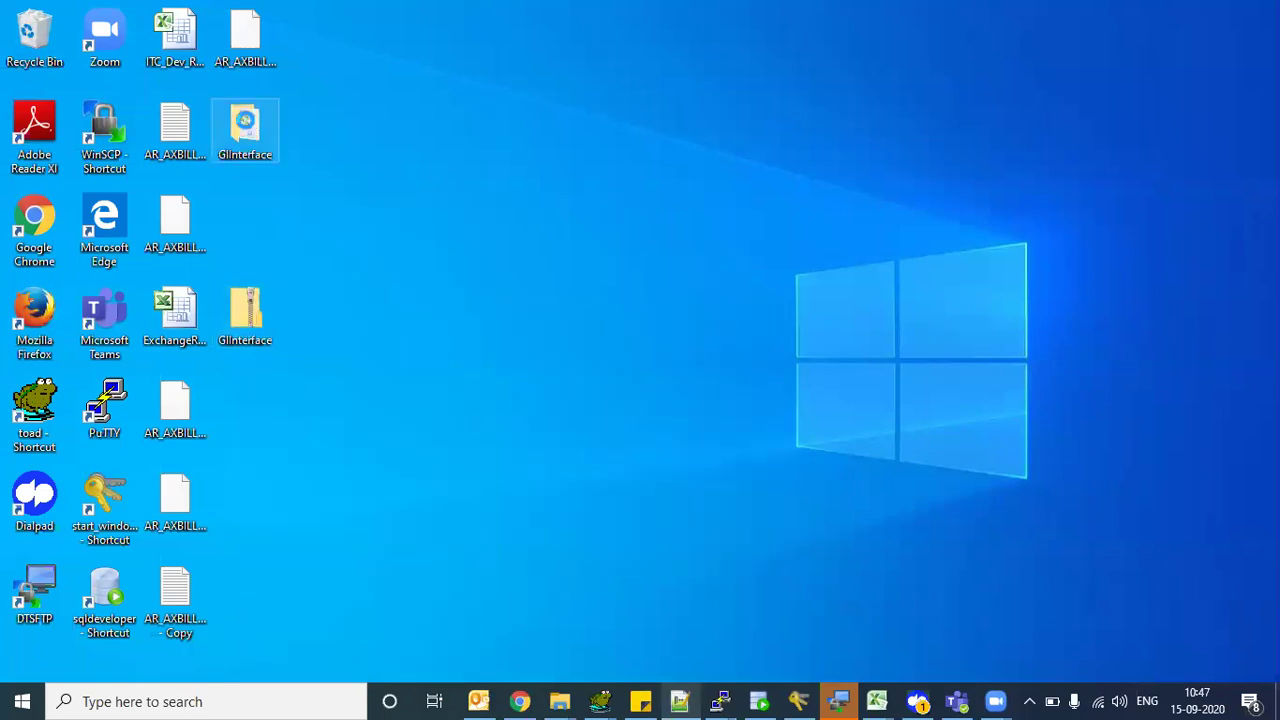
- Open the GlInterface CSV file in Notepad++
click(175, 128)
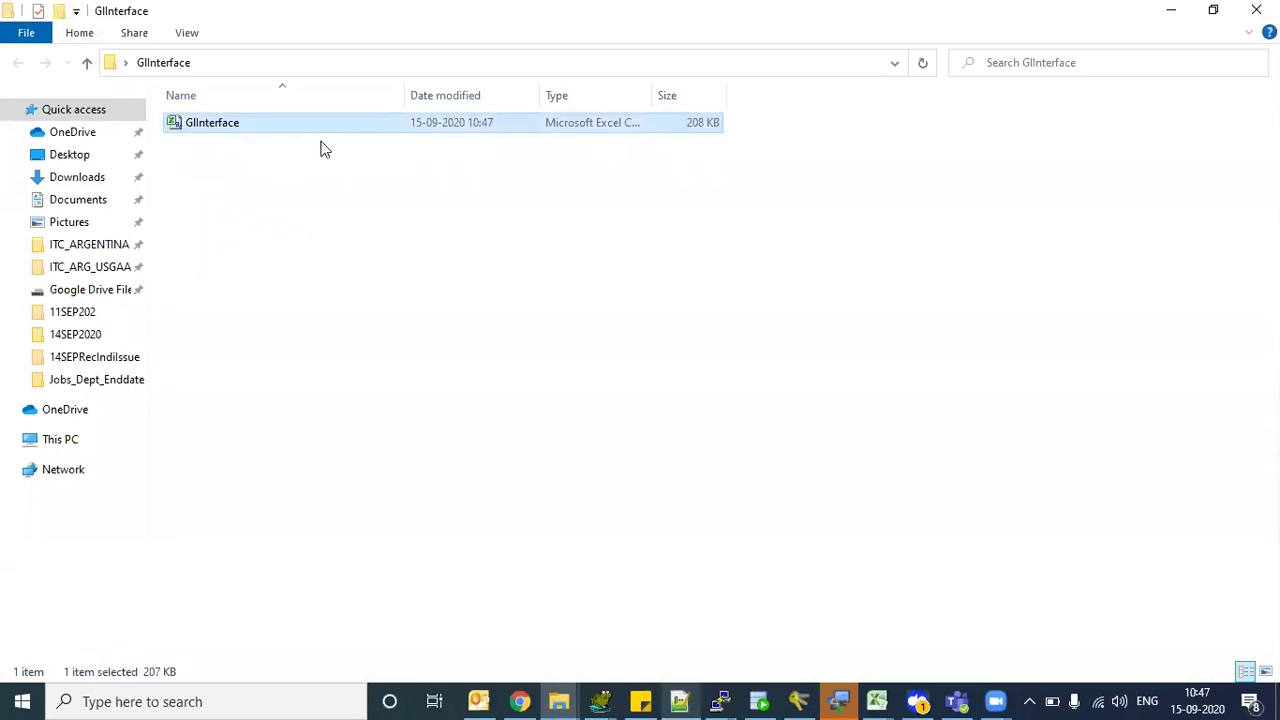
right_click(184, 118)
click(283, 279)
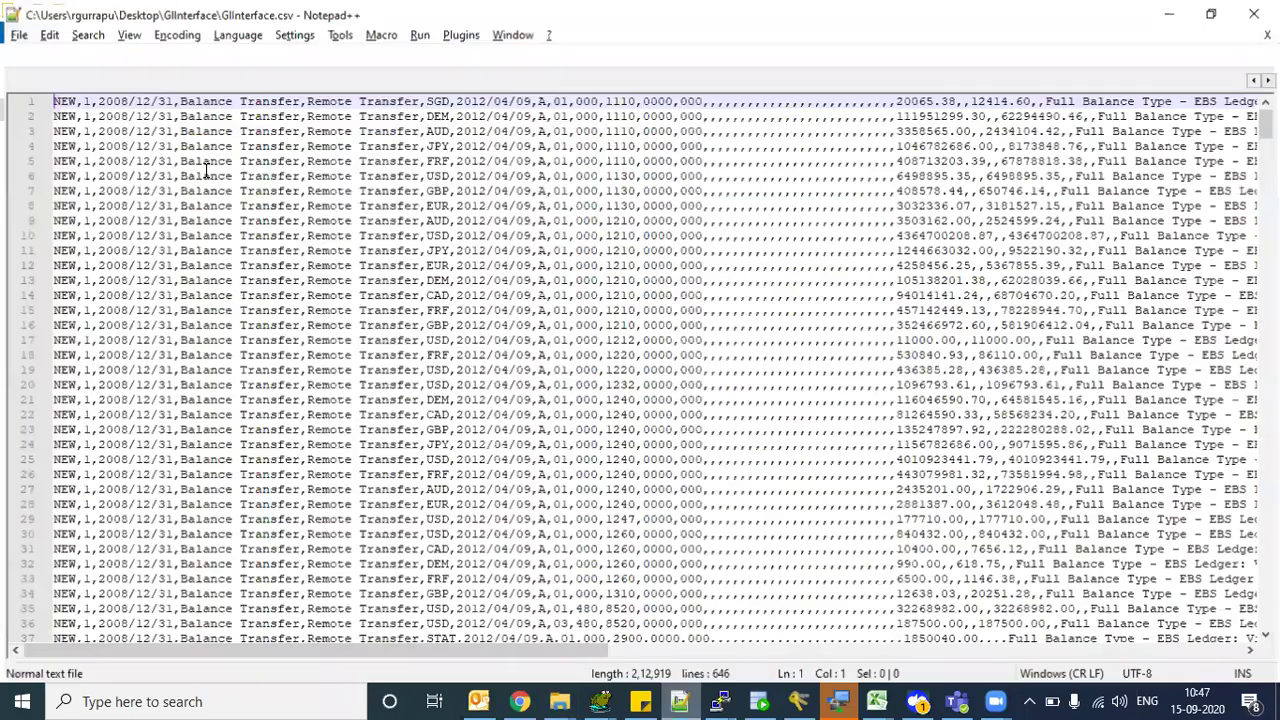
- Scroll GlInterface.csv horizontally in Notepad++ to see the rows' last columns
click(206, 172)
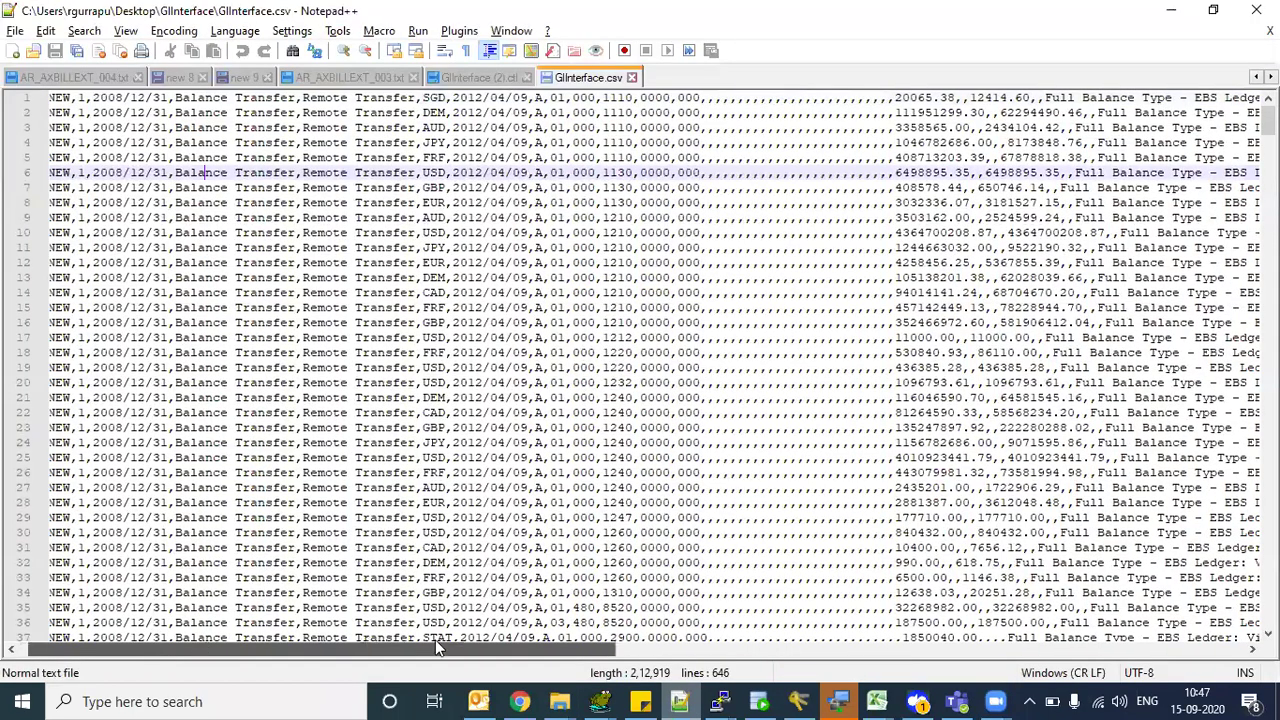
drag(435, 647, 580, 647)
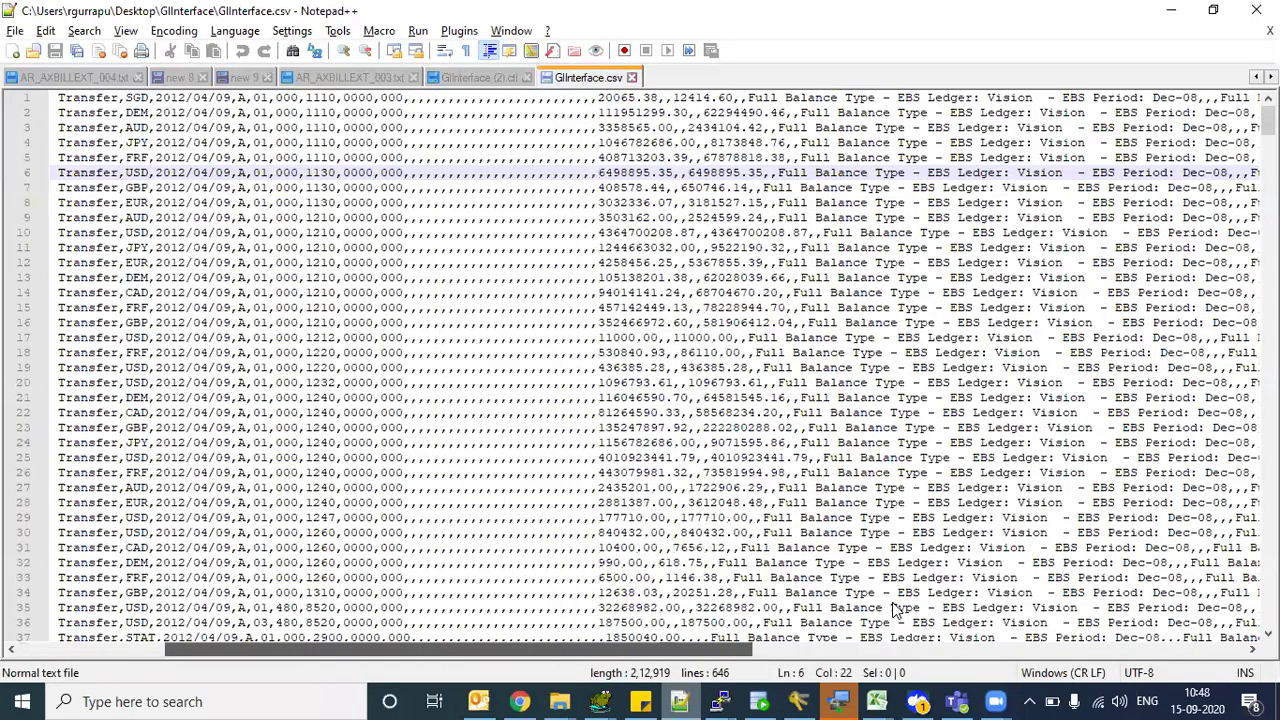
drag(720, 647, 2, 597)
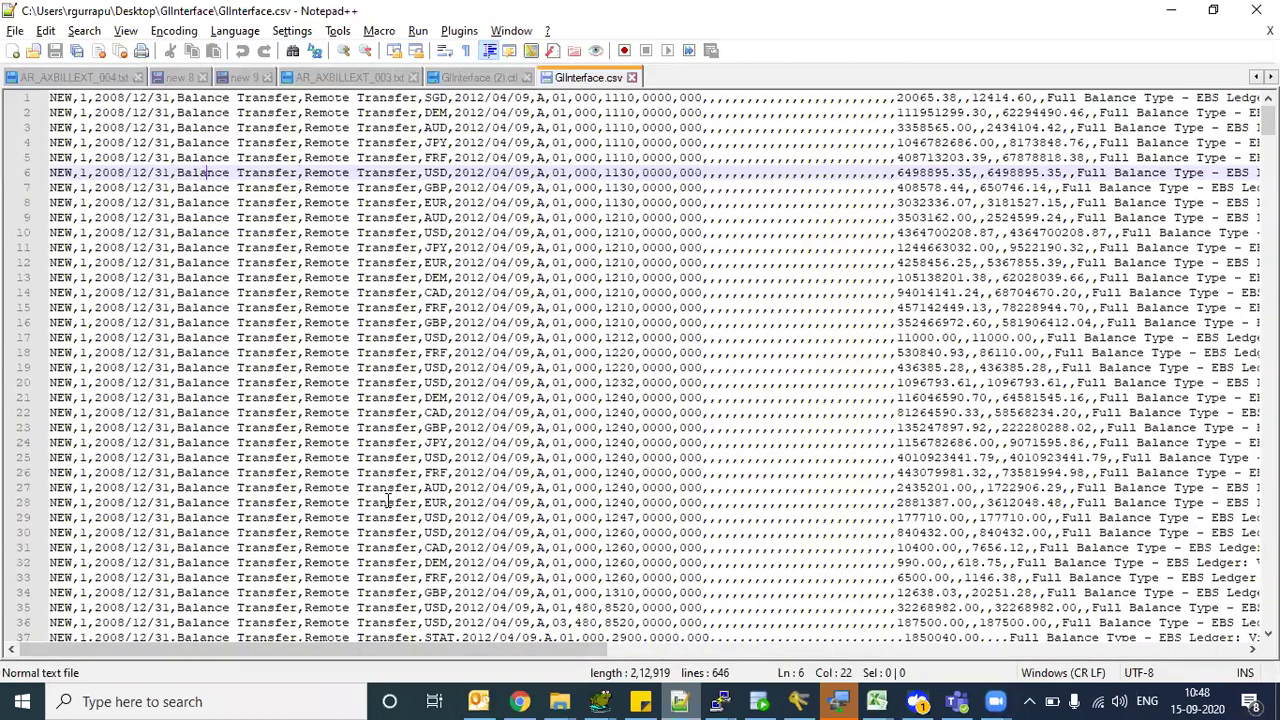
- Return to the desktop and select the GlInterface zip file
key(alt+Tab)
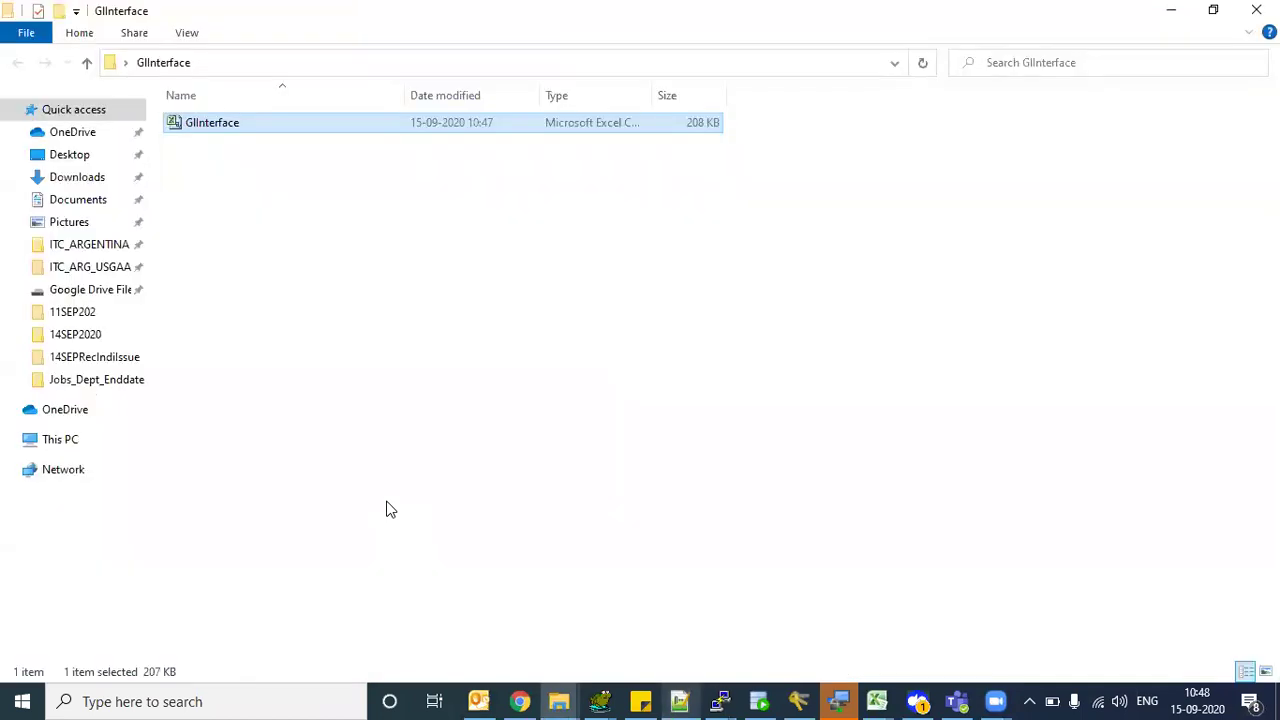
key(super+d)
click(240, 319)
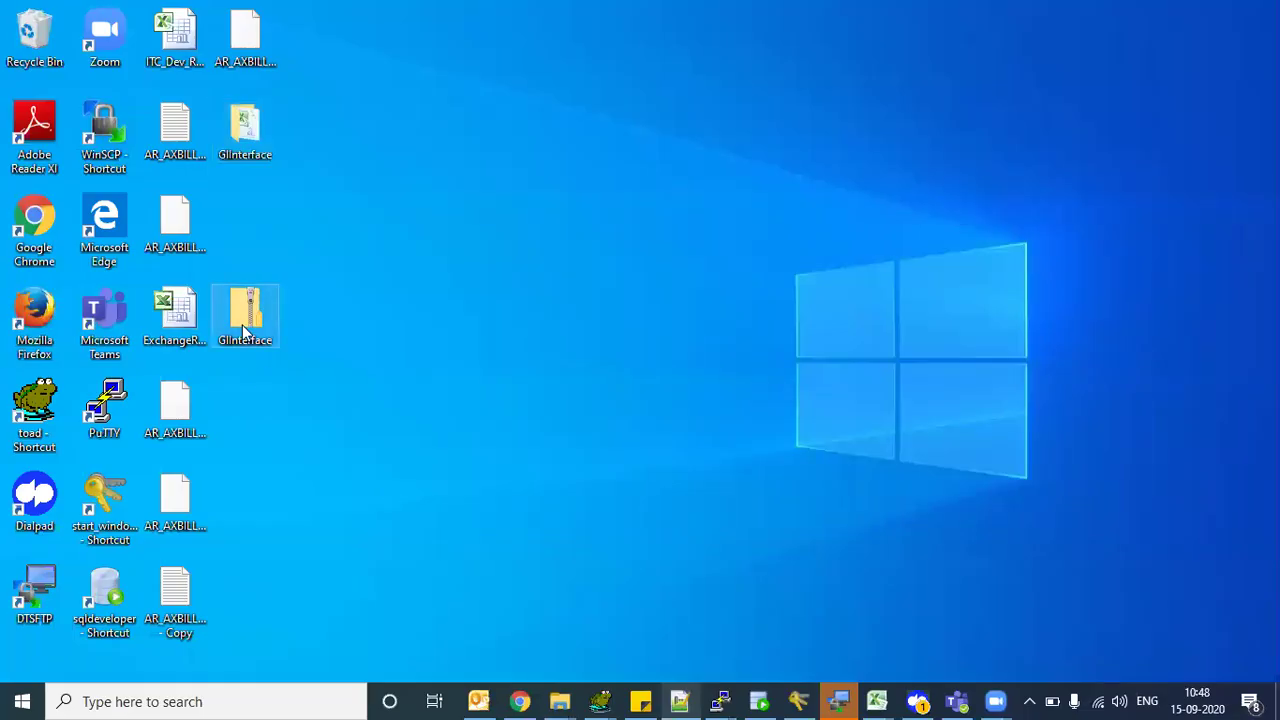
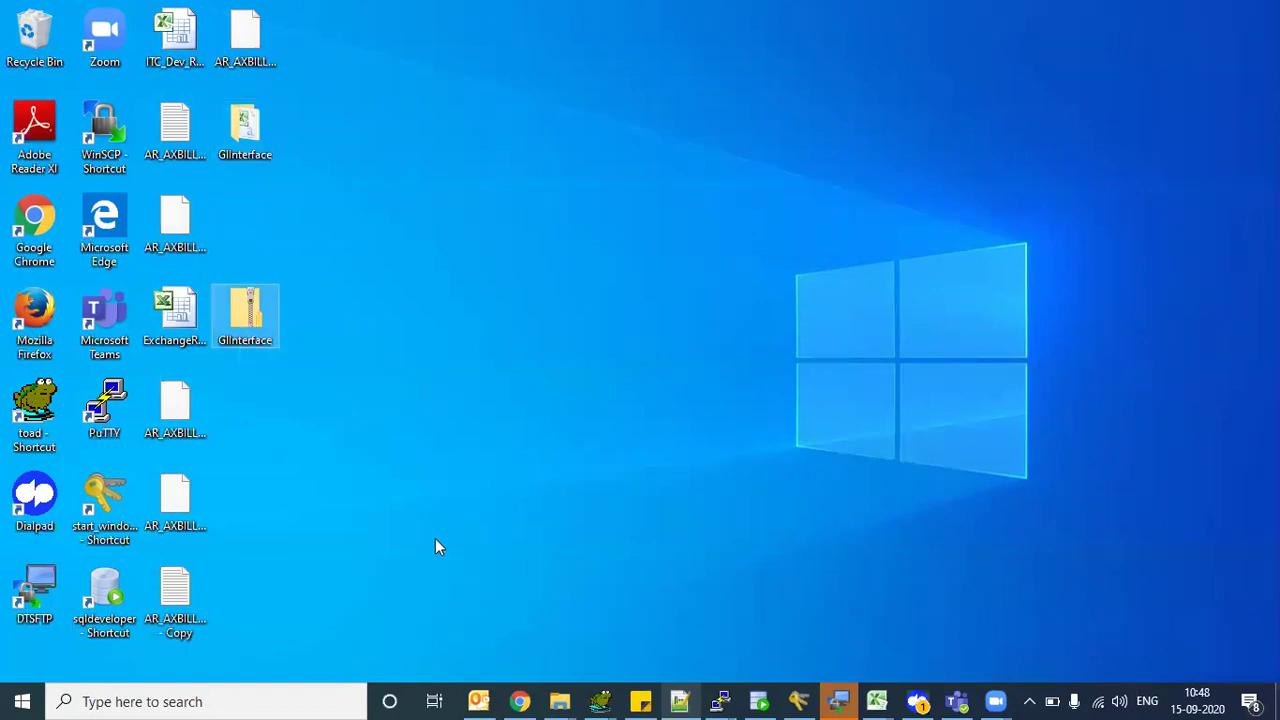
- Bring the GlInterface folder forward in File Explorer, showing the 208 KB GlInterface Excel file
click(559, 701)
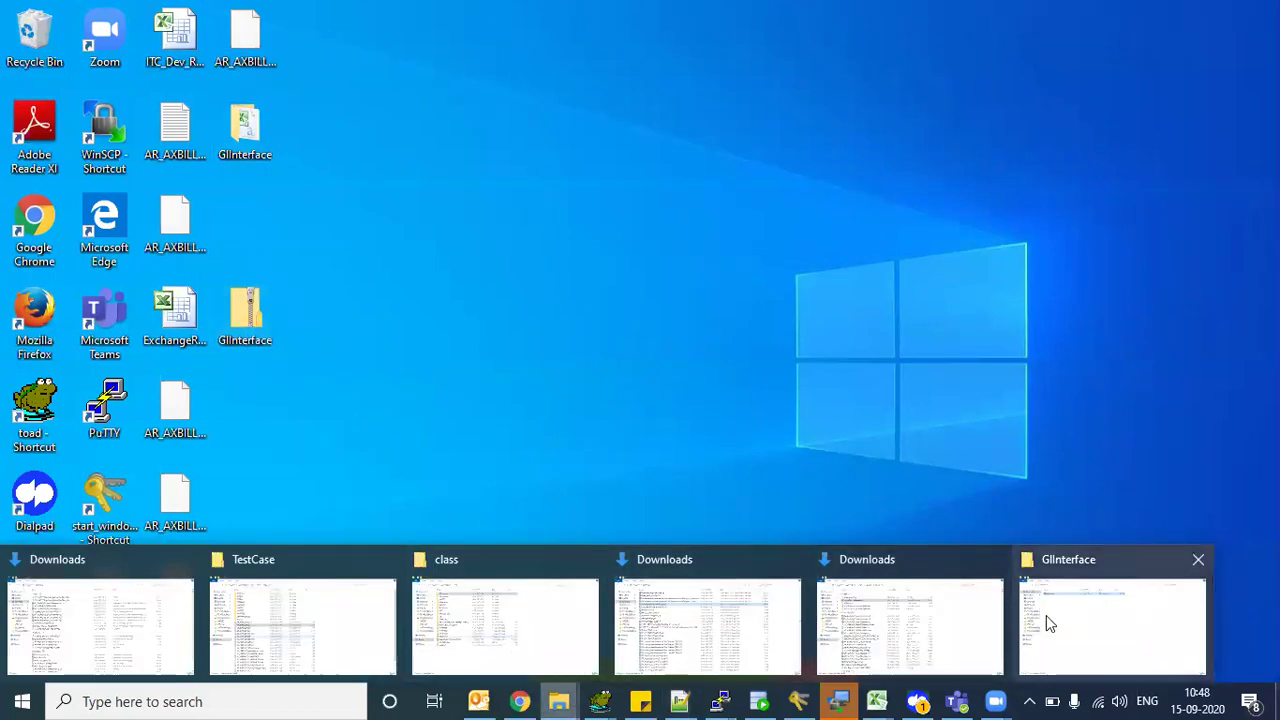
click(1046, 615)
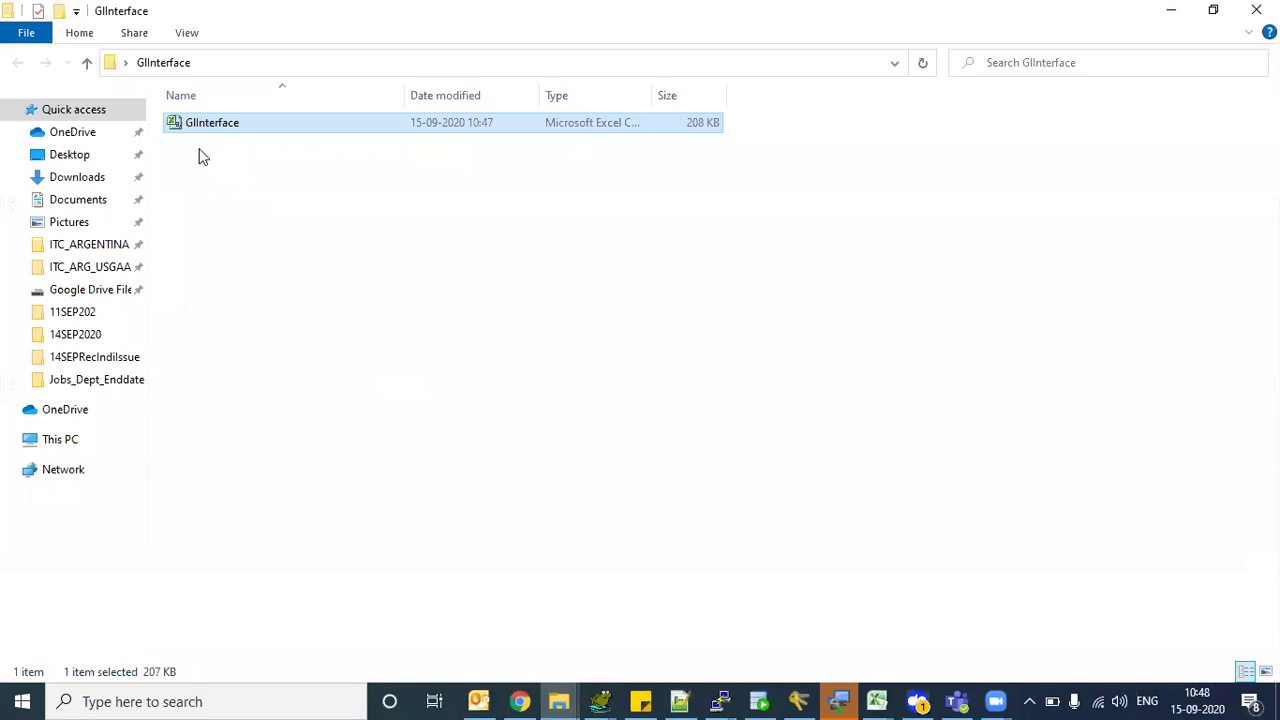
click(227, 208)
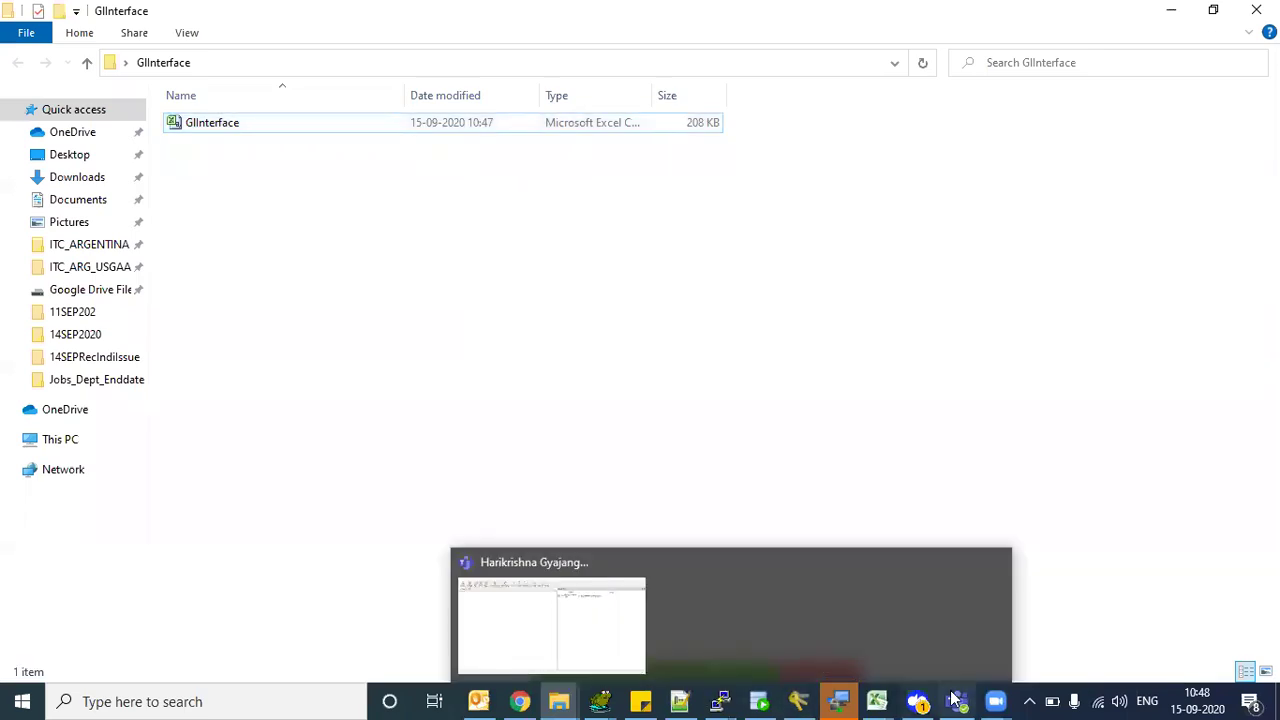
- In the new 10 note, type the heading 'FBDI Process does have two ess jobs'
click(697, 700)
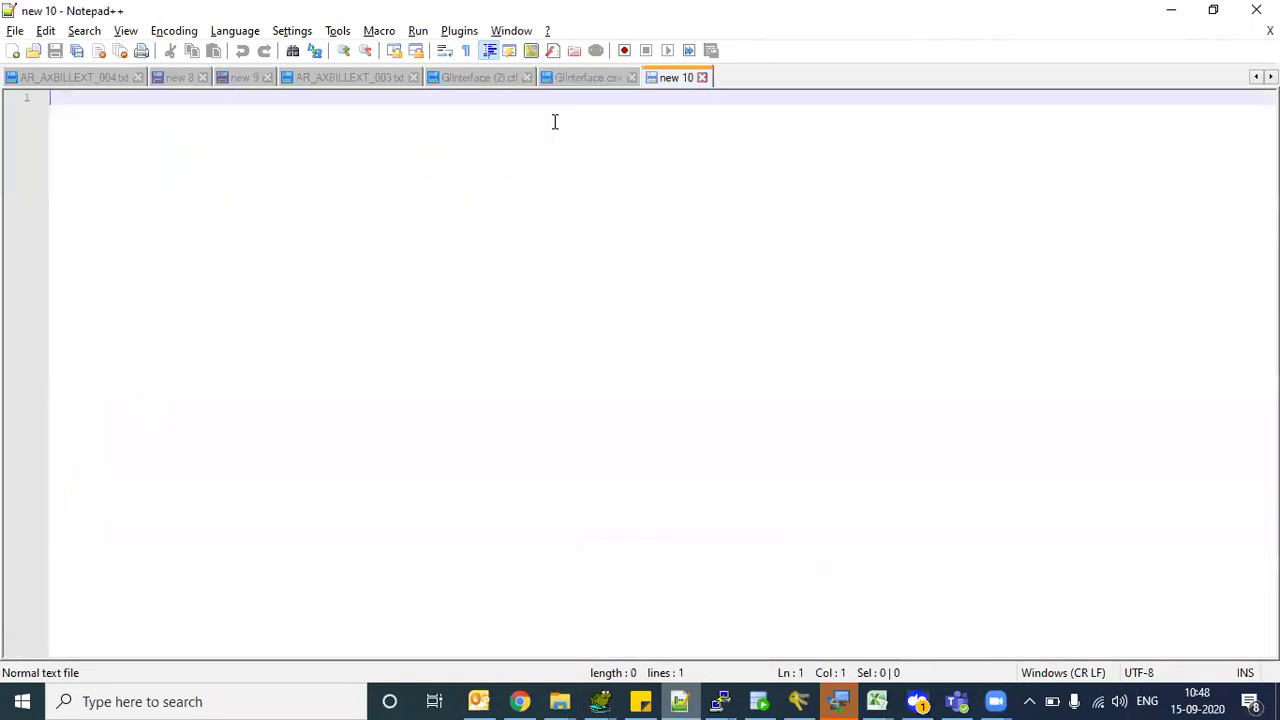
text(FBDI Proce)
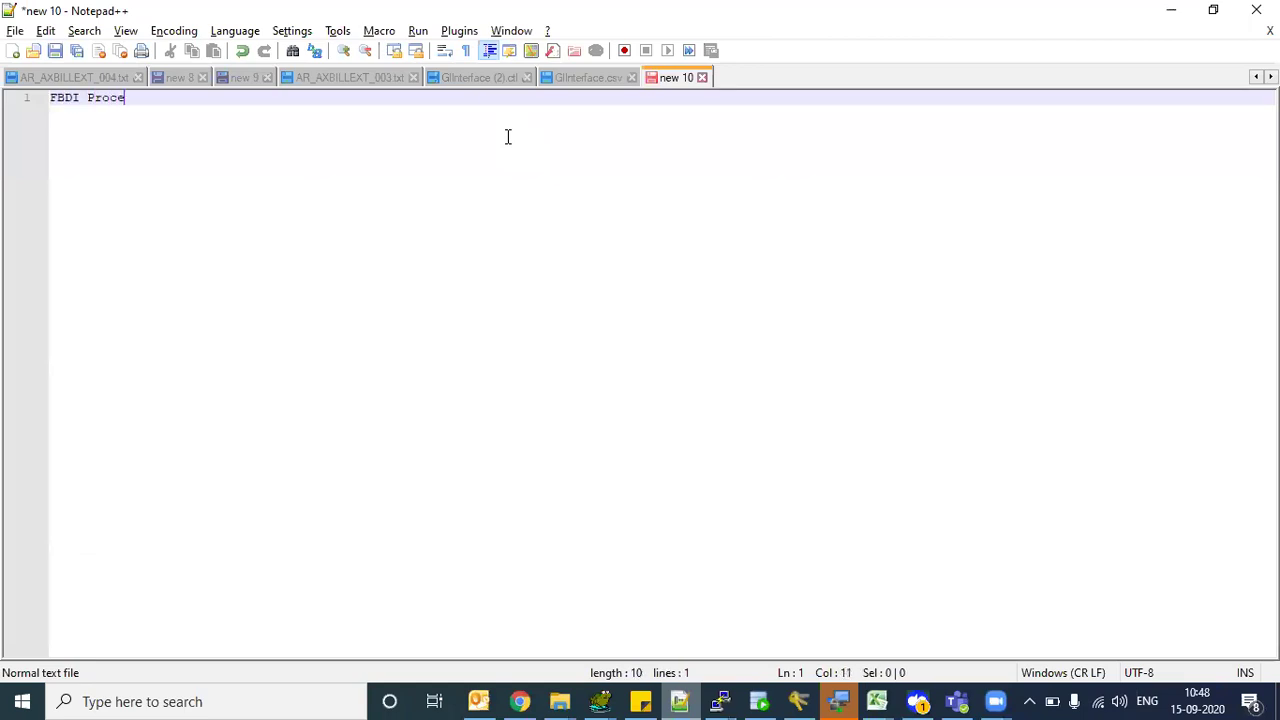
text(s s does have rwo ess)
key(BackSpace)
key(BackSpace)
key(BackSpace)
key(BackSpace)
key(BackSpace)
key(BackSpace)
text(wo ess jobs)
- List '1) Load Interface File For Import' and '2) Main Import Ess Job' below the heading
key(Return)
key(Return)
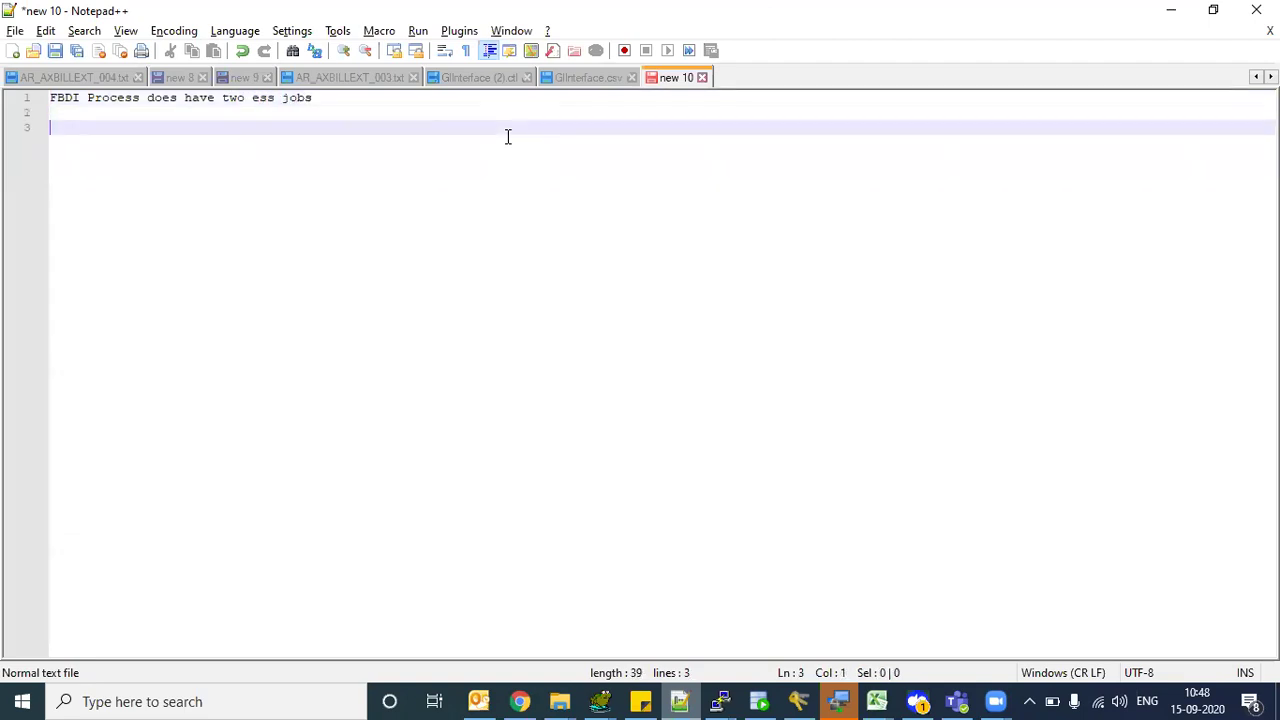
text(1) Load Interfa)
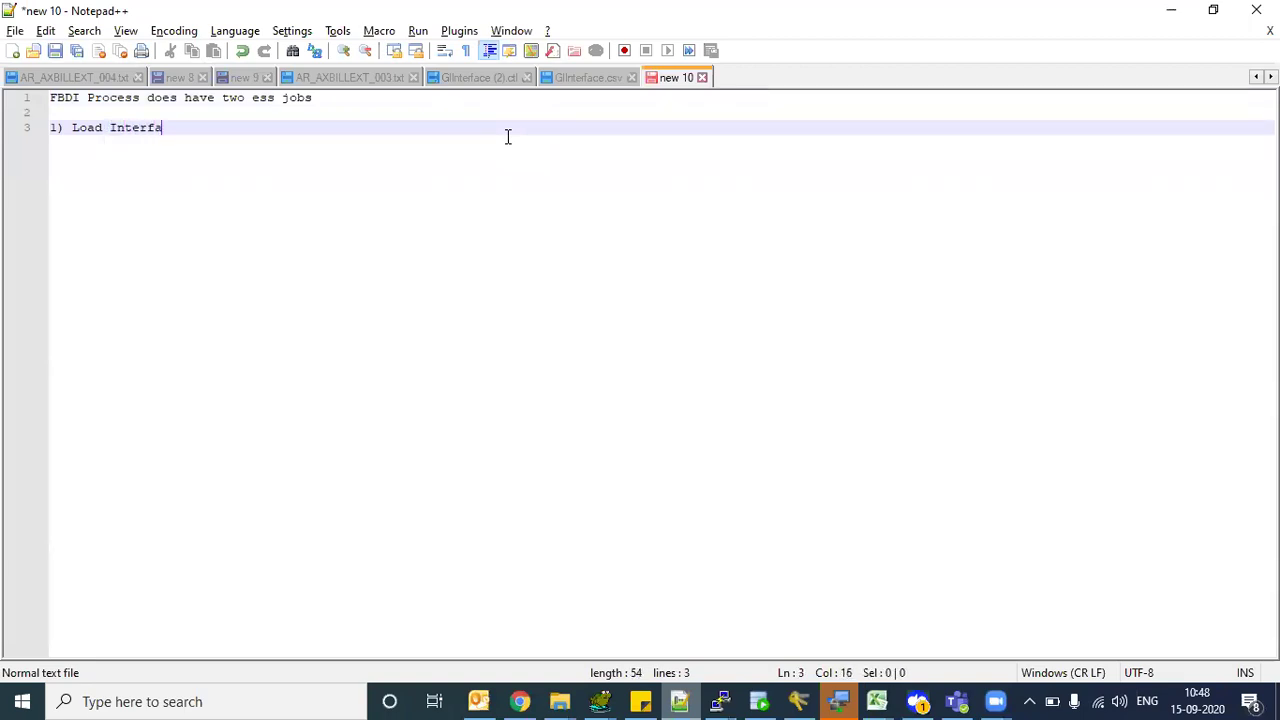
text(ce File For Impor)
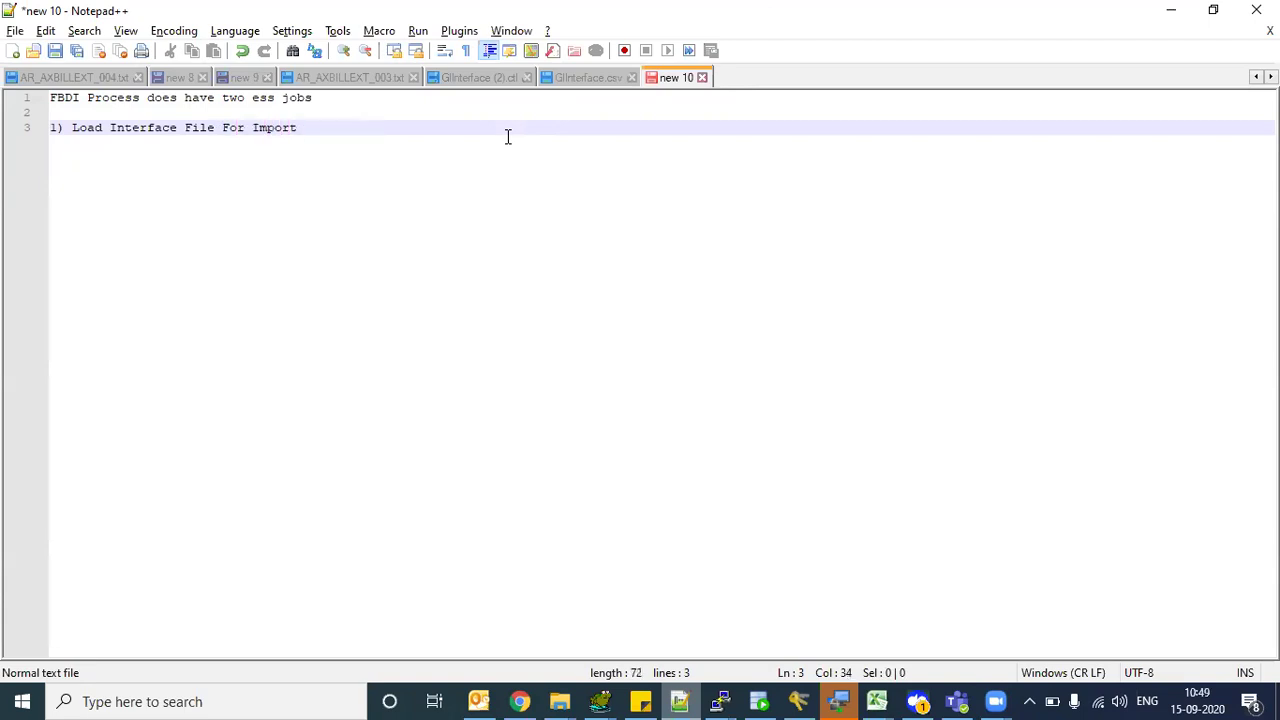
text(t)
key(Return)
key(Return)
key(Return)
key(Return)
key(Return)
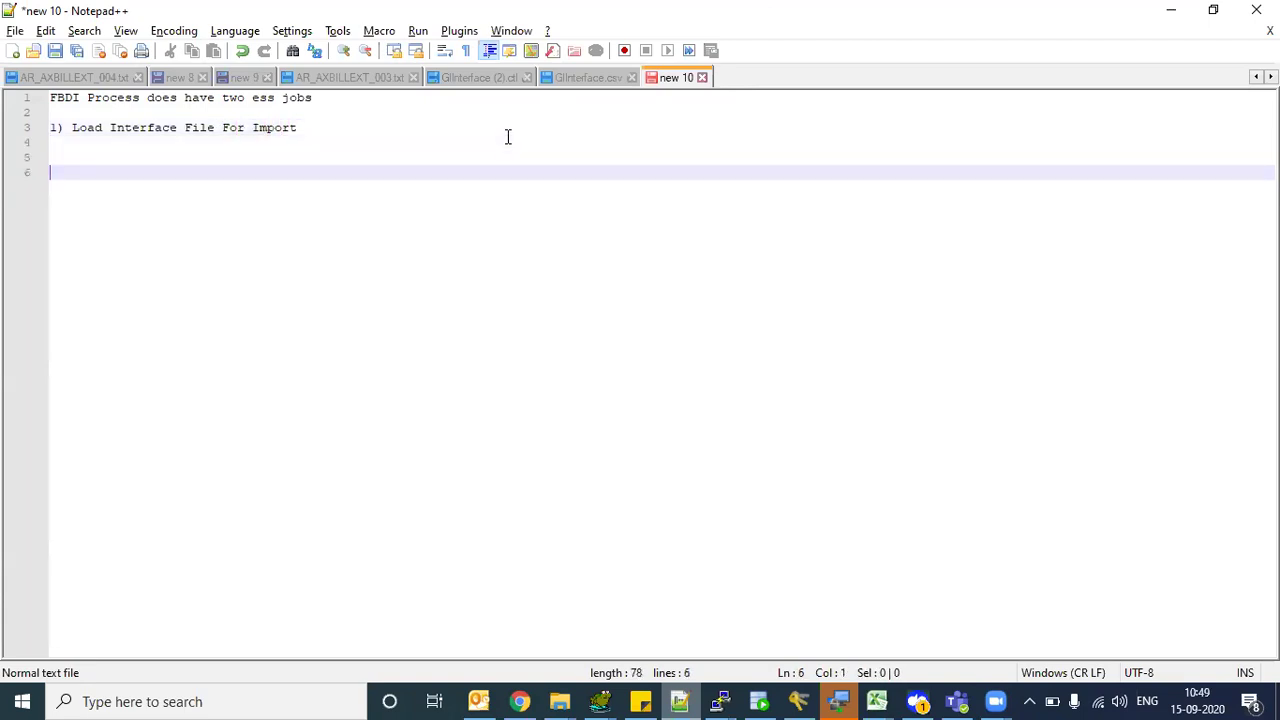
text(2) Mian)
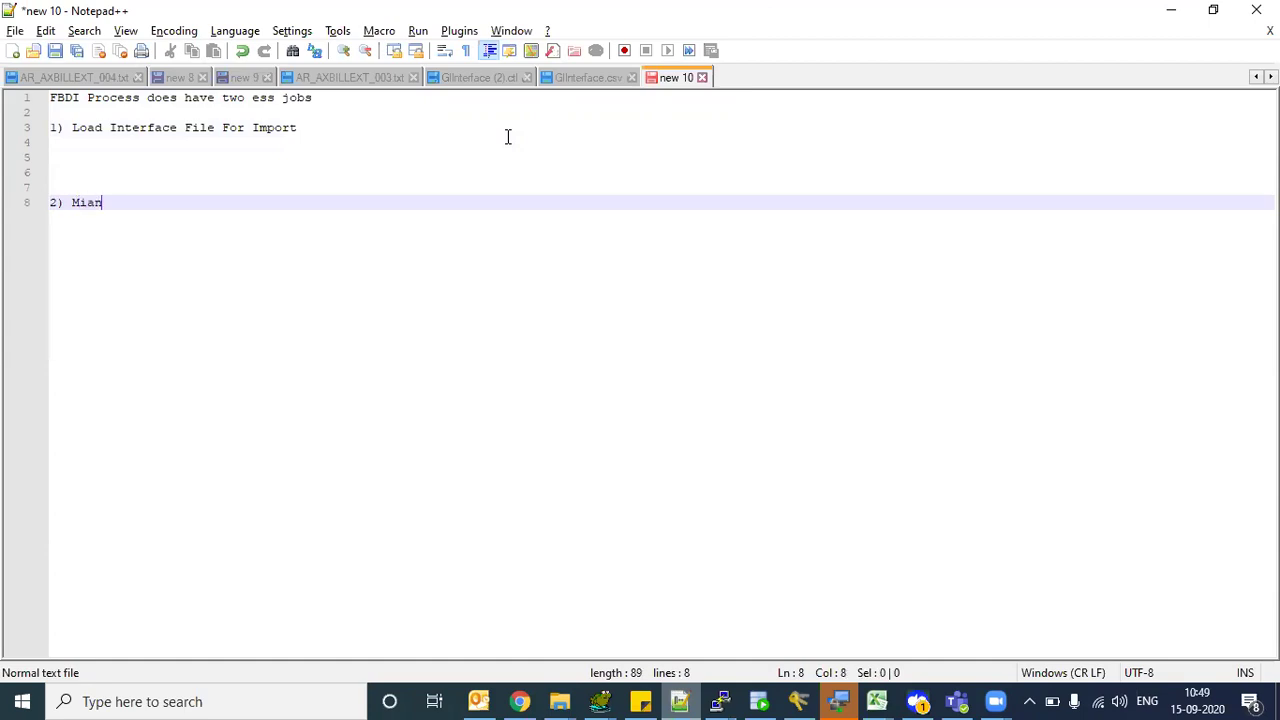
key(BackSpace)
key(BackSpace)
key(BackSpace)
text(ain I)
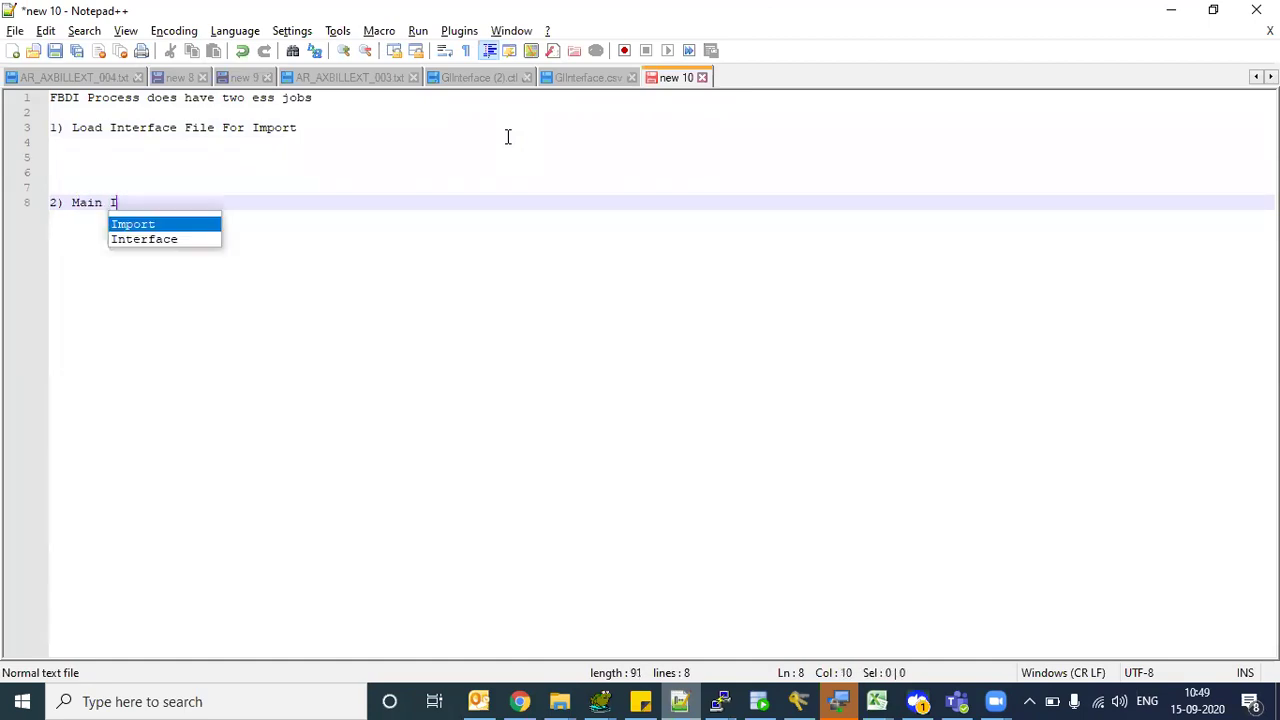
text(mport Ess JOB)
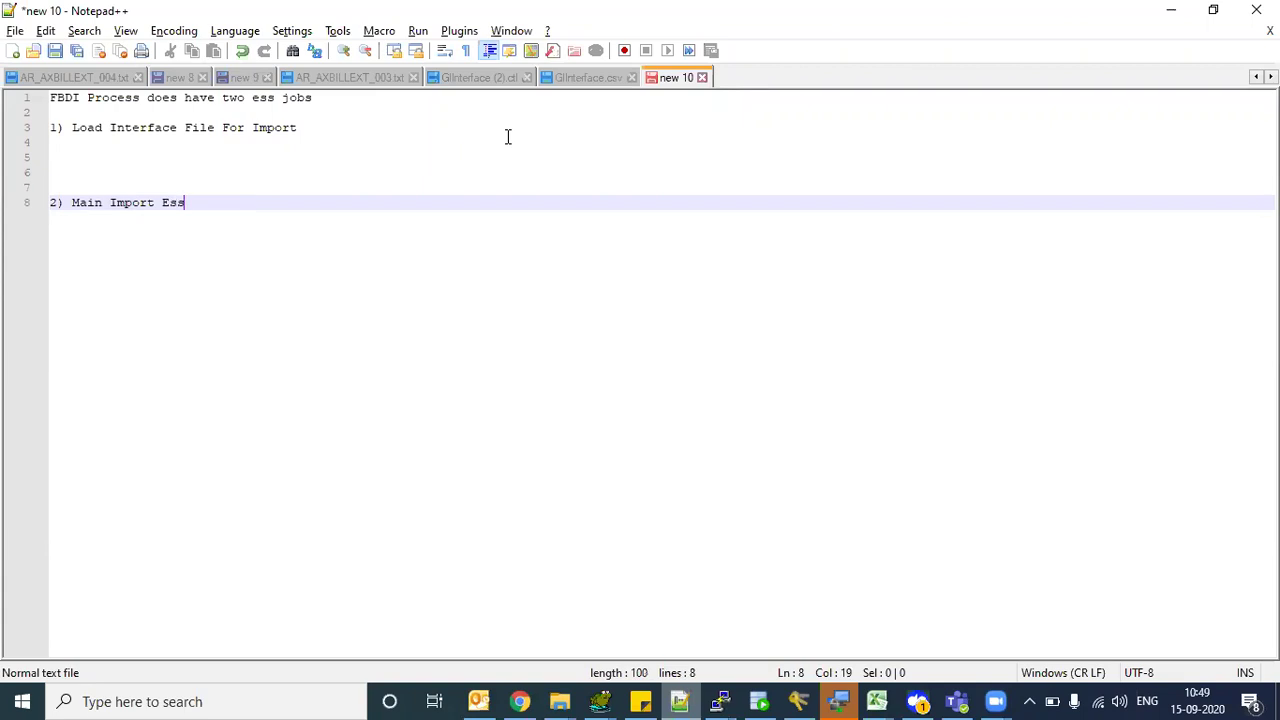
key(BackSpace)
text(ob)
click(142, 146)
- Append '--> two parameters' to the Load Interface File For Import line
click(346, 127)
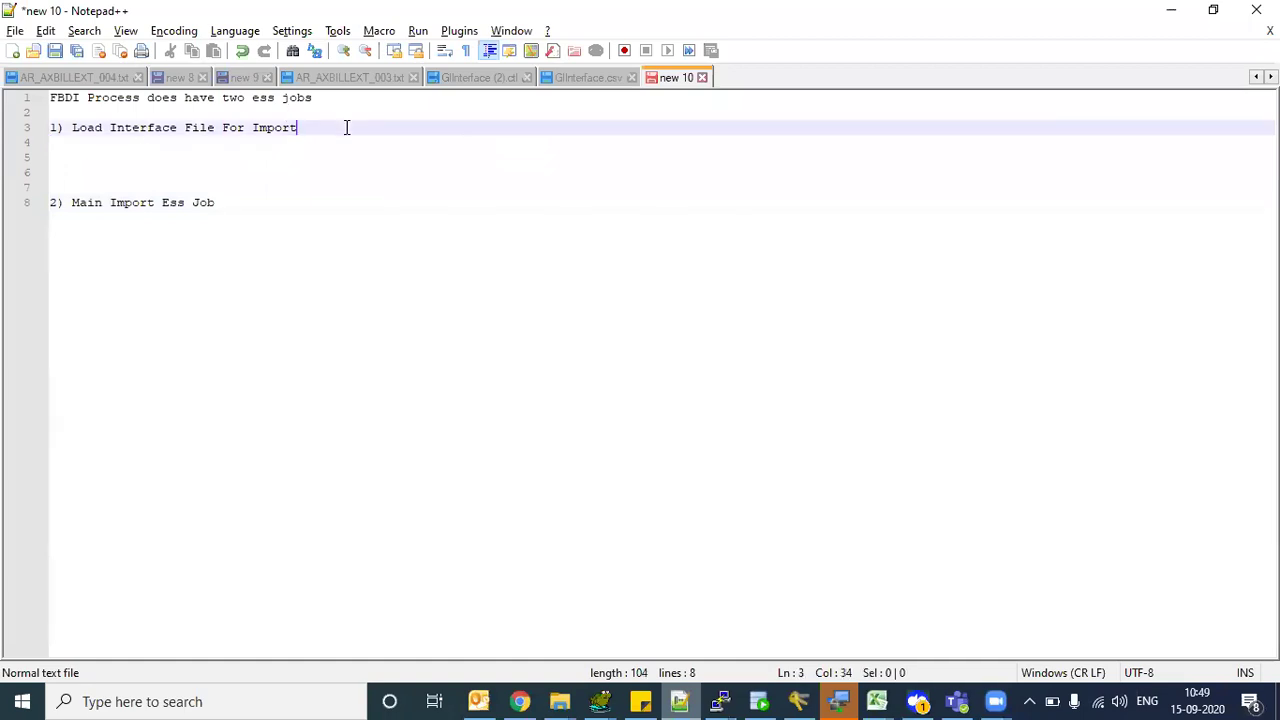
key(Return)
text(1))
key(BackSpace)
key(BackSpace)
click(346, 127)
text(--> ty)
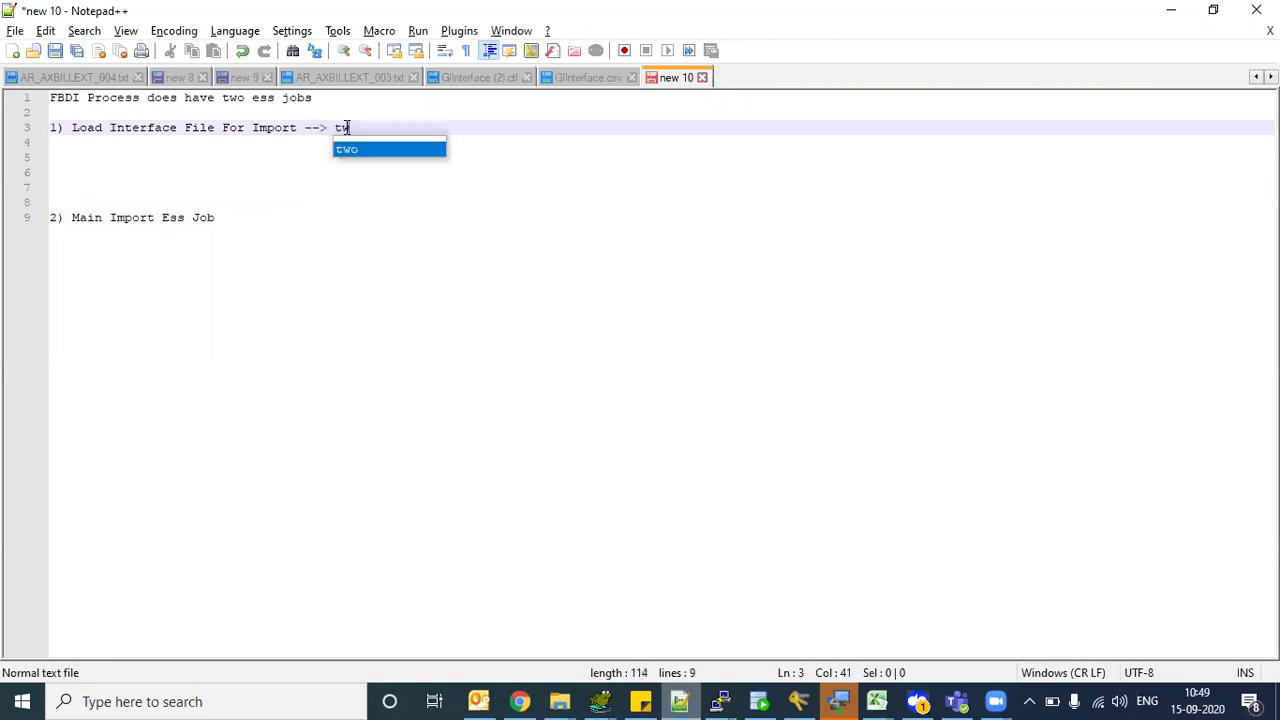
text(o paramters)
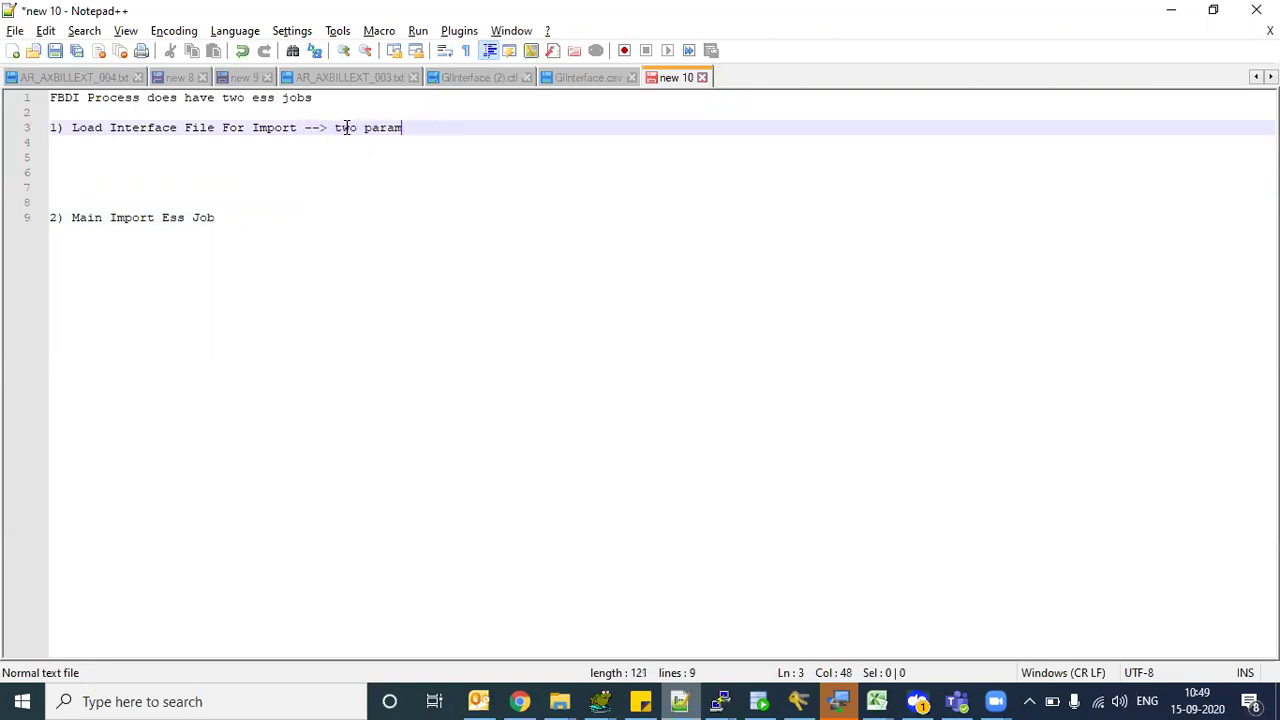
key(BackSpace)
key(BackSpace)
key(BackSpace)
key(BackSpace)
text(eters)
- Add the sub-item '1) Import Process --> target business entity (Import Journals)'
key(Down)
key(Return)
key(Tab)
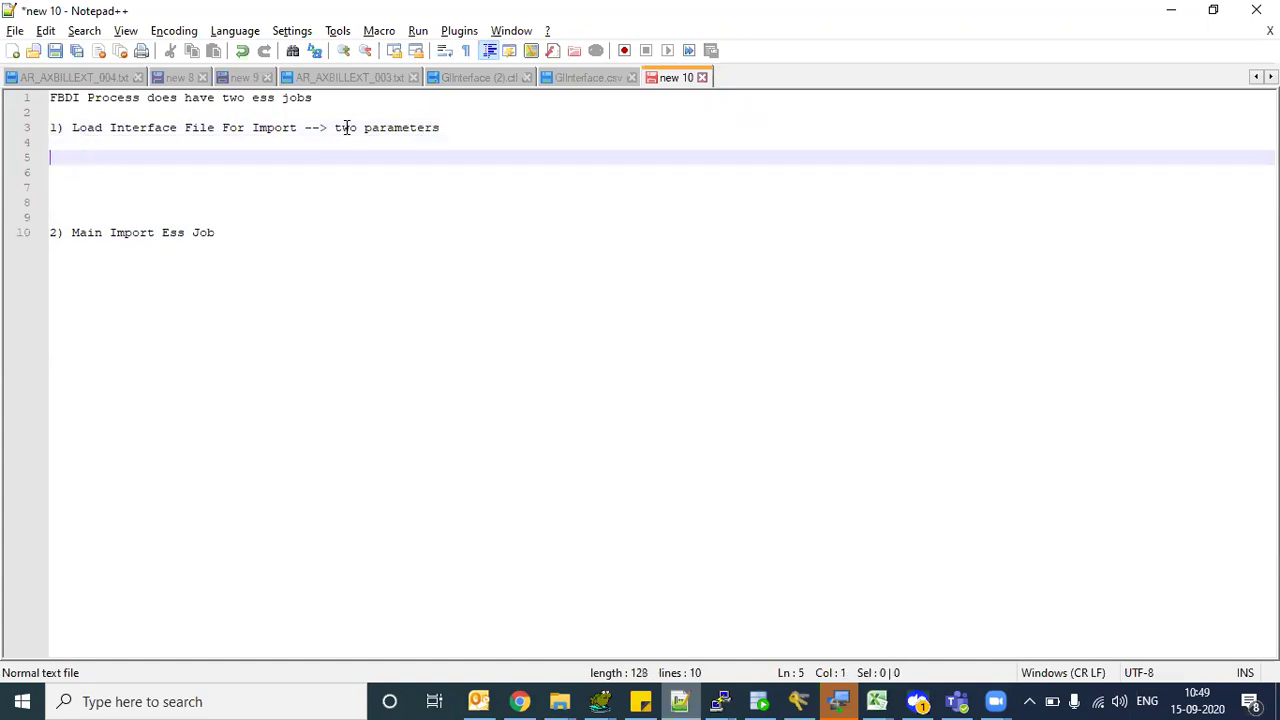
key(BackSpace)
key(BackSpace)
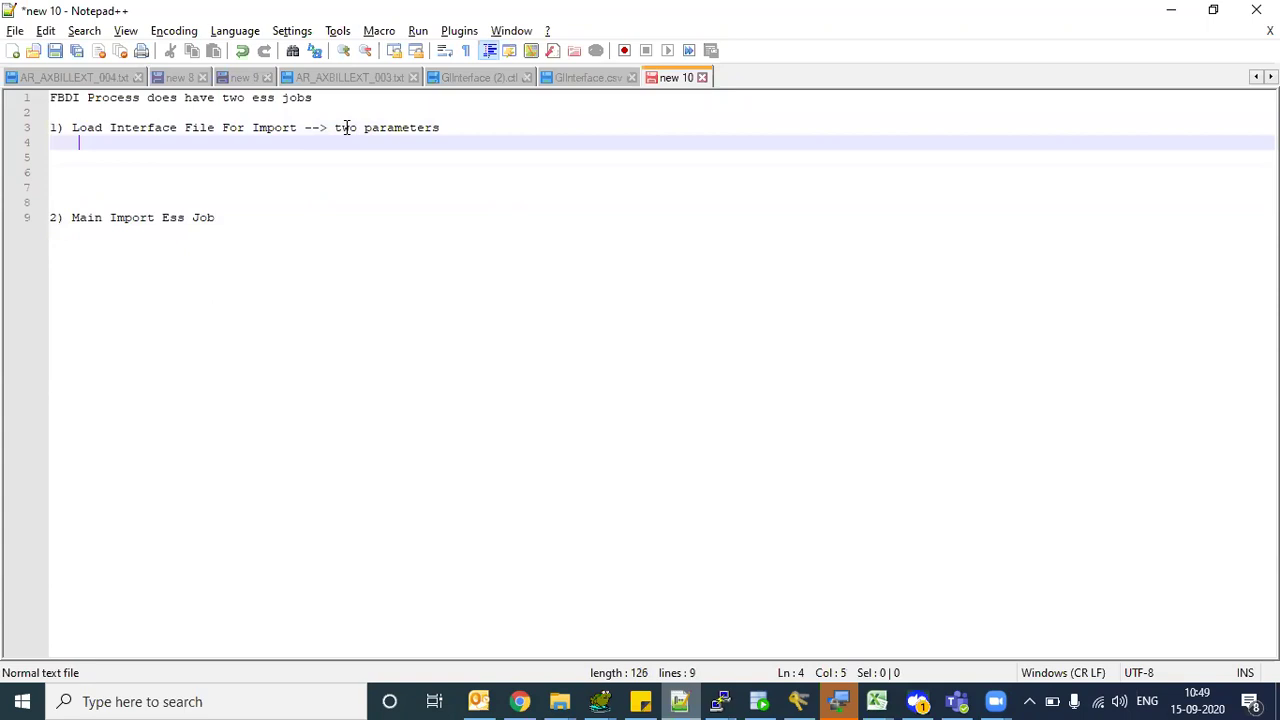
text(1) Import )
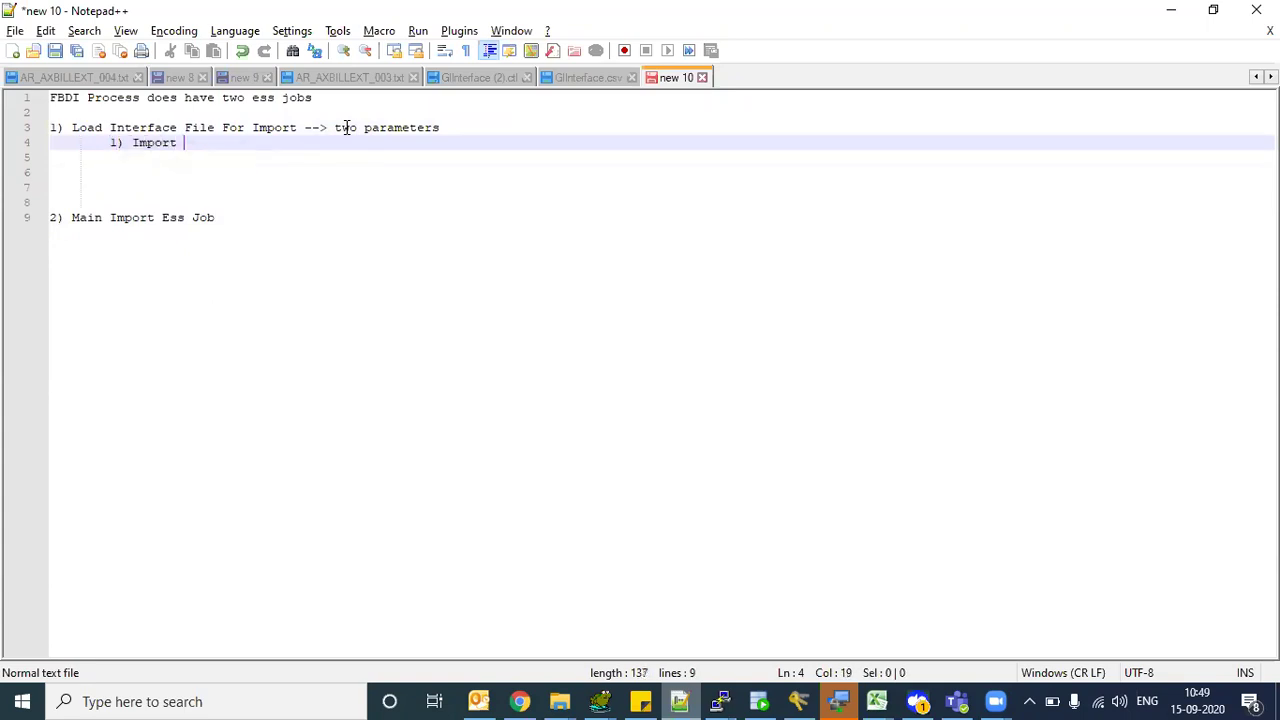
text(Process -)
text(-> target b)
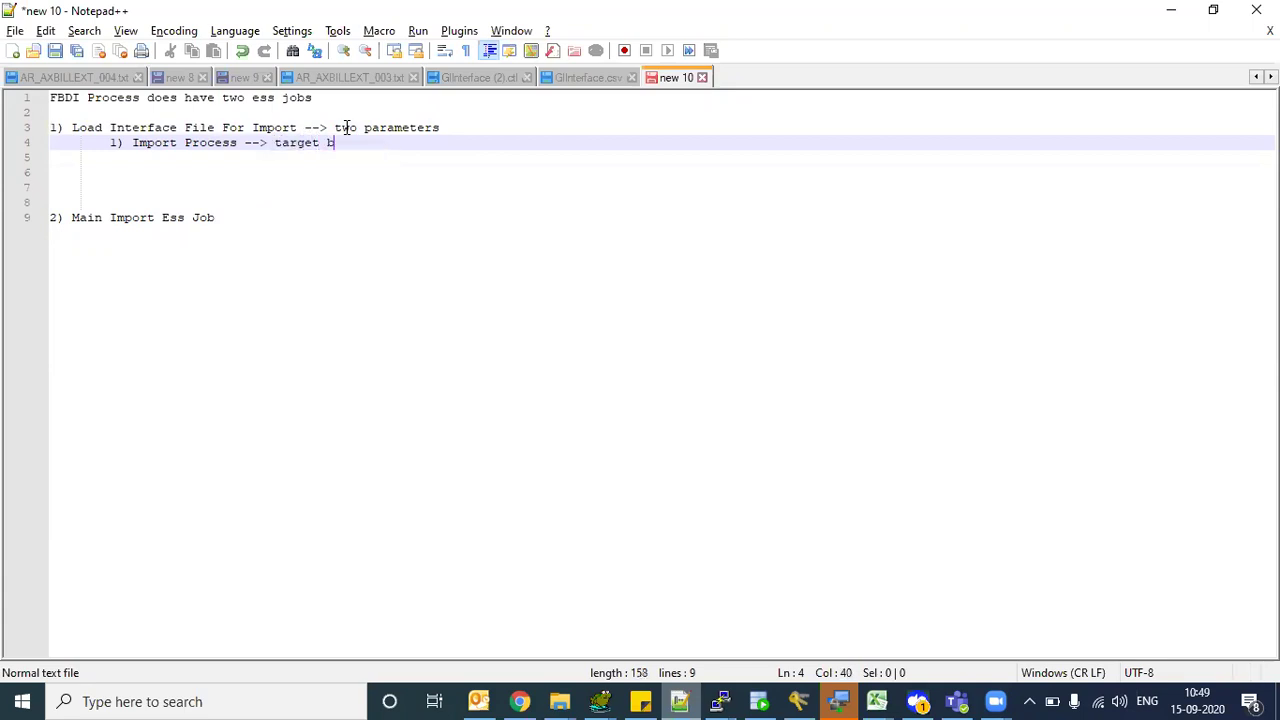
text(usiness entity ()Impor)
key(BackSpace)
key(BackSpace)
key(BackSpace)
text(port JO)
key(BackSpace)
text(ourn)
key(BackSpace)
key(BackSpace)
text(rnals)
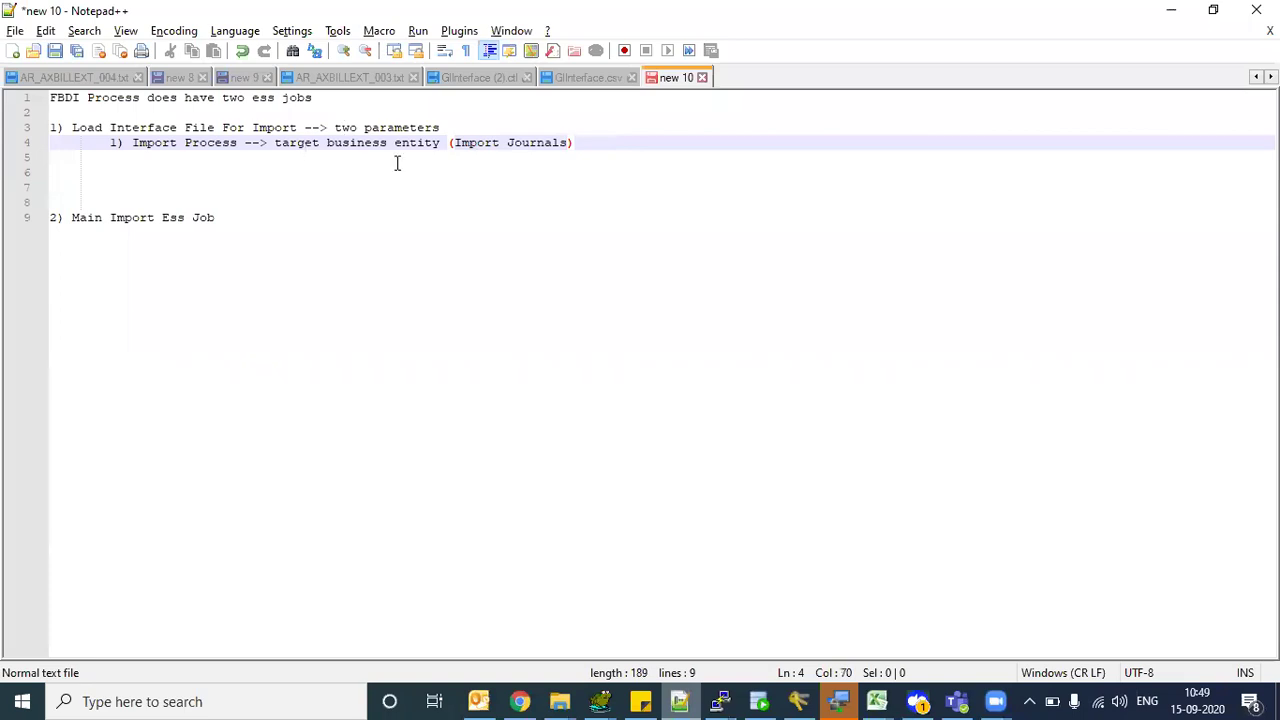
- Highlight 'target business entity' and 'Import Journals' on the new sub-item line
drag(468, 142, 545, 145)
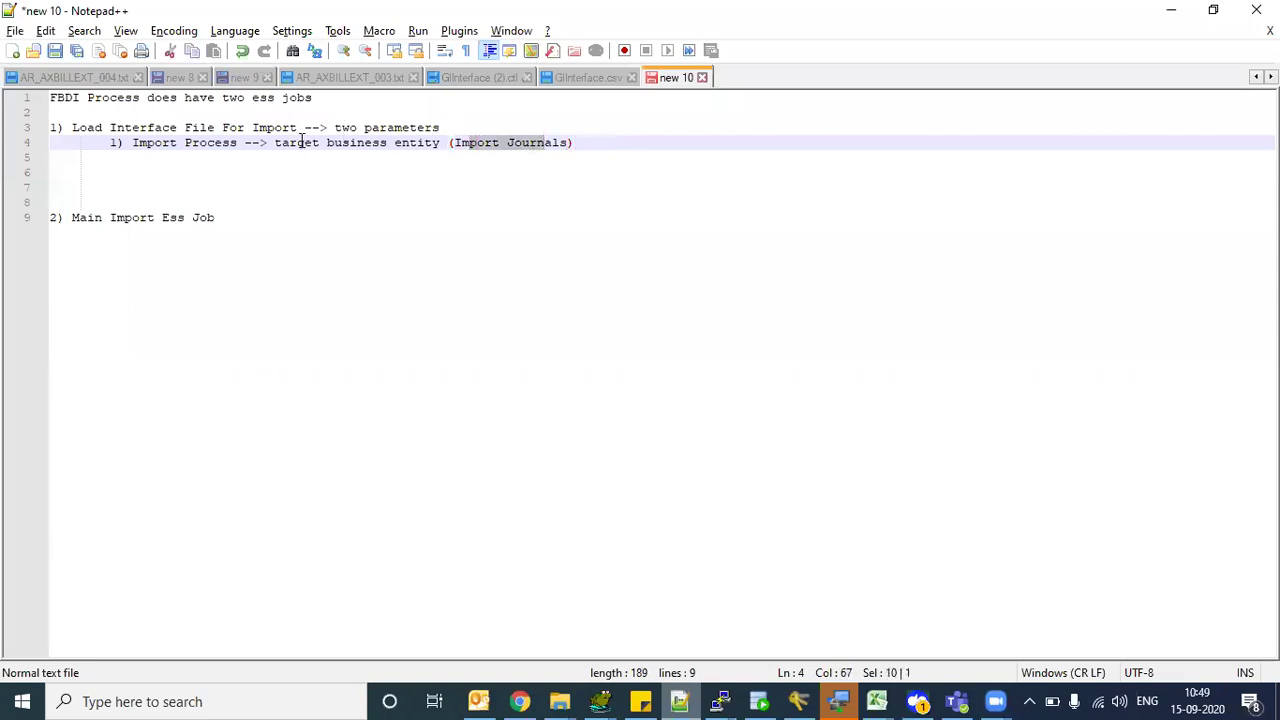
drag(281, 143, 551, 145)
drag(297, 143, 543, 142)
click(551, 170)
drag(454, 142, 574, 148)
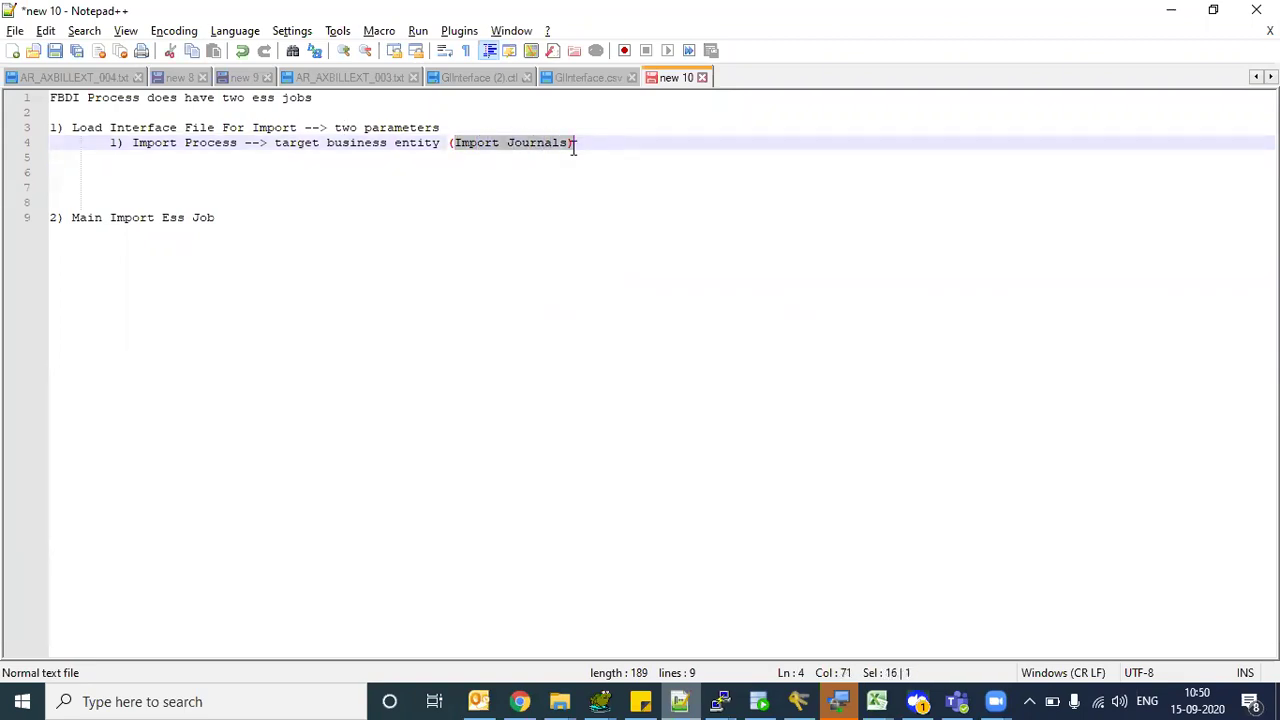
- In the Oracle Journal Import docs, highlight the Scheduled process 'Import Journals' entry
click(522, 700)
drag(494, 258, 560, 259)
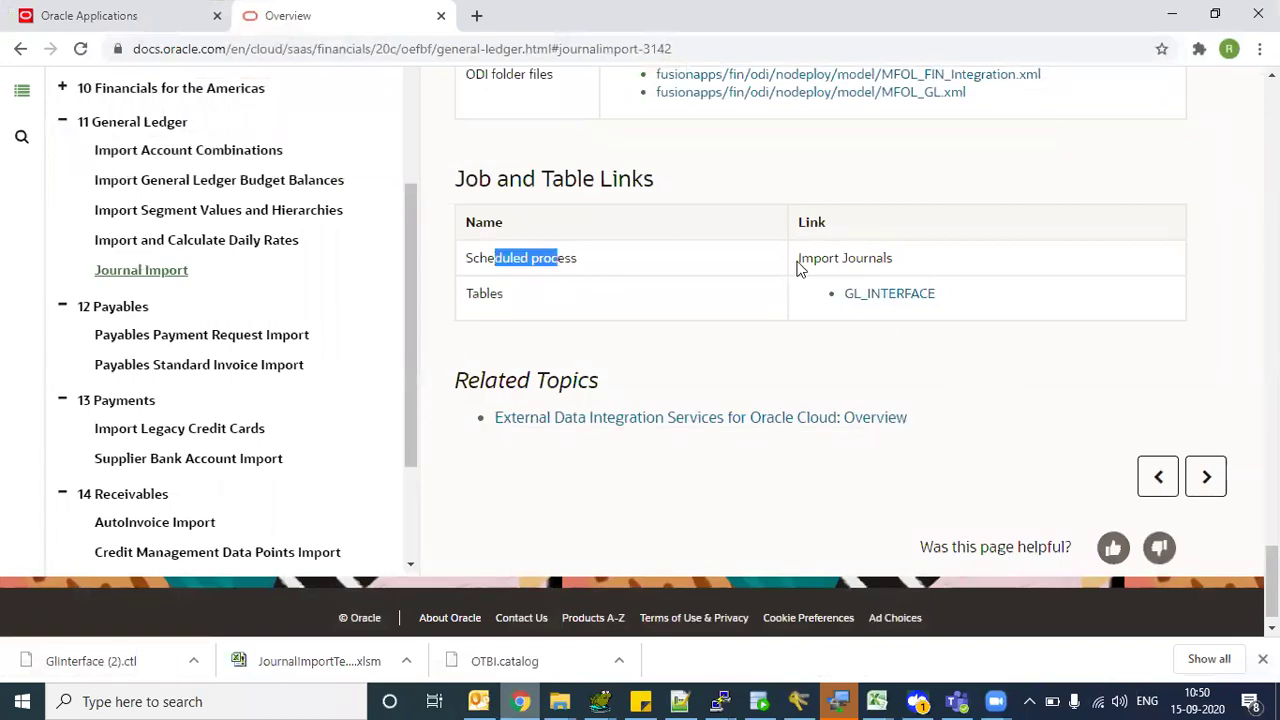
click(800, 260)
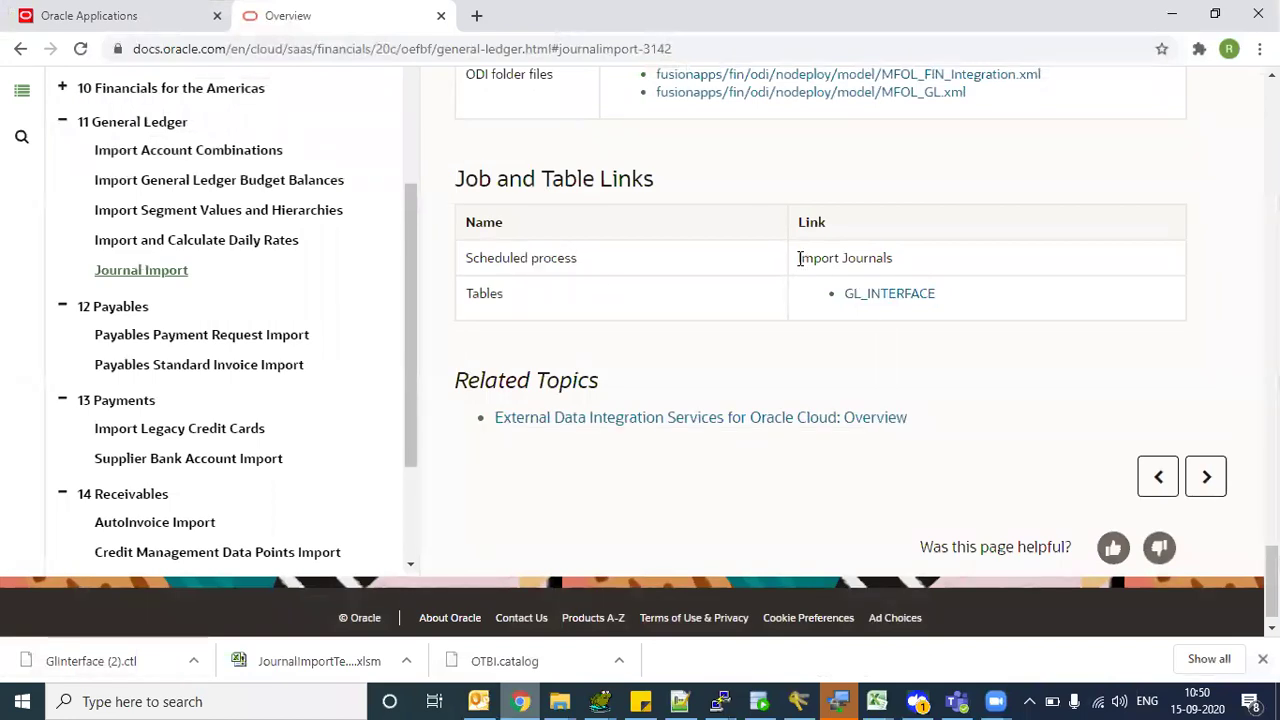
drag(800, 259, 828, 261)
drag(903, 260, 791, 255)
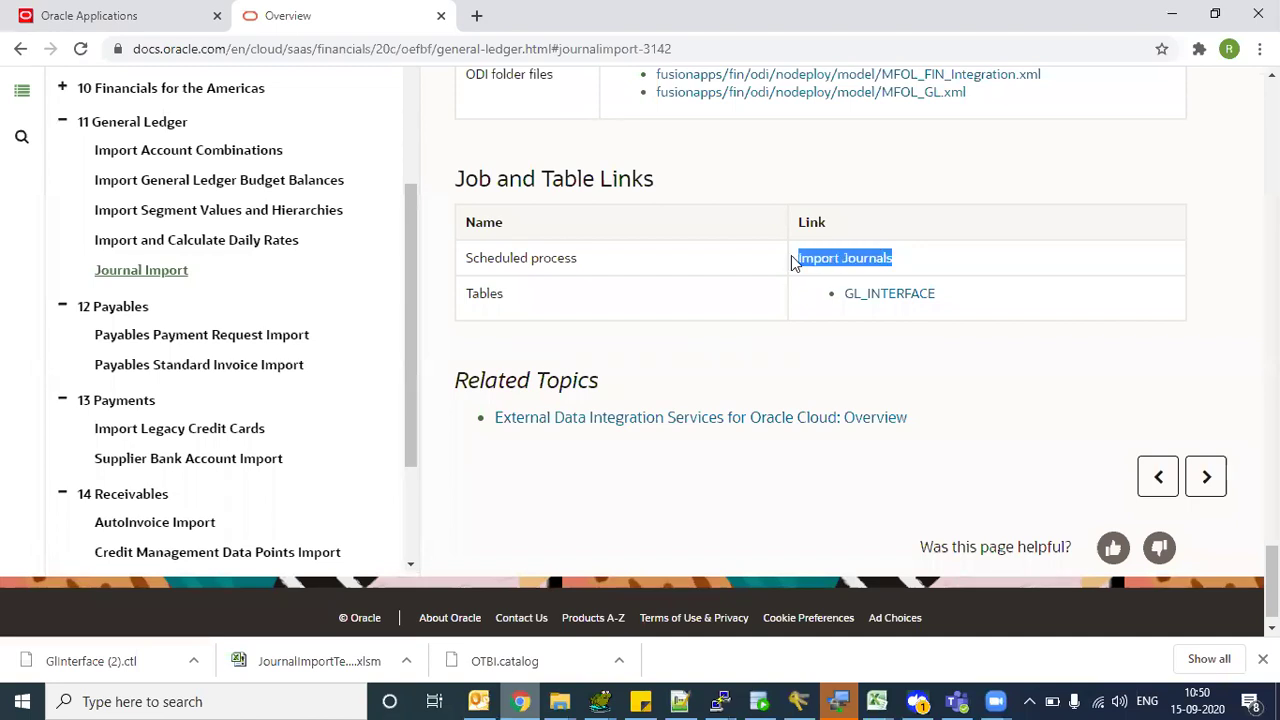
drag(500, 257, 566, 258)
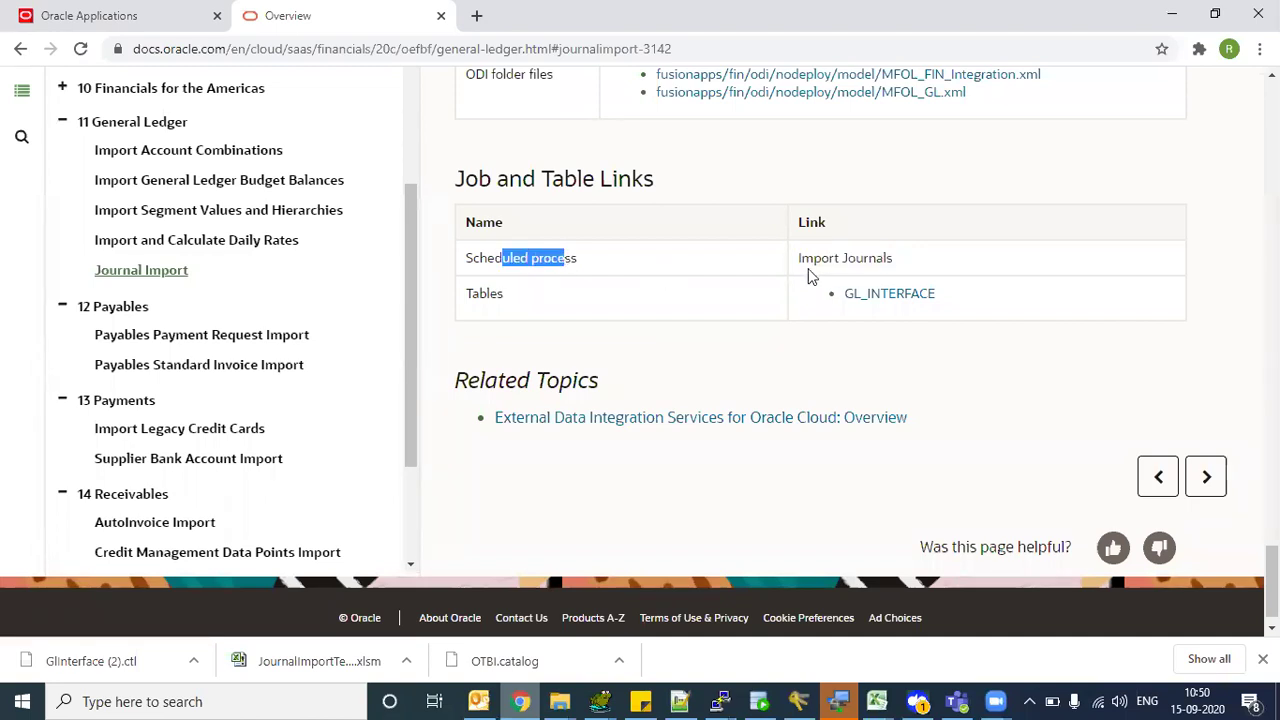
drag(813, 259, 866, 259)
key(alt+Tab)
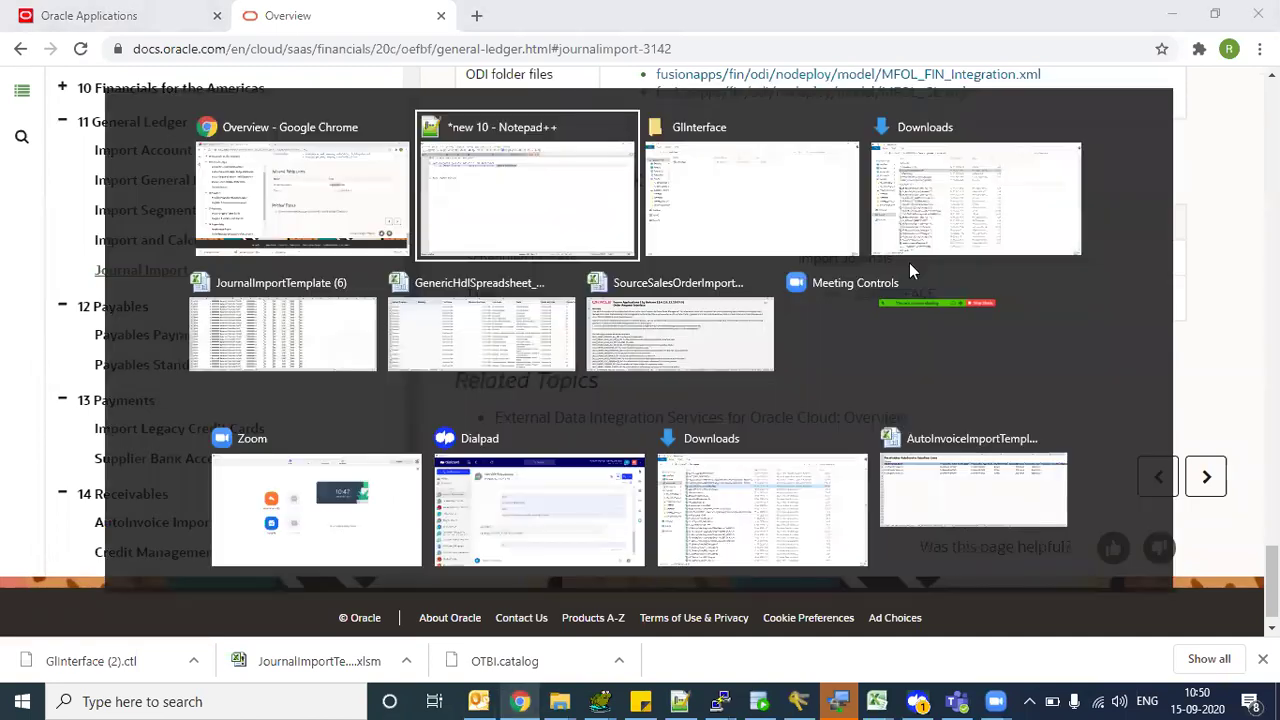
- Add the second parameter '2) data file --> zip file' under Load Interface File For Import
click(509, 158)
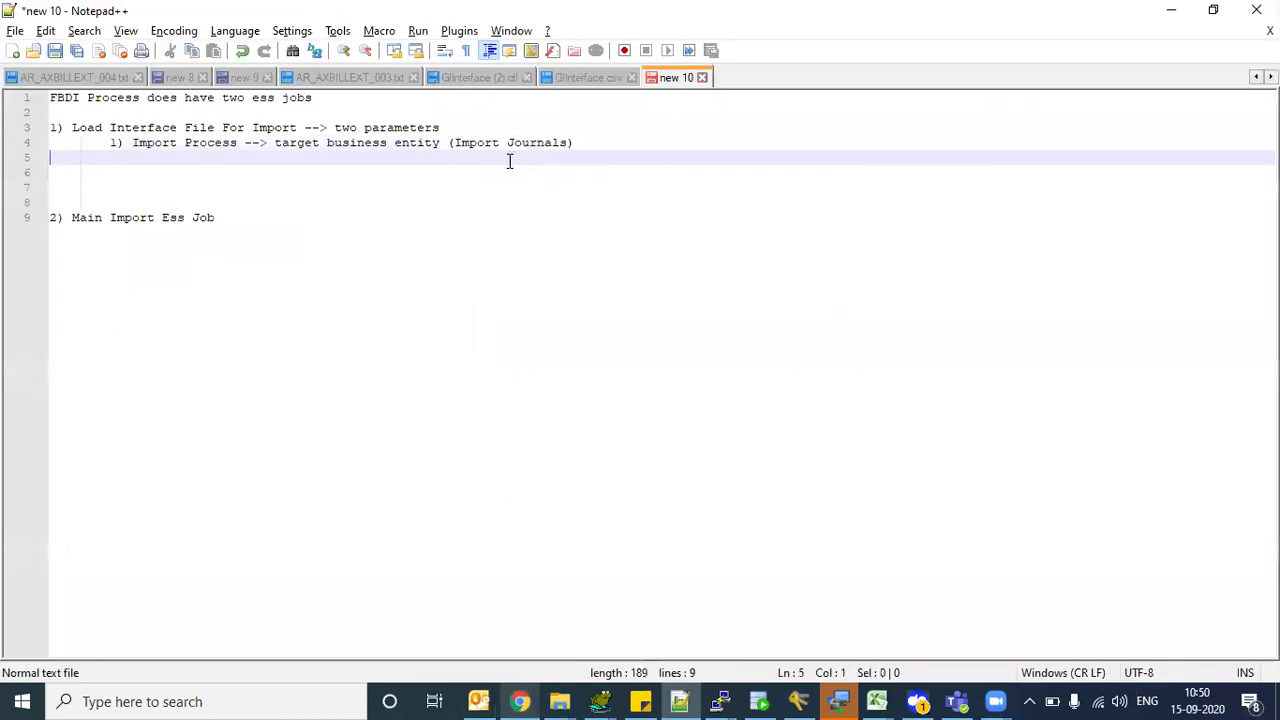
click(262, 212)
click(614, 140)
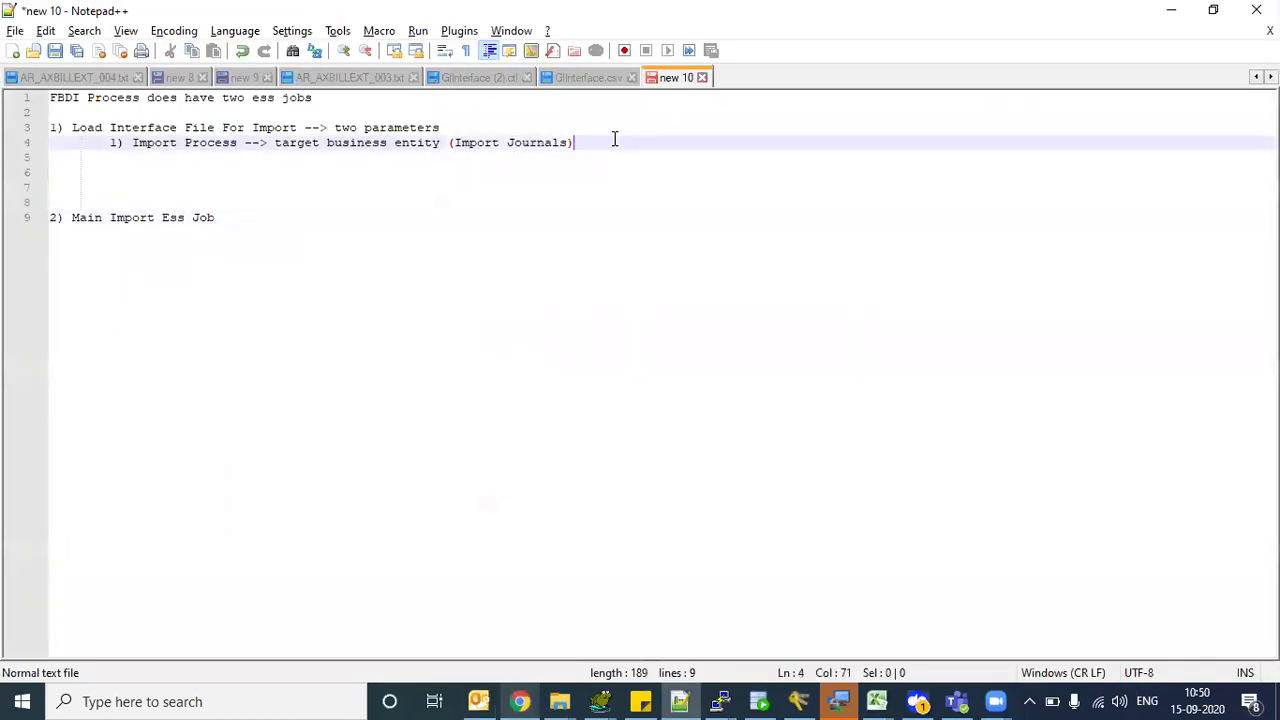
key(Return)
text(2))
key(BackSpace)
text() data )
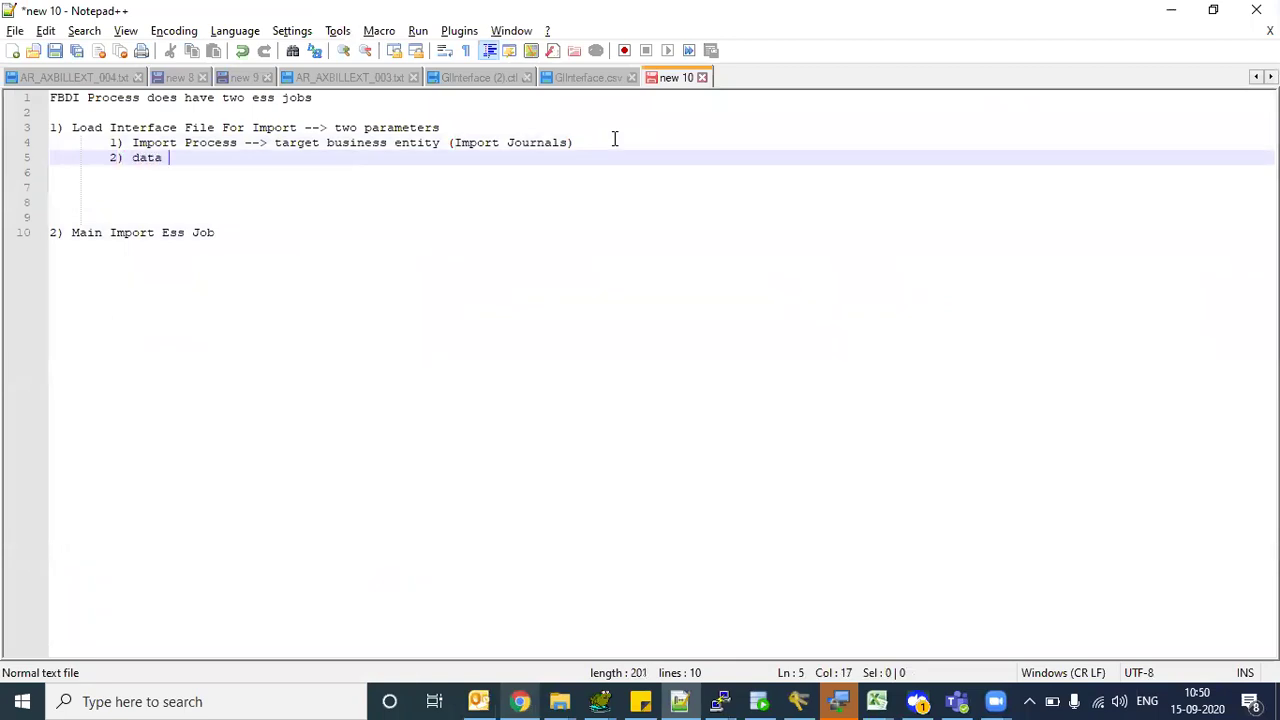
text(file --> zip file)
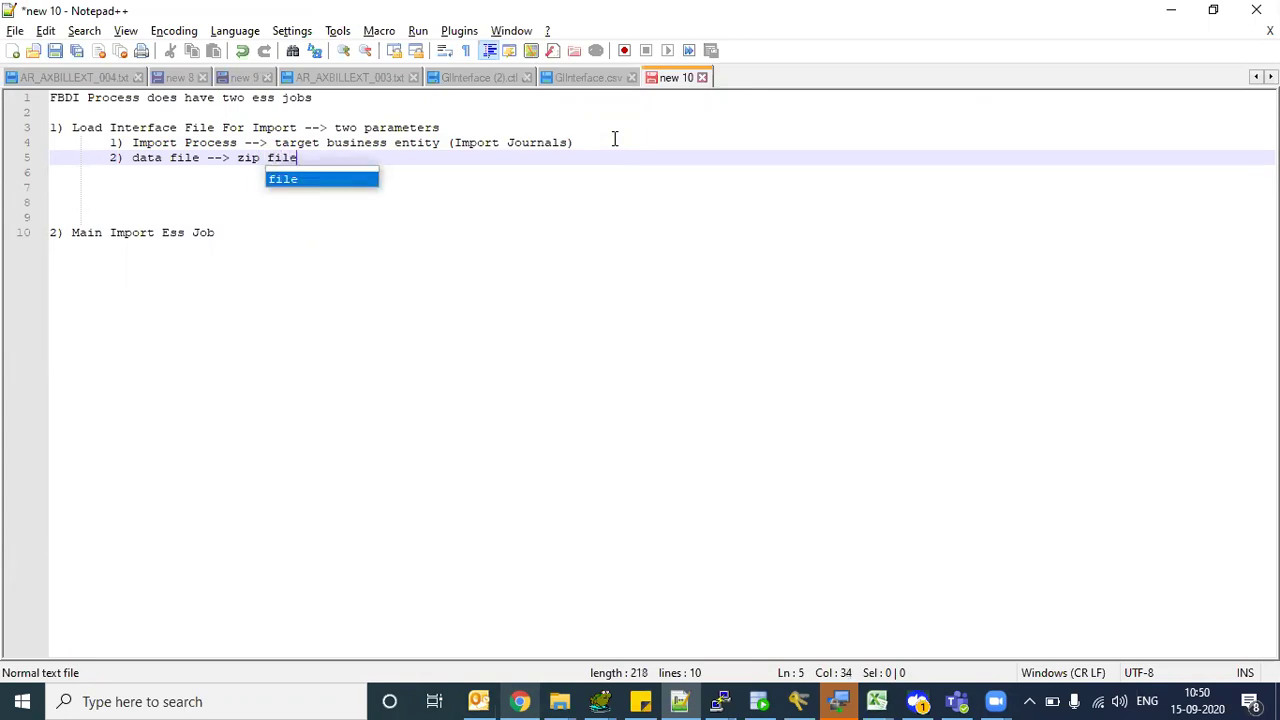
- Highlight the Load Interface File line, its two parameters and the Import Journals target entity
click(84, 127)
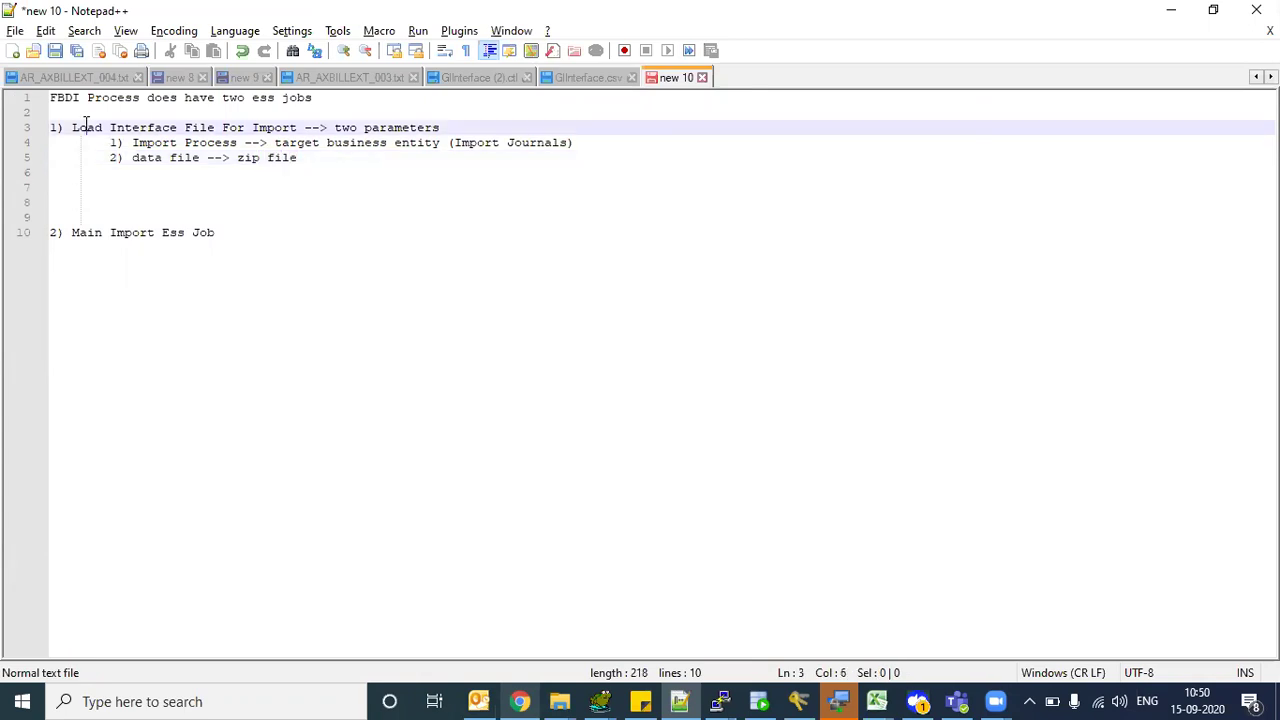
drag(102, 127, 267, 128)
drag(320, 165, 145, 150)
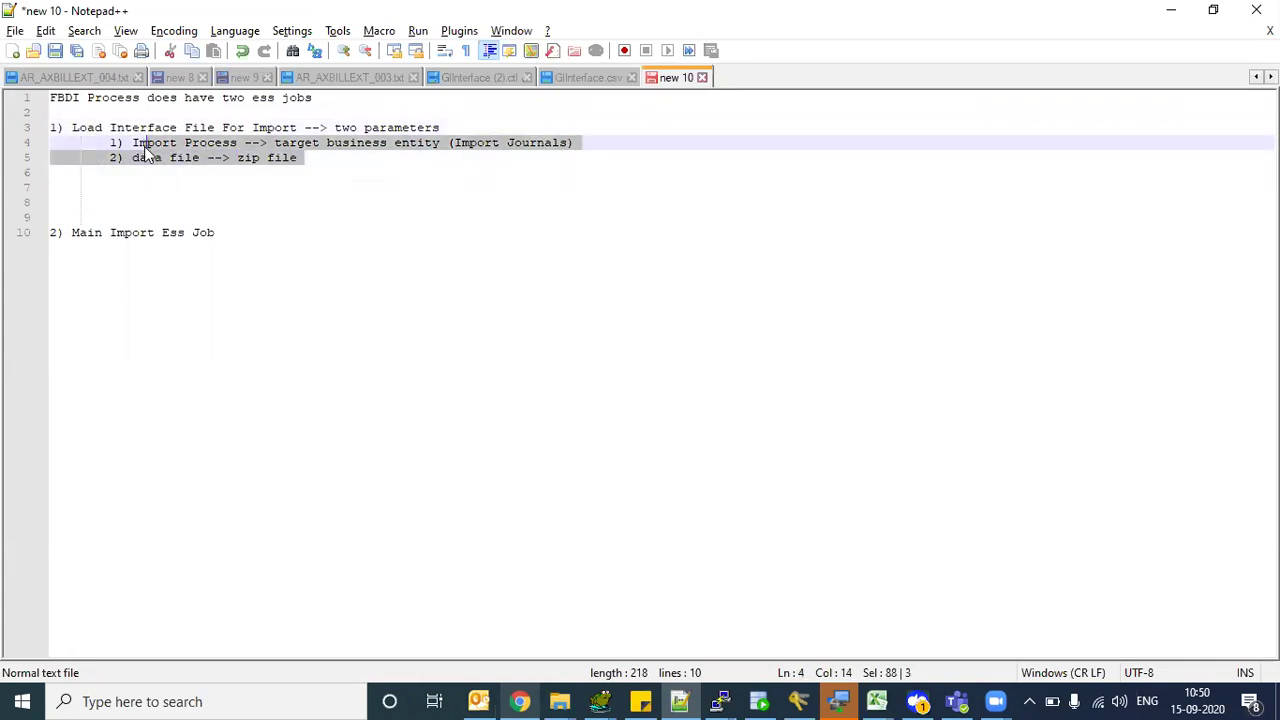
click(465, 146)
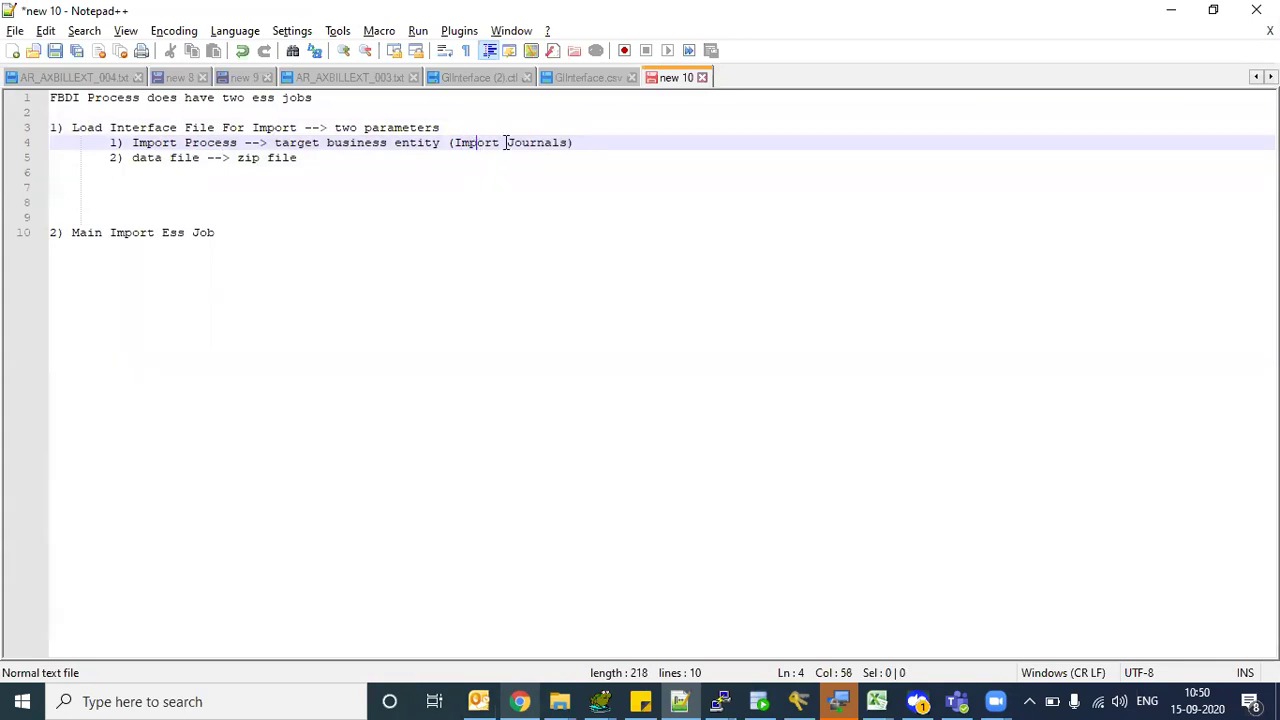
shift+click(541, 143)
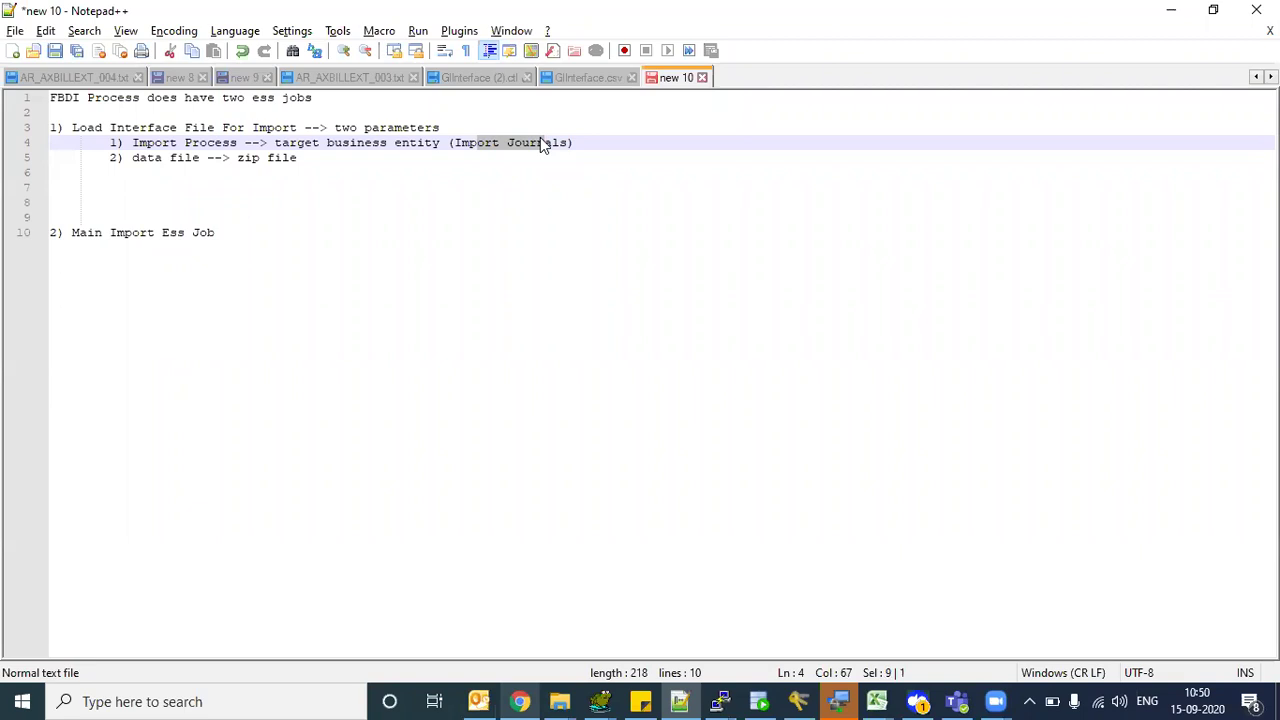
drag(177, 128, 205, 148)
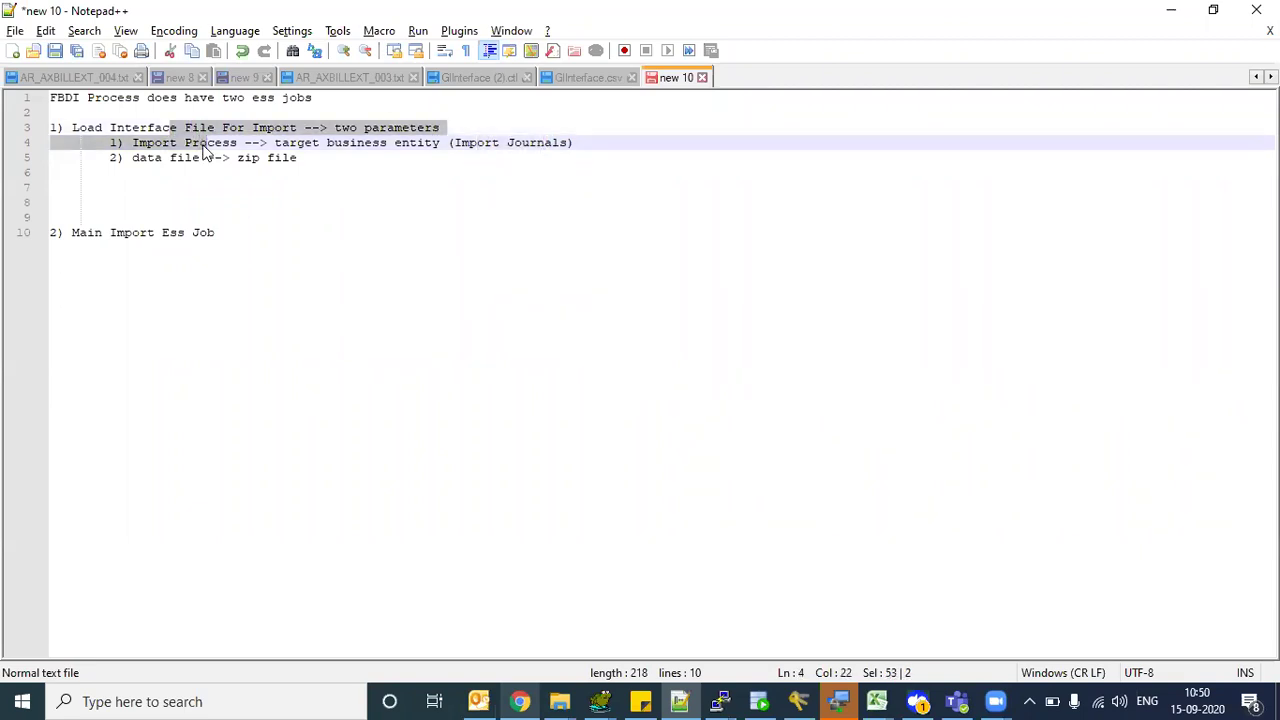
drag(471, 143, 521, 146)
click(440, 177)
drag(288, 143, 407, 143)
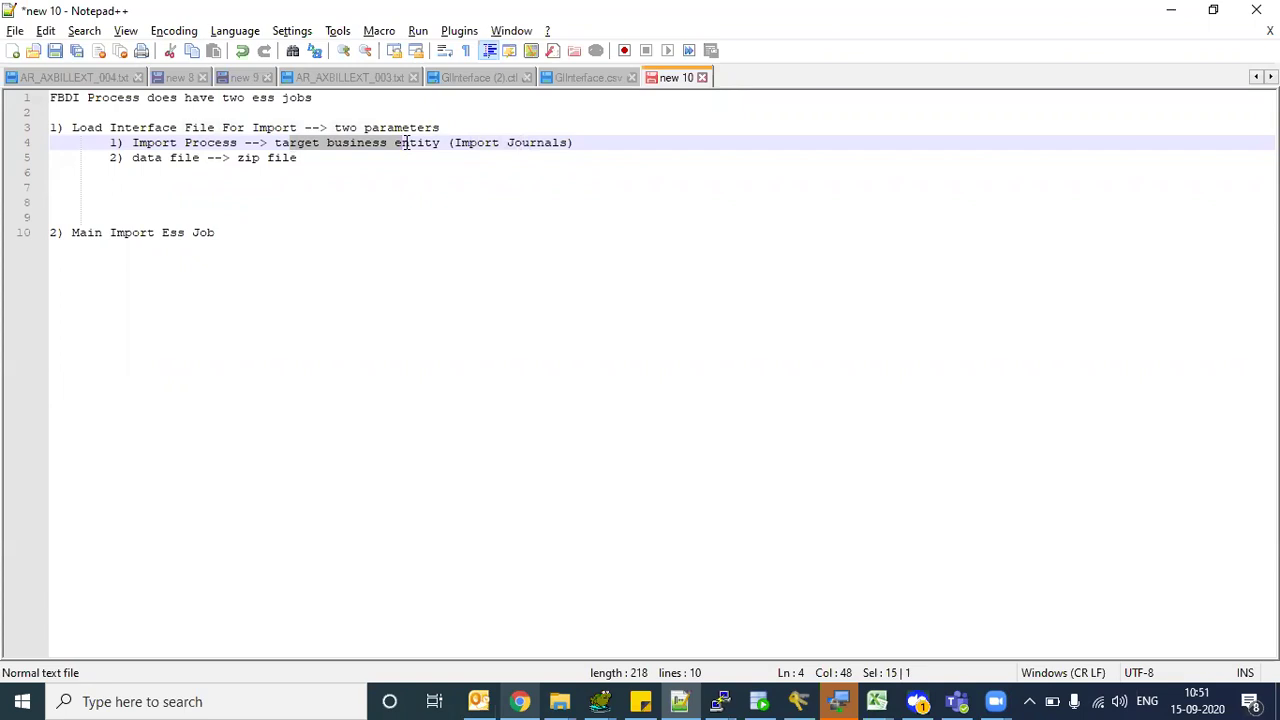
- Highlight the Load Interface File section and its 'target business entity' wording
click(174, 128)
drag(185, 142, 197, 157)
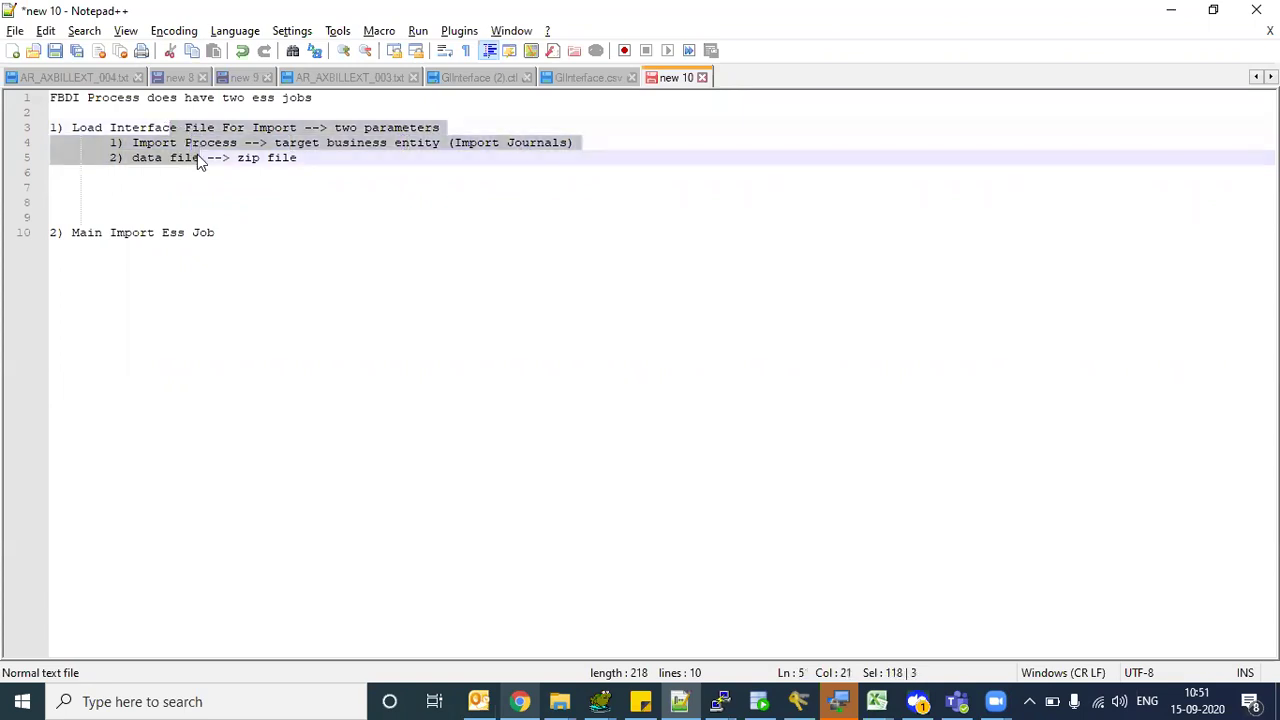
click(198, 157)
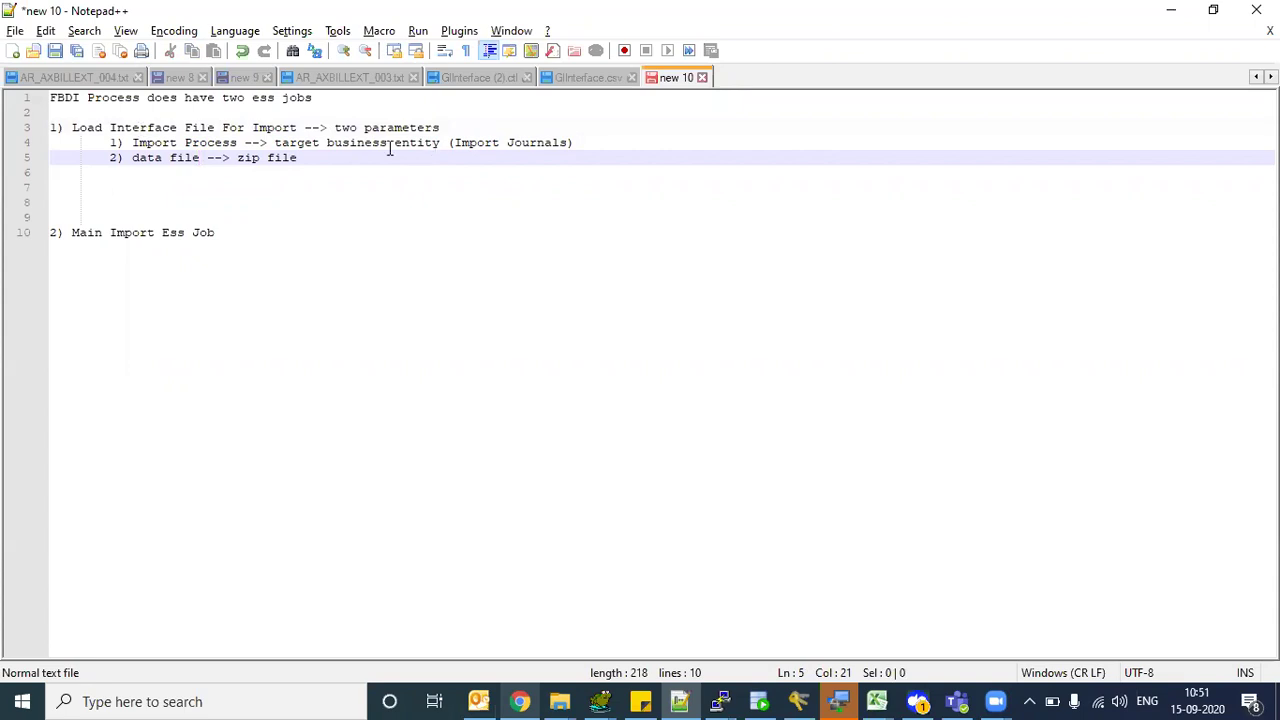
drag(288, 147, 397, 145)
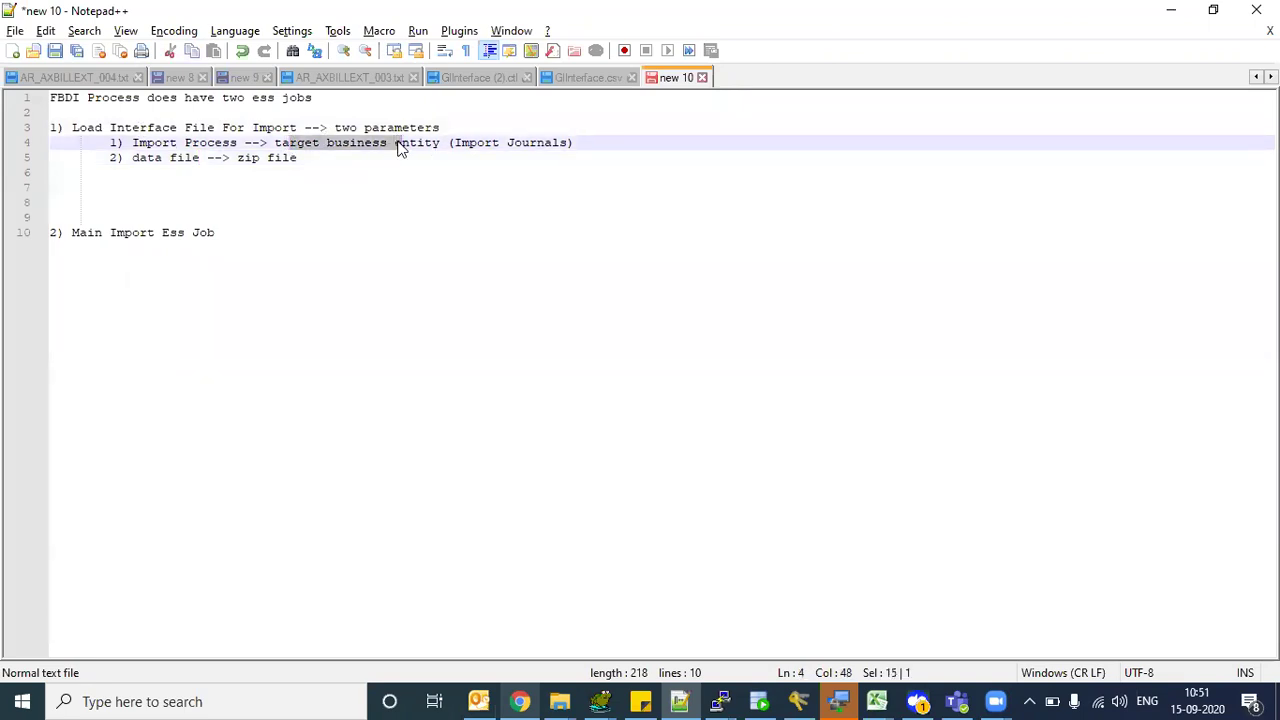
click(408, 156)
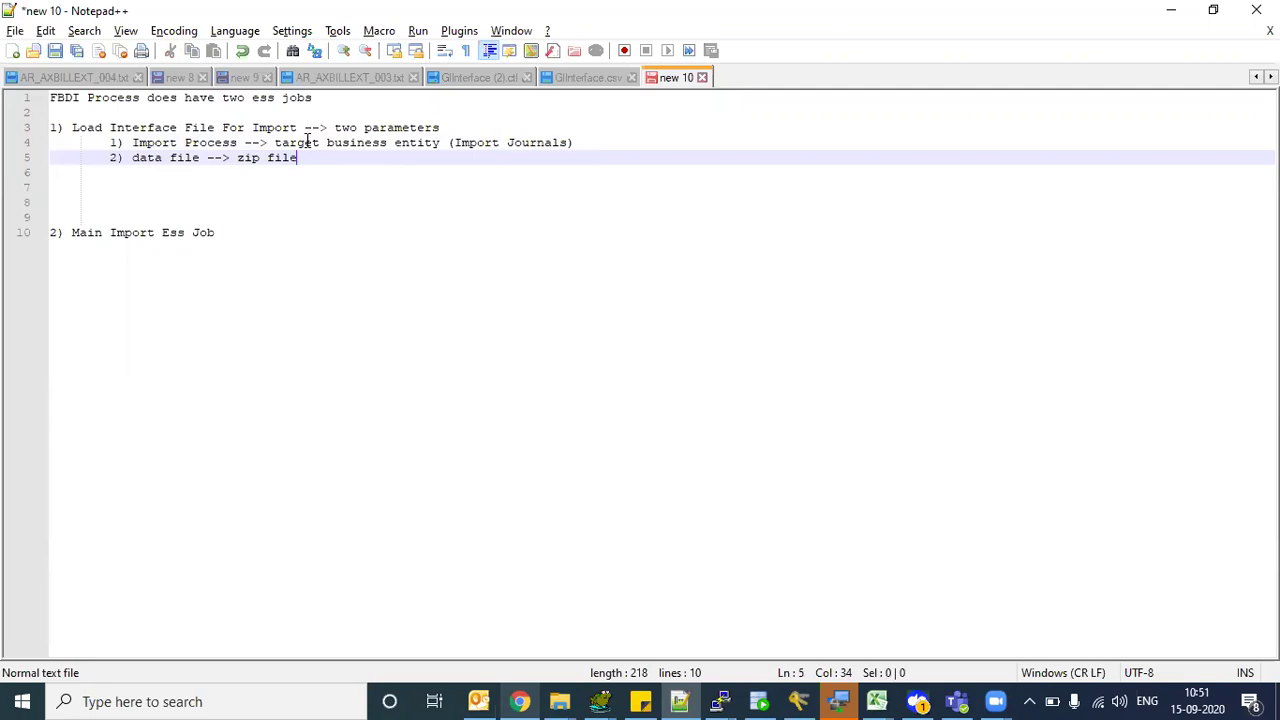
drag(305, 143, 401, 146)
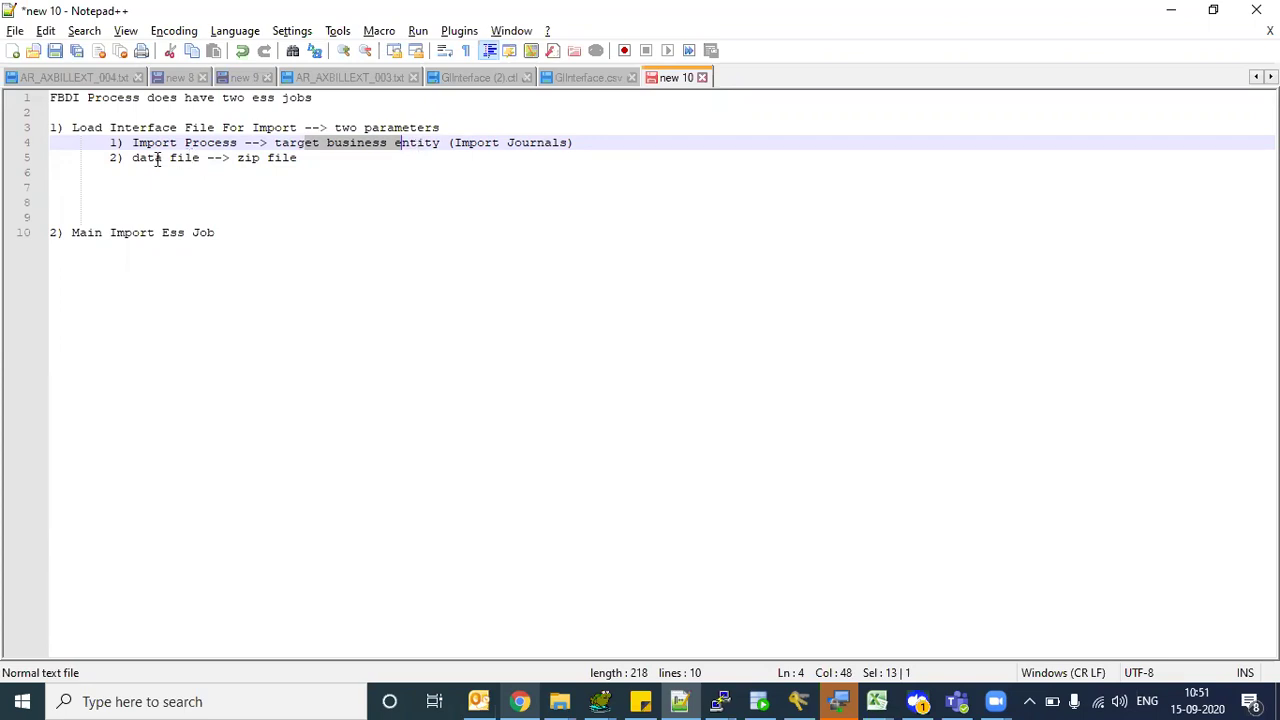
click(95, 128)
drag(127, 128, 251, 128)
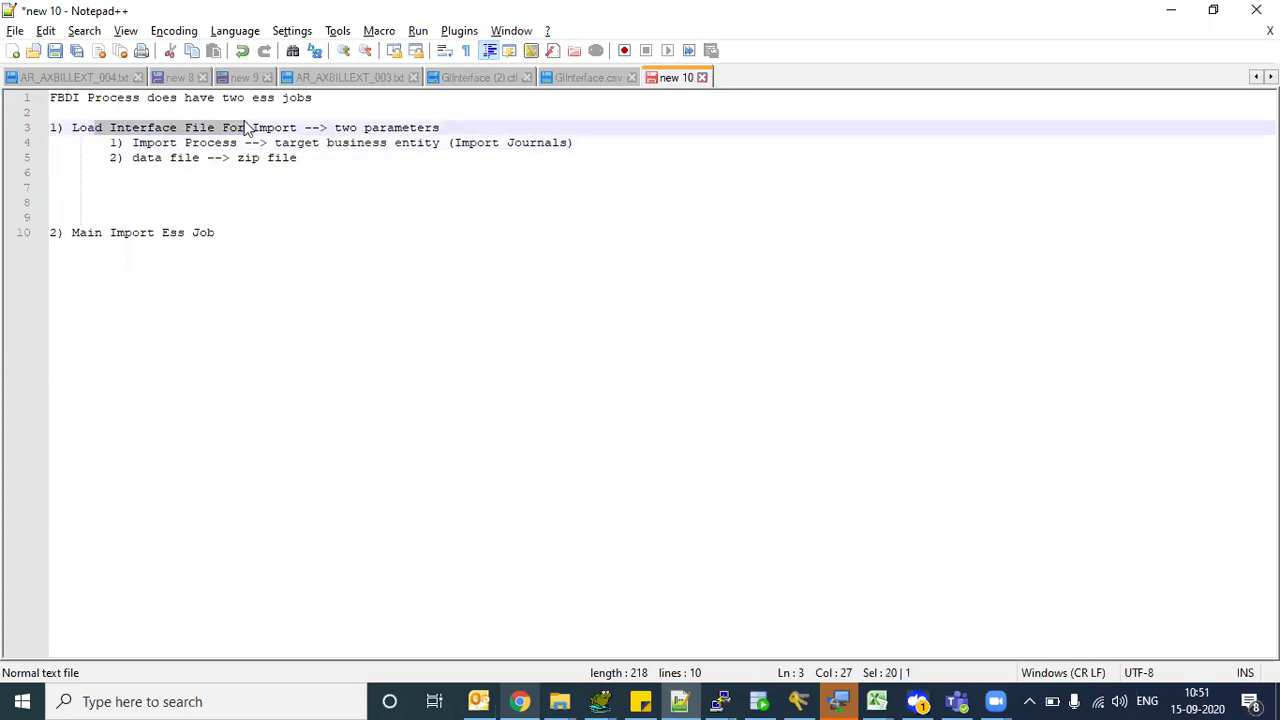
drag(316, 170, 44, 128)
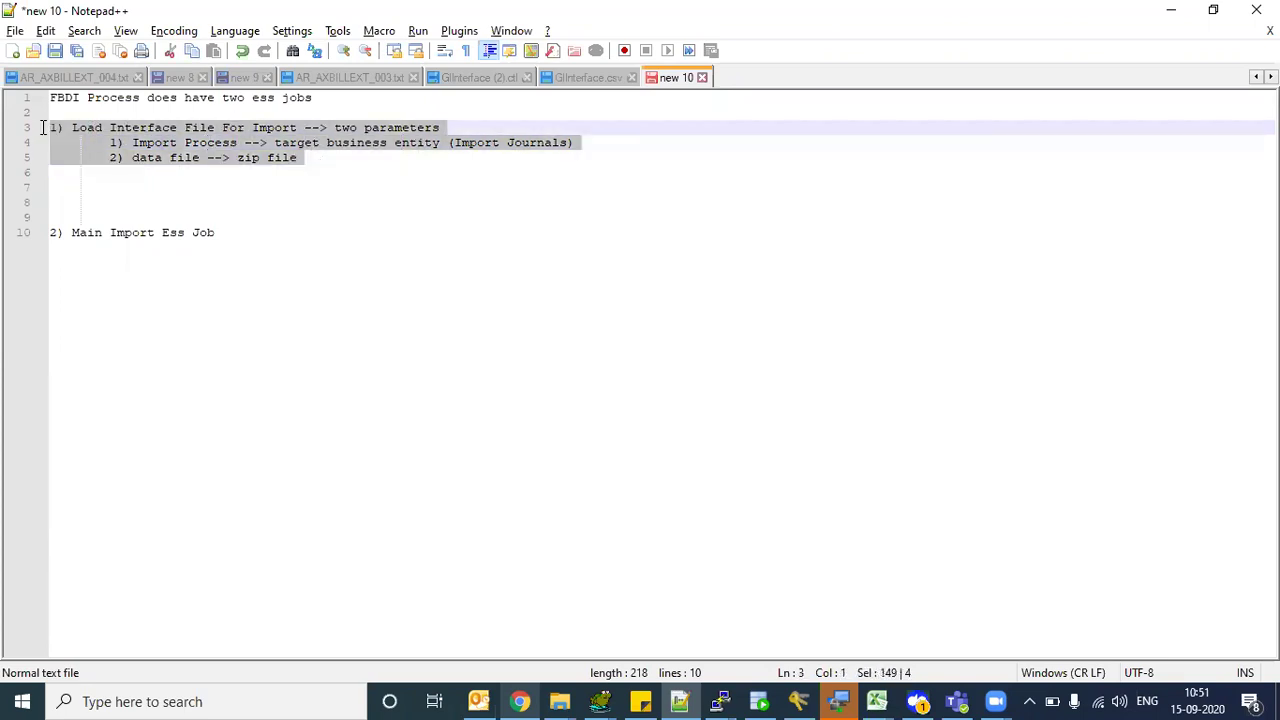
click(110, 143)
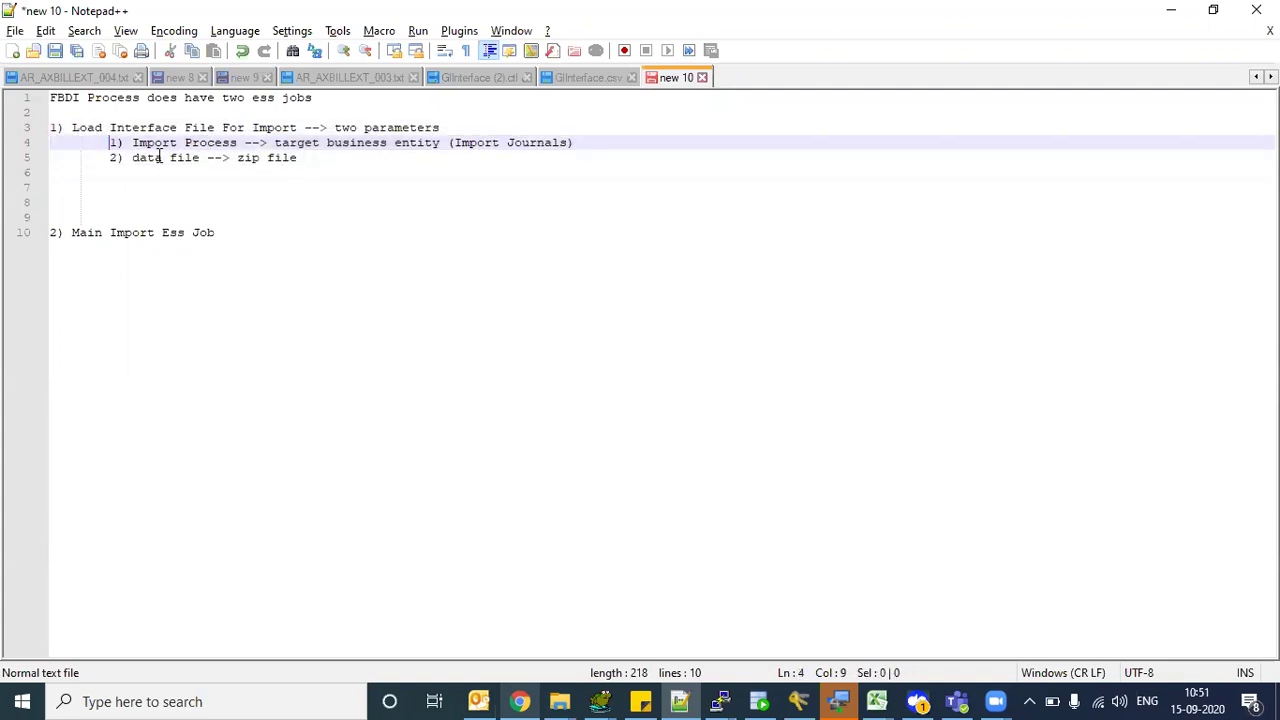
- Start an indented '1)' sub-item under Main Import Ess Job
drag(72, 233, 223, 234)
click(241, 232)
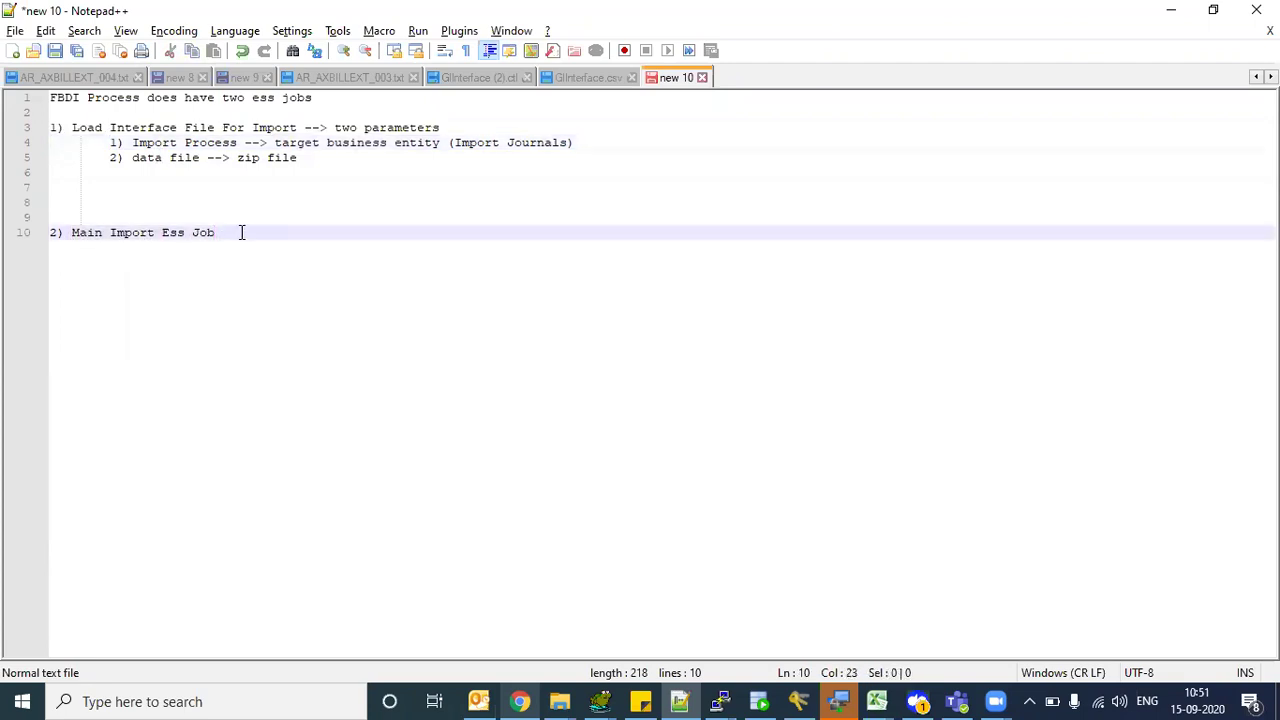
key(Return)
key(Tab)
text(1))
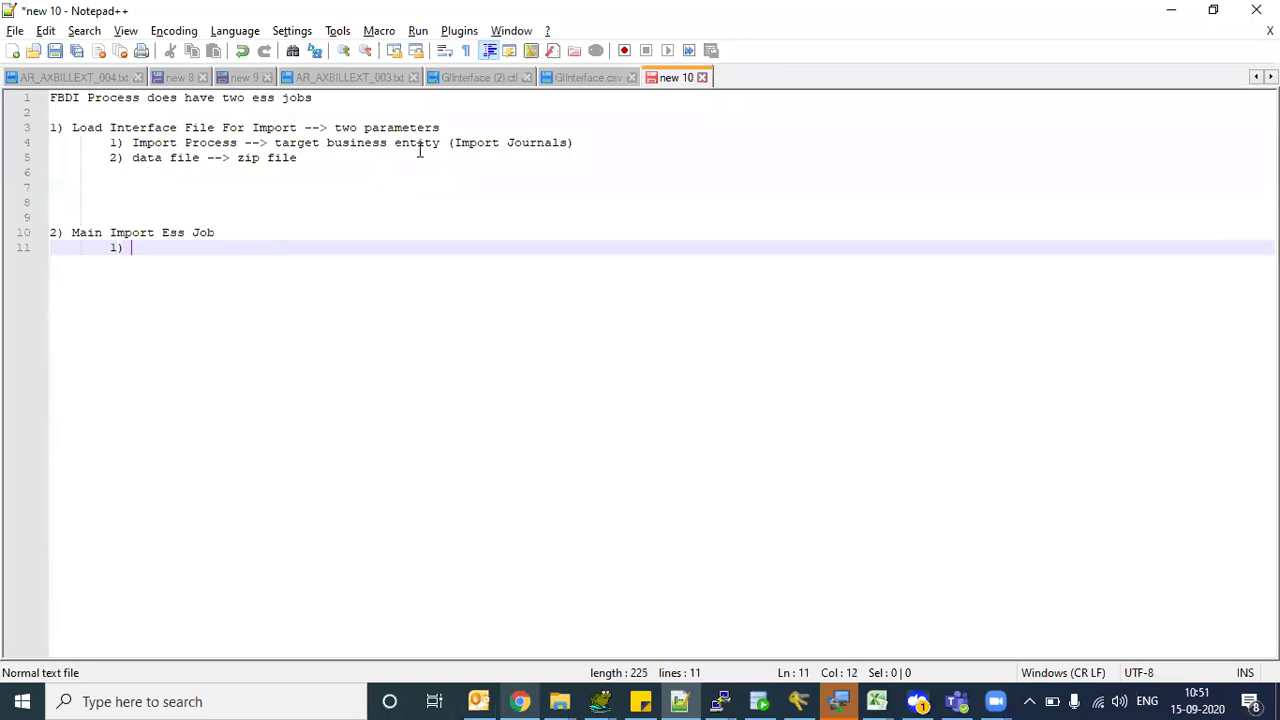
- Enter 'Import Journals' as the first Main Import Ess Job sub-item
drag(454, 143, 568, 143)
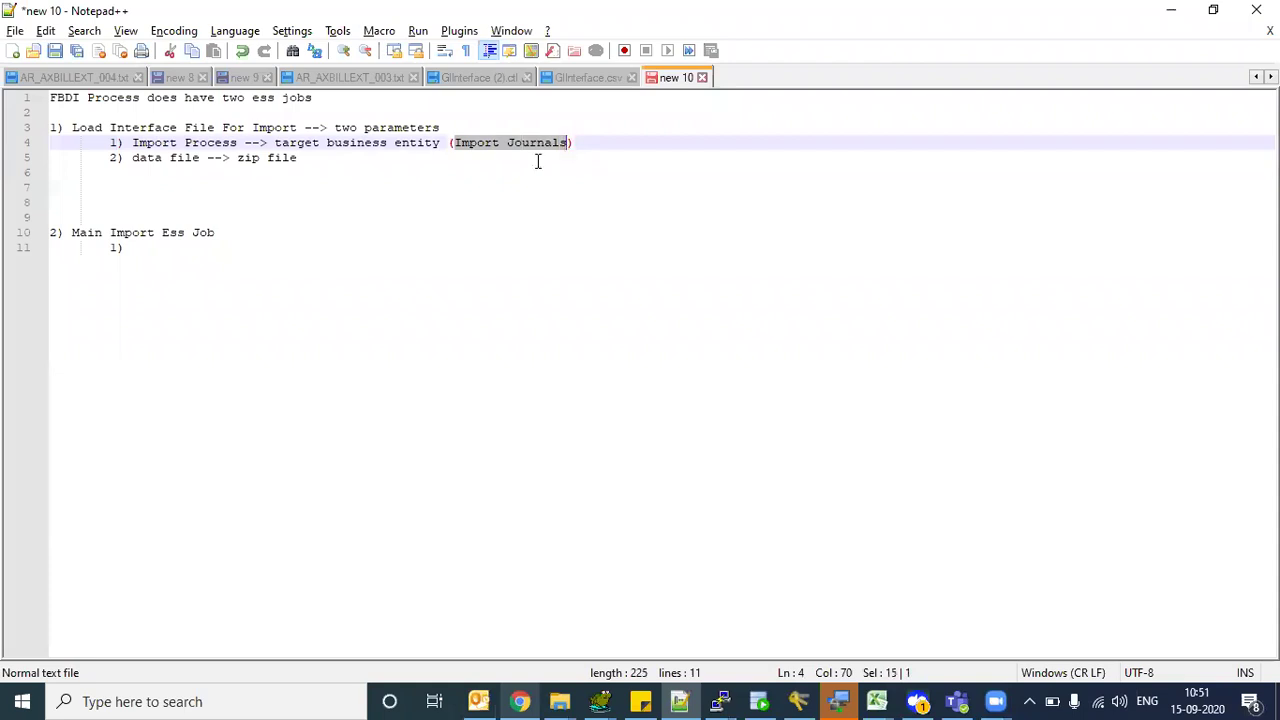
drag(161, 147, 245, 148)
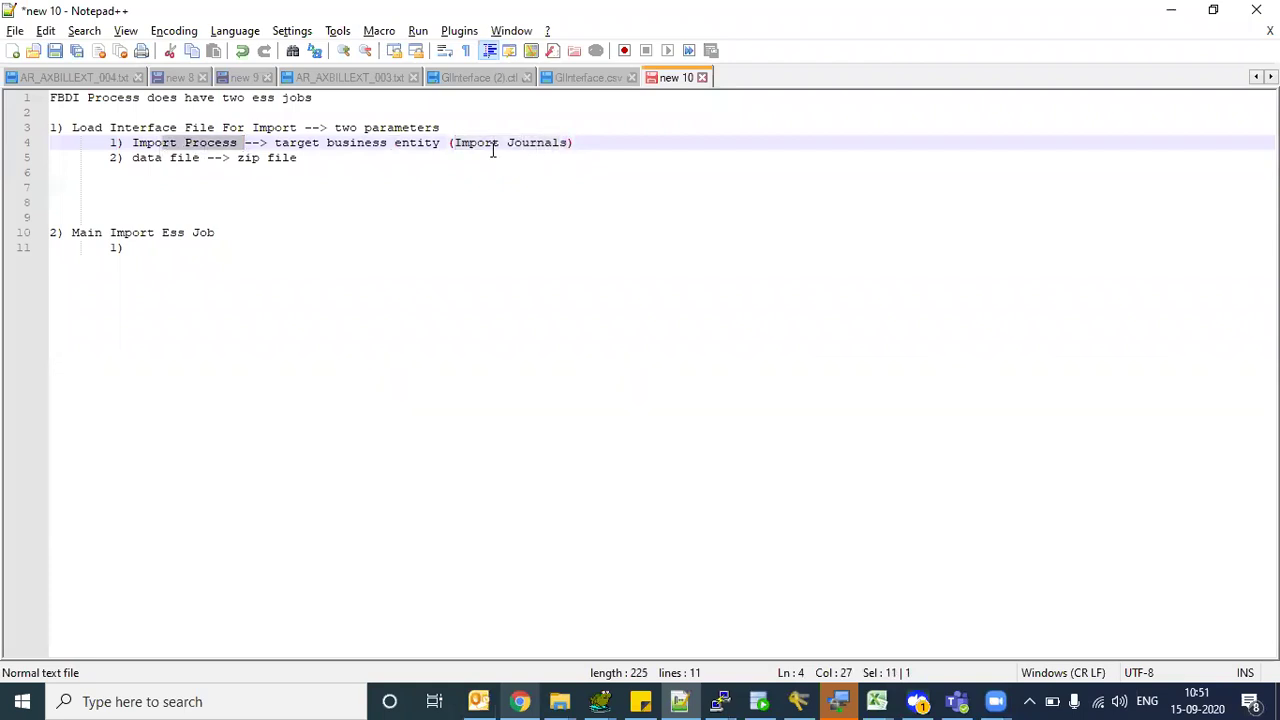
drag(468, 143, 536, 148)
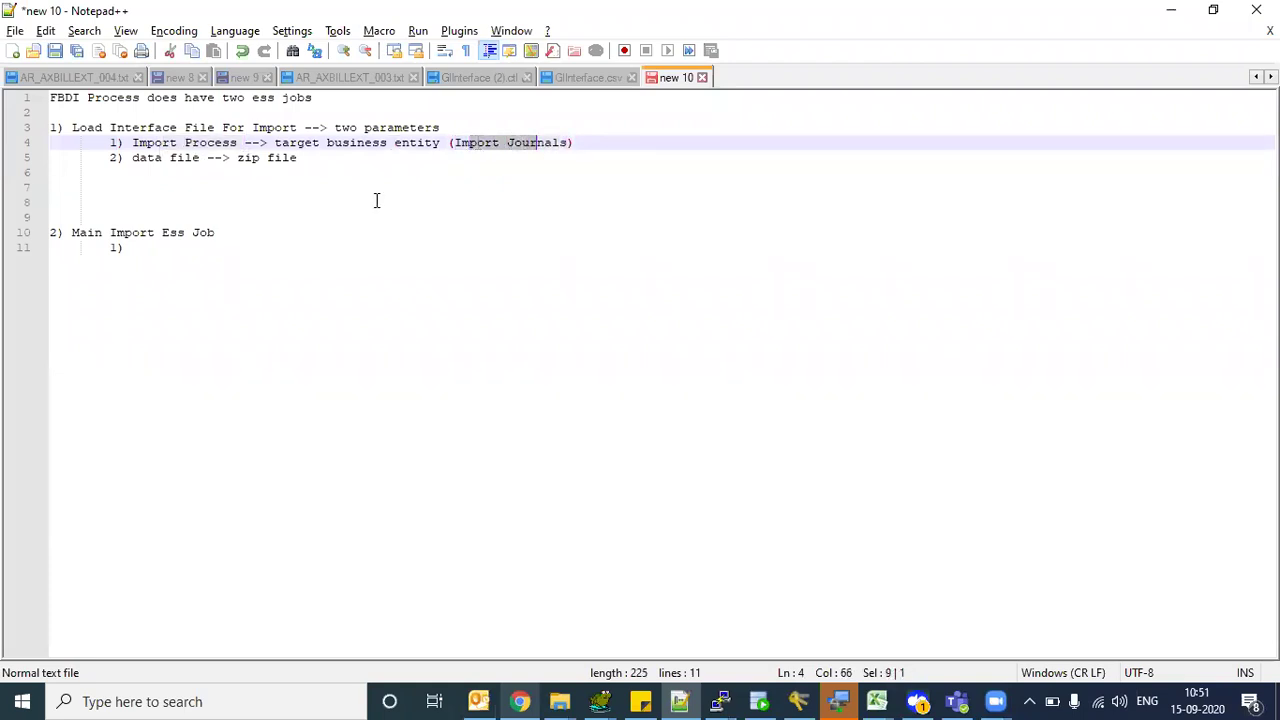
click(160, 245)
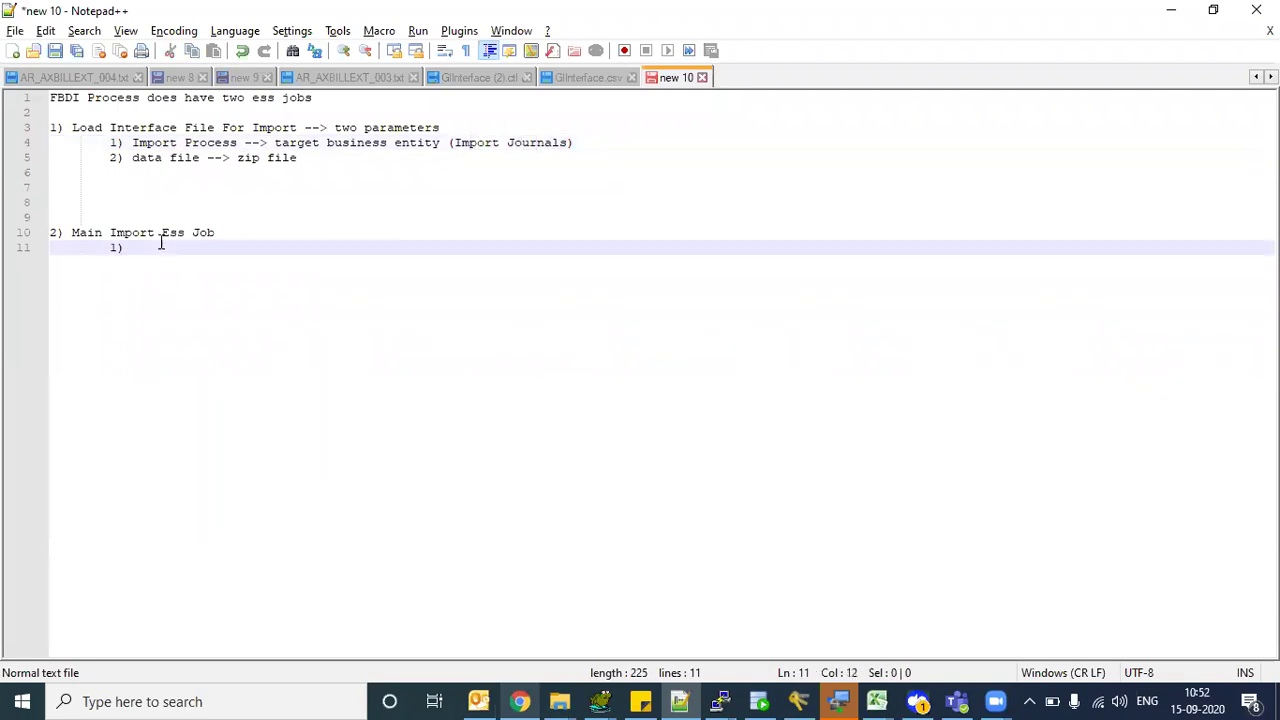
text(Import Journa)
key(BackSpace)
key(BackSpace)
key(BackSpace)
text(rnals)
- Start a '2)' sub-item and return to the Oracle documentation
key(Return)
key(Return)
text(2))
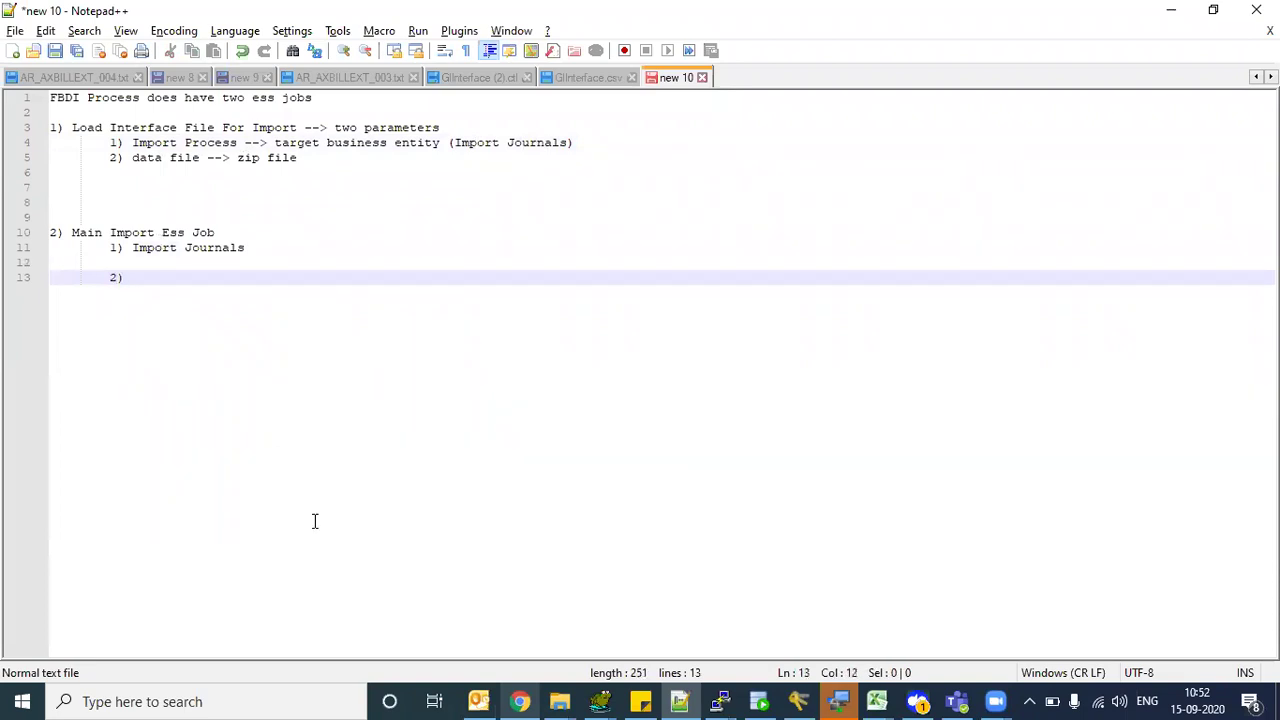
click(508, 700)
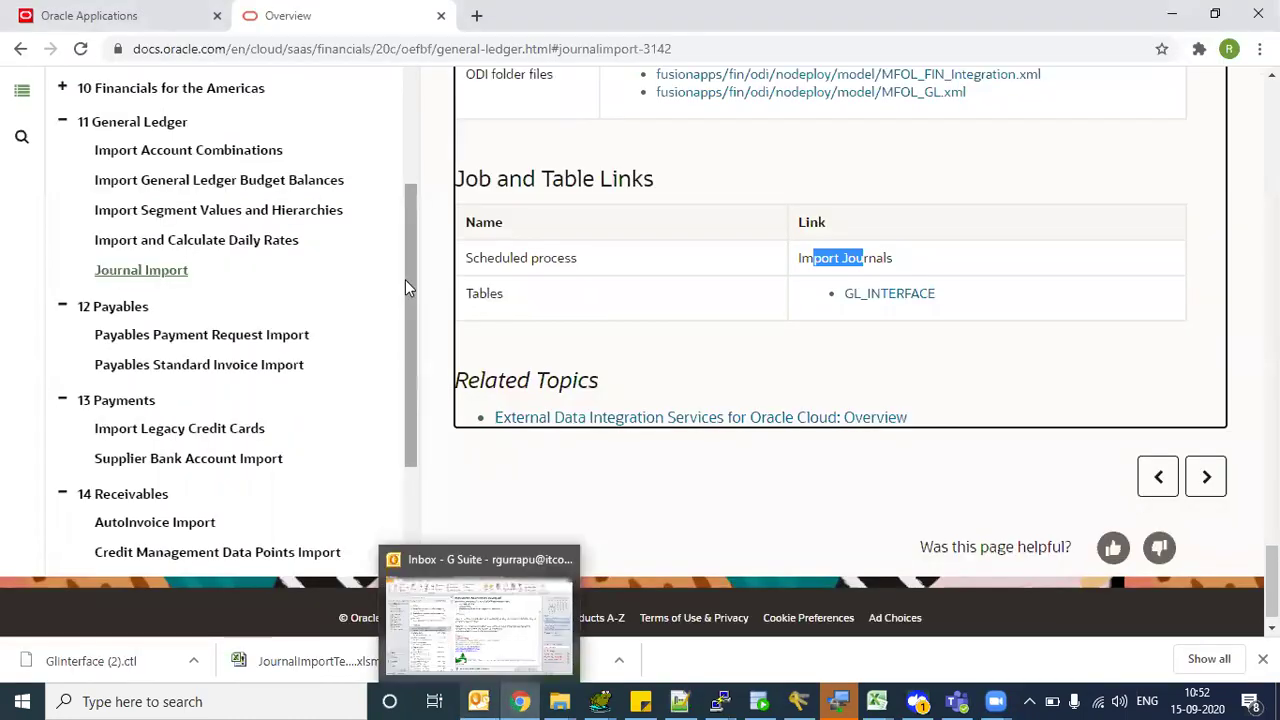
- Open the next import topic and highlight its 'Import AutoInvoice' scheduled process
scroll(400, 405, down, 2)
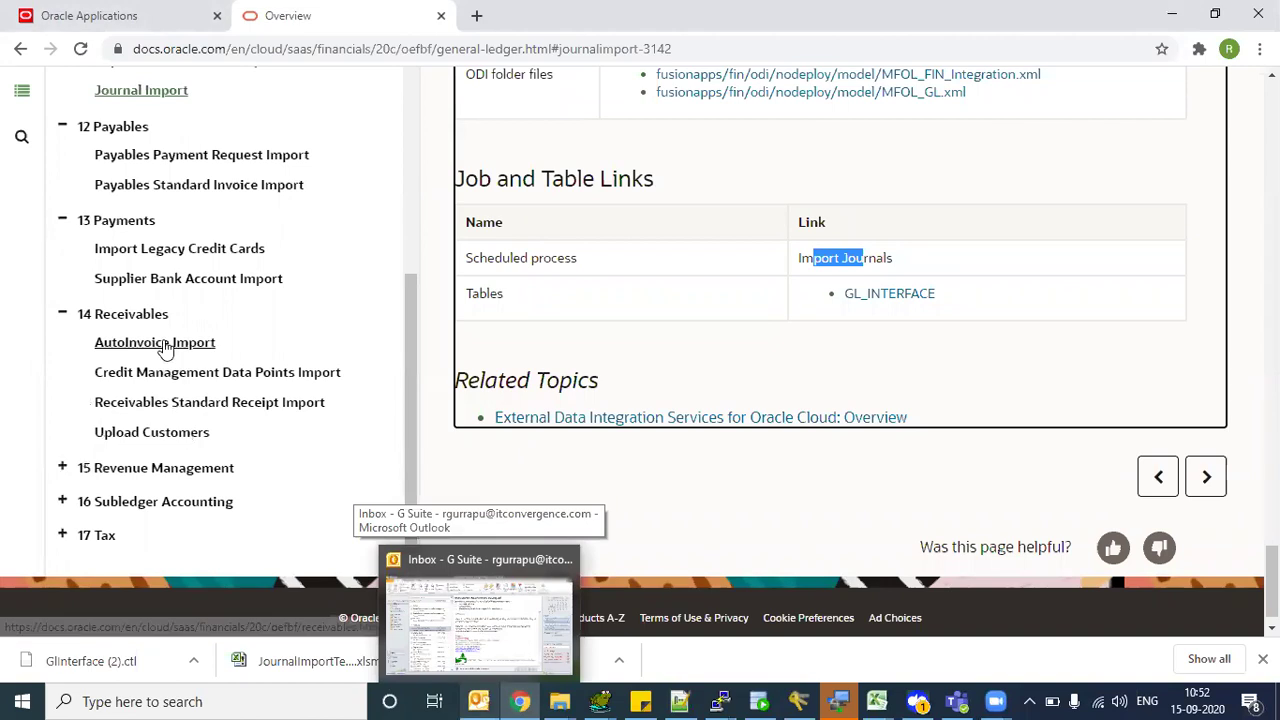
click(164, 345)
scroll(840, 350, down, 6)
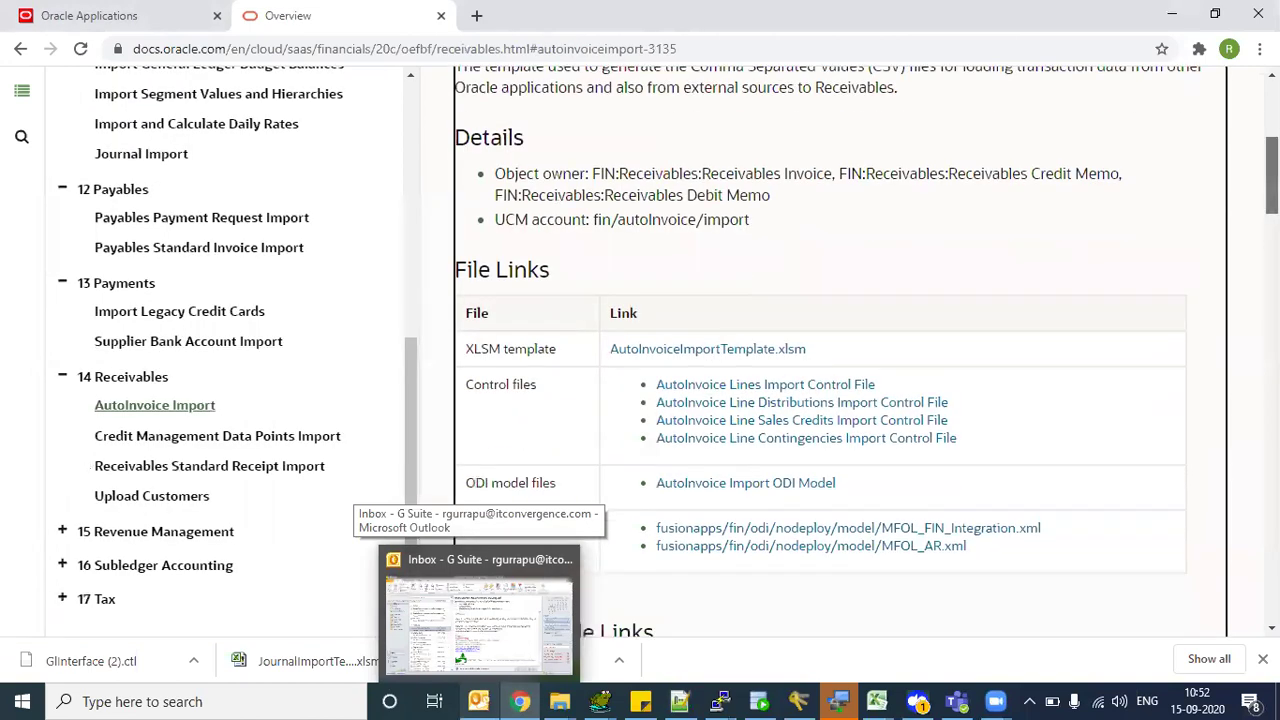
scroll(840, 350, up, 4)
scroll(840, 350, down, 7)
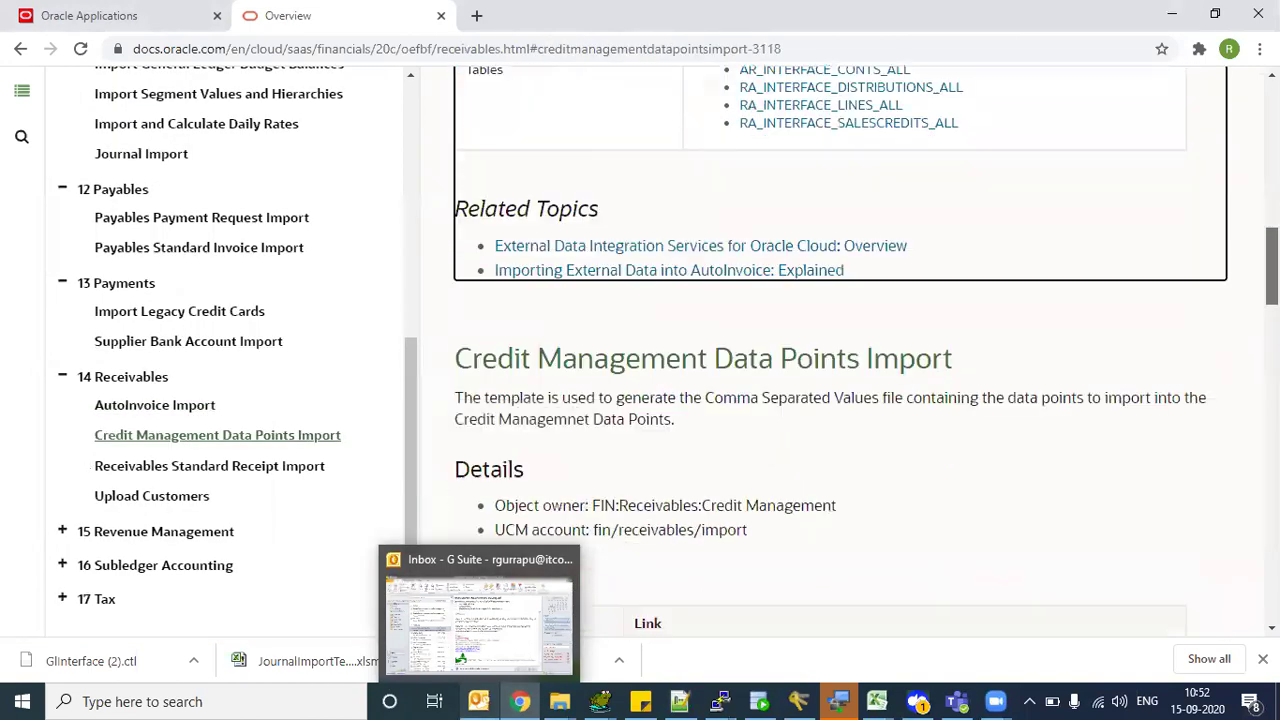
scroll(840, 350, up, 6)
scroll(1186, 260, down, 2)
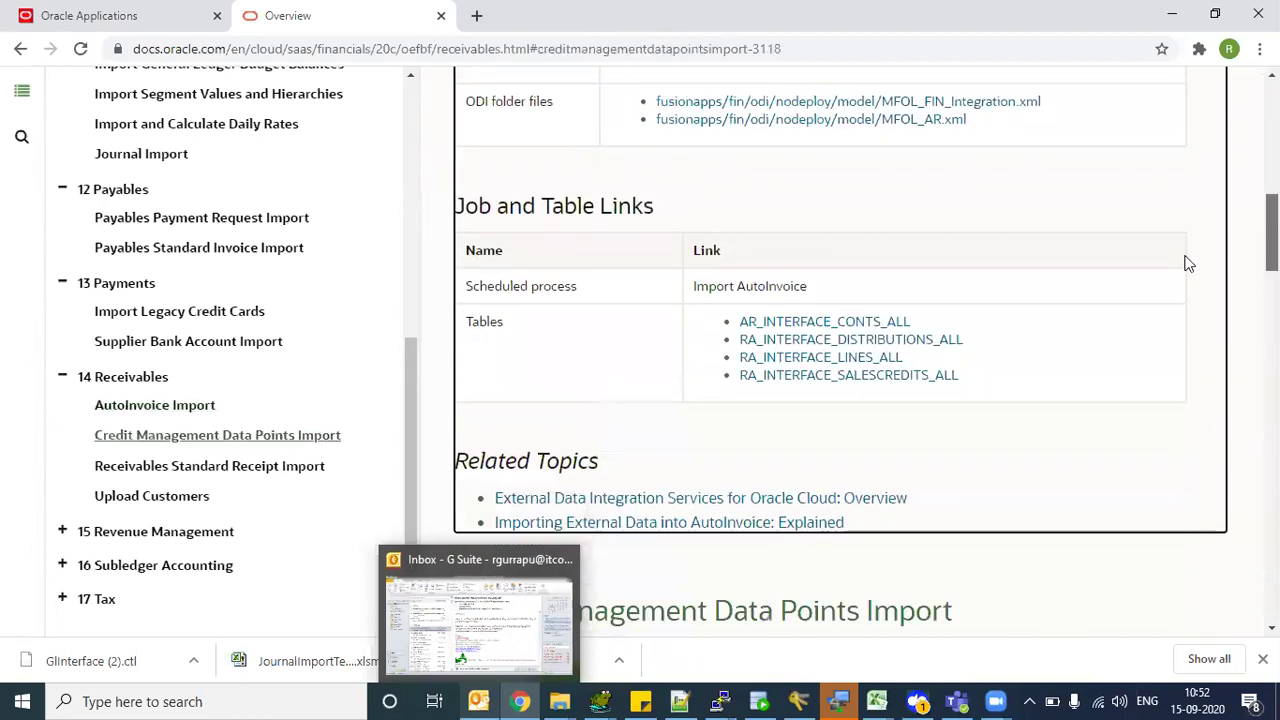
drag(490, 278, 806, 279)
click(808, 278)
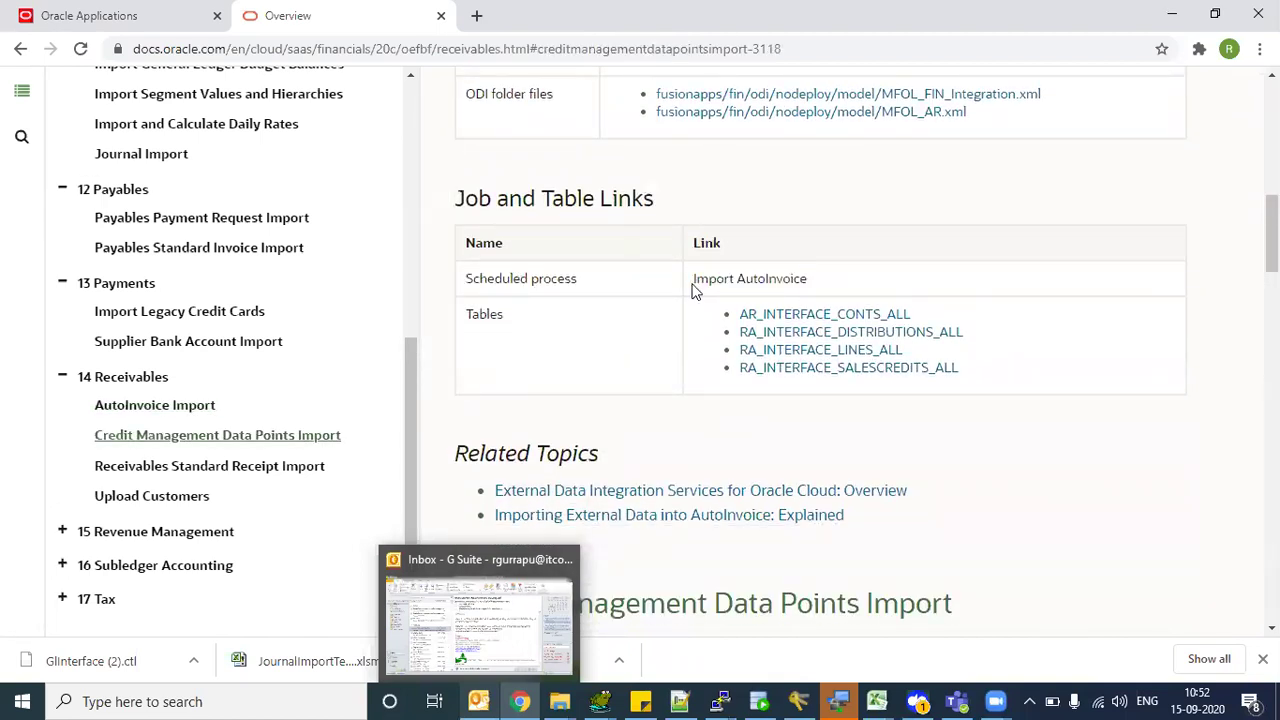
drag(697, 279, 799, 281)
click(767, 280)
drag(723, 280, 802, 281)
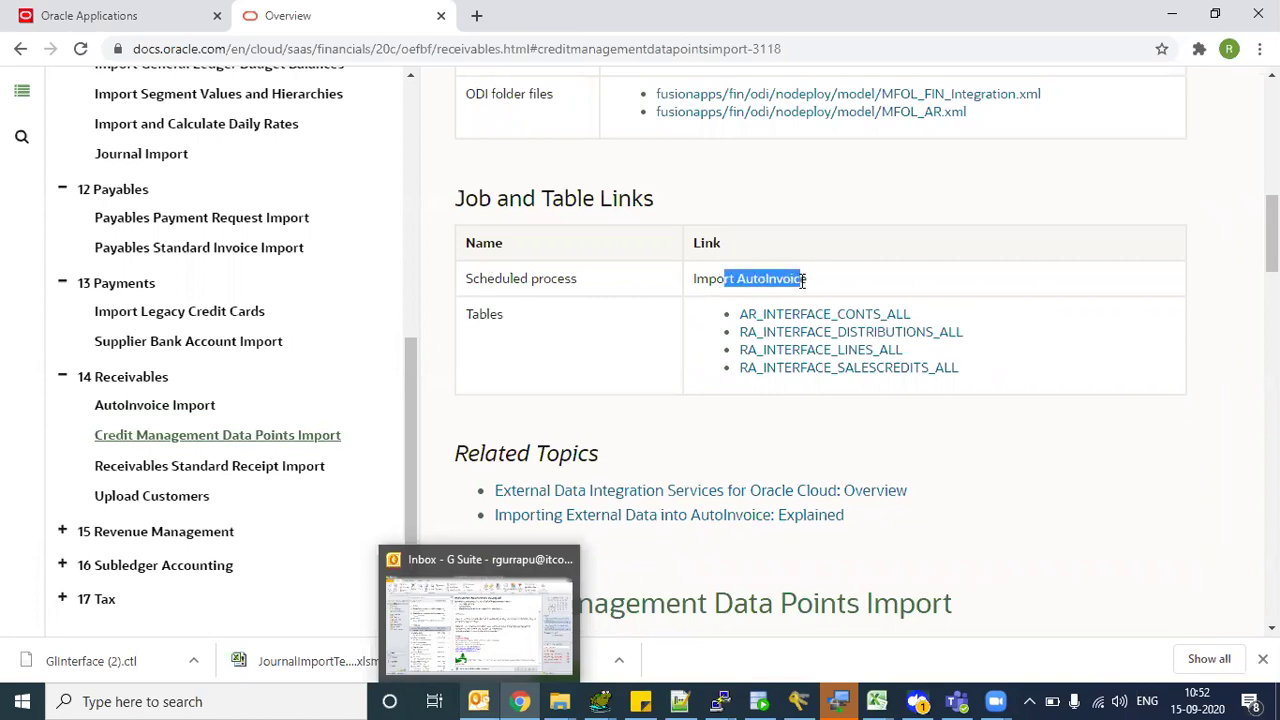
drag(416, 383, 414, 174)
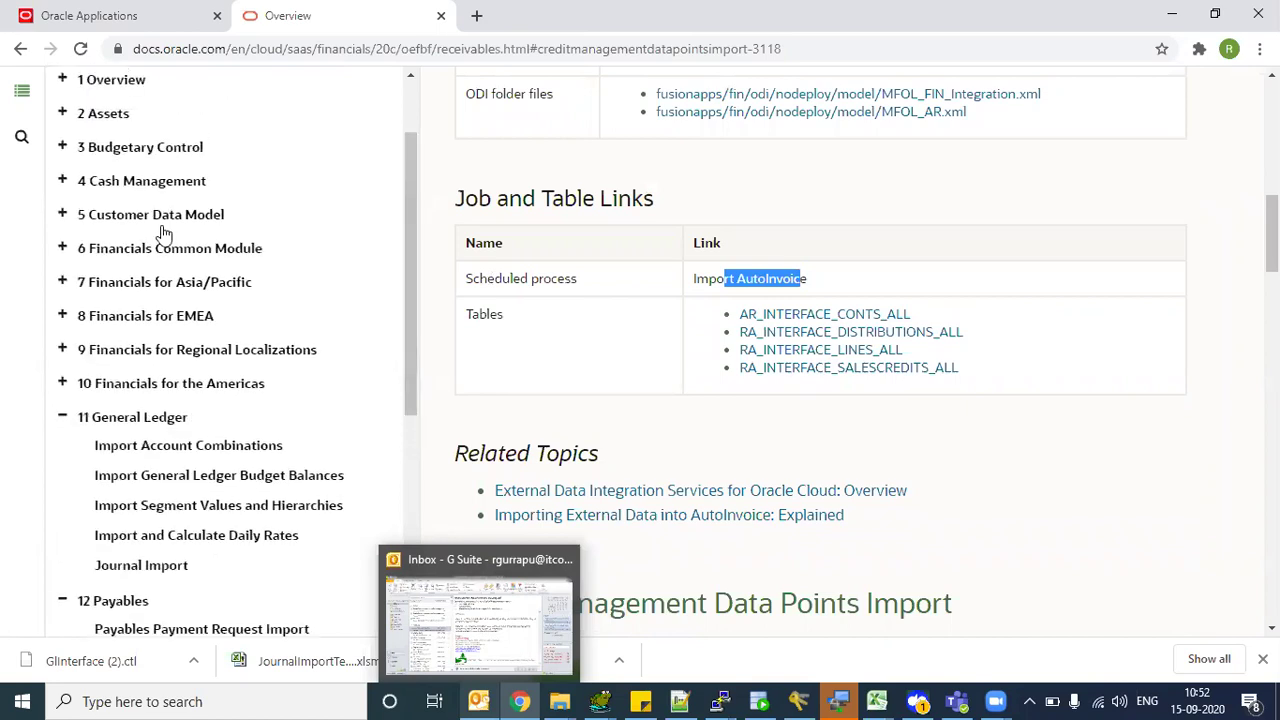
- Expand the Asia/Pacific, EMEA, Americas, Financials Common Module and Customer Data Model sections
click(61, 286)
click(62, 347)
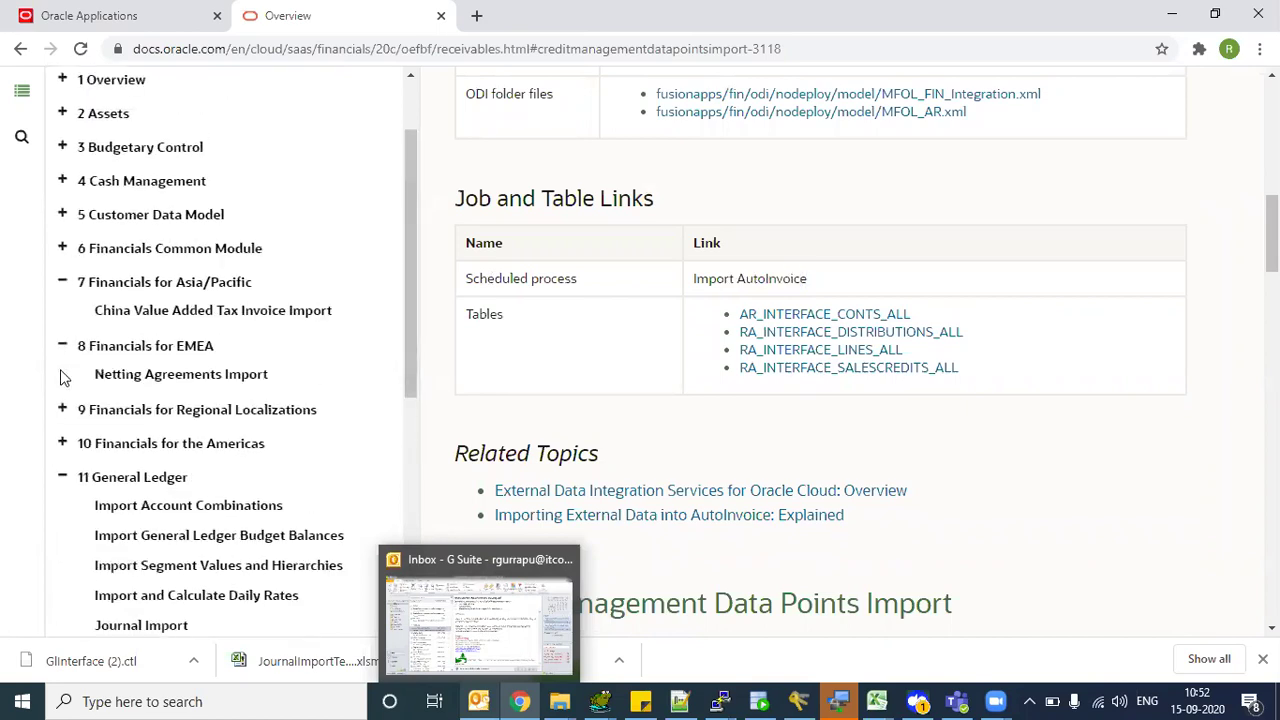
click(63, 446)
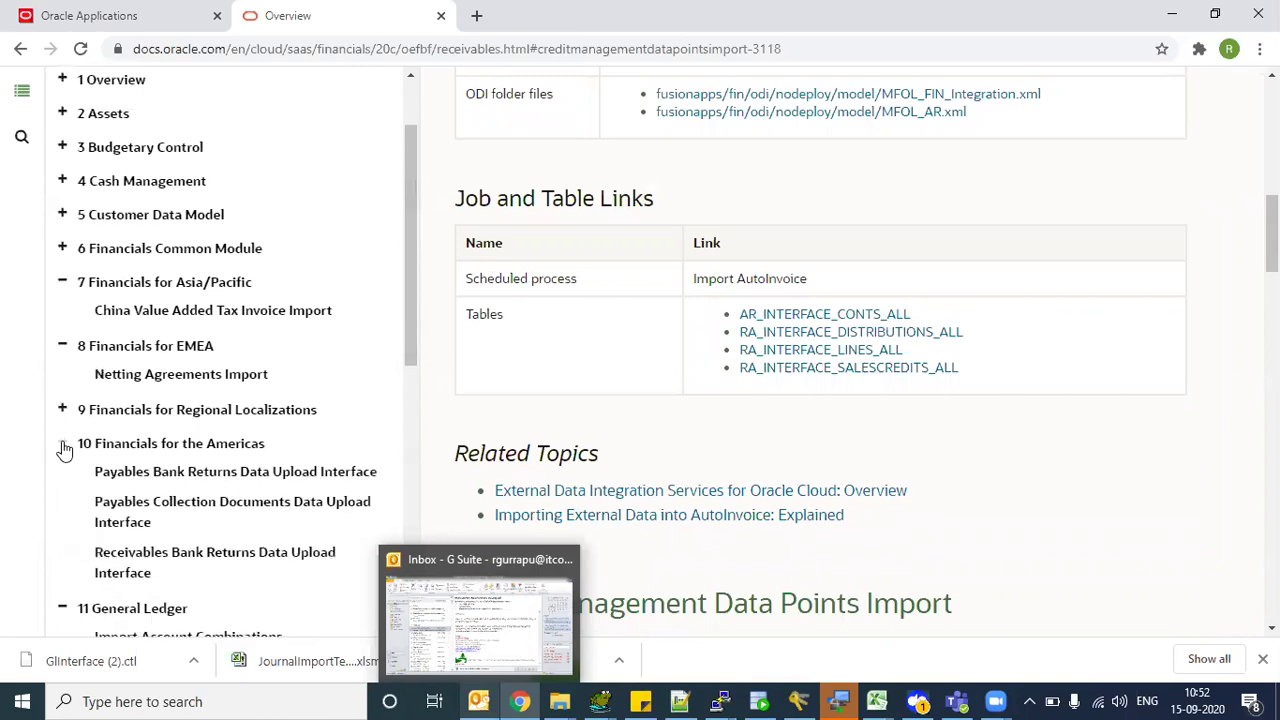
click(66, 254)
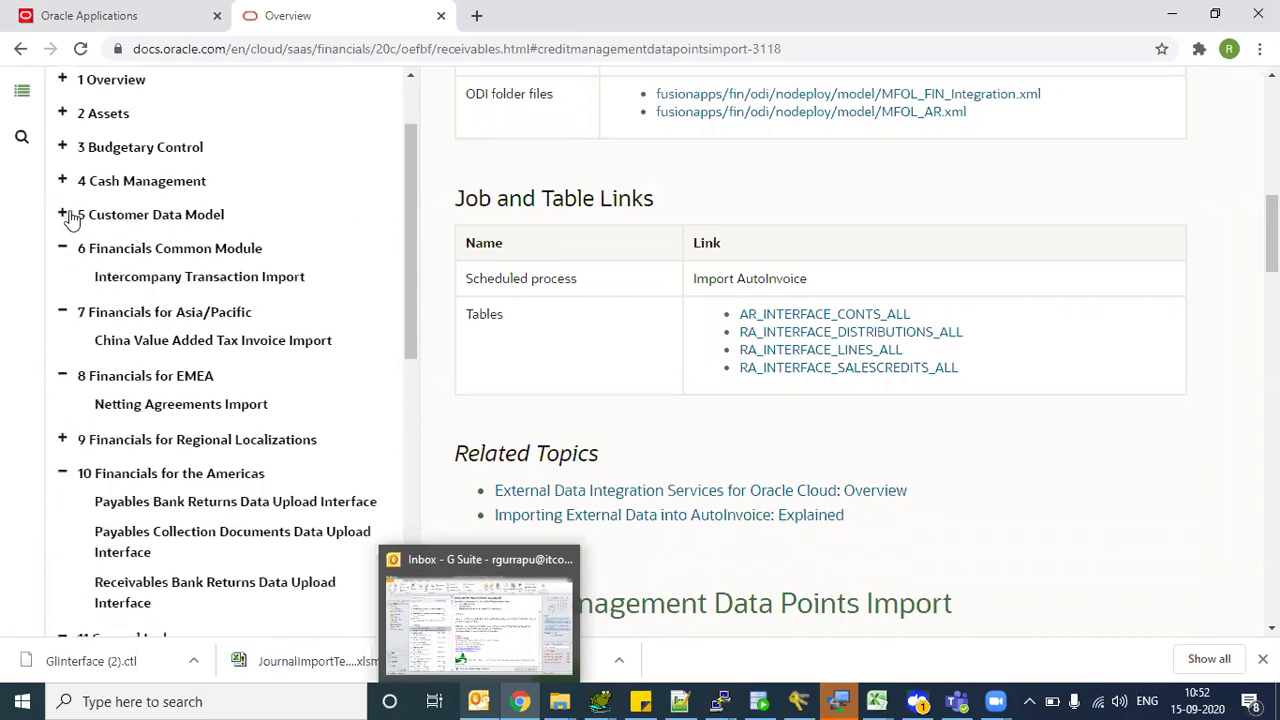
click(67, 218)
- Check Customer Import's scheduled process 'Import Trading Community Data in Bulk', then return to Notepad++
click(130, 243)
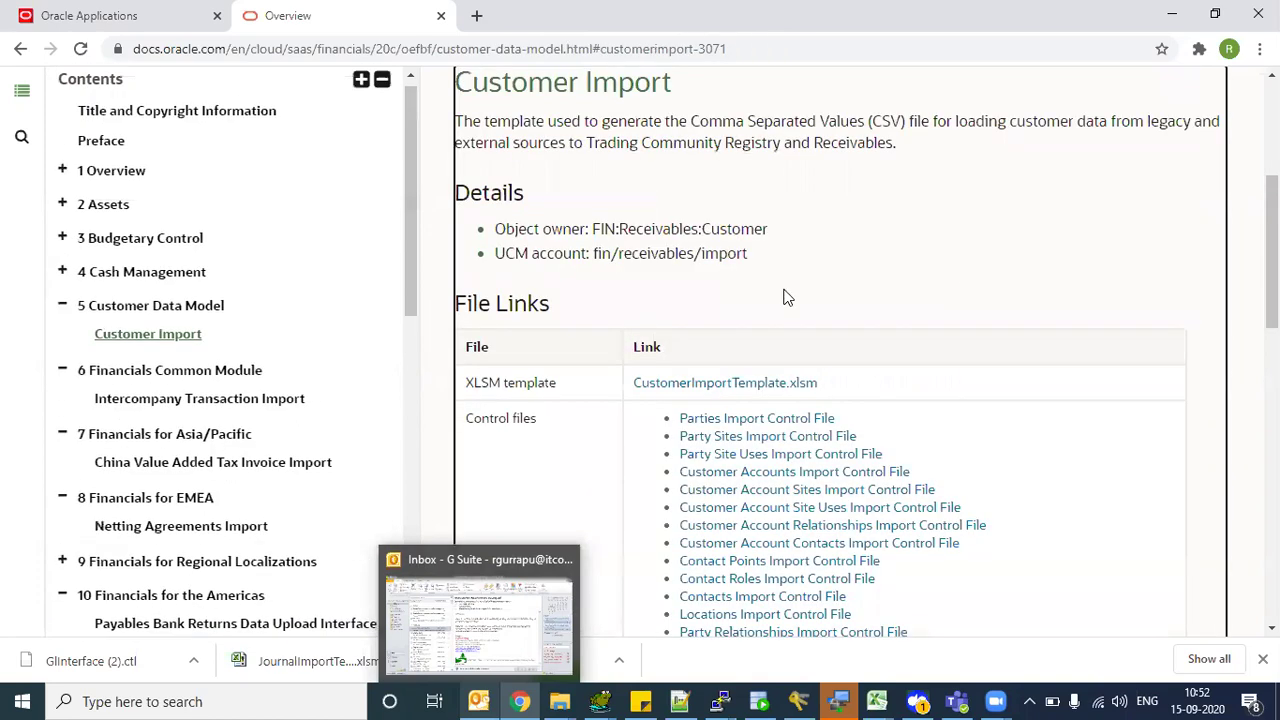
scroll(735, 292, down, 6)
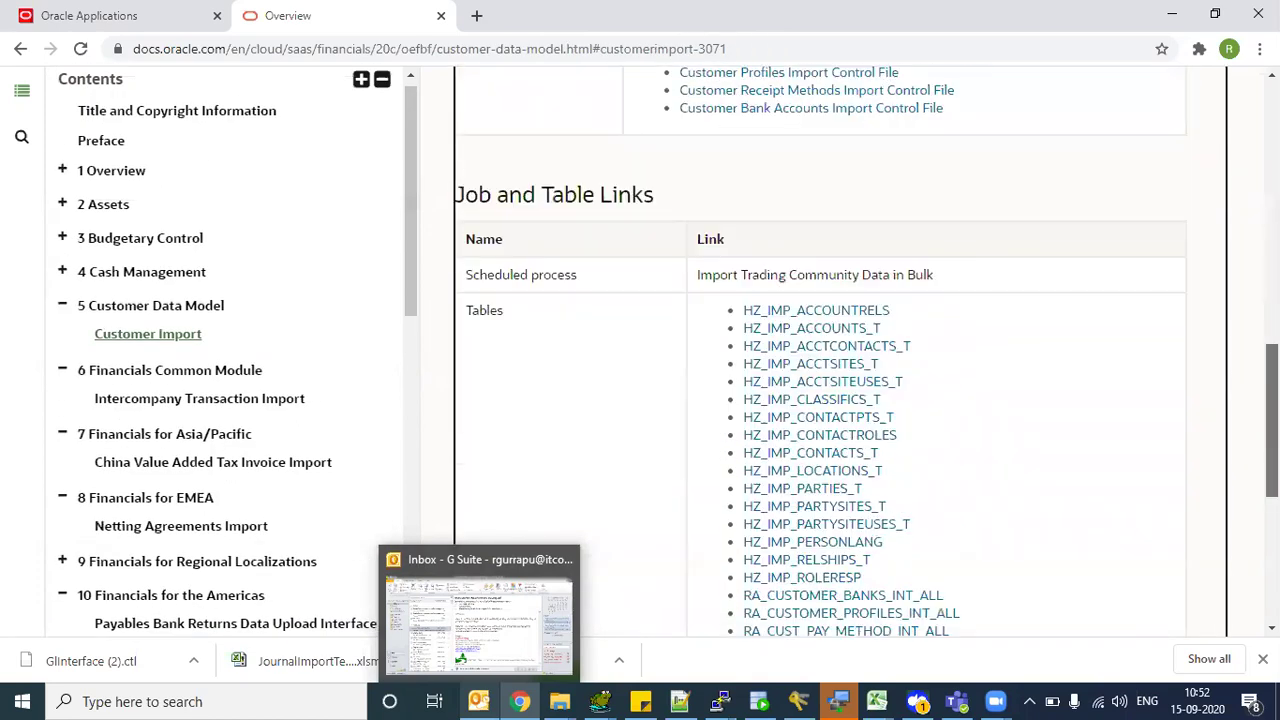
drag(487, 274, 550, 275)
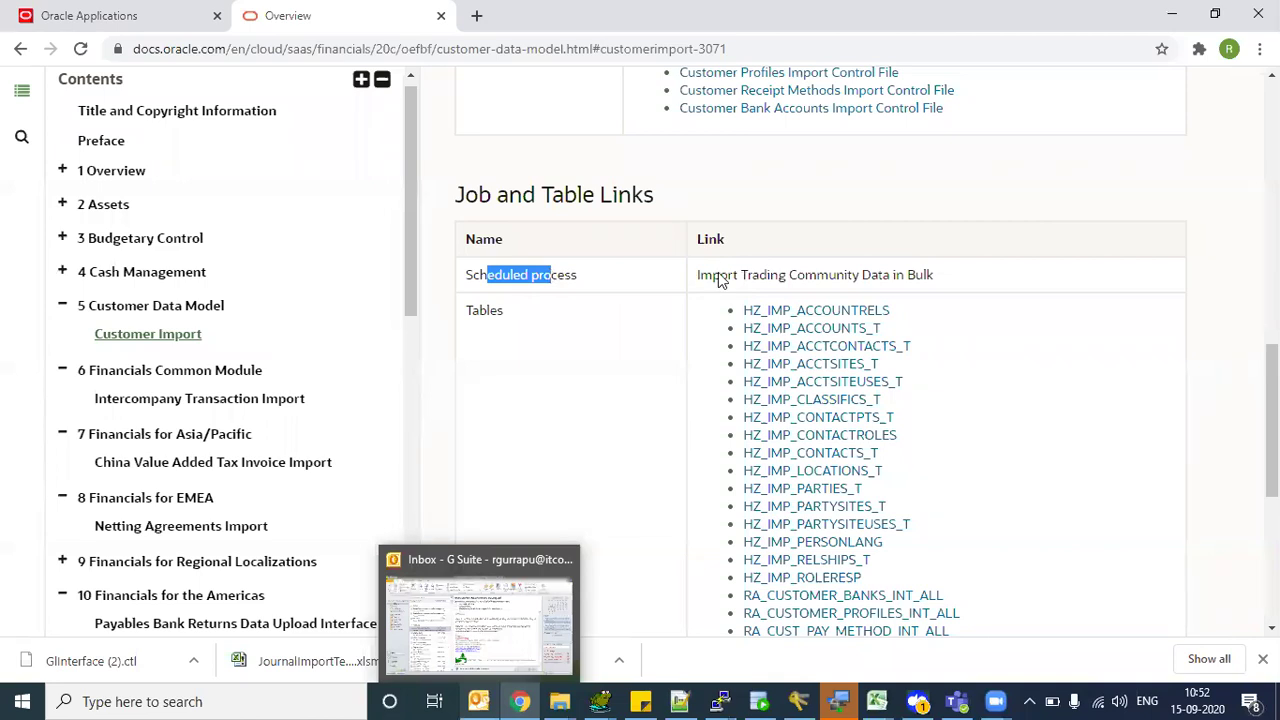
drag(697, 276, 938, 282)
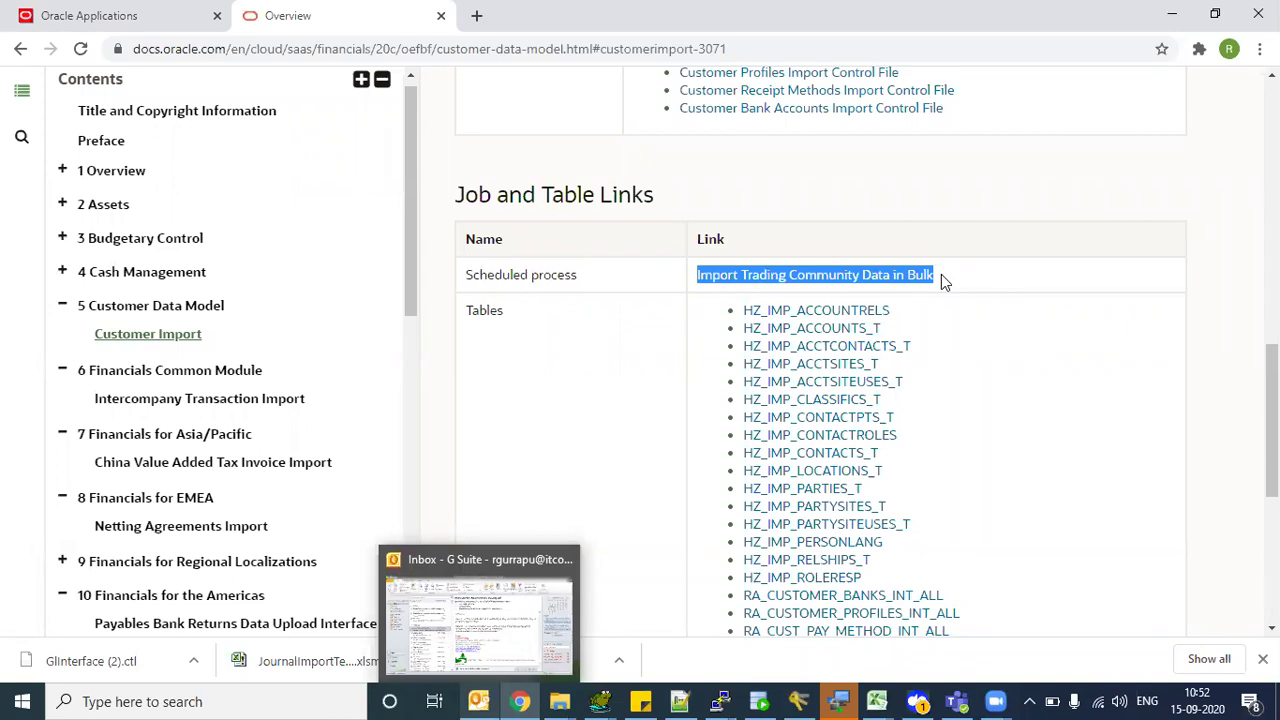
drag(729, 276, 875, 270)
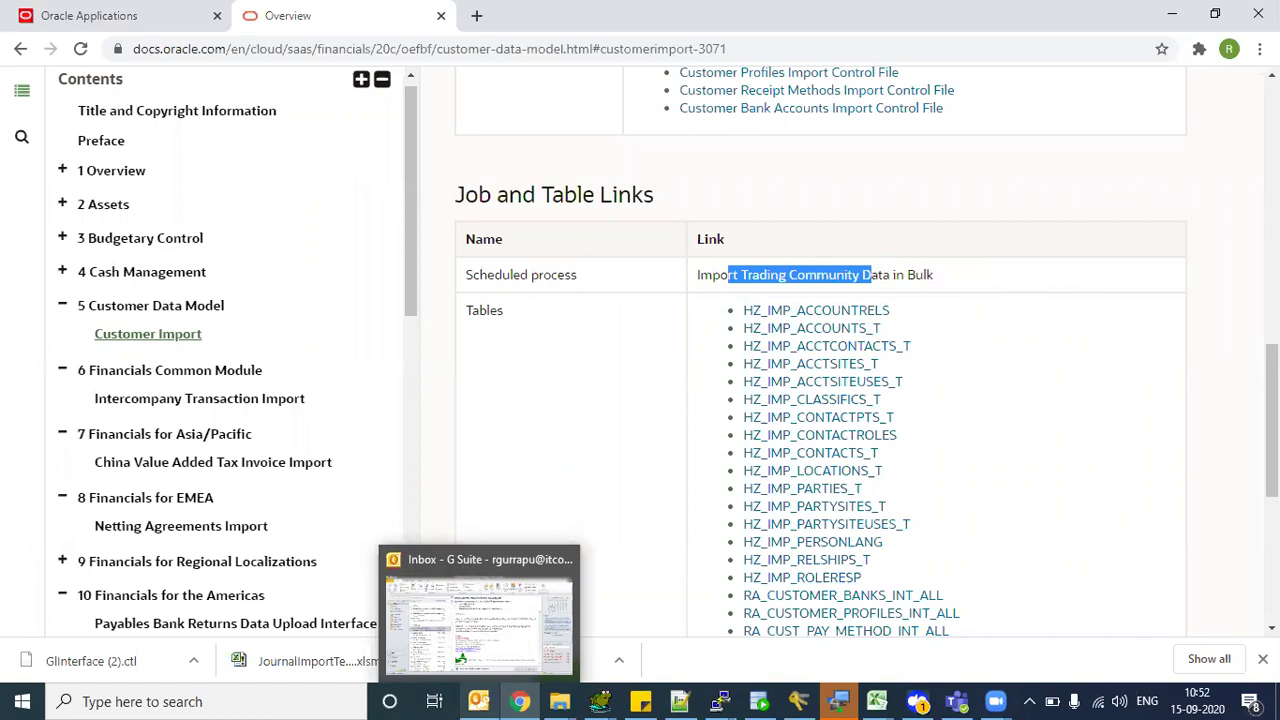
scroll(820, 350, down, 1)
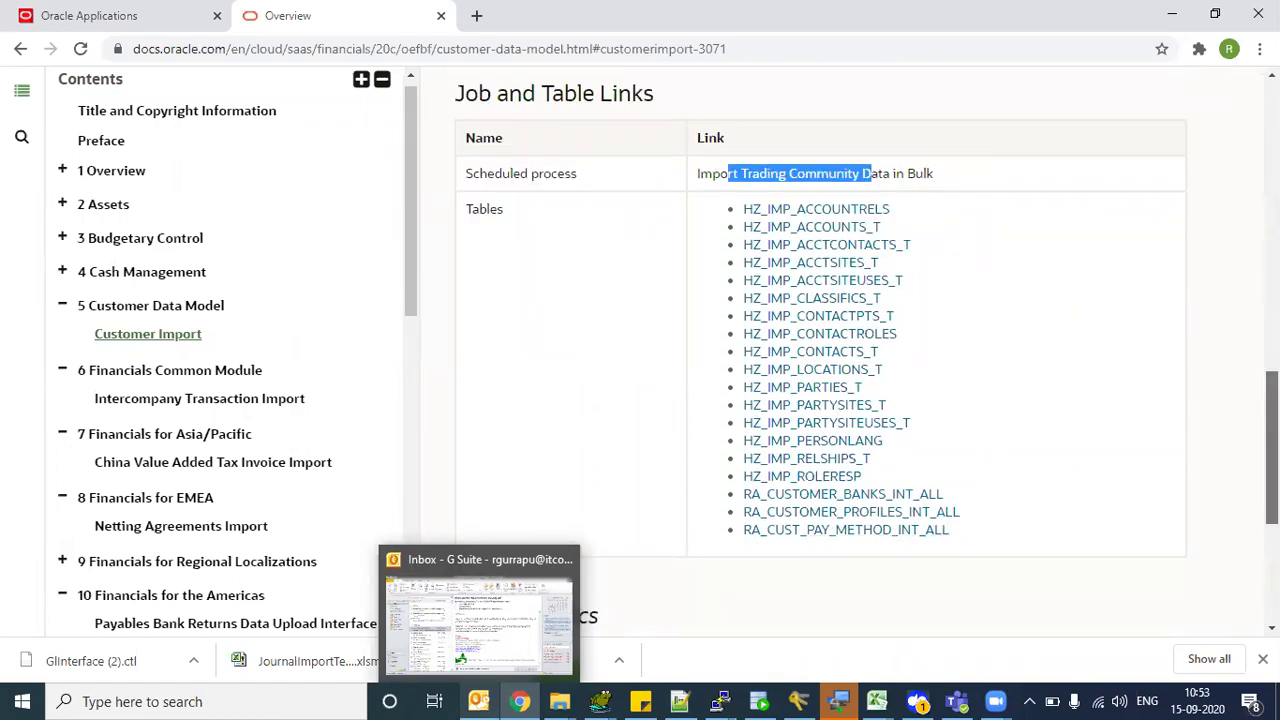
scroll(820, 350, down, 1)
scroll(820, 350, up, 3)
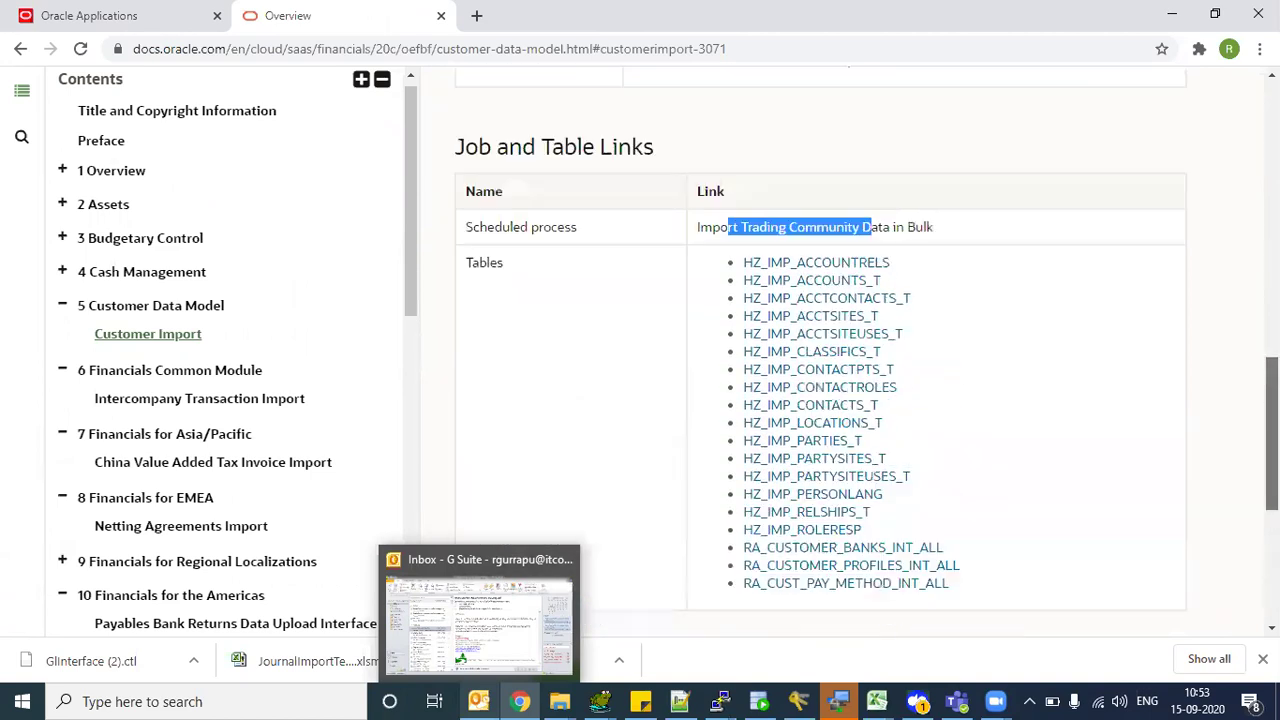
scroll(820, 350, up, 9)
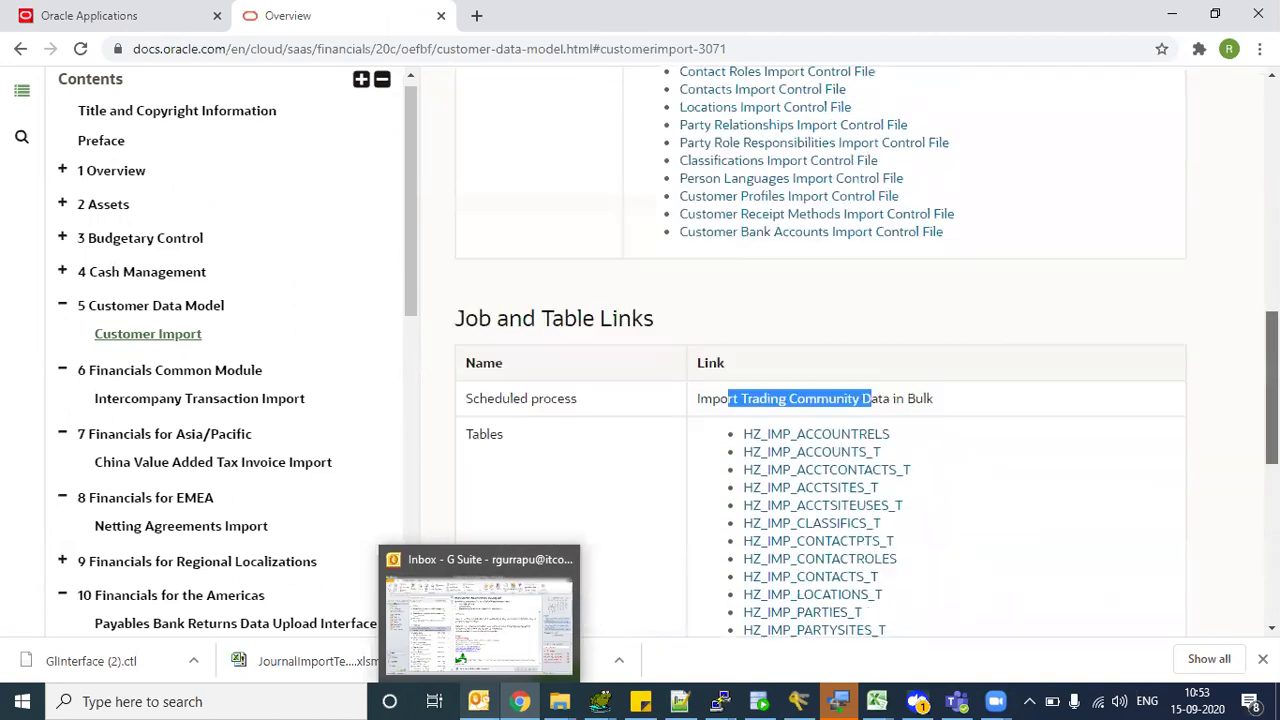
scroll(820, 350, down, 3)
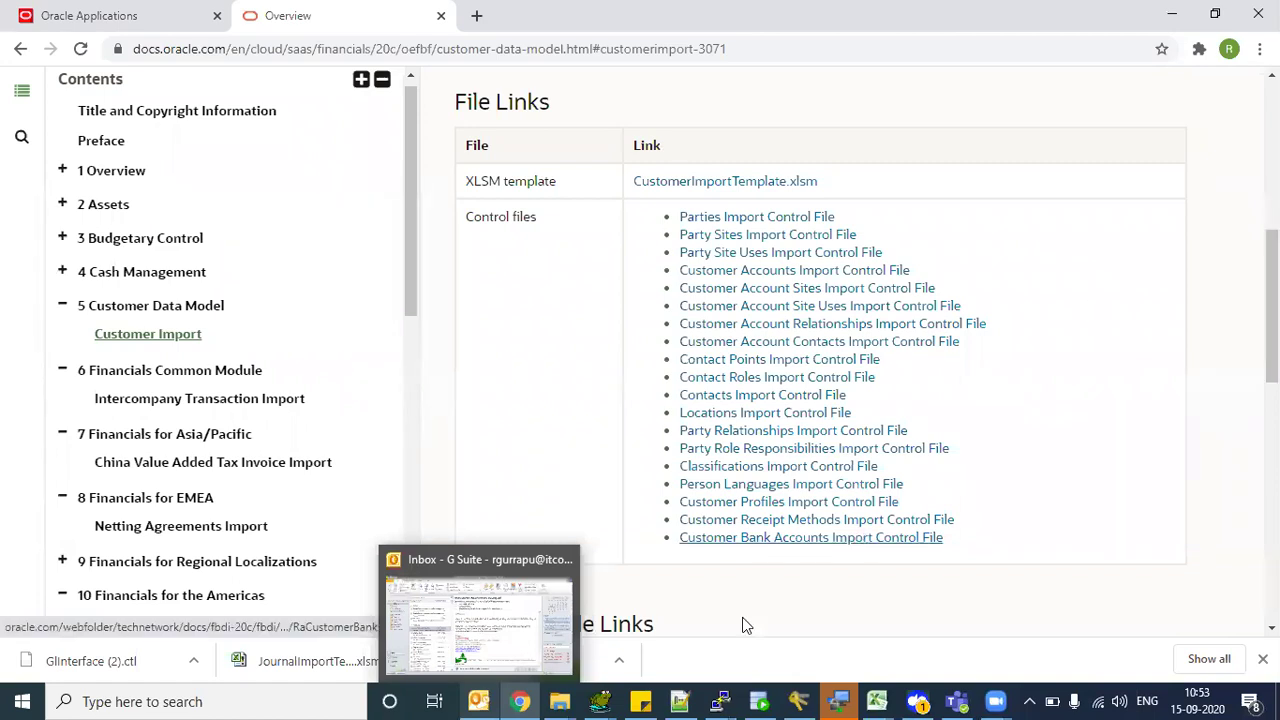
key(alt+Tab)
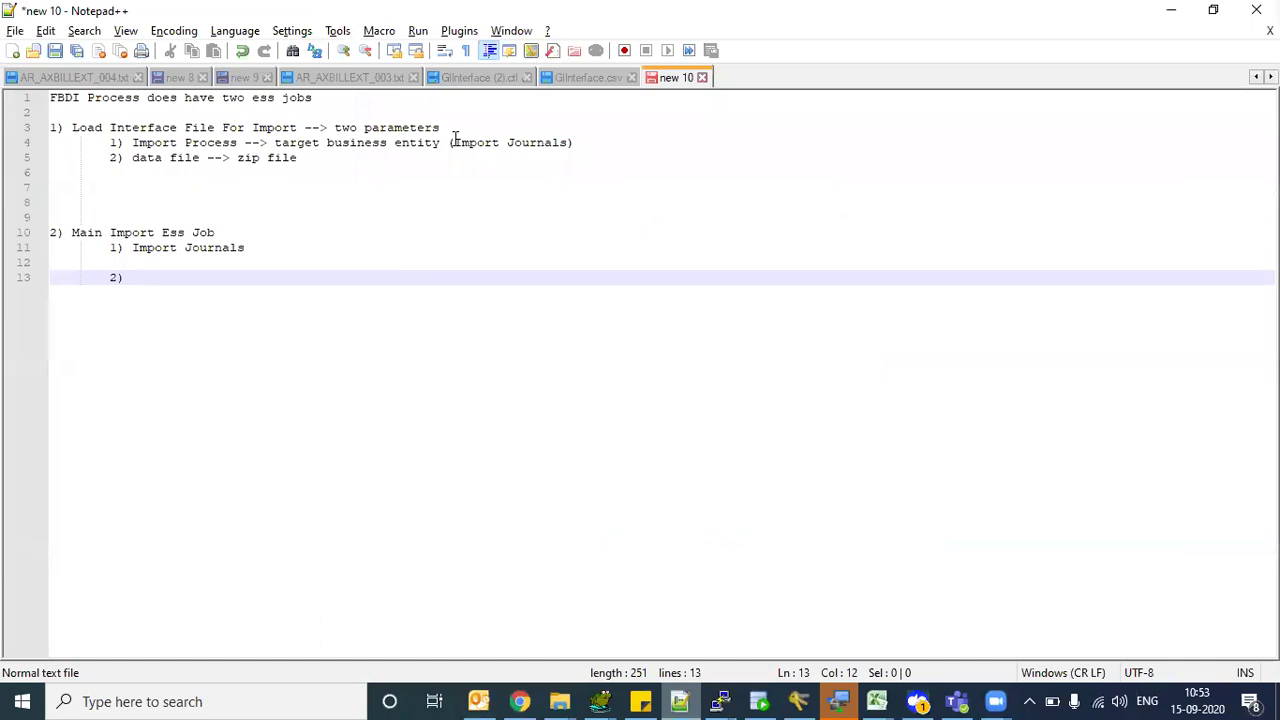
- Highlight Import Journals on line 4 and the Main Import Ess Job heading
drag(455, 142, 565, 155)
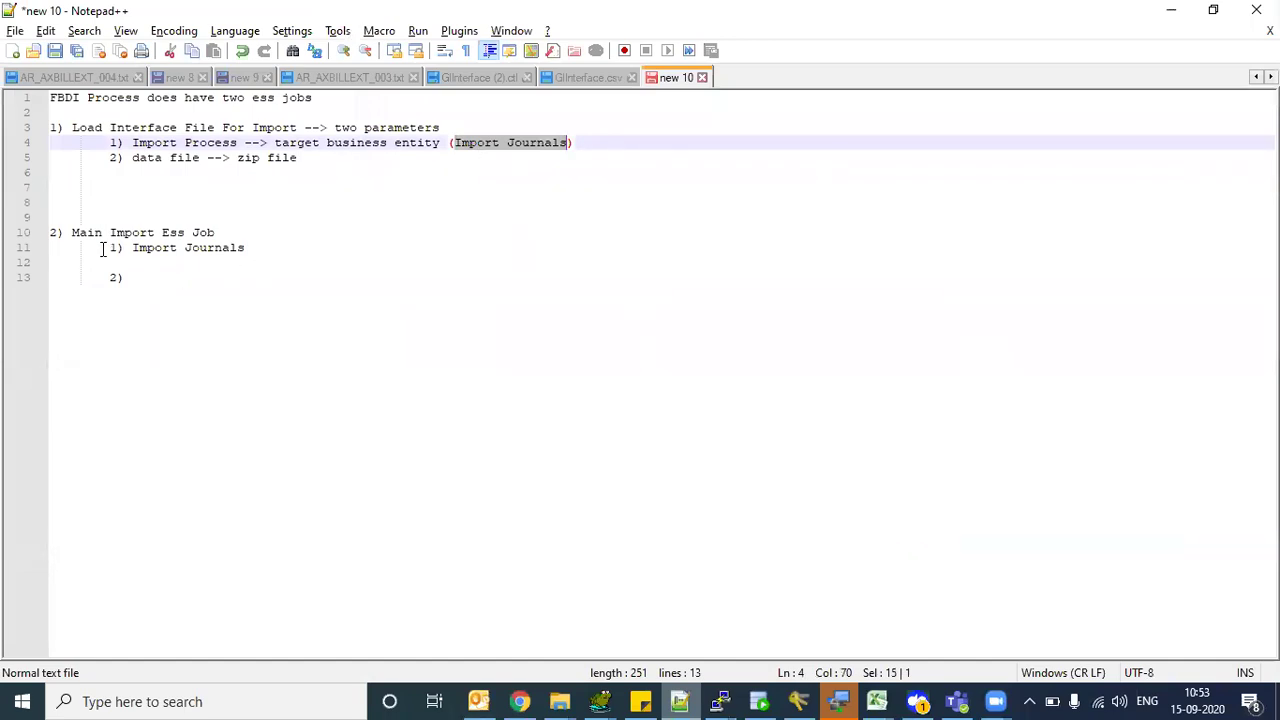
drag(86, 236, 203, 232)
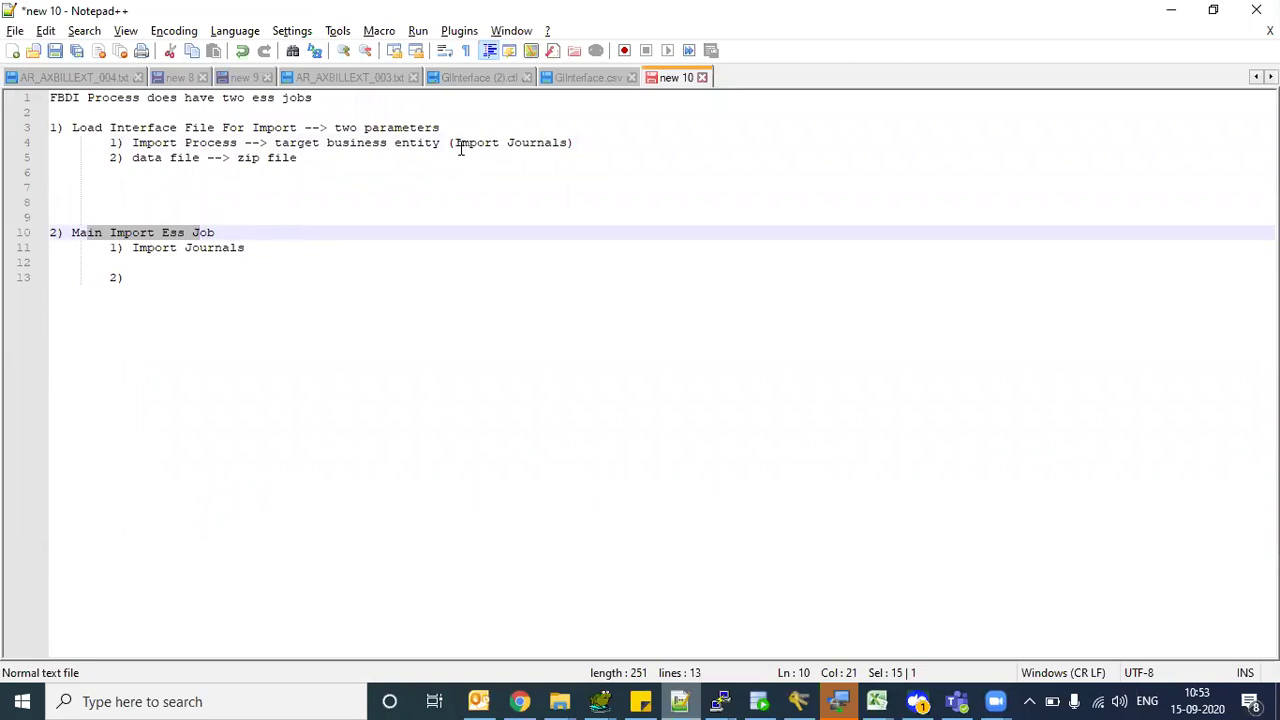
drag(457, 142, 529, 142)
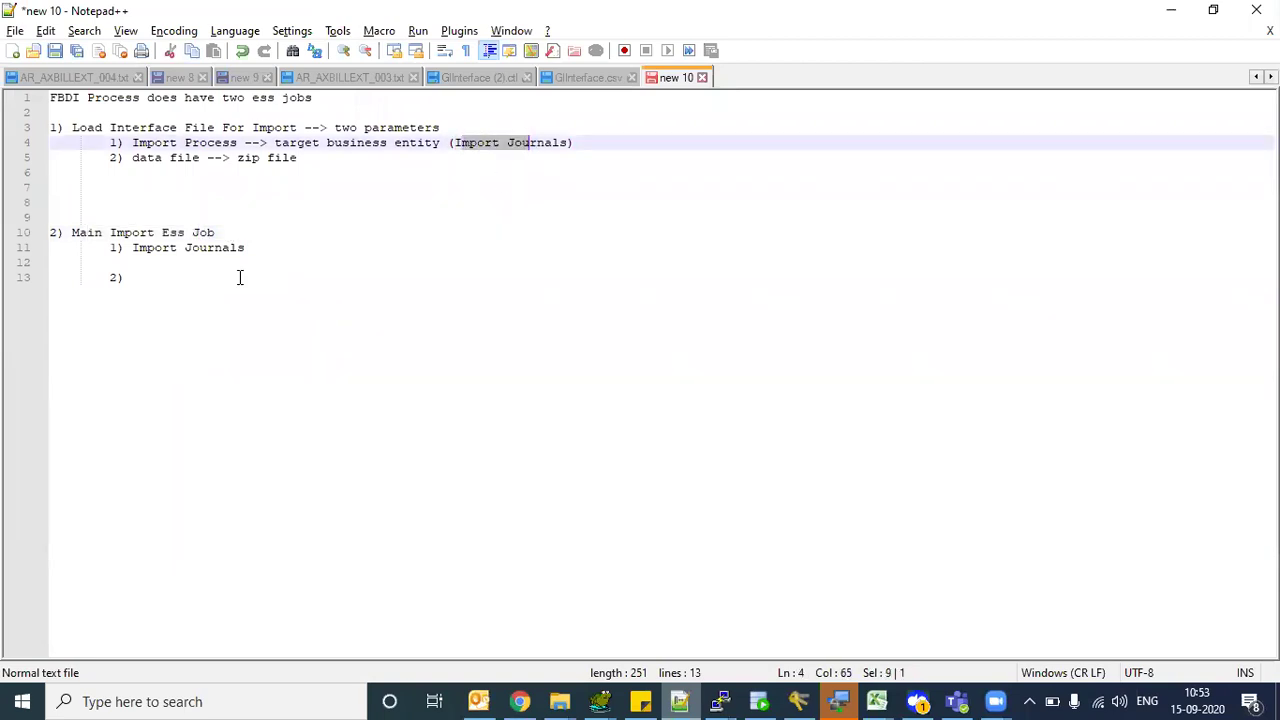
click(148, 257)
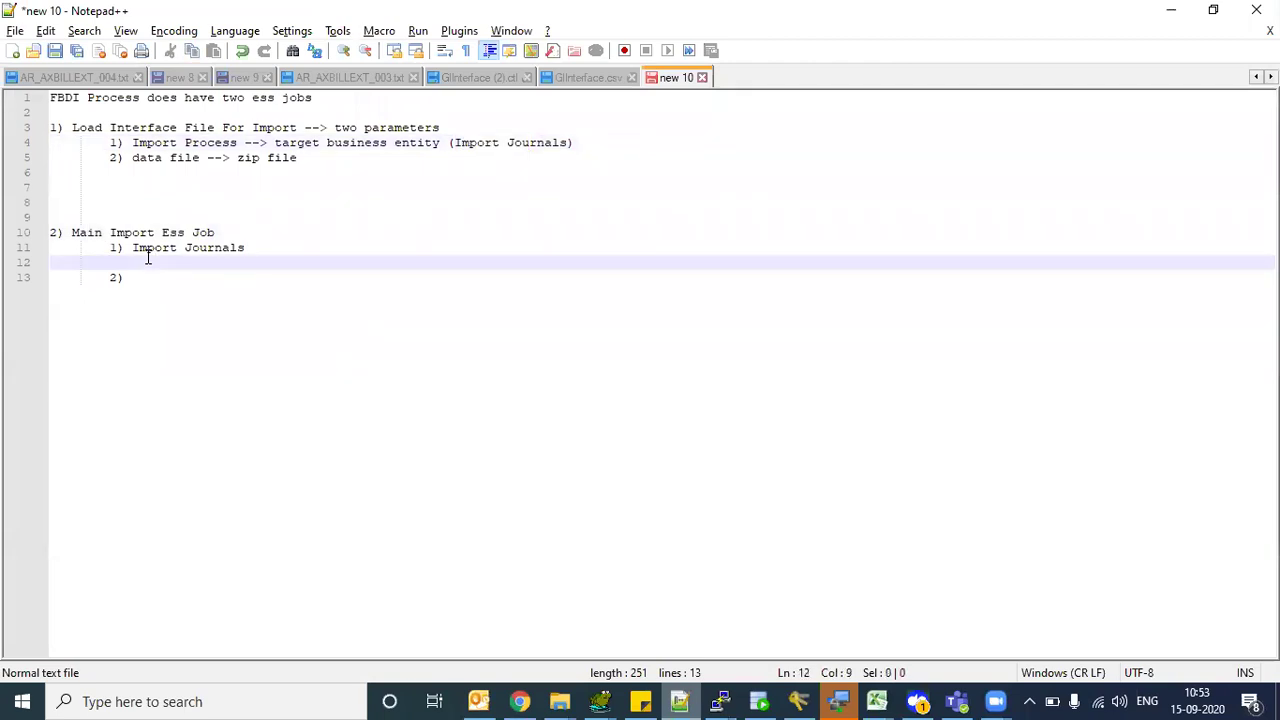
key(Down)
key(Up)
key(Up)
key(End)
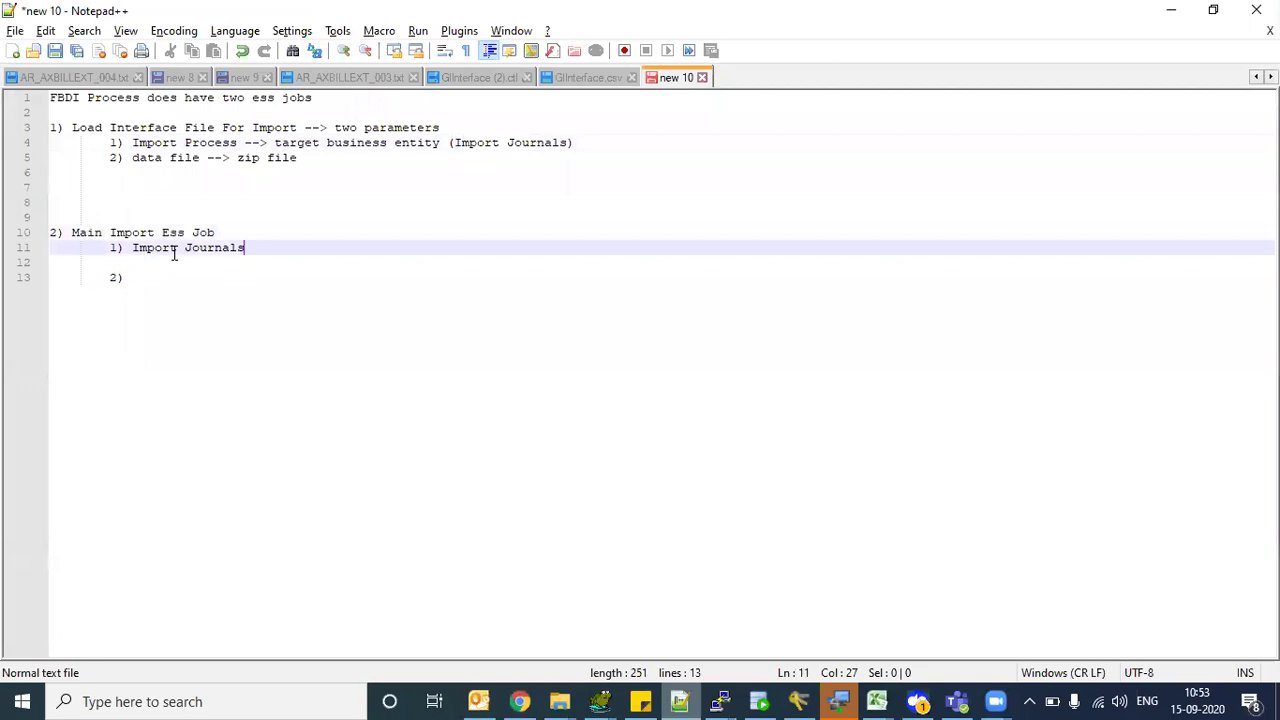
- Delete the empty '2)' line and indent line 12 with '-->' under Import Journals
click(148, 268)
key(Down)
key(shift+End)
key(BackSpace)
key(BackSpace)
key(BackSpace)
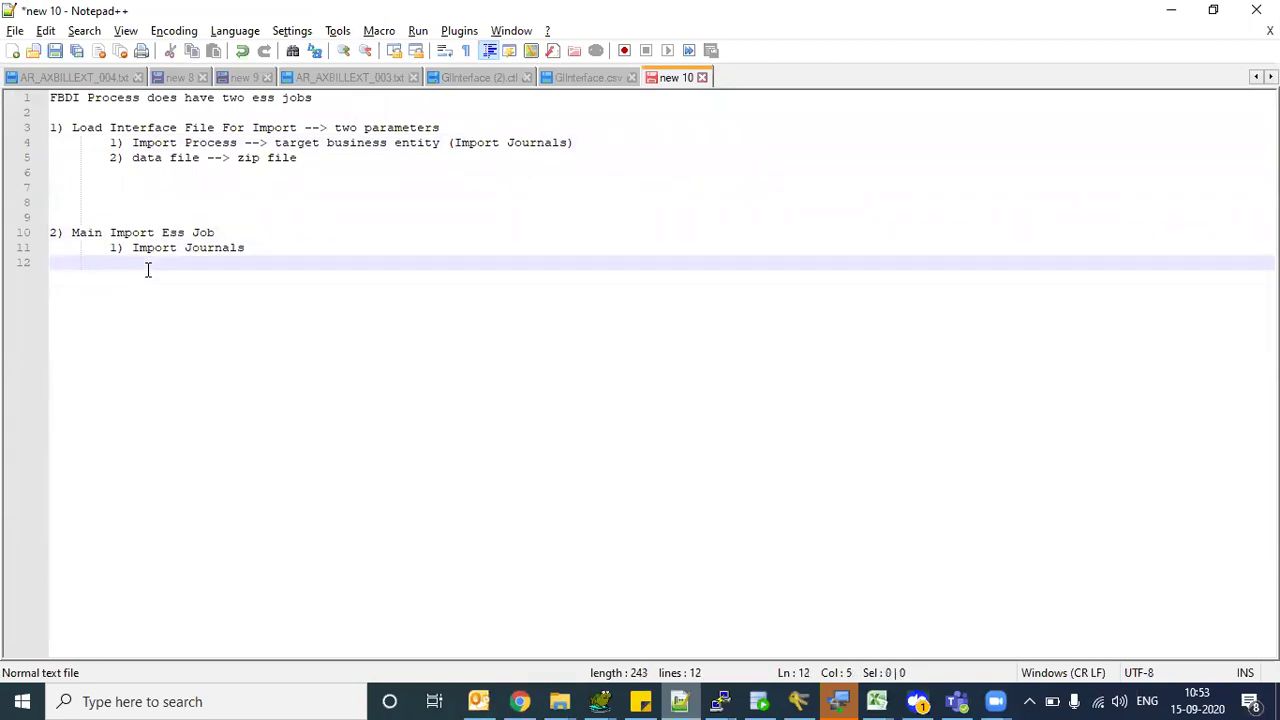
key(Tab)
key(Tab)
text(-->)
- Highlight Import Journals on line 11, the new arrow, and the Main Import Ess Job block
drag(147, 248, 246, 248)
click(137, 248)
drag(147, 248, 228, 257)
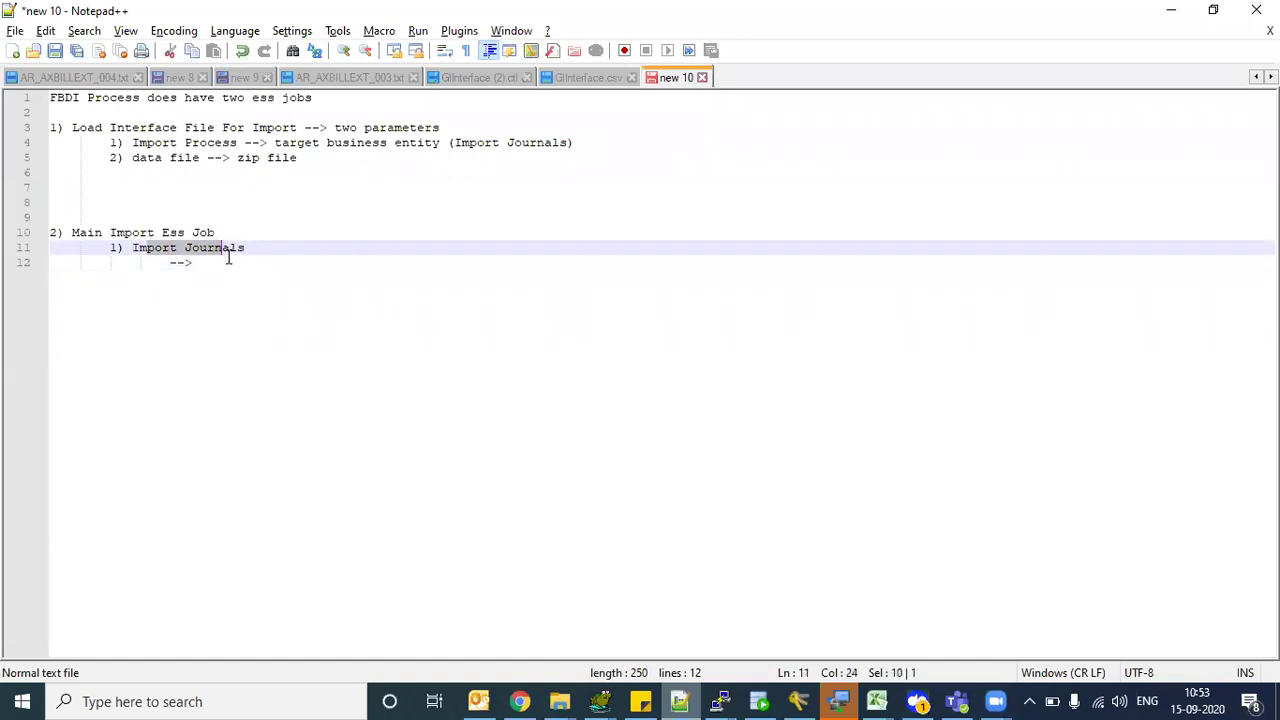
click(229, 263)
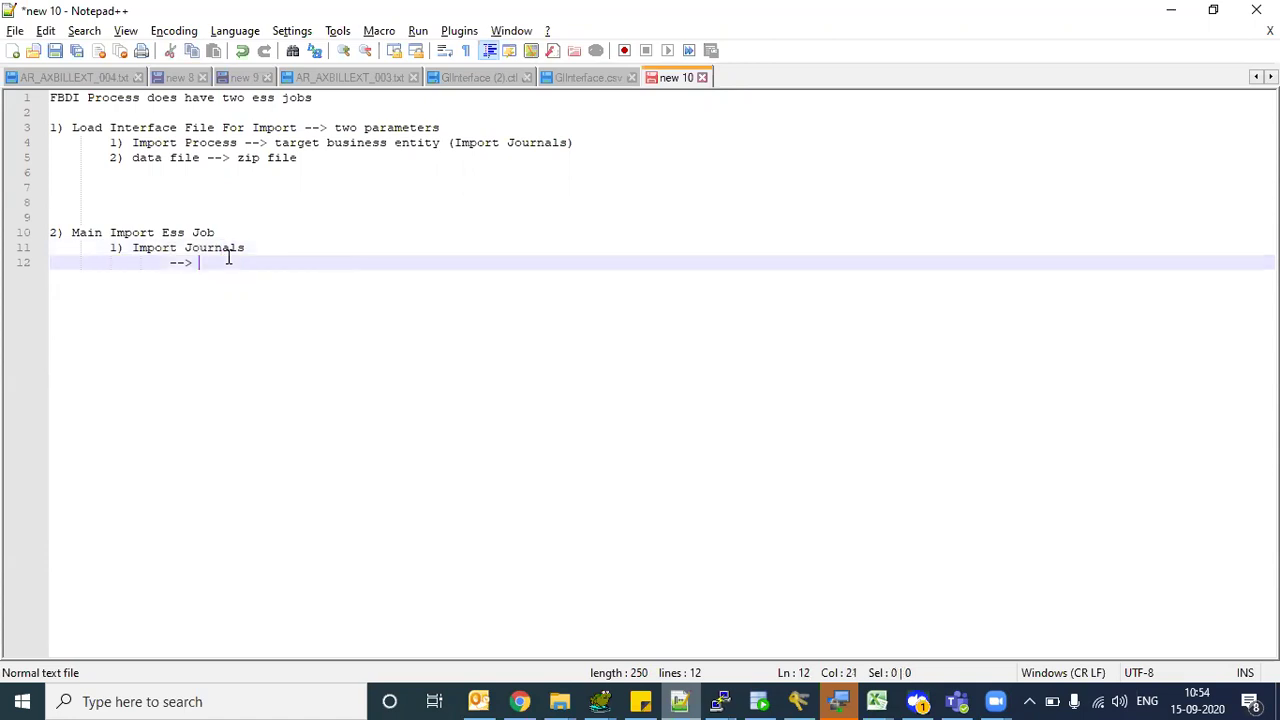
drag(147, 248, 221, 262)
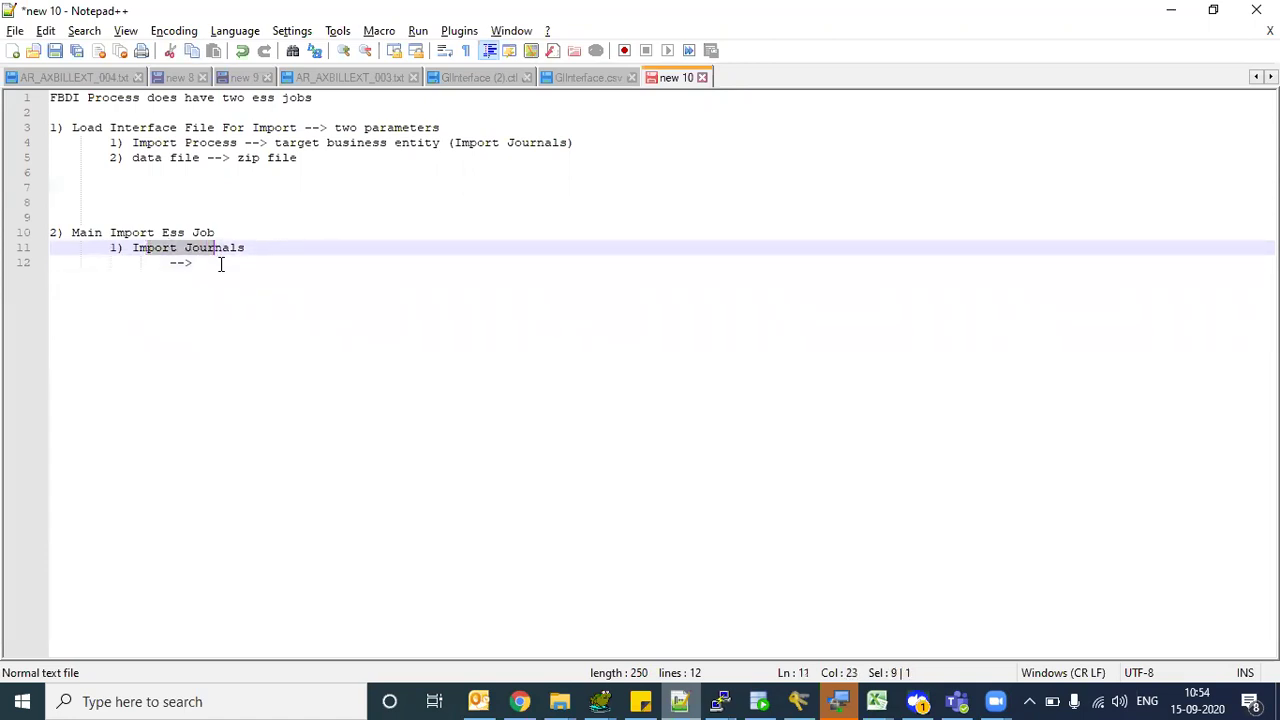
click(214, 263)
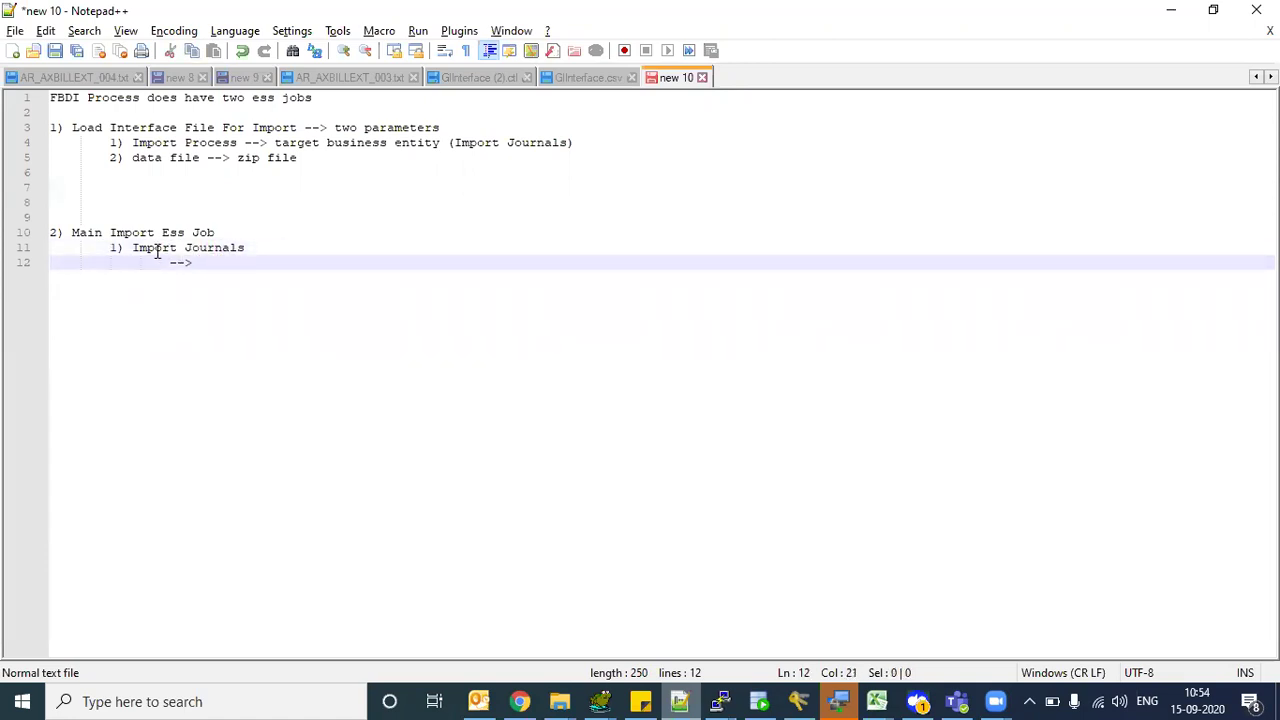
drag(155, 248, 217, 251)
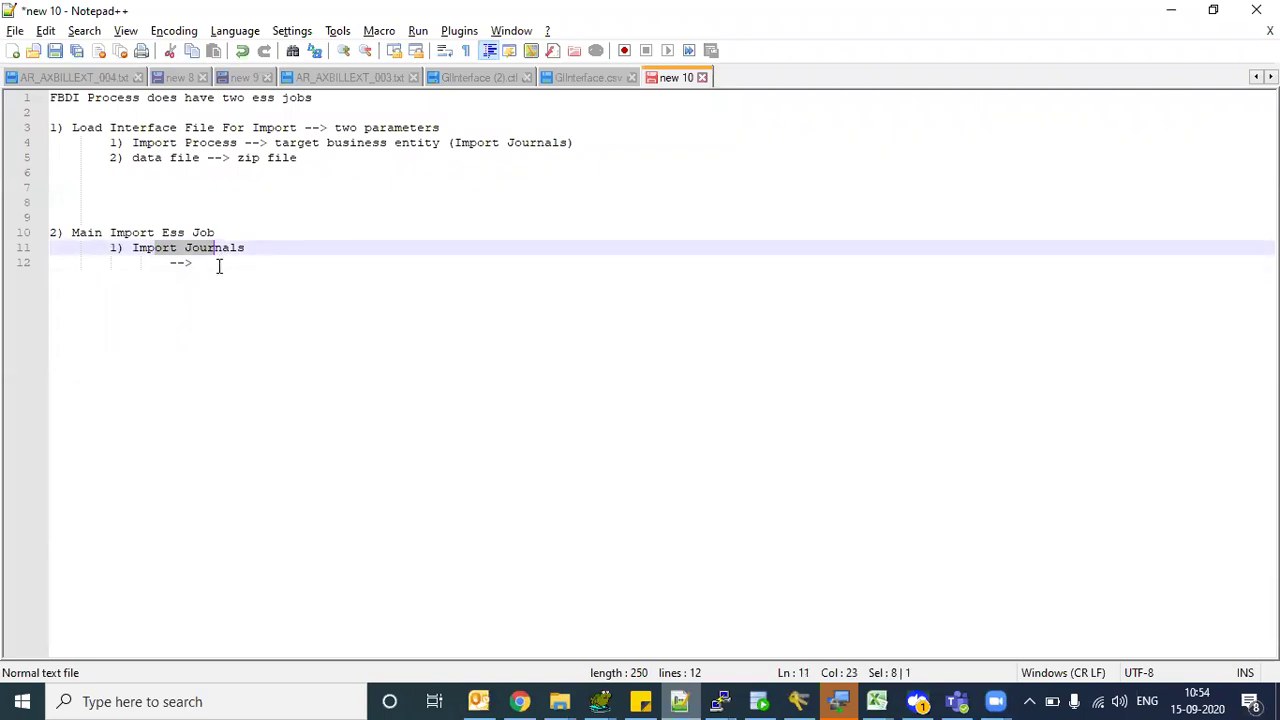
double_click(170, 263)
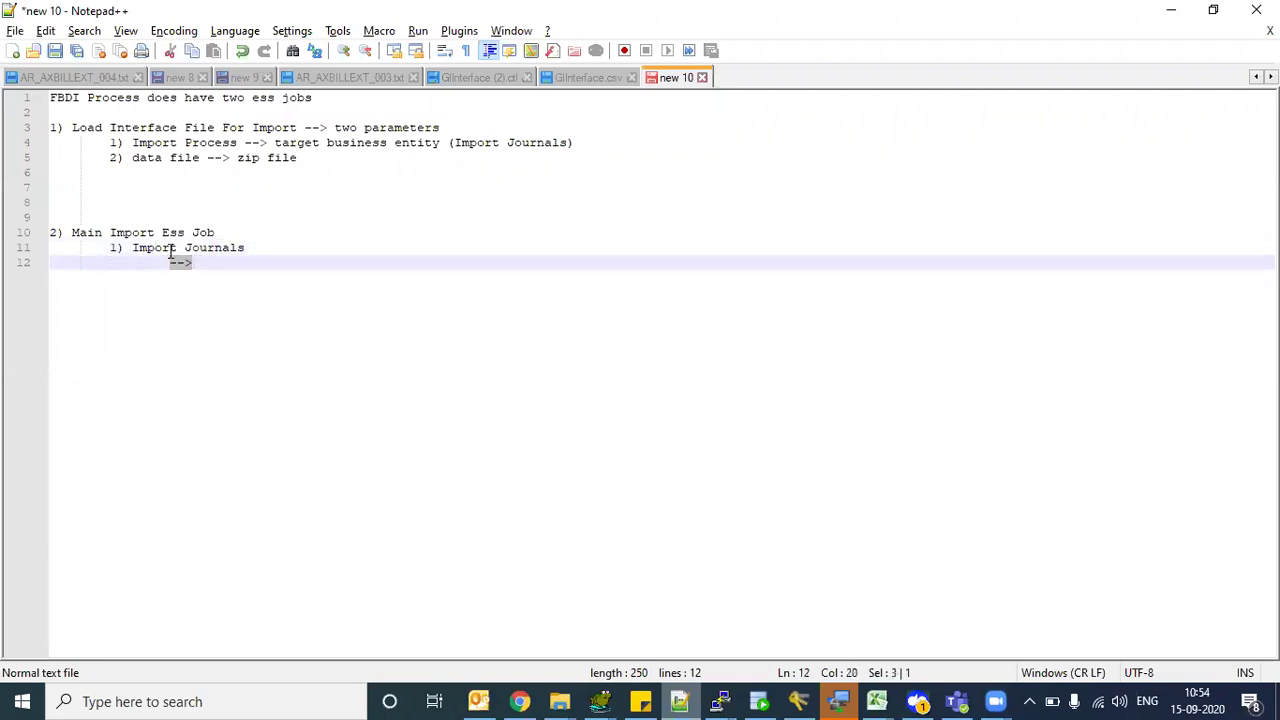
drag(157, 248, 216, 250)
drag(127, 232, 50, 233)
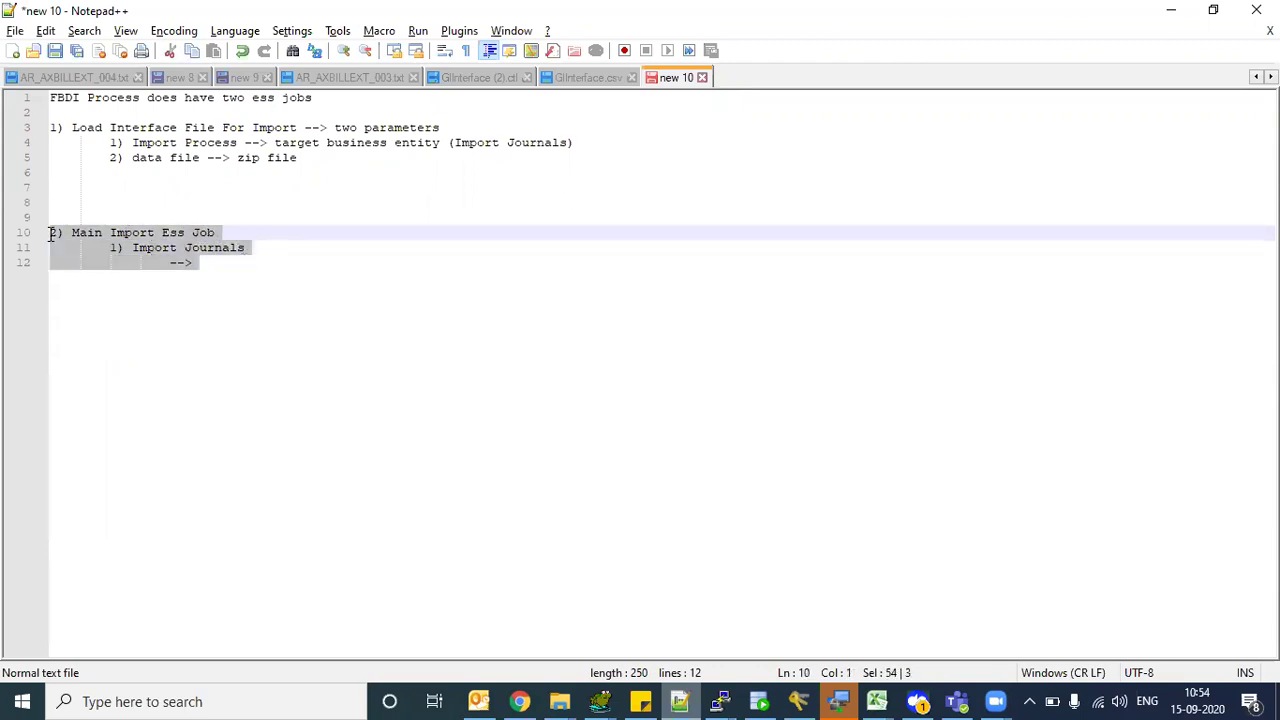
click(225, 260)
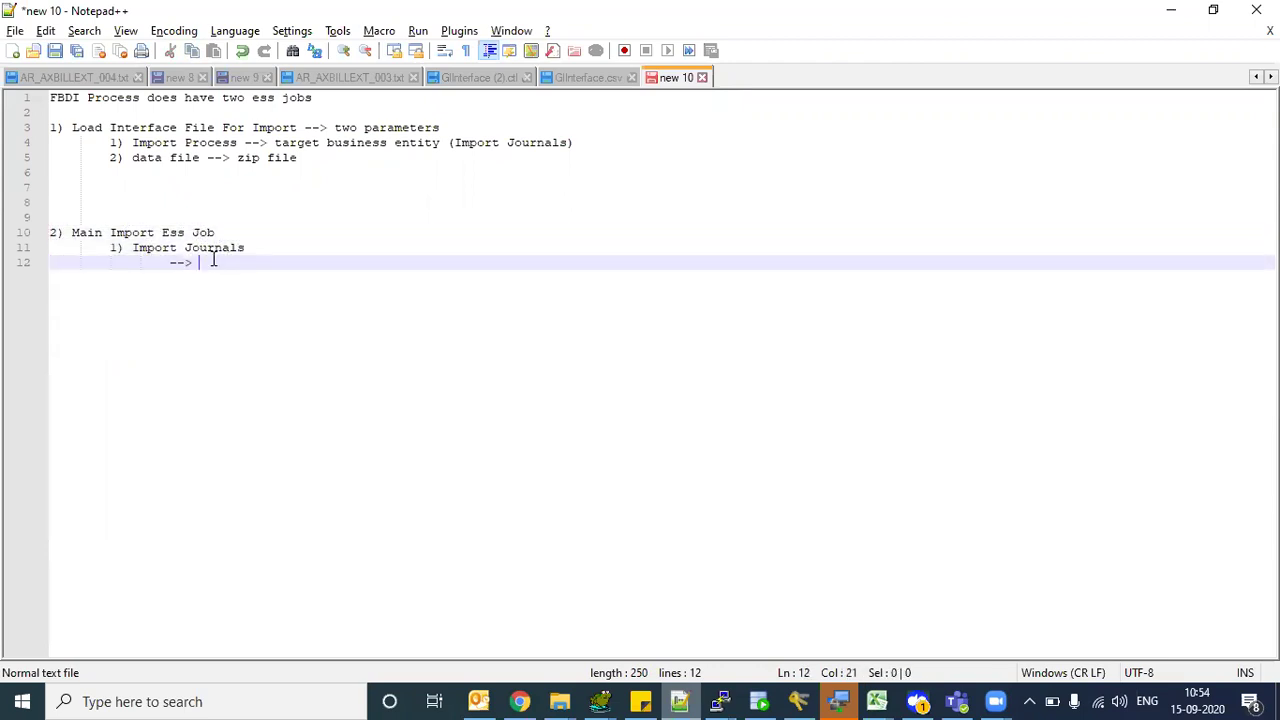
text(data access set)
key(Return)
text(o)
text(--> )
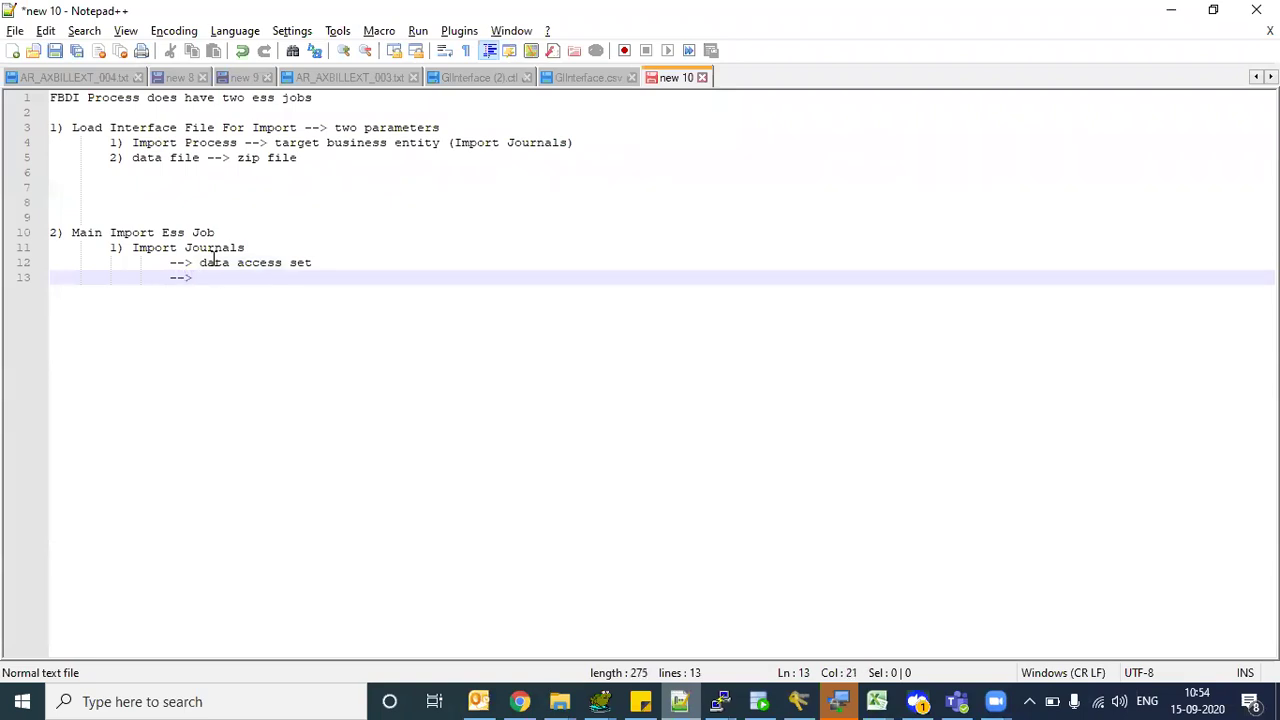
text(source)
key(Return)
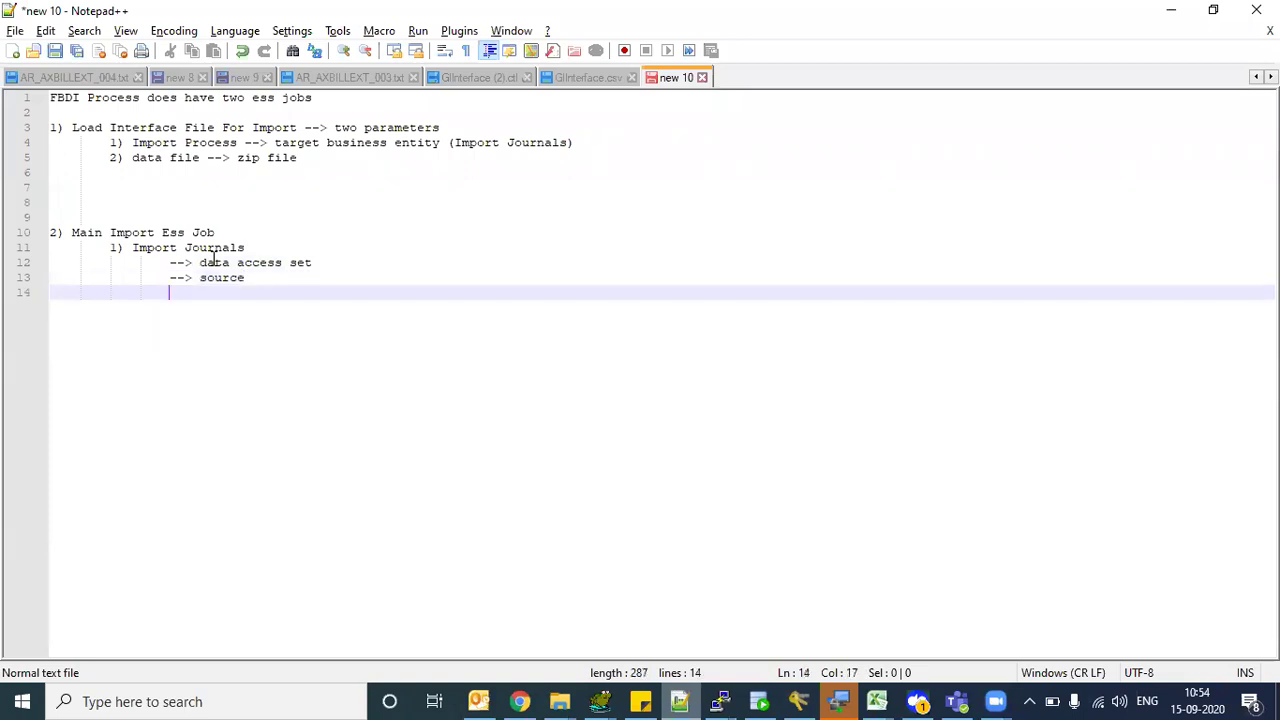
text(--> ledger)
key(Return)
text(-)
key(BackSpace)
text(--> group id)
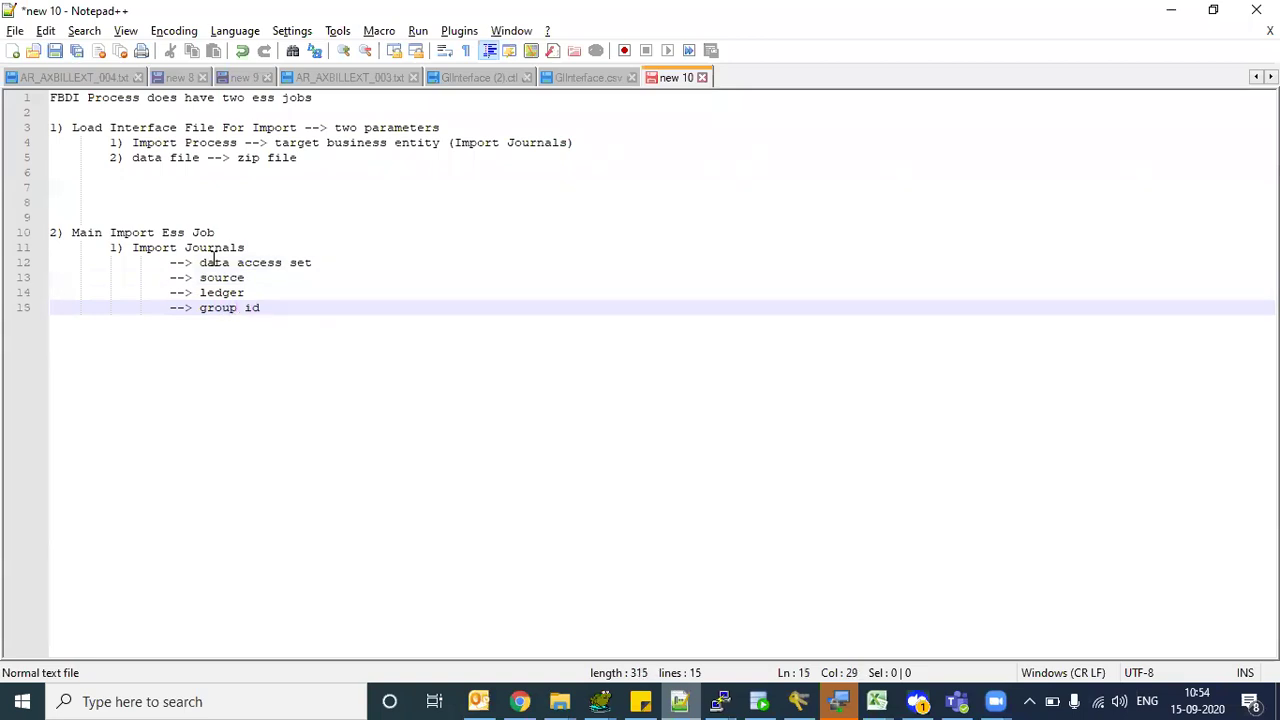
drag(264, 310, 214, 251)
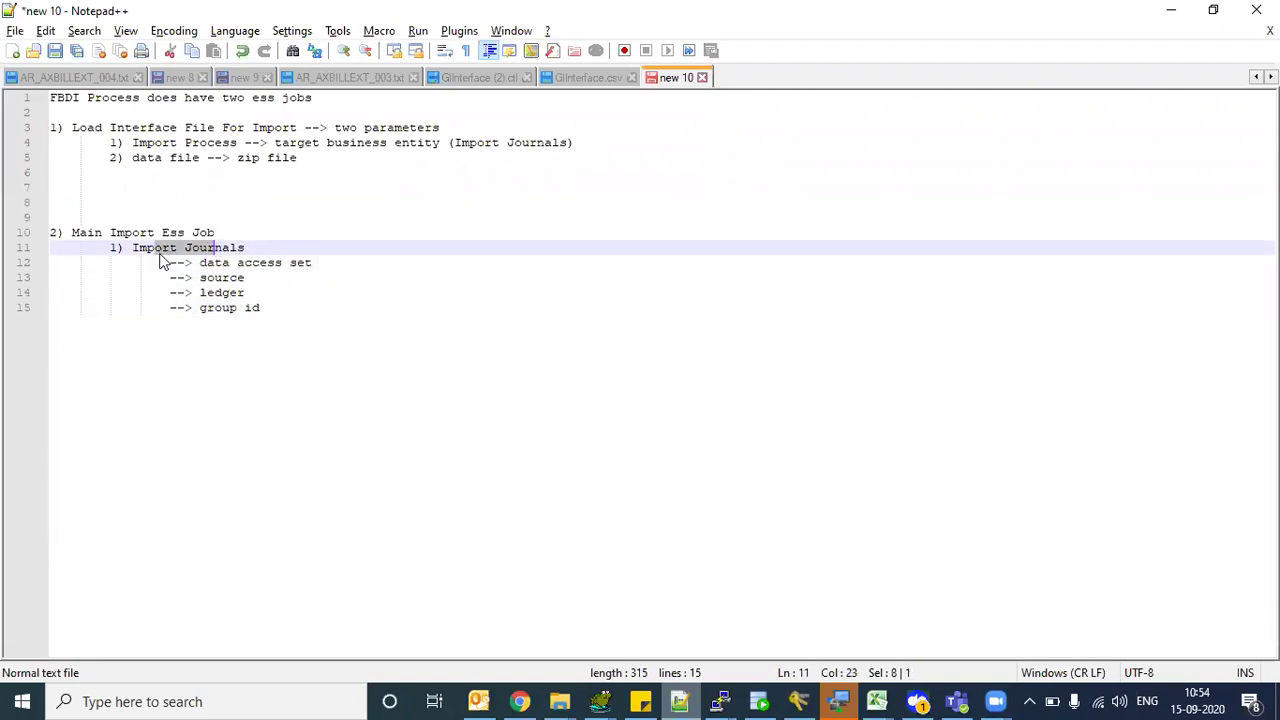
drag(201, 262, 255, 301)
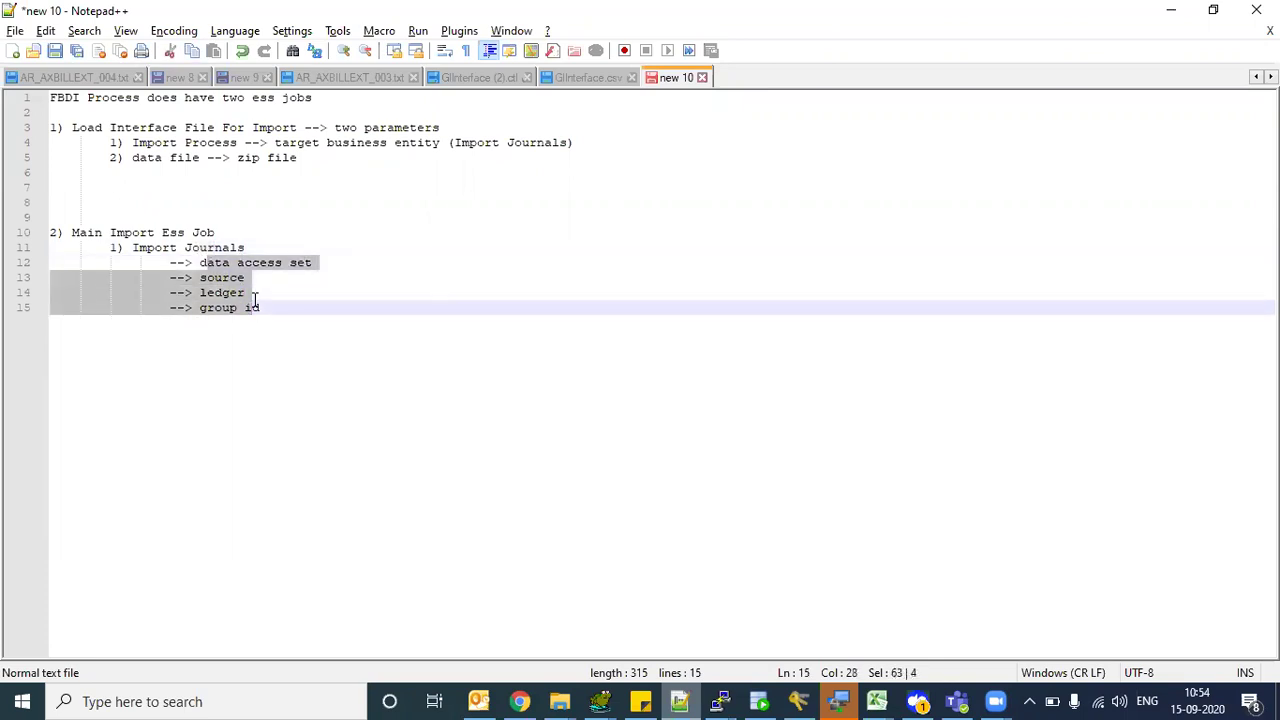
triple_click(270, 308)
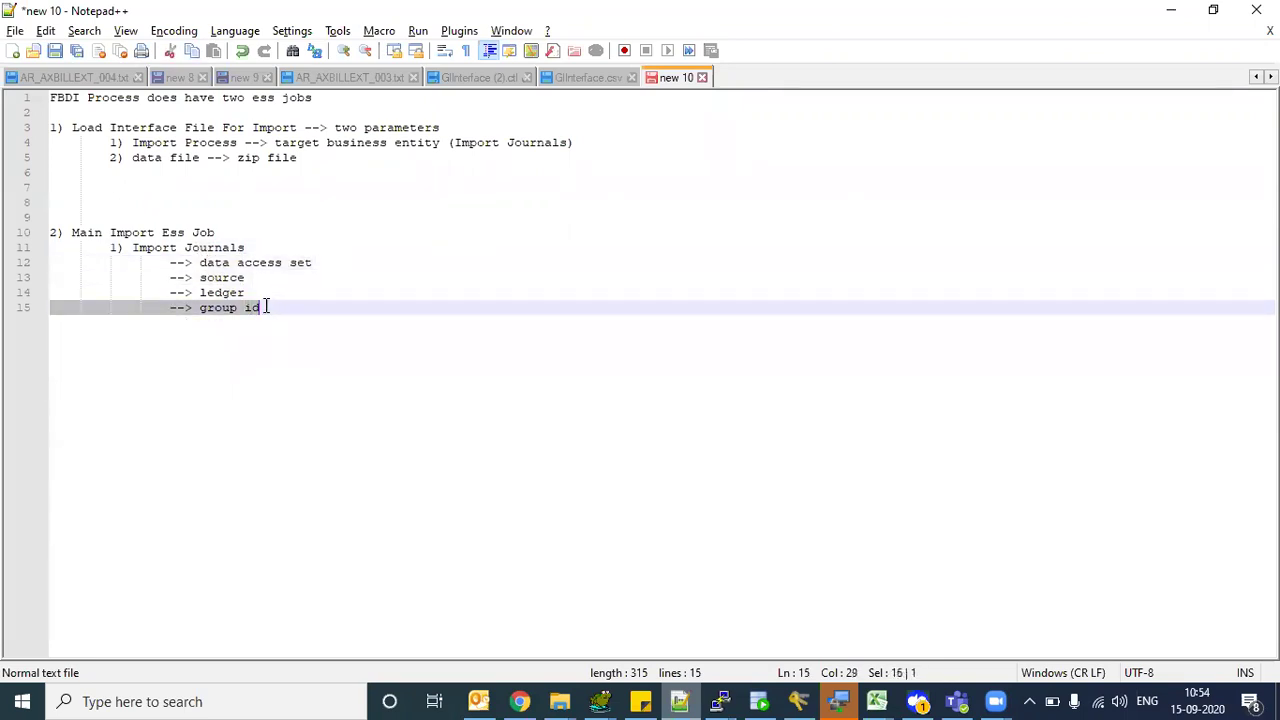
drag(80, 235, 208, 235)
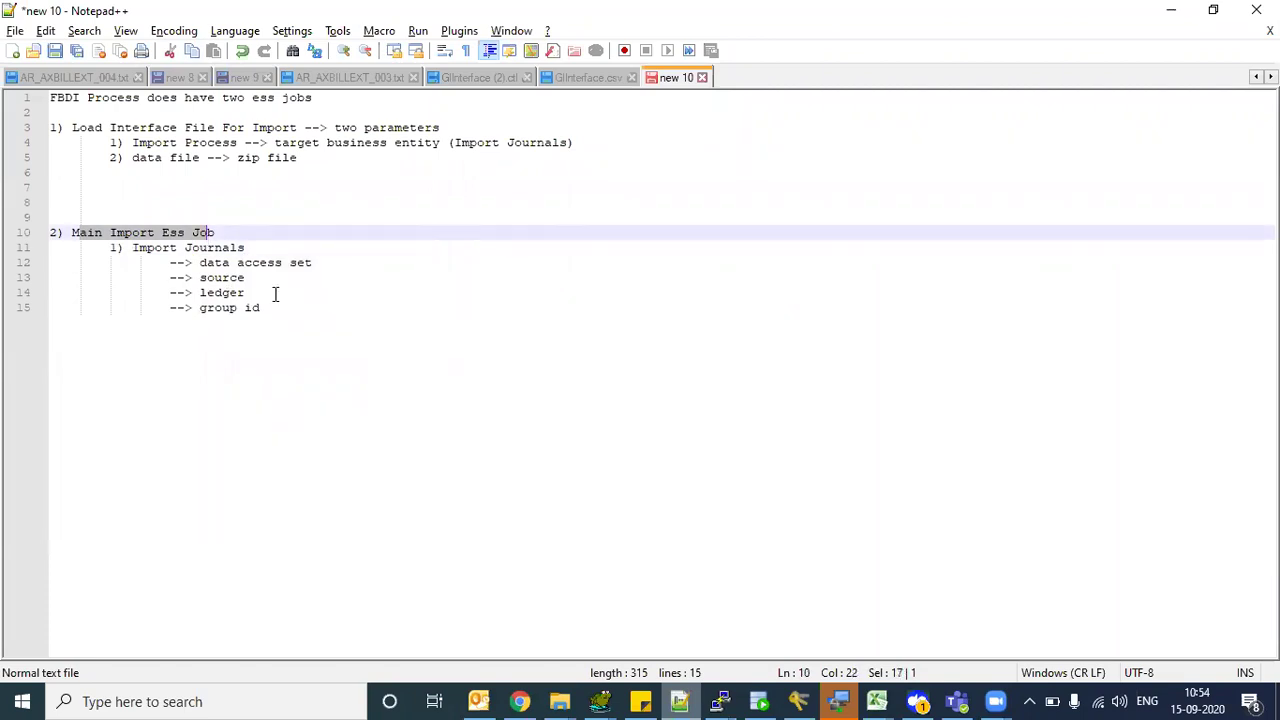
drag(96, 128, 203, 157)
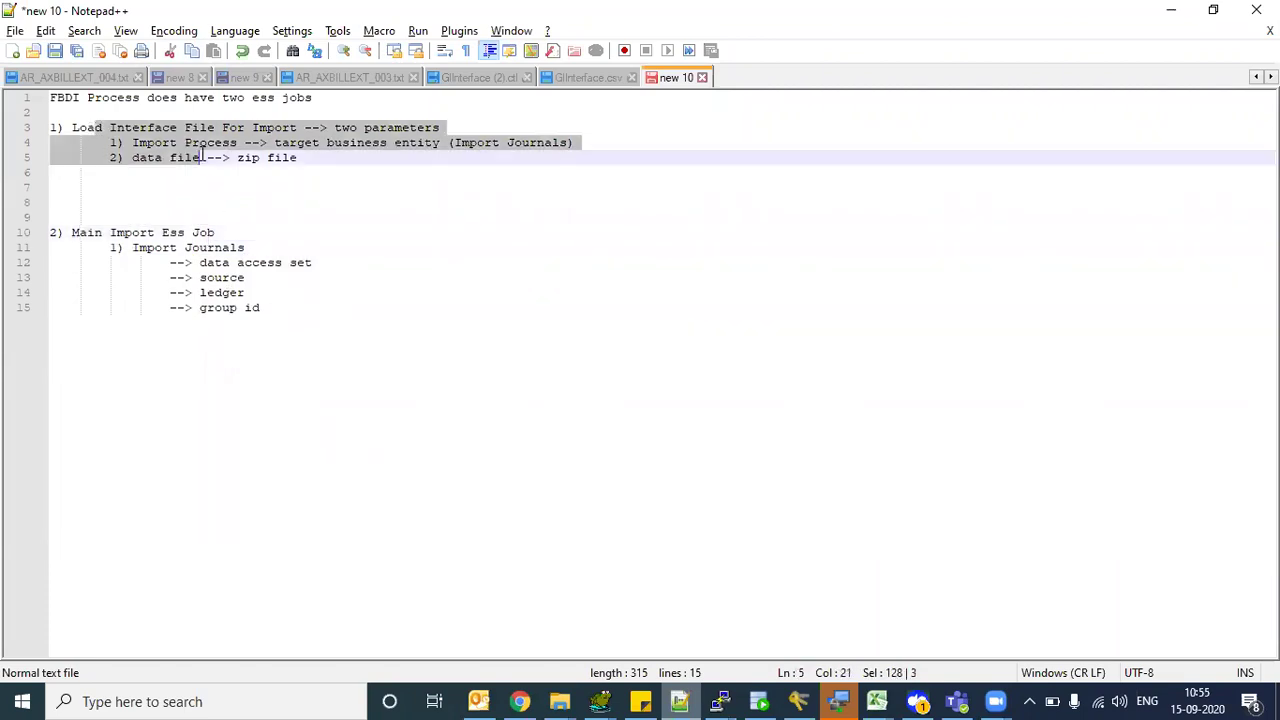
drag(110, 233, 245, 312)
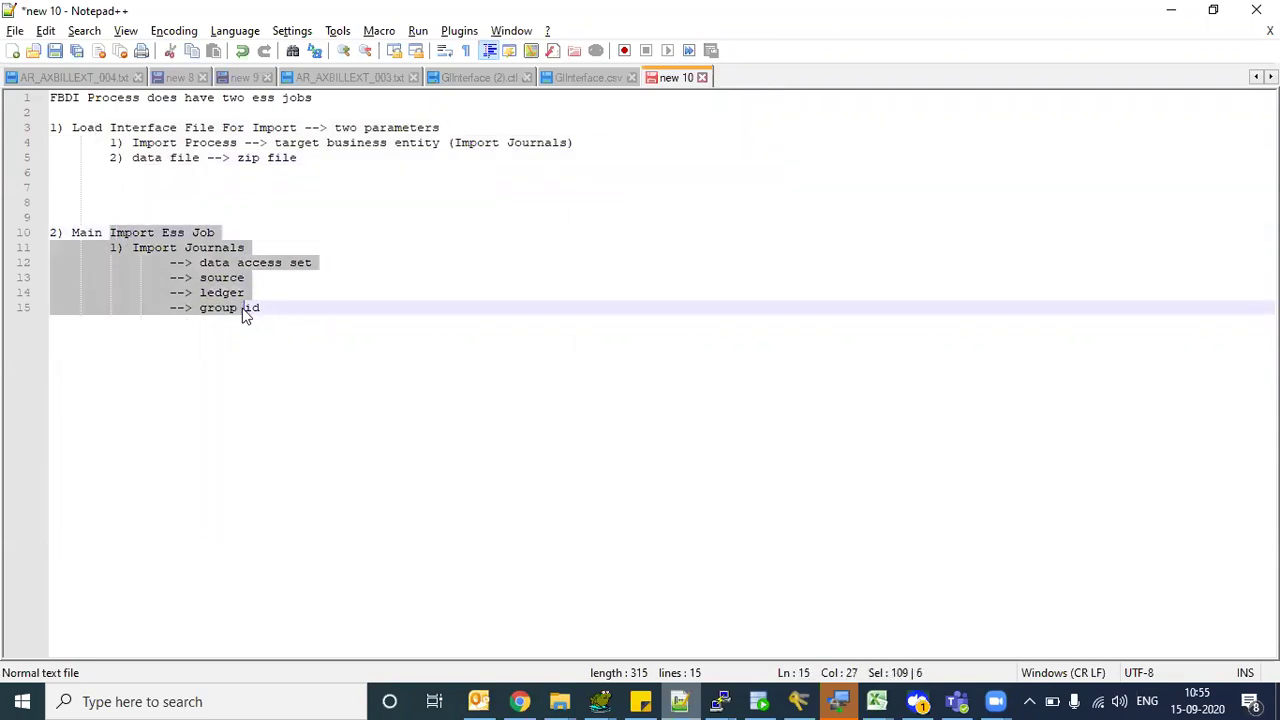
click(117, 142)
drag(97, 116, 206, 229)
click(163, 182)
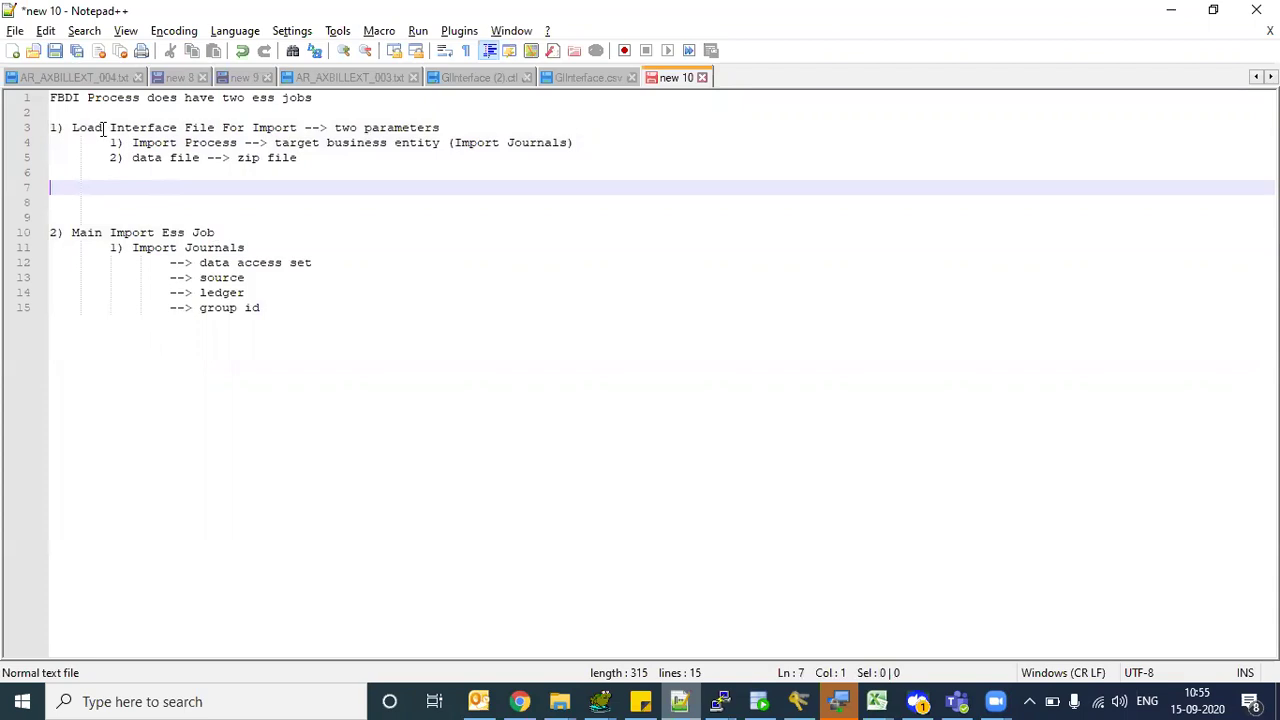
click(93, 128)
drag(138, 133, 234, 150)
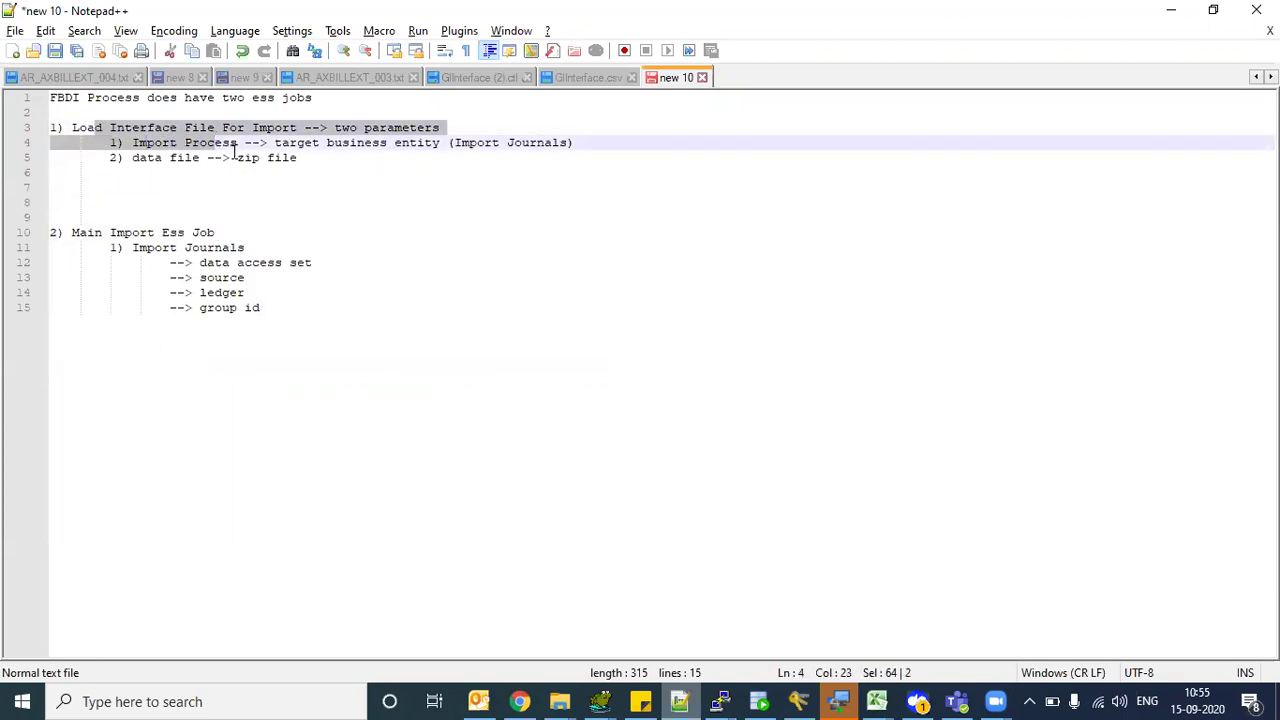
drag(470, 143, 535, 145)
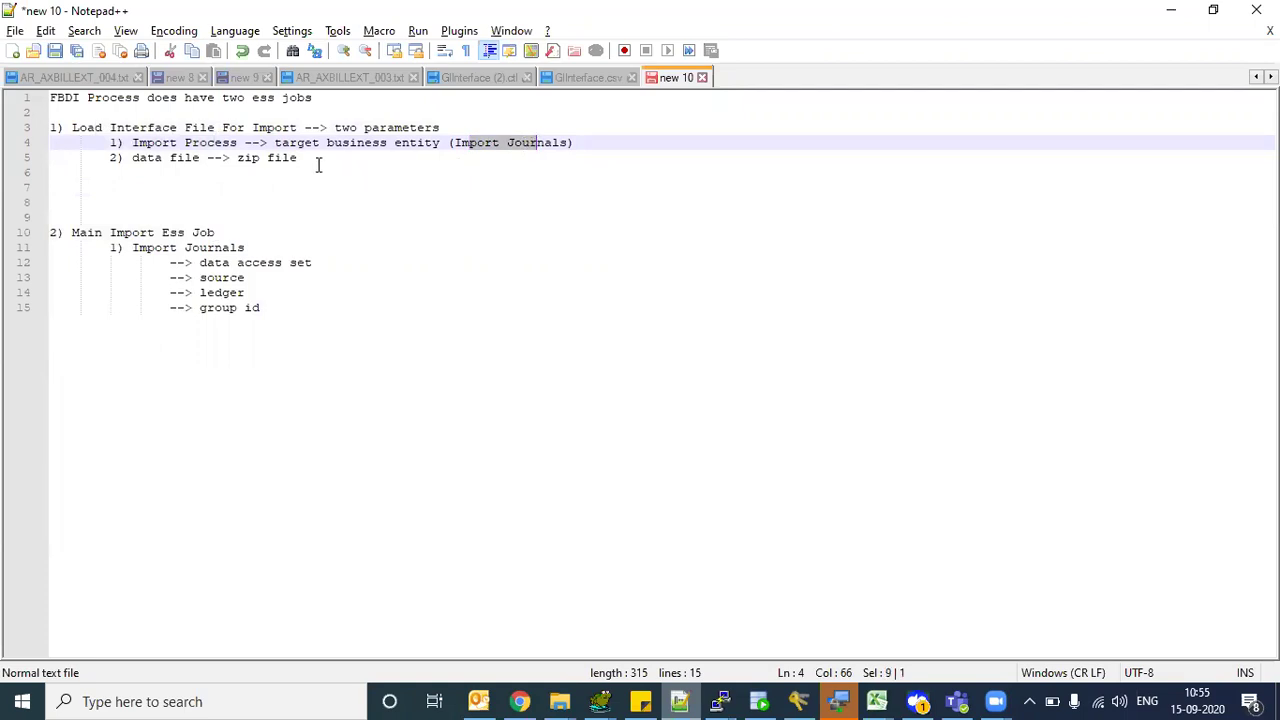
click(93, 233)
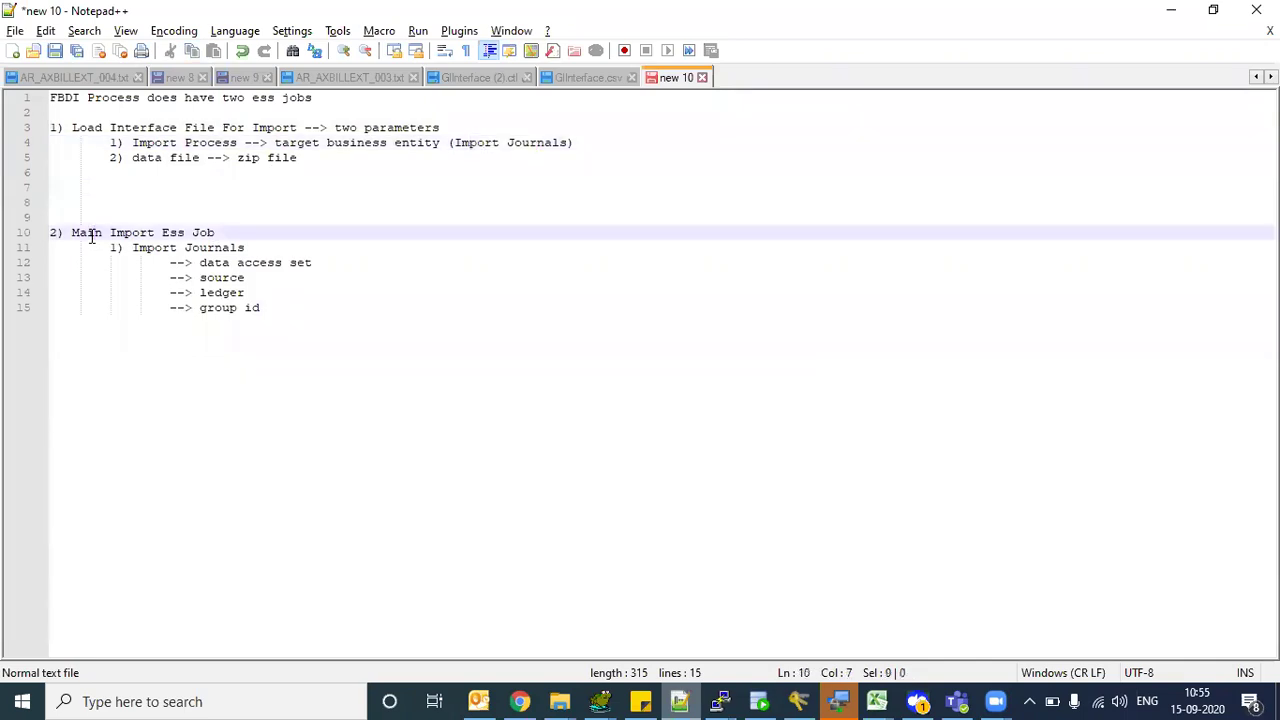
shift+click(162, 233)
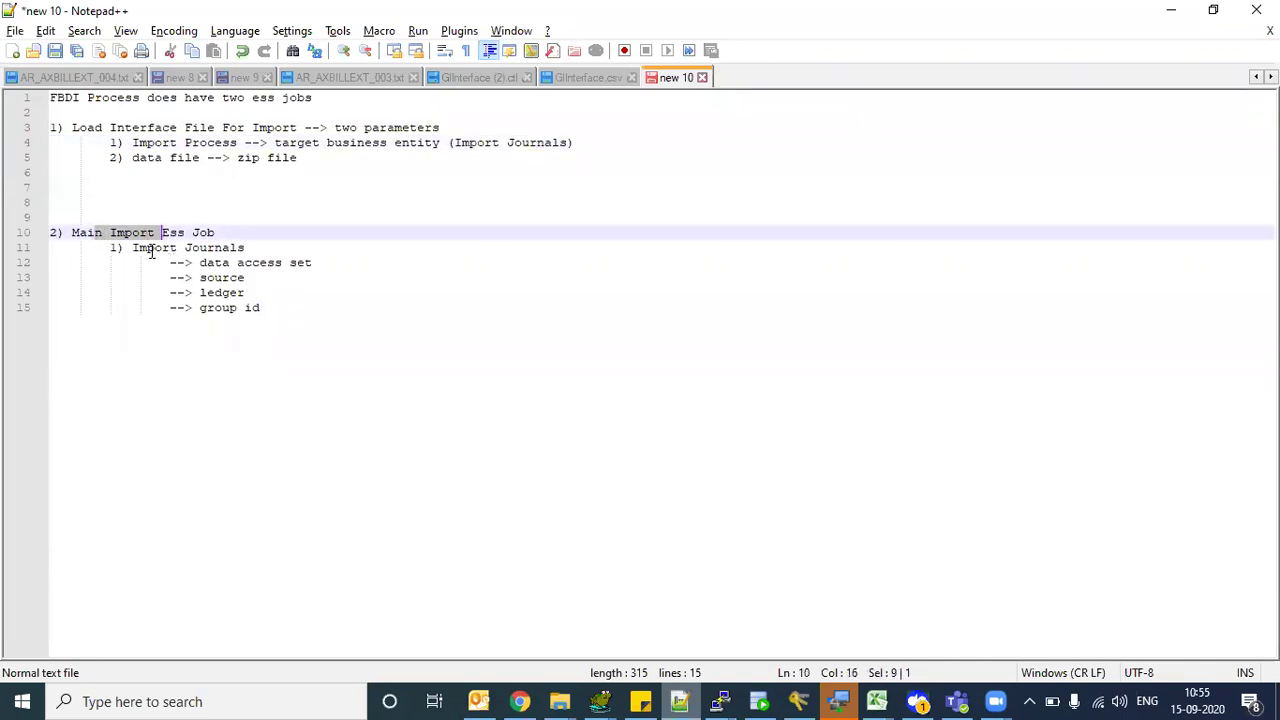
drag(152, 250, 236, 250)
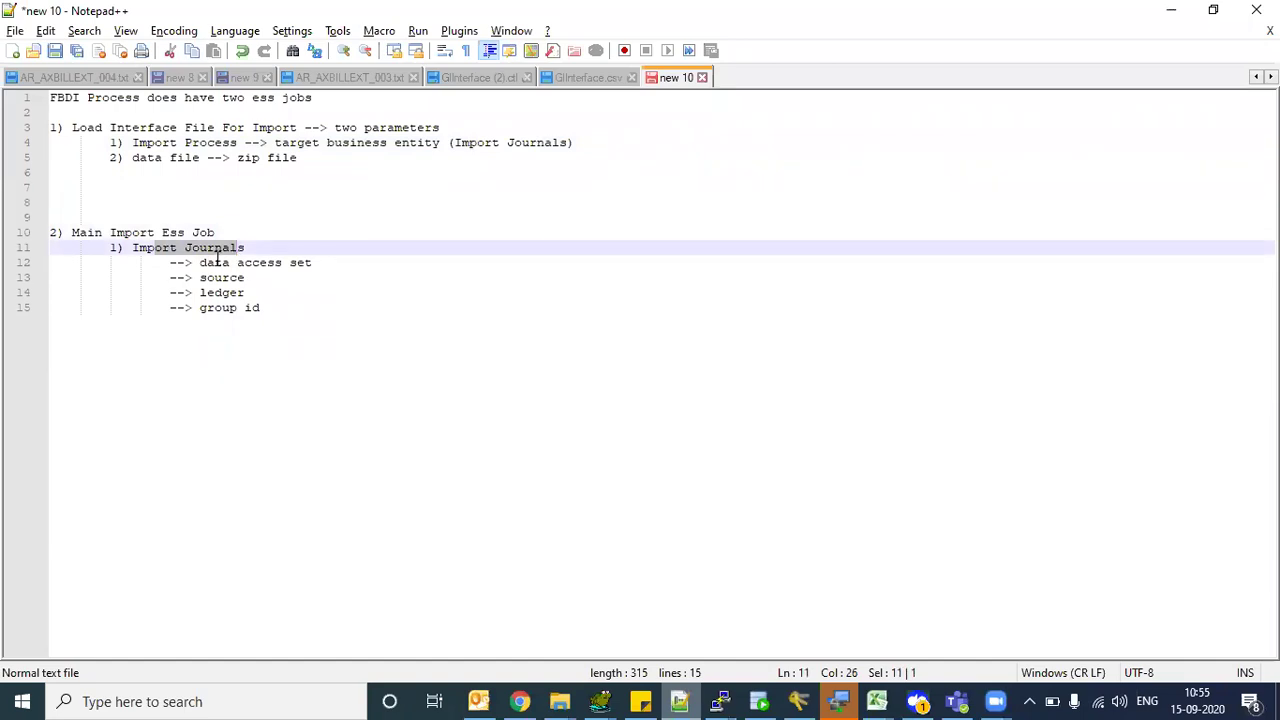
click(192, 262)
drag(148, 248, 230, 248)
click(240, 263)
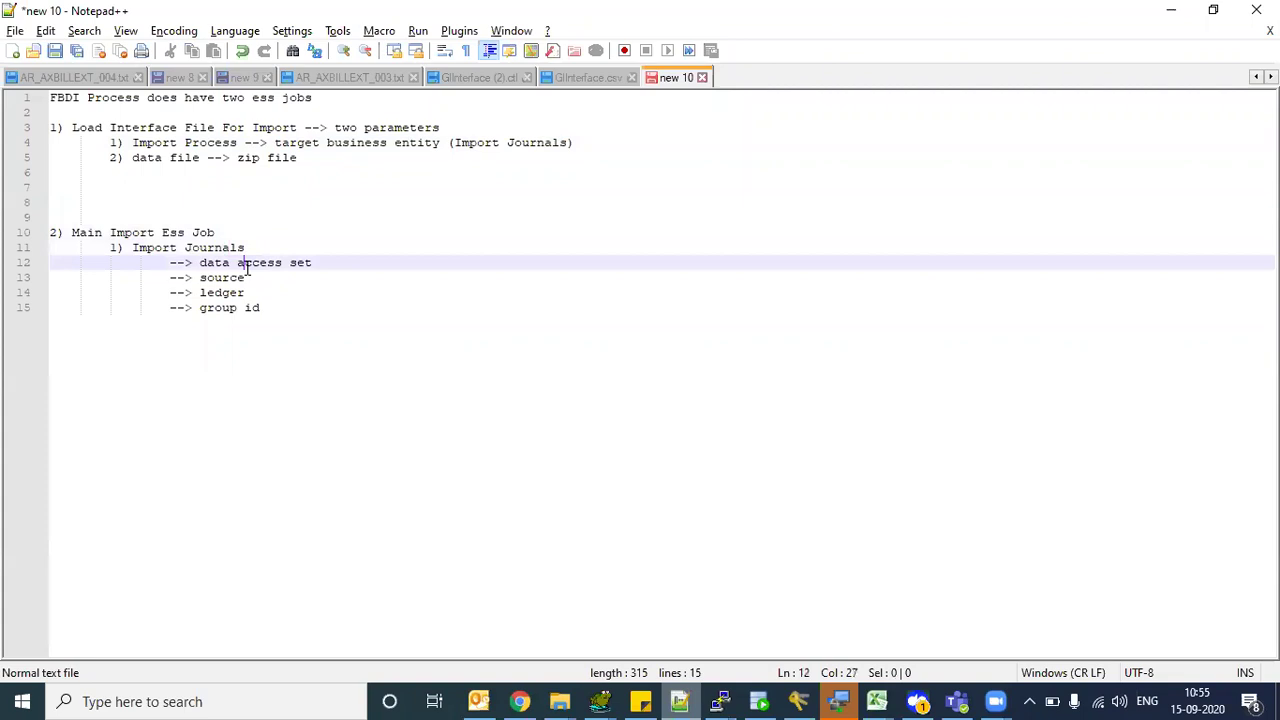
drag(476, 148, 569, 142)
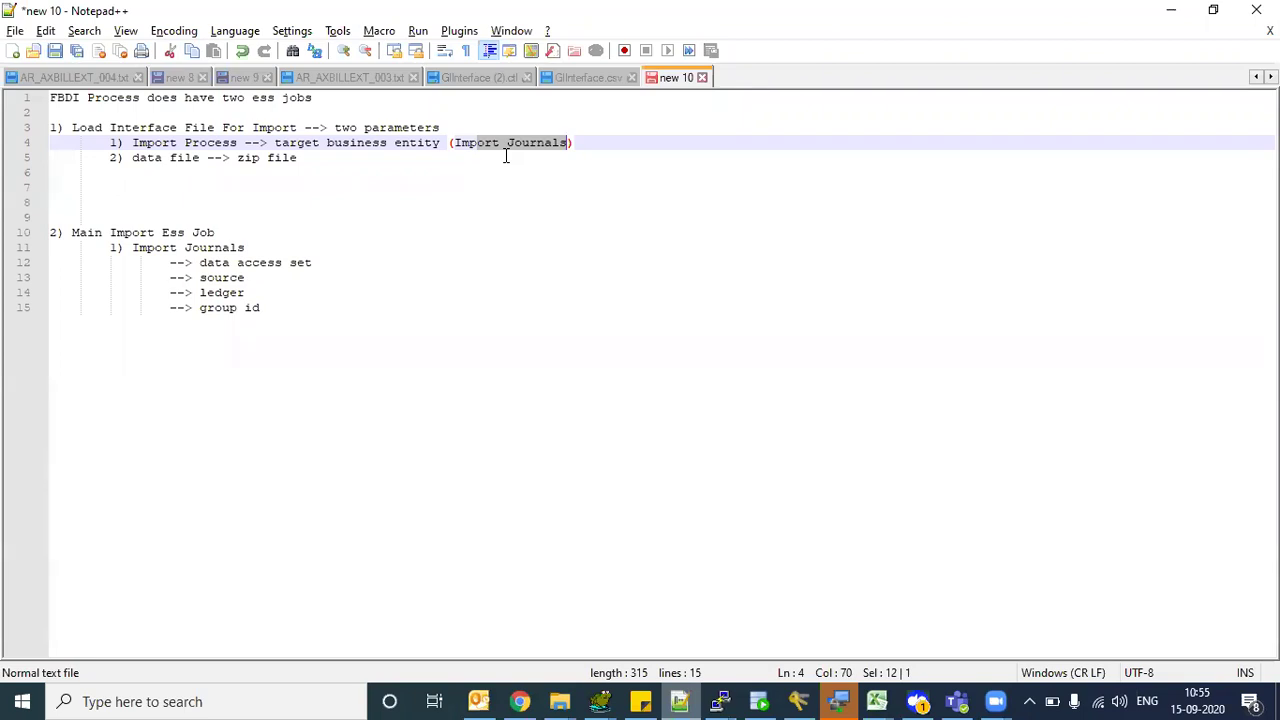
click(505, 156)
drag(464, 143, 553, 144)
click(524, 194)
drag(462, 142, 541, 140)
click(482, 146)
drag(478, 142, 543, 142)
click(593, 142)
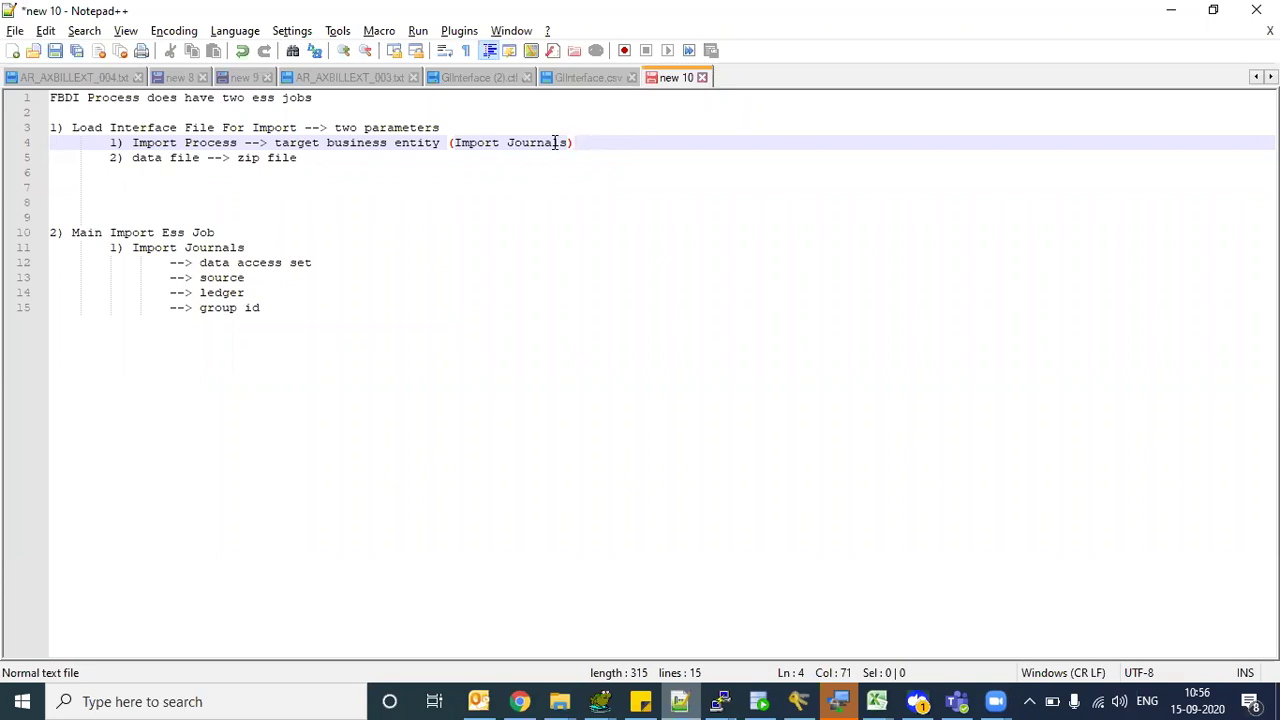
click(474, 147)
drag(474, 147, 551, 145)
click(554, 170)
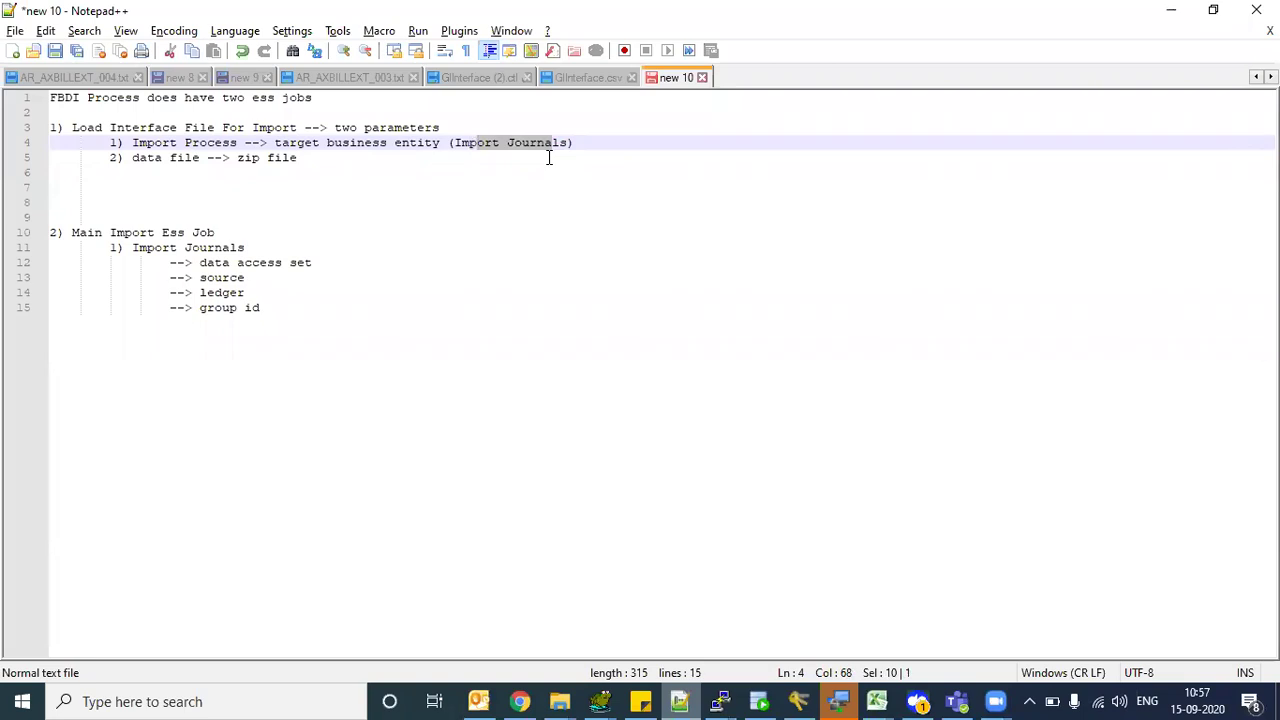
click(548, 157)
drag(469, 143, 522, 142)
click(320, 281)
click(275, 310)
drag(275, 310, 48, 95)
click(210, 217)
drag(132, 127, 170, 144)
drag(155, 247, 277, 302)
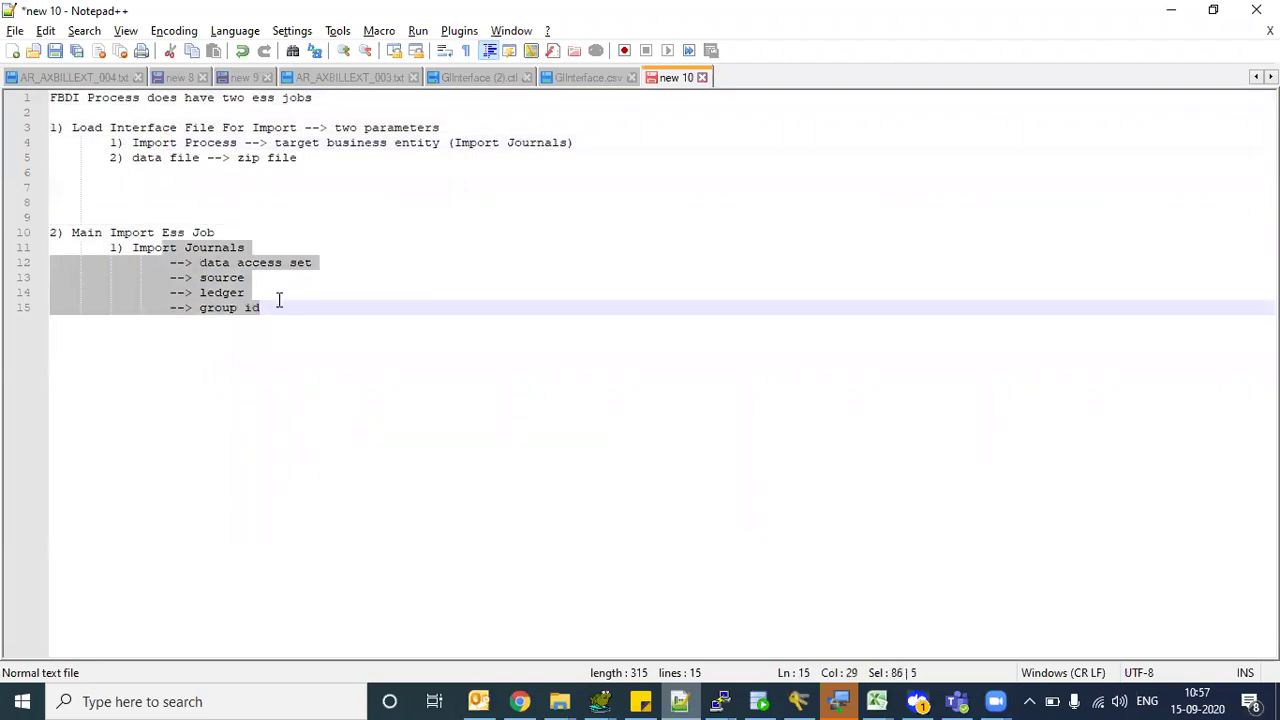
click(317, 216)
click(131, 128)
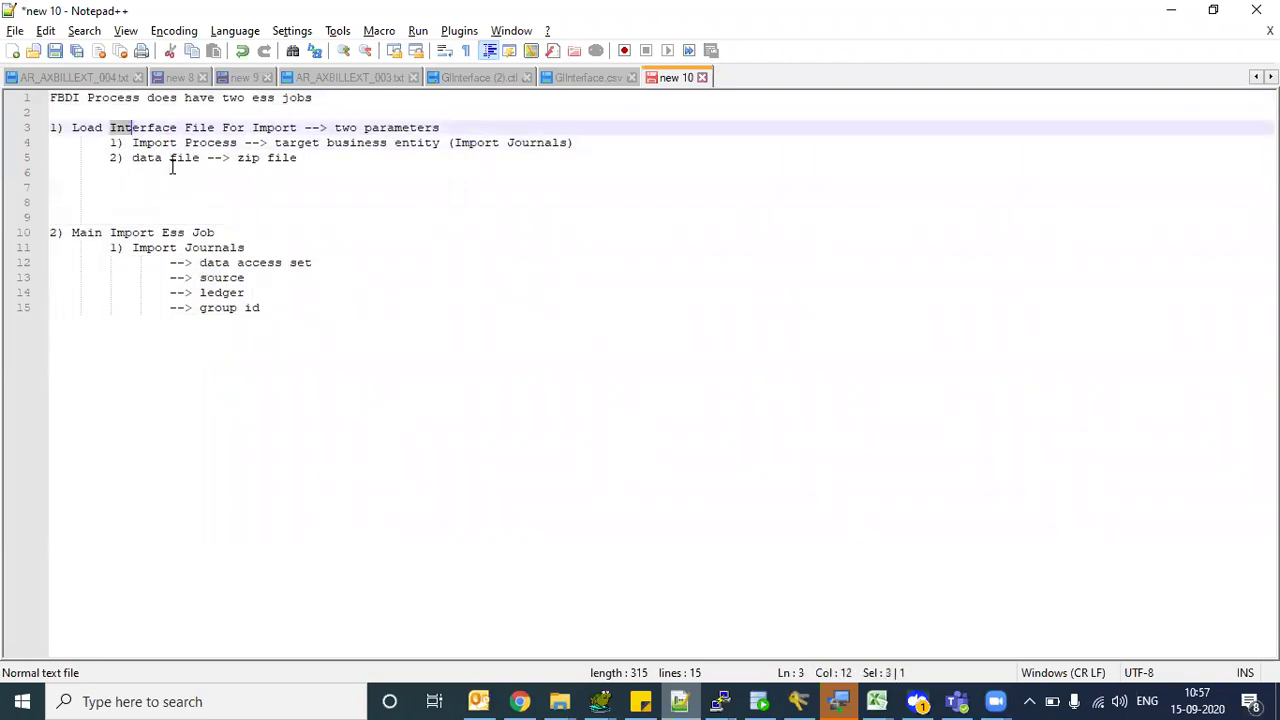
drag(237, 158, 308, 158)
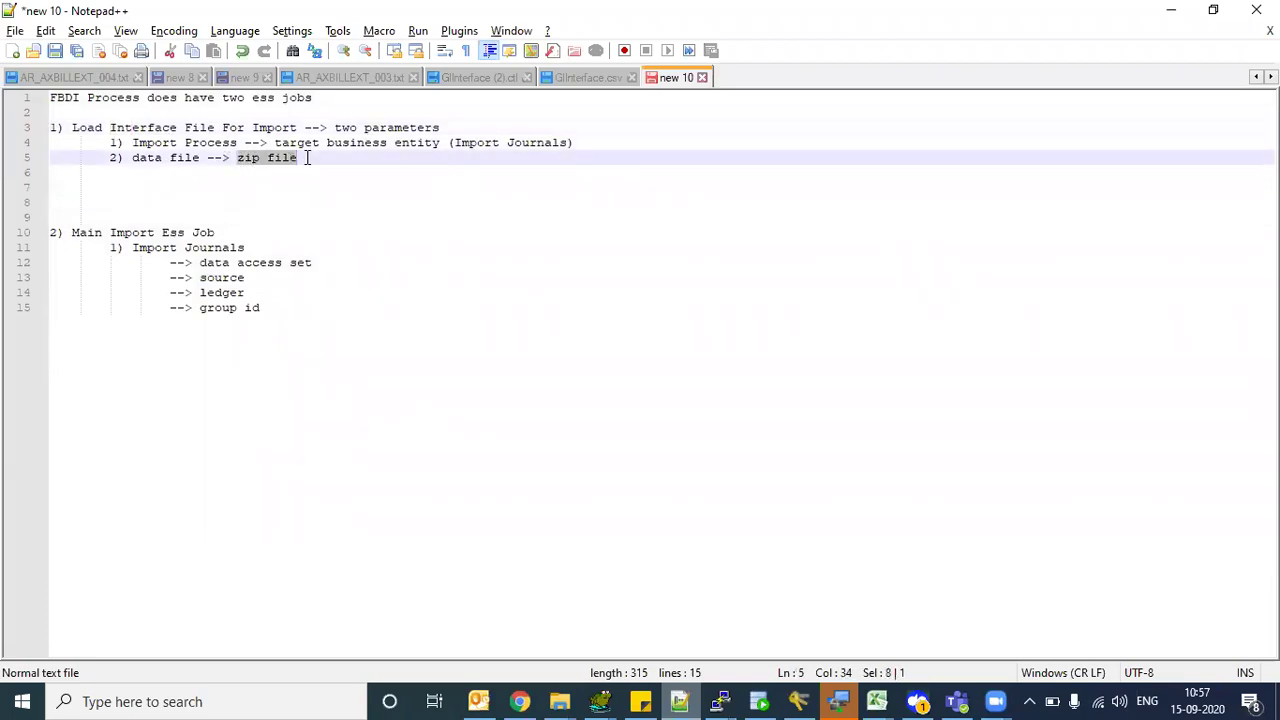
- Check the GlInterface zip on the desktop, then start an indented '-->' line under data file
key(super+d)
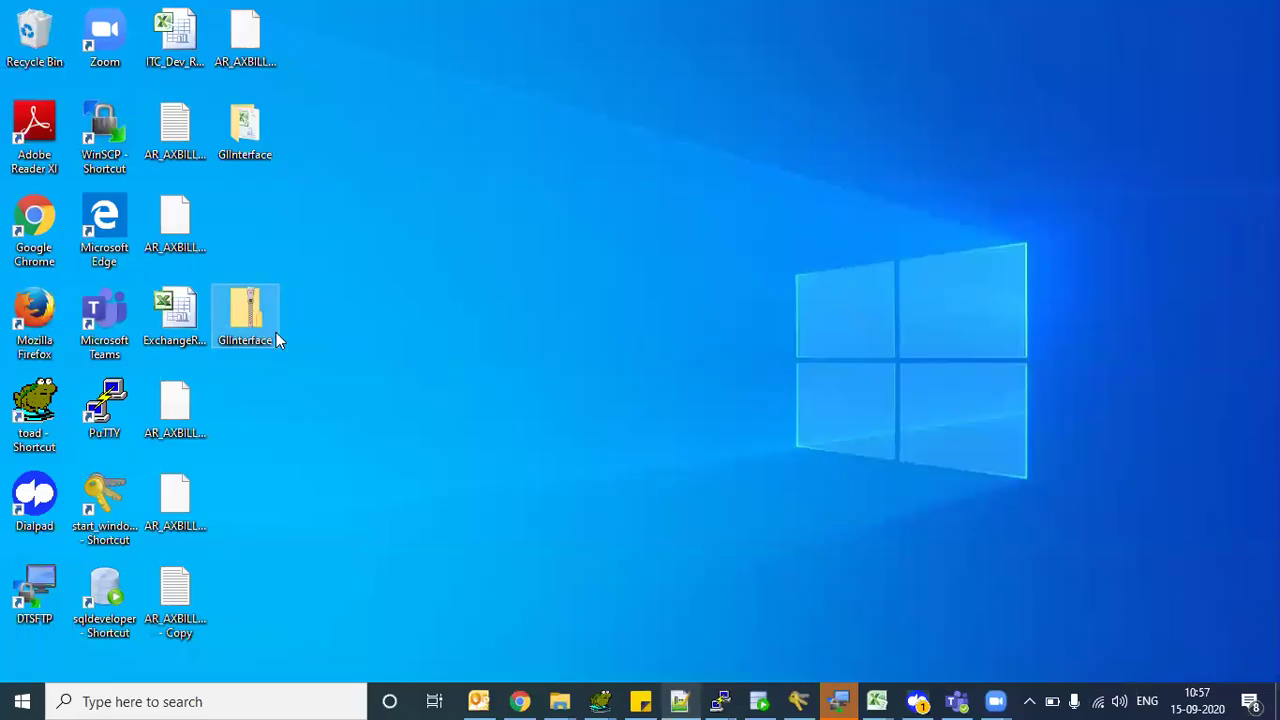
key(alt+Tab)
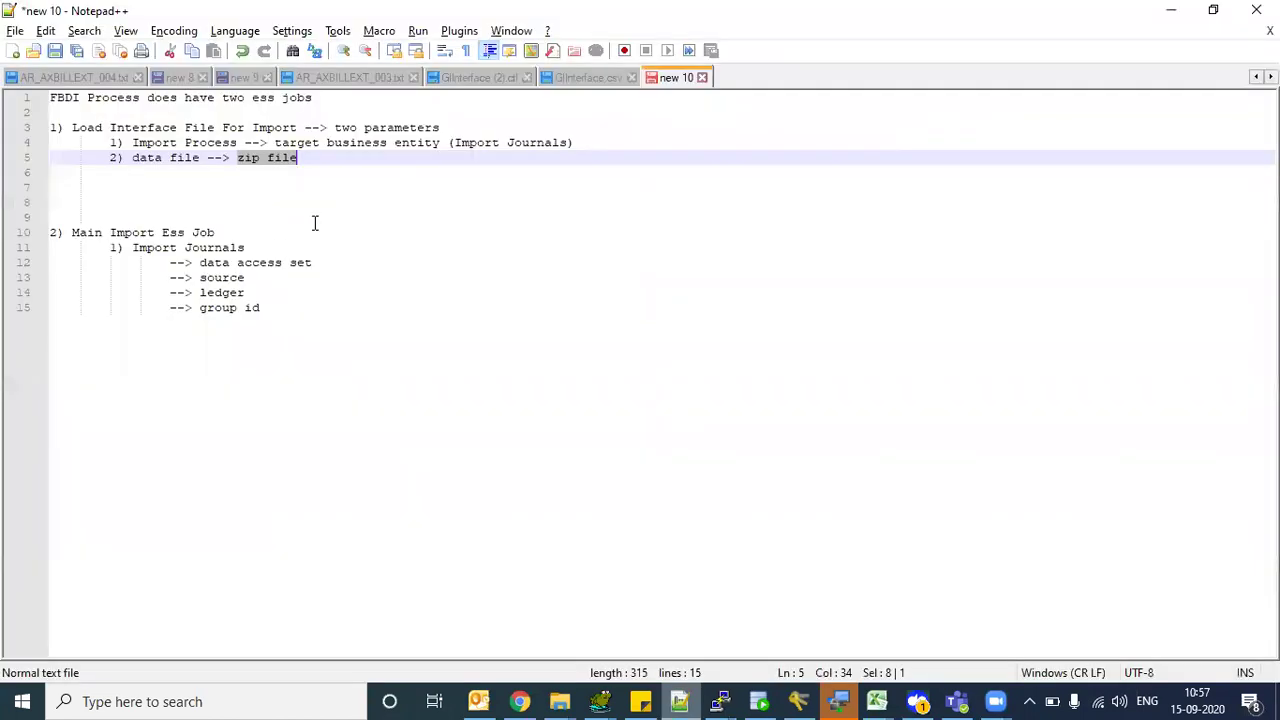
click(343, 160)
key(Return)
key(Tab)
key(Tab)
text(-->)
- Add '(Upload file)' after zip file on the data file line
drag(143, 160, 192, 160)
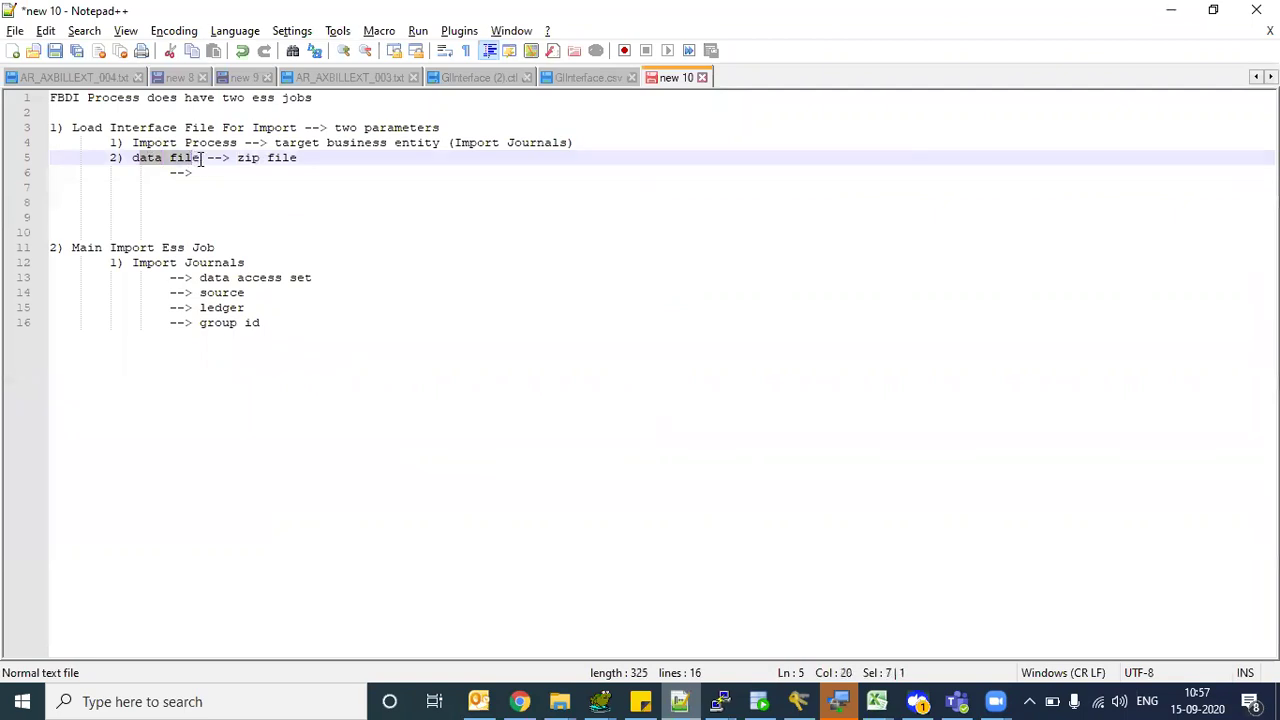
click(311, 157)
text(())
key(BackSpace)
text())
key(Left)
text(.zip)
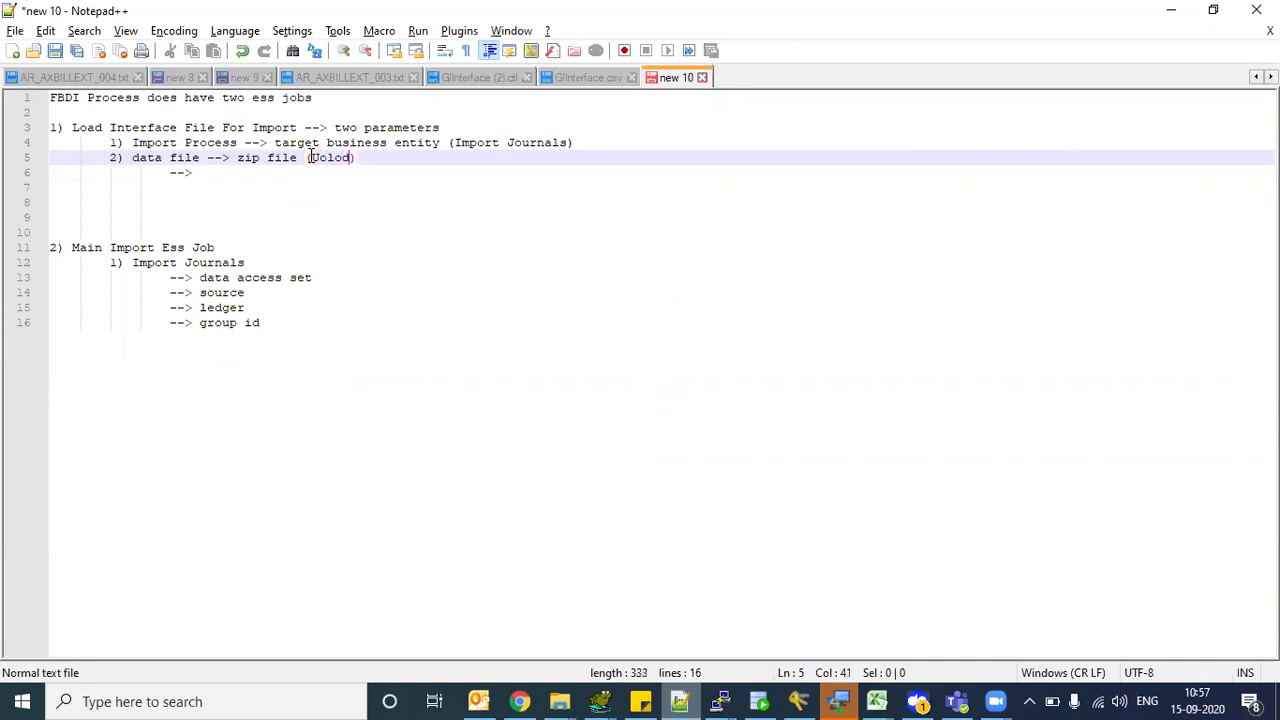
key(BackSpace)
key(BackSpace)
key(BackSpace)
text(load file)
drag(311, 158, 397, 178)
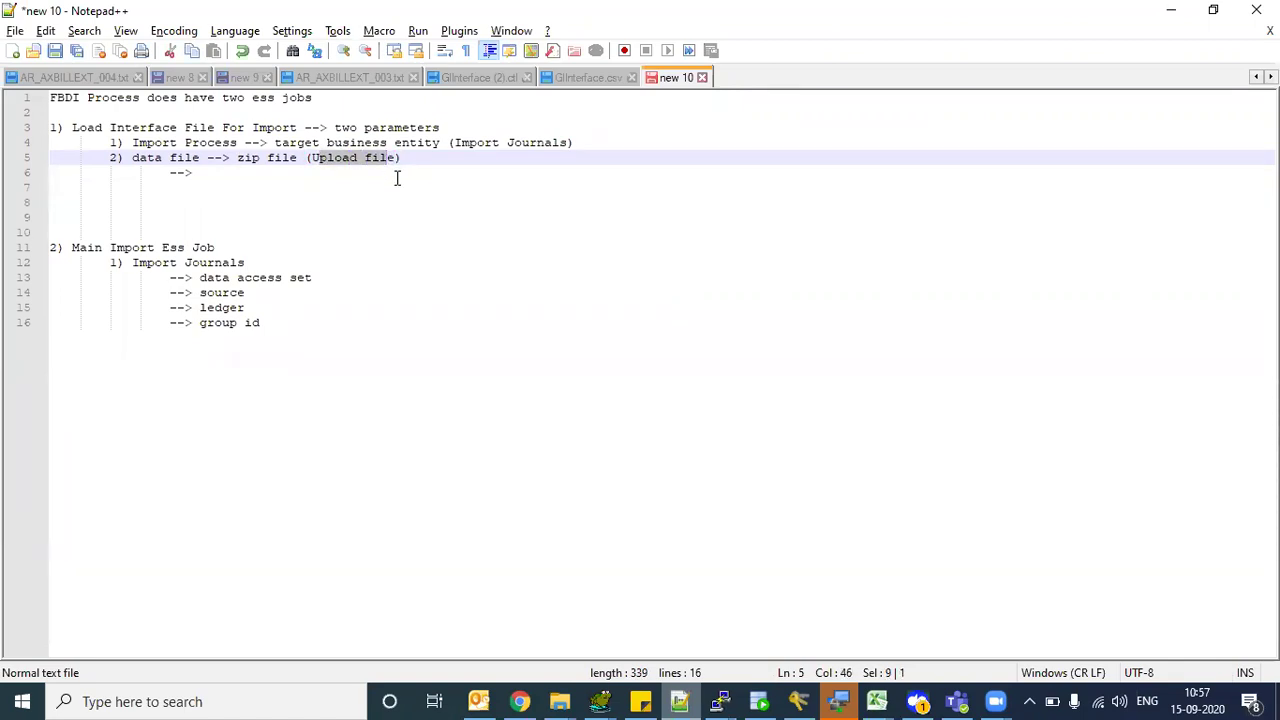
drag(237, 157, 284, 158)
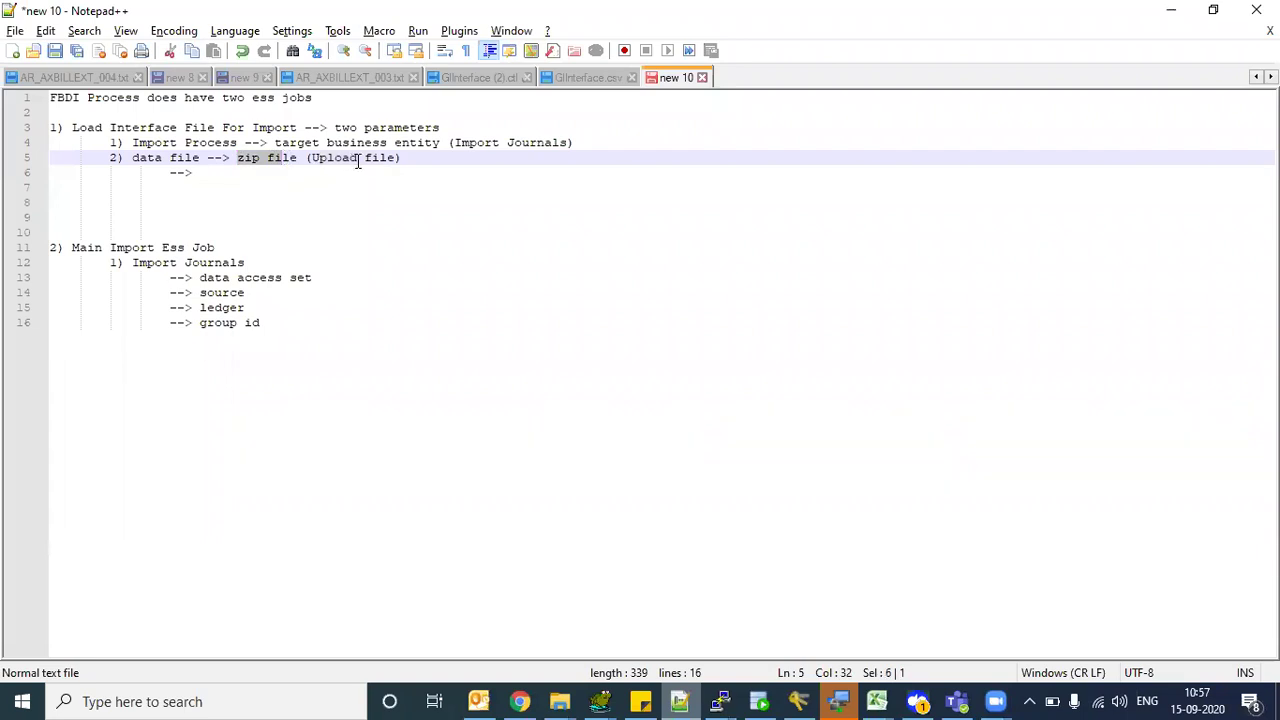
drag(178, 127, 245, 128)
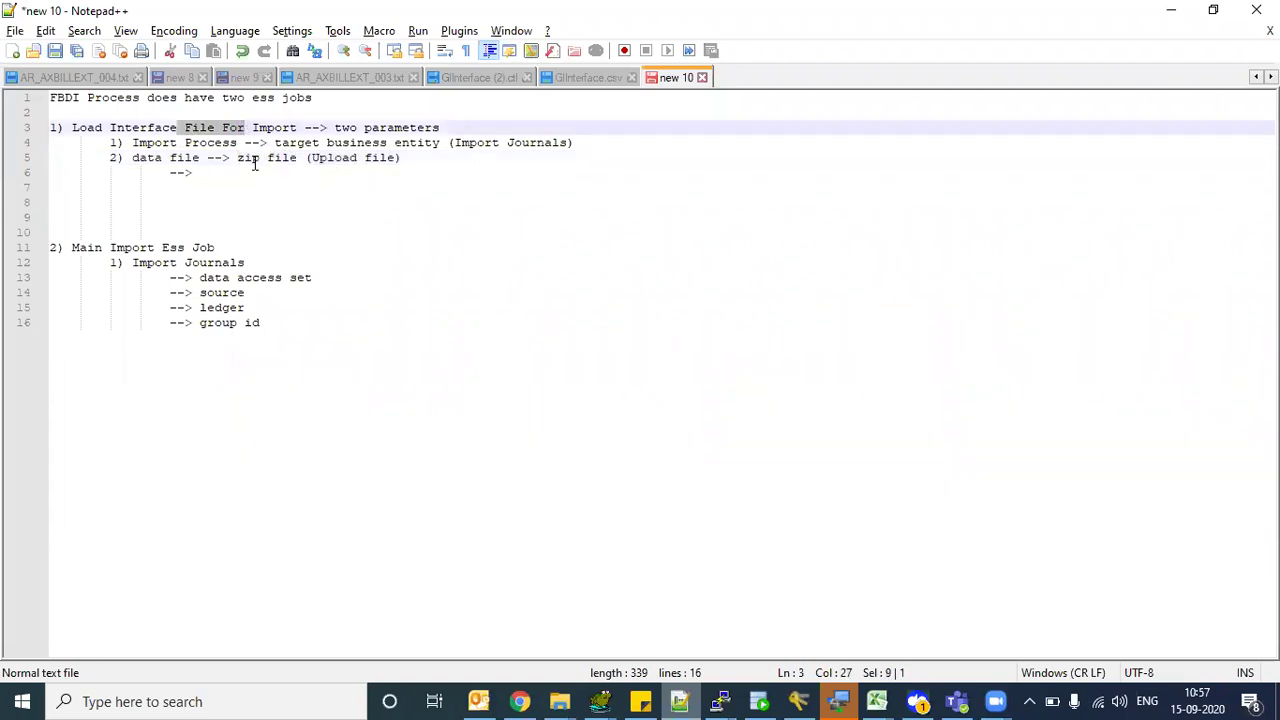
- Type 'upload zip file into UCM location ()' on the new arrow line
click(228, 173)
text(up)
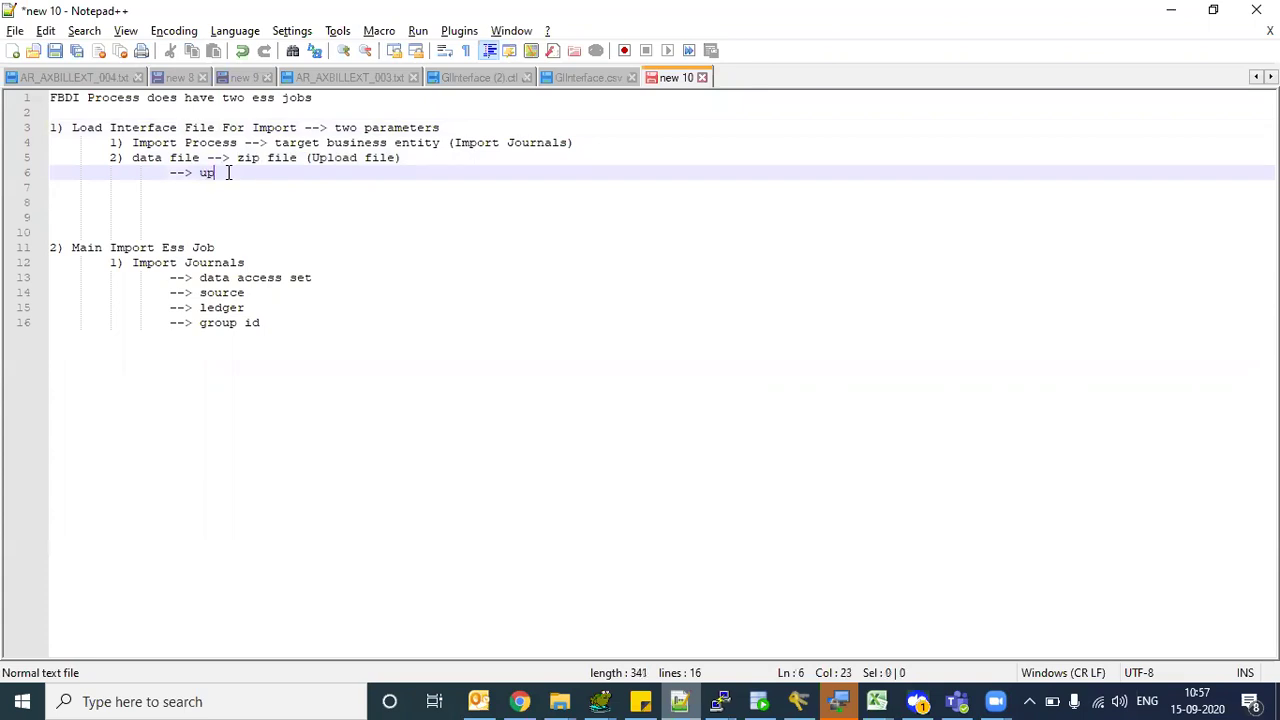
text(load zip f)
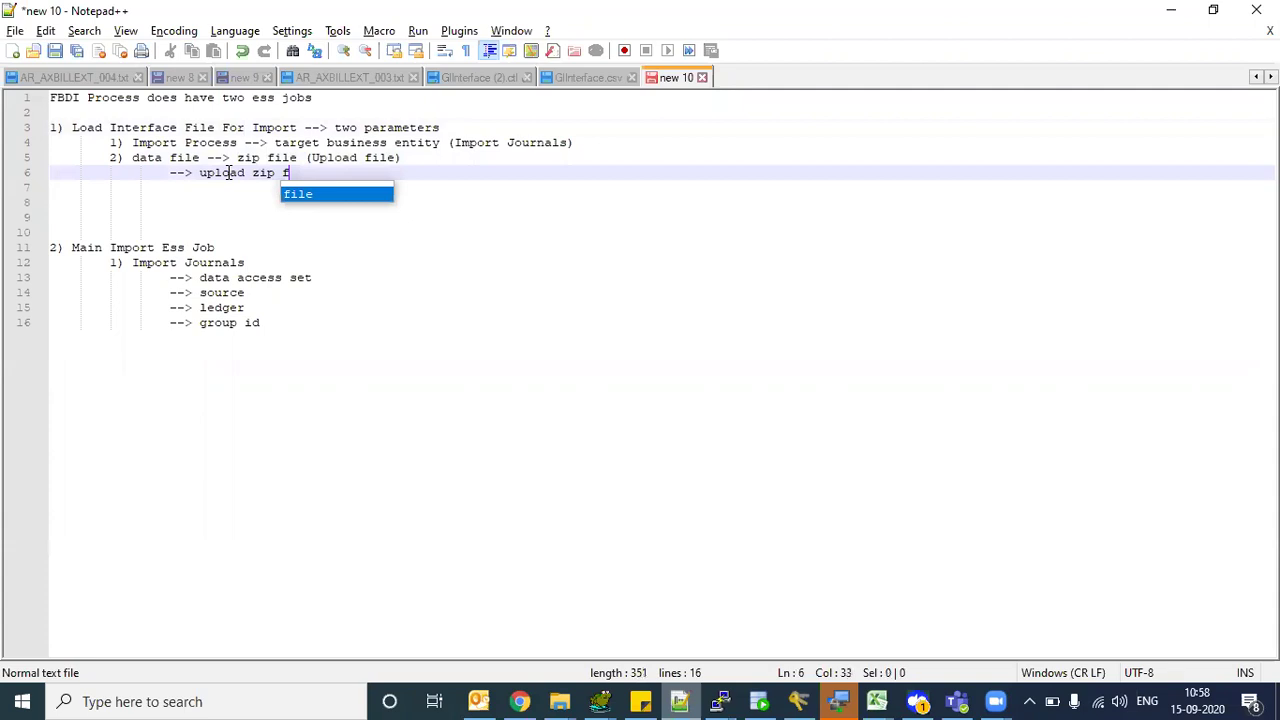
text(ile into UMC)
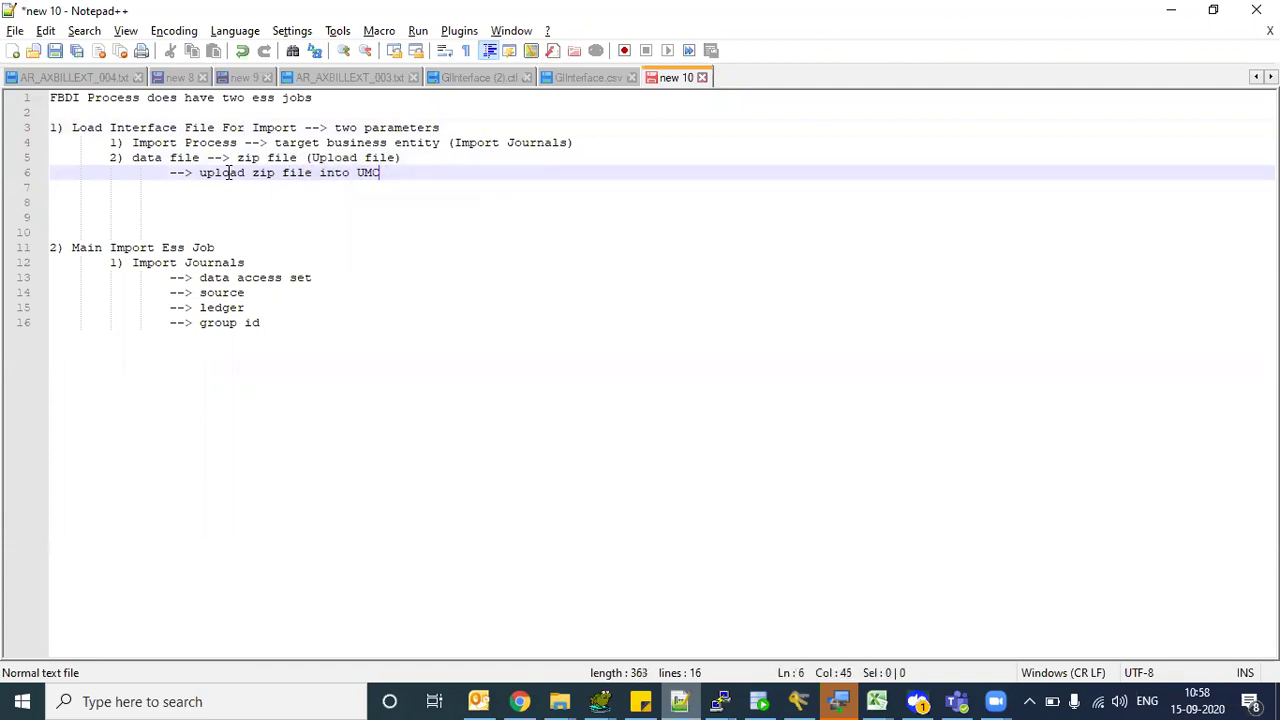
key(BackSpace)
text(C)
key(BackSpace)
key(BackSpace)
text(CM location ()
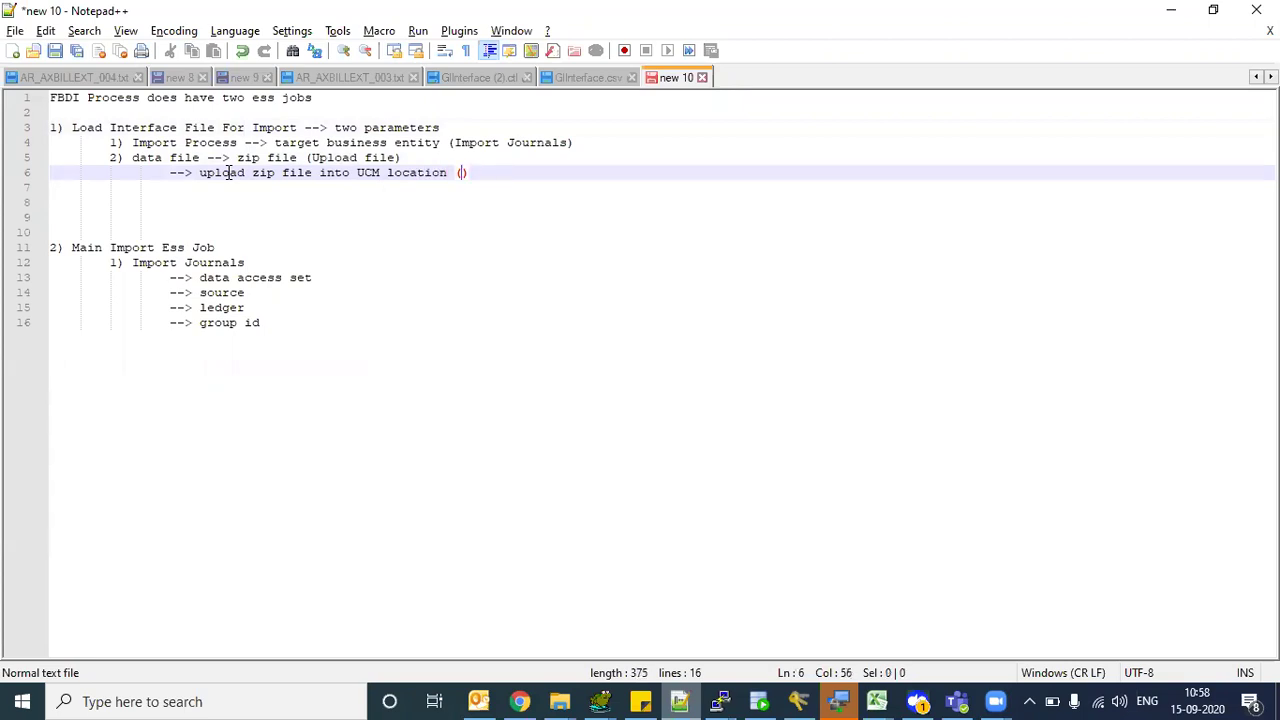
- Paste the Journal Import UCM account fin/generalLedger/import from Oracle docs into the parentheses
click(519, 701)
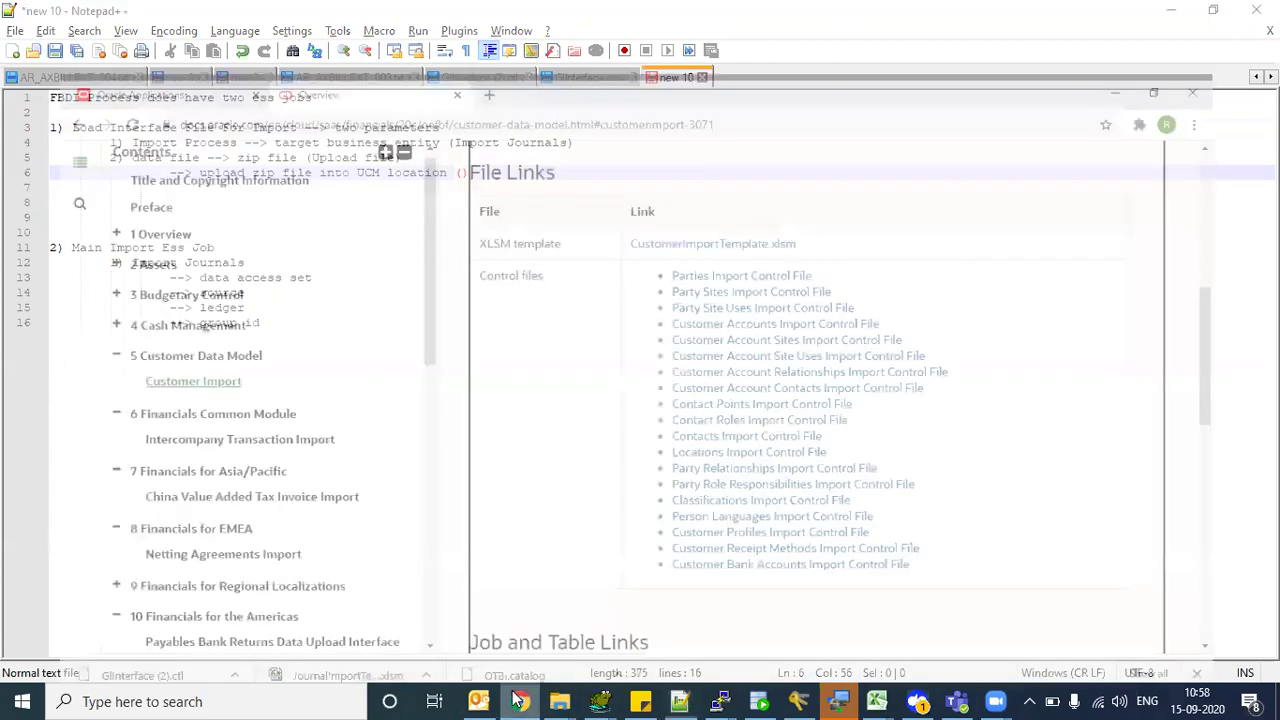
drag(410, 292, 397, 526)
click(152, 320)
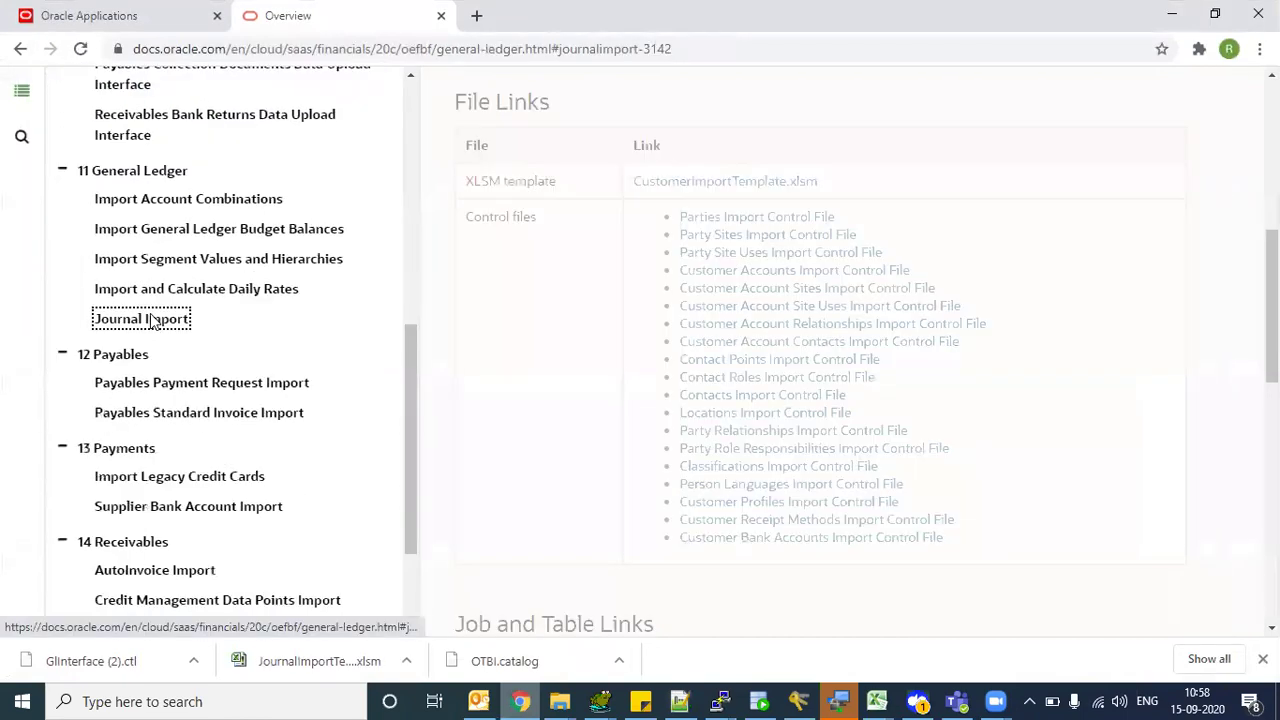
drag(591, 233, 823, 243)
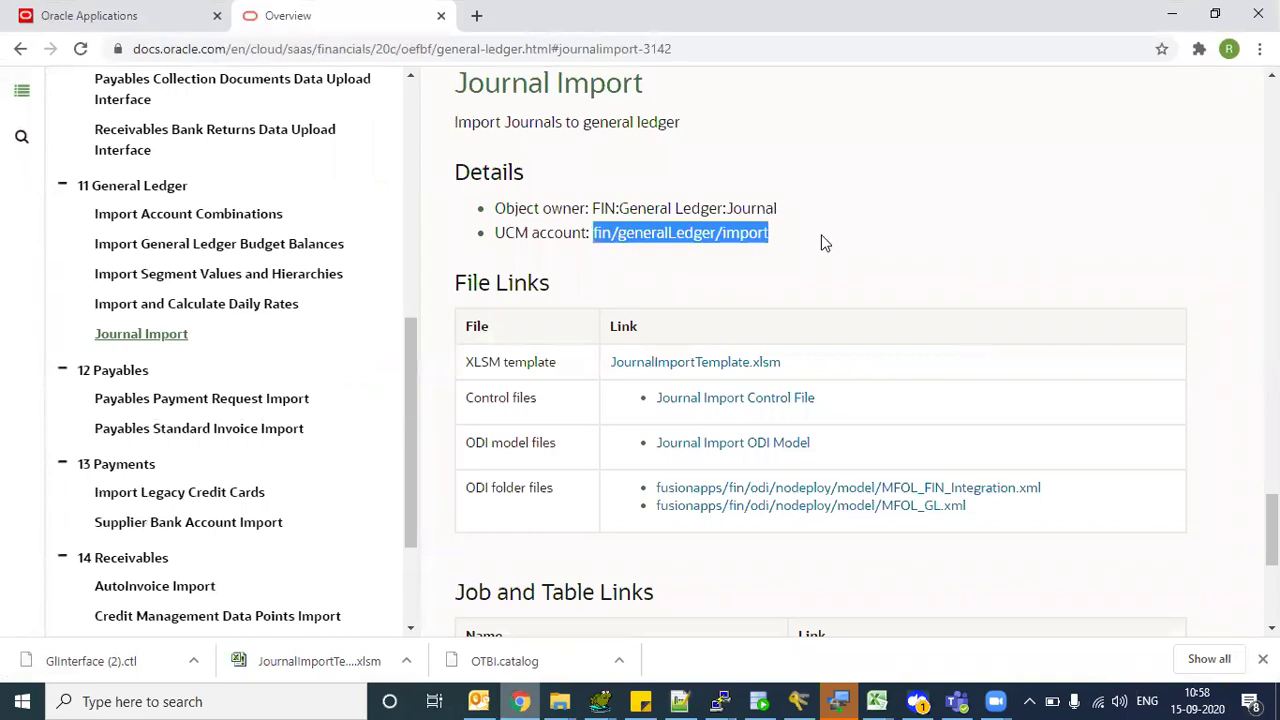
key(ctrl+c)
key(alt+Tab)
key(ctrl+v)
text() --> )
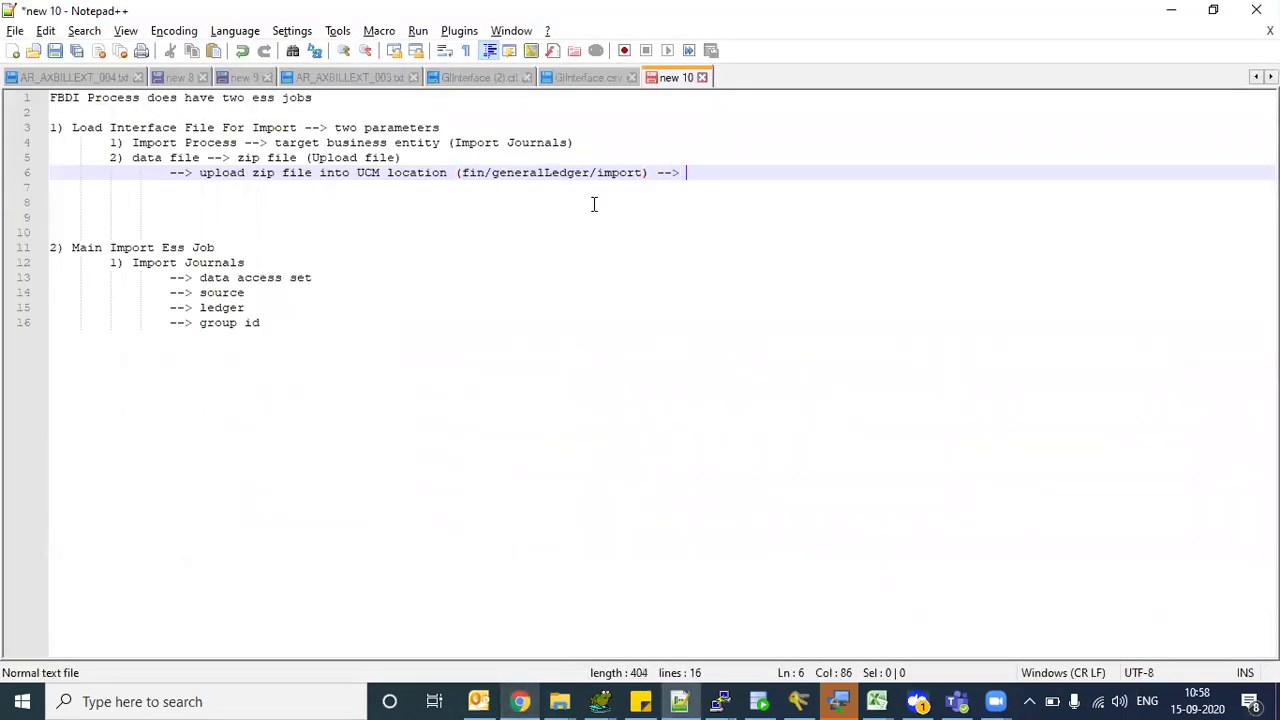
text(file export and )
text(impo)
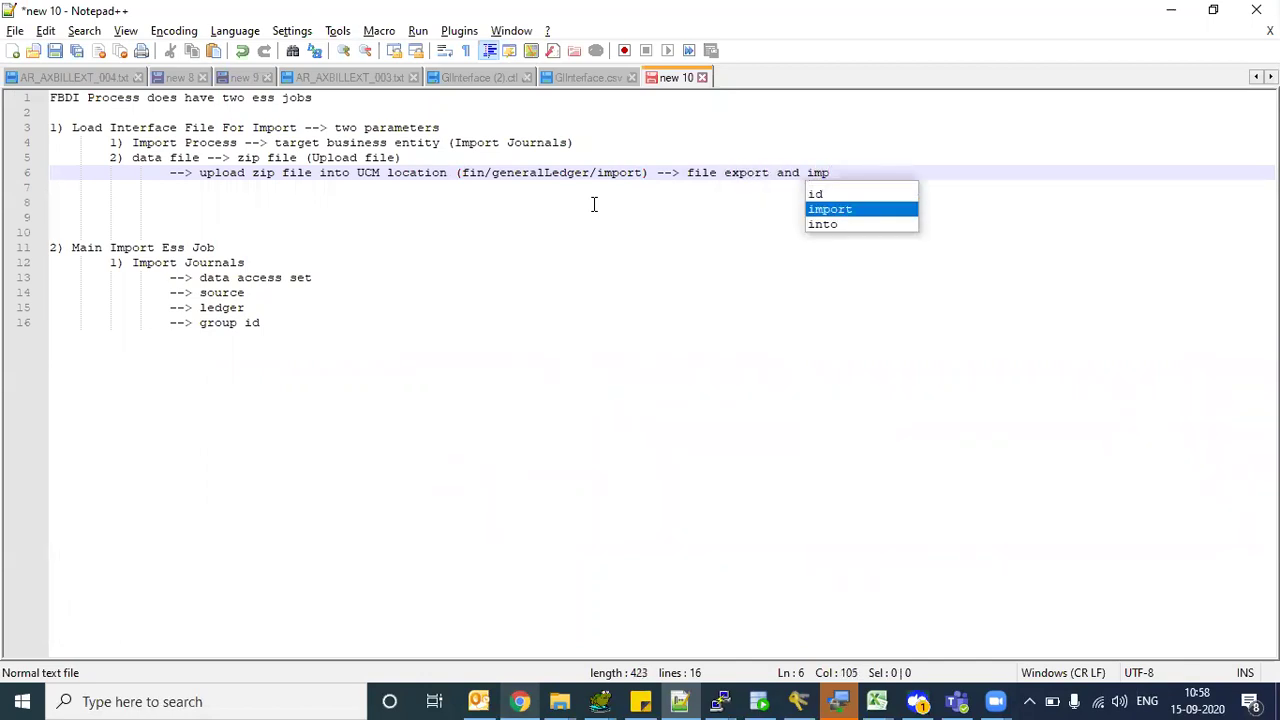
text(rt)
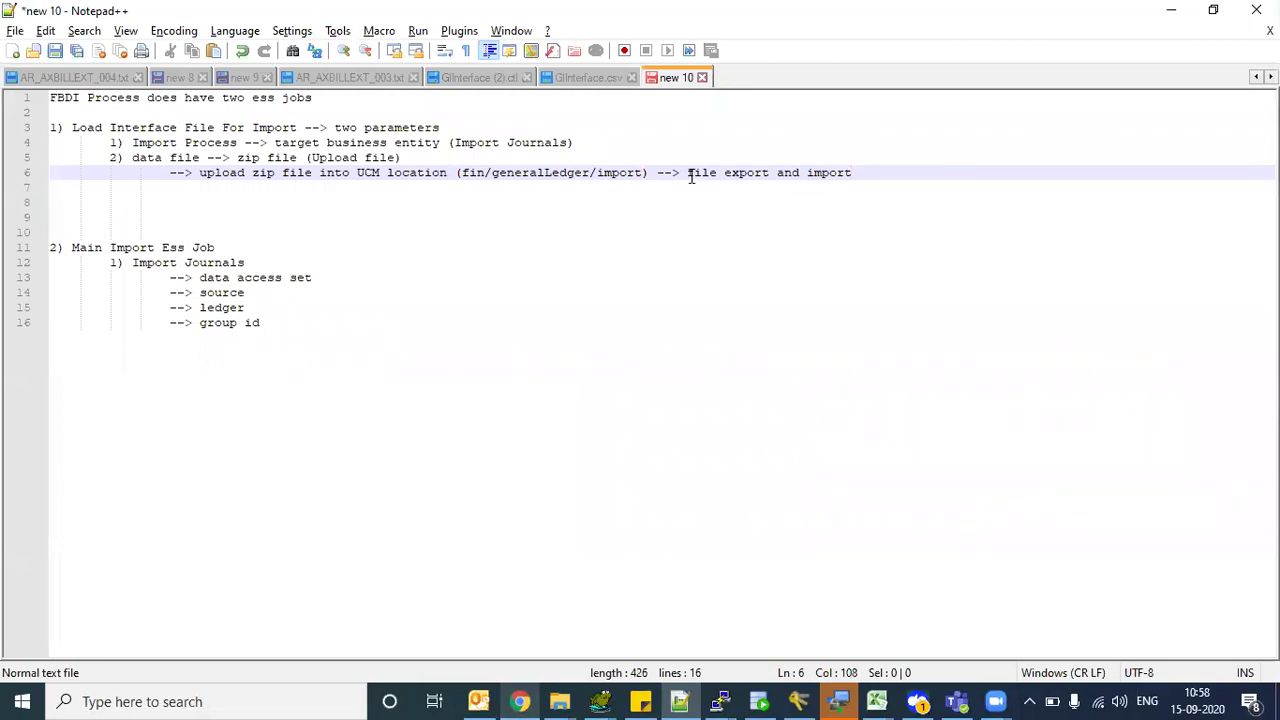
- Highlight 'file export and import', the fin/generalLedger/import path and zip file on line 6
drag(686, 174, 864, 172)
click(858, 172)
drag(690, 176, 849, 176)
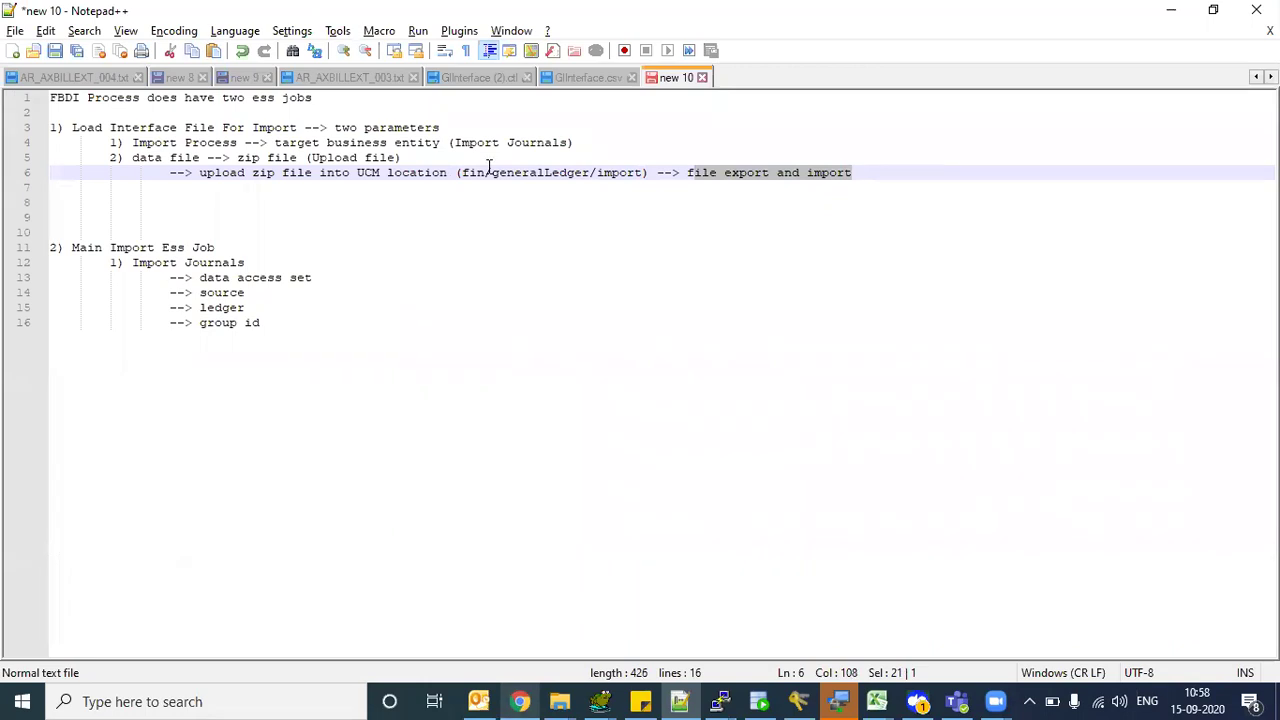
drag(470, 175, 635, 175)
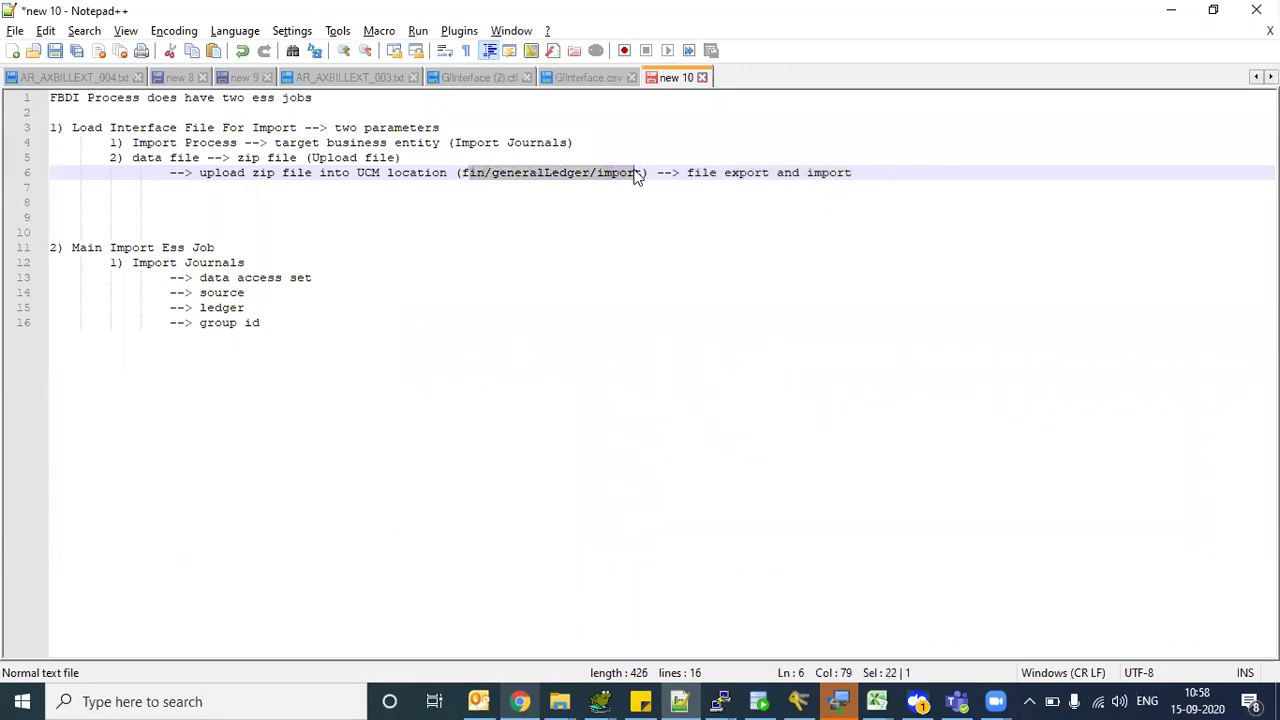
click(515, 183)
drag(464, 174, 630, 178)
drag(255, 176, 297, 176)
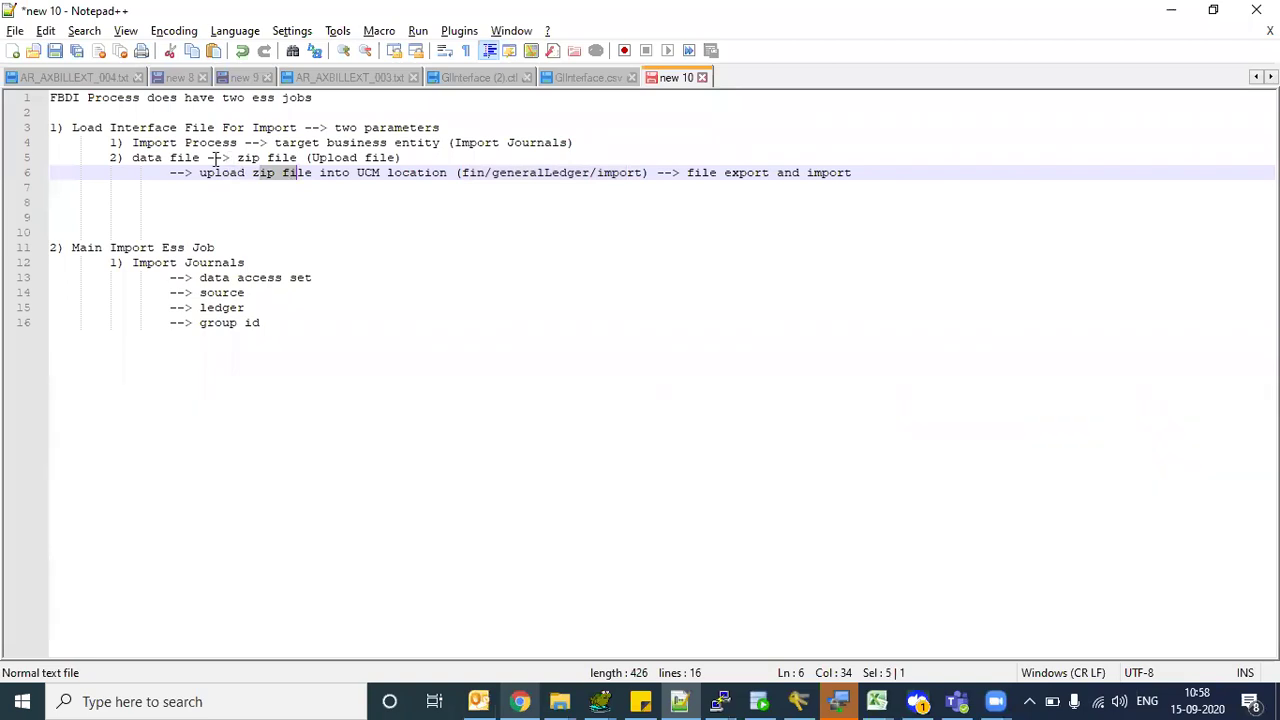
- Highlight the data file parameter, Upload file, and the upload step, then move to line 8
drag(133, 157, 197, 156)
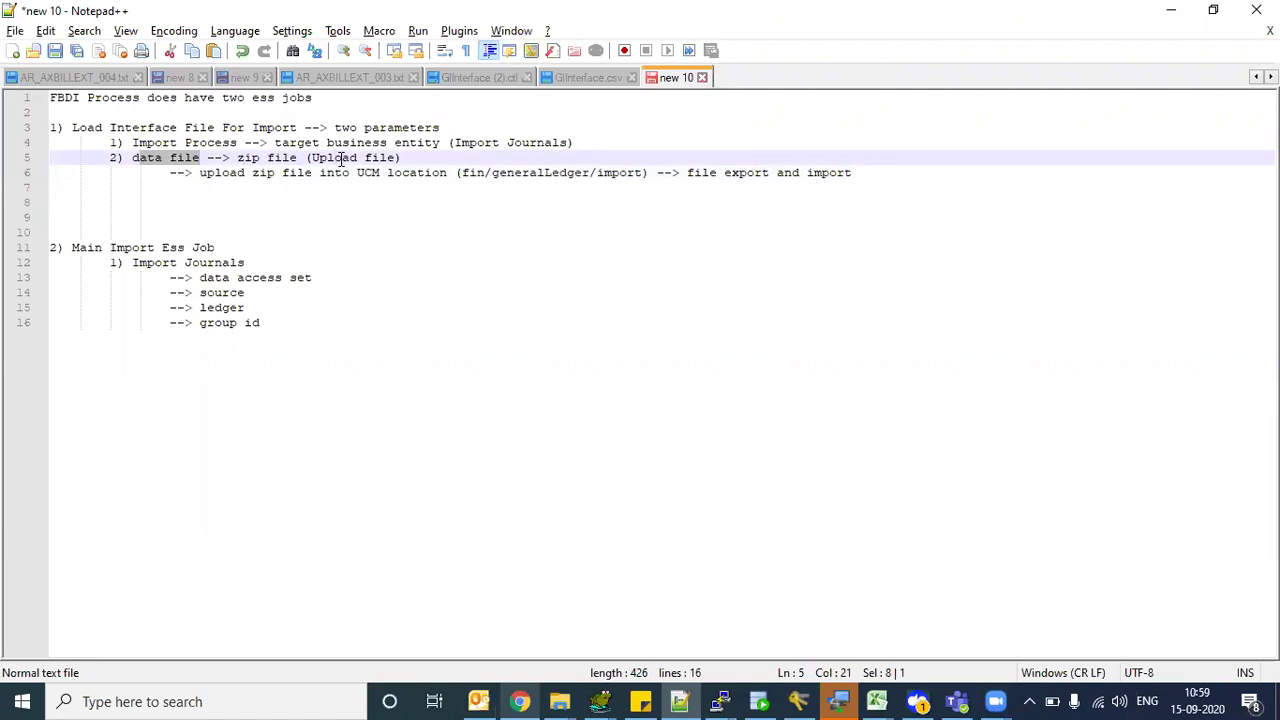
drag(337, 158, 374, 158)
double_click(194, 157)
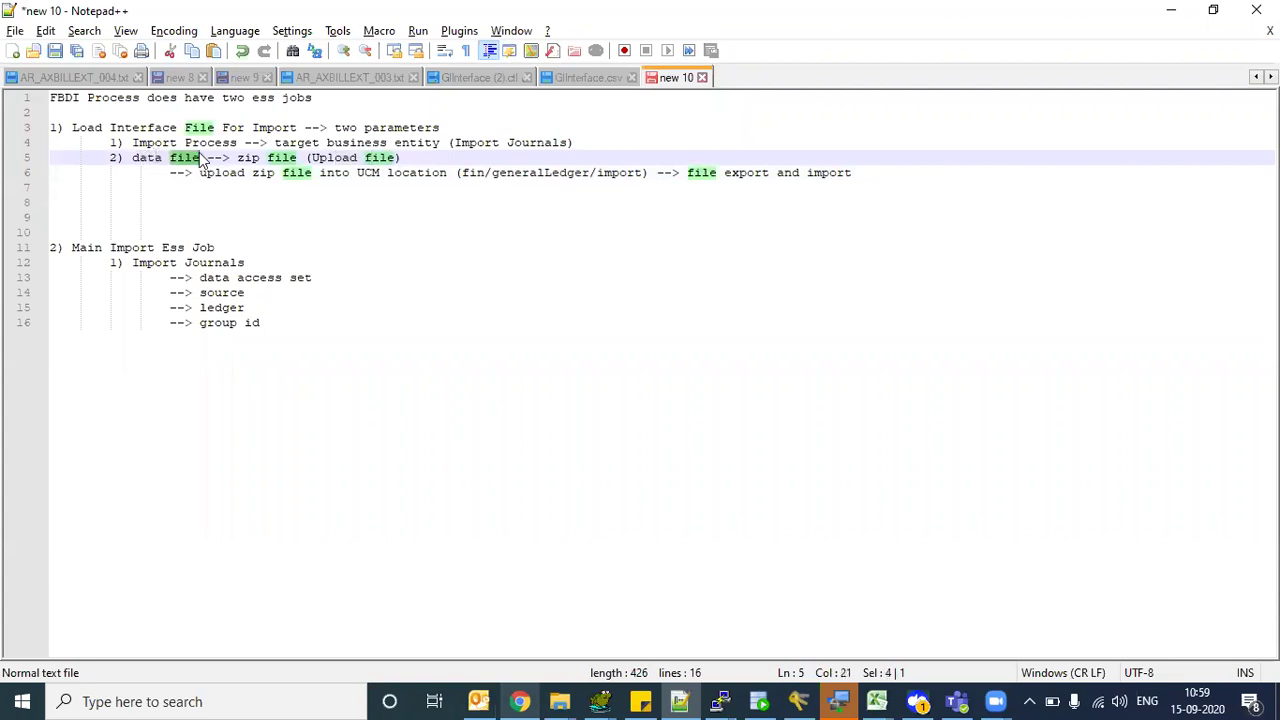
click(358, 160)
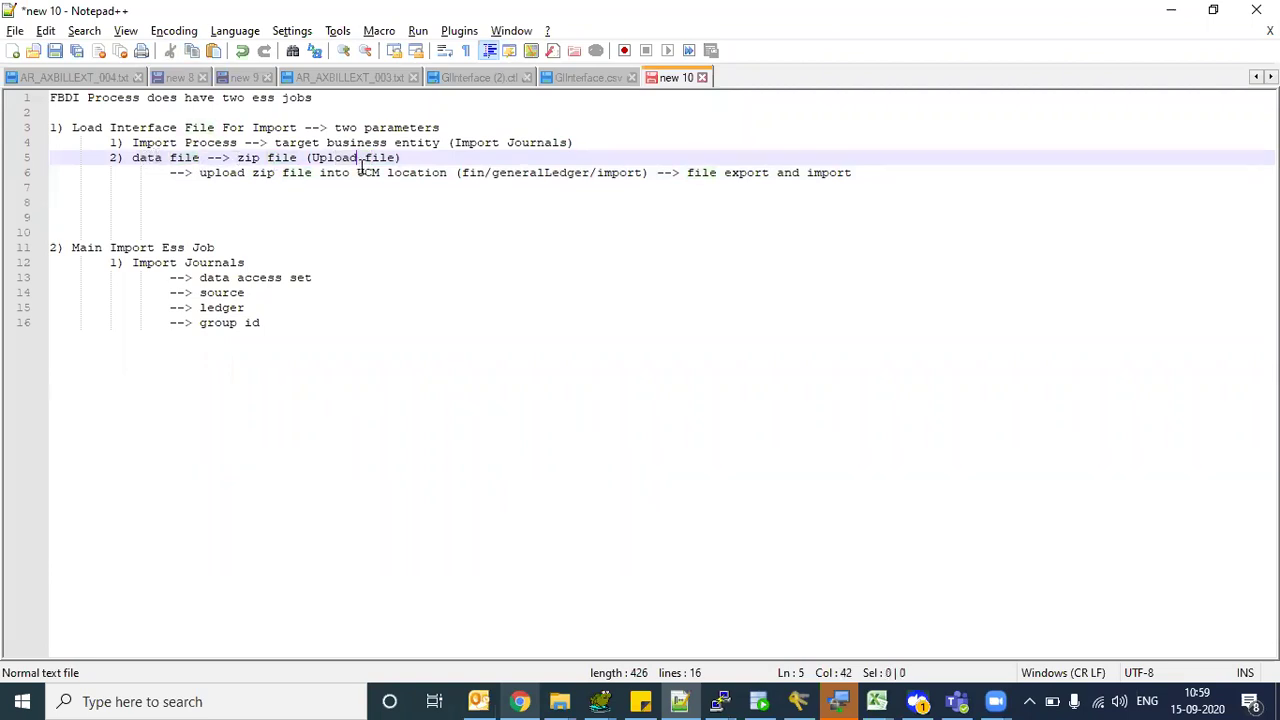
drag(221, 172, 743, 173)
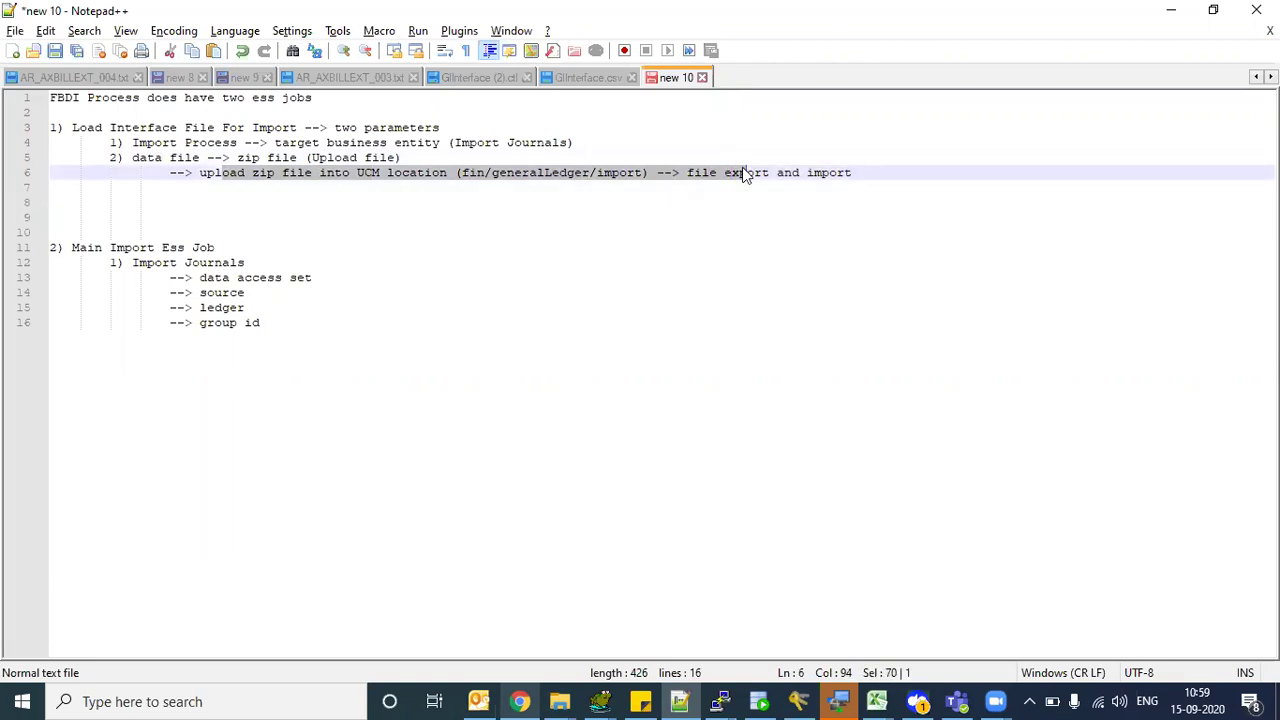
click(500, 162)
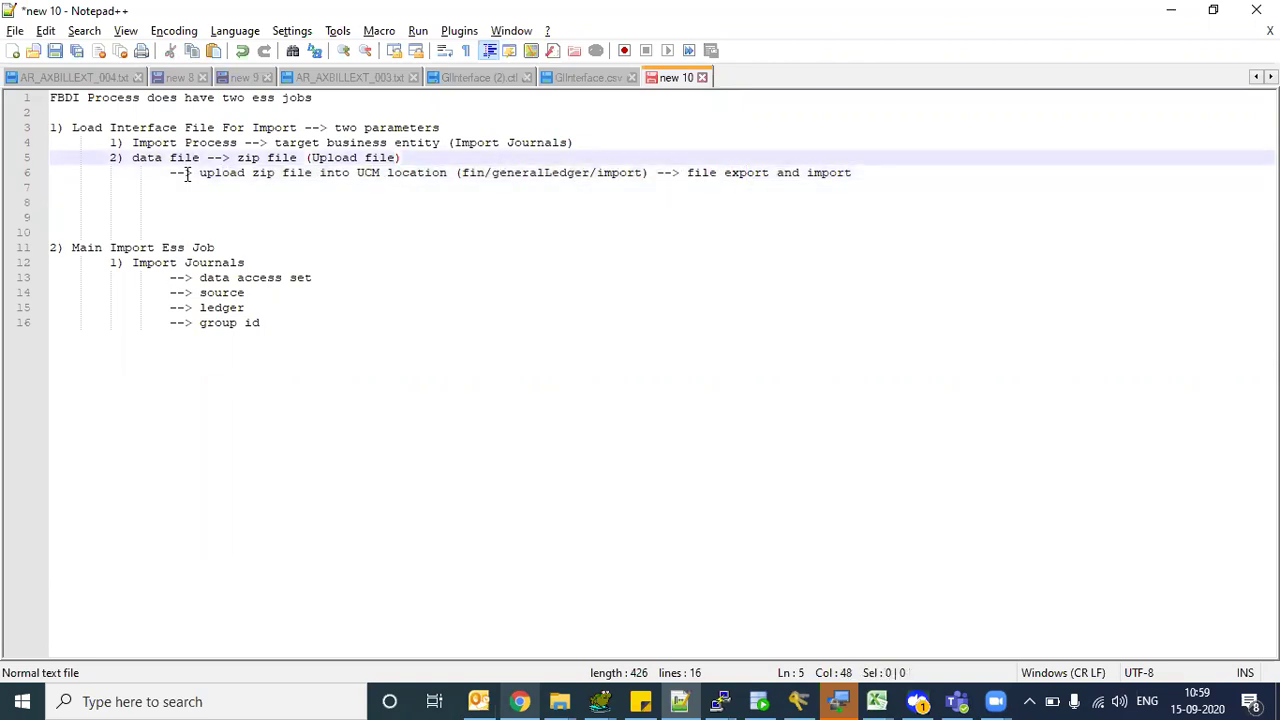
drag(144, 160, 372, 160)
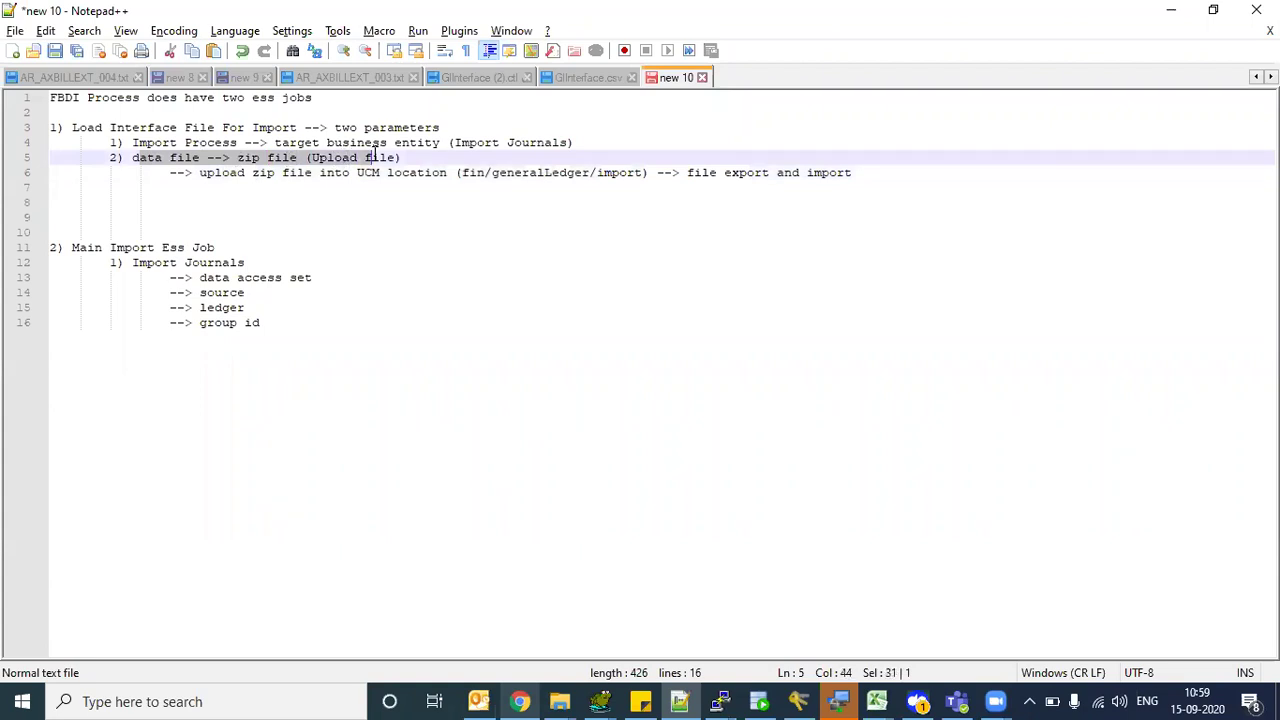
click(221, 202)
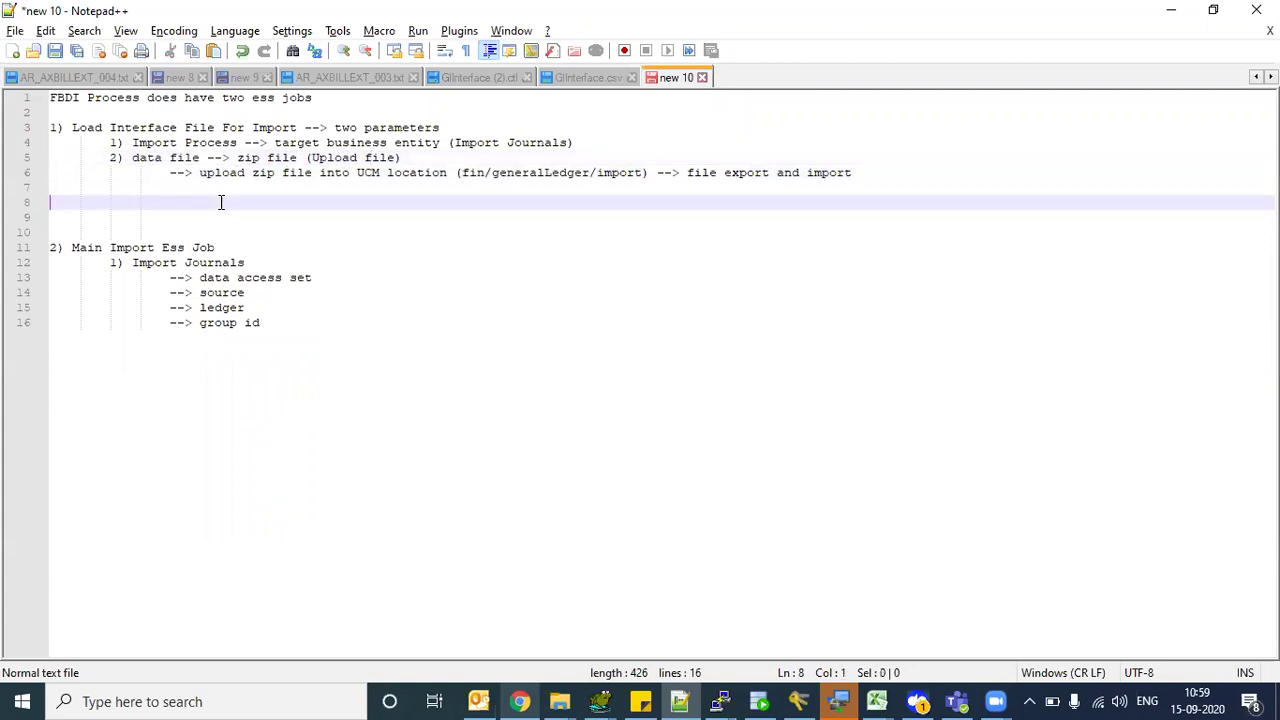
- Remove the extra blank lines above Main Import Ess Job and review both ESS job sections
key(BackSpace)
key(BackSpace)
key(Down)
drag(314, 294, 49, 120)
click(172, 200)
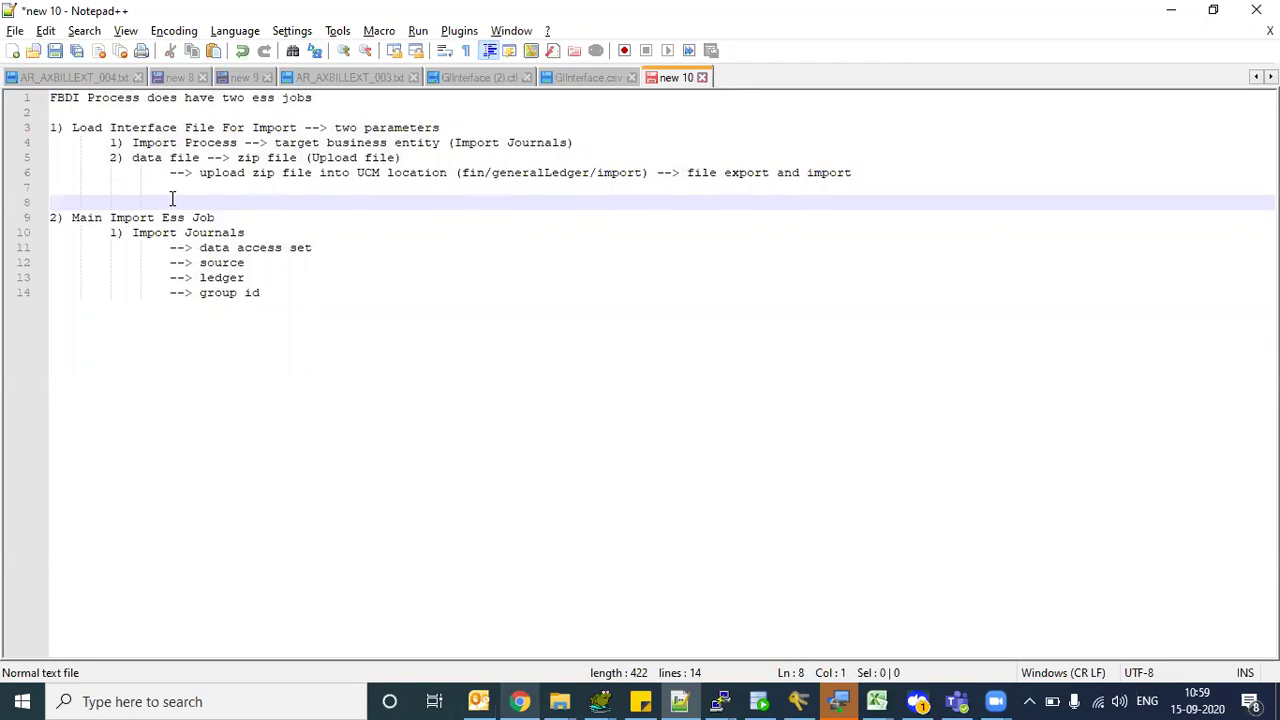
drag(286, 306, 24, 148)
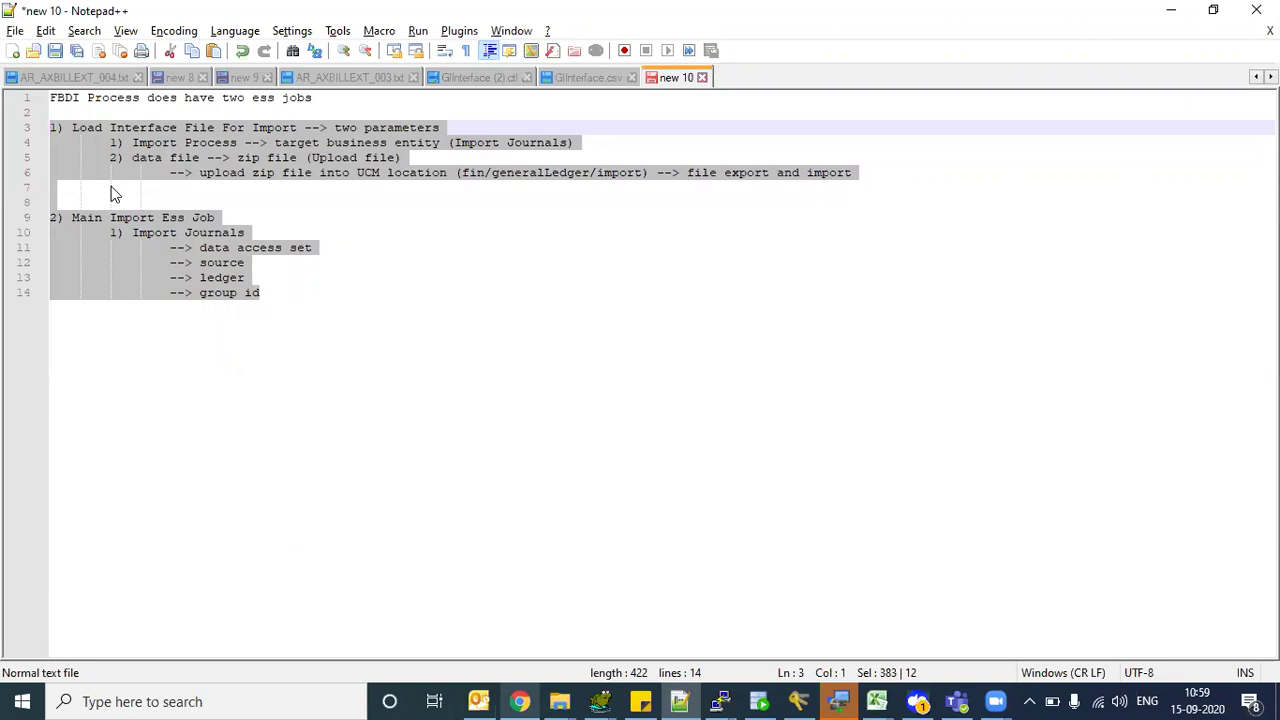
click(113, 190)
- Highlight the Load Interface File and Main Import Ess Job headings and their parameters
drag(88, 127, 208, 128)
drag(87, 217, 264, 222)
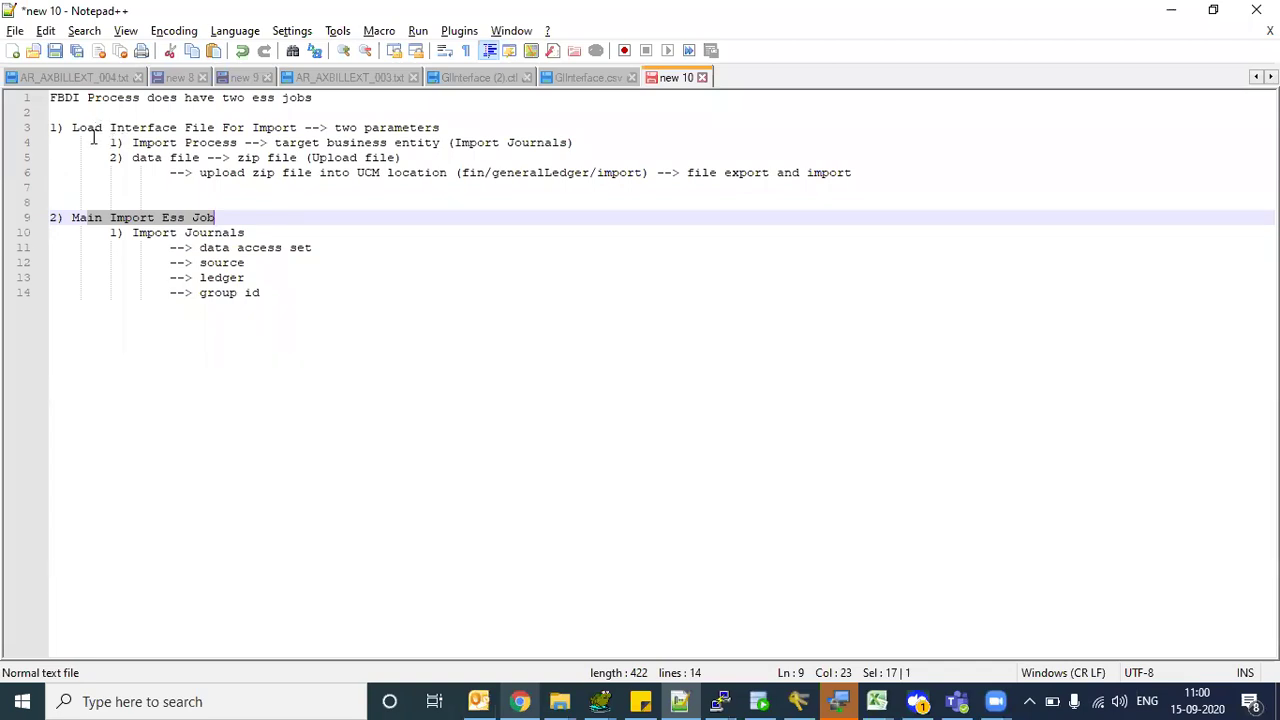
drag(101, 128, 277, 114)
click(270, 128)
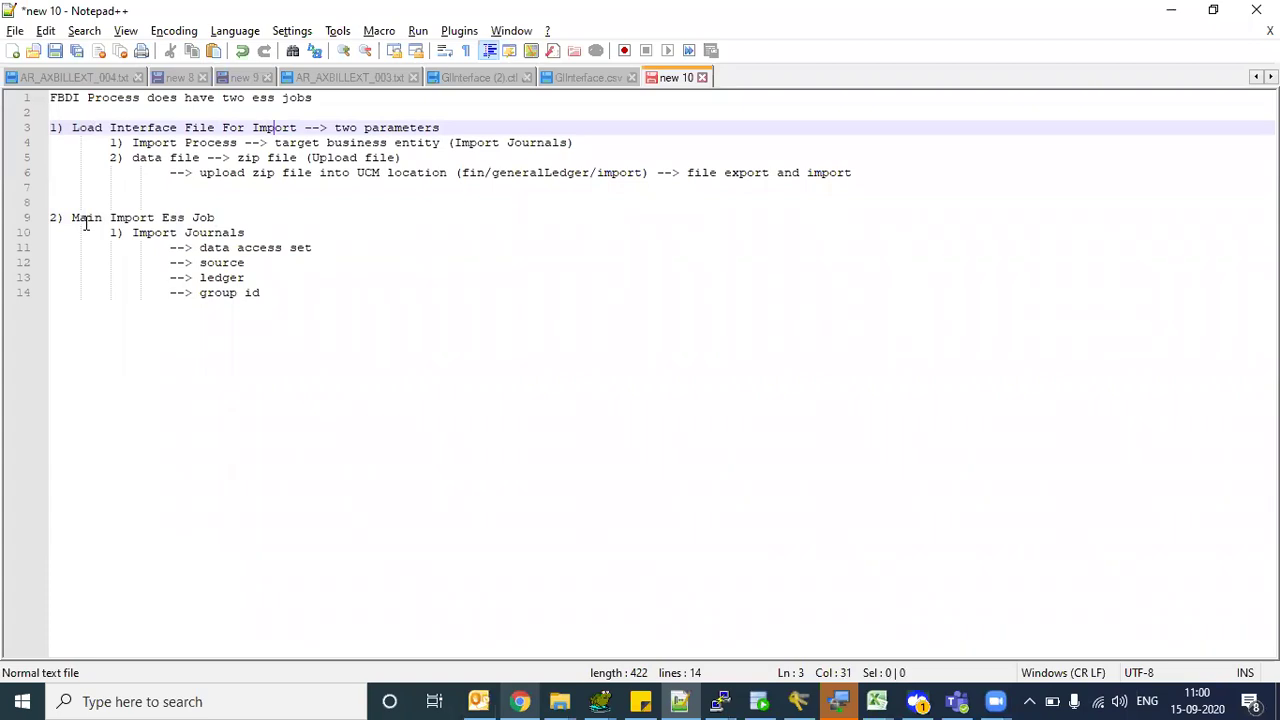
drag(81, 218, 161, 218)
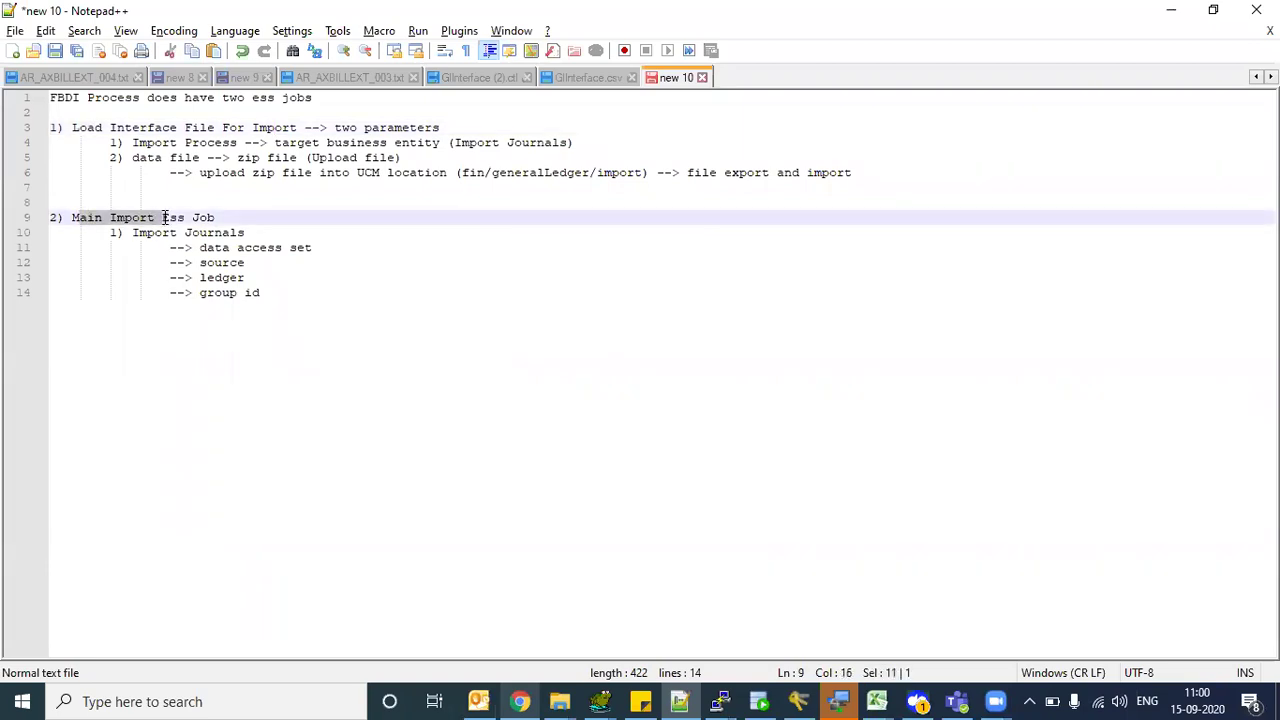
drag(77, 127, 154, 127)
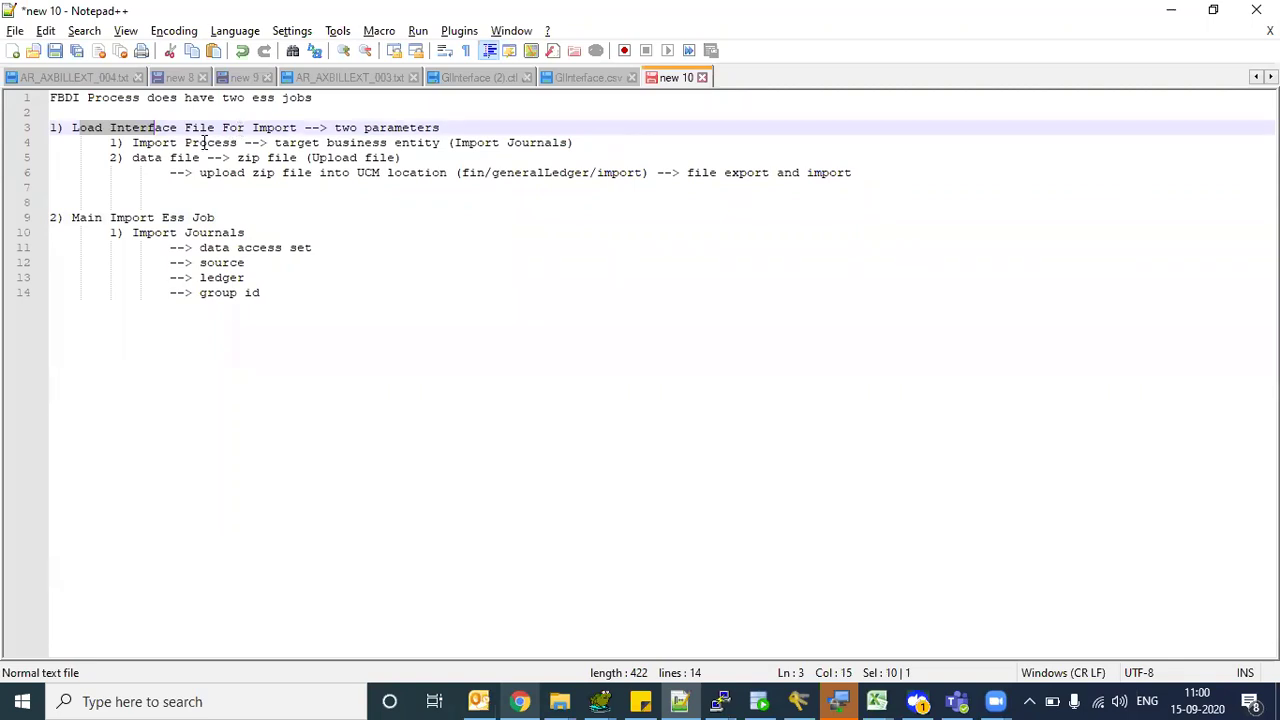
drag(177, 142, 342, 143)
drag(133, 157, 394, 142)
click(336, 157)
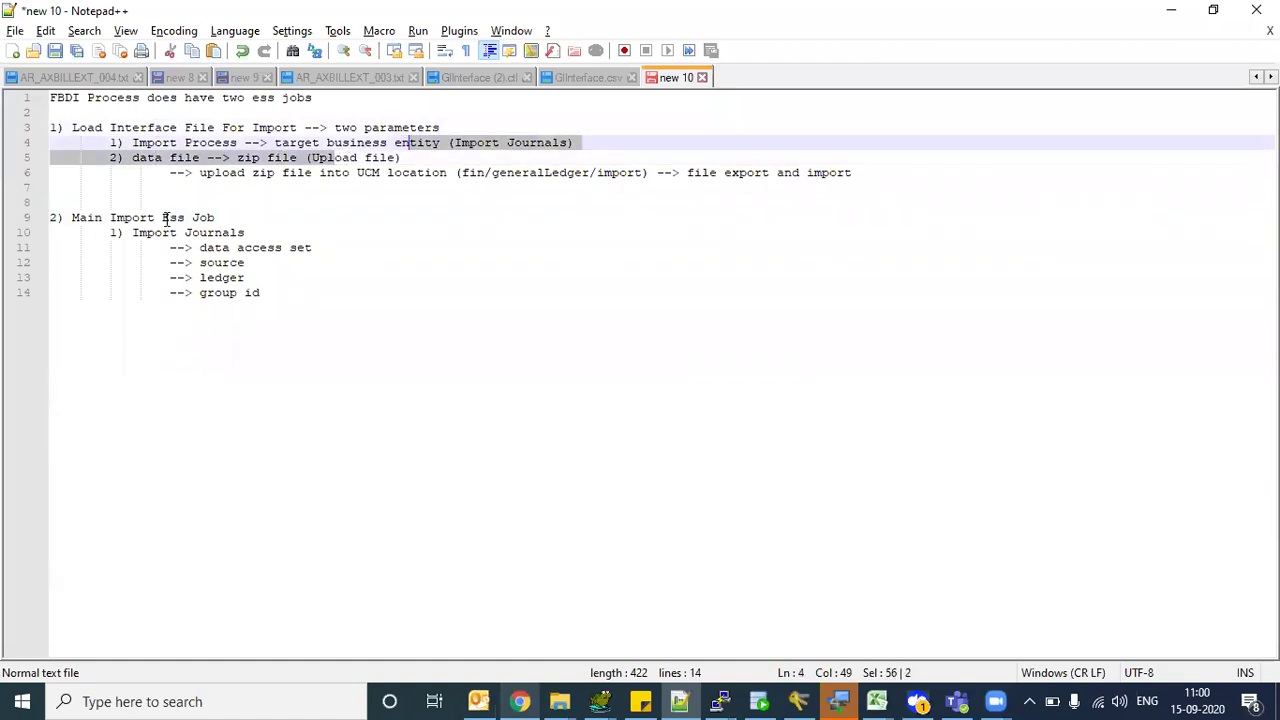
drag(133, 232, 240, 232)
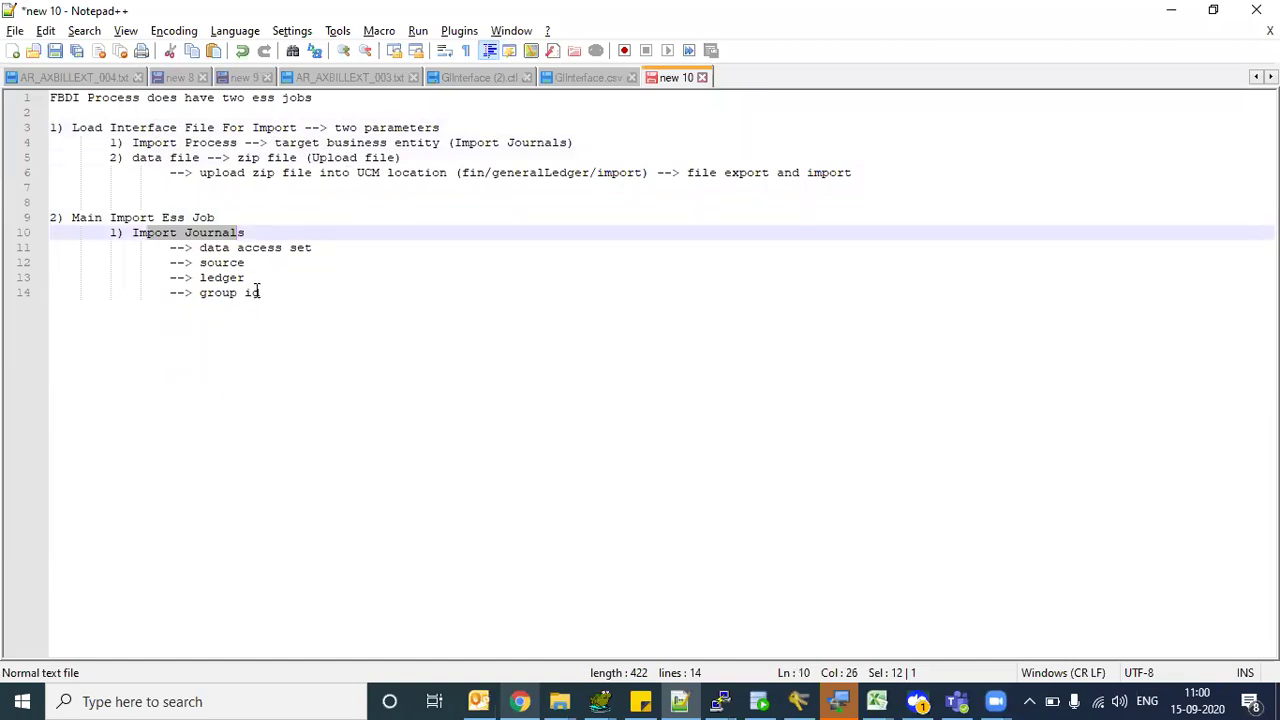
- Add new blank lines after the group id parameter
click(260, 292)
key(Return)
key(Return)
key(Return)
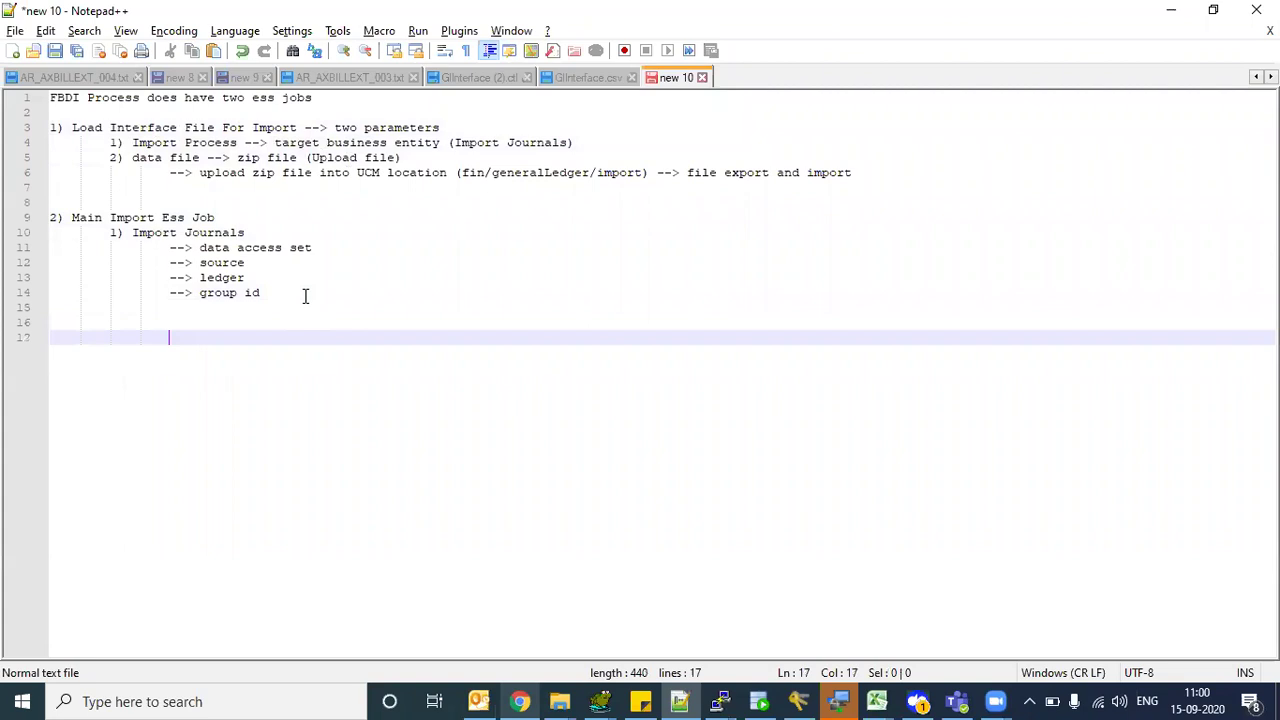
click(306, 292)
key(ctrl+shift+Home)
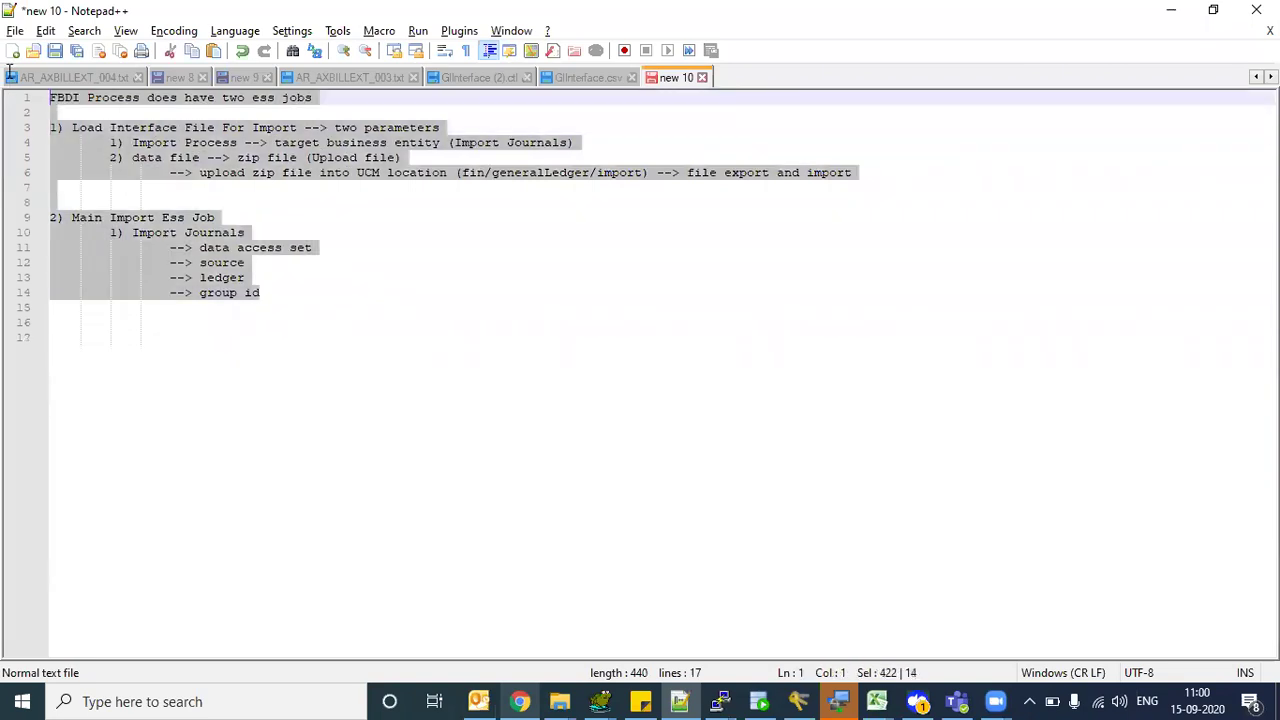
click(338, 237)
key(Down)
key(Down)
key(Down)
key(Down)
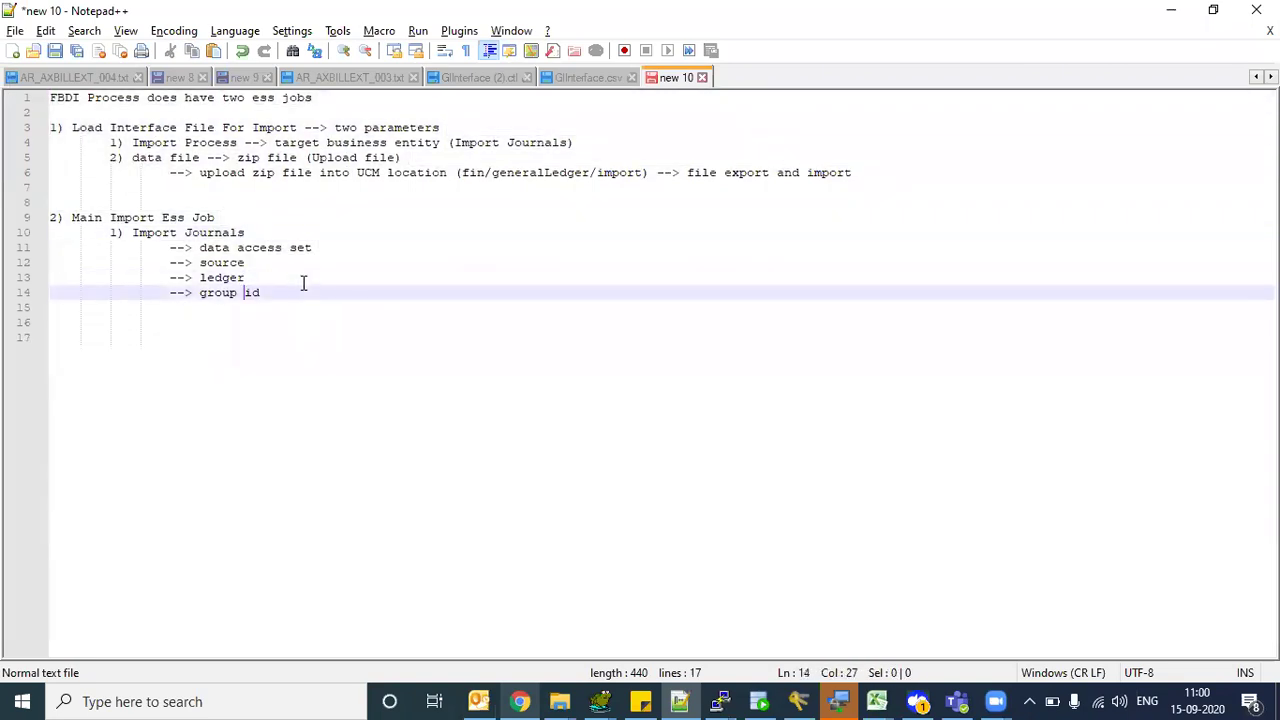
- Add blank lines below group id and type the heading 'Import Journals FBDI Process'
key(End)
key(Return)
key(Return)
key(Home)
key(Return)
text(IMP)
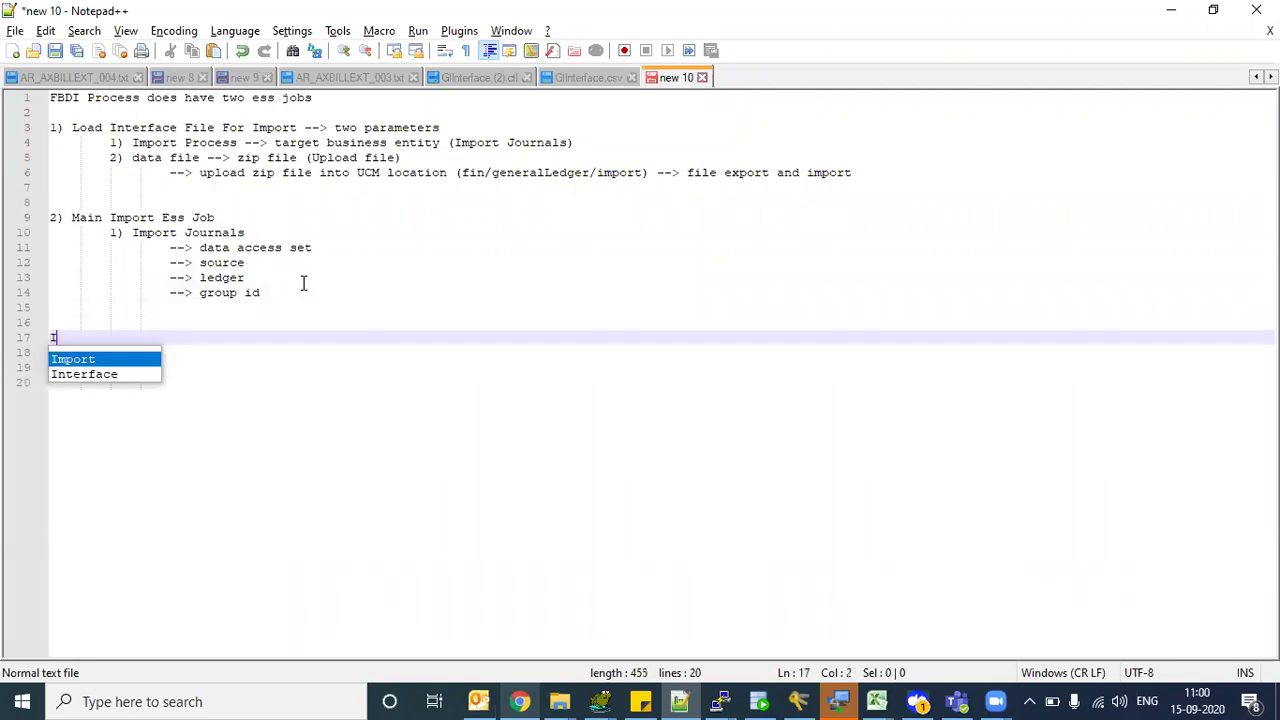
key(BackSpace)
key(BackSpace)
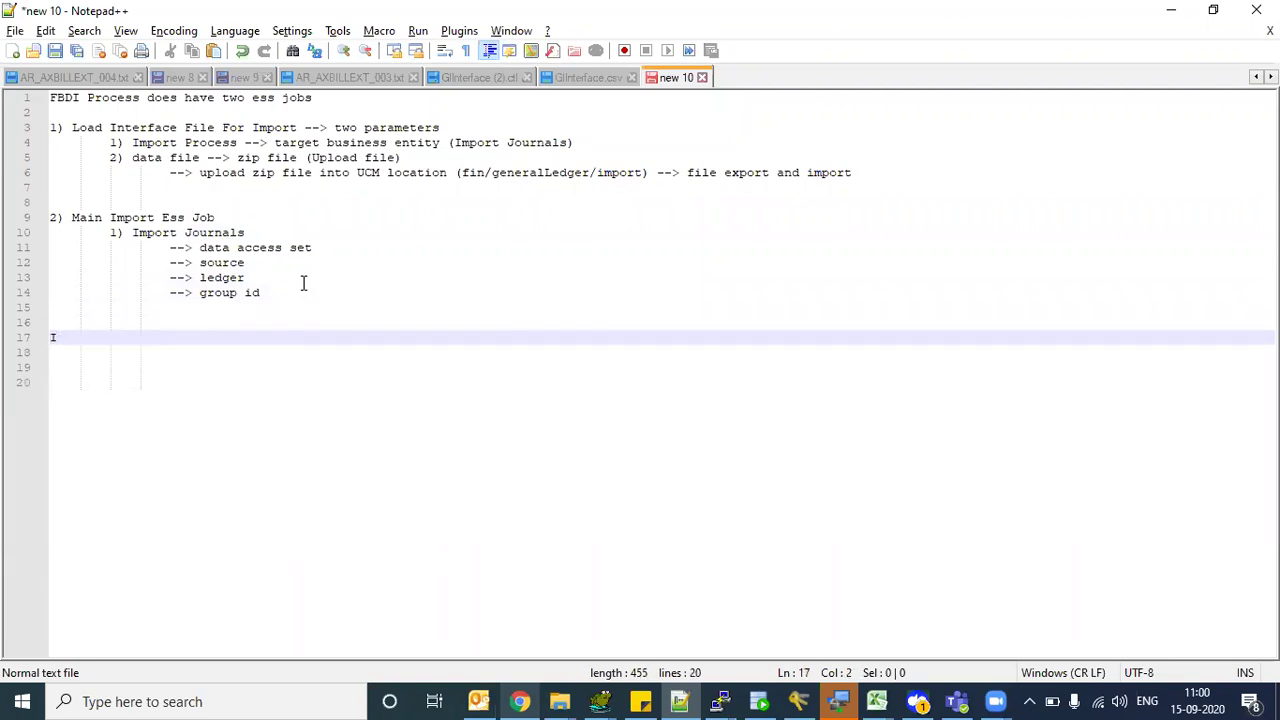
text(mprt)
key(BackSpace)
key(BackSpace)
key(BackSpace)
text(ort Jo)
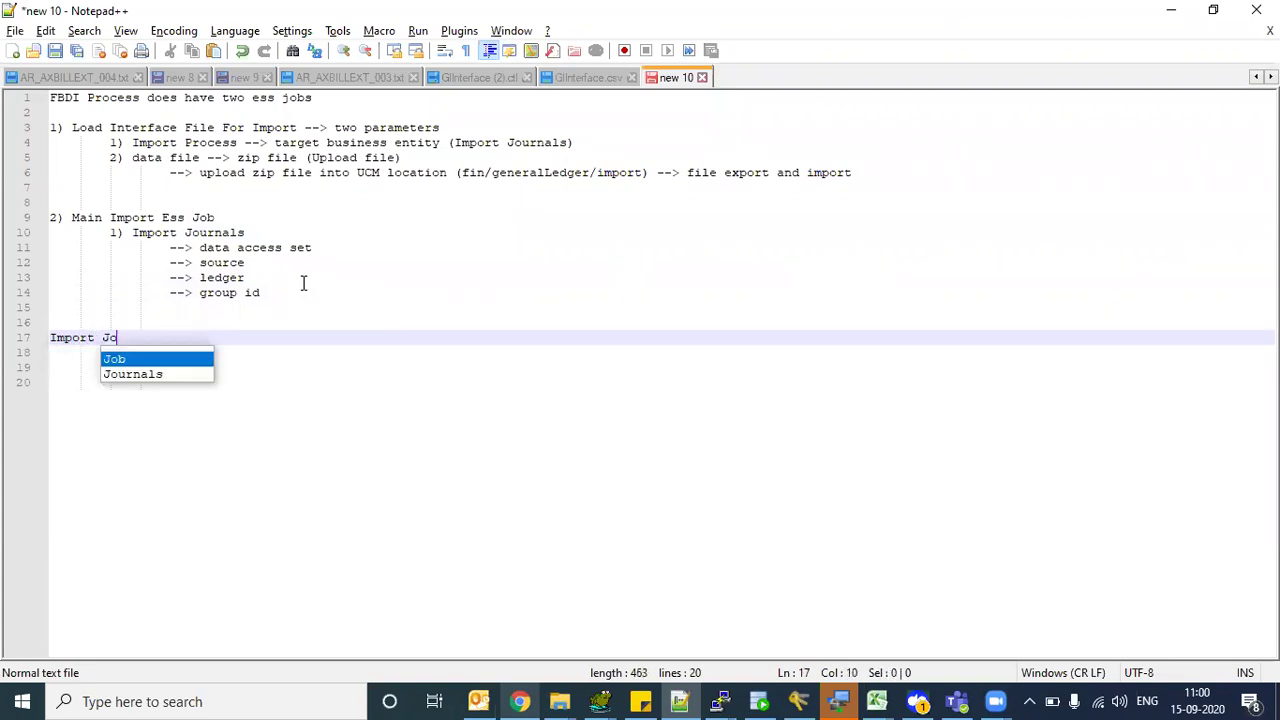
text(ur)
key(BackSpace)
text(urnals)
key(BackSpace)
key(BackSpace)
key(BackSpace)
key(BackSpace)
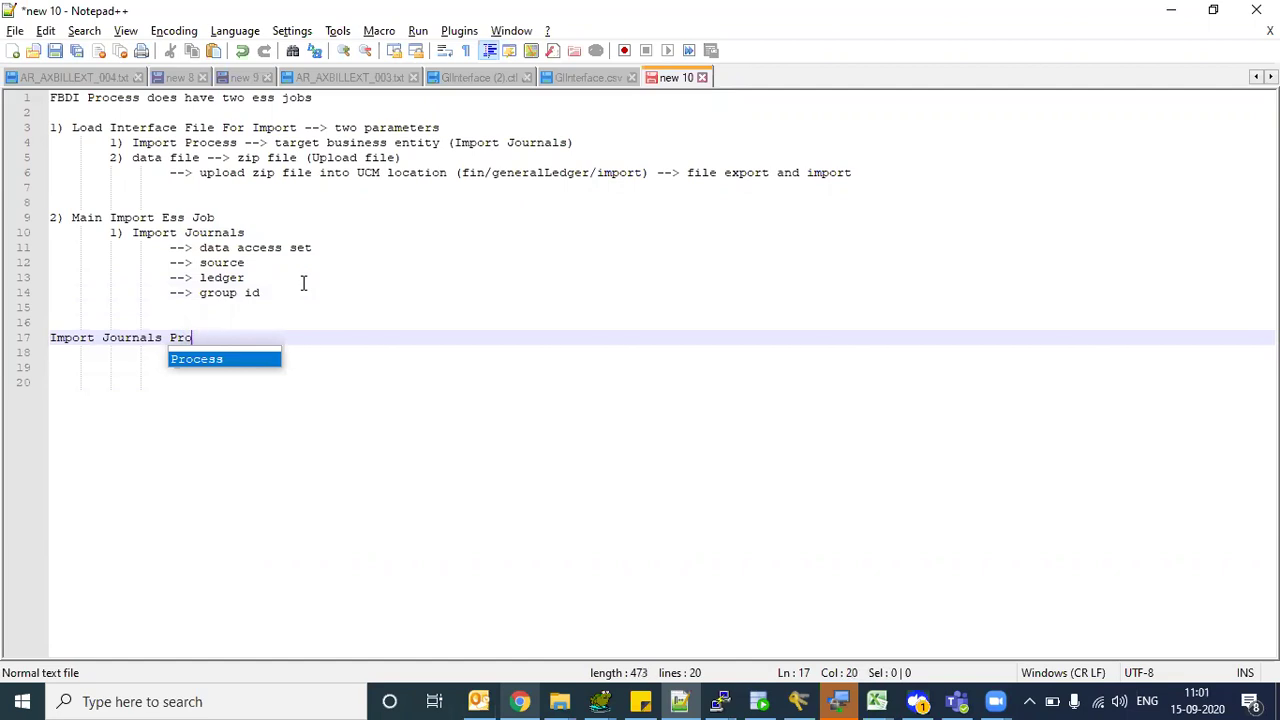
text(FBDI)
key(BackSpace)
text(C Process-)
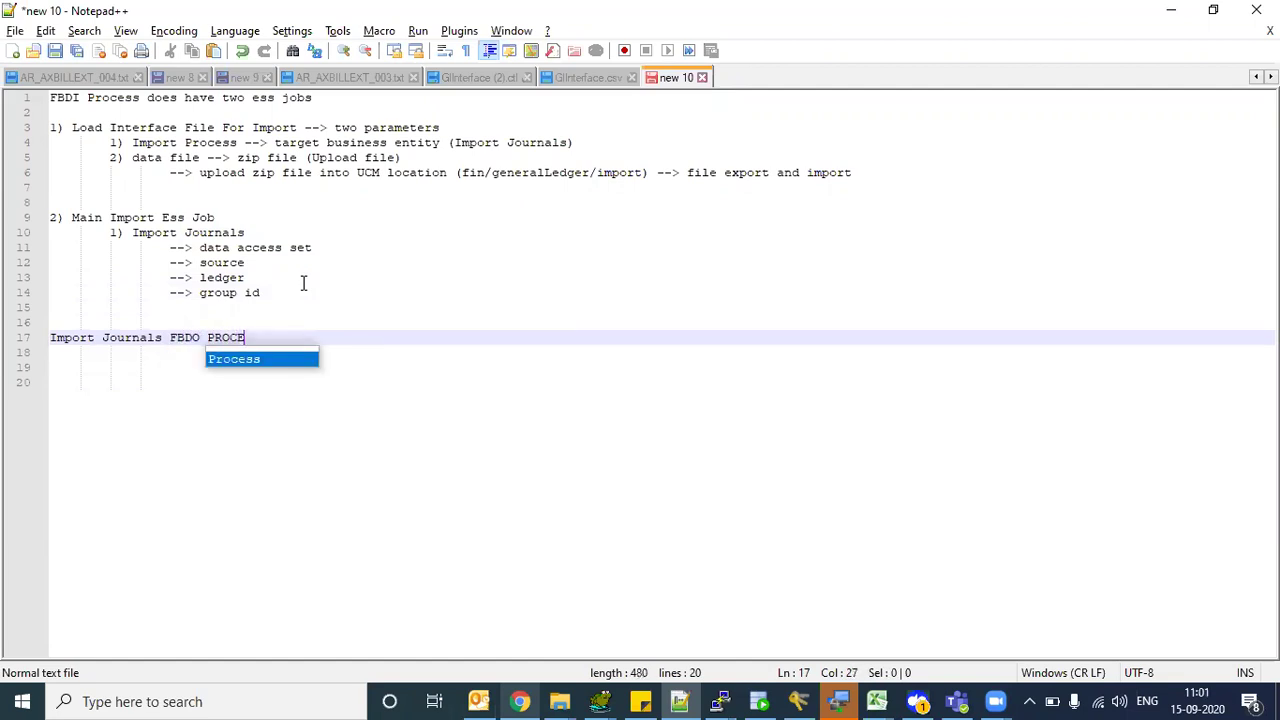
key(BackSpace)
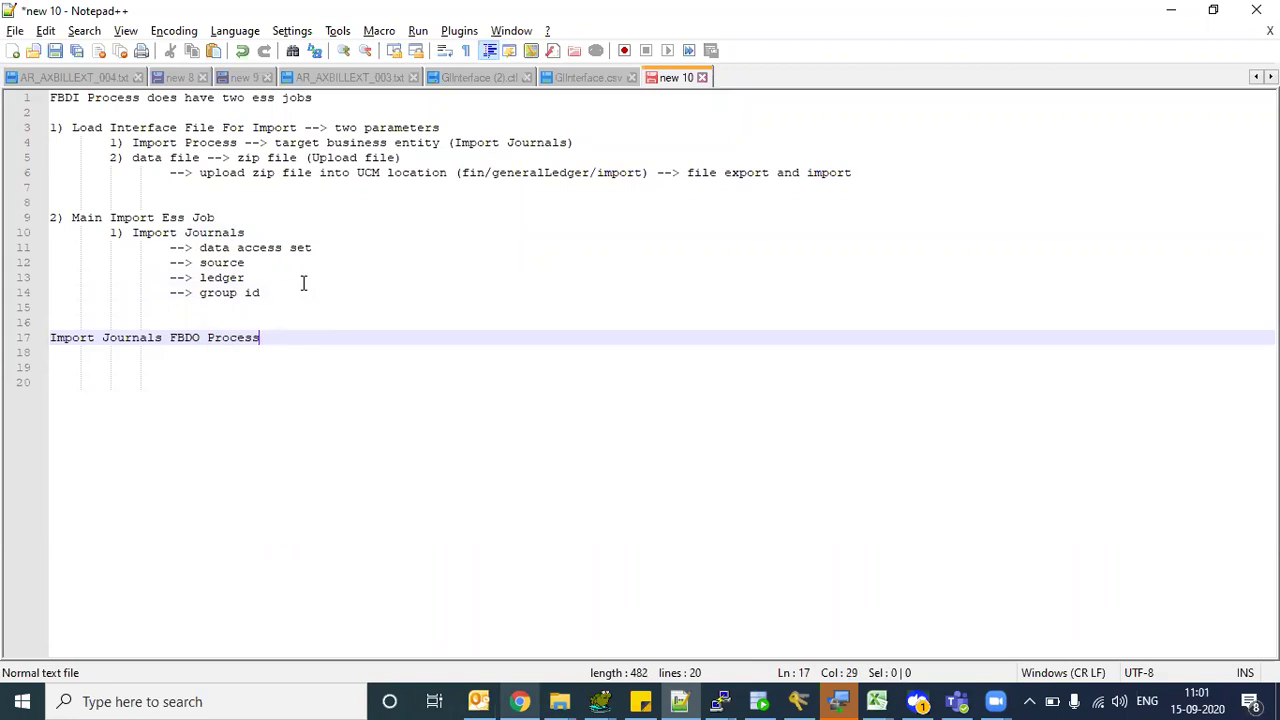
- Underline the heading with dashes, add blank lines beneath, and correct FBDO to FBDI
key(Return)
text(---------------------------------)
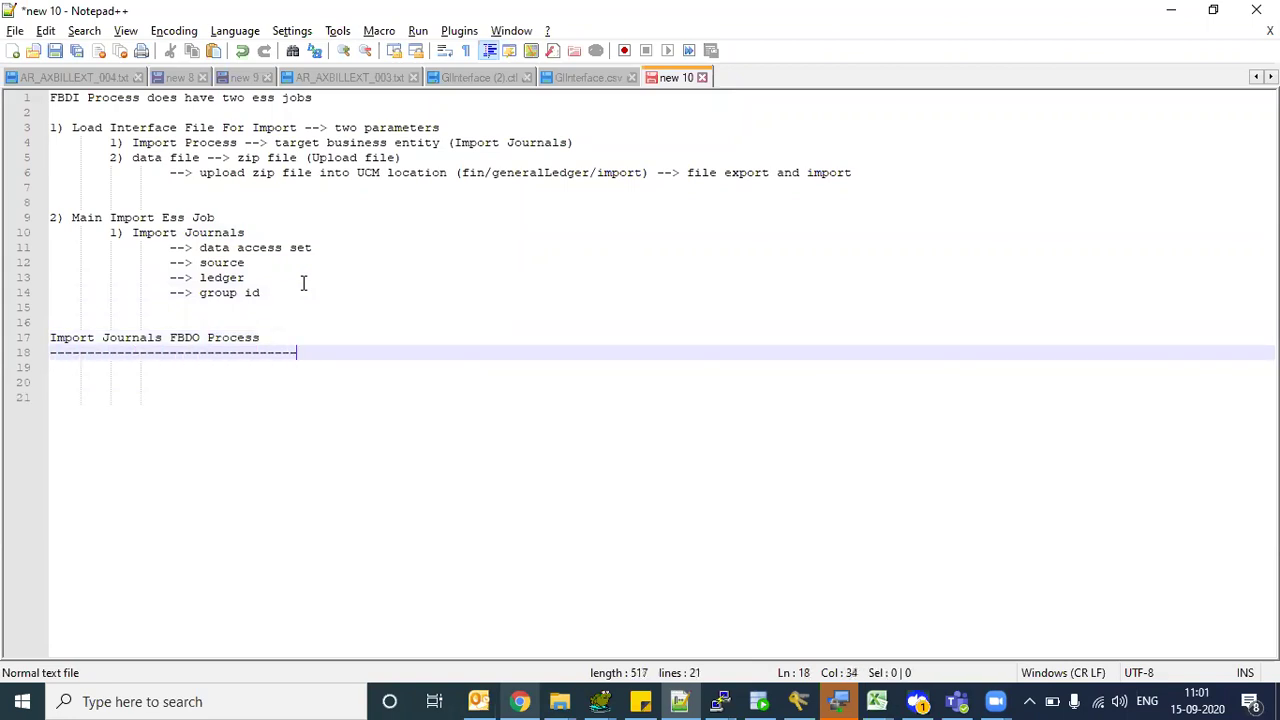
key(Return)
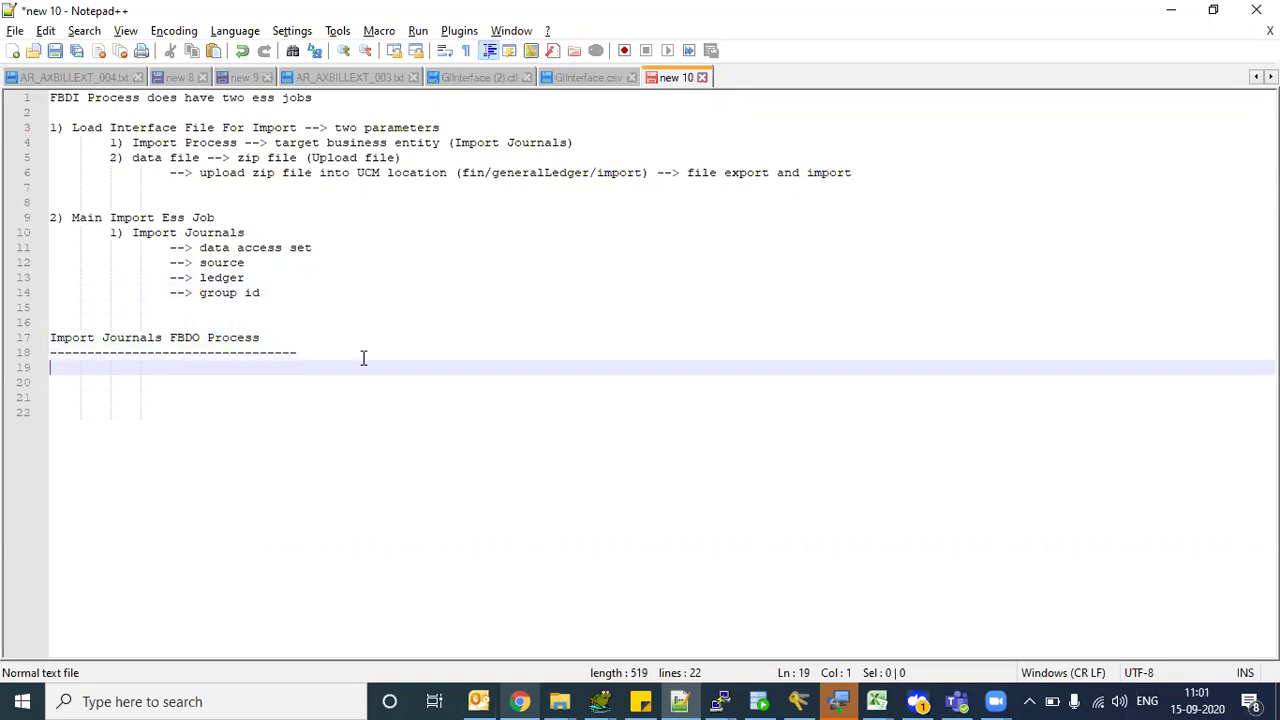
key(Return)
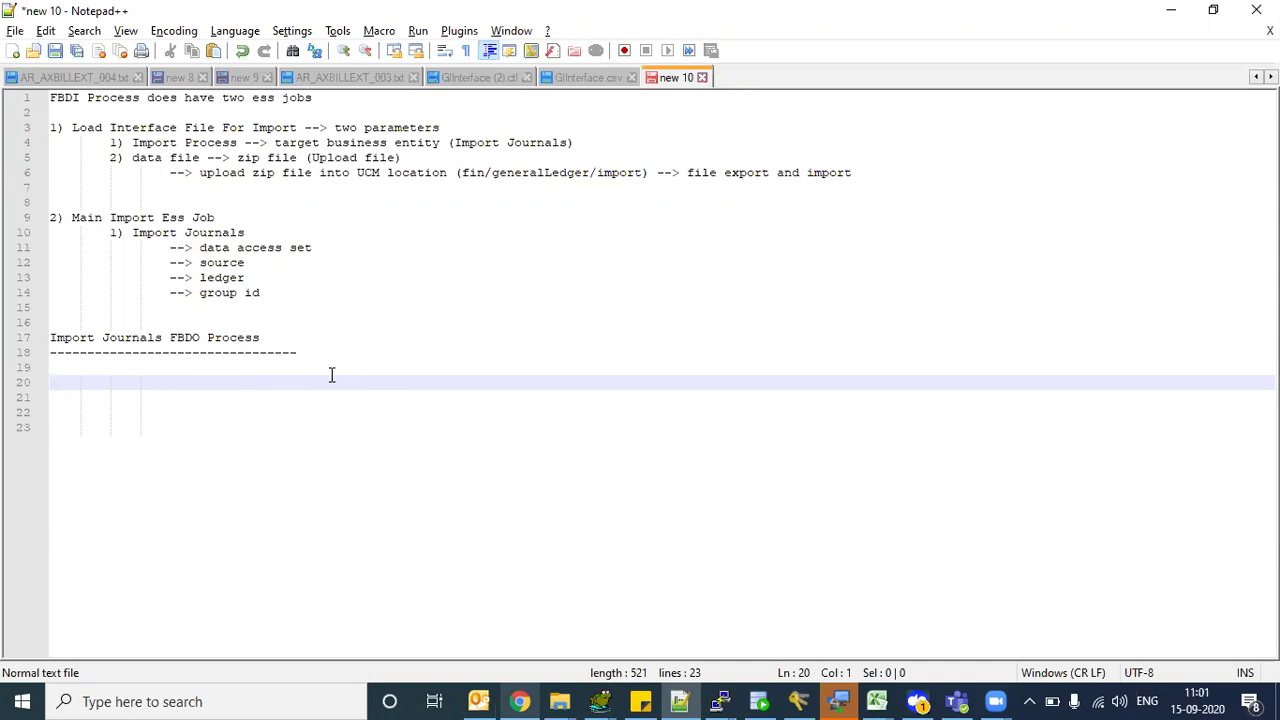
click(202, 338)
key(BackSpace)
text(I)
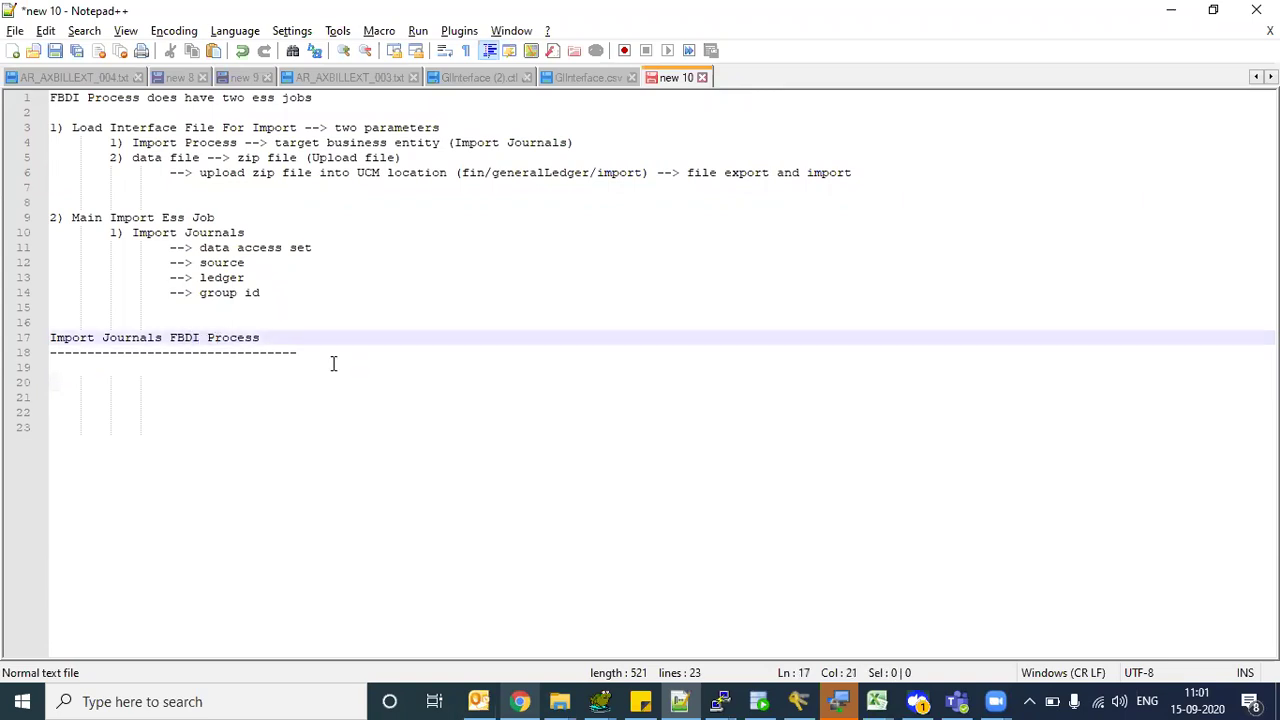
drag(334, 363, 336, 367)
click(336, 367)
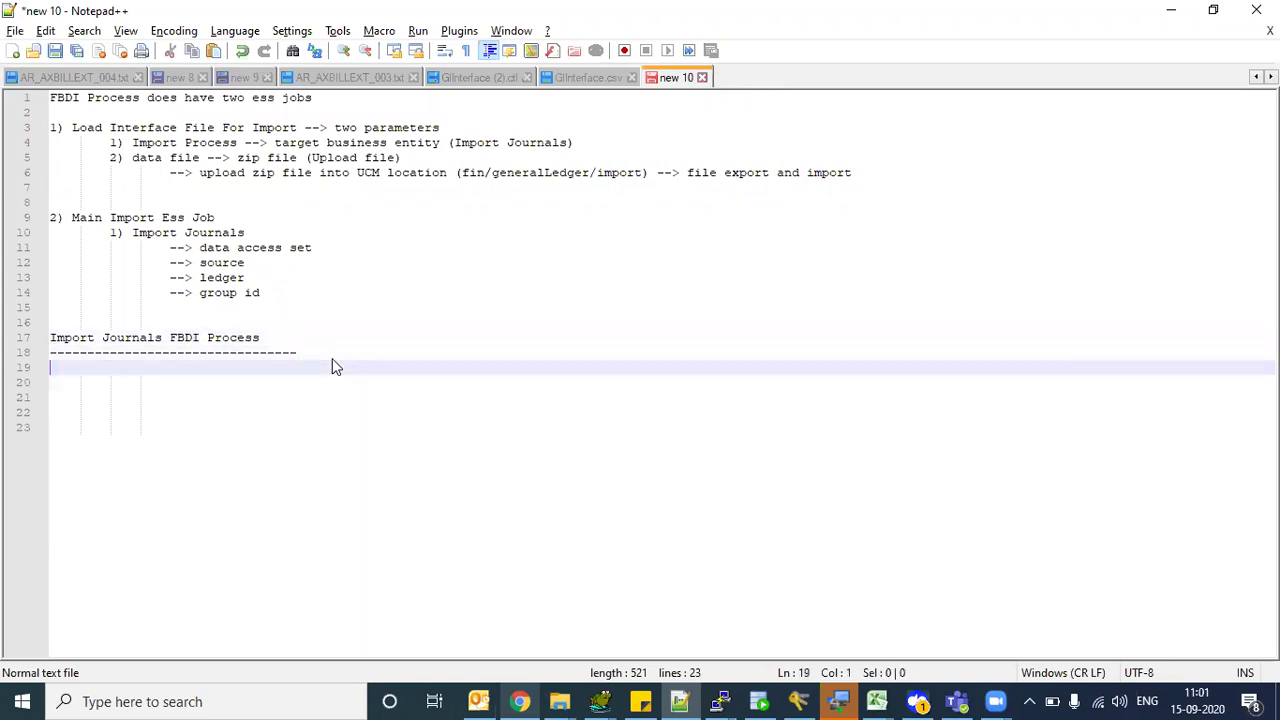
key(Return)
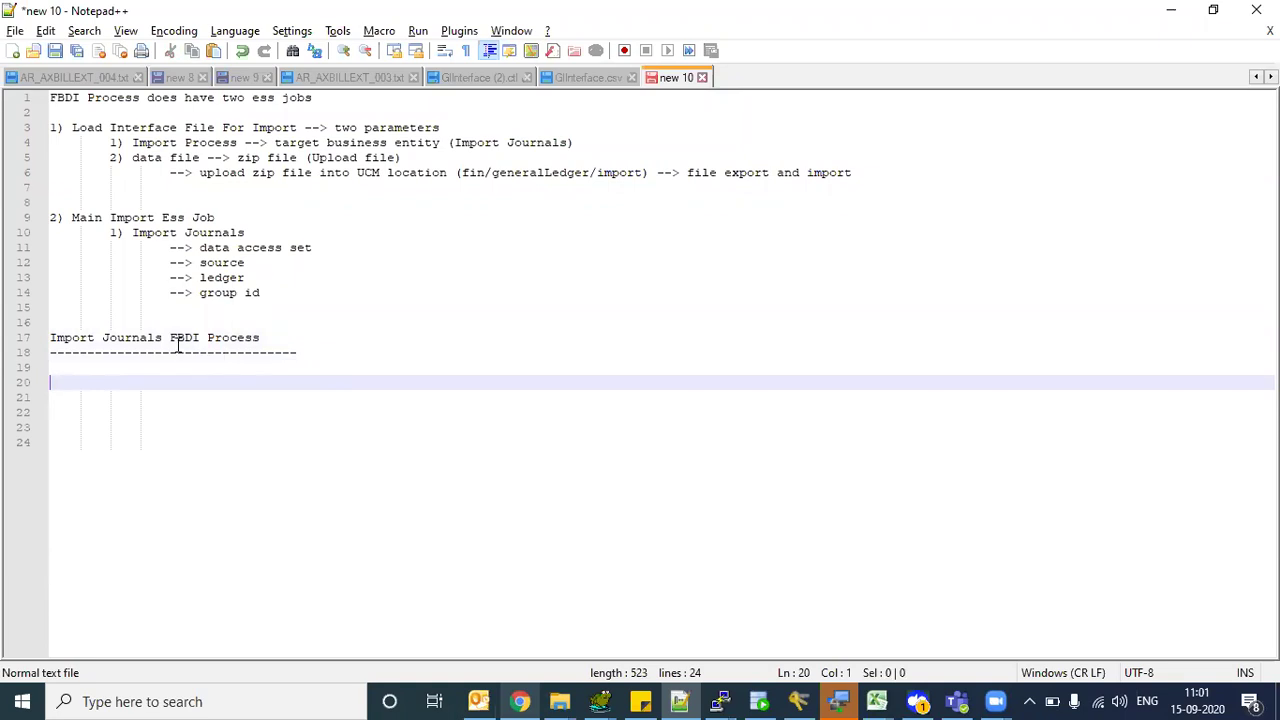
- Select the Load Interface File For Import notes on lines 3 to 6
drag(272, 351, 84, 343)
click(163, 340)
drag(52, 127, 717, 172)
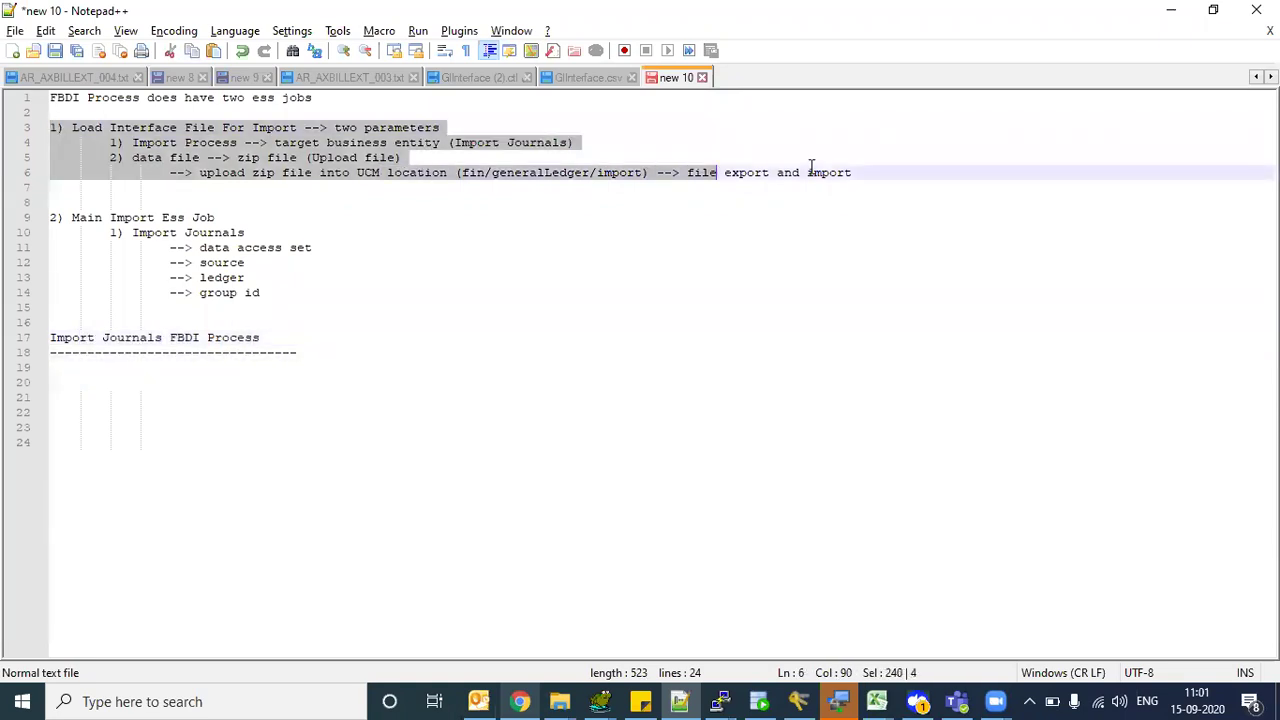
drag(811, 167, 883, 171)
key(ctrl+c)
- Paste the copied Load Interface File For Import notes on new lines below the heading's dashes
click(466, 341)
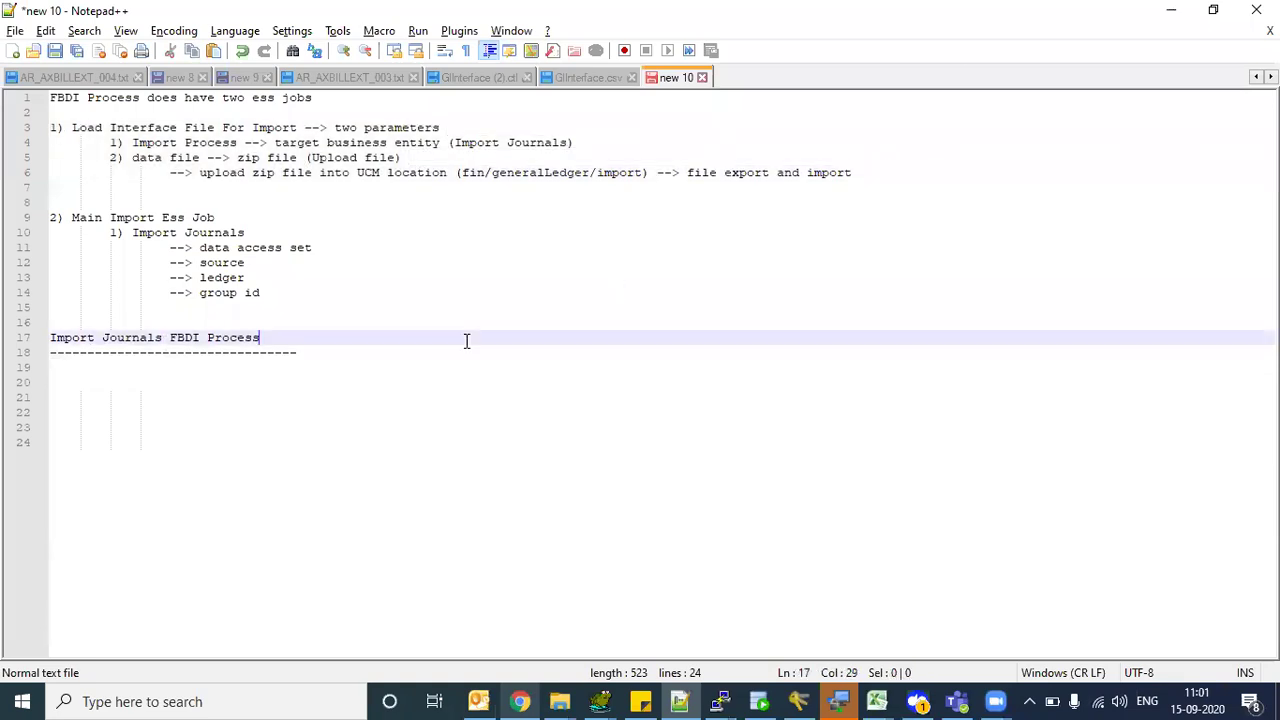
key(Down)
key(End)
key(Return)
key(Return)
key(ctrl+v)
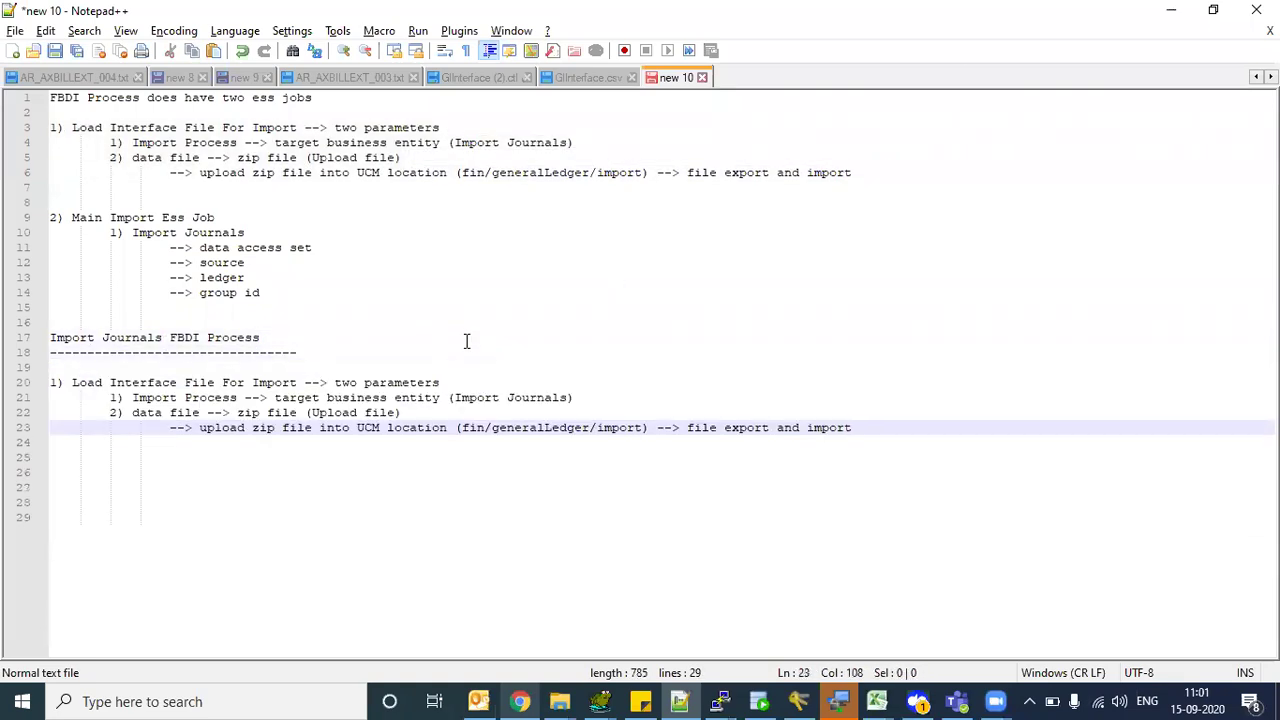
drag(112, 383, 284, 441)
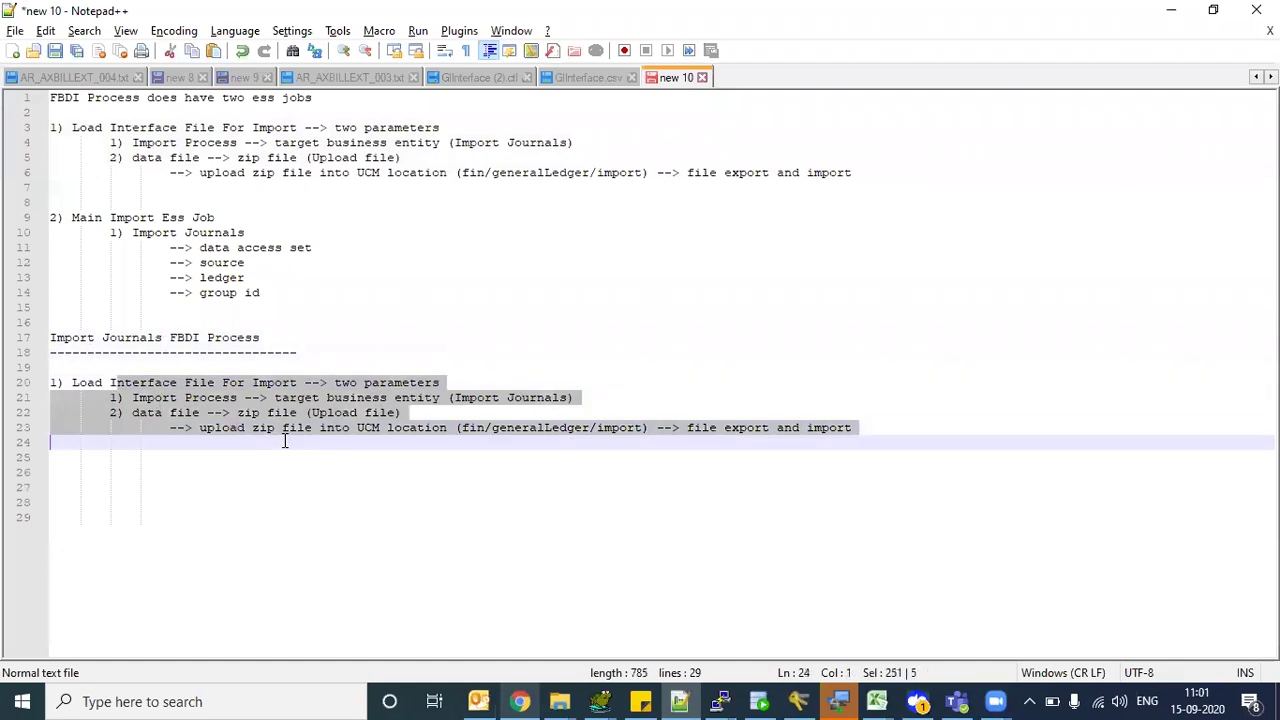
click(329, 474)
- Add a new item '1) Load Interface File For Import' below the pasted notes
click(884, 431)
key(Return)
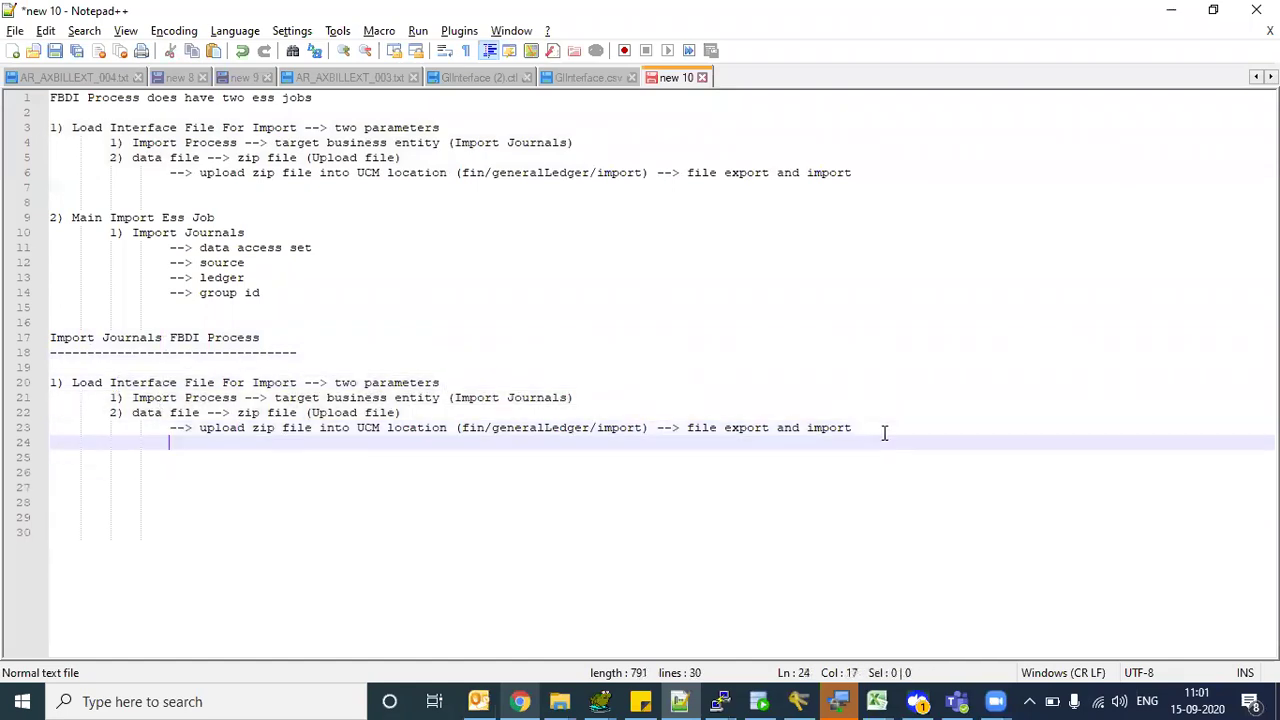
key(Return)
key(Home)
text(1))
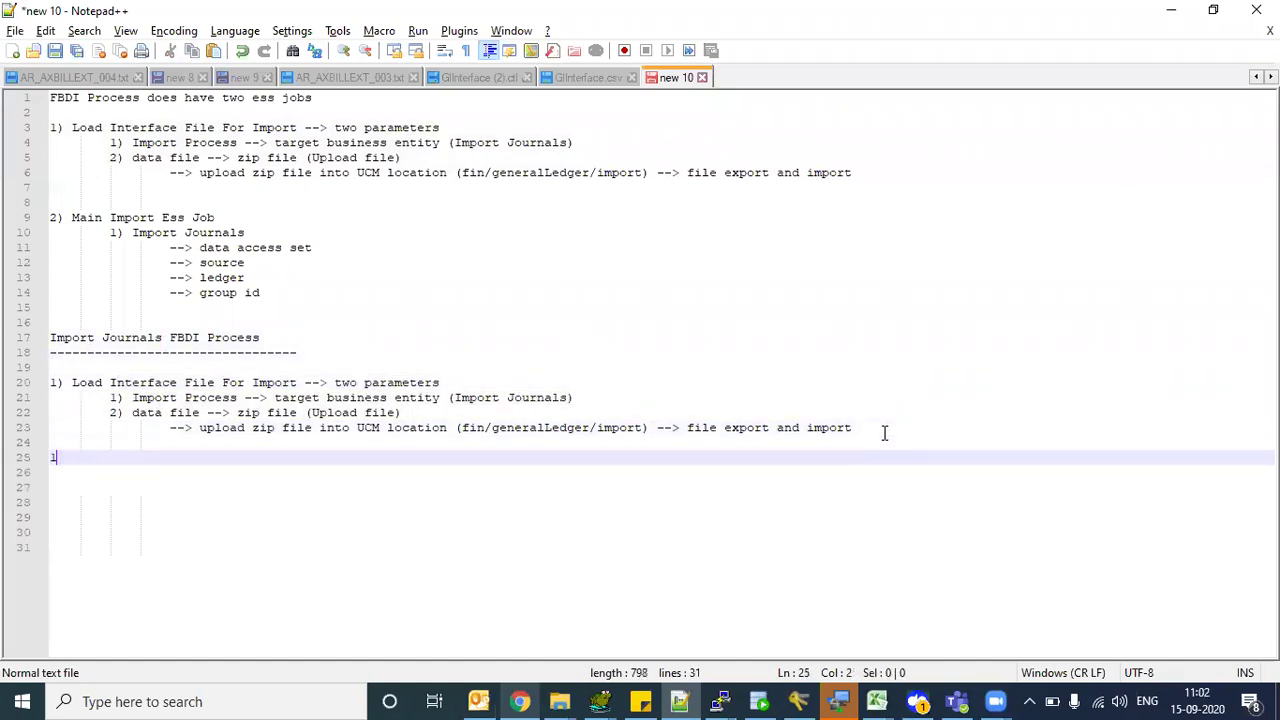
key(BackSpace)
key(BackSpace)
key(BackSpace)
key(Return)
text(1) Load)
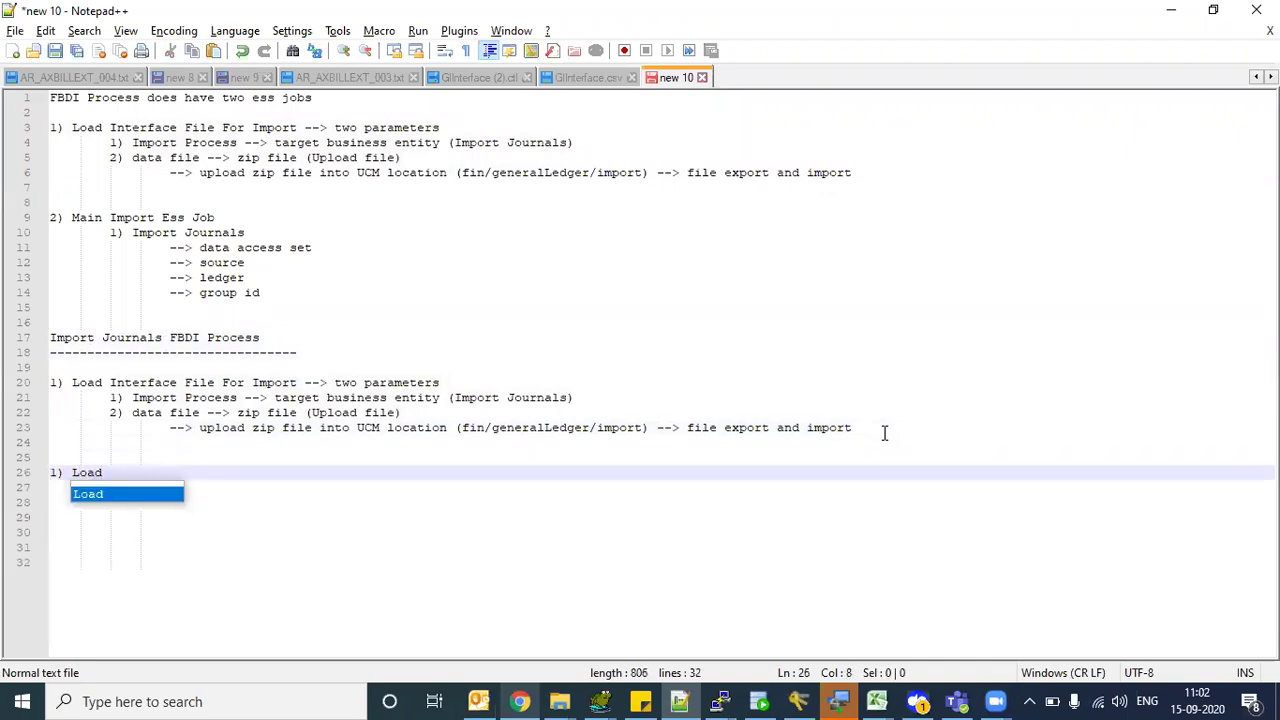
click(72, 382)
drag(72, 382, 298, 383)
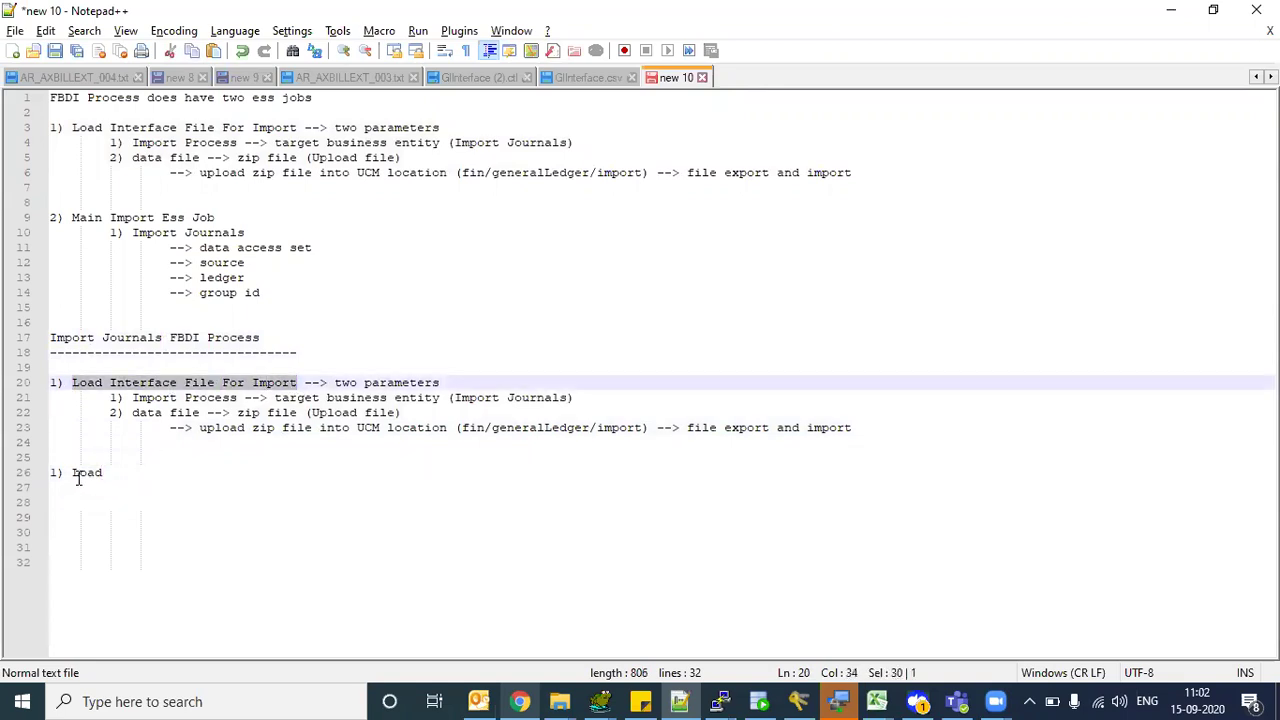
key(ctrl+c)
double_click(86, 472)
key(ctrl+v)
- Start an indented '-->' sub-line under the new item
key(Return)
key(Tab)
key(Tab)
key(Tab)
key(Tab)
key(Tab)
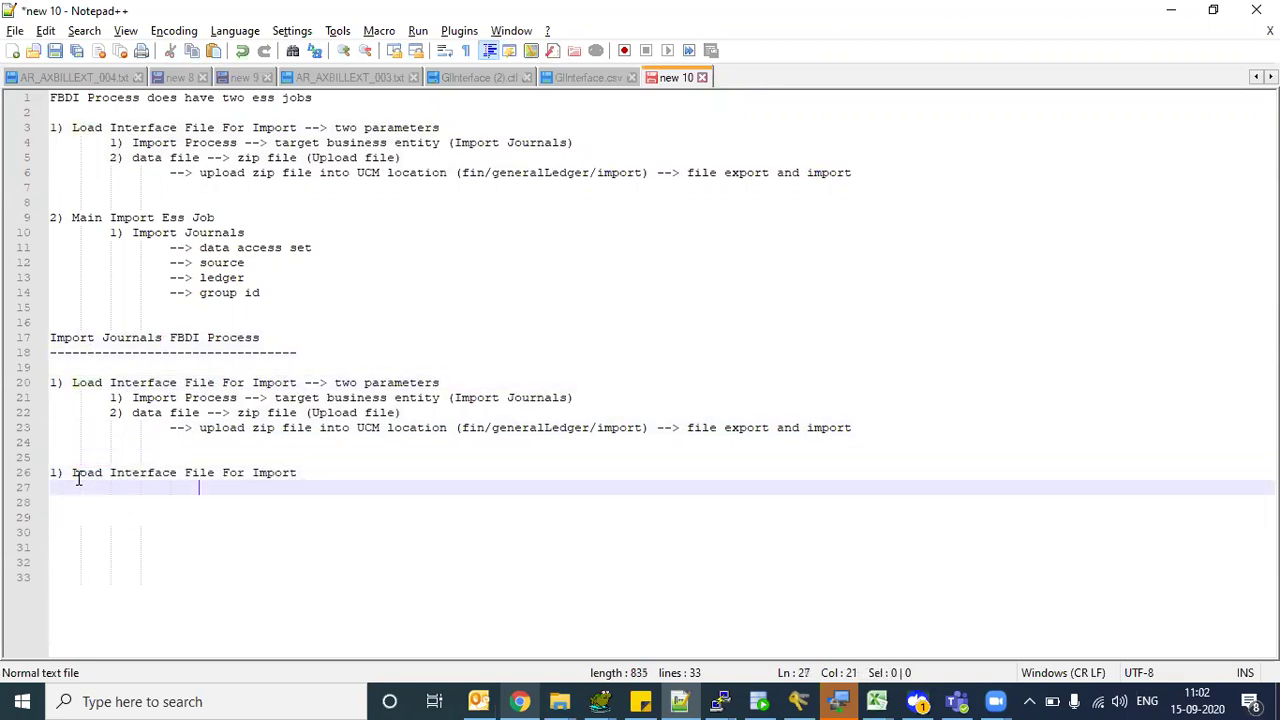
key(BackSpace)
text(-->)
drag(83, 476, 292, 476)
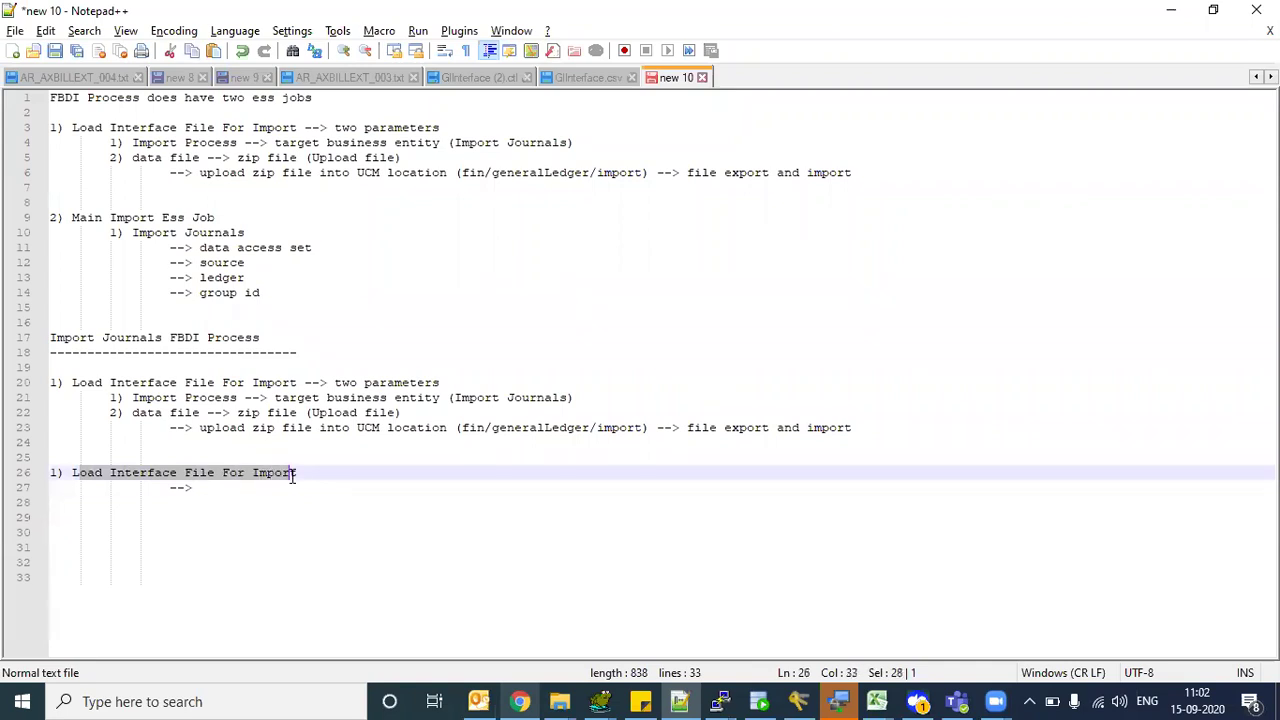
- Write '--> Transfer File' and begin the next '-->' line
click(214, 487)
text(Transfer File)
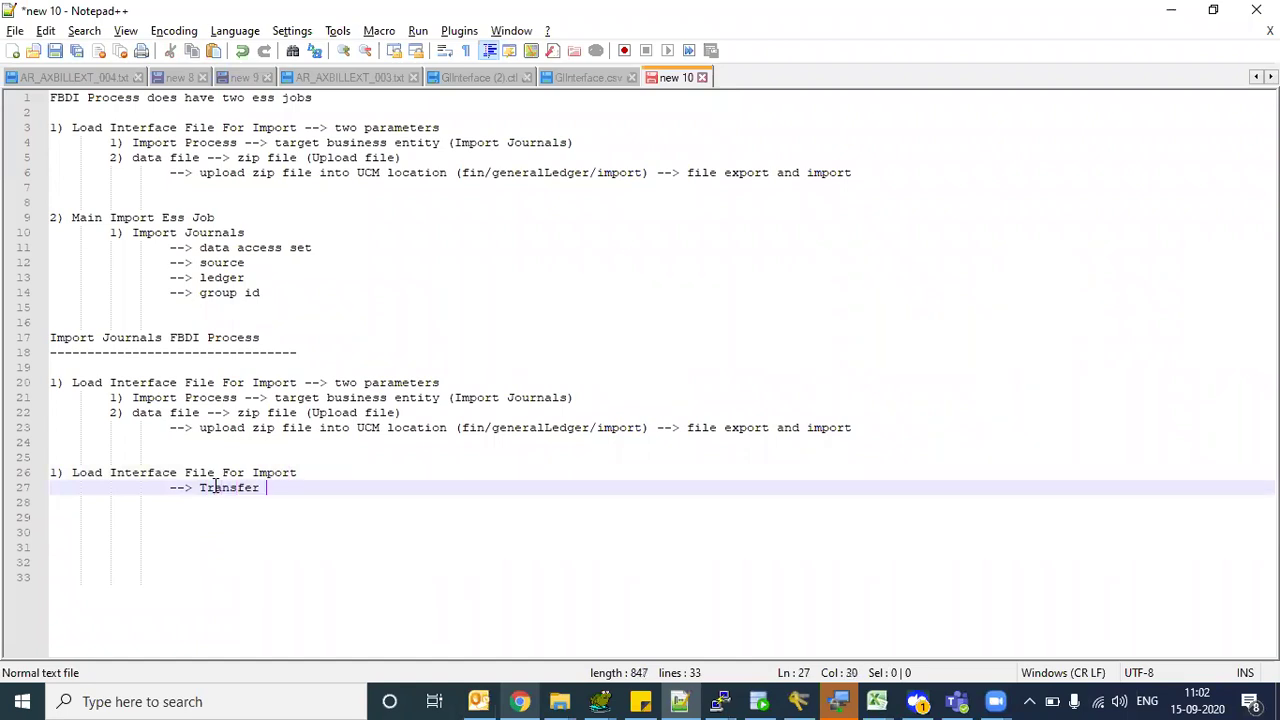
key(Escape)
key(Return)
text(-->)
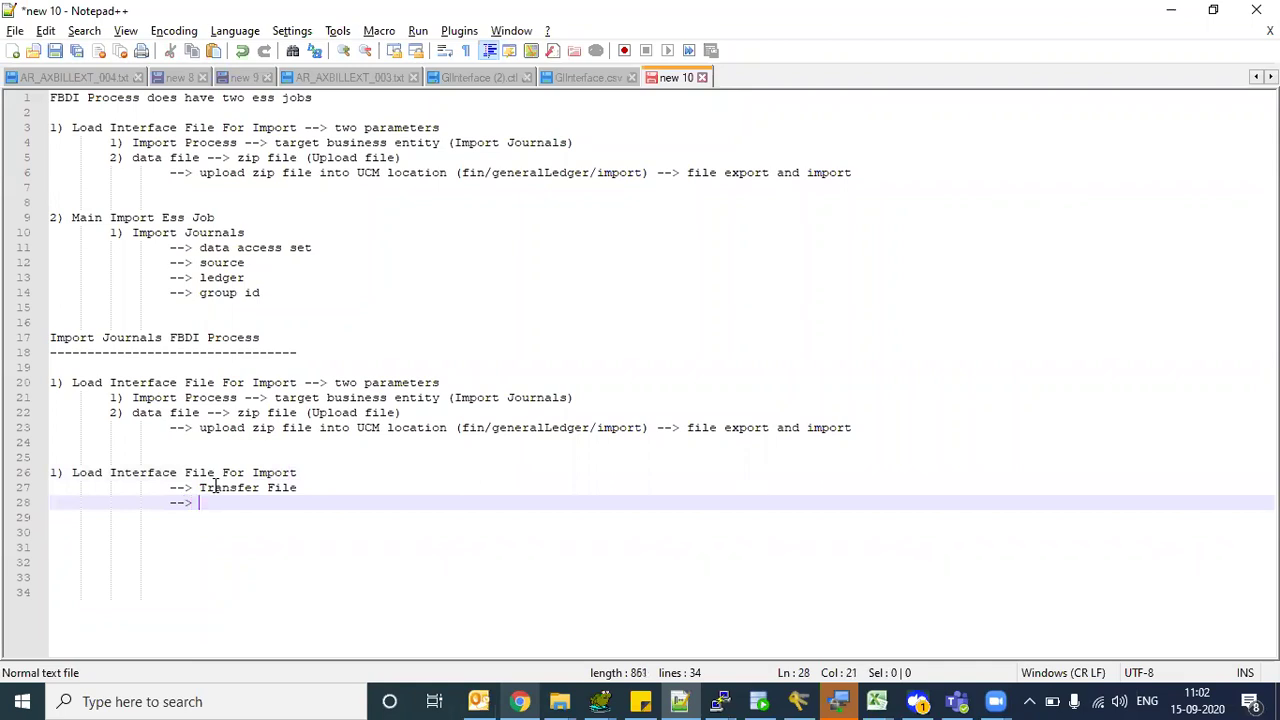
- Complete the second arrow as 'Load file to interface (GL_INTERFACE)' and add a line below
key(Up)
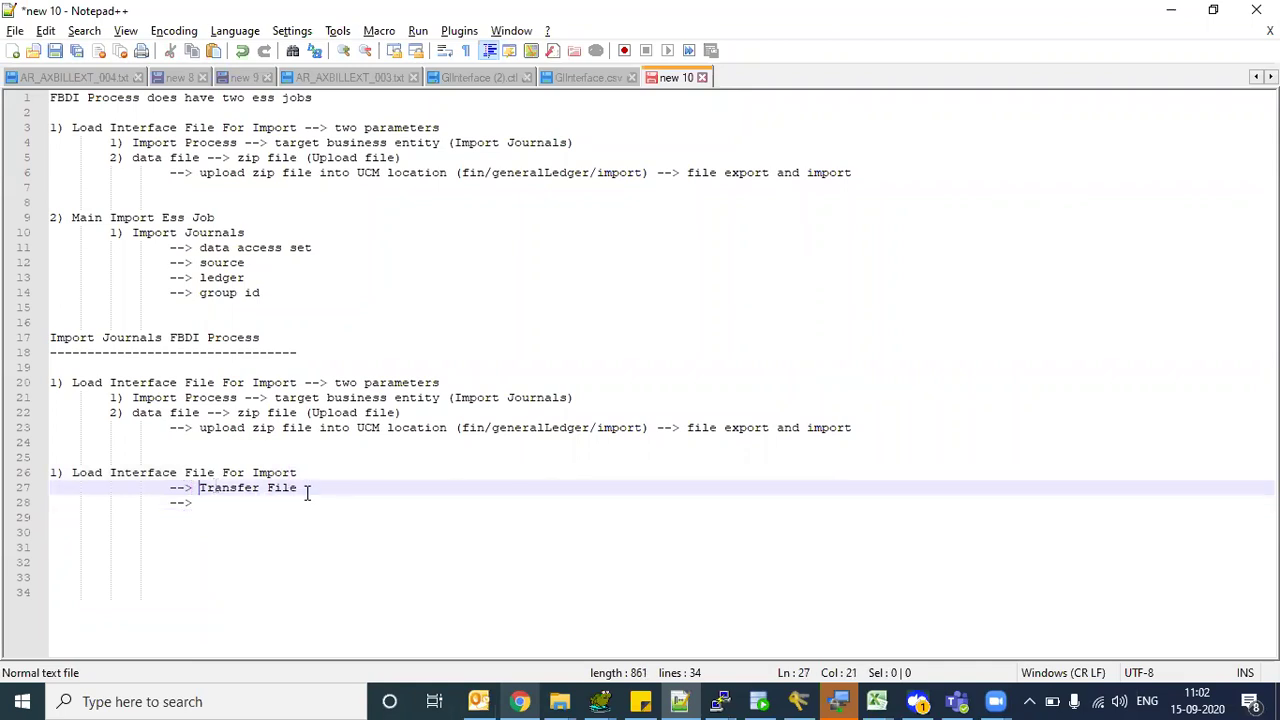
click(316, 491)
click(236, 501)
text(Load f)
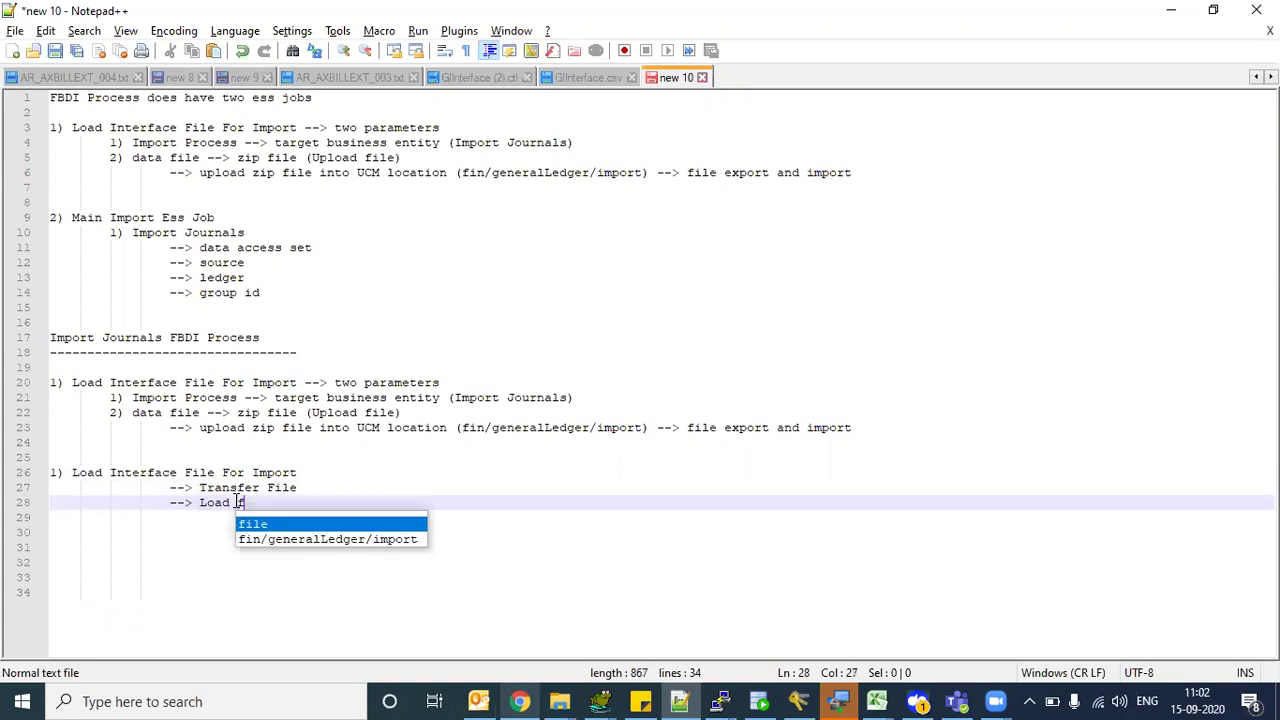
text(ile to interface)
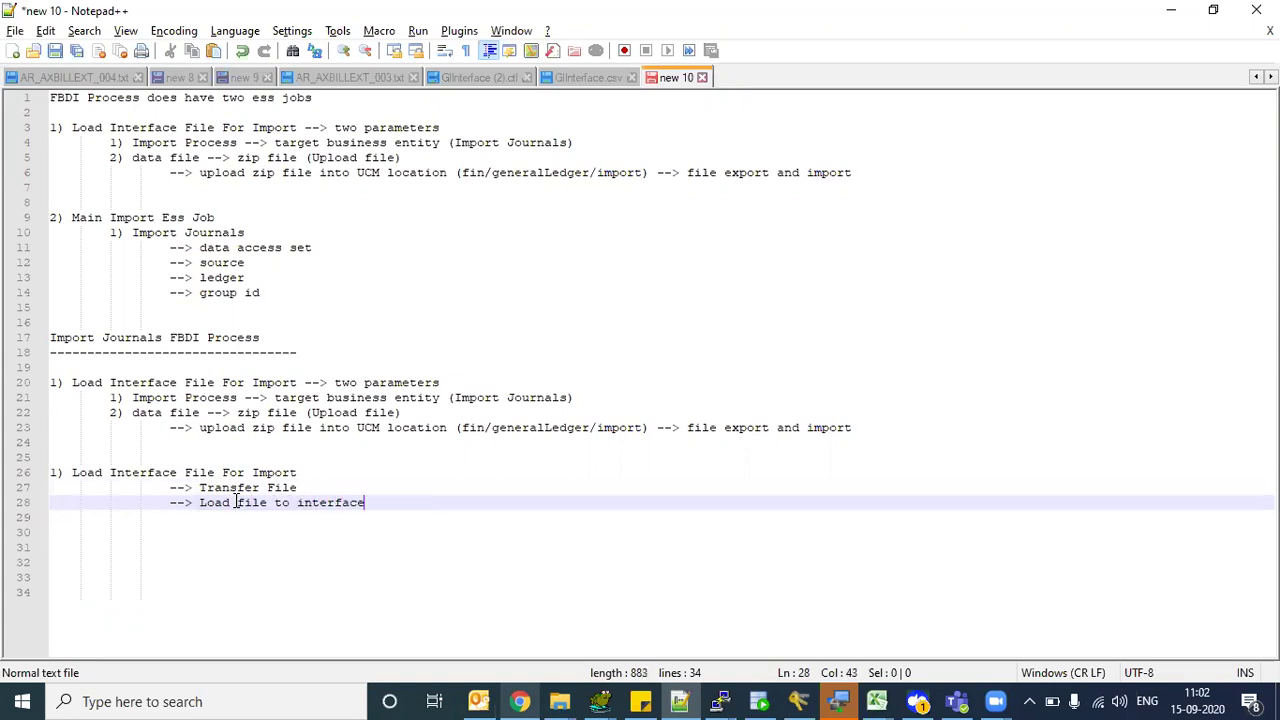
key(BackSpace)
double_click(214, 502)
drag(314, 507, 352, 508)
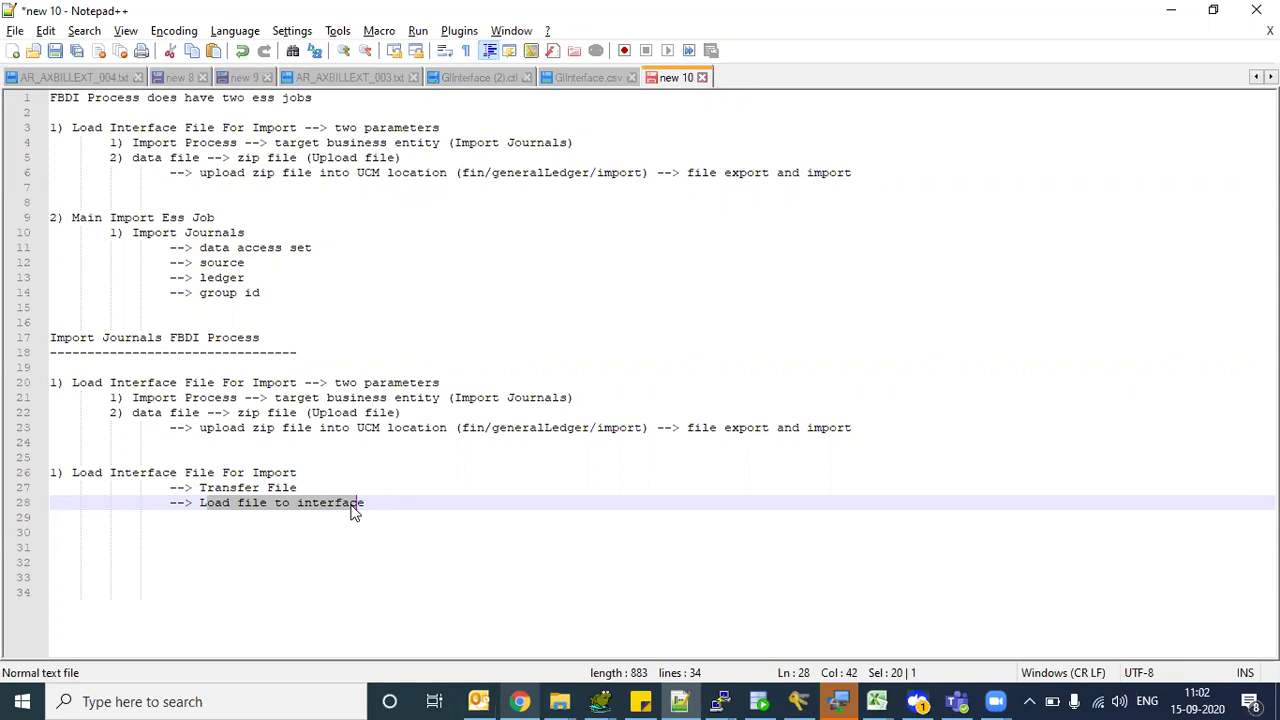
click(380, 505)
text(()
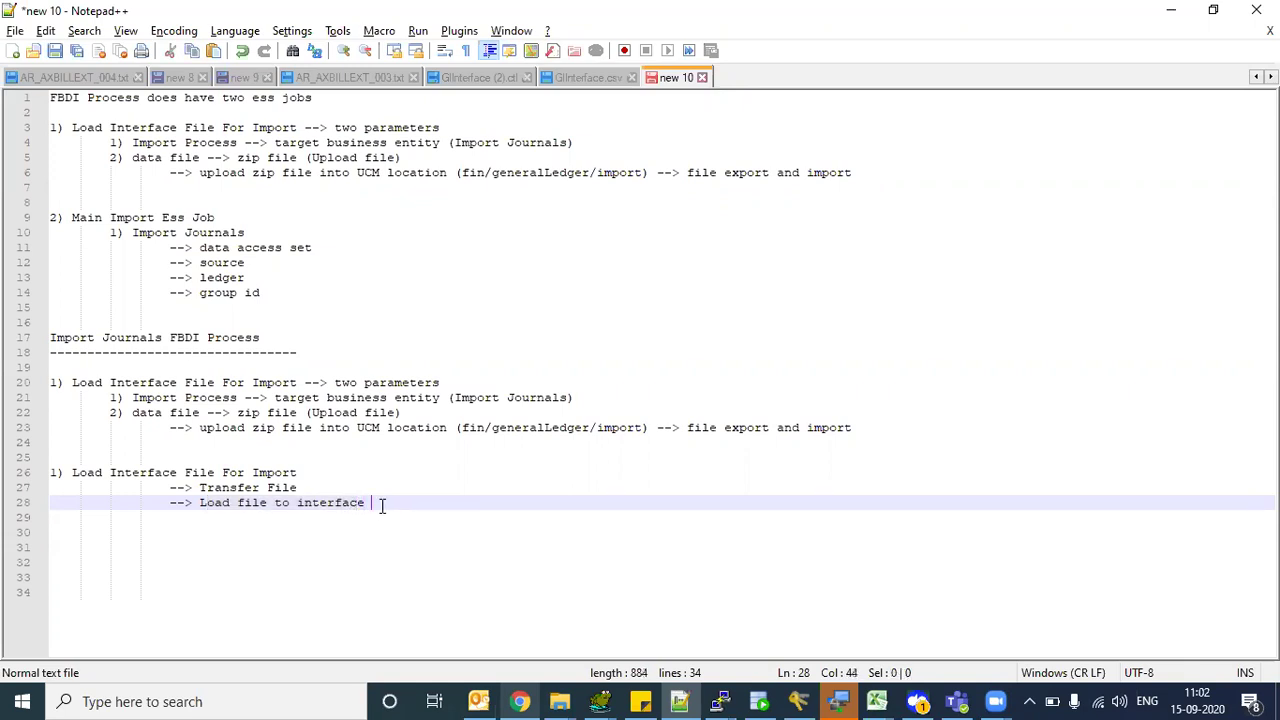
text(GL_INTERFACE)
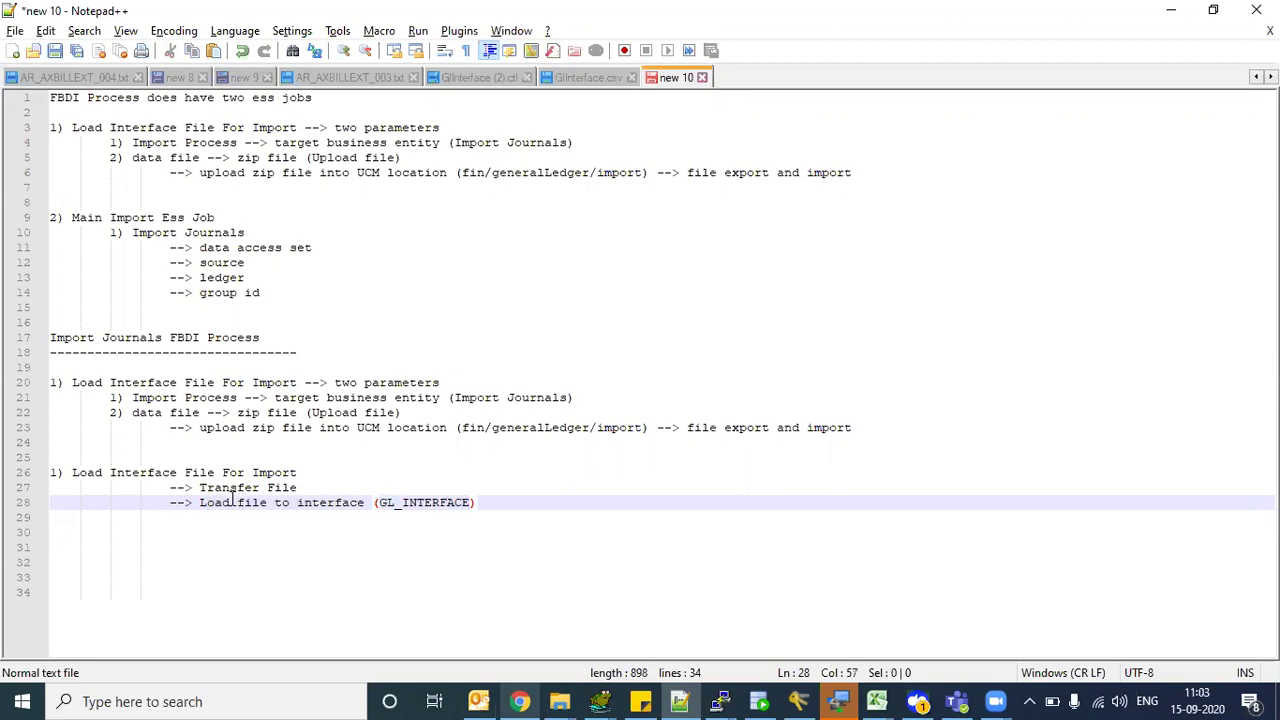
drag(397, 508, 421, 508)
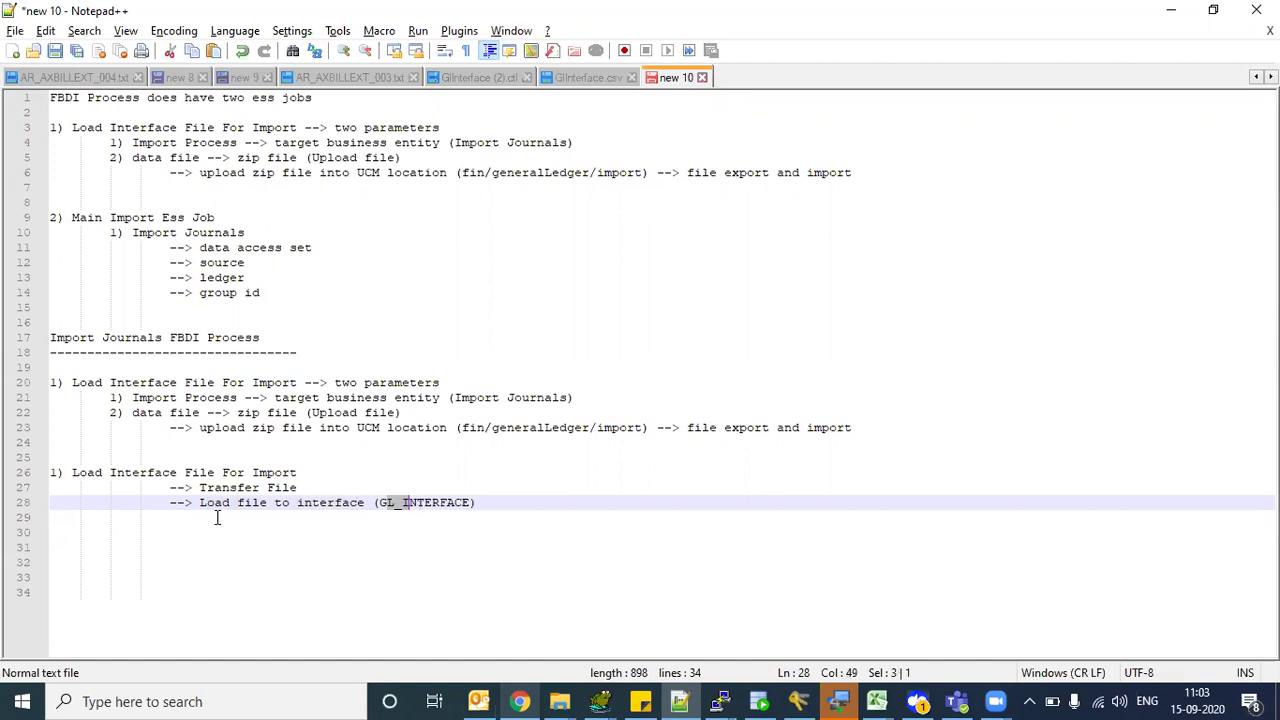
drag(213, 504, 331, 500)
click(502, 504)
key(Return)
key(Return)
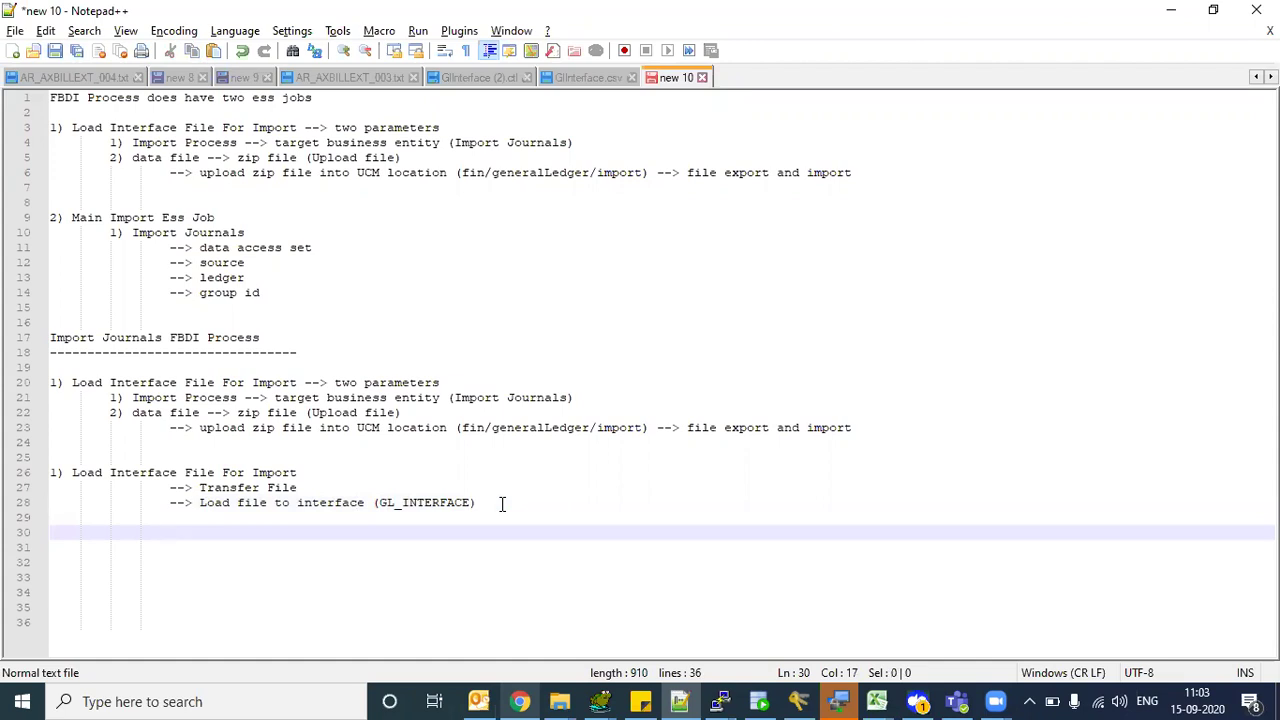
key(Up)
key(Up)
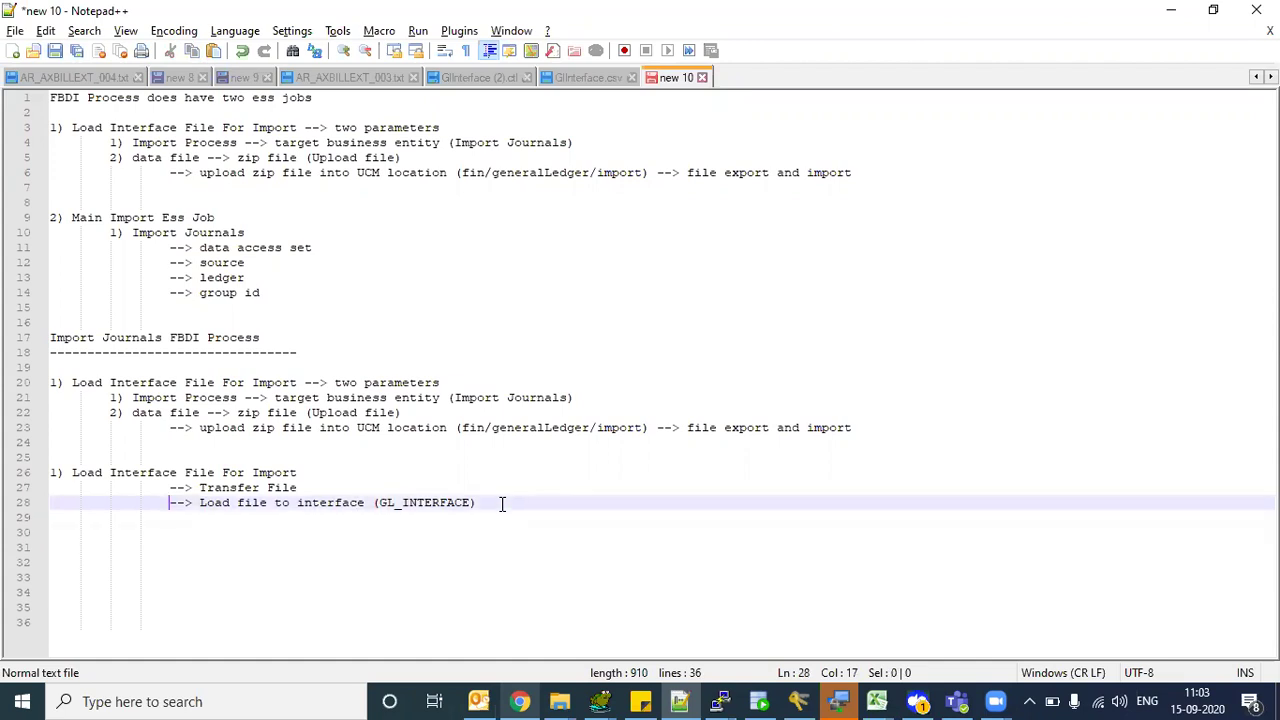
key(shift+End)
key(ctrl+c)
key(End)
key(Return)
key(ctrl+v)
key(Return)
key(ctrl+v)
key(Return)
key(ctrl+v)
key(Return)
key(ctrl+v)
key(Return)
key(ctrl+v)
key(Return)
key(ctrl+v)
key(Return)
key(ctrl+v)
key(Return)
key(ctrl+v)
key(Return)
key(ctrl+v)
key(Return)
key(ctrl+v)
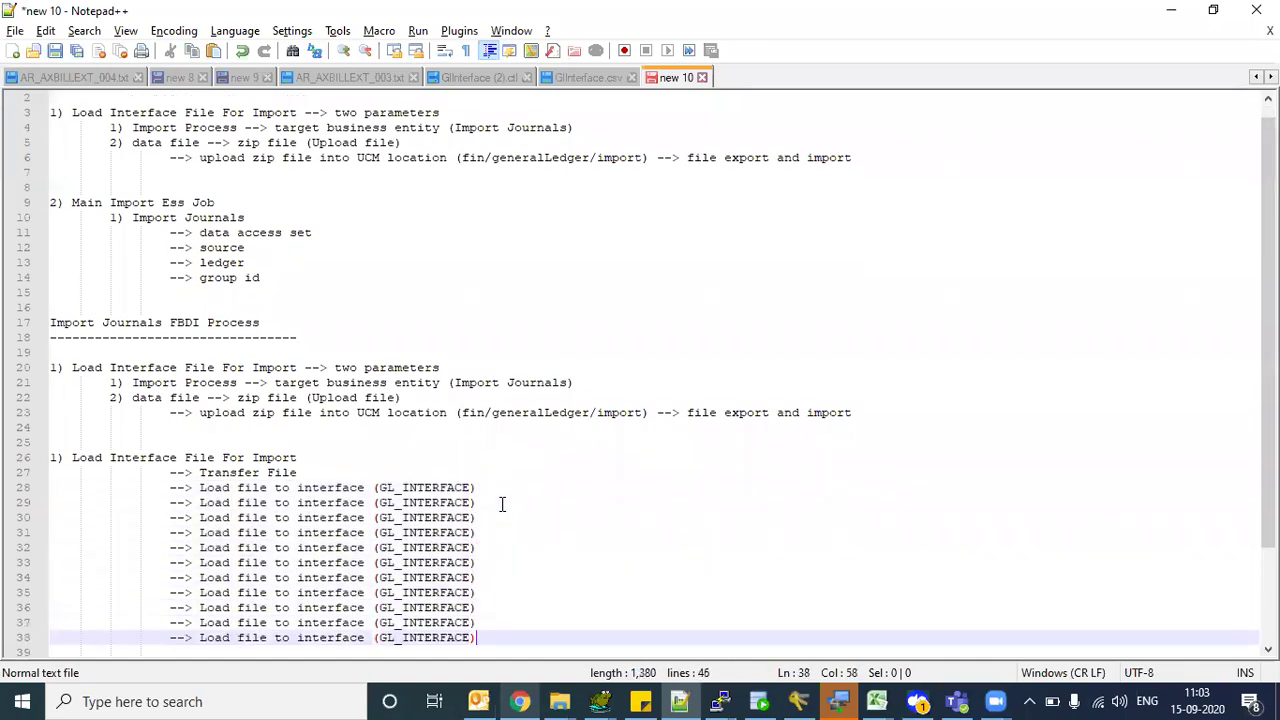
key(Return)
key(ctrl+v)
key(Up)
key(Up)
key(Up)
key(Up)
key(Up)
key(Up)
key(Up)
key(Up)
key(Up)
key(Up)
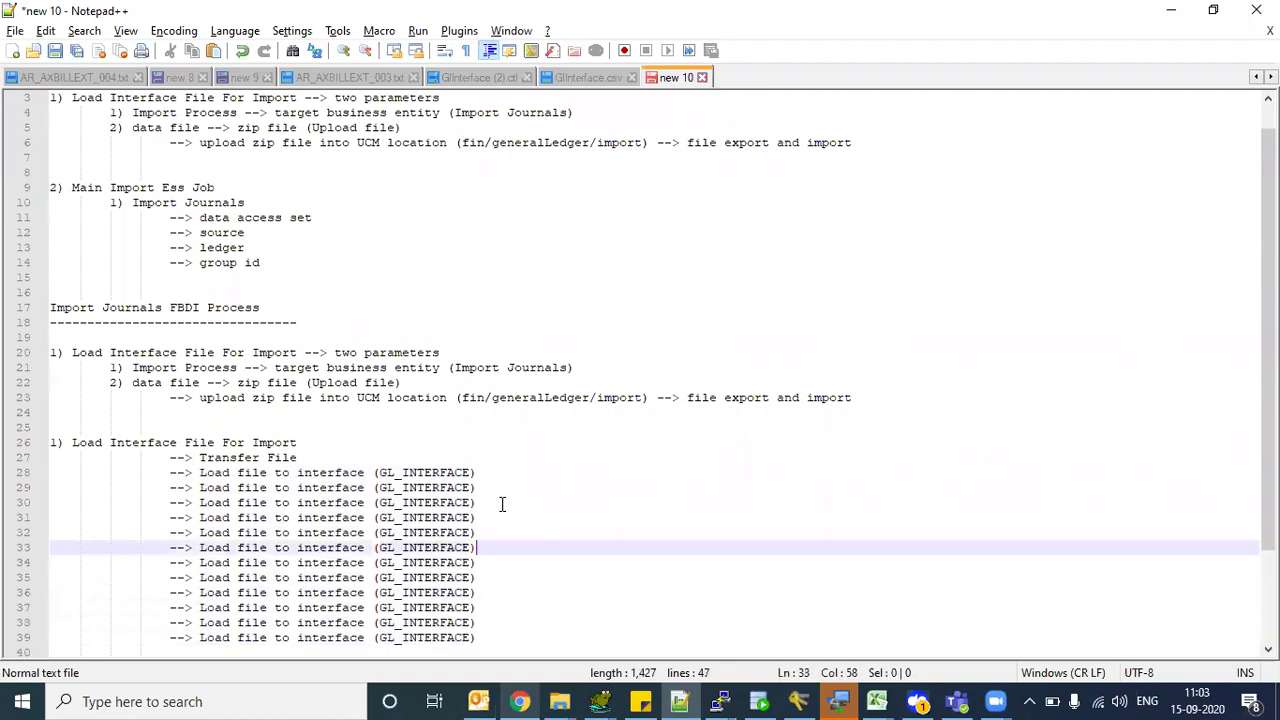
key(Up)
key(Home)
key(shift+Down)
key(shift+Down)
key(shift+Down)
key(shift+Down)
key(shift+Down)
key(shift+Down)
key(shift+Down)
key(shift+Down)
key(shift+Down)
key(shift+Down)
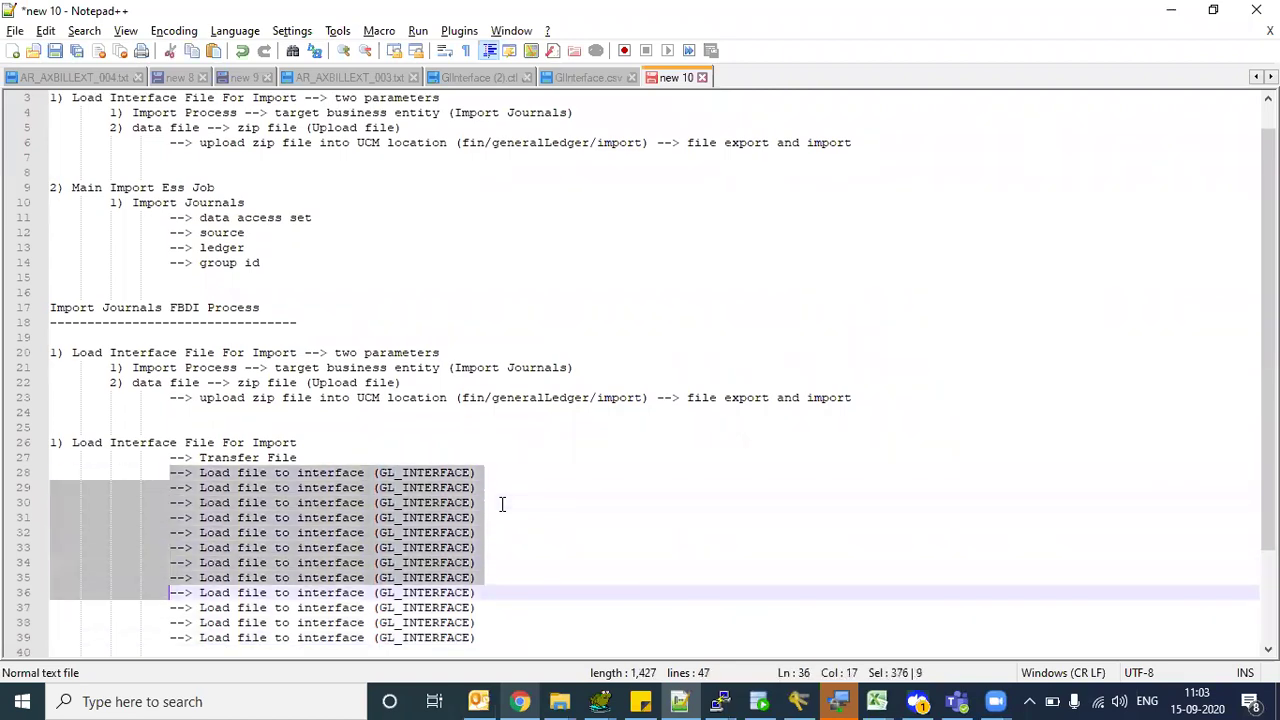
key(shift+Down)
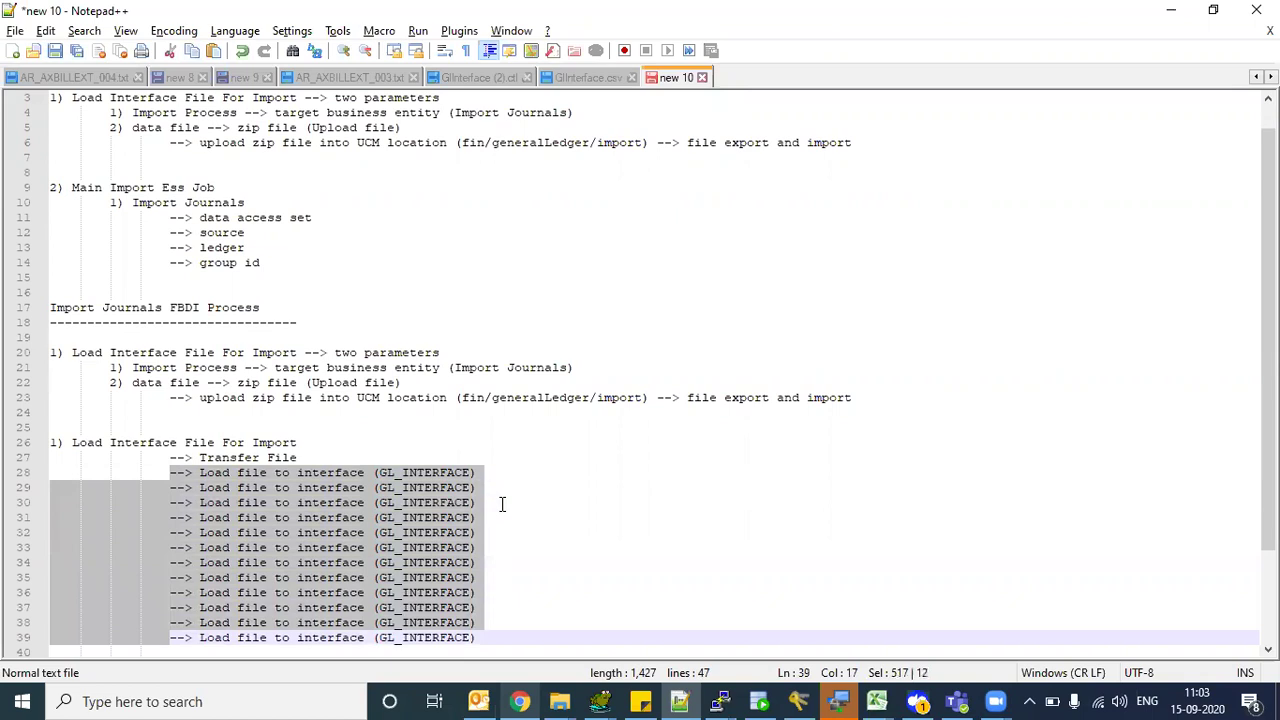
key(shift+End)
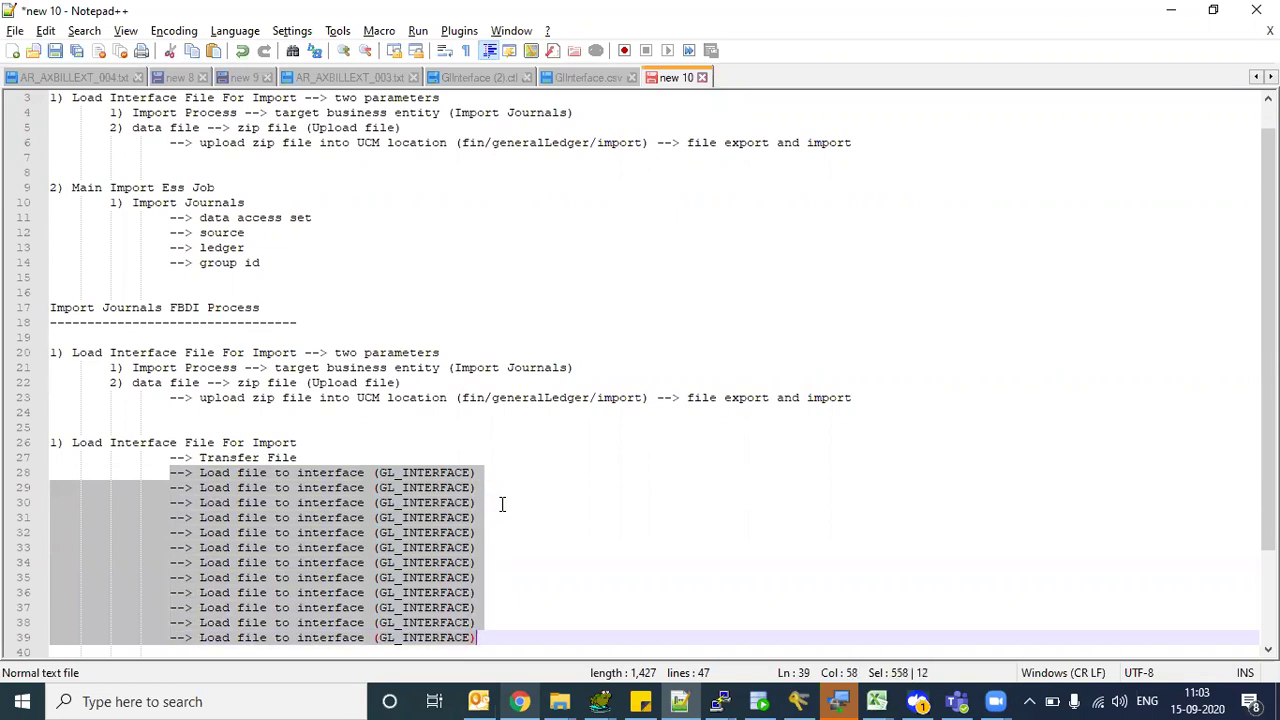
click(310, 474)
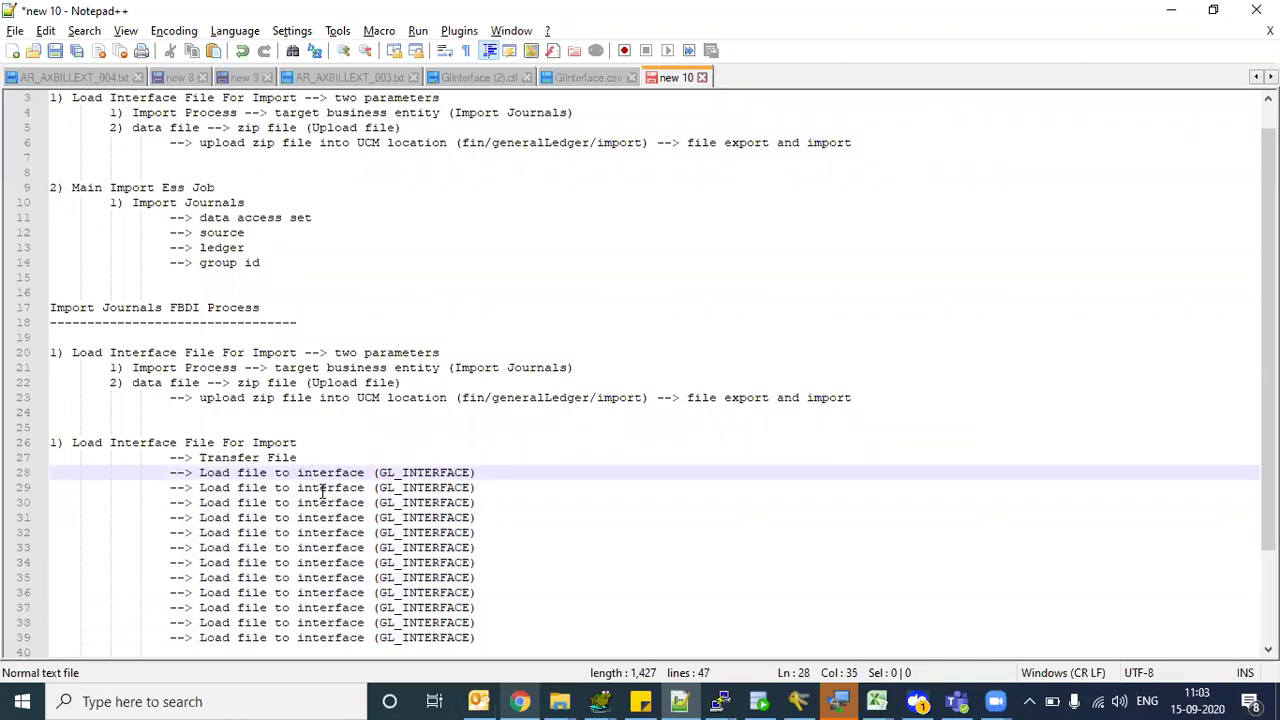
drag(486, 640, 28, 481)
key(ctrl+v)
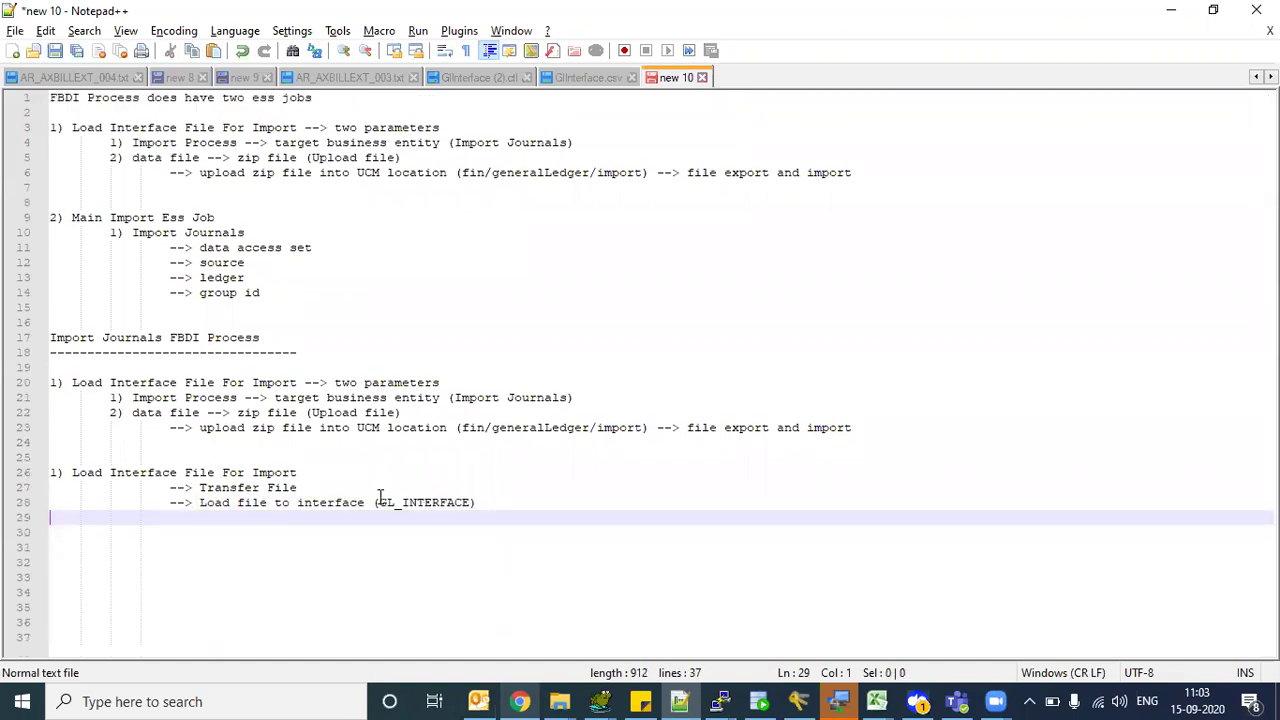
drag(389, 502, 448, 514)
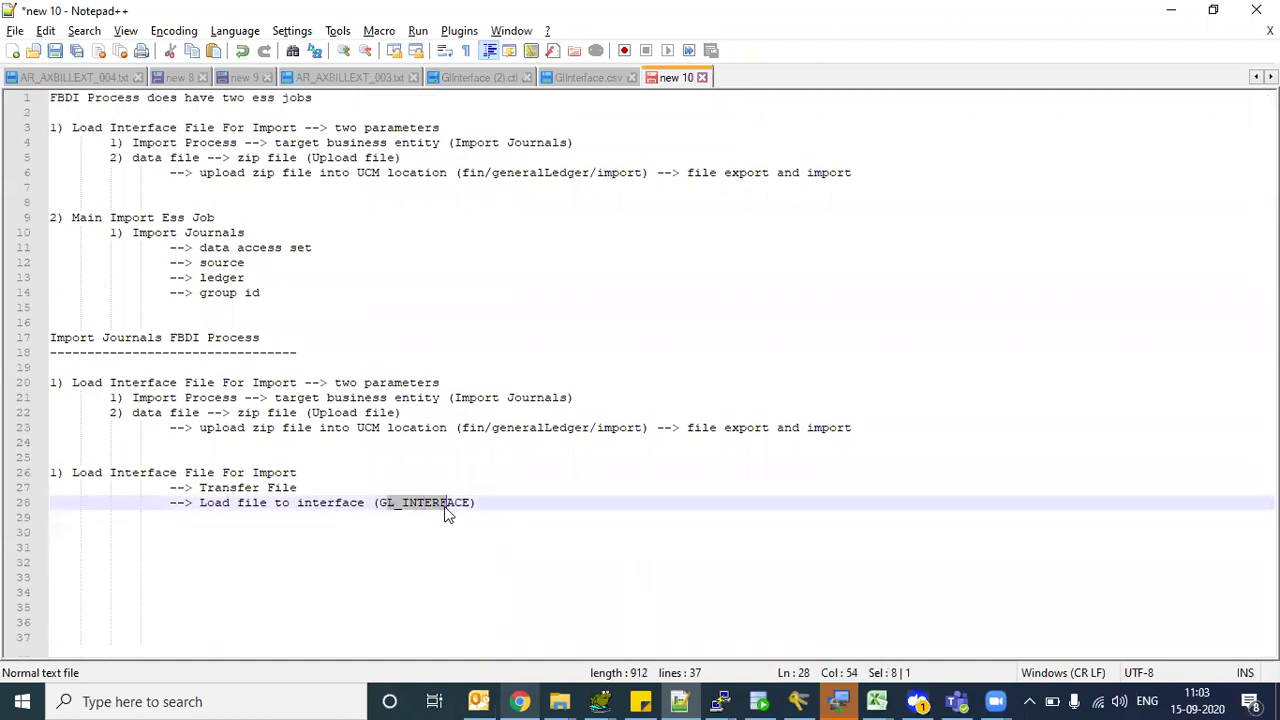
- Open an indented line 30 below the load step and number it '1)'
drag(200, 503, 320, 506)
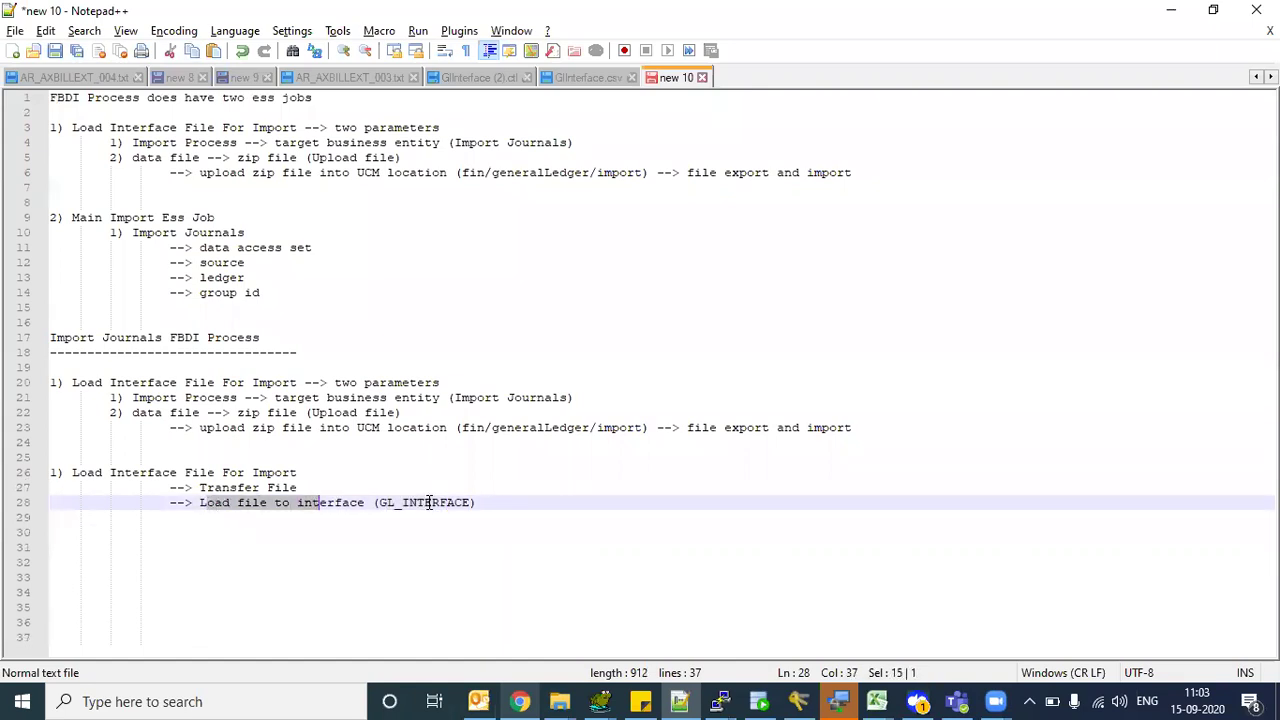
click(429, 503)
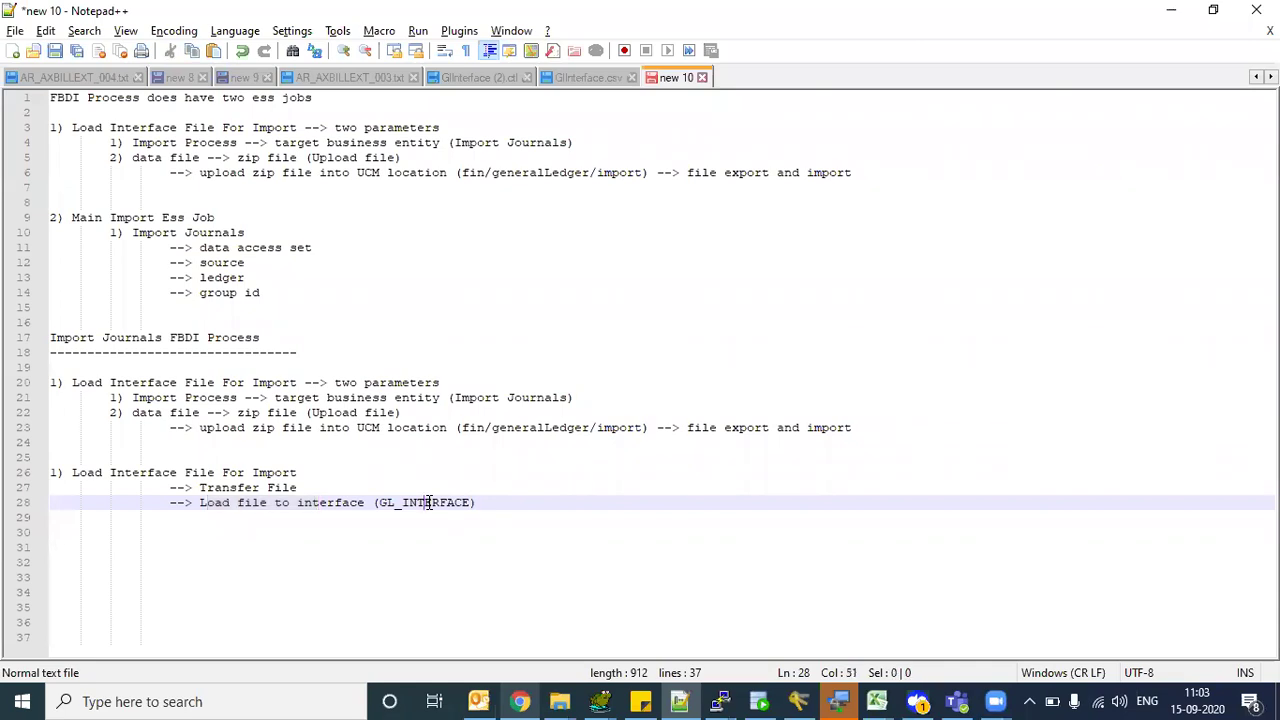
click(517, 501)
key(Return)
key(Home)
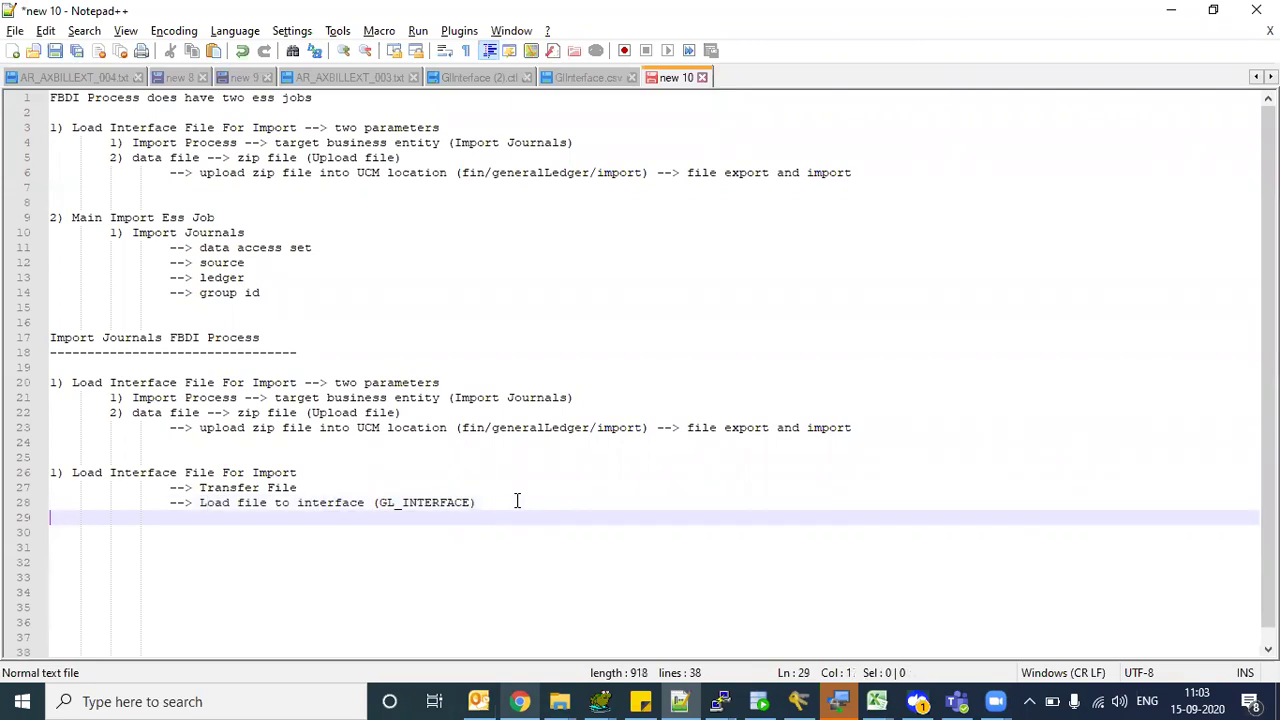
key(Return)
key(Tab)
key(BackSpace)
key(BackSpace)
key(BackSpace)
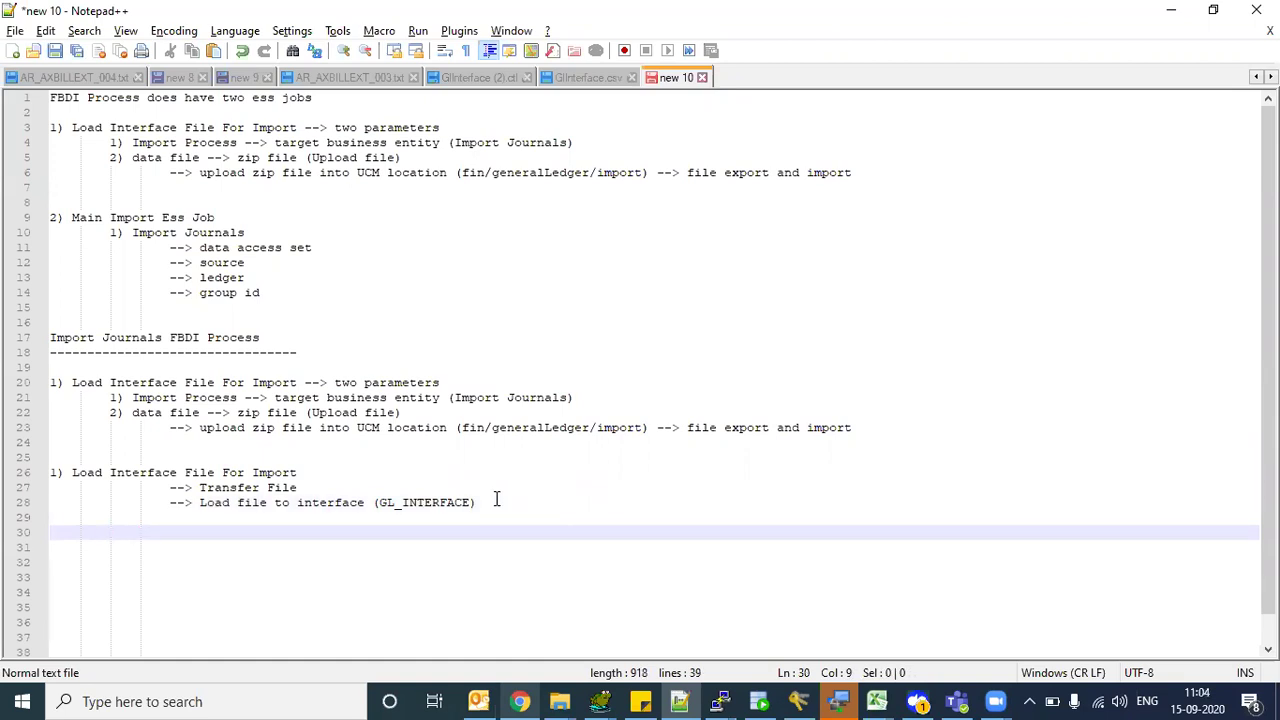
text(1))
- Type 'STATUS -->' after the '1)' numbering, fixing the typos along the way
drag(110, 472, 222, 470)
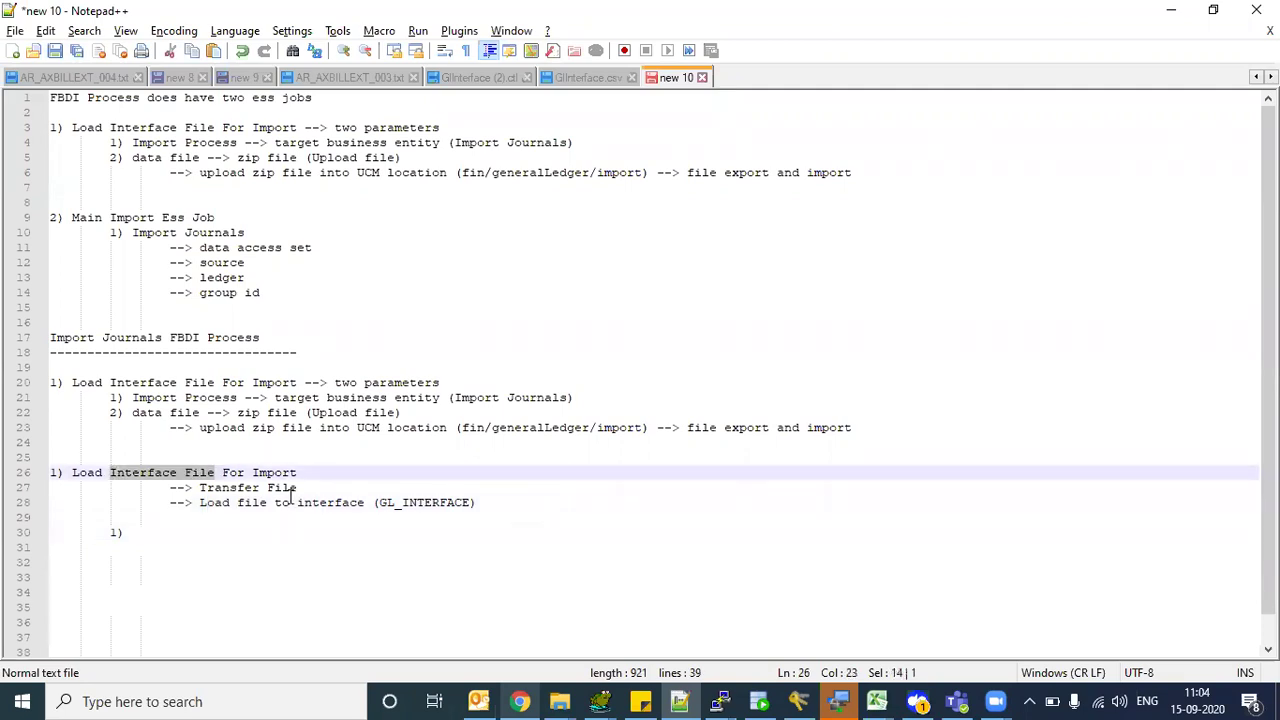
drag(391, 505, 300, 518)
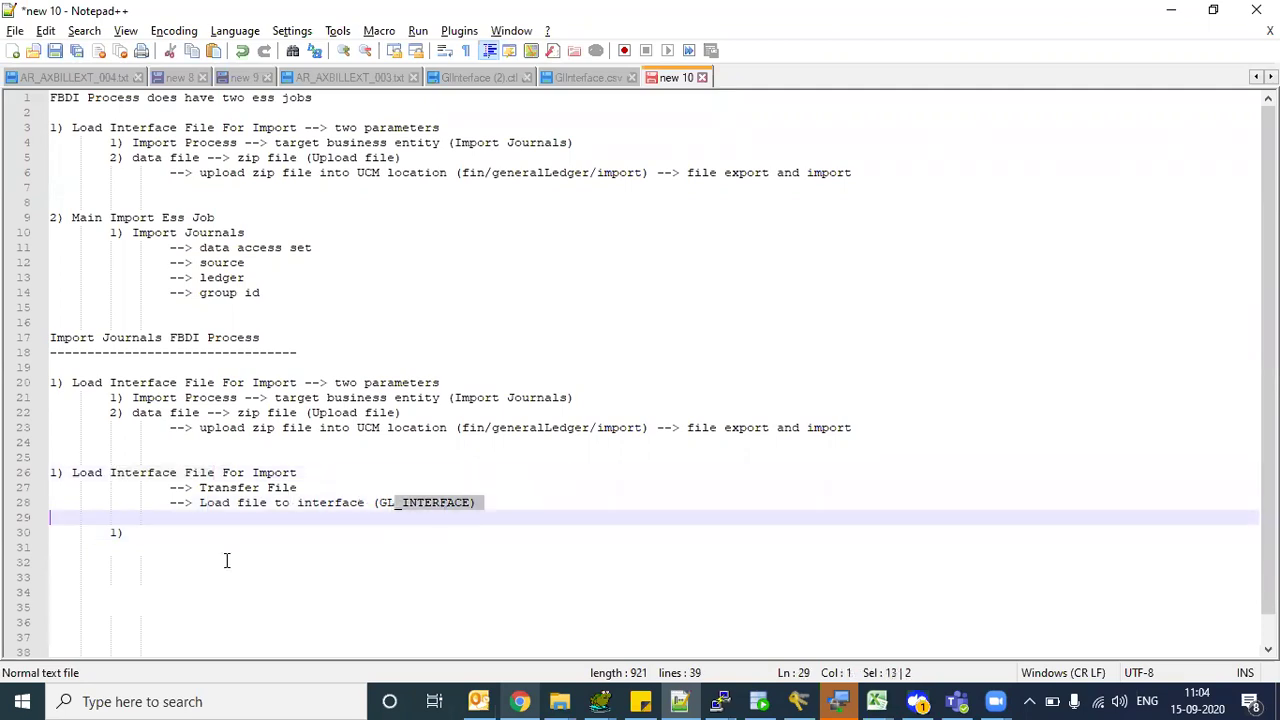
click(160, 535)
text(ST)
key(BackSpace)
text(TU)
key(BackSpace)
text(AGE)
key(BackSpace)
key(BackSpace)
key(BackSpace)
text(ATUS  --> NEW)
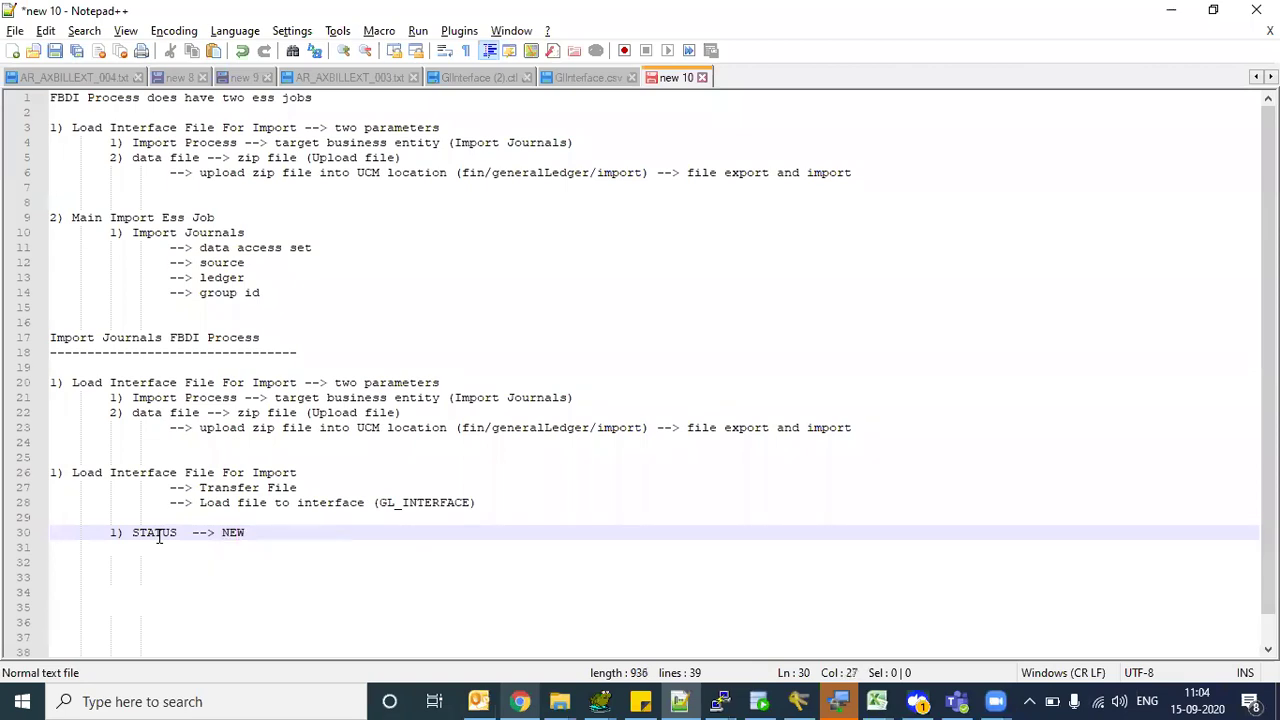
- Put GL_INTERFACE before STATUS and turn the line into 'GL_INTERFACE-->STATUS : NEW'
drag(148, 535, 170, 537)
drag(402, 503, 439, 505)
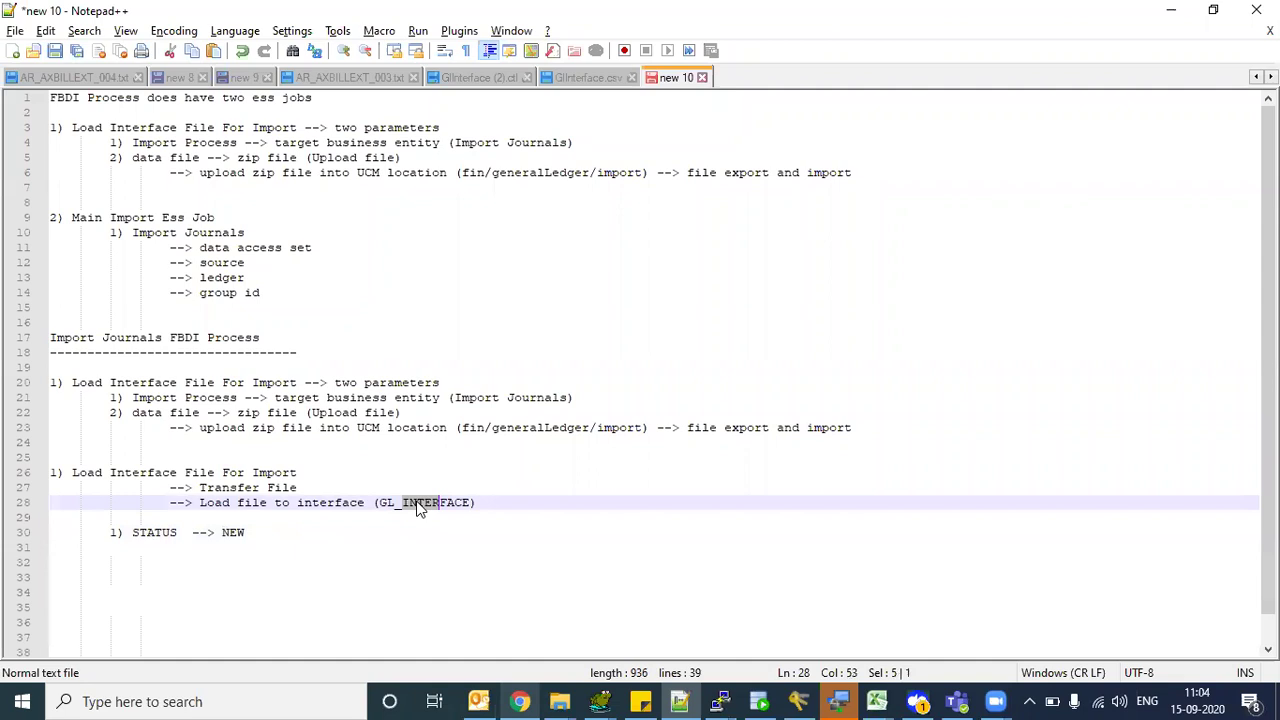
double_click(418, 505)
key(ctrl+c)
click(135, 532)
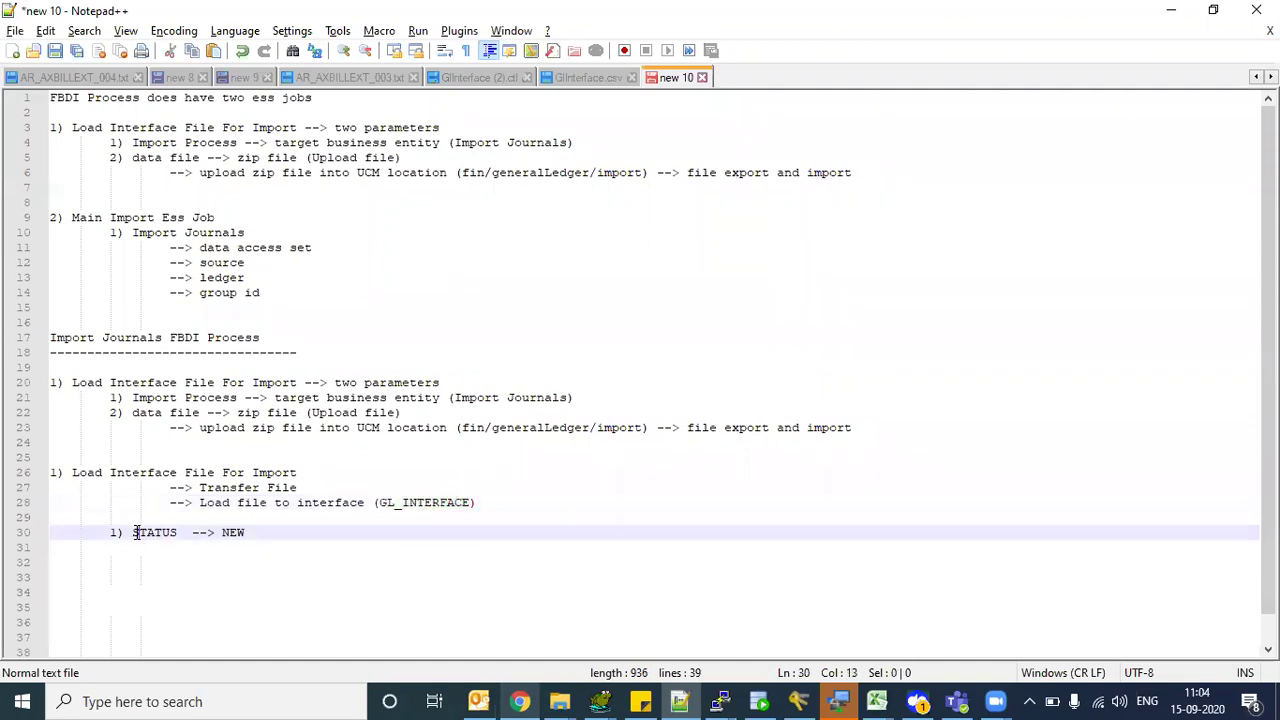
key(ctrl+v)
text(-->)
key(Right)
key(Left)
key(Right)
key(Right)
key(Right)
key(Right)
key(Right)
key(Right)
key(Right)
key(shift+Right)
key(shift+Right)
key(shift+Right)
key(shift+Right)
text(:)
- Start the second numbered point '2)' on a new line below
click(354, 532)
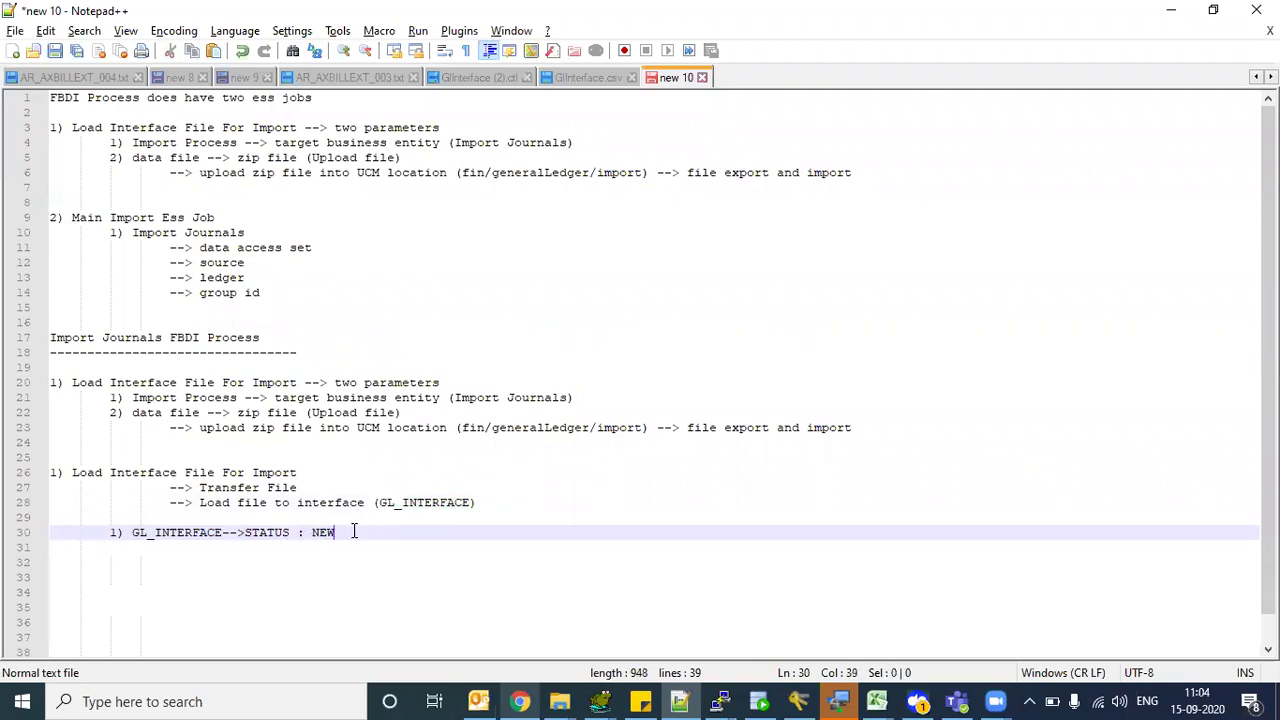
key(Return)
key(Return)
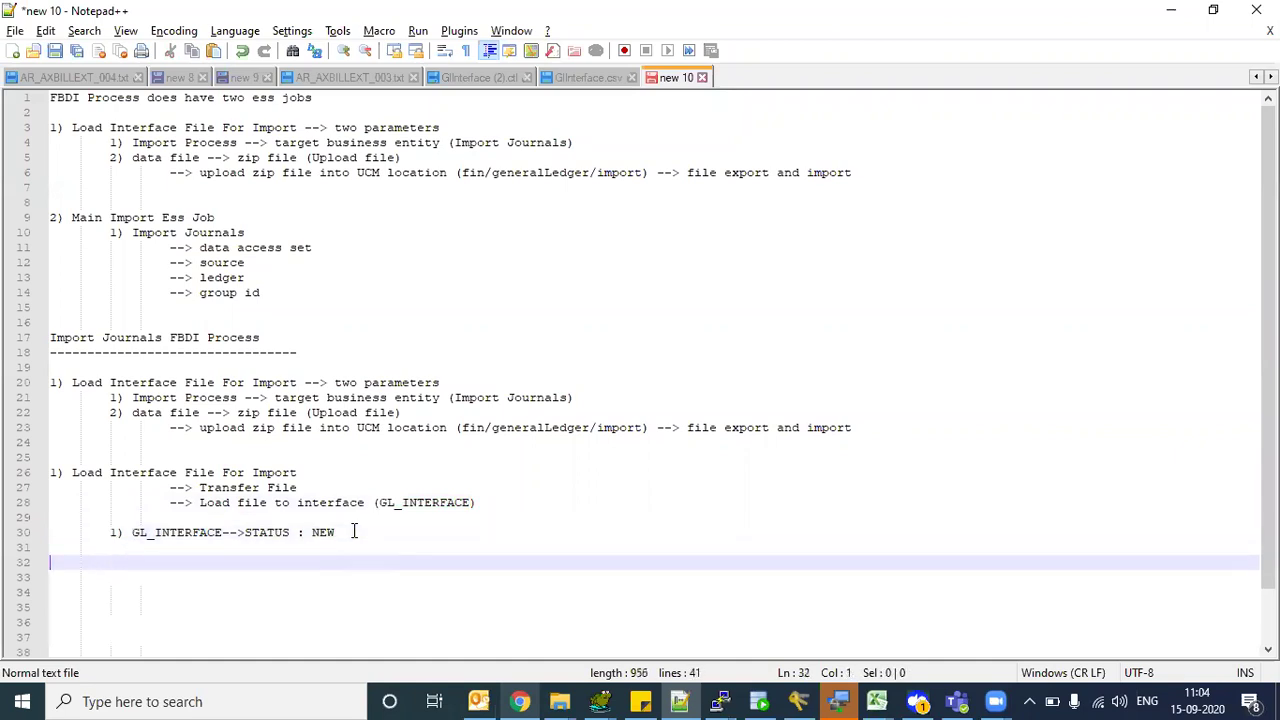
text(2))
- Copy the Main Import Ess Job block from lines 9–14 and paste it after '2)'
drag(72, 217, 296, 293)
key(ctrl+c)
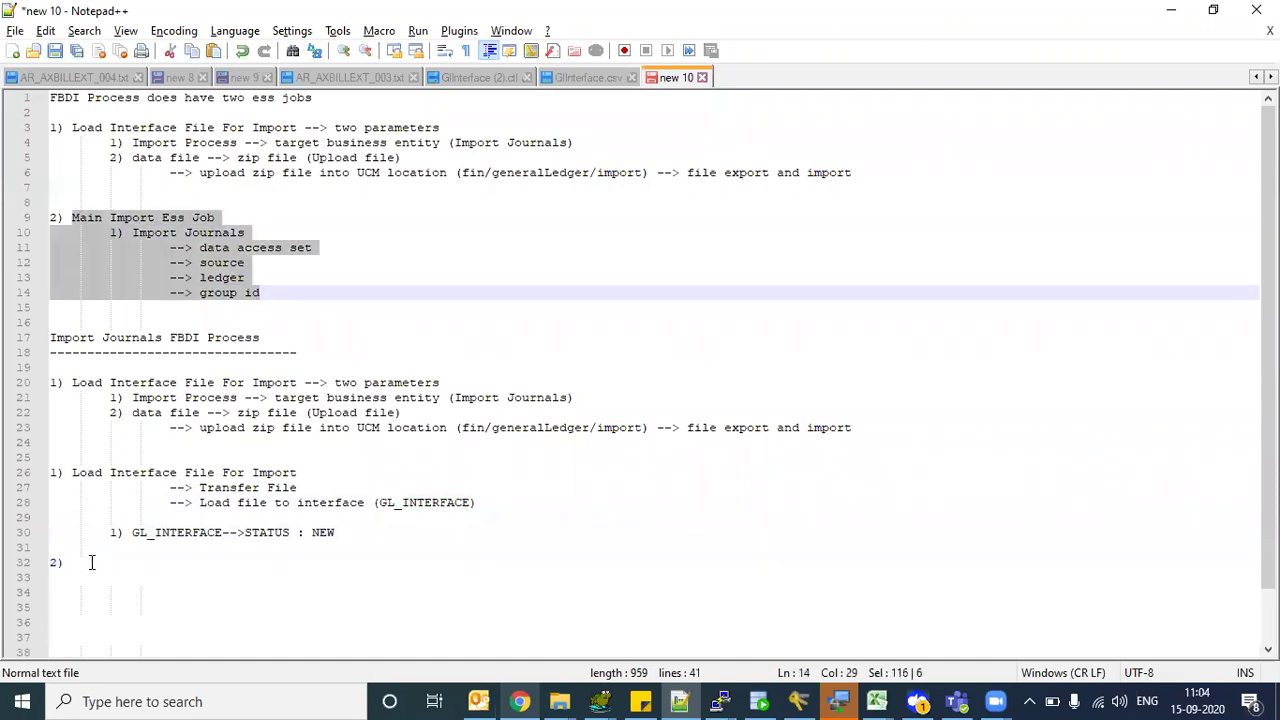
click(92, 562)
key(ctrl+v)
key(Down)
key(Down)
key(Down)
key(Down)
key(Down)
key(Down)
key(Down)
key(Down)
key(Down)
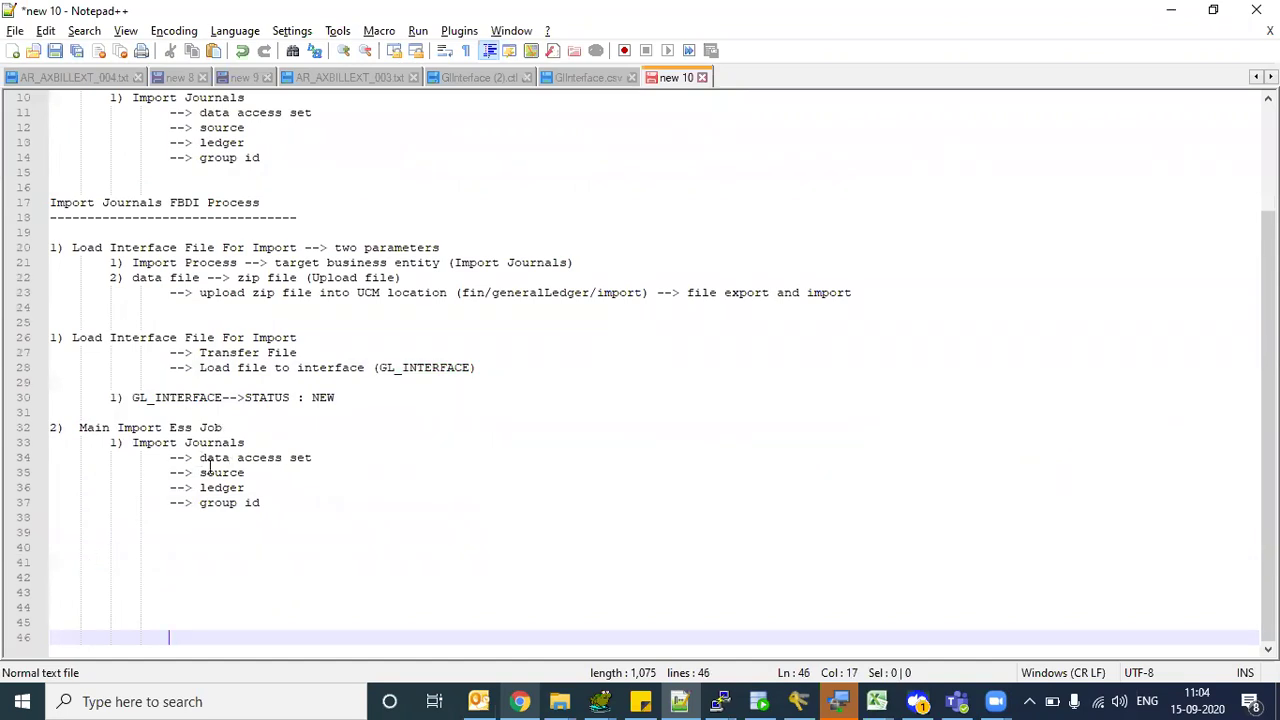
- Review the pasted Import Journals parameters: data access set, source, ledger and group id
drag(206, 461, 307, 470)
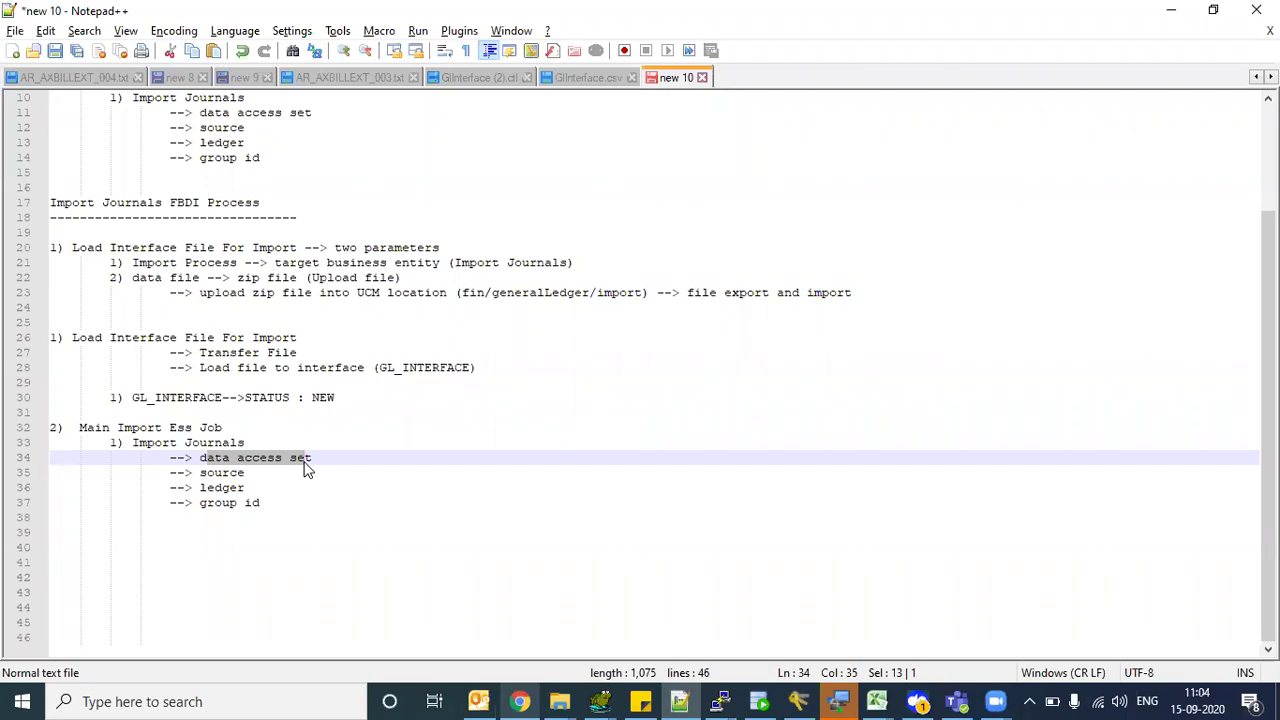
click(305, 462)
drag(213, 461, 296, 457)
drag(140, 442, 220, 460)
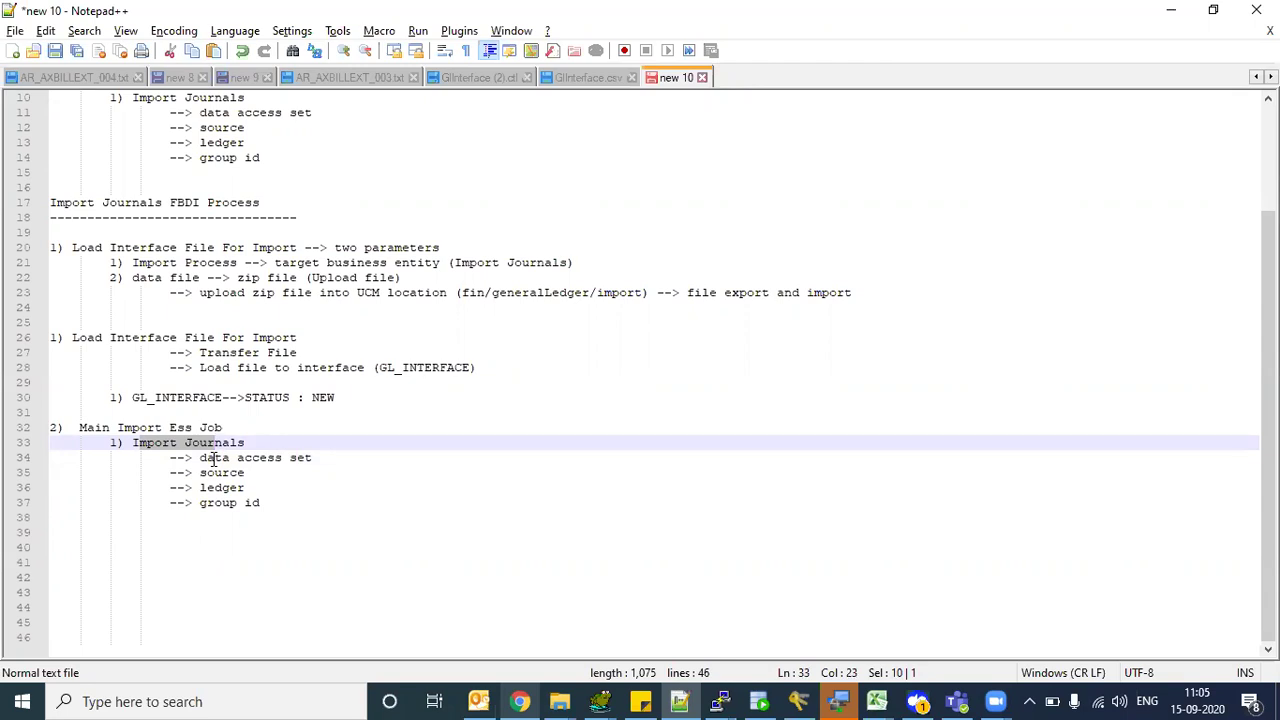
drag(213, 458, 300, 463)
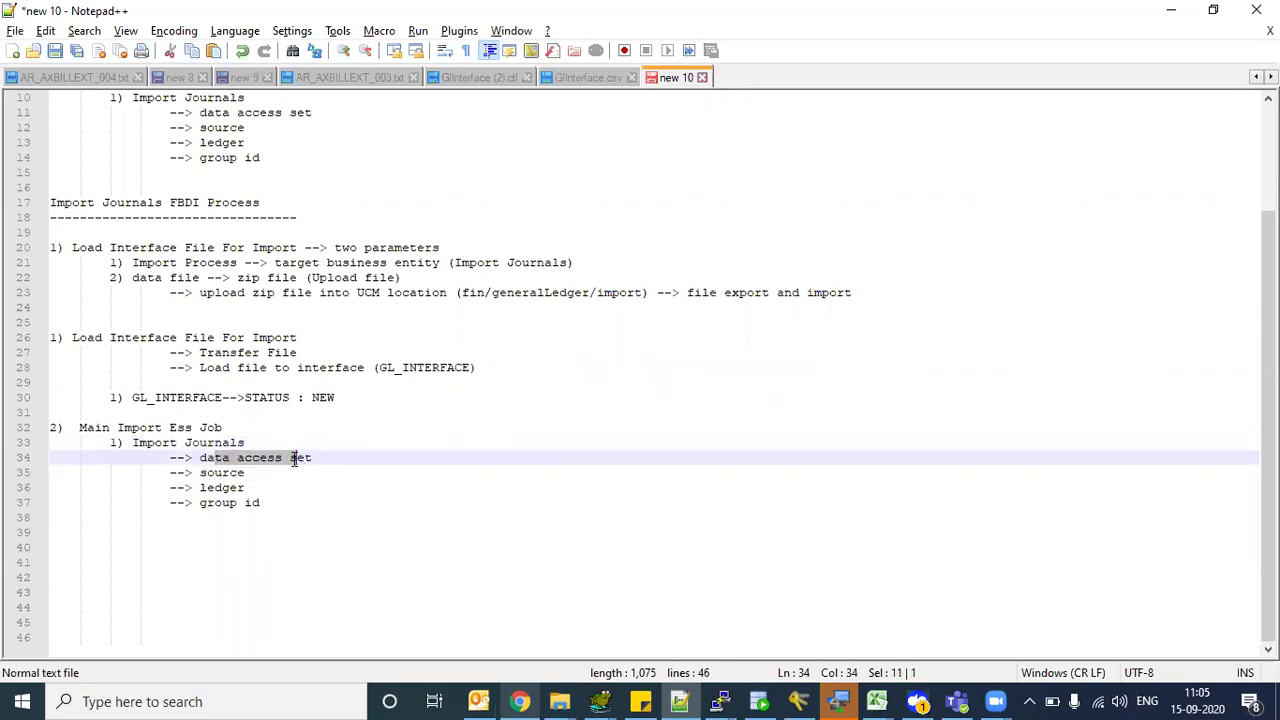
drag(208, 475, 222, 475)
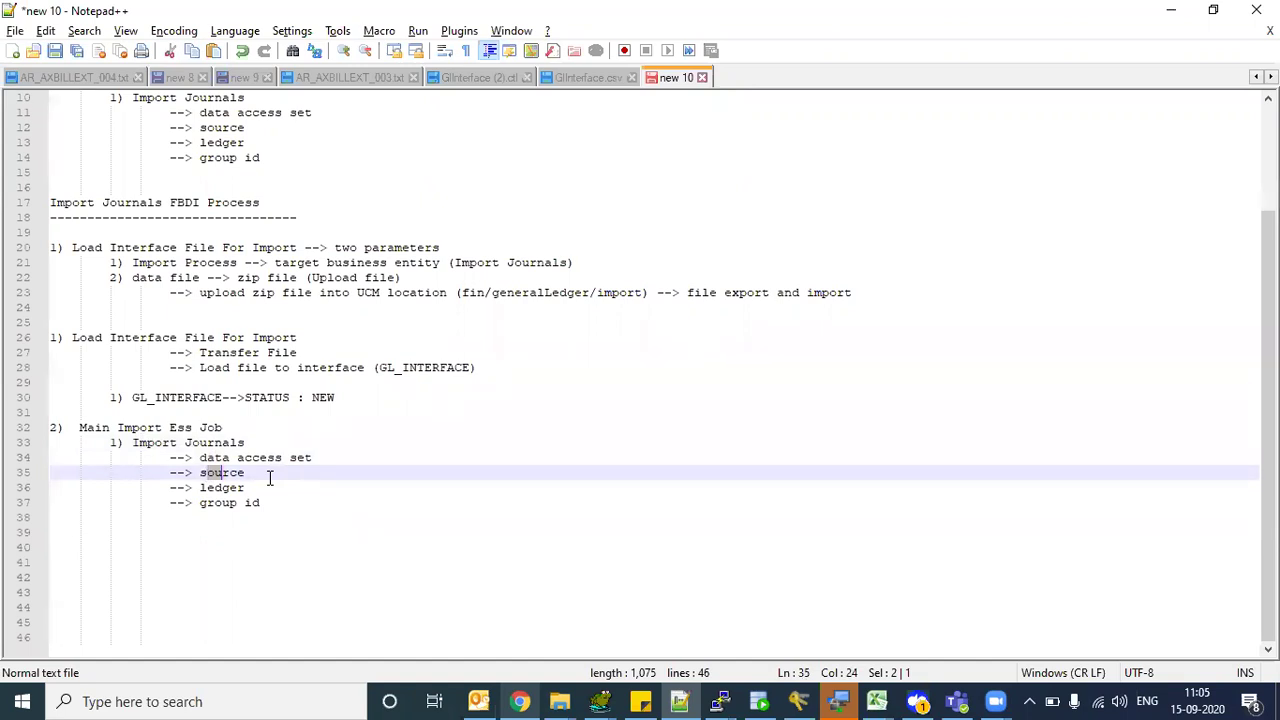
click(210, 473)
drag(210, 473, 229, 459)
shift+click(257, 472)
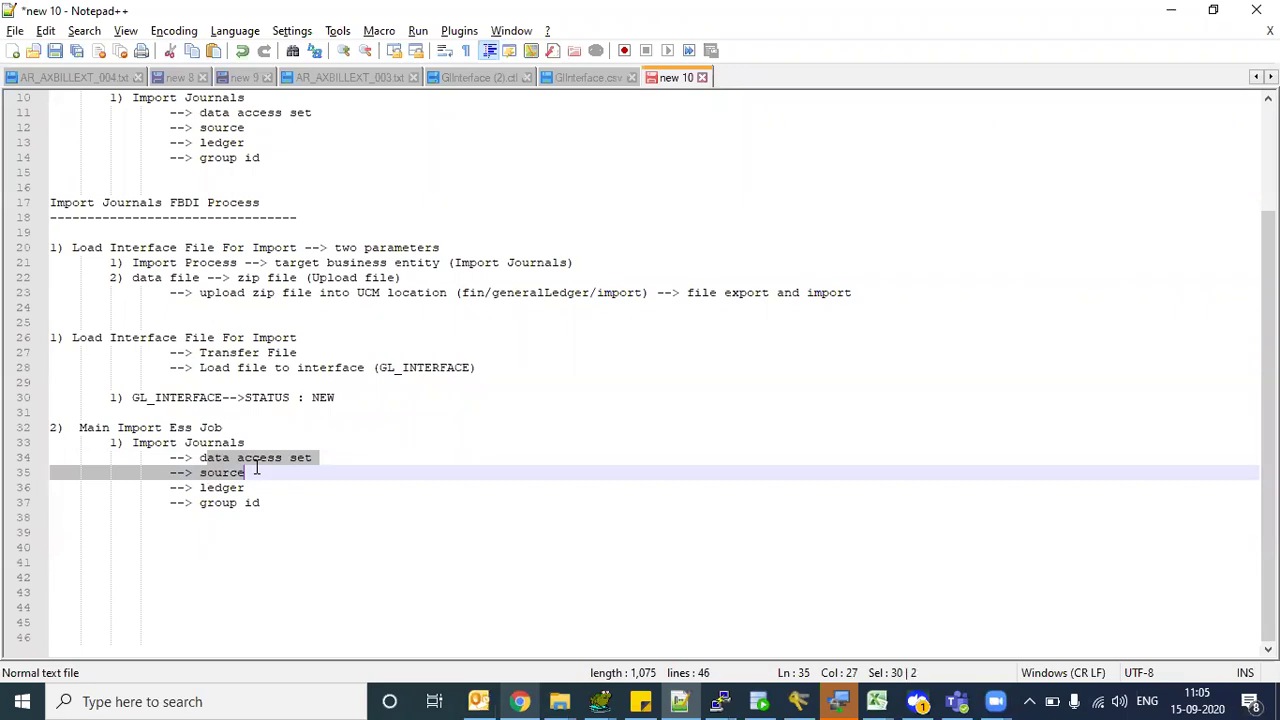
drag(207, 488, 244, 502)
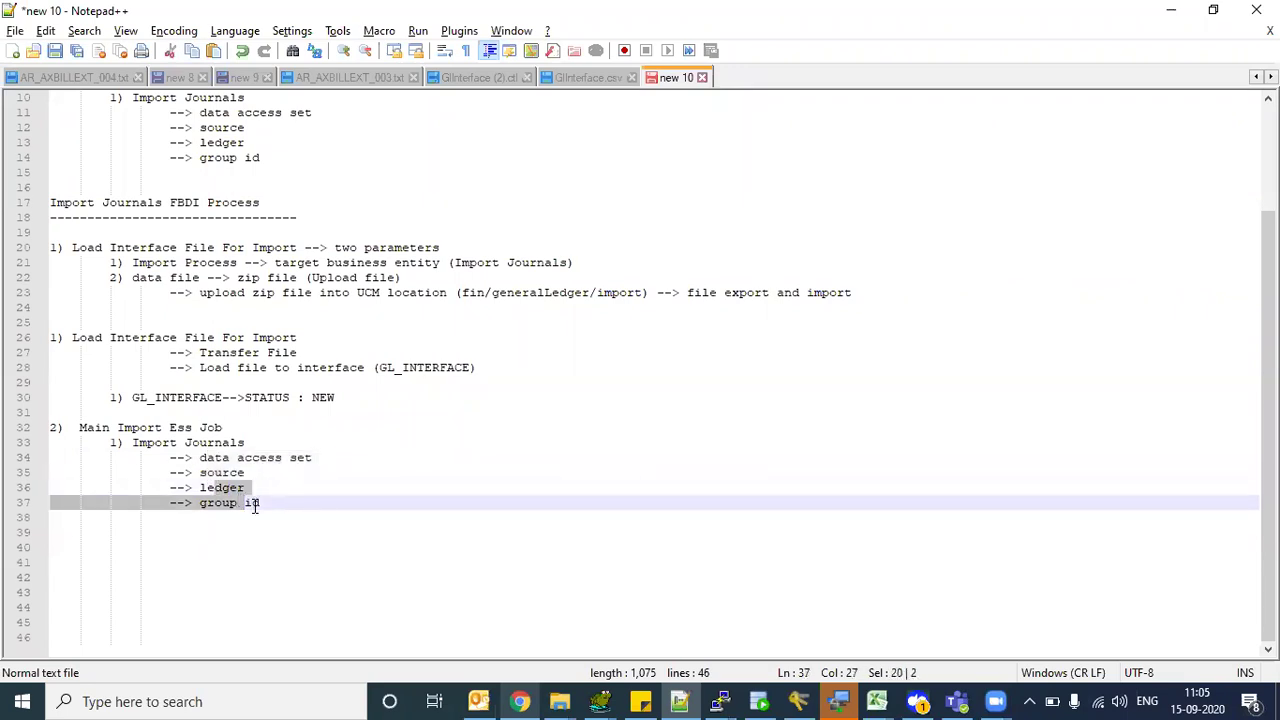
click(254, 504)
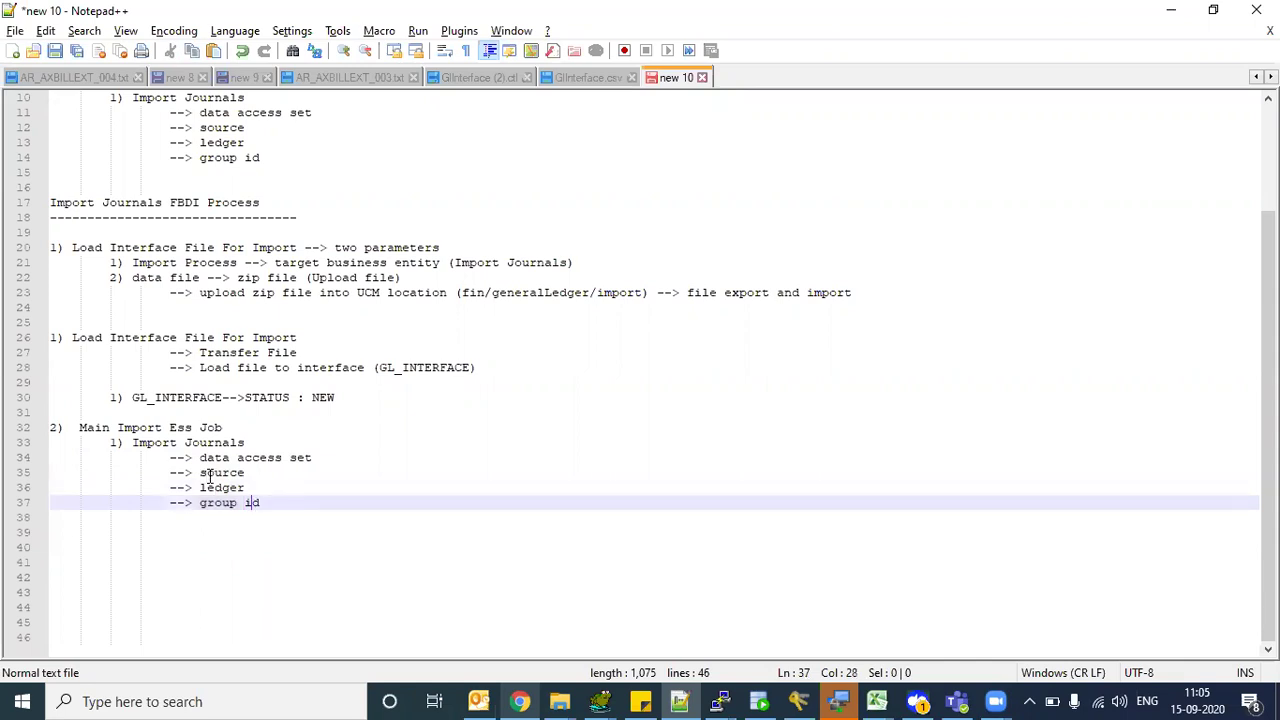
drag(207, 474, 240, 477)
- Set the source parameter to read 'source --> ASSETS'
click(256, 476)
text(-->)
key(BackSpace)
text(> ASSETS)
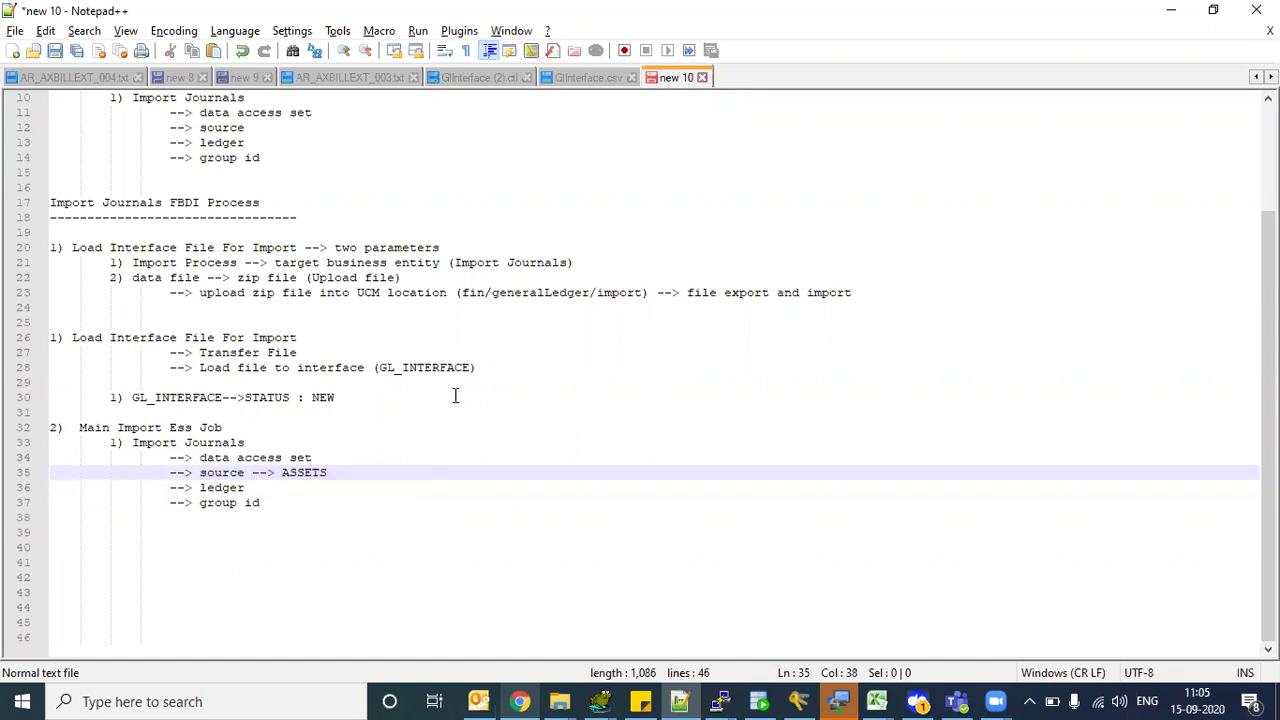
- Append '--' to the second Load Interface File For Import line
click(509, 367)
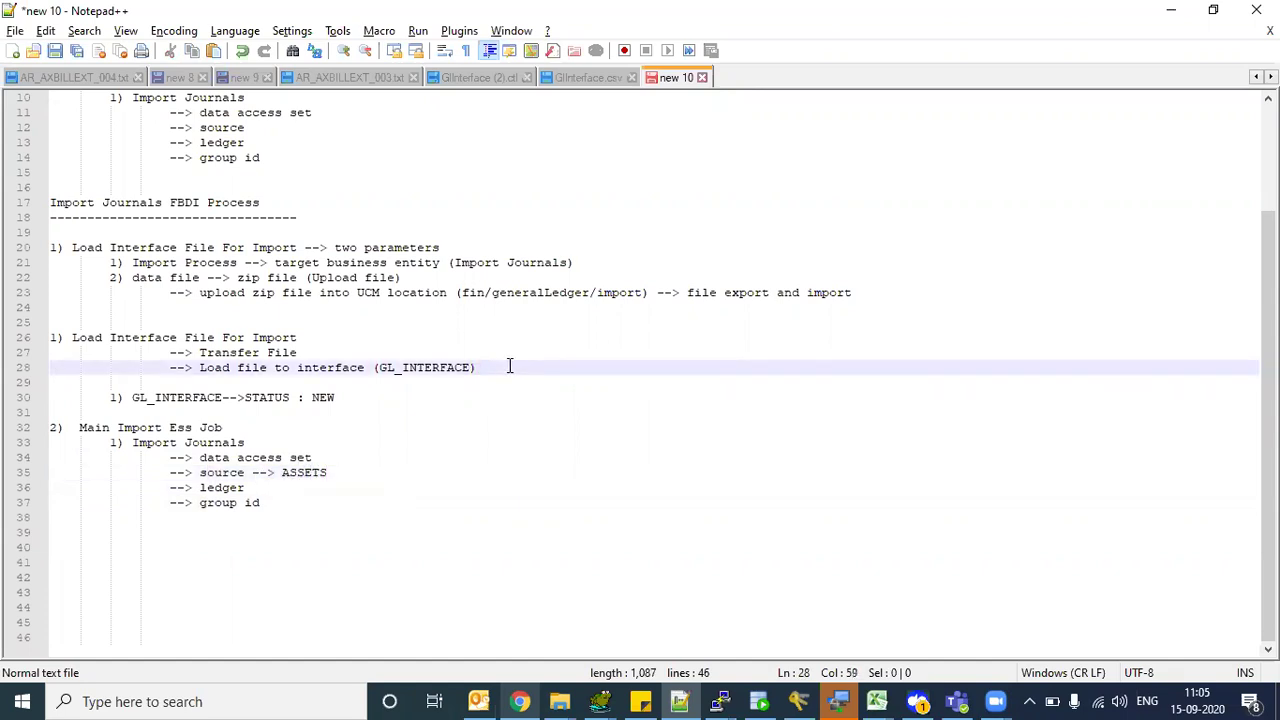
key(Up)
key(Up)
text(--)
key(Up)
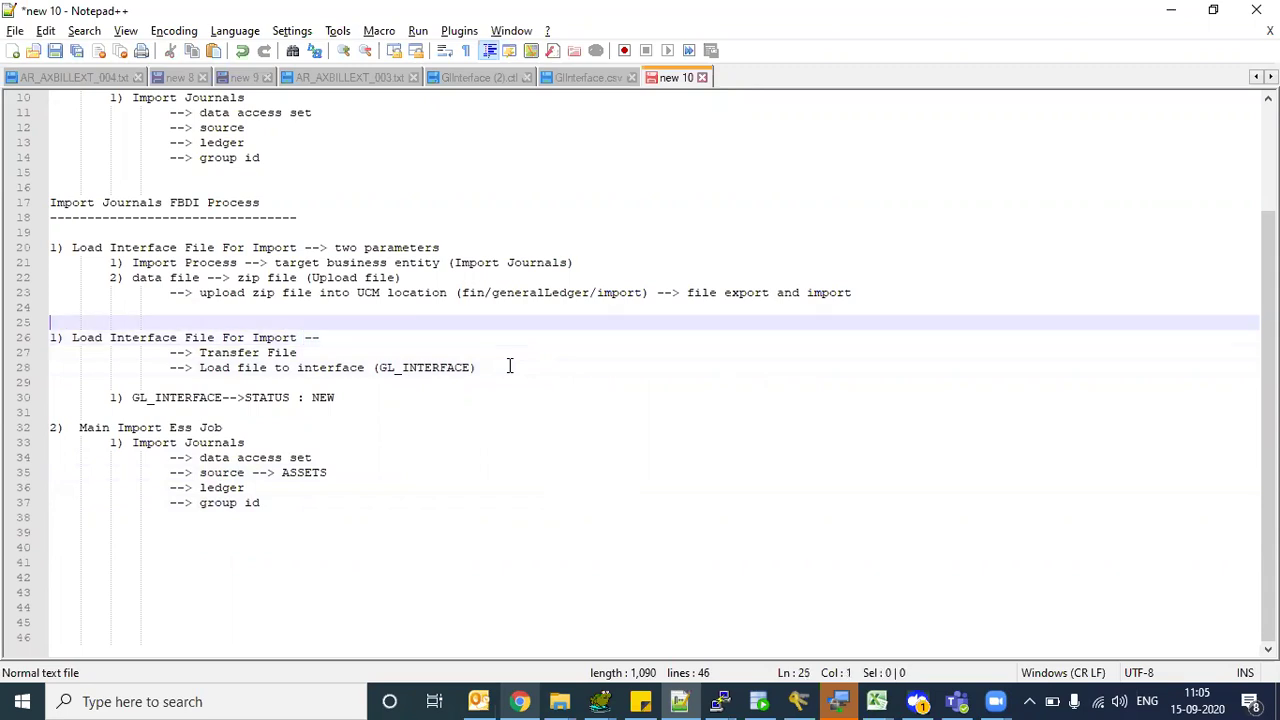
- Insert '(ASSETS SOURCE)' before FBDI so the heading reads 'Import Journals (ASSETS SOURCE) FBDI Process'
click(170, 202)
text(())
text(ASSETS)
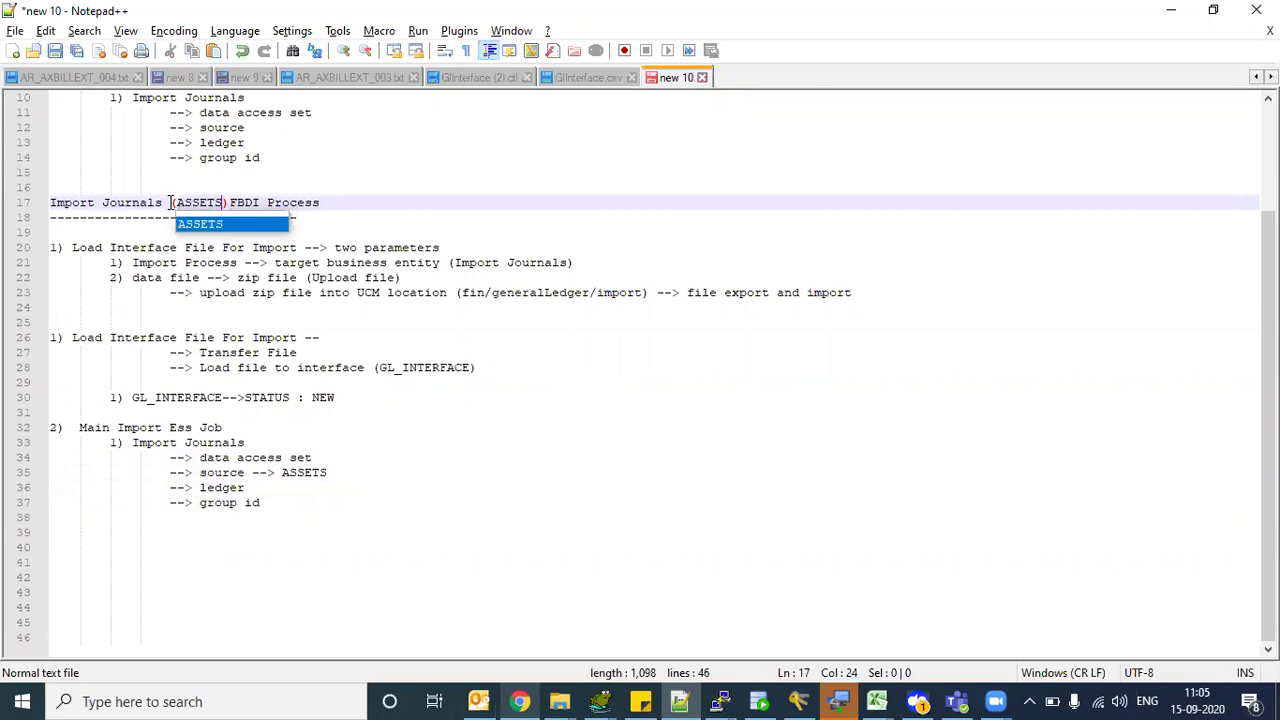
key(Escape)
key(Right)
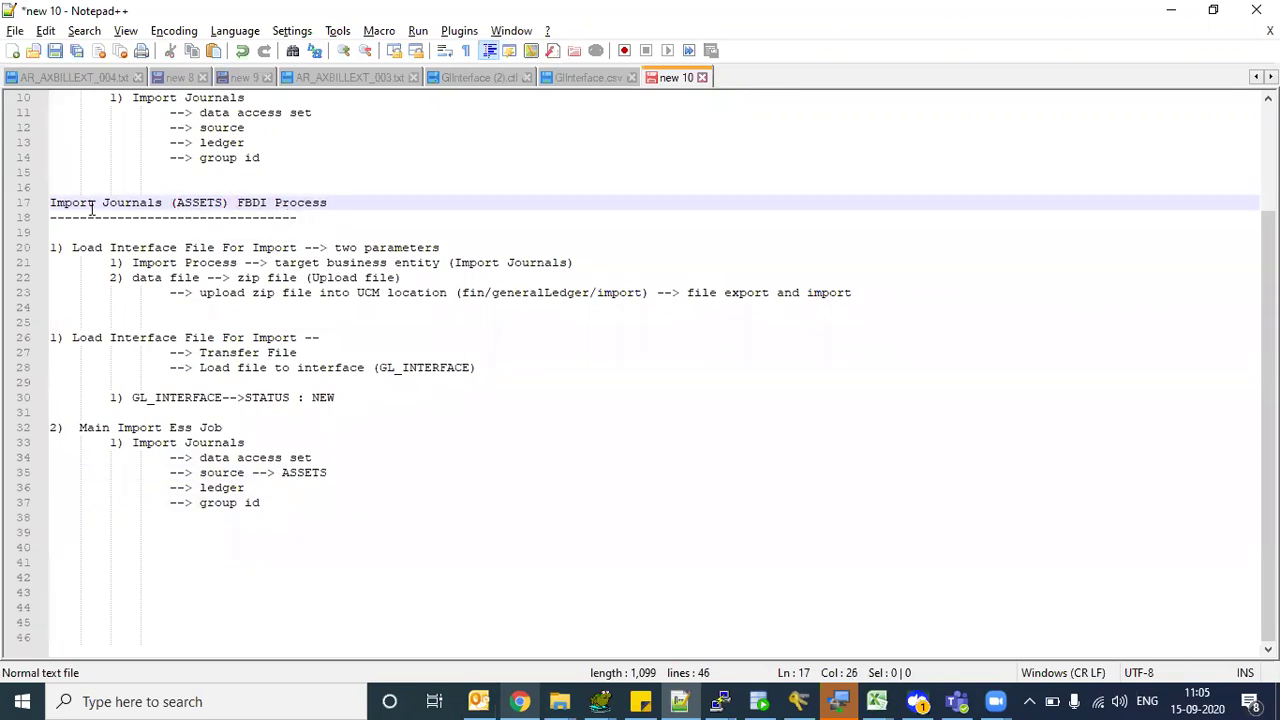
drag(74, 200, 207, 205)
click(229, 204)
text(SOURCE)
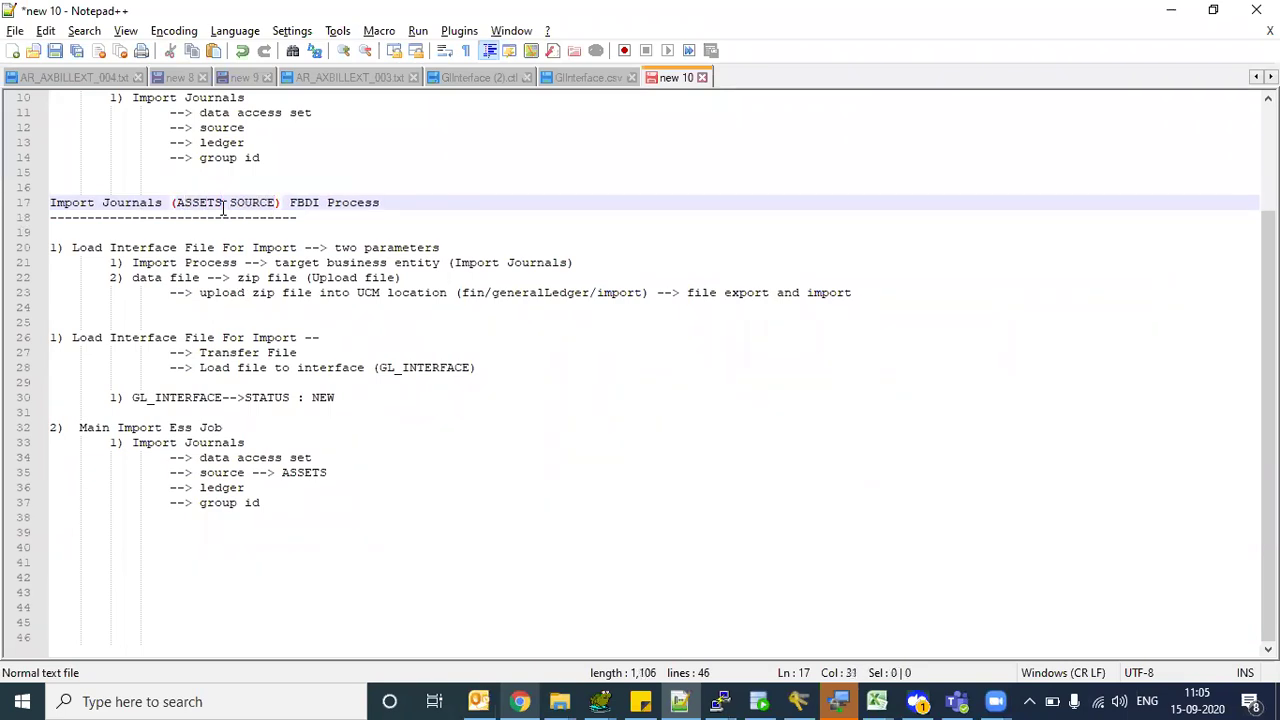
double_click(205, 203)
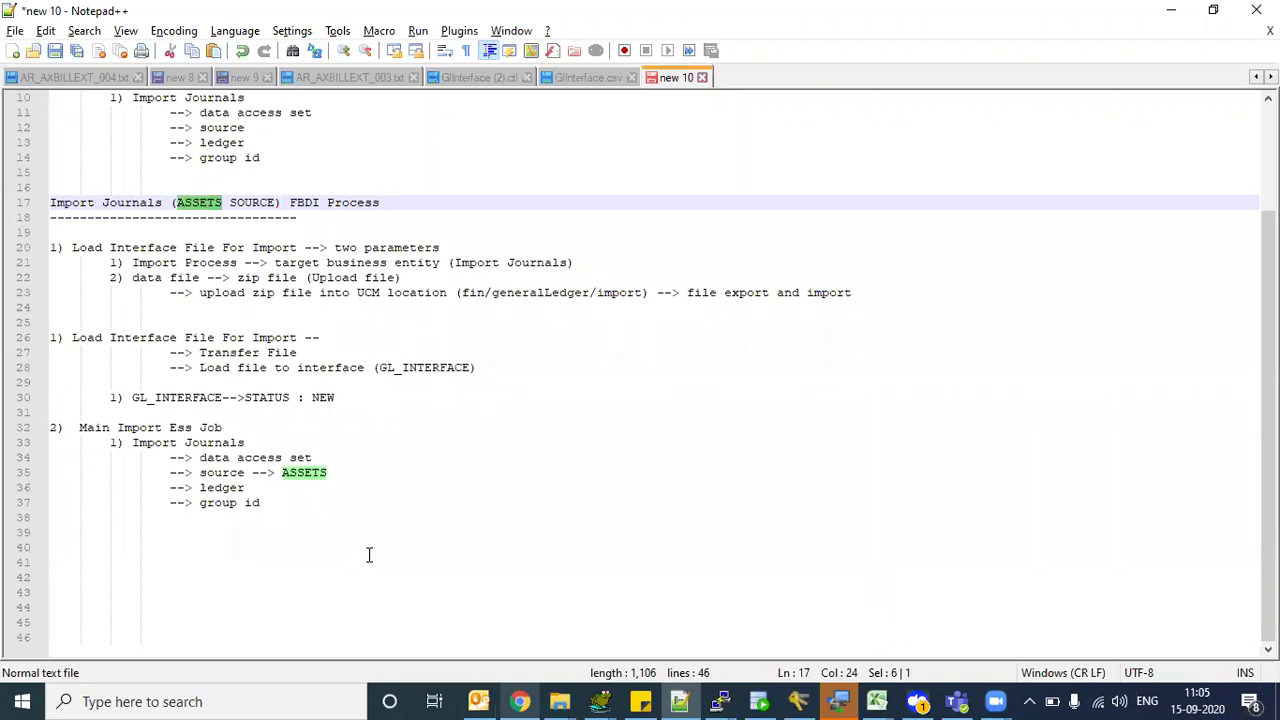
- Review the source ASSETS value, the GL_INTERFACE name and the ledger parameter
double_click(224, 473)
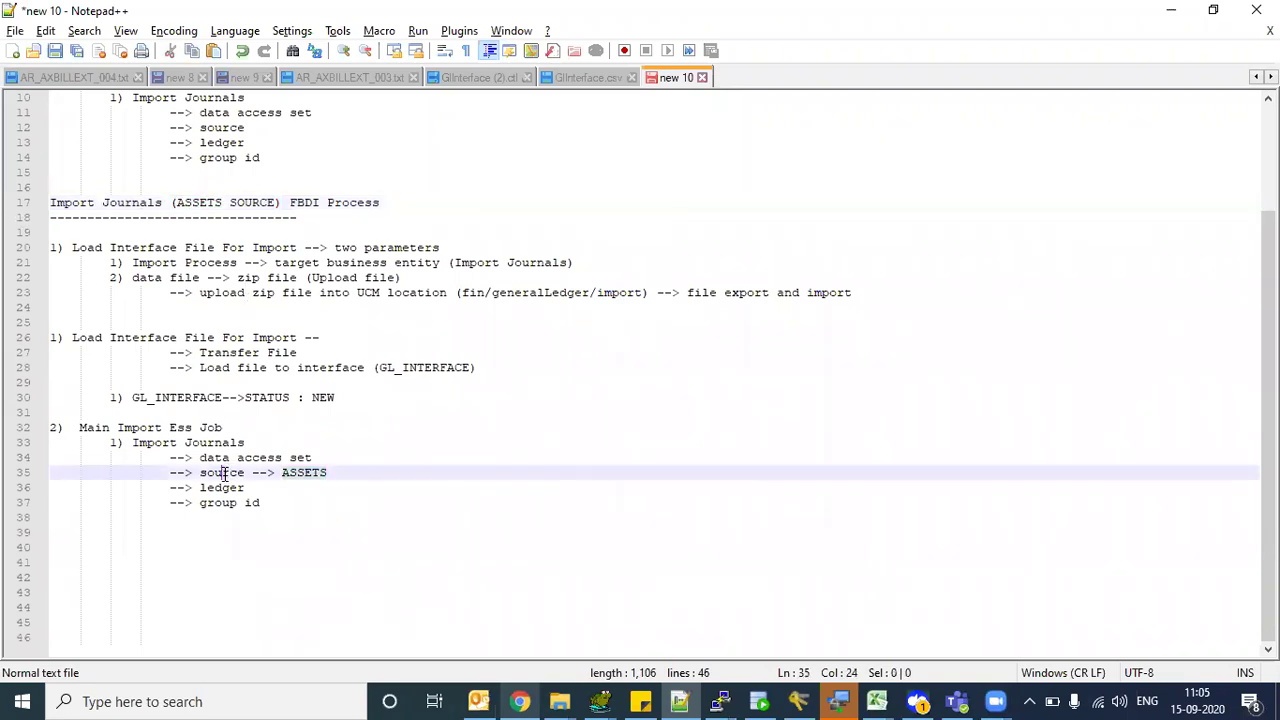
click(289, 472)
double_click(224, 472)
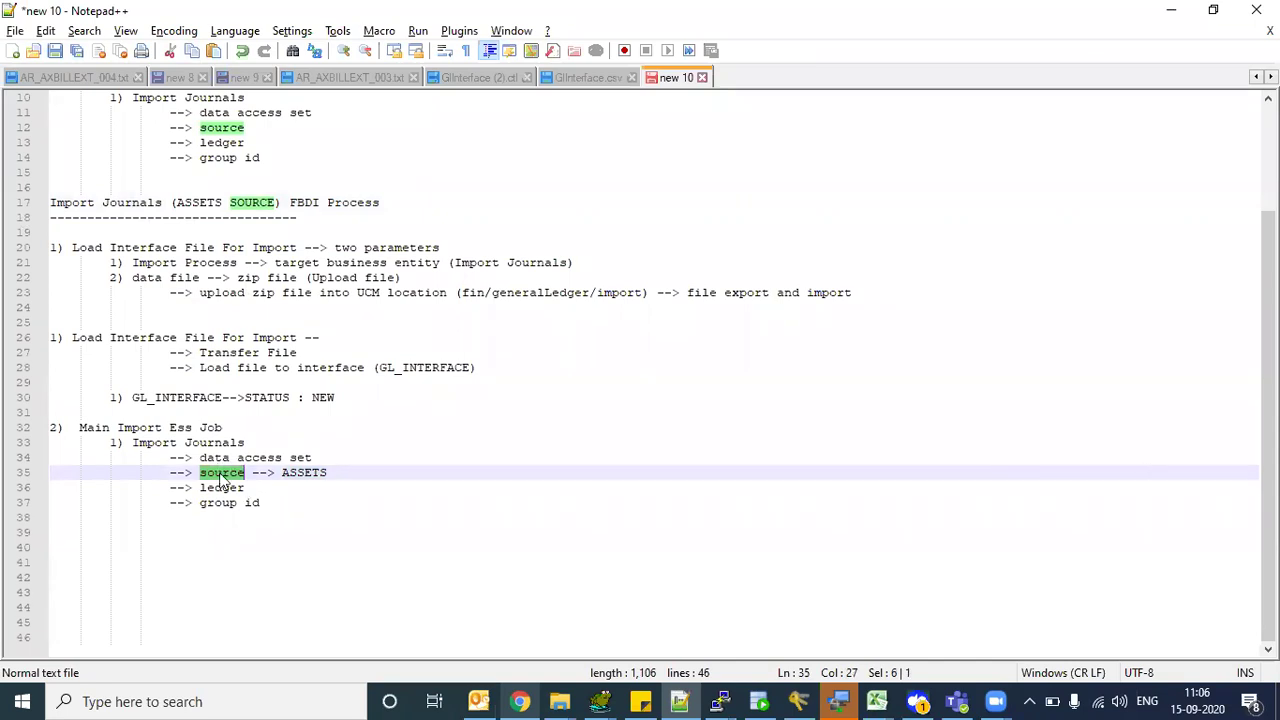
double_click(290, 473)
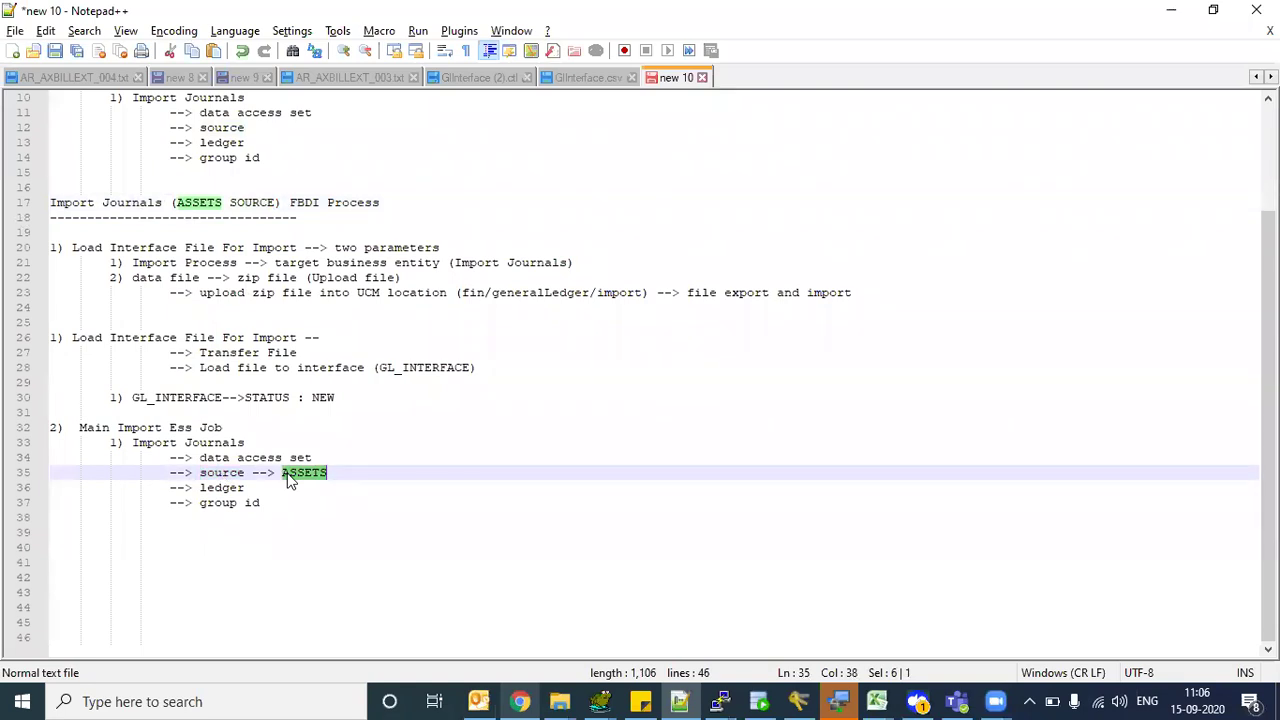
click(287, 474)
double_click(287, 474)
drag(397, 367, 447, 368)
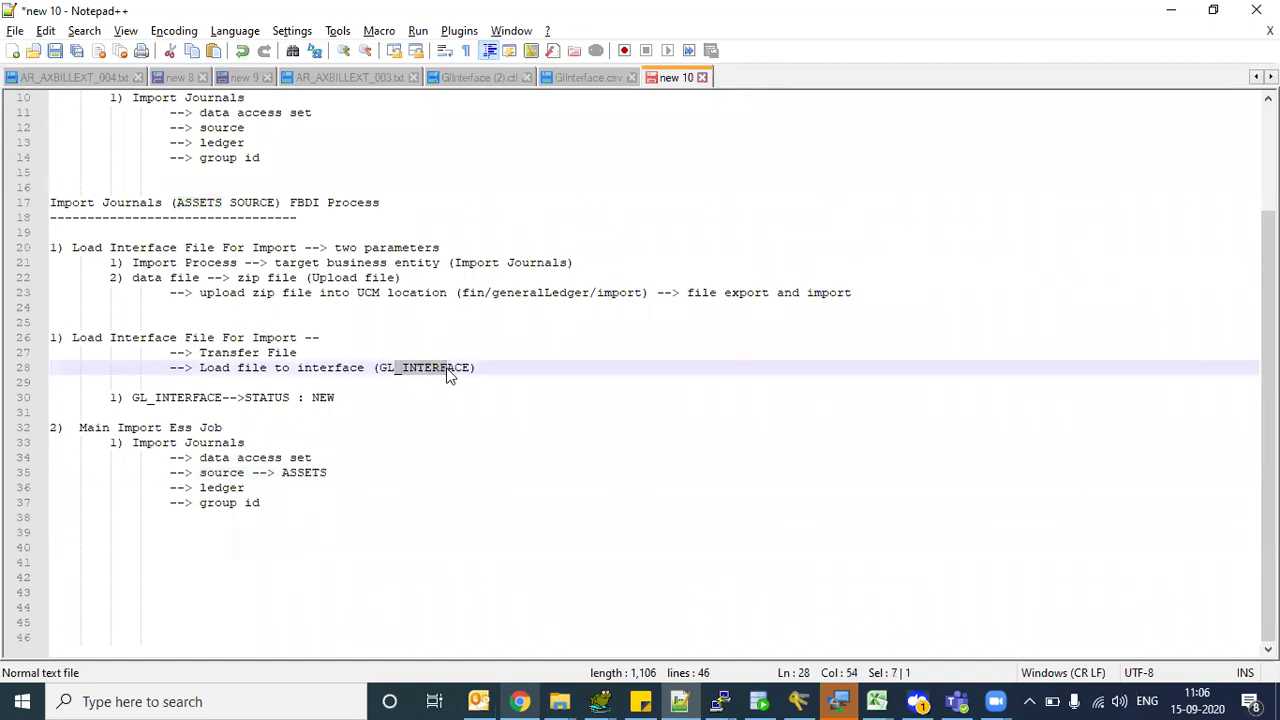
double_click(219, 487)
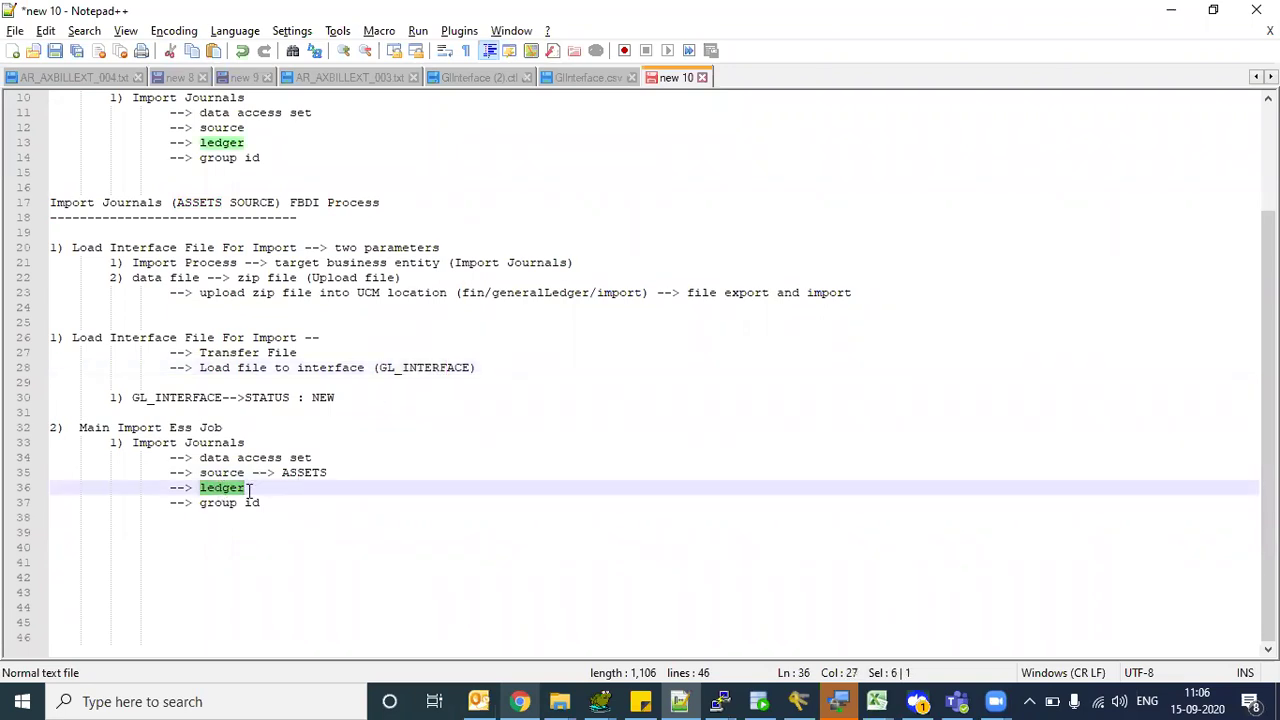
- Append '--> ledger name from gl_interface table' to the ledger parameter on line 36
click(265, 487)
text(--> le)
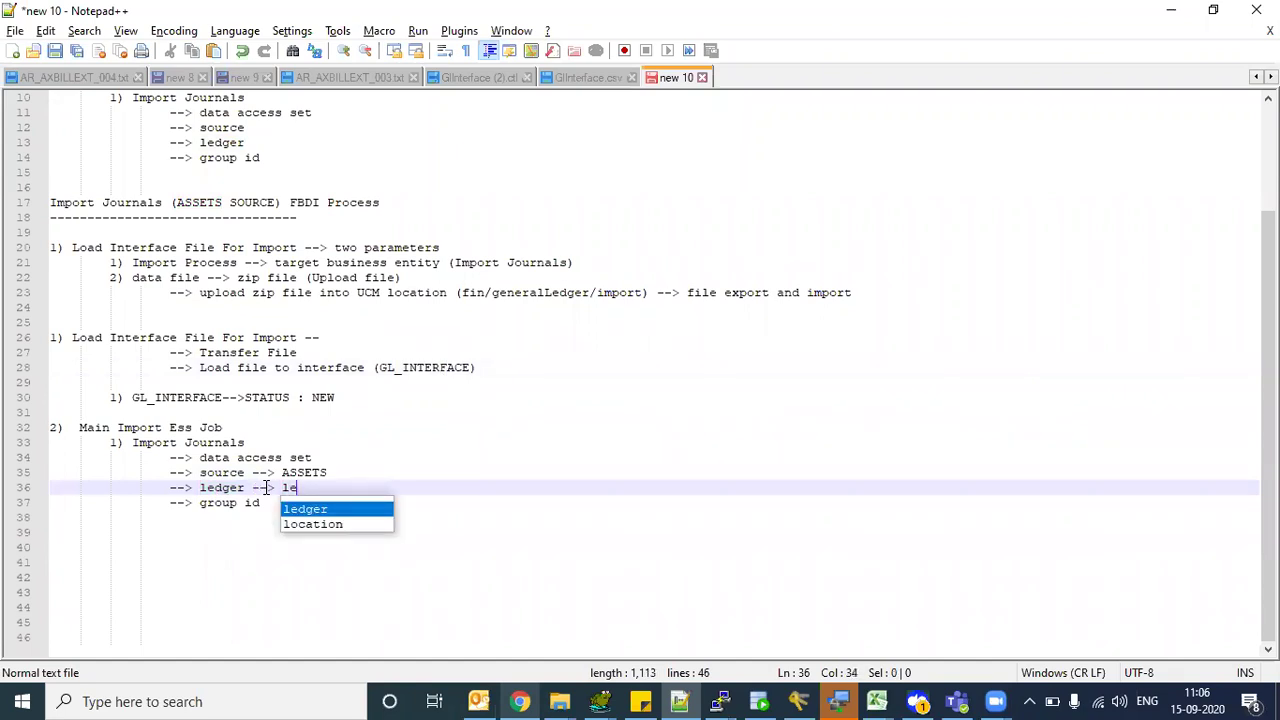
text(gde)
key(BackSpace)
key(BackSpace)
key(BackSpace)
text(dger name from interfa)
key(BackSpace)
key(BackSpace)
key(BackSpace)
key(BackSpace)
text(e)
key(Escape)
key(BackSpace)
key(BackSpace)
key(BackSpace)
key(BackSpace)
text(gl_interface table)
- Highlight the source-to-ASSETS mapping on line 35 and the word ledger on line 36
key(Down)
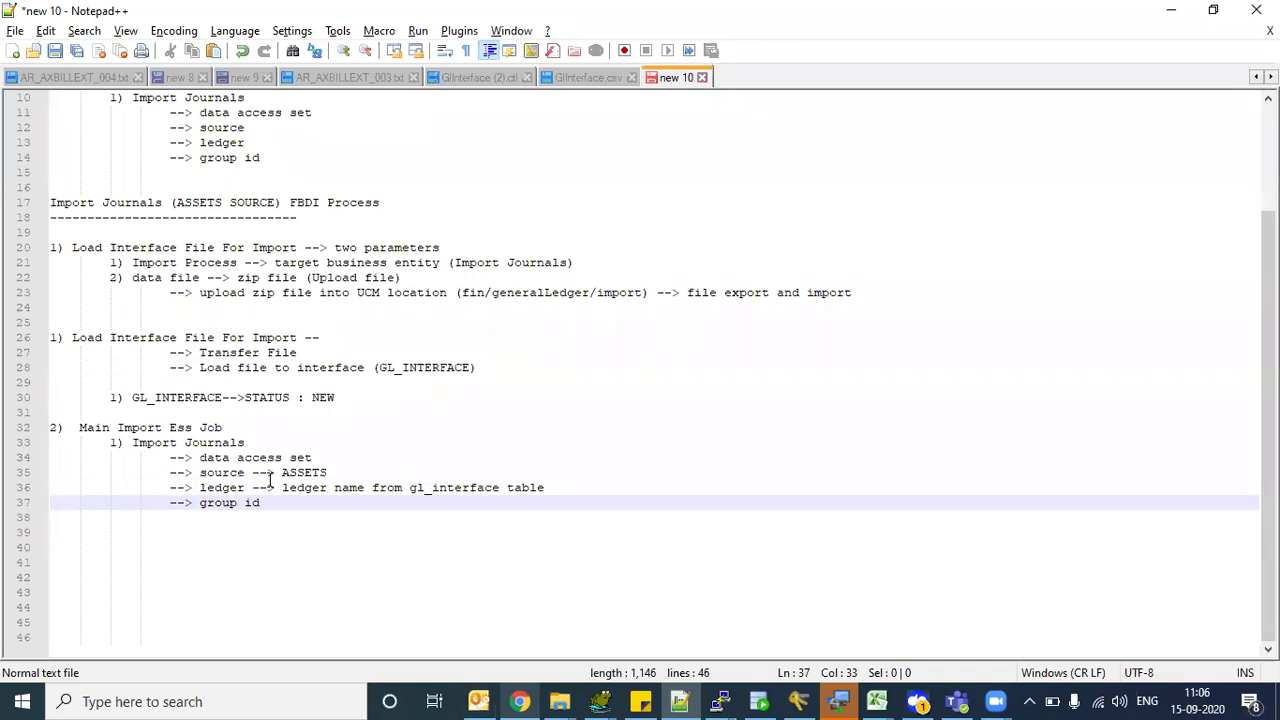
drag(281, 475, 324, 476)
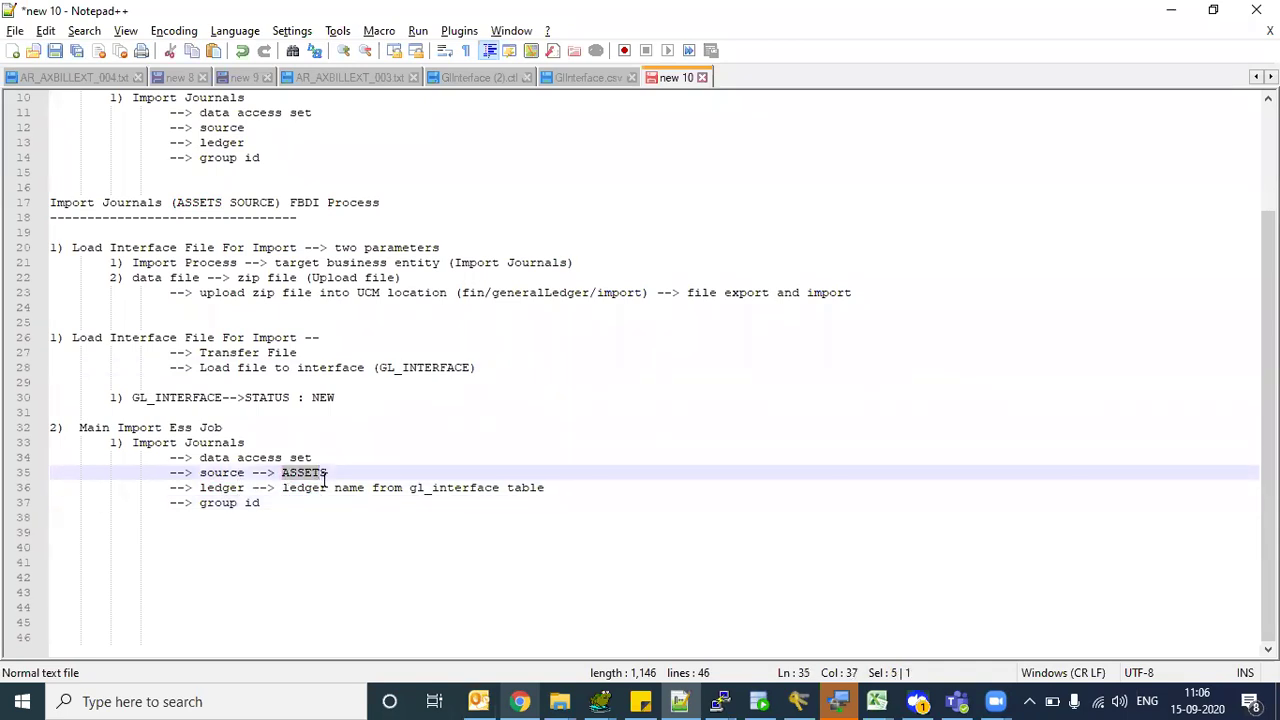
click(222, 473)
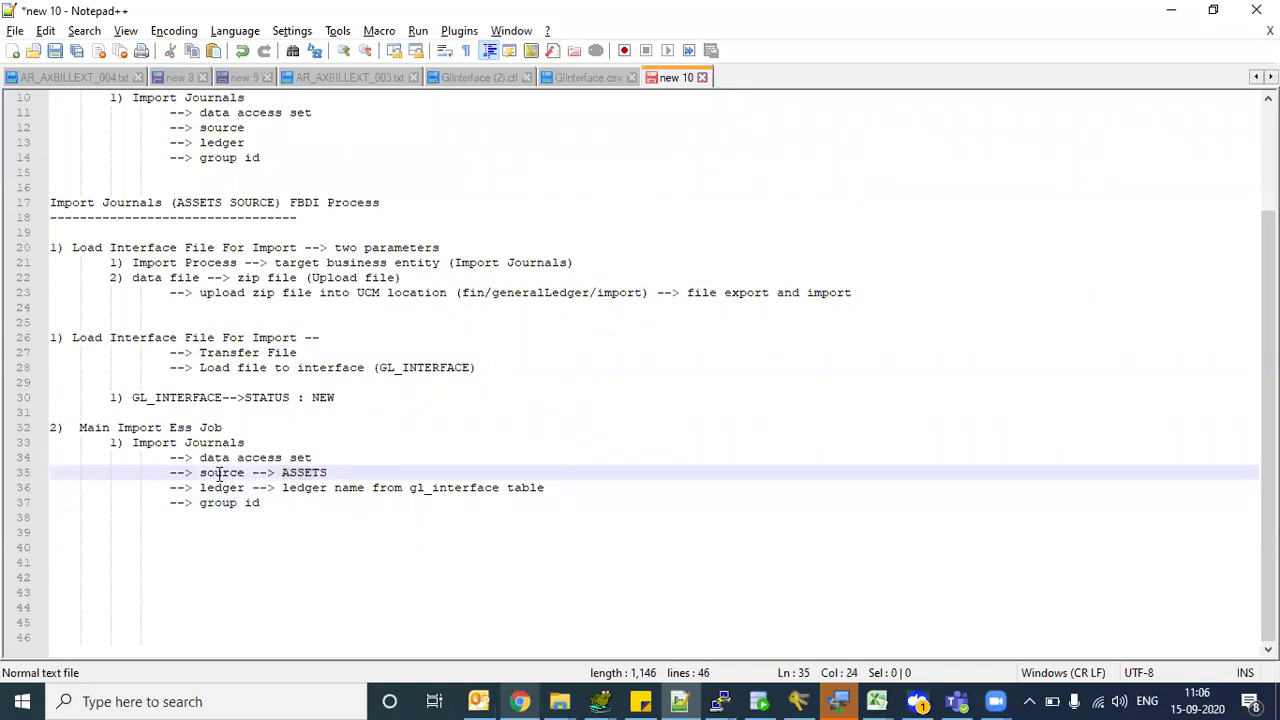
drag(214, 473, 316, 471)
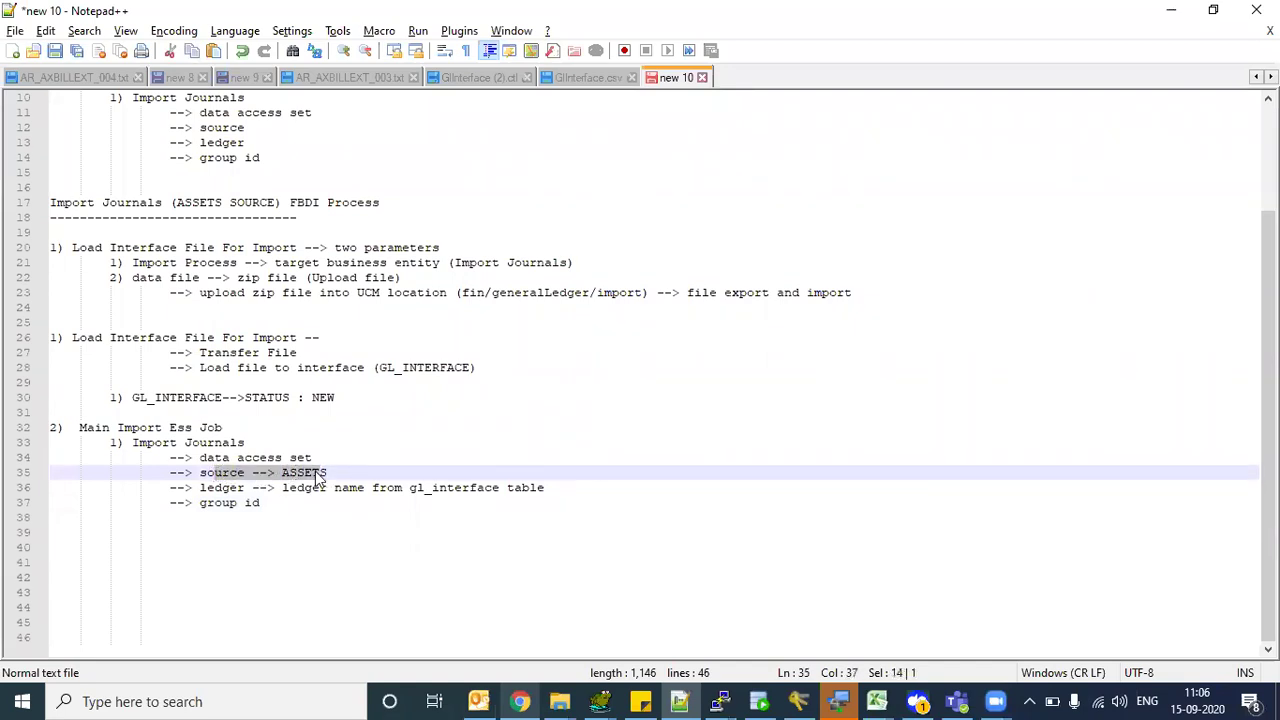
drag(207, 488, 195, 488)
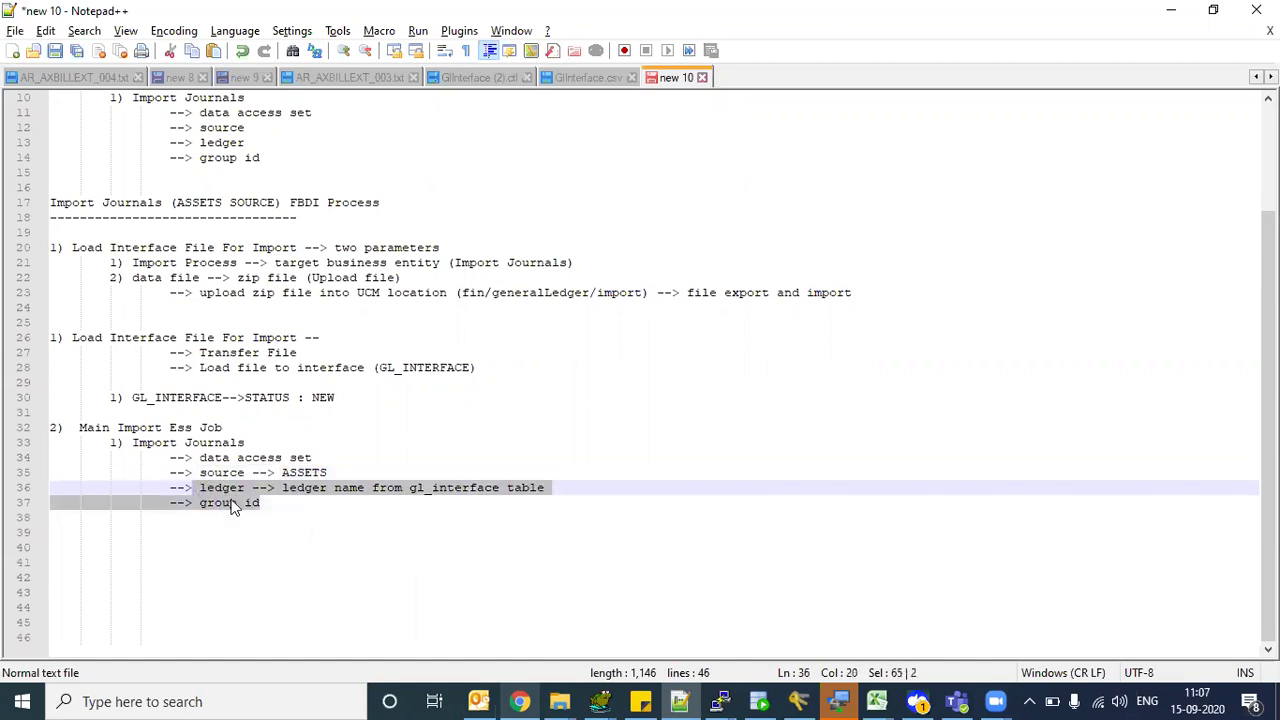
click(232, 505)
drag(208, 472, 325, 472)
click(326, 473)
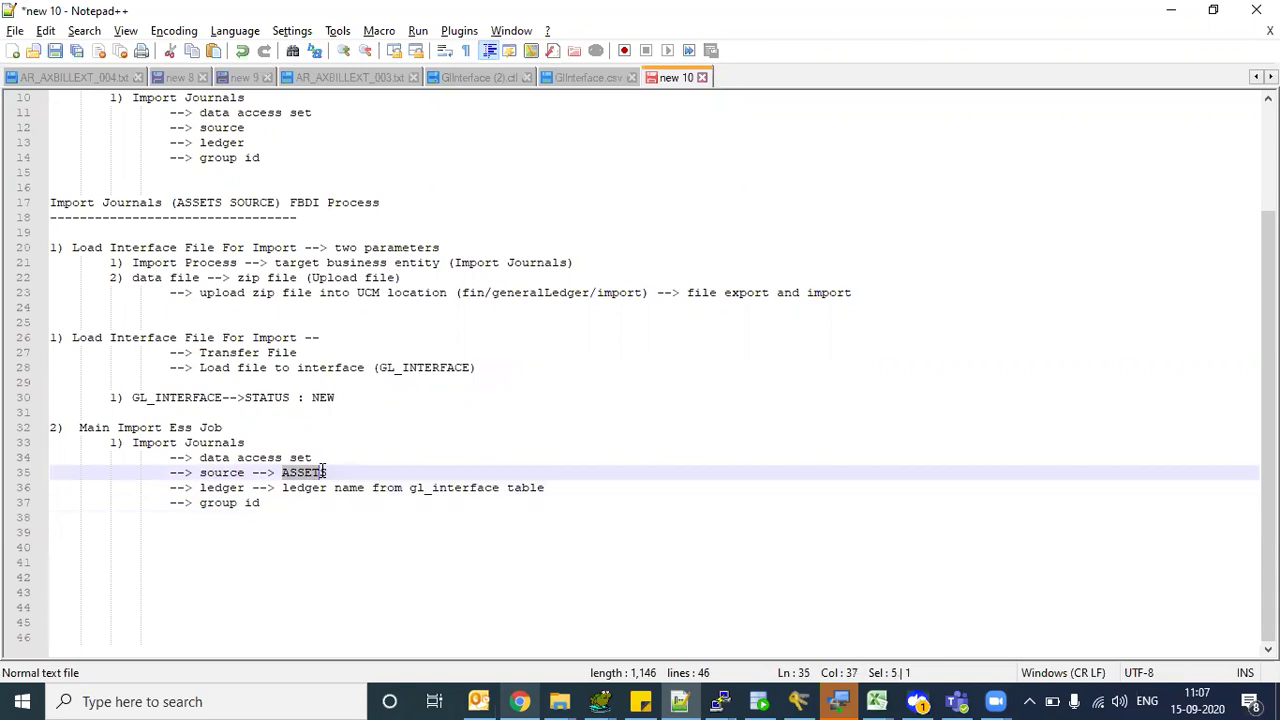
- Highlight GL_INTERFACE on line 28 and then the ledger and group id lines
click(403, 368)
drag(403, 368, 424, 368)
drag(262, 503, 199, 488)
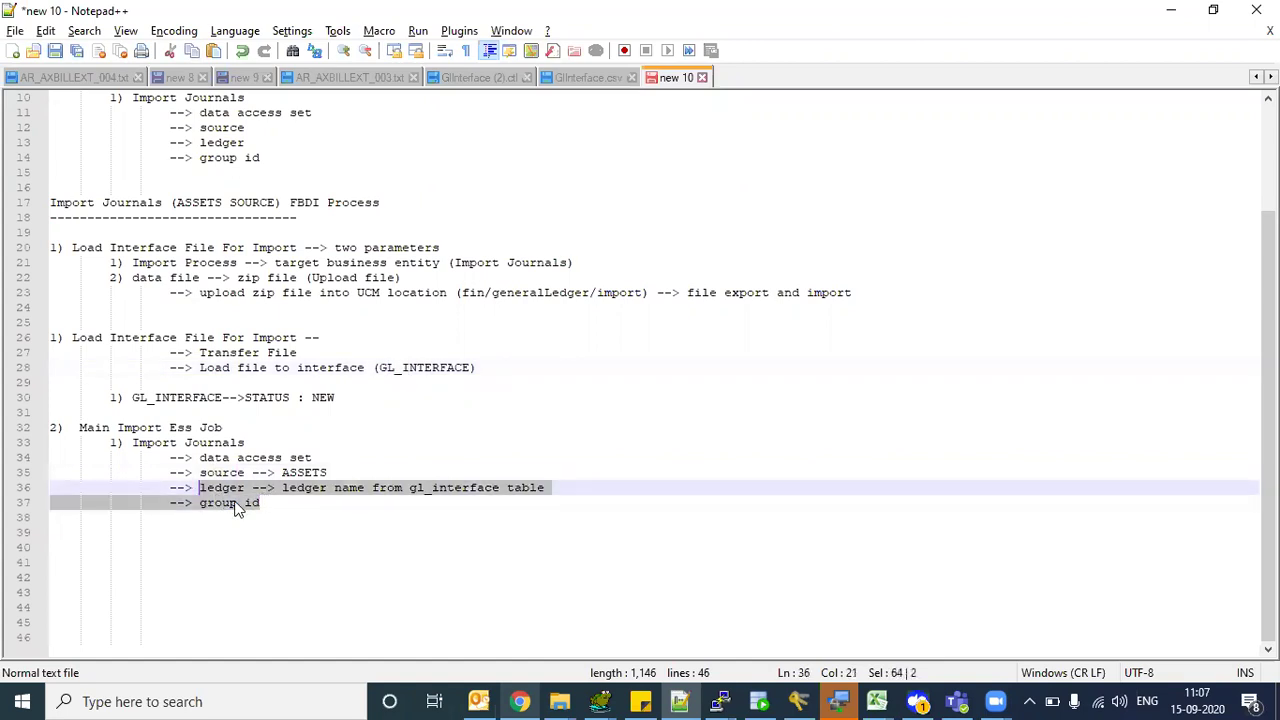
click(237, 505)
- Append '--> 101' to the group id line and highlight the 101 value
double_click(222, 489)
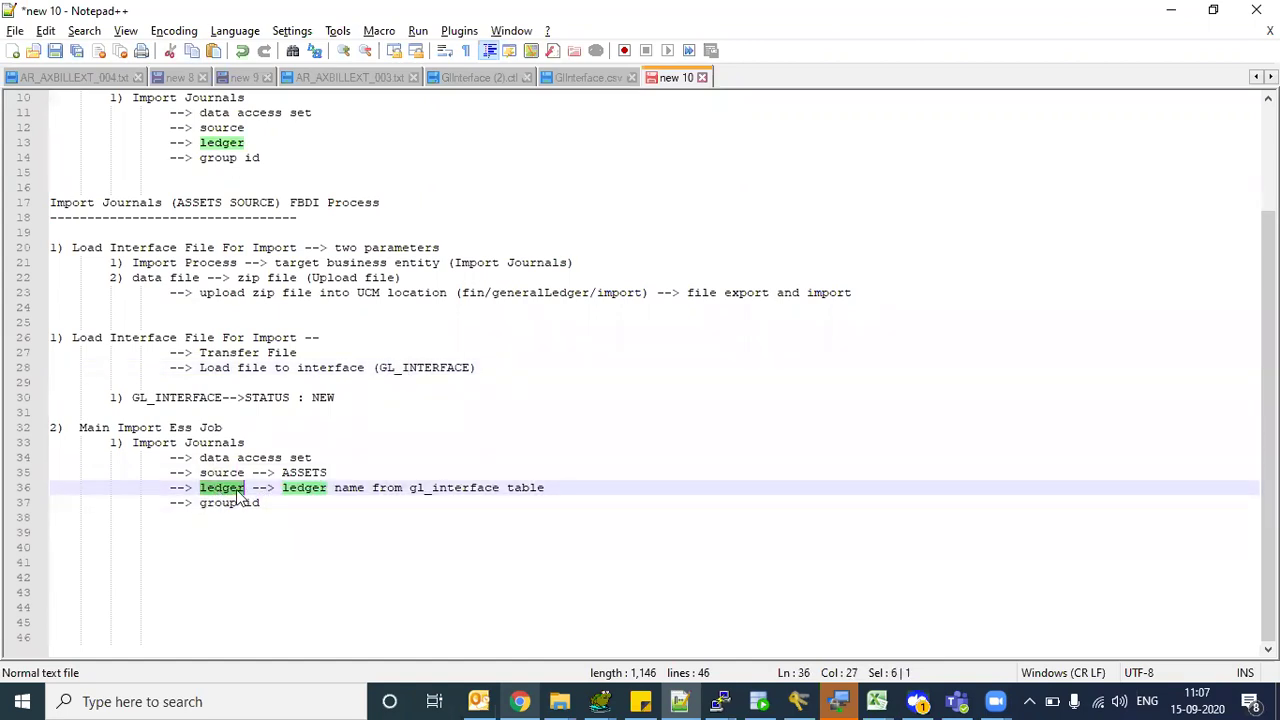
double_click(296, 474)
drag(201, 503, 237, 503)
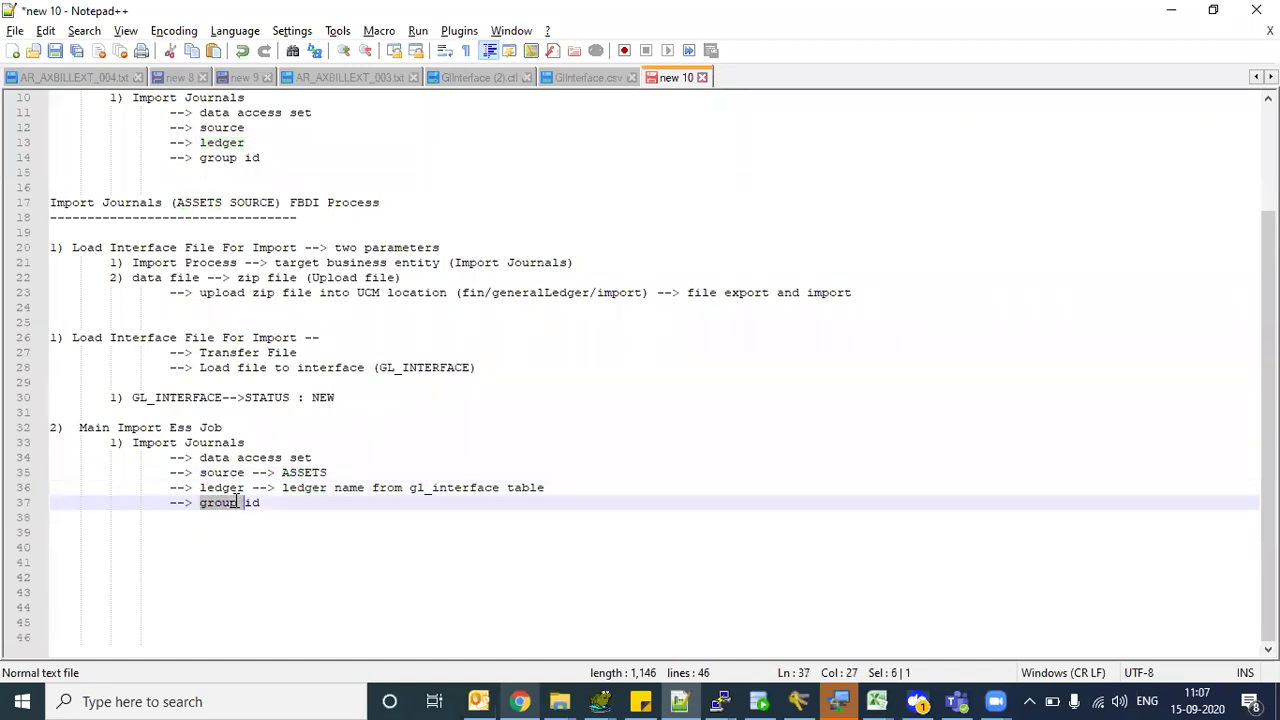
click(284, 503)
text(--> 101)
drag(319, 503, 348, 503)
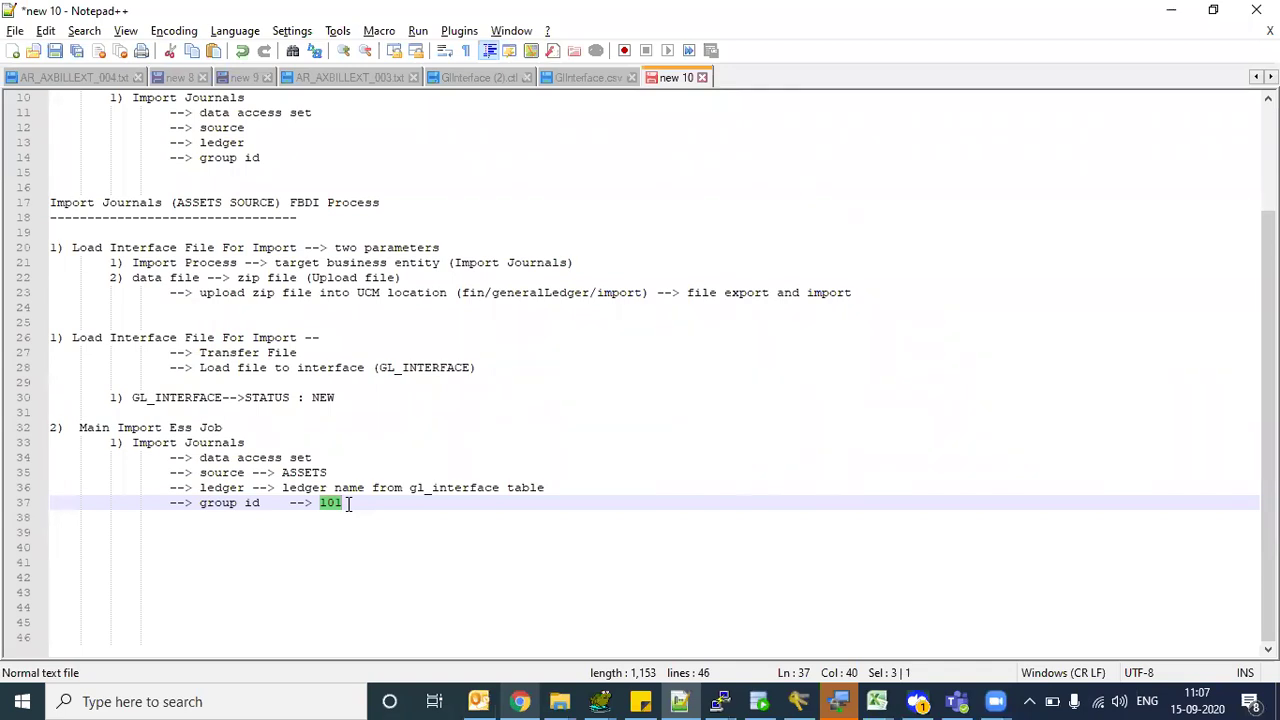
- Highlight group id 101, the GL_INTERFACE table name and the ASSETS source in the notes
click(349, 503)
drag(320, 503, 357, 503)
click(357, 503)
drag(322, 503, 346, 503)
click(352, 503)
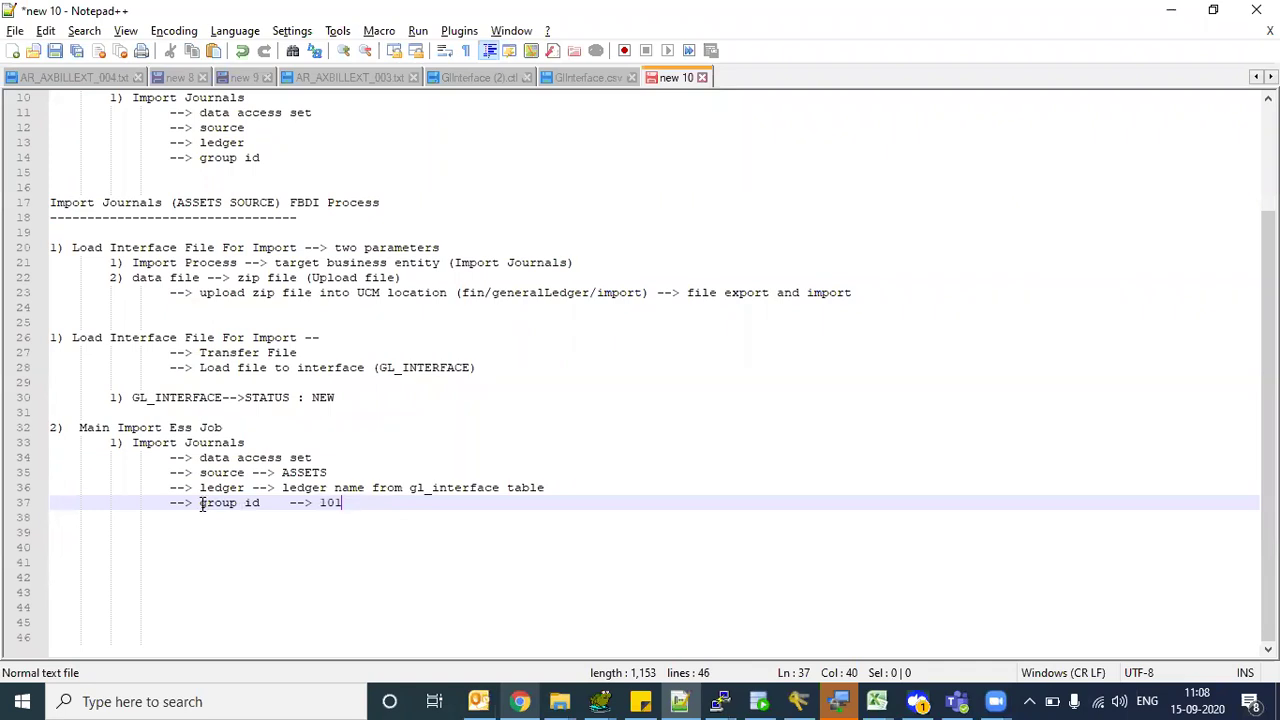
drag(200, 503, 347, 503)
drag(386, 368, 455, 369)
drag(290, 473, 343, 475)
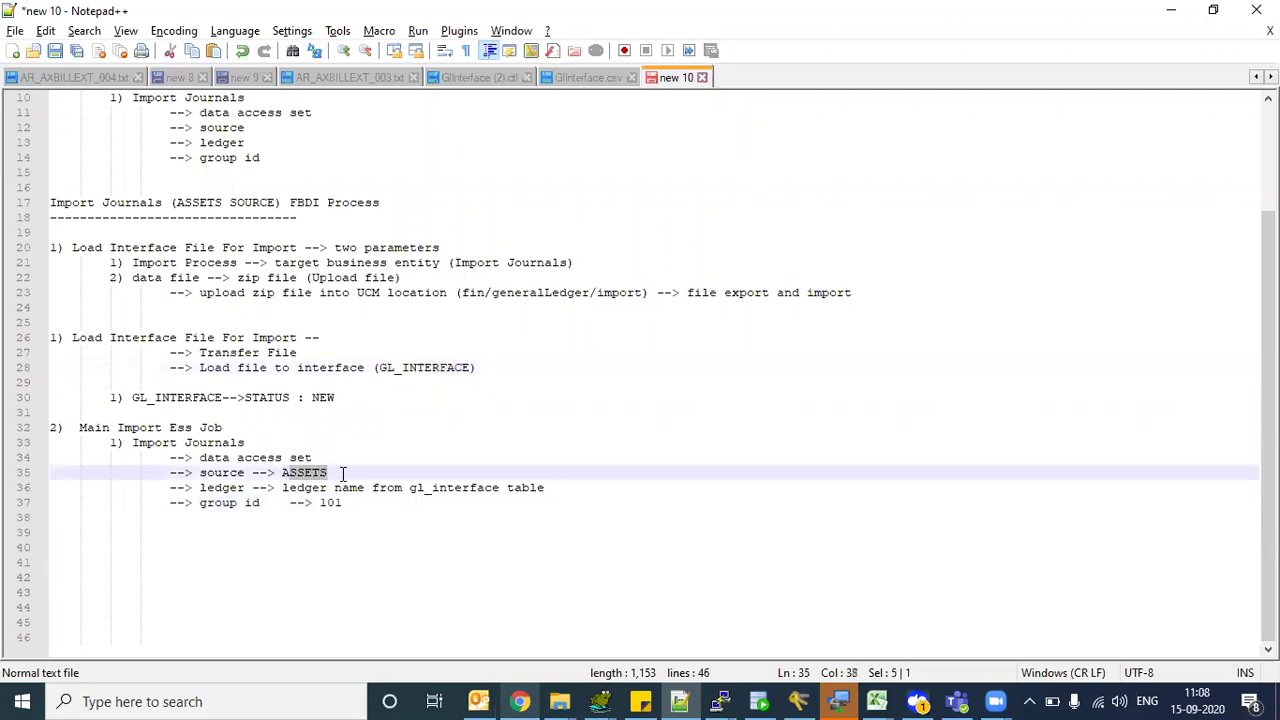
click(423, 474)
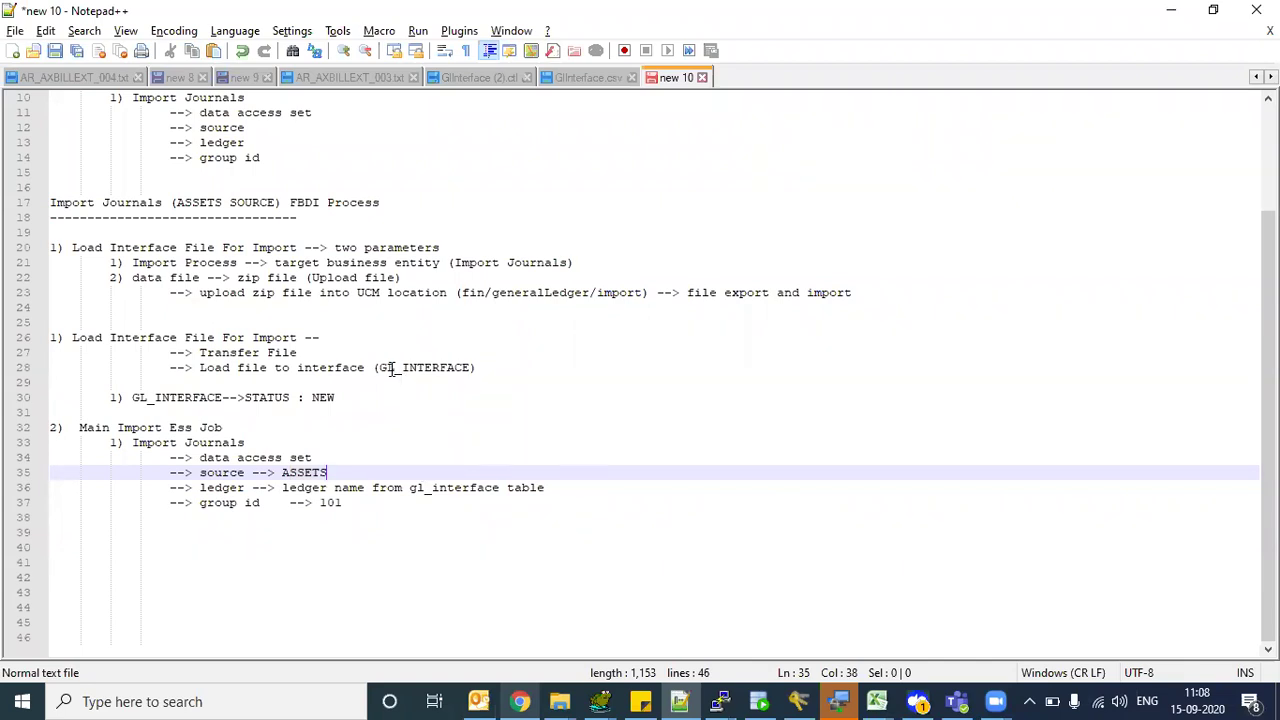
drag(390, 369, 447, 370)
- Append ',102,103,104,105' after 101 on the group id line, then highlight the source, ledger and new ids
click(353, 502)
text(,102,103,104,105)
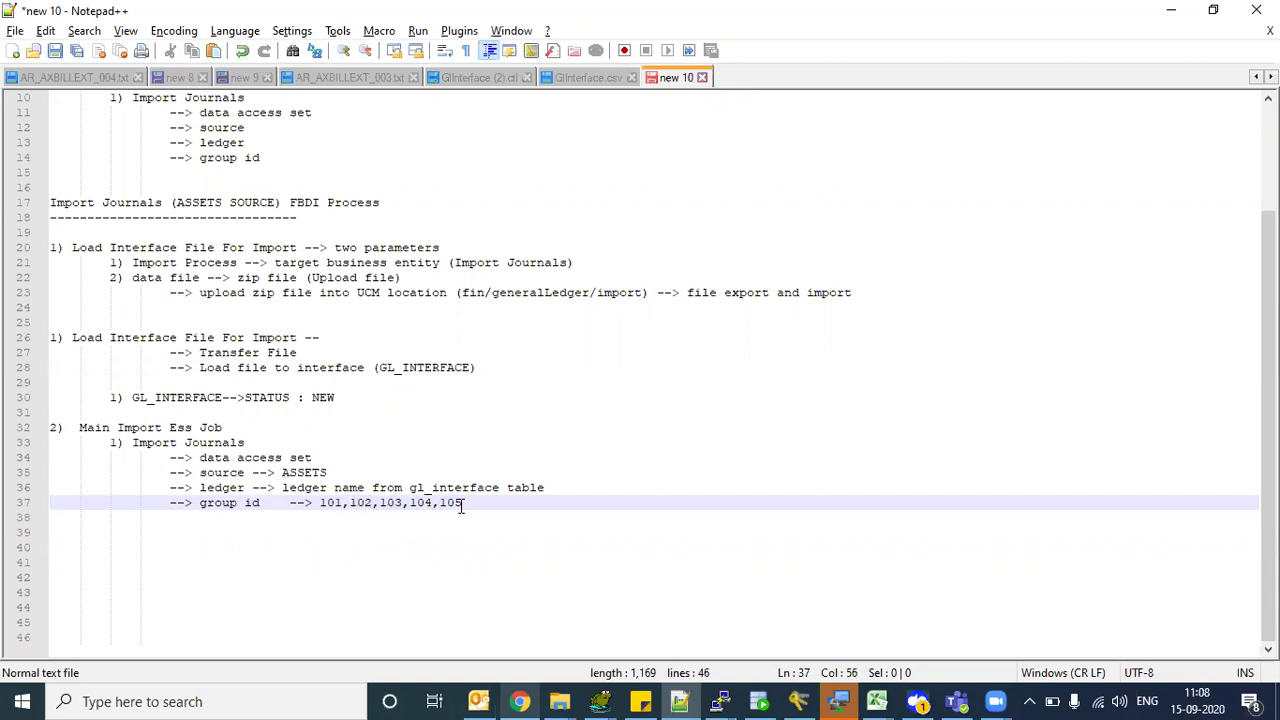
drag(286, 478, 316, 484)
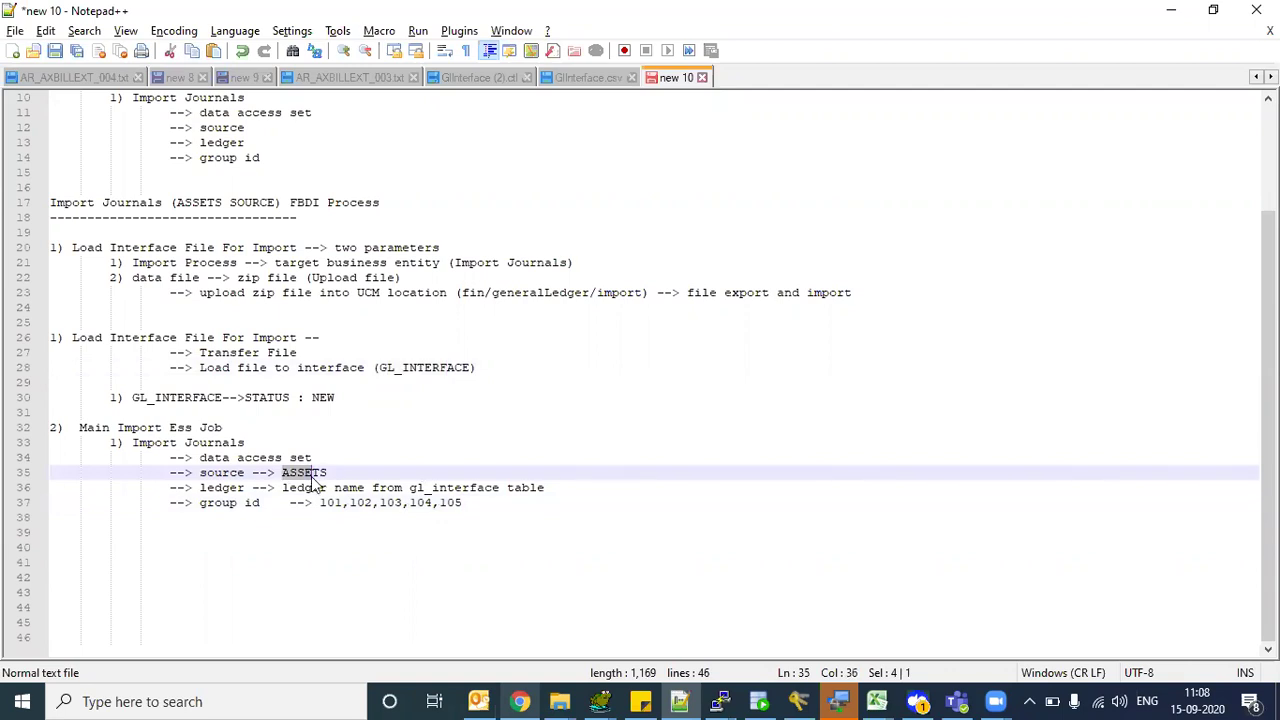
click(313, 479)
drag(285, 474, 326, 476)
drag(201, 488, 292, 489)
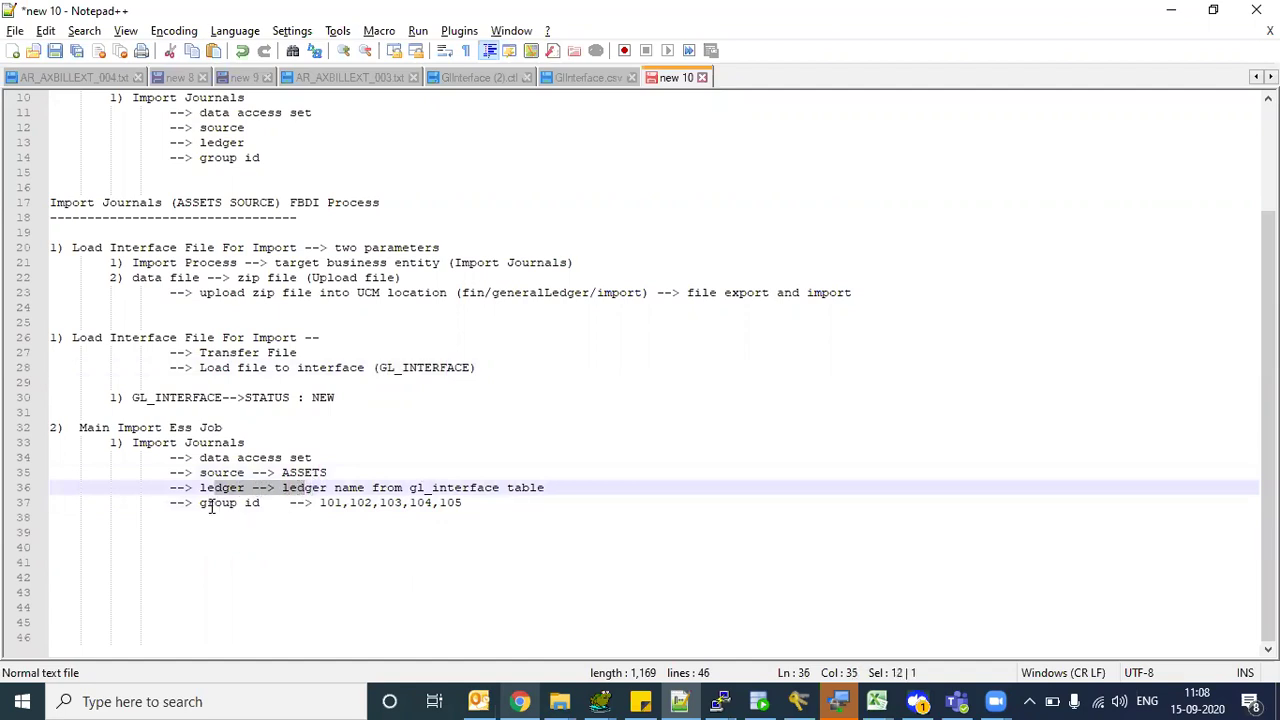
click(237, 502)
drag(319, 502, 466, 503)
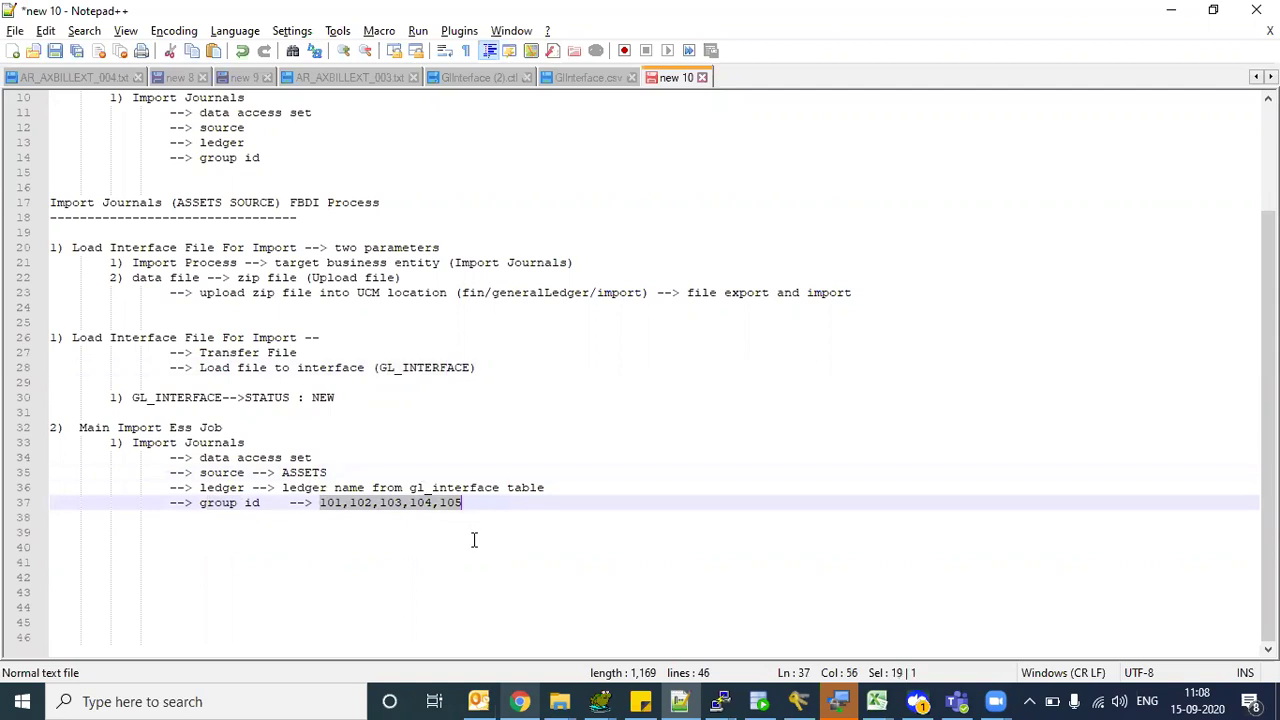
click(471, 503)
- Add ',ALL' after 105 and point out the Main Import Ess Job heading and Import Journals step
text(,ALL)
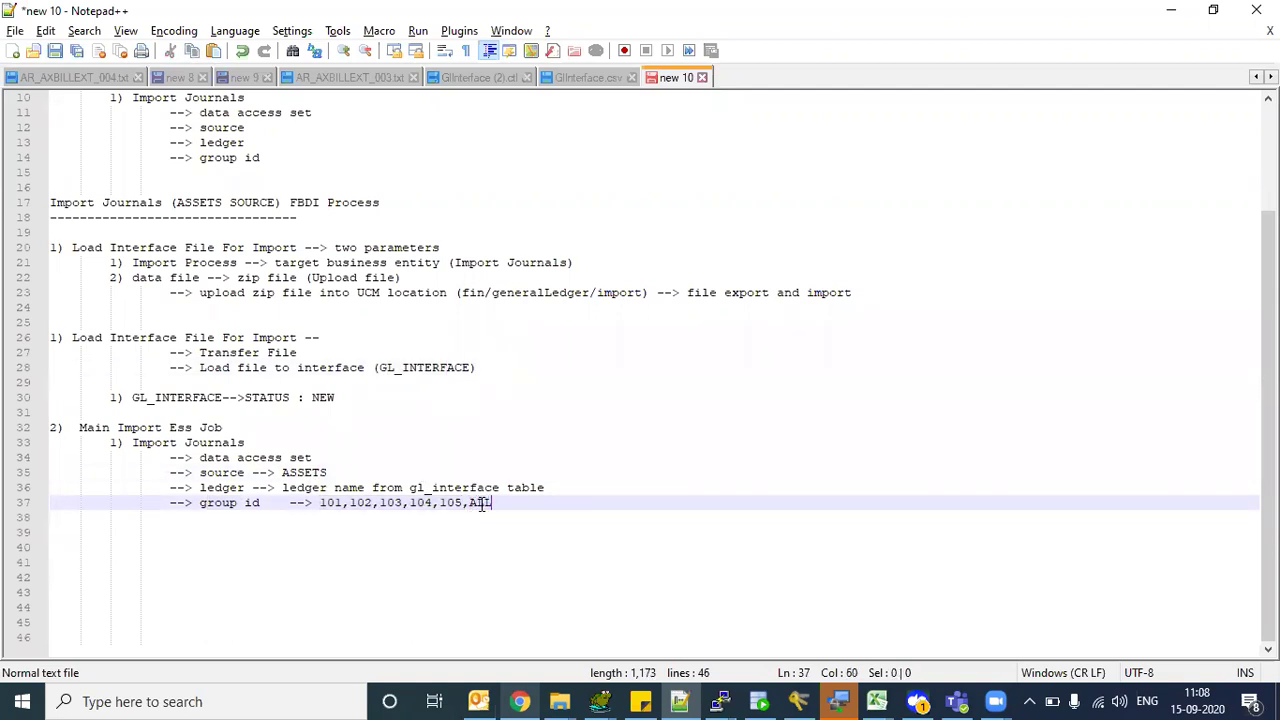
double_click(481, 503)
drag(128, 428, 234, 430)
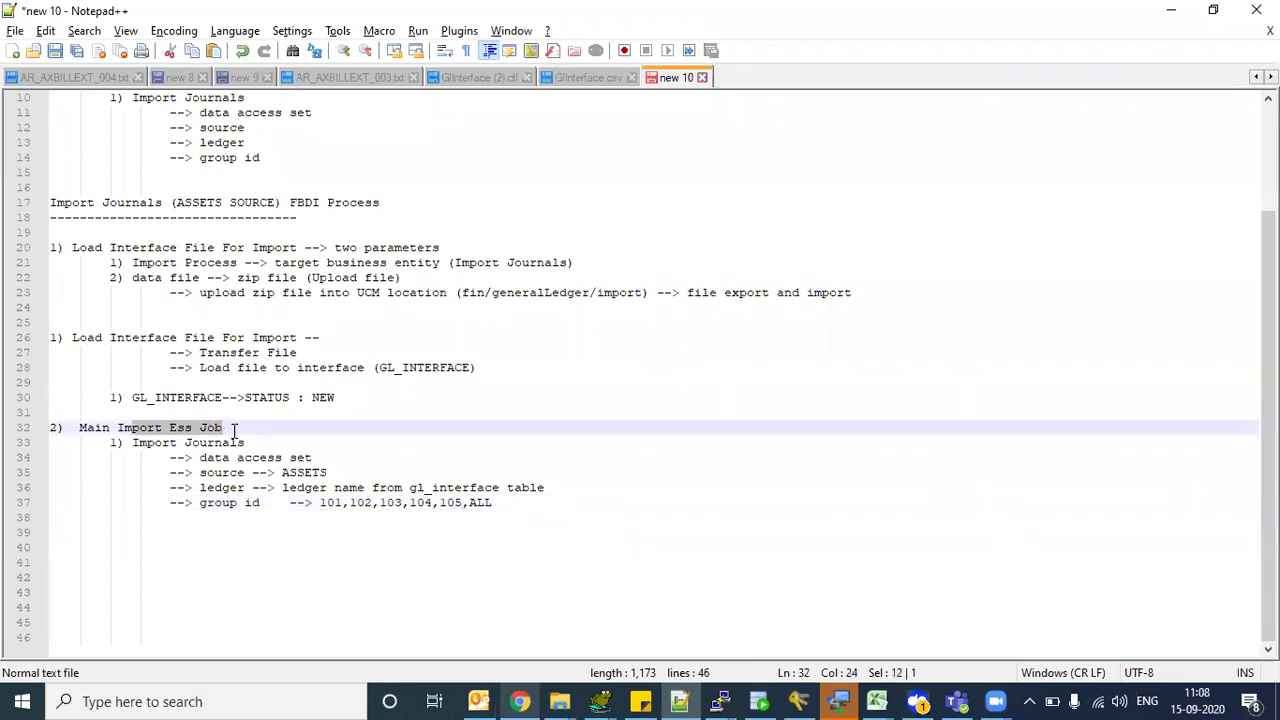
drag(155, 443, 200, 442)
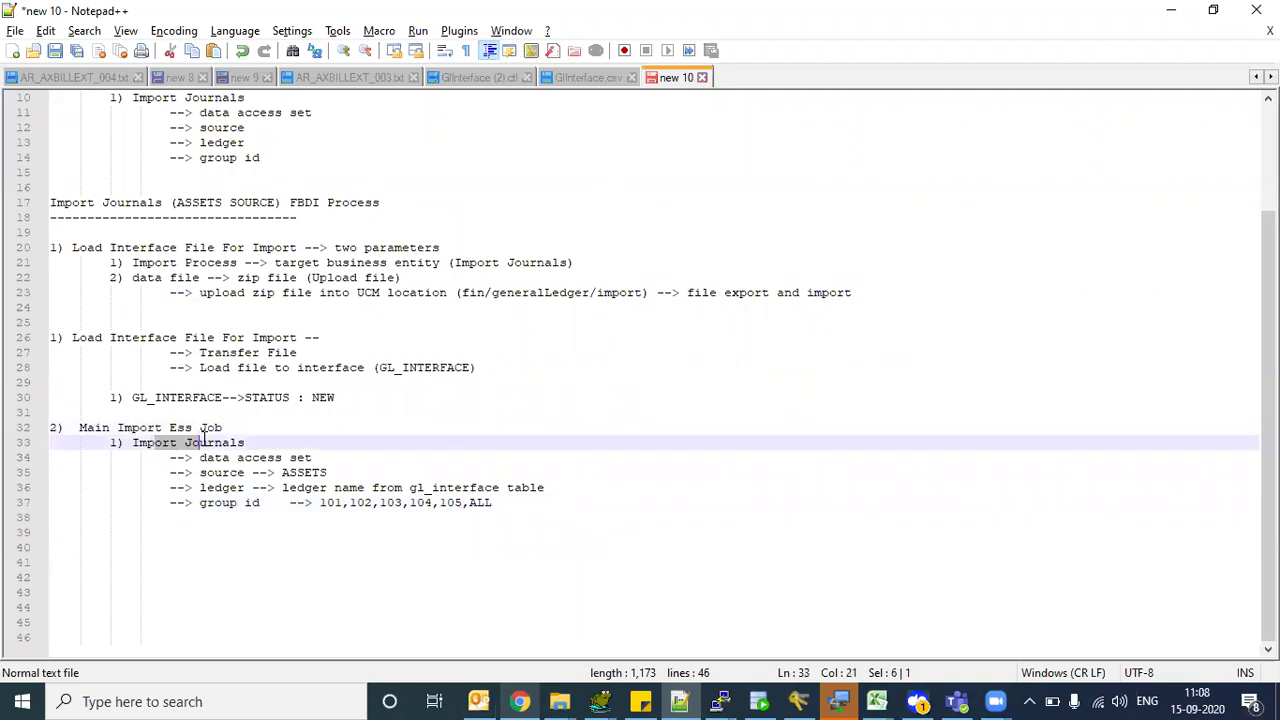
drag(465, 503, 350, 470)
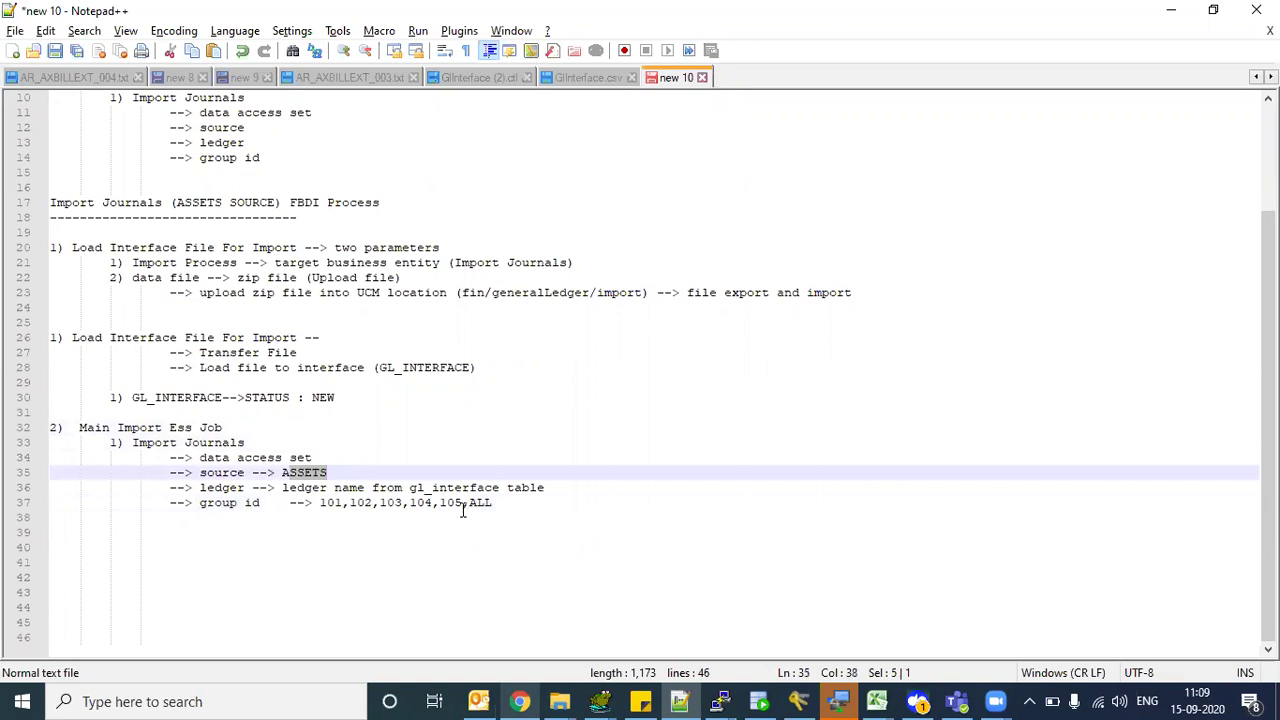
drag(470, 508, 500, 503)
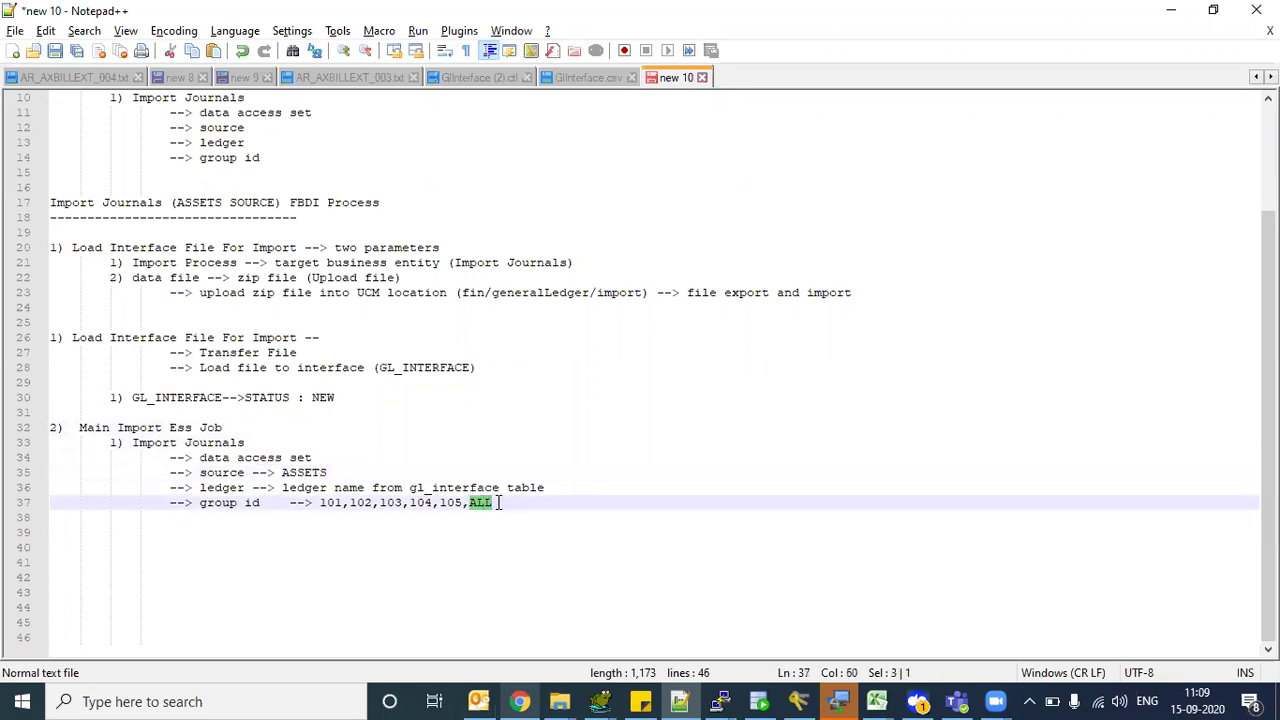
click(500, 503)
- Repeatedly highlight the group id value 101 while explaining it
drag(320, 503, 344, 503)
click(326, 504)
drag(322, 505, 343, 510)
click(379, 504)
drag(320, 505, 344, 507)
click(357, 505)
double_click(323, 505)
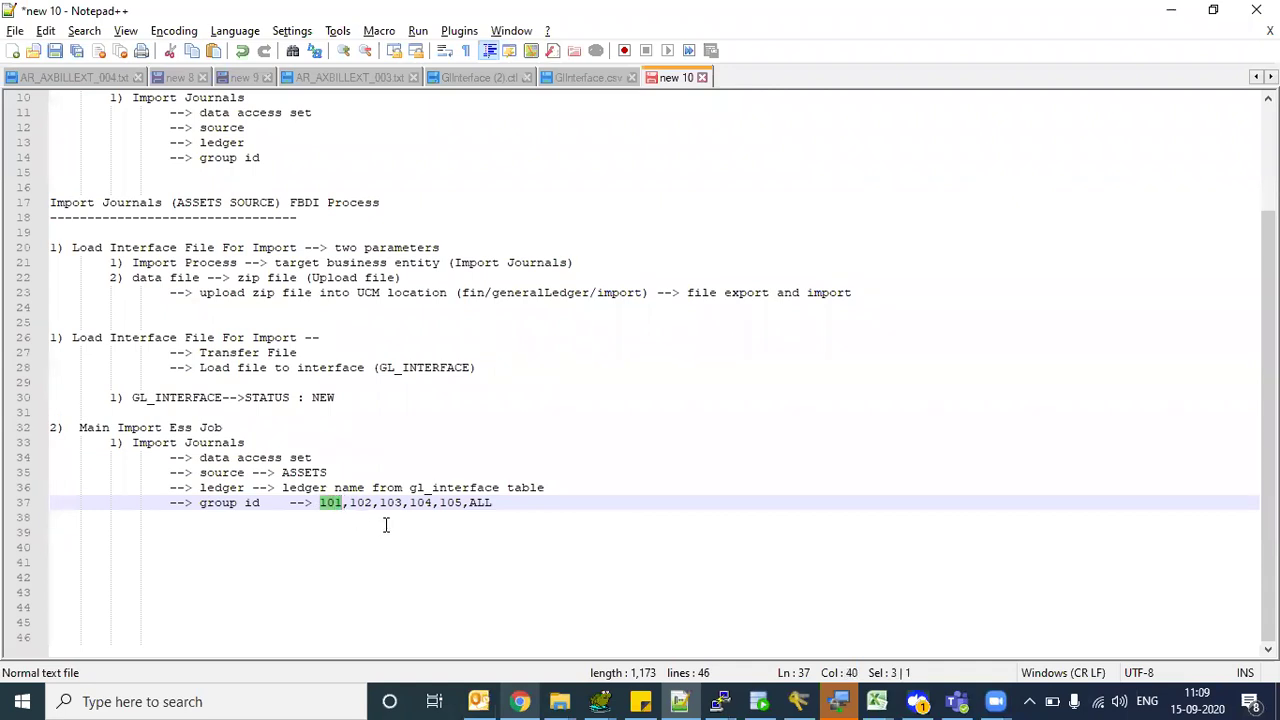
click(333, 503)
drag(344, 503, 320, 503)
click(335, 510)
- Highlight the data access set, source and ledger lines, then select ASSETS for rewriting
drag(276, 457, 352, 490)
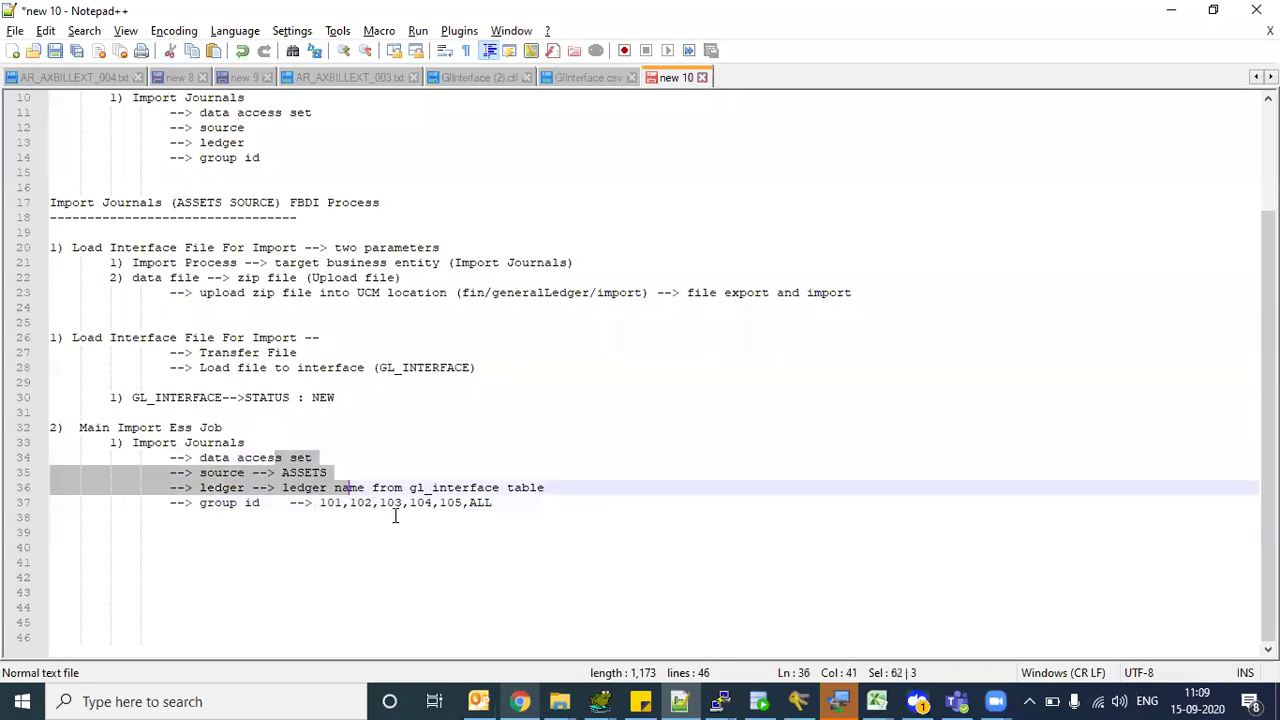
click(395, 516)
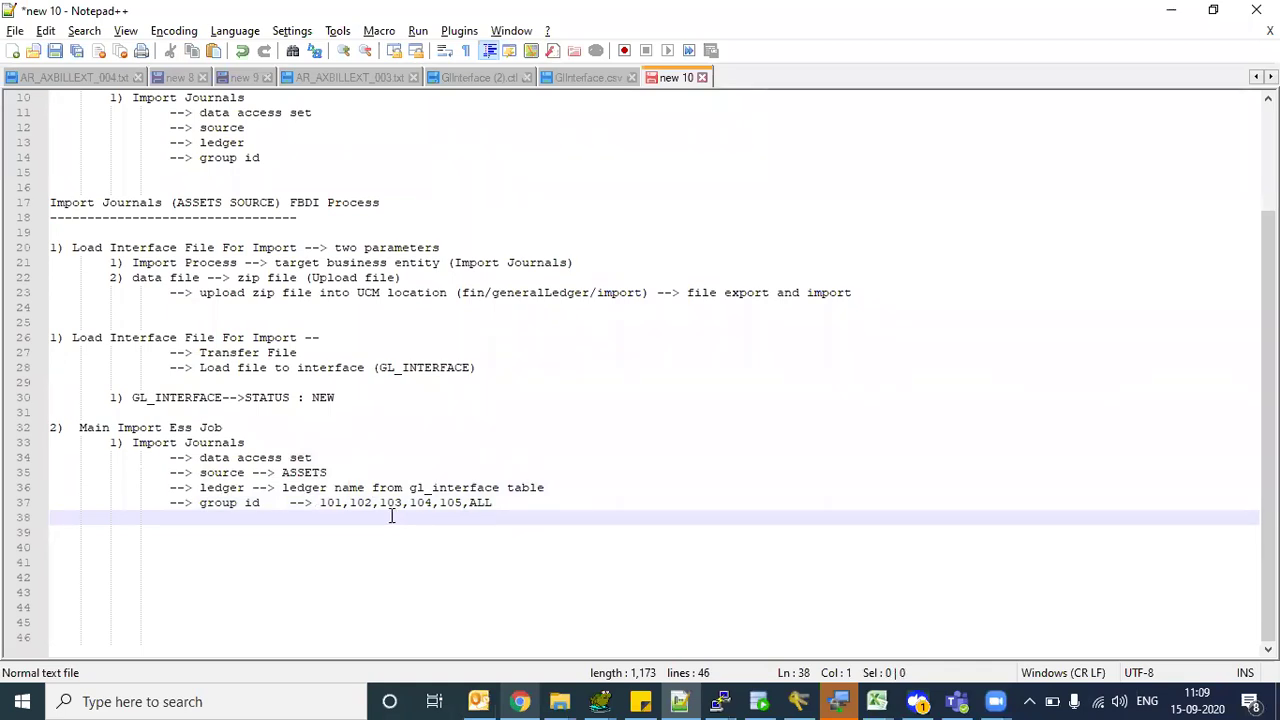
drag(200, 473, 352, 470)
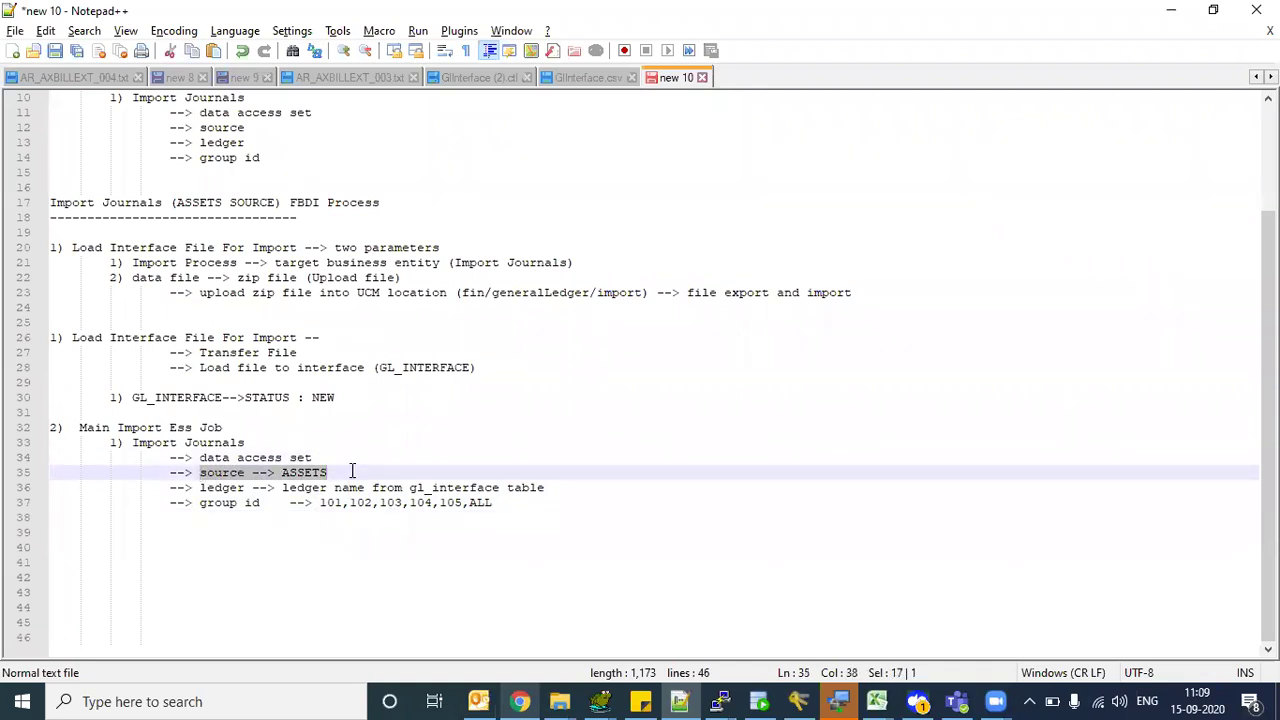
click(352, 470)
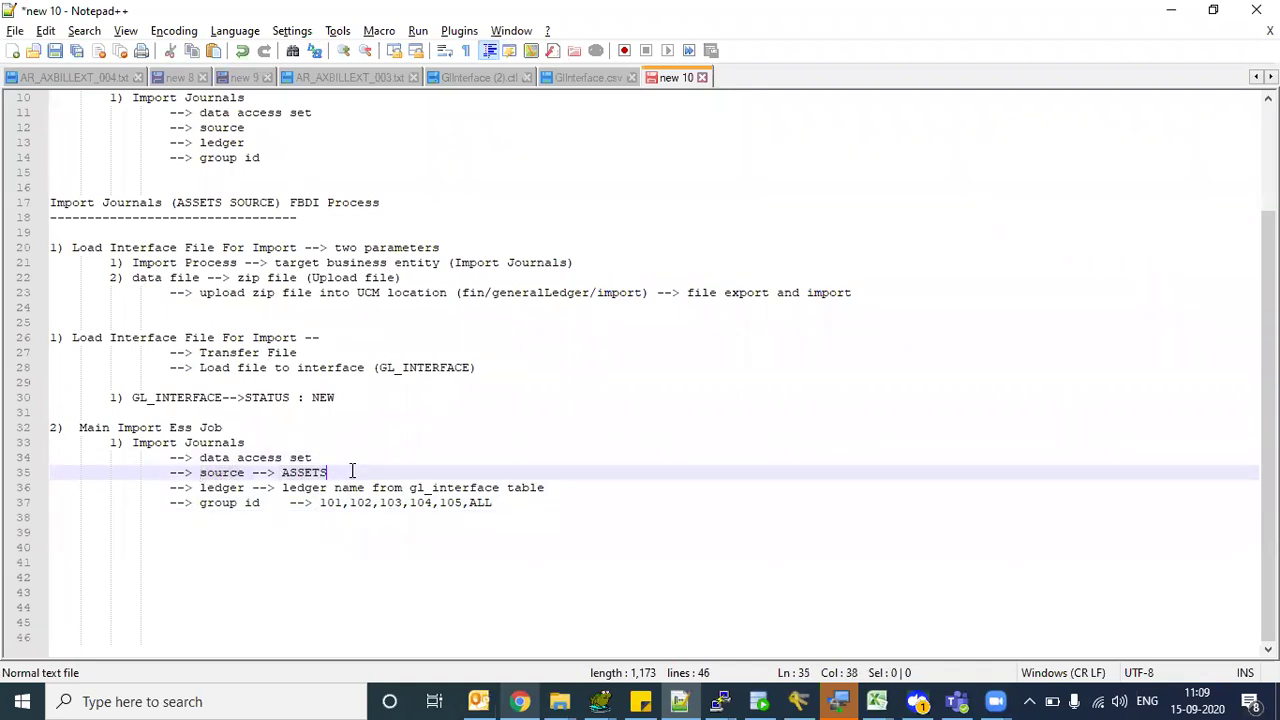
double_click(295, 480)
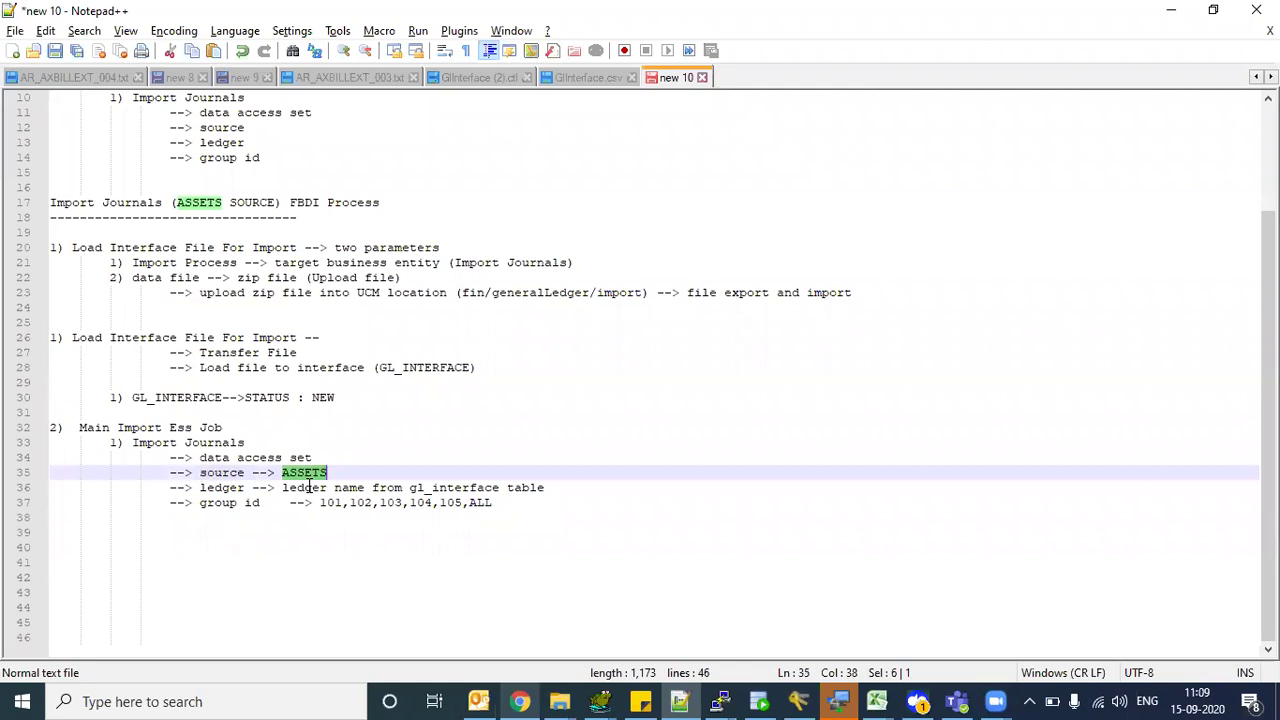
click(306, 487)
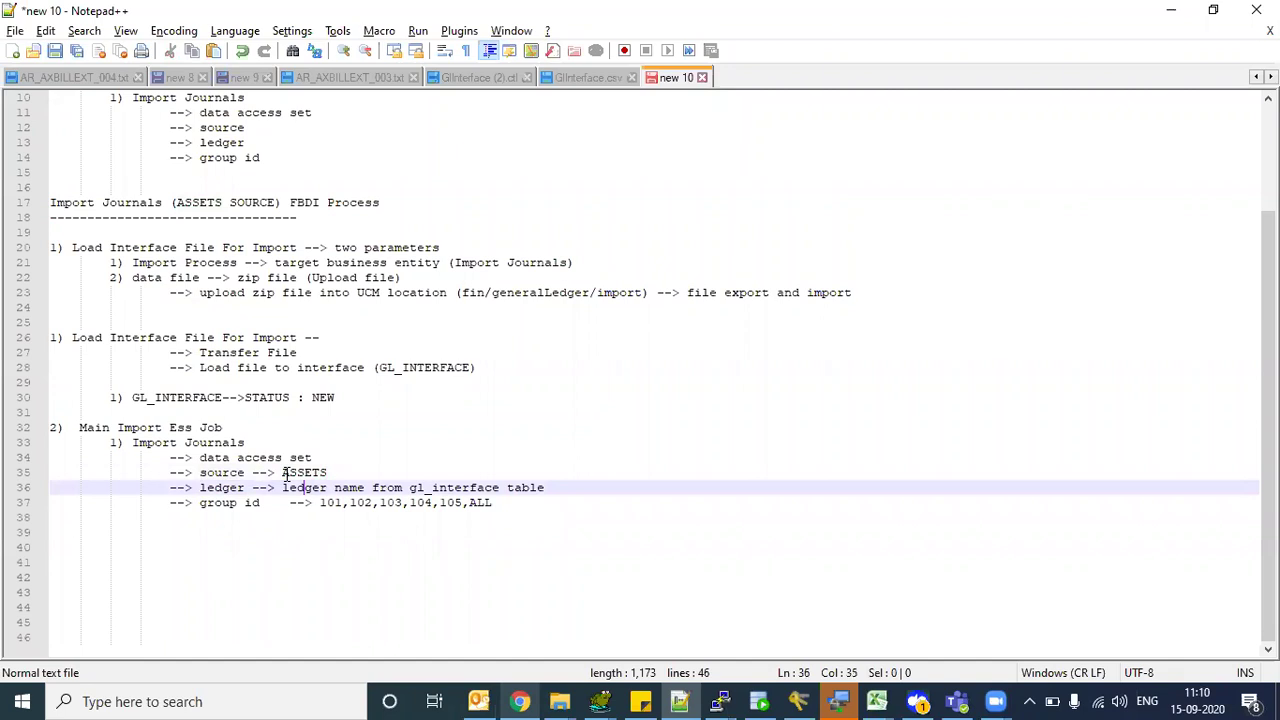
click(285, 472)
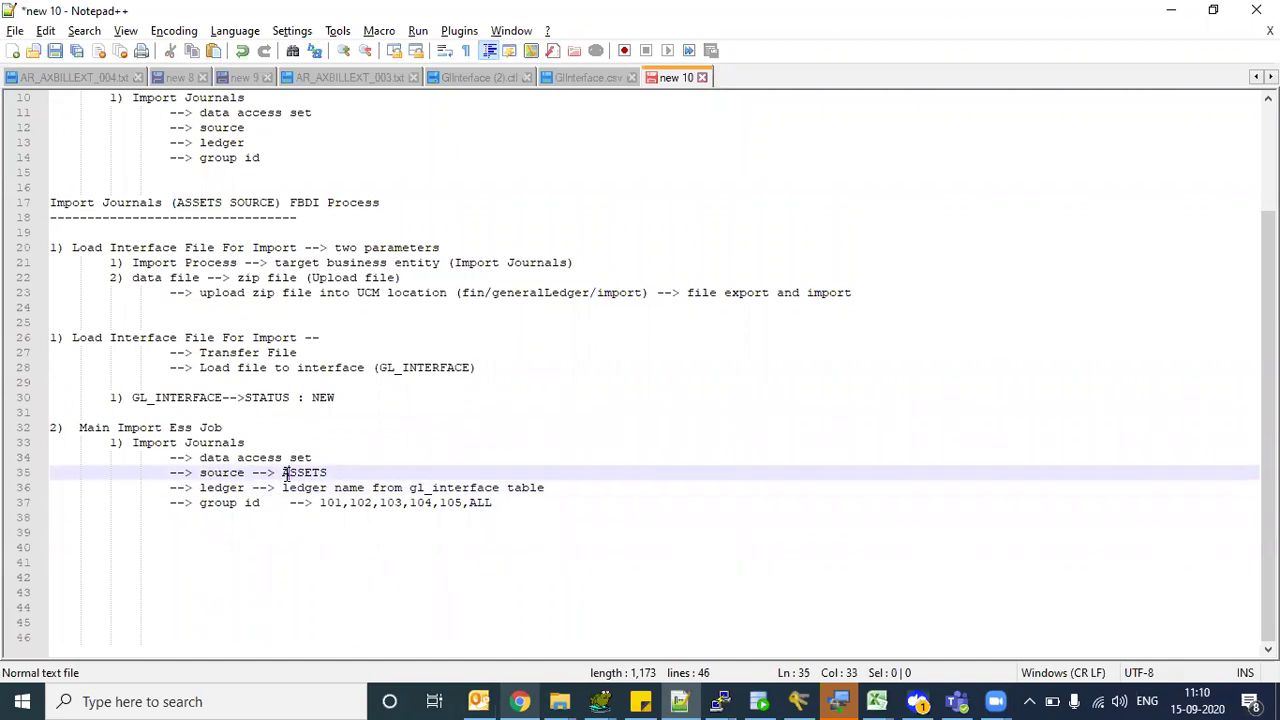
double_click(285, 472)
- Change the source value to 'ASSETS,PAYABLES' and highlight the source, ledger and group id 101
click(335, 472)
text(ASSETS,PAYABLES)
drag(387, 368, 453, 372)
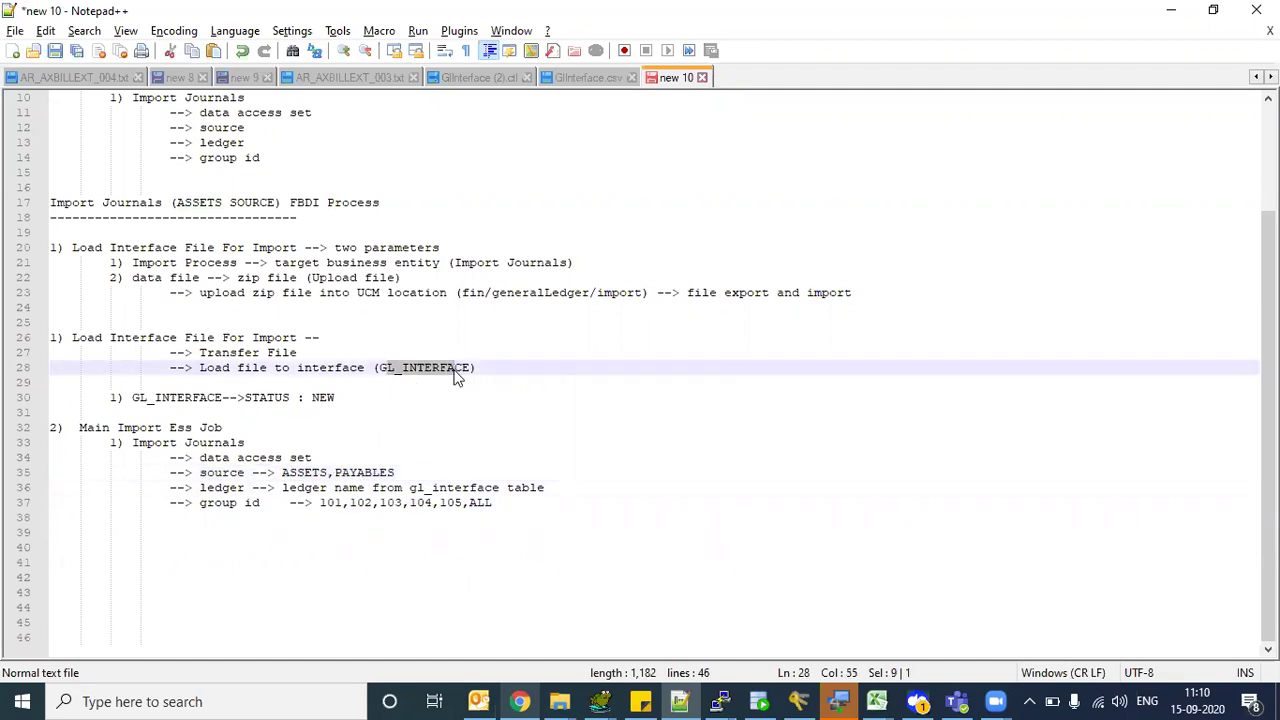
double_click(294, 476)
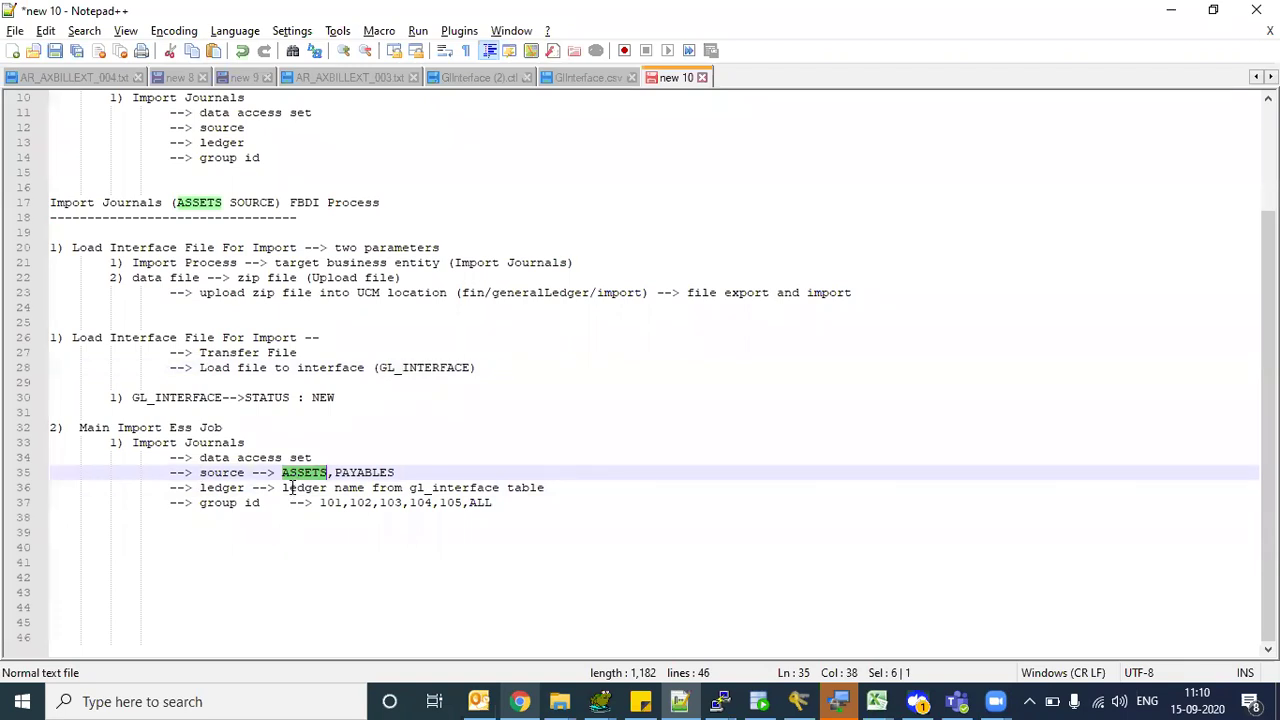
double_click(290, 488)
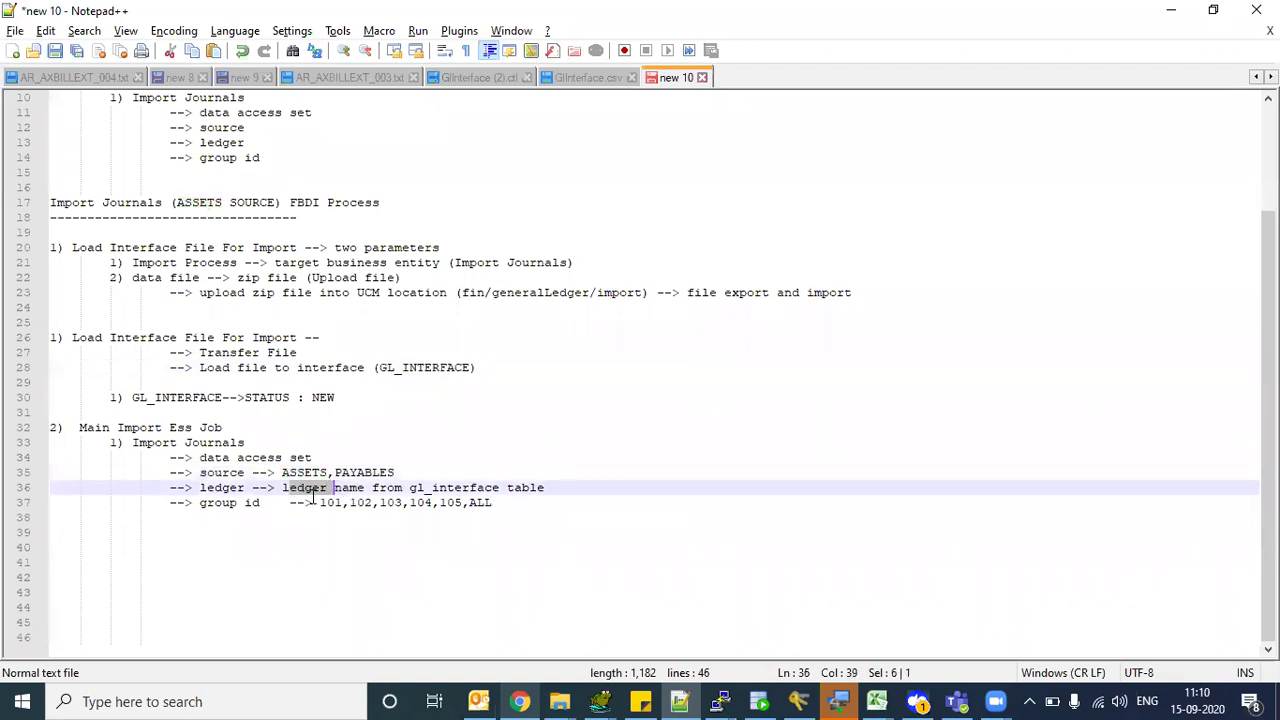
double_click(326, 502)
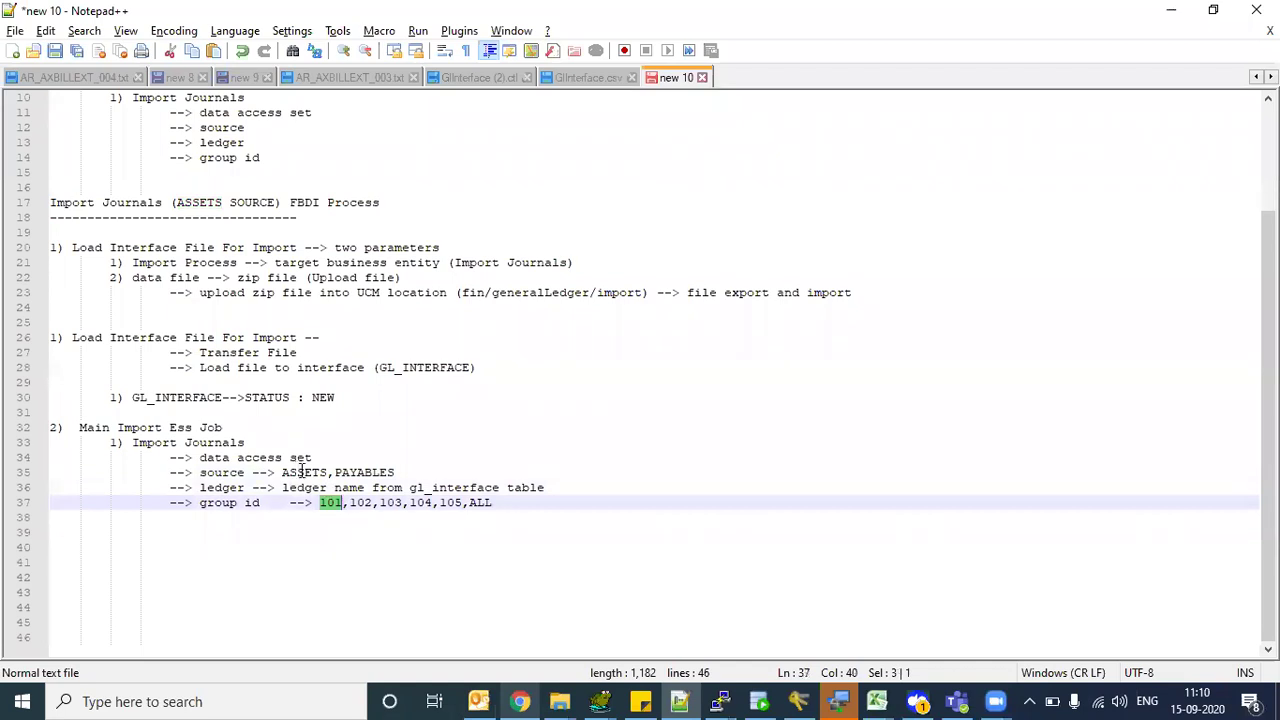
double_click(338, 473)
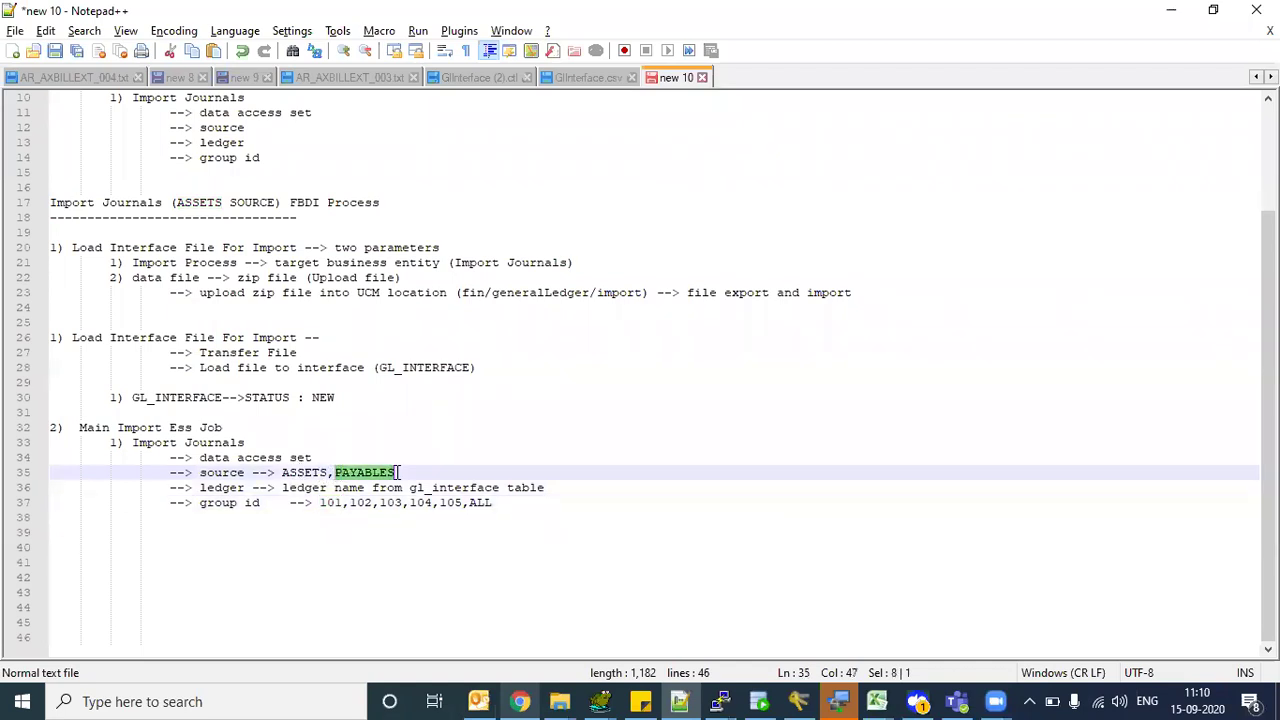
double_click(304, 488)
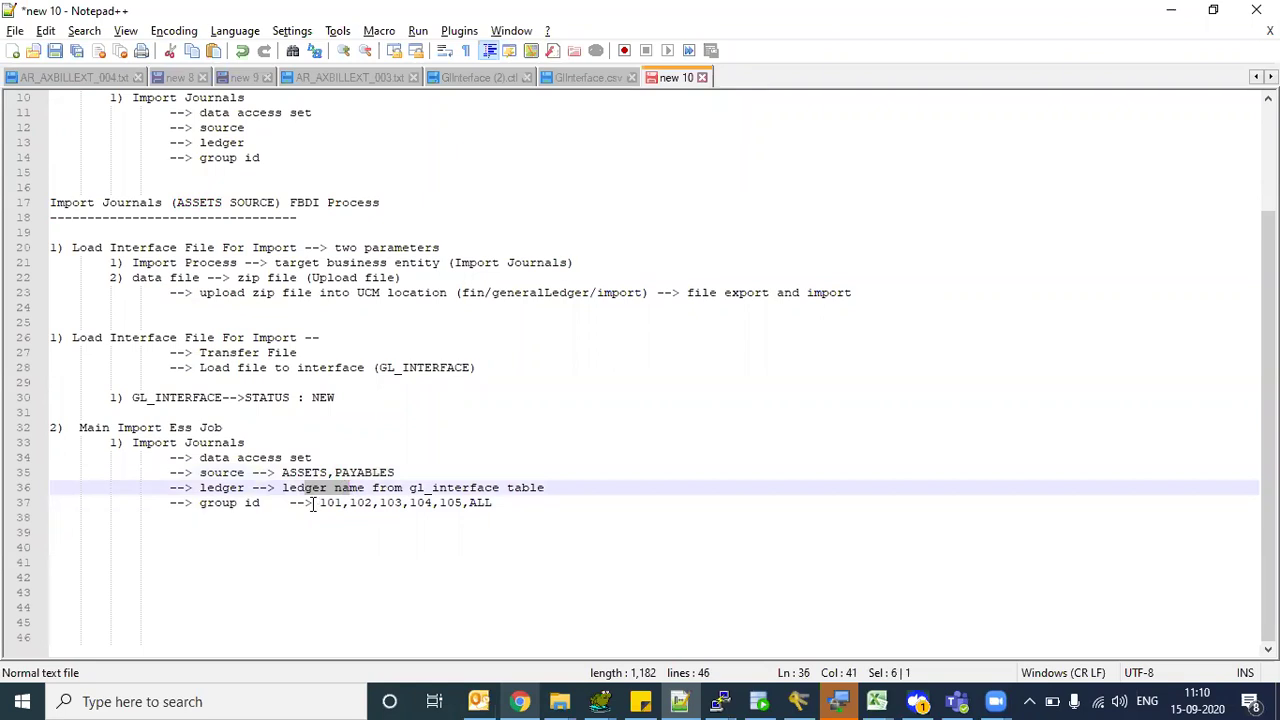
double_click(328, 502)
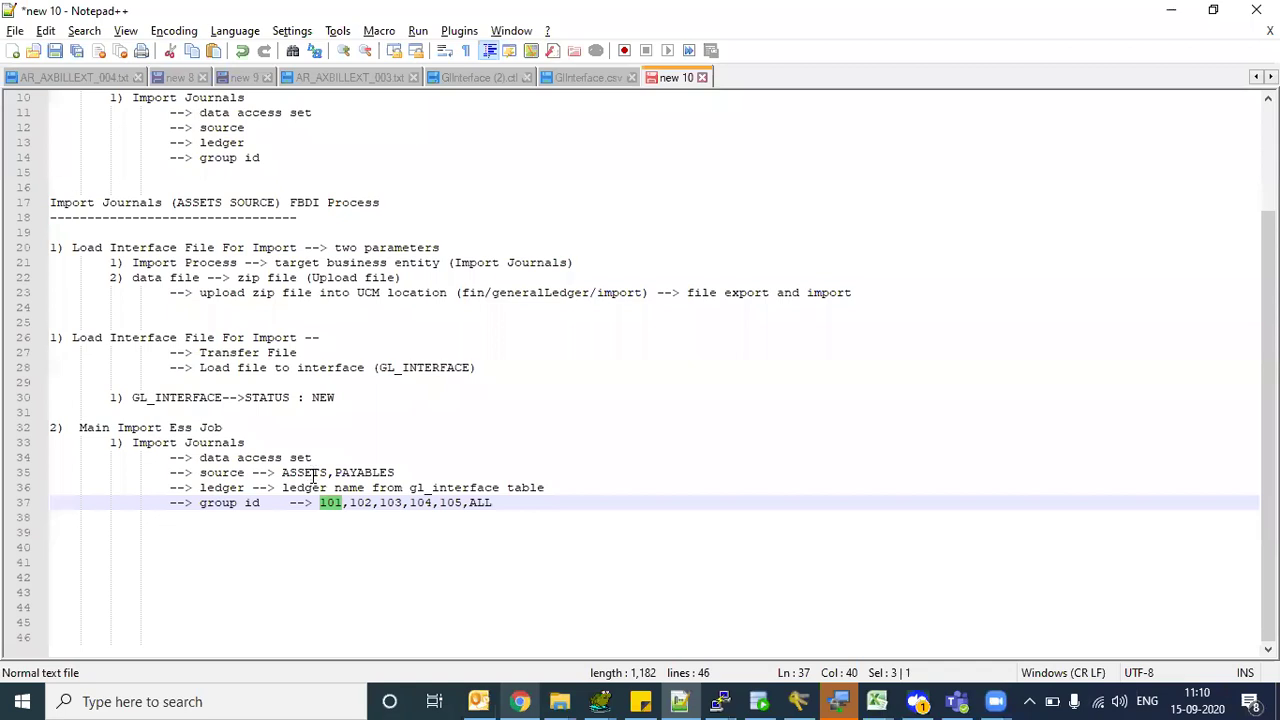
- Select the whole Main Import Ess Job notes block, then bring up the open Excel workbooks
click(313, 472)
drag(537, 508, 10, 432)
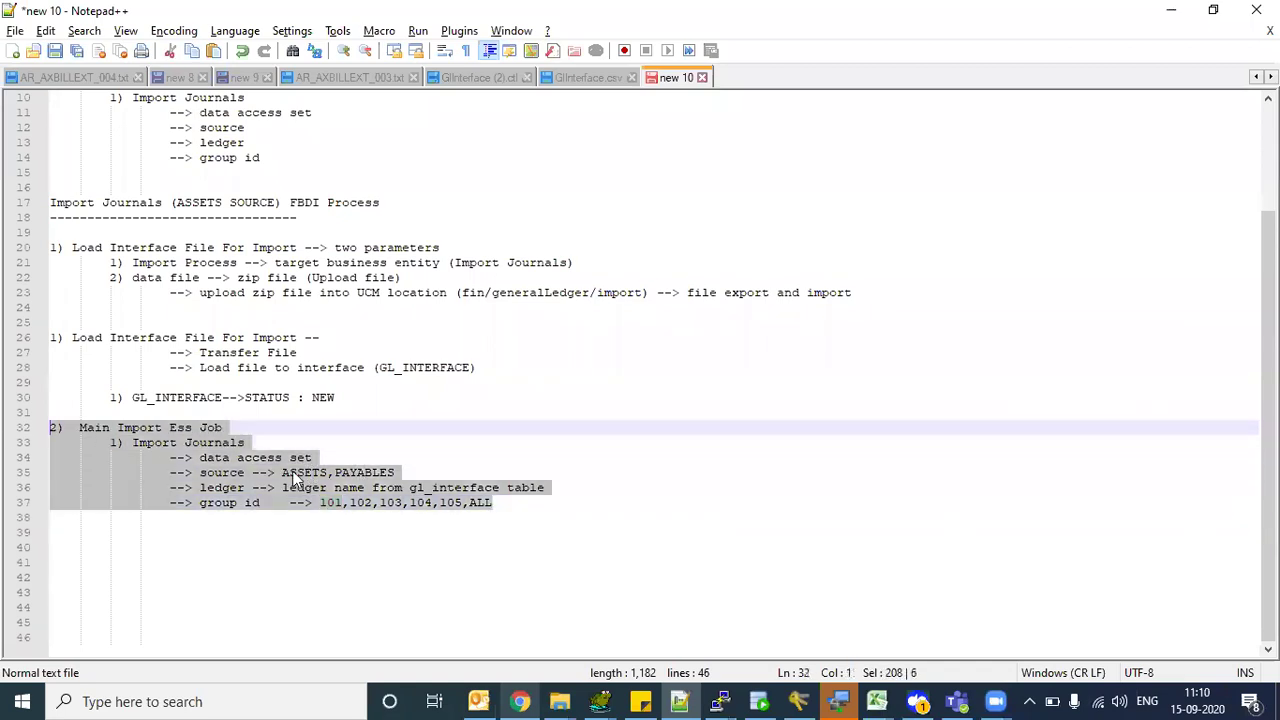
click(295, 474)
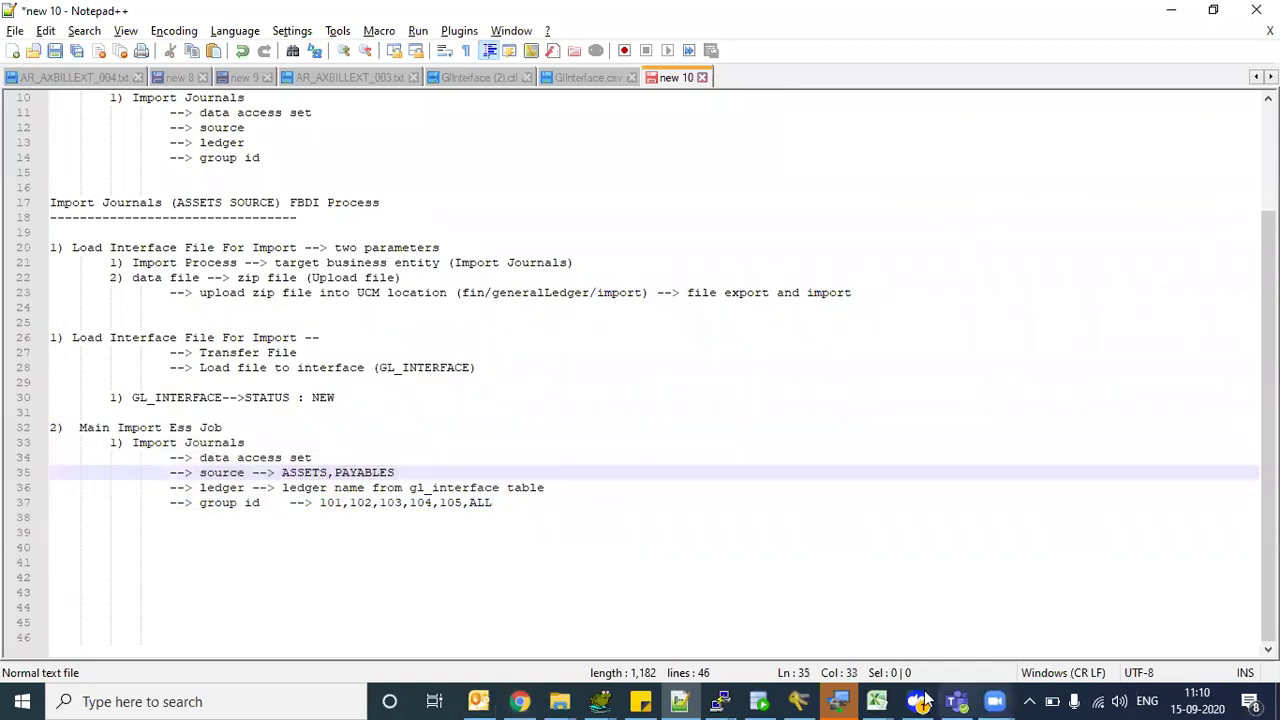
click(876, 700)
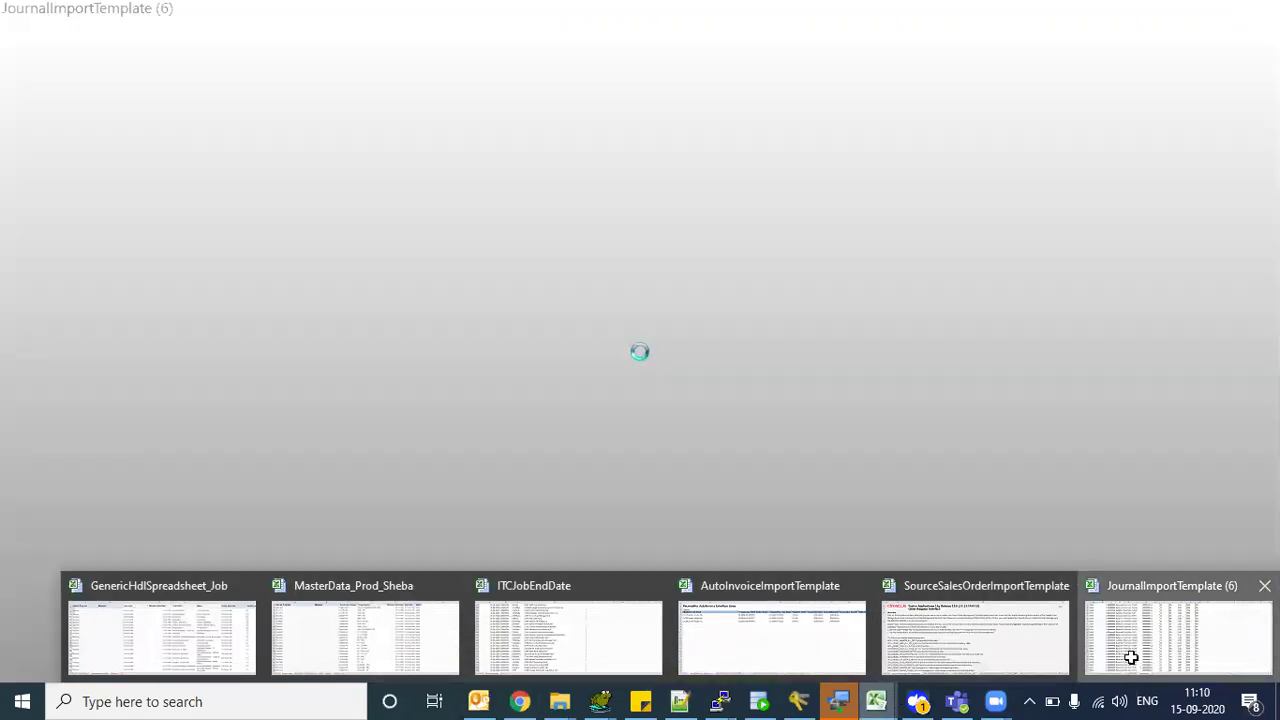
- Delete the GlInterface sheet from JournalImportTemplate (6), leaving GL_INTERFACE at its first data row
click(1129, 654)
key(ctrl+Home)
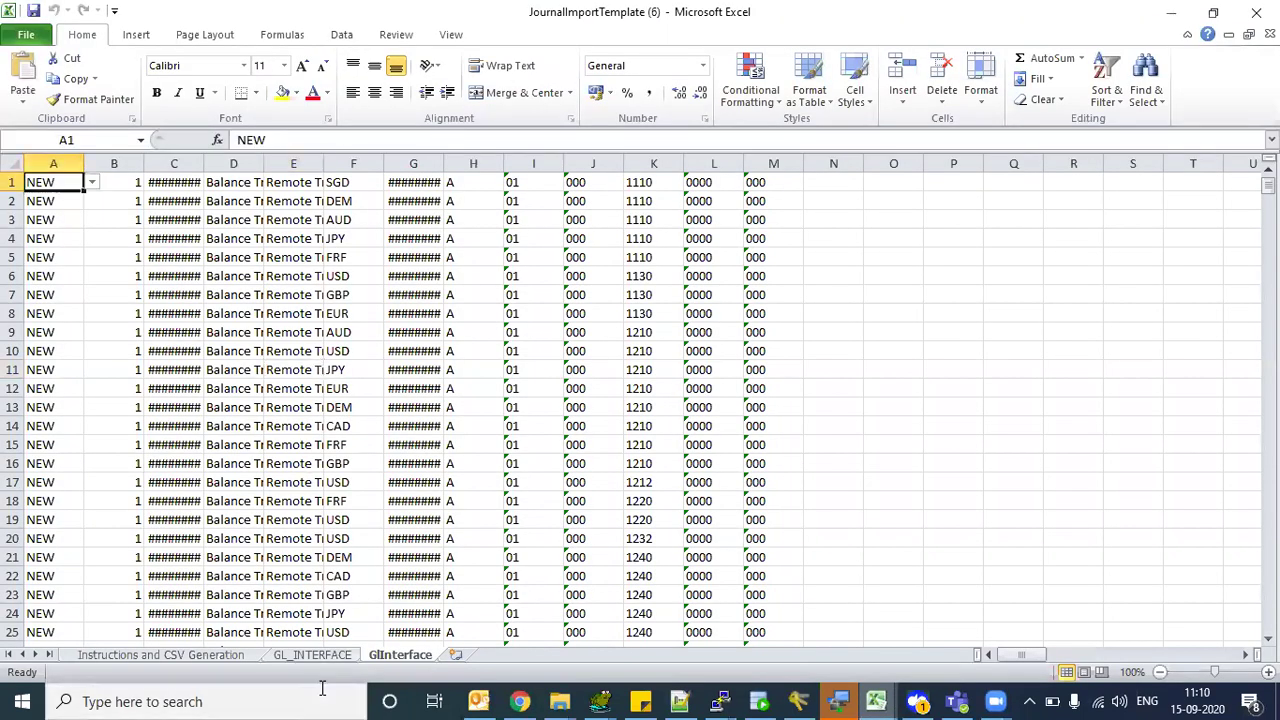
click(404, 655)
right_click(404, 655)
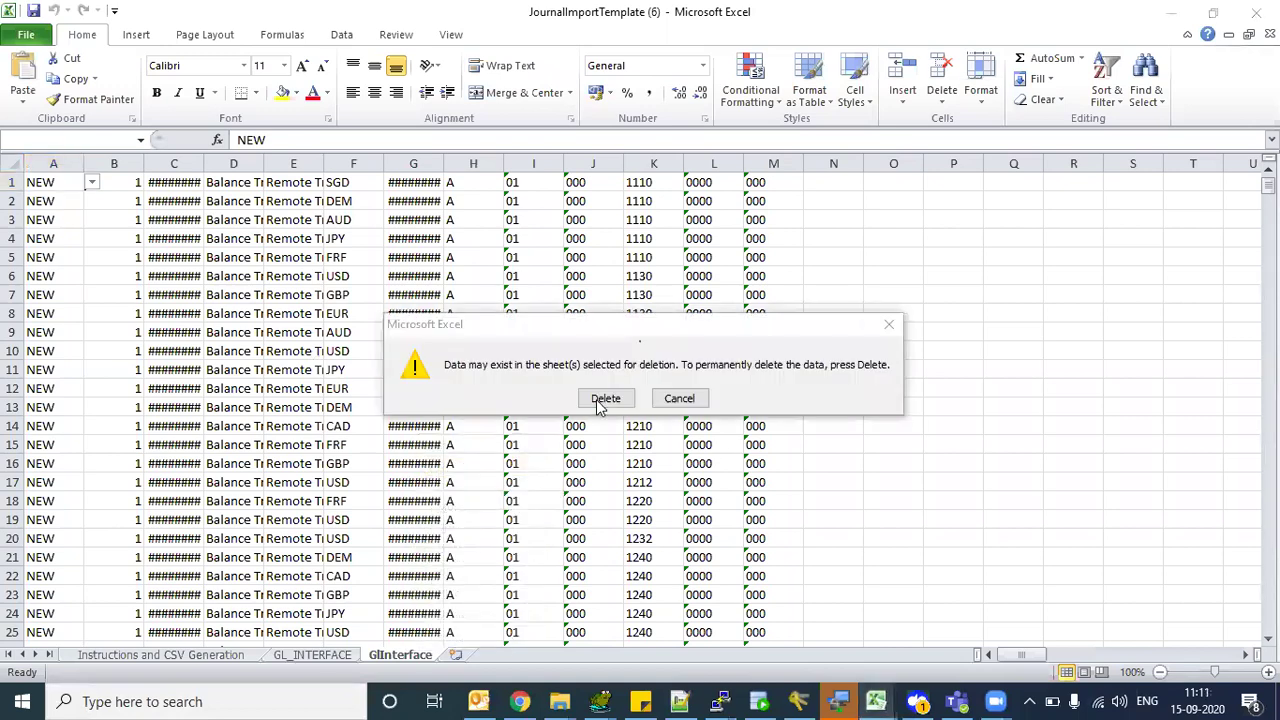
click(603, 397)
click(215, 275)
key(ctrl+Home)
key(Down)
key(Down)
key(Down)
key(Down)
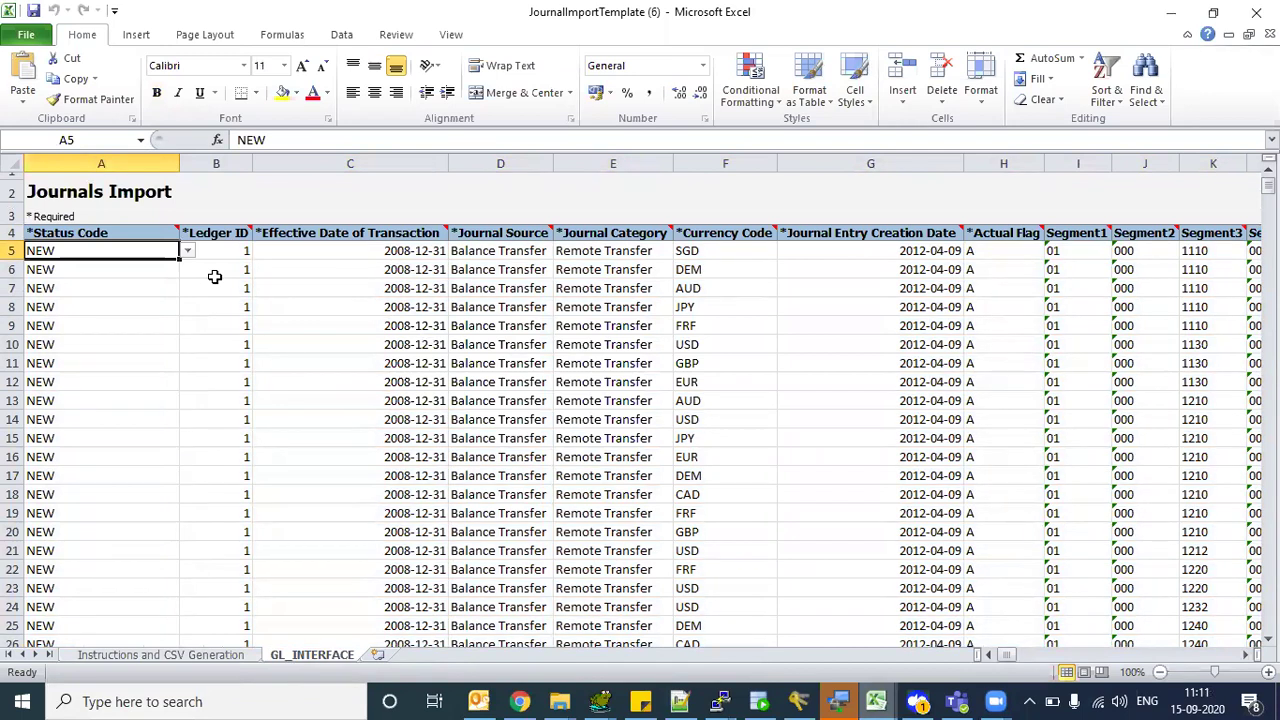
- Sweep a selection across row 6's columns, then show the Status Code note requiring NEW
click(305, 270)
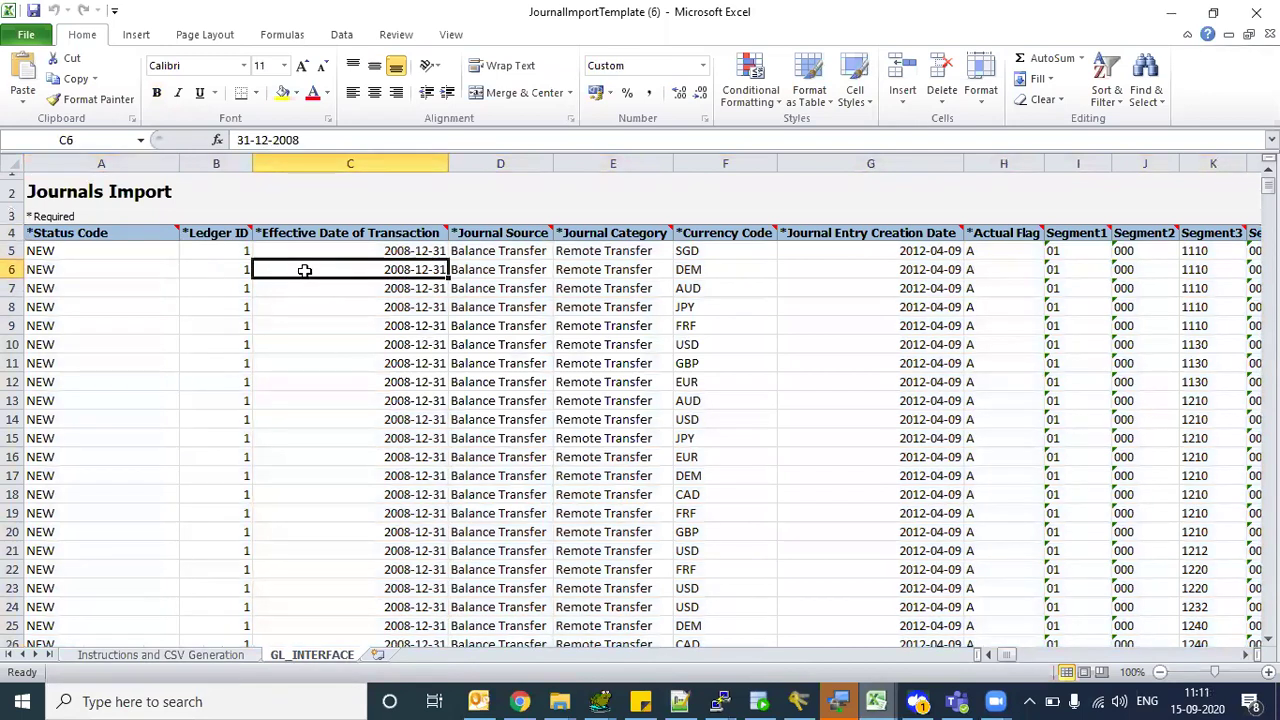
key(Left)
key(Left)
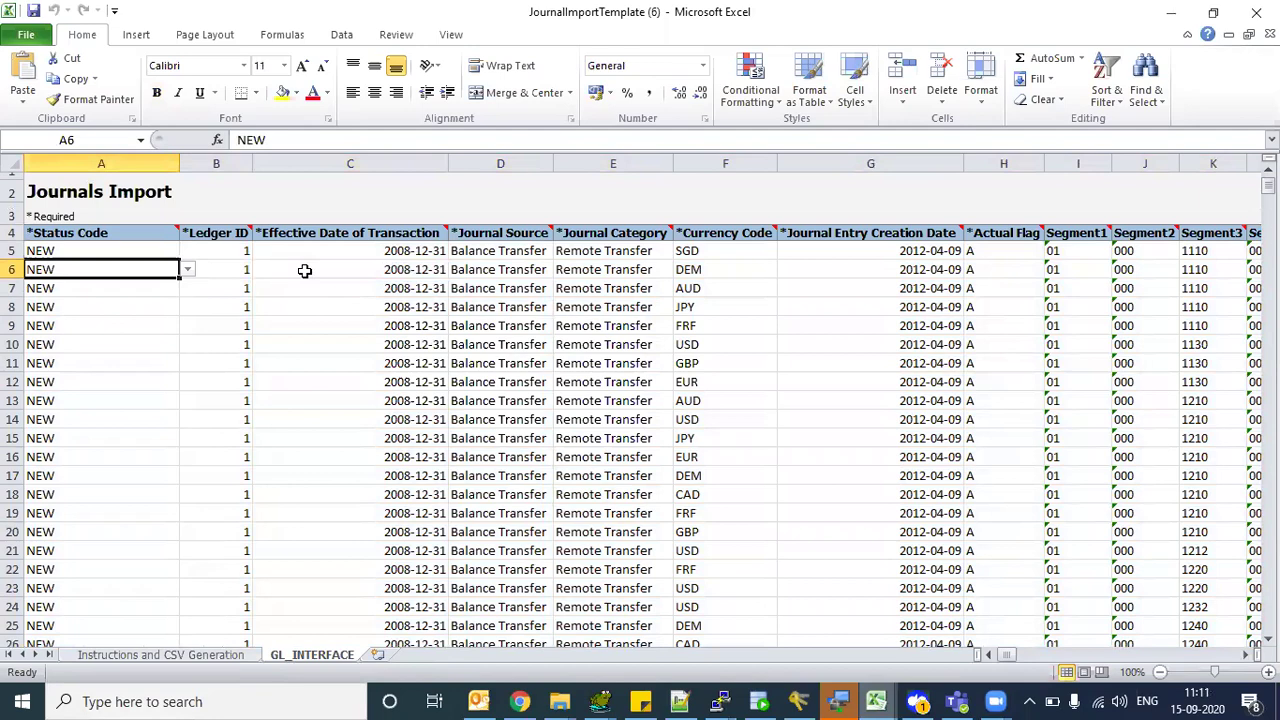
key(shift+Right)
key(shift+Right)
key(shift+Right)
key(shift+Right)
key(shift+Right)
key(shift+Right)
key(shift+Right)
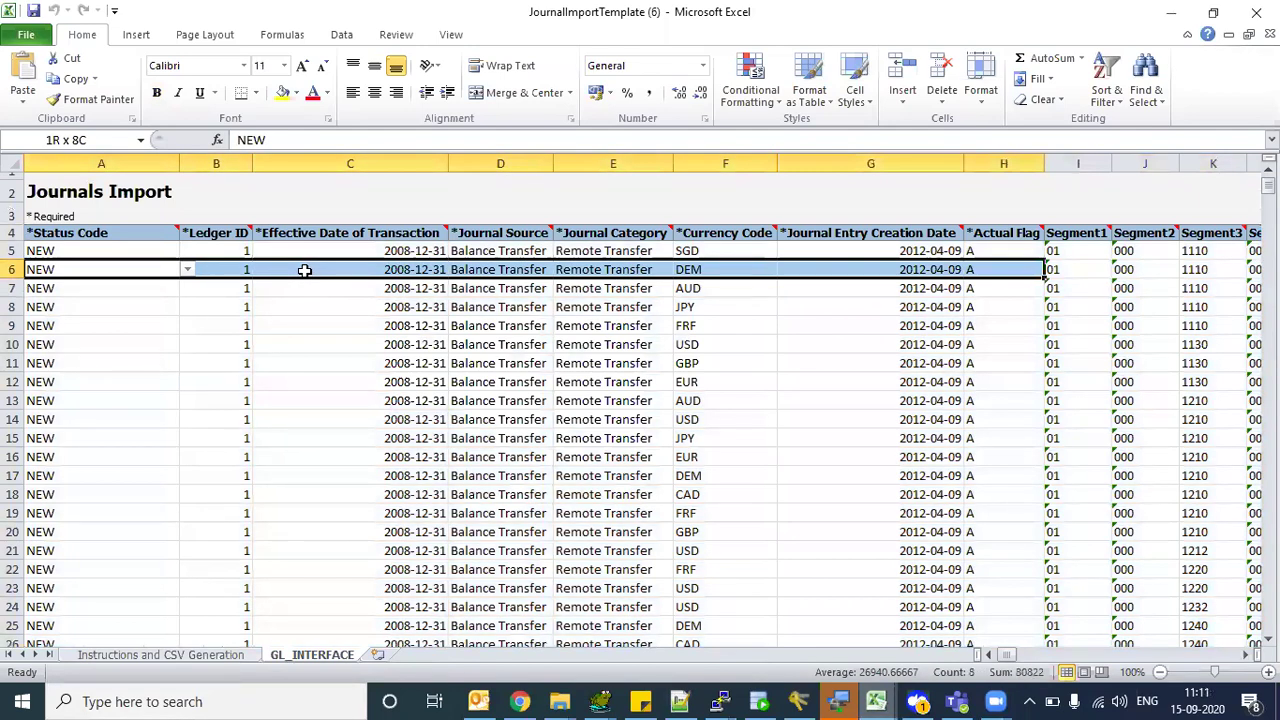
key(shift+Right)
key(shift+Right)
key(shift+Right)
key(shift+Right)
key(shift+Right)
key(shift+Right)
key(shift+Right)
key(shift+Right)
key(shift+Right)
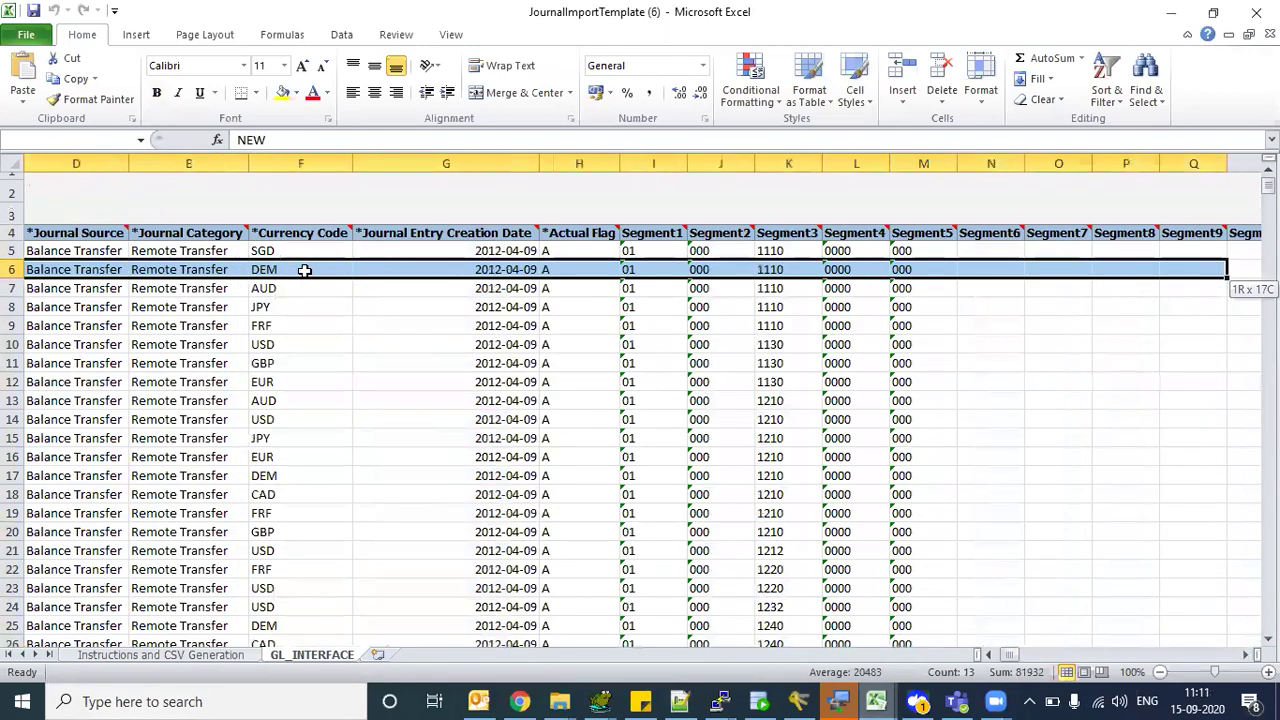
key(shift+Right)
key(shift+Right)
key(shift+Right)
key(shift+Right)
key(shift+Right)
key(shift+Right)
key(shift+Right)
key(shift+Right)
key(shift+Right)
key(shift+Right)
key(shift+Right)
key(shift+Right)
key(shift+Right)
key(shift+Right)
key(shift+Right)
key(shift+Right)
key(shift+Right)
key(shift+Right)
key(shift+Right)
key(shift+Right)
key(shift+Right)
key(shift+Right)
key(shift+Right)
key(shift+Right)
key(shift+Right)
key(shift+Right)
key(shift+Right)
key(shift+Right)
key(shift+Right)
key(shift+Right)
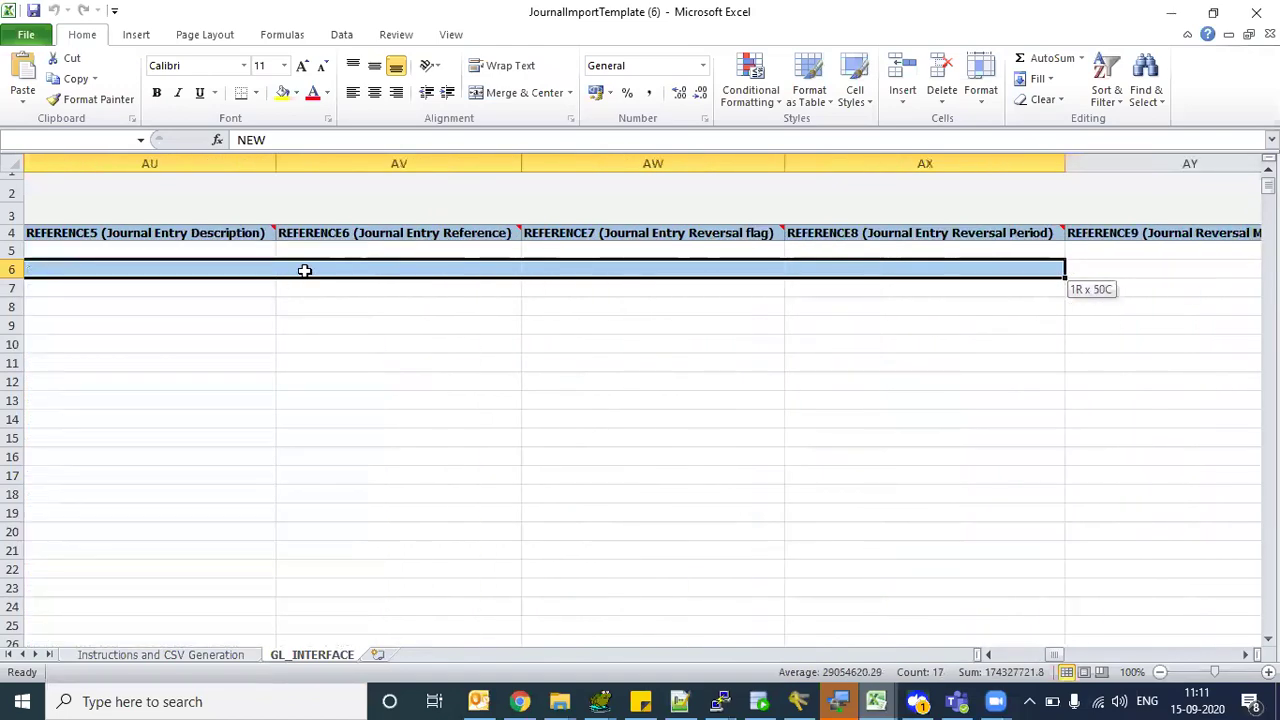
key(shift+Right)
key(shift+Right)
key(shift+Right)
key(shift+Right)
key(shift+Right)
key(shift+Right)
key(shift+Right)
key(shift+Right)
key(shift+Right)
key(shift+Right)
key(shift+Right)
key(shift+Right)
key(shift+Right)
key(shift+Right)
key(shift+Right)
key(shift+Right)
key(shift+Right)
key(shift+Right)
key(shift+Right)
key(shift+Right)
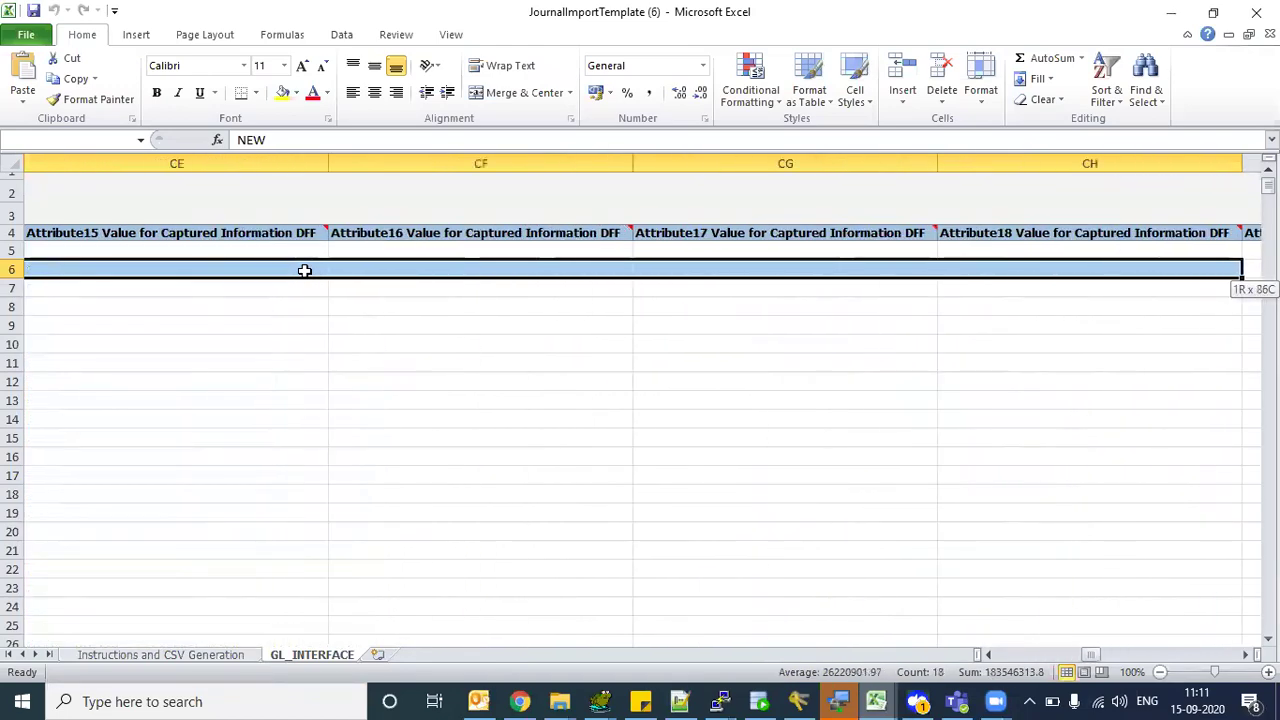
key(Home)
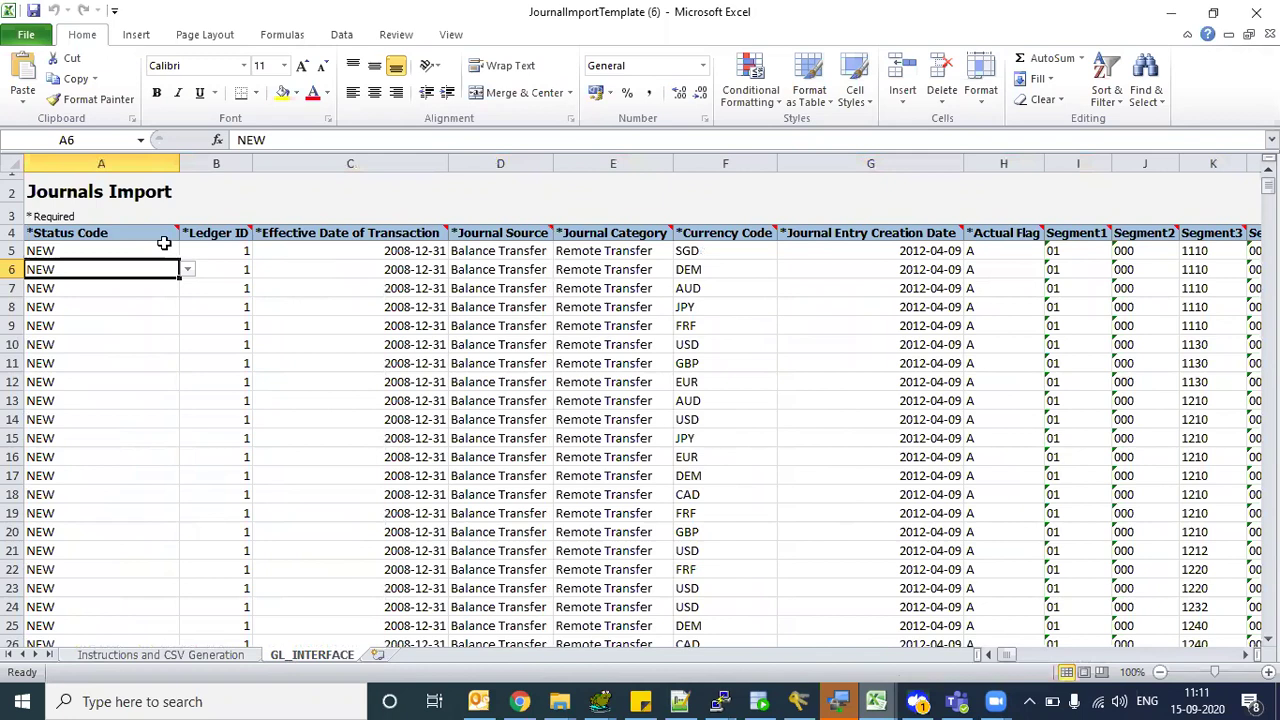
click(58, 233)
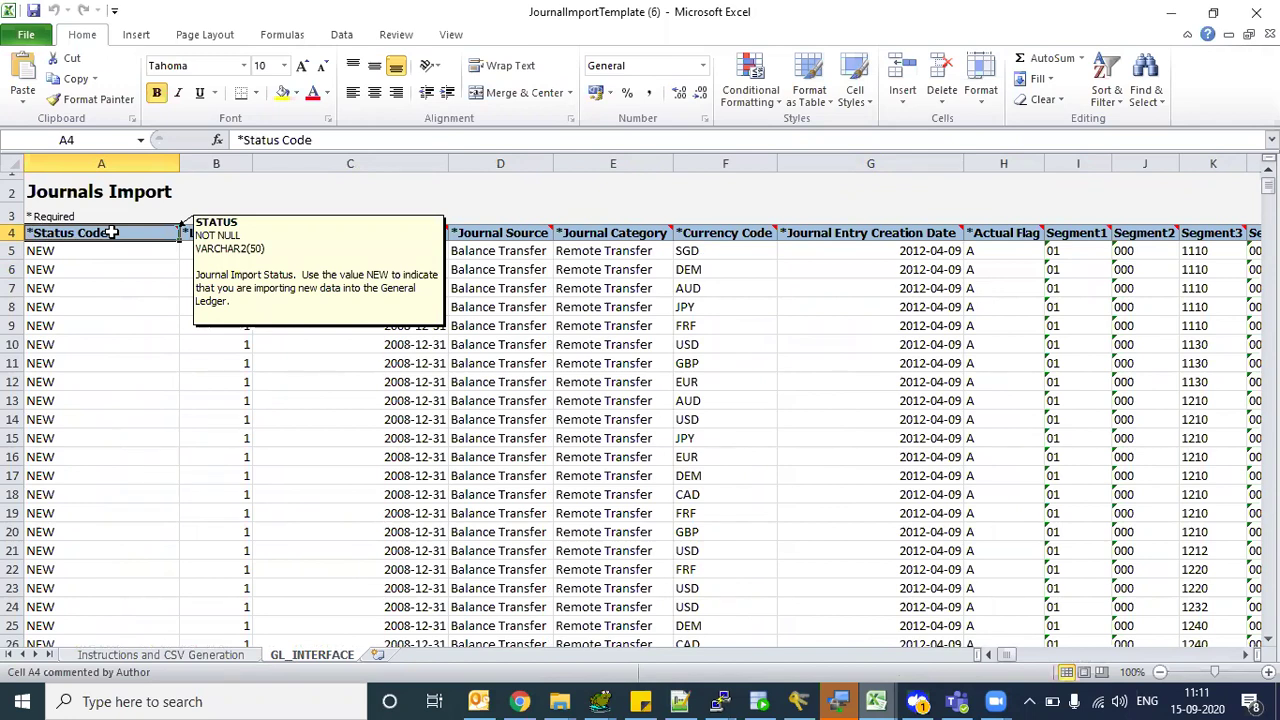
- Check the Status Code dropdown offers only NEW, then display the Ledger ID note (NUMBER(18), value 1)
click(92, 260)
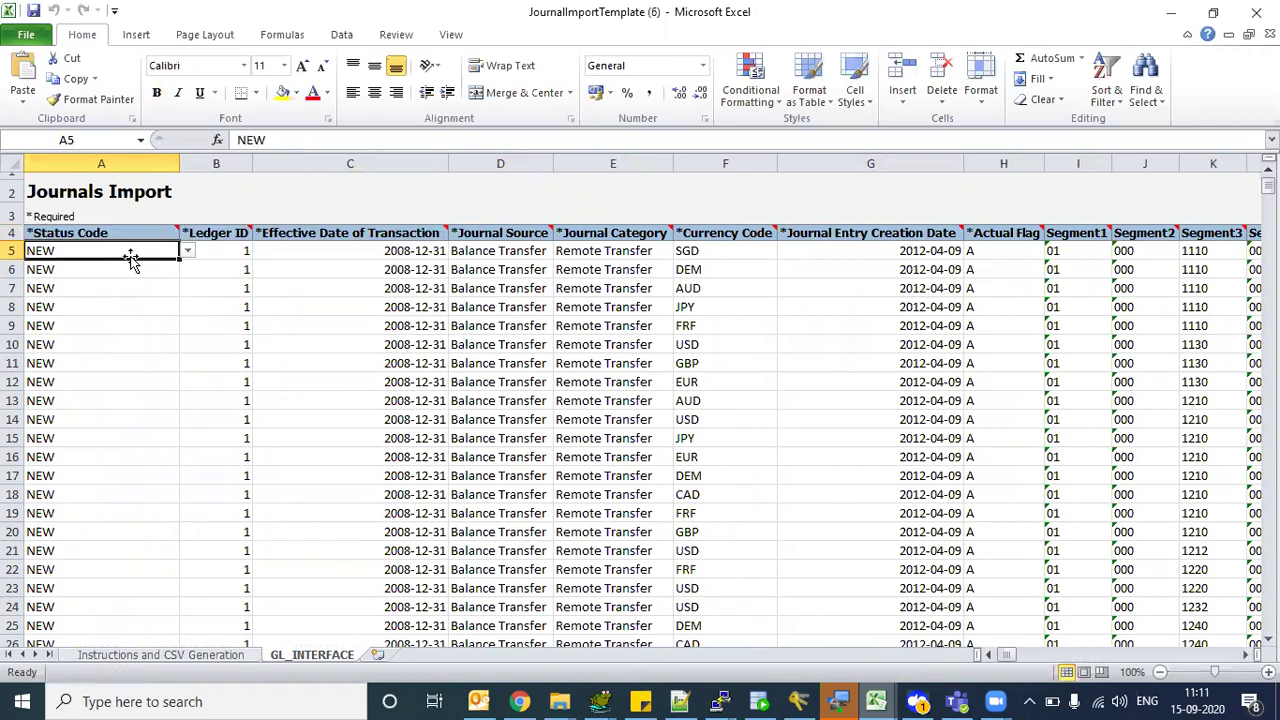
click(187, 251)
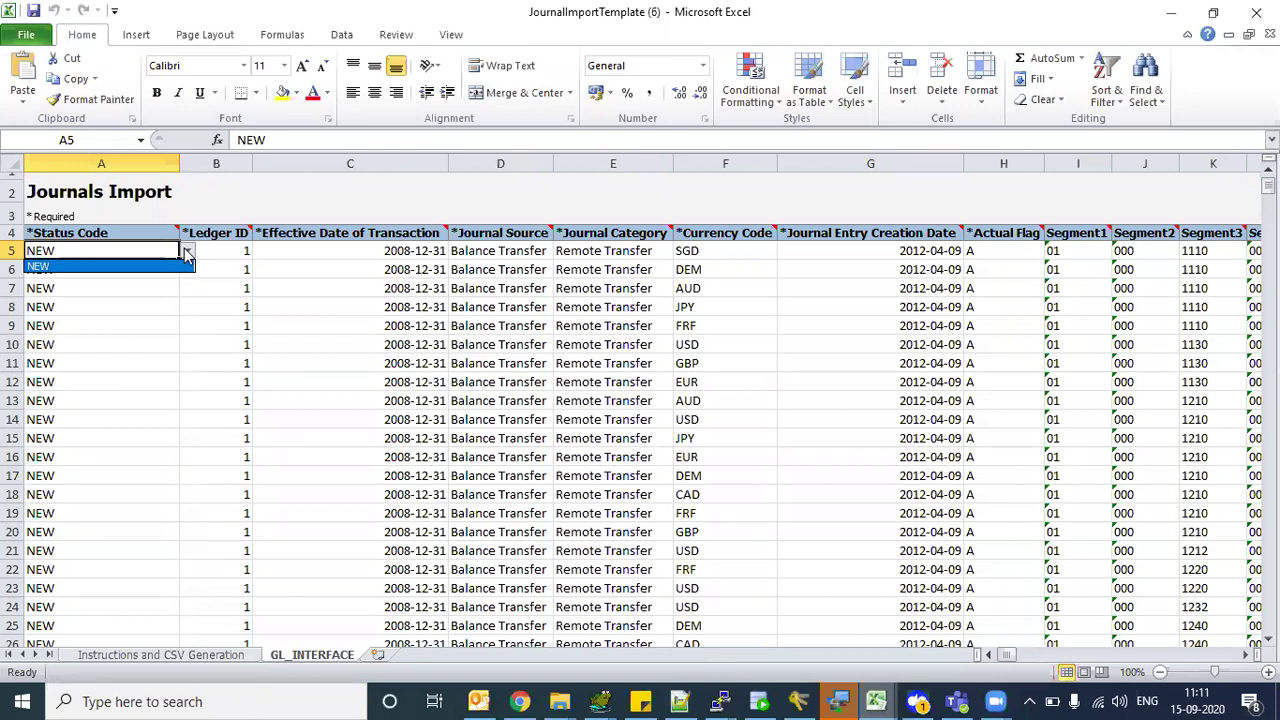
click(107, 371)
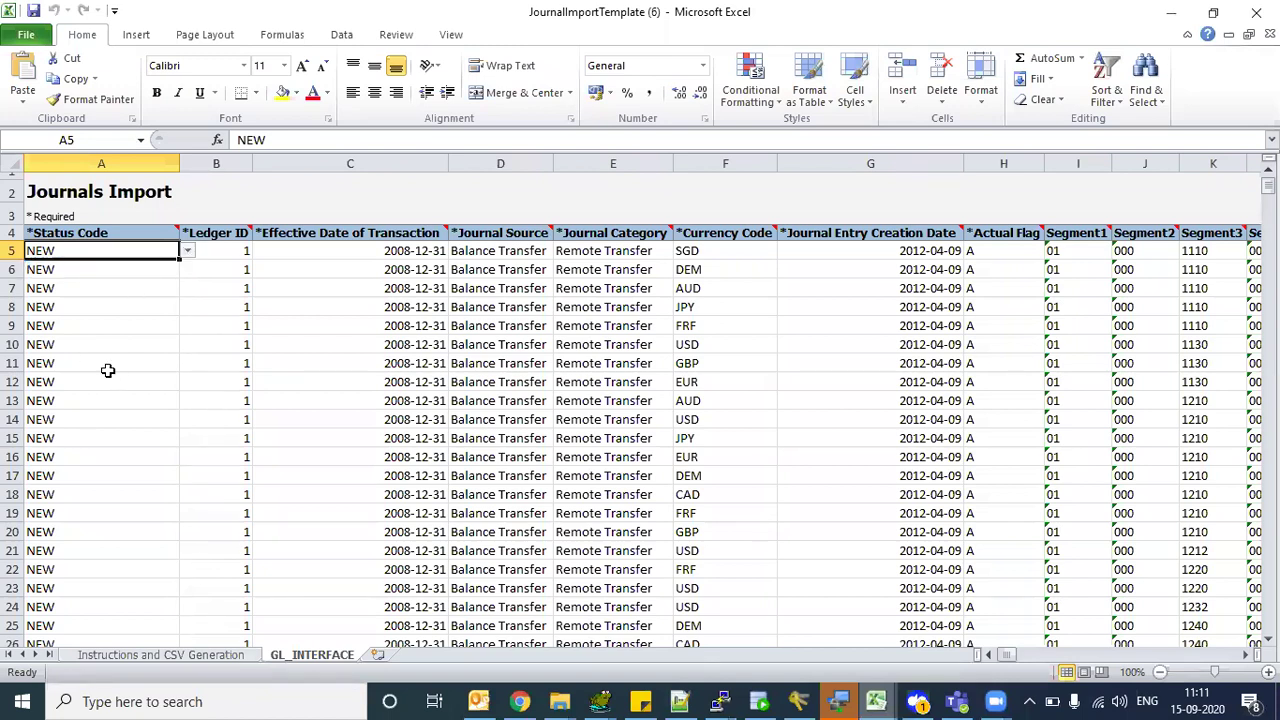
click(100, 305)
click(217, 233)
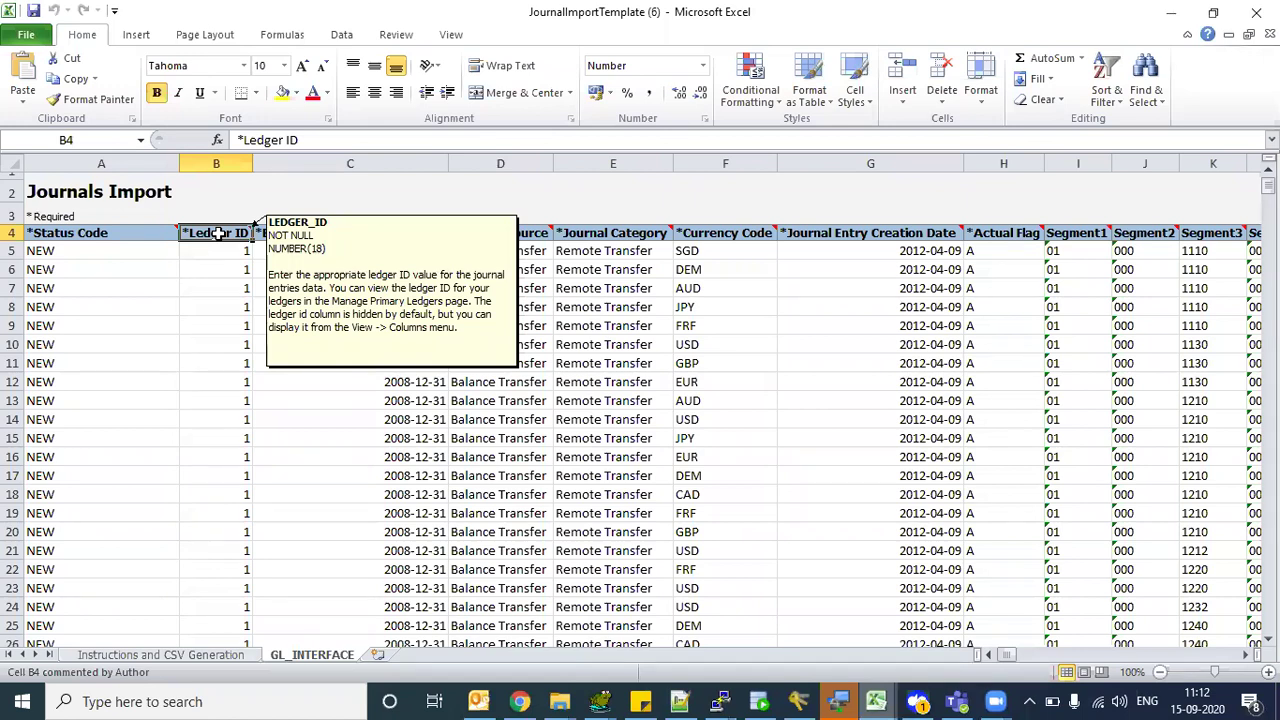
mouse_move(505, 232)
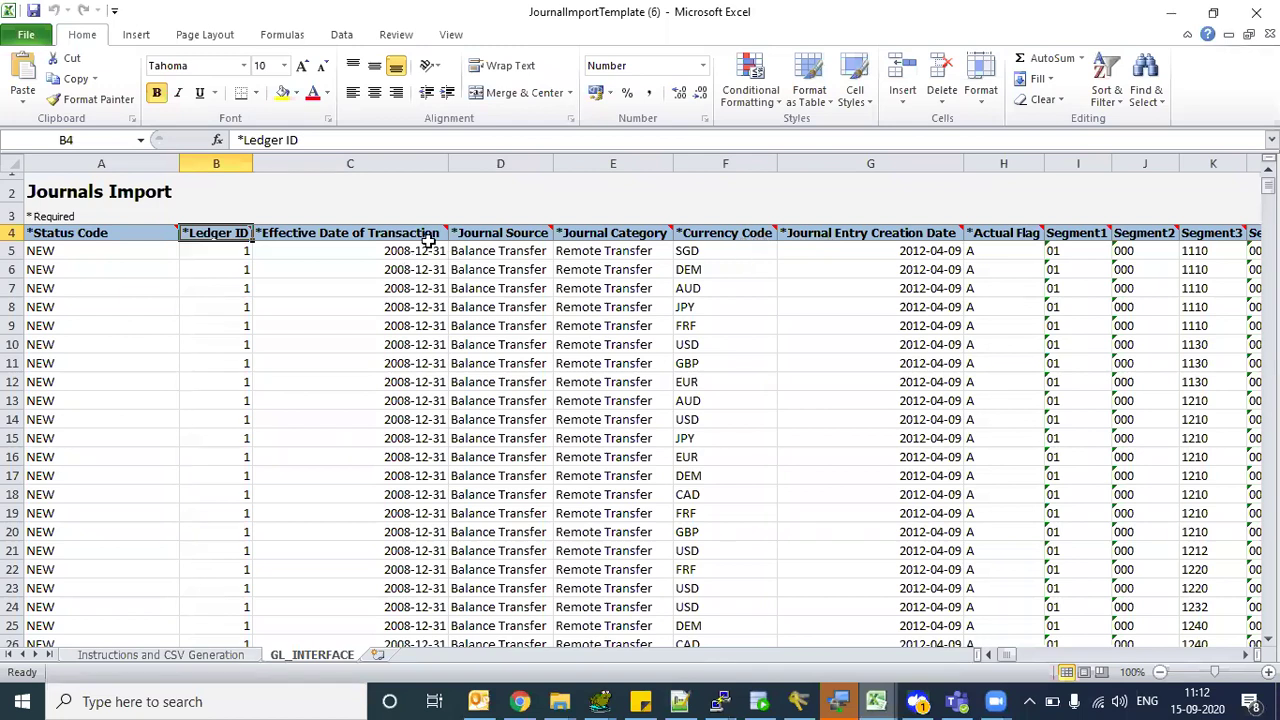
click(337, 249)
key(Up)
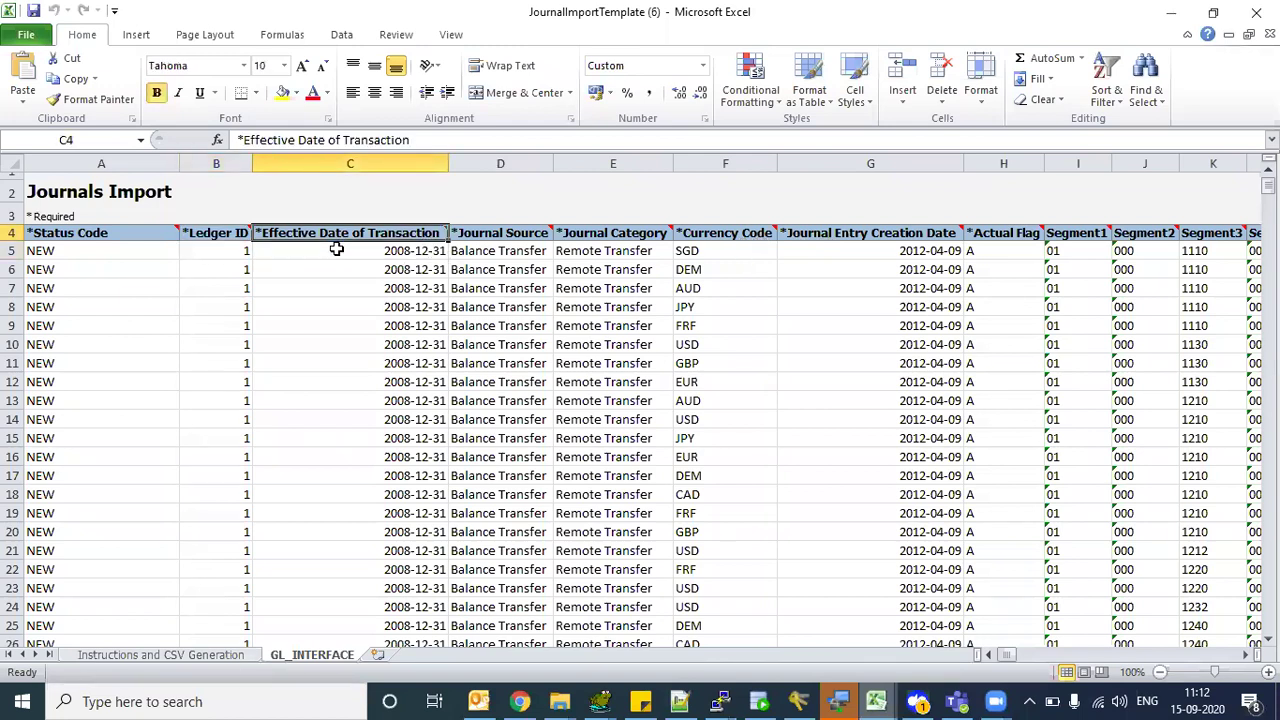
key(shift+Right)
key(shift+Right)
key(shift+Right)
key(shift+Right)
key(shift+Right)
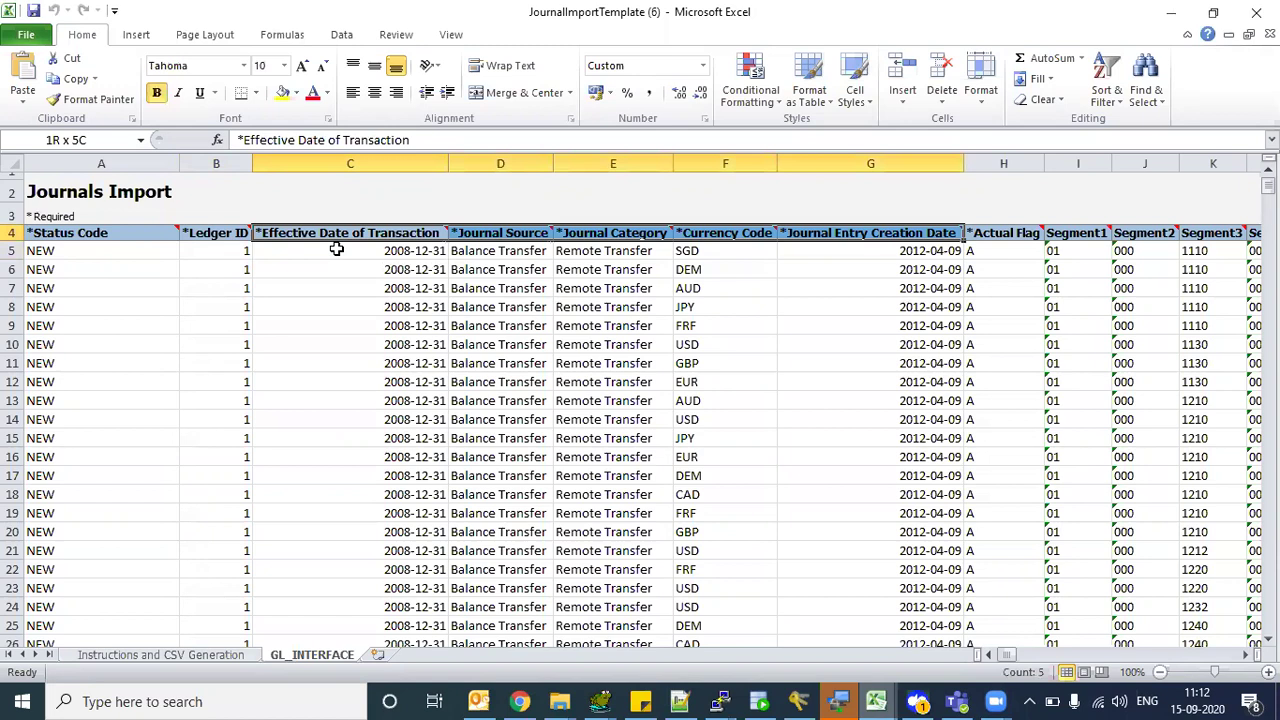
key(Right)
key(Right)
key(Right)
key(Right)
key(Right)
key(Right)
key(Right)
key(Right)
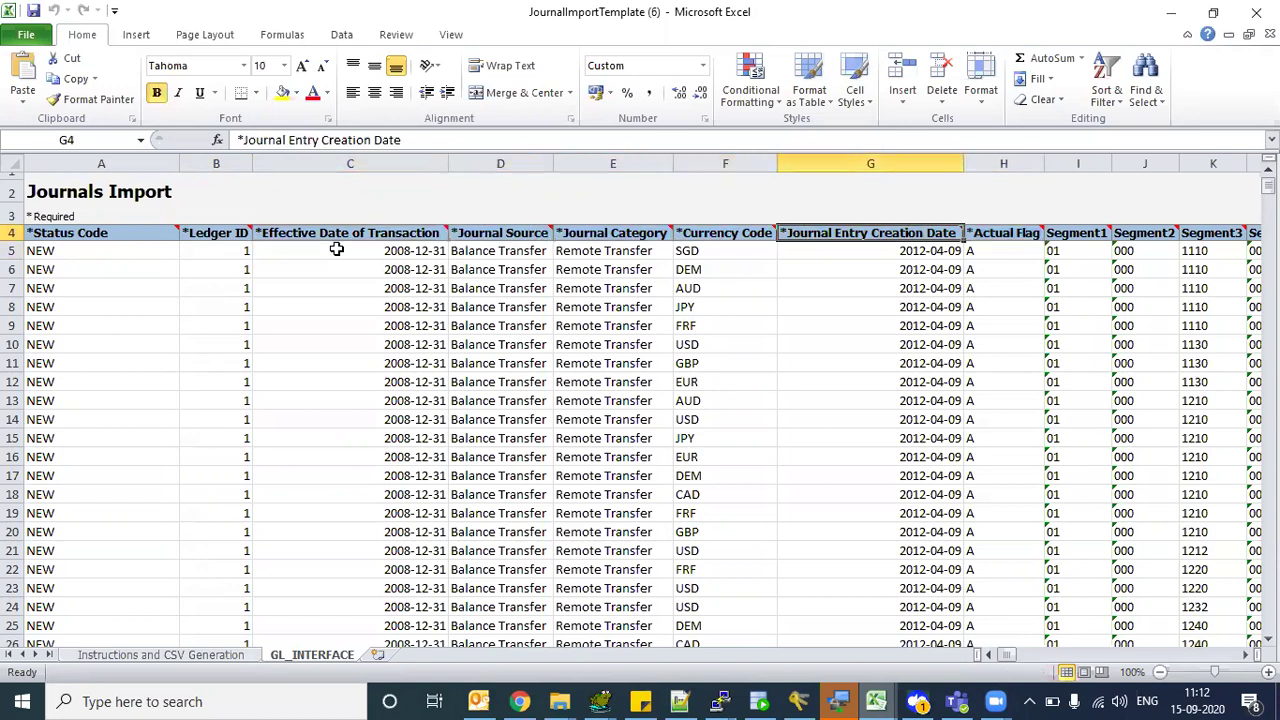
key(Right)
key(Left)
key(Left)
key(Left)
key(shift+Right)
key(shift+Right)
key(shift+Right)
key(shift+Right)
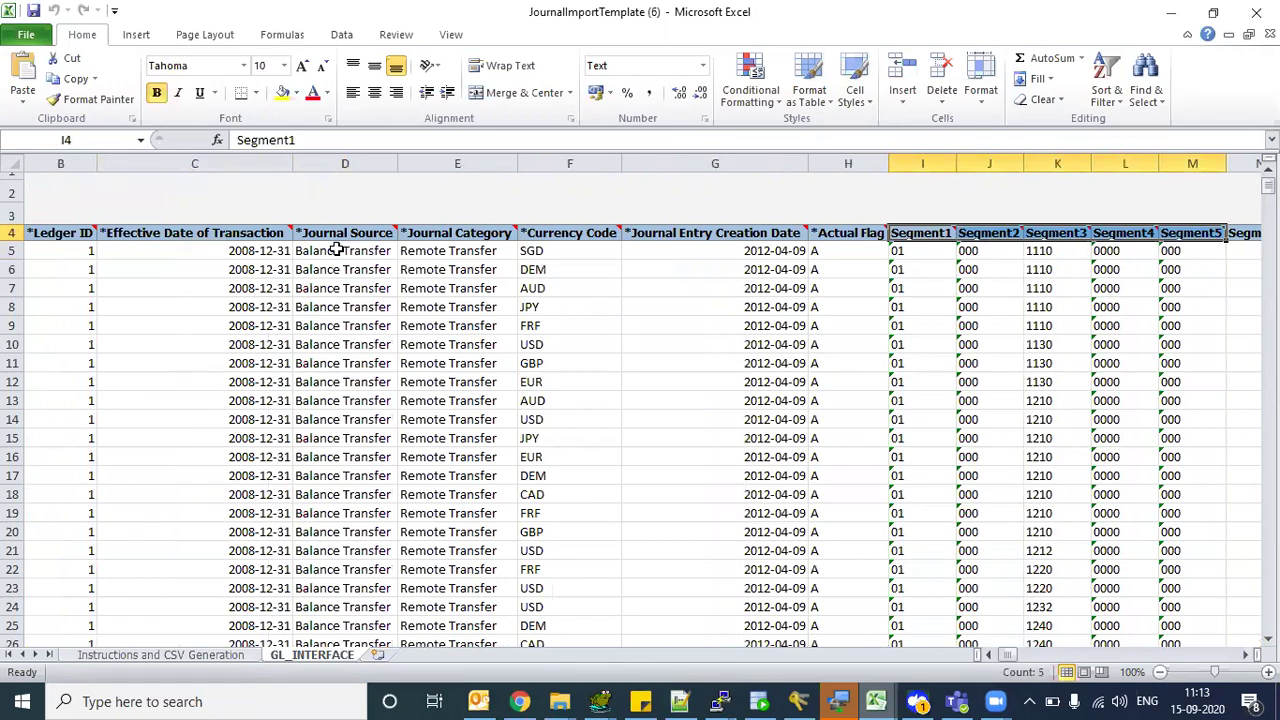
key(Down)
key(Up)
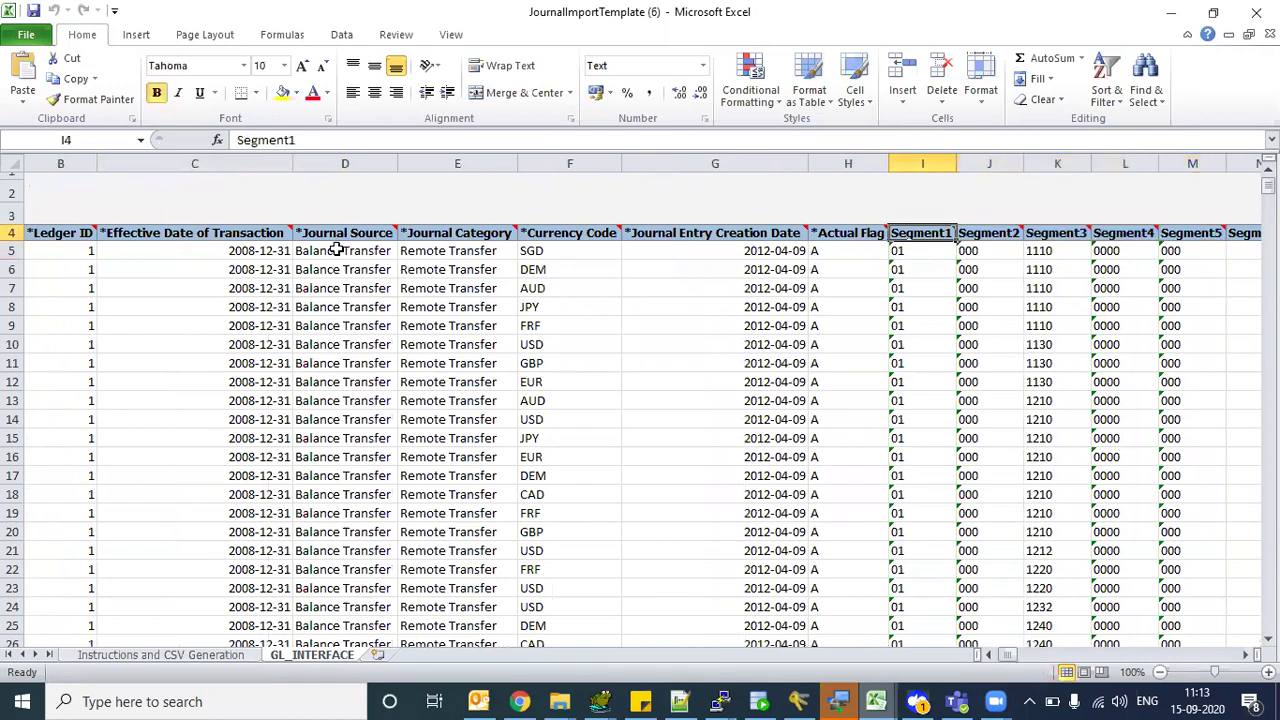
key(shift+Right)
key(shift+Right)
key(shift+Right)
key(shift+Right)
key(shift+Right)
key(shift+Right)
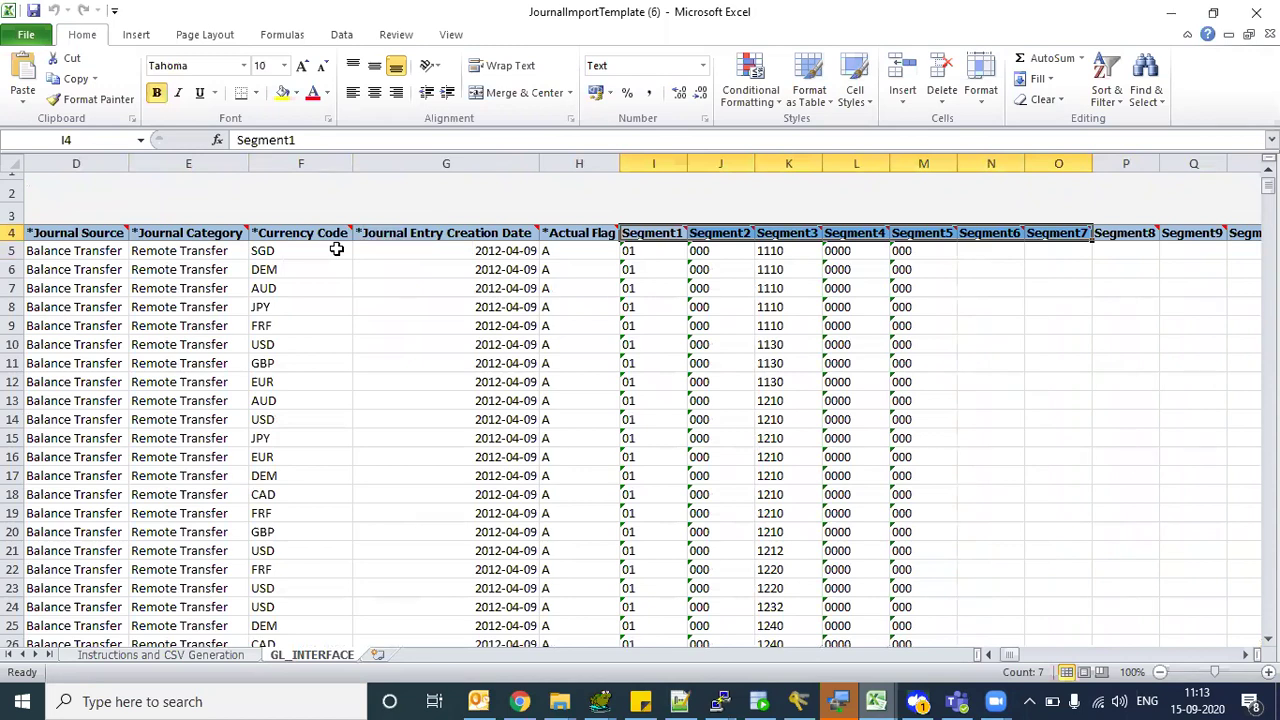
key(Up)
key(Down)
key(shift+Right)
key(shift+Right)
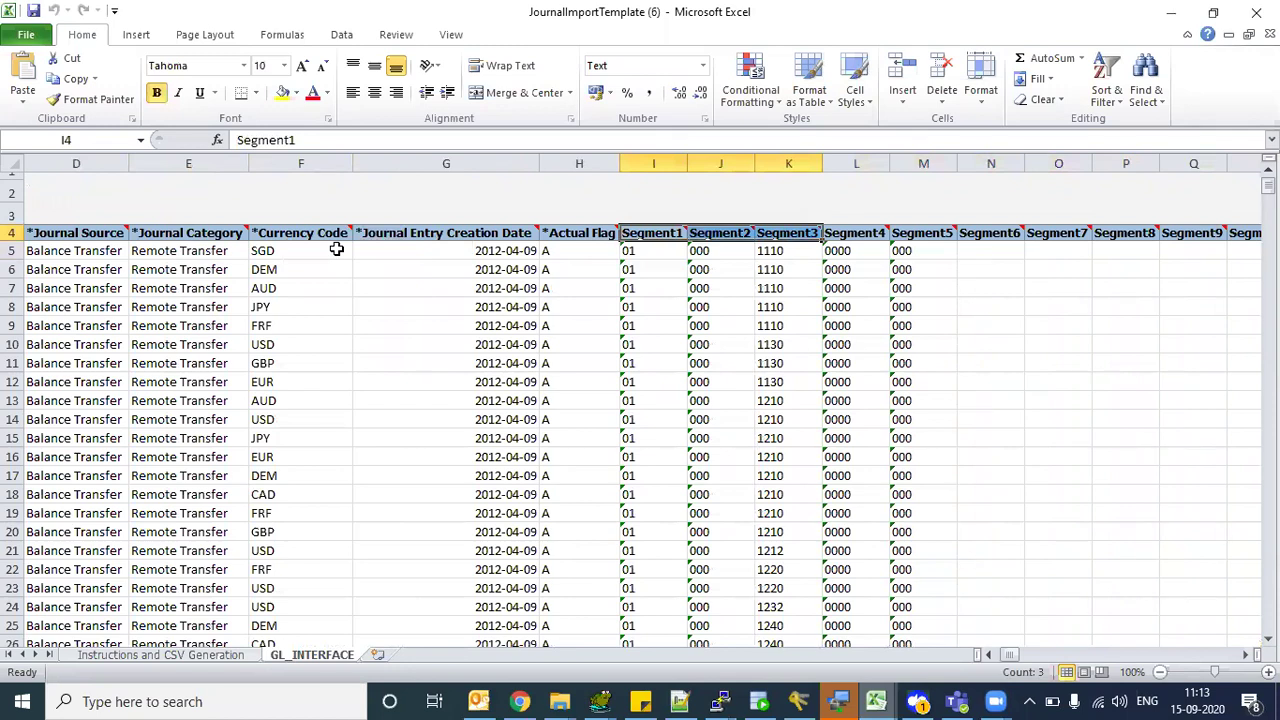
key(shift+Right)
key(shift+Right)
key(shift+Right)
key(shift+Right)
key(shift+Right)
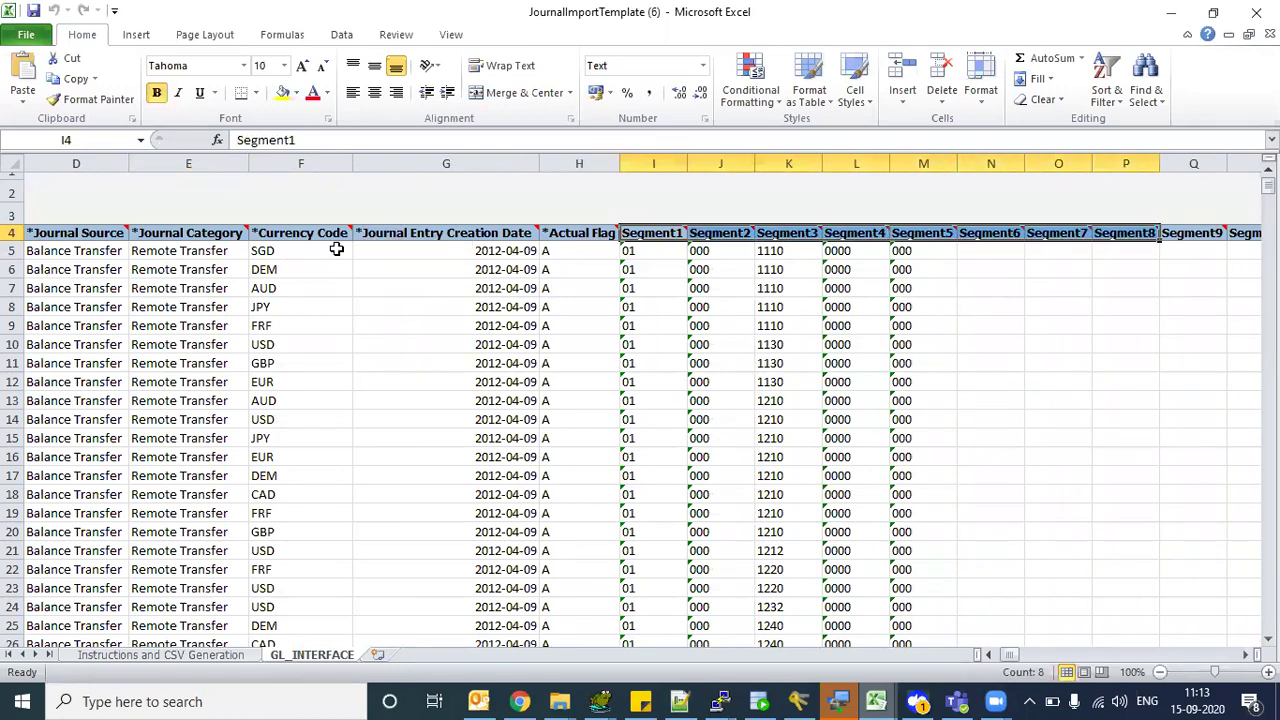
key(Down)
key(Up)
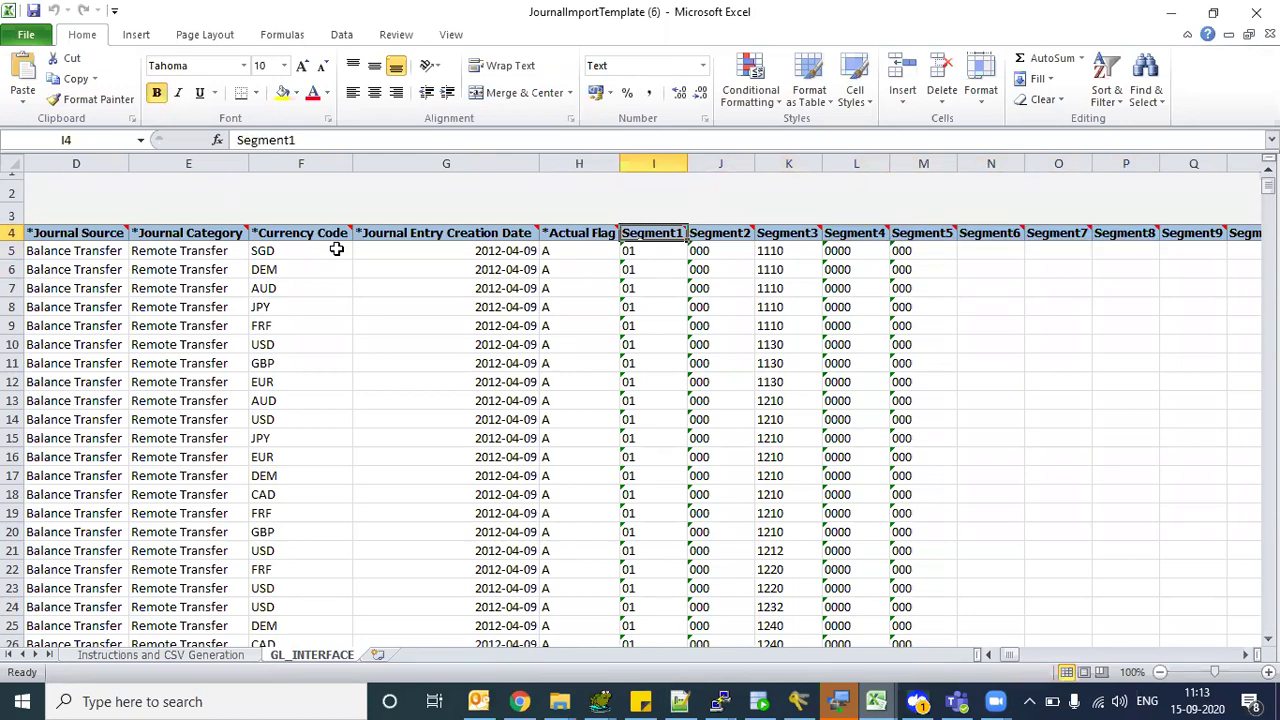
key(Down)
key(Up)
key(Down)
key(Left)
key(Left)
key(Left)
key(Left)
key(Left)
key(Left)
key(Left)
key(Left)
key(Right)
key(Right)
key(Right)
key(Right)
key(Up)
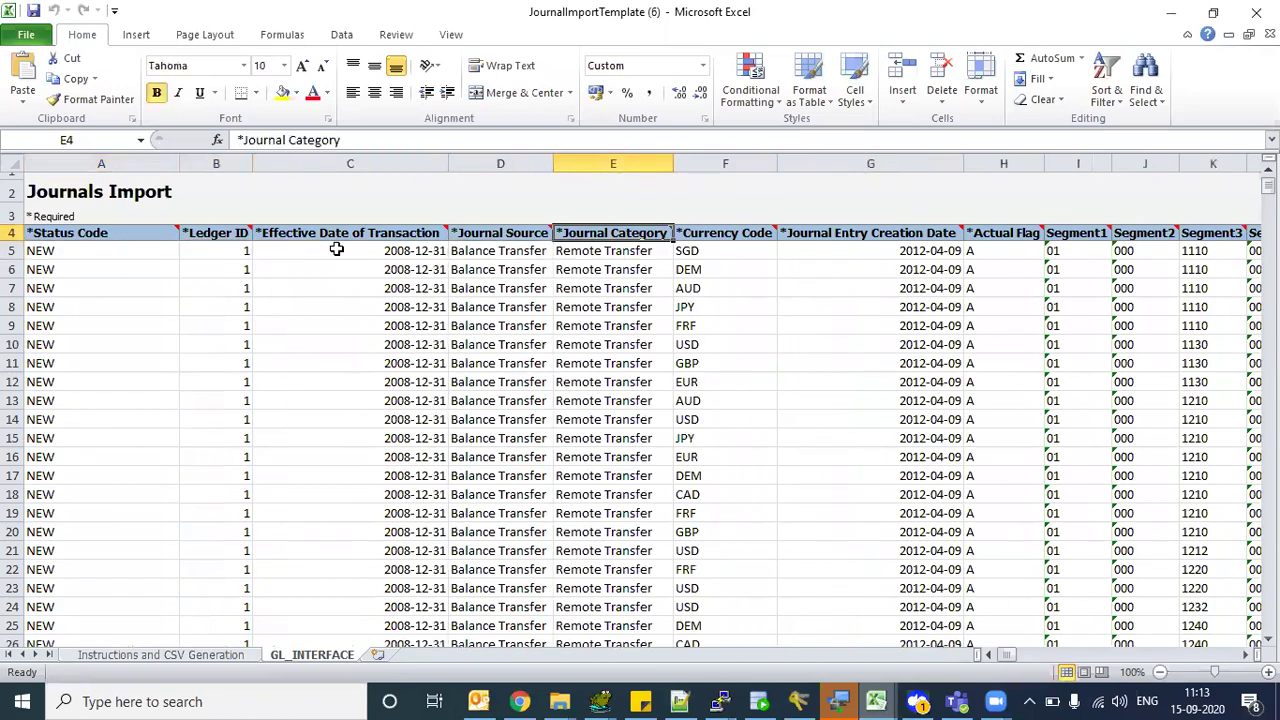
key(Down)
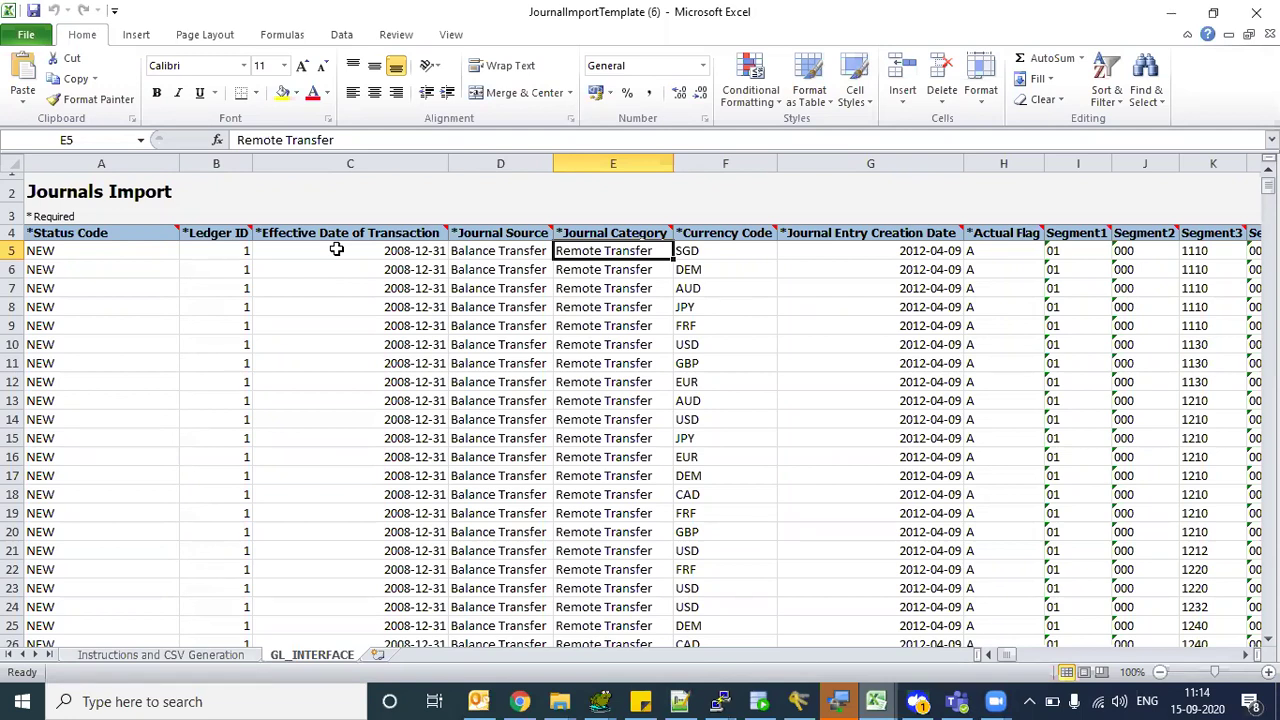
key(Left)
key(Home)
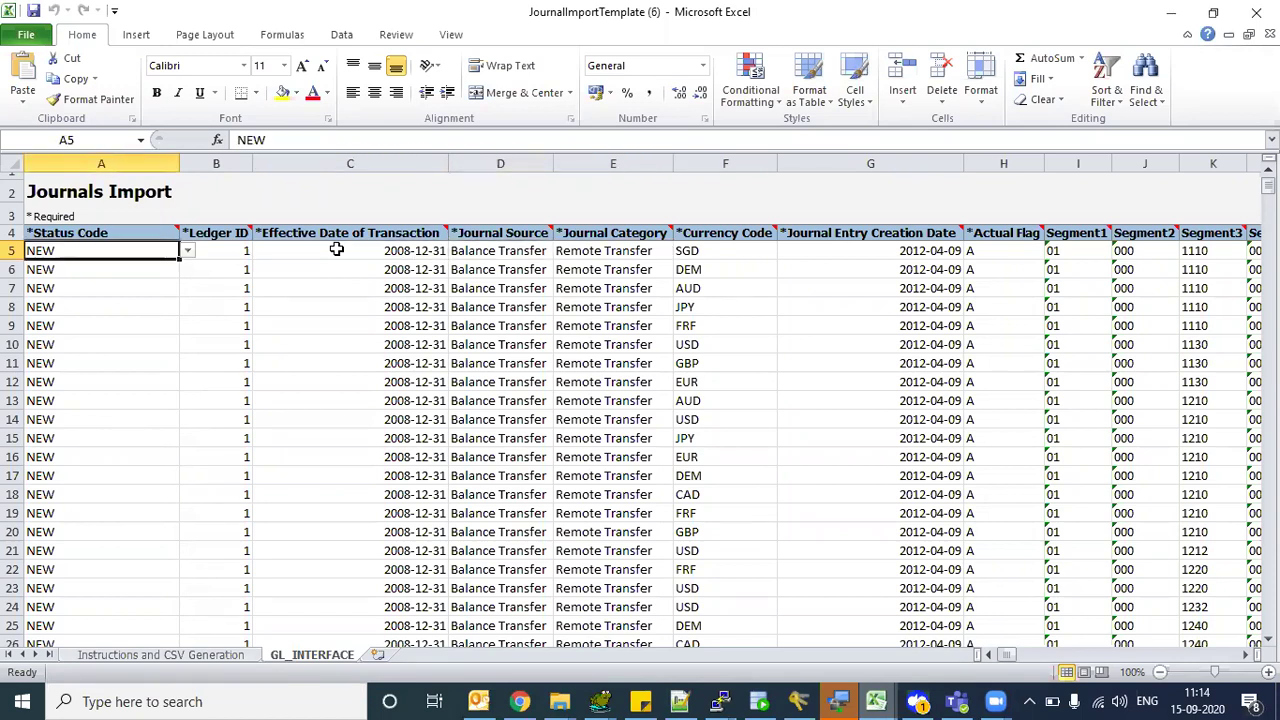
key(Right)
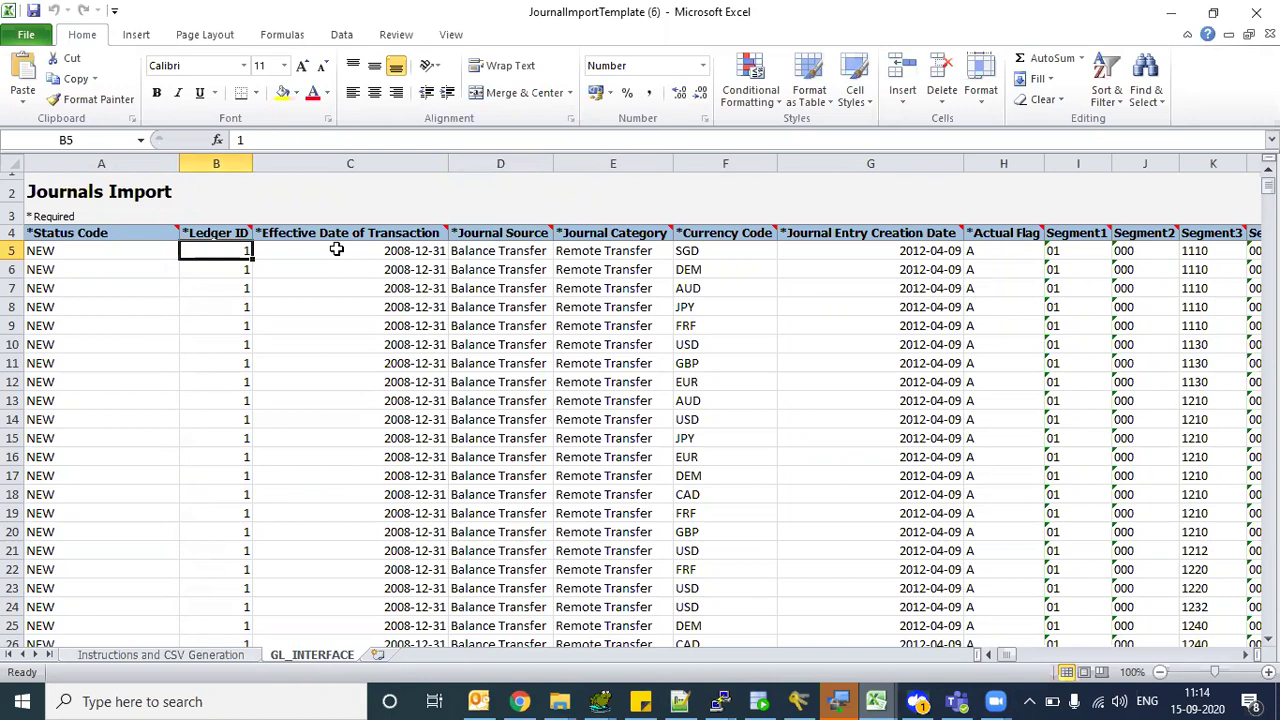
key(Up)
key(Up)
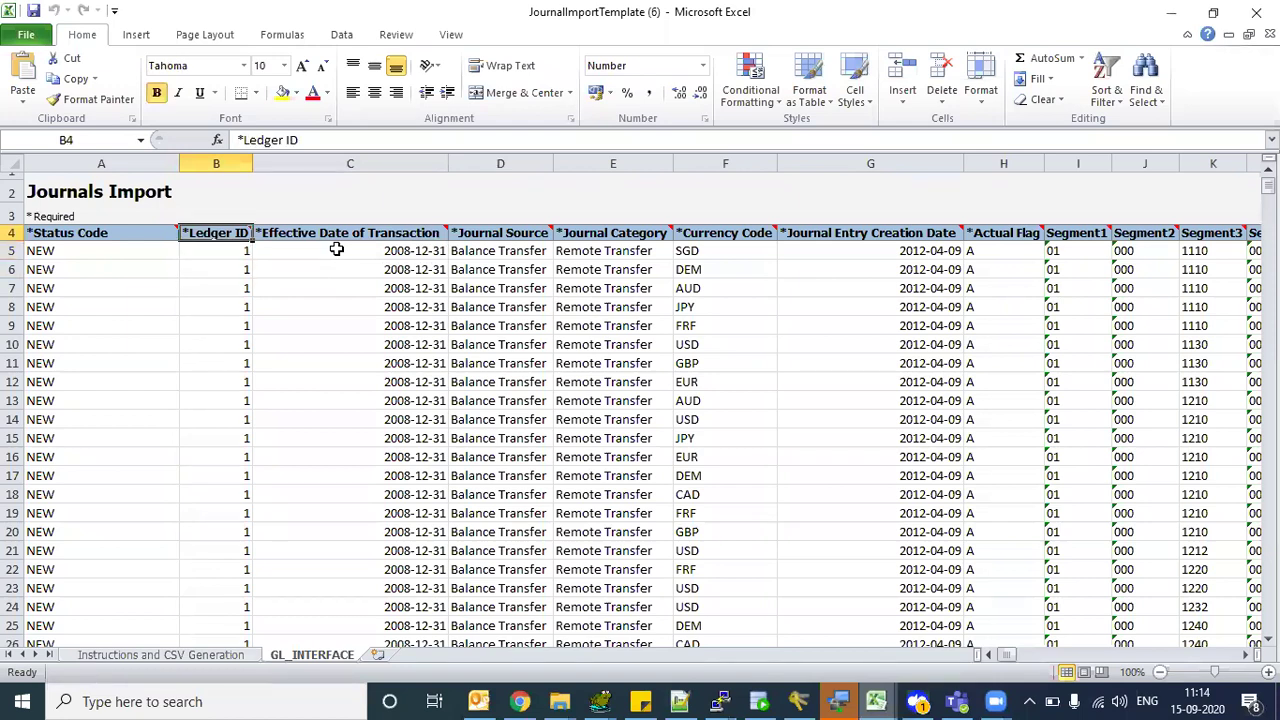
key(Down)
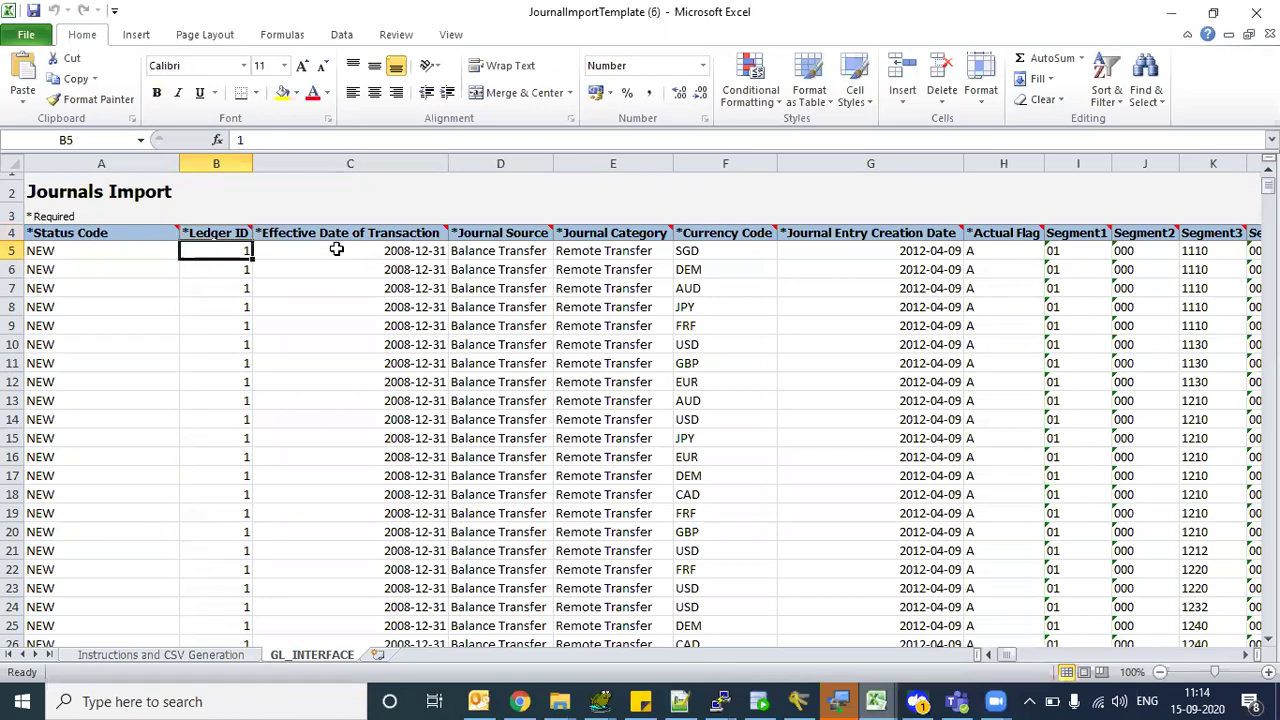
key(Up)
key(Right)
key(Right)
key(Right)
key(Right)
key(Right)
key(Right)
key(Right)
key(Right)
key(Right)
key(Right)
key(Right)
key(Right)
key(Right)
key(Right)
key(Right)
key(Right)
key(Right)
key(Right)
key(Right)
key(Right)
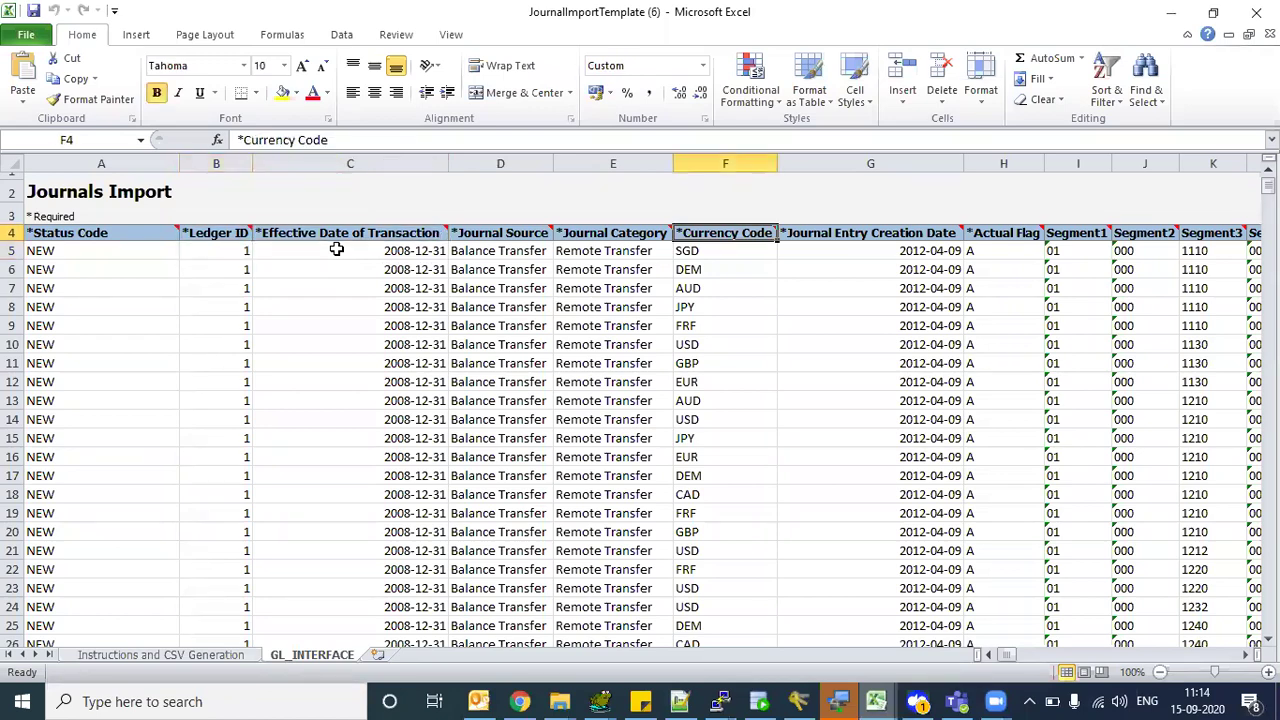
key(Right)
key(Right)
key(Right)
key(Right)
key(Right)
key(Right)
key(Right)
key(Right)
key(Right)
key(Right)
key(Right)
key(Right)
key(Right)
key(Right)
key(Right)
key(Right)
key(Right)
key(Right)
key(Right)
key(Right)
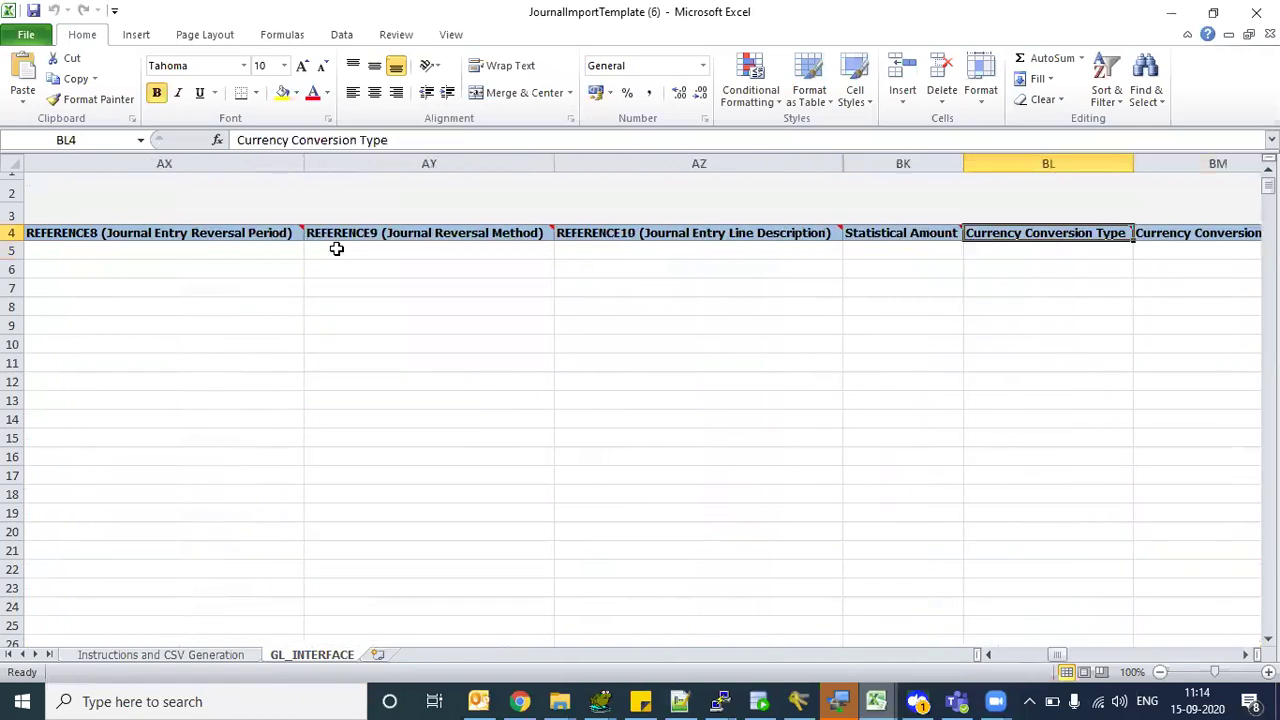
key(Right)
key(Right)
key(Right)
key(Right)
key(Right)
key(Left)
key(Left)
key(Left)
key(Left)
key(Left)
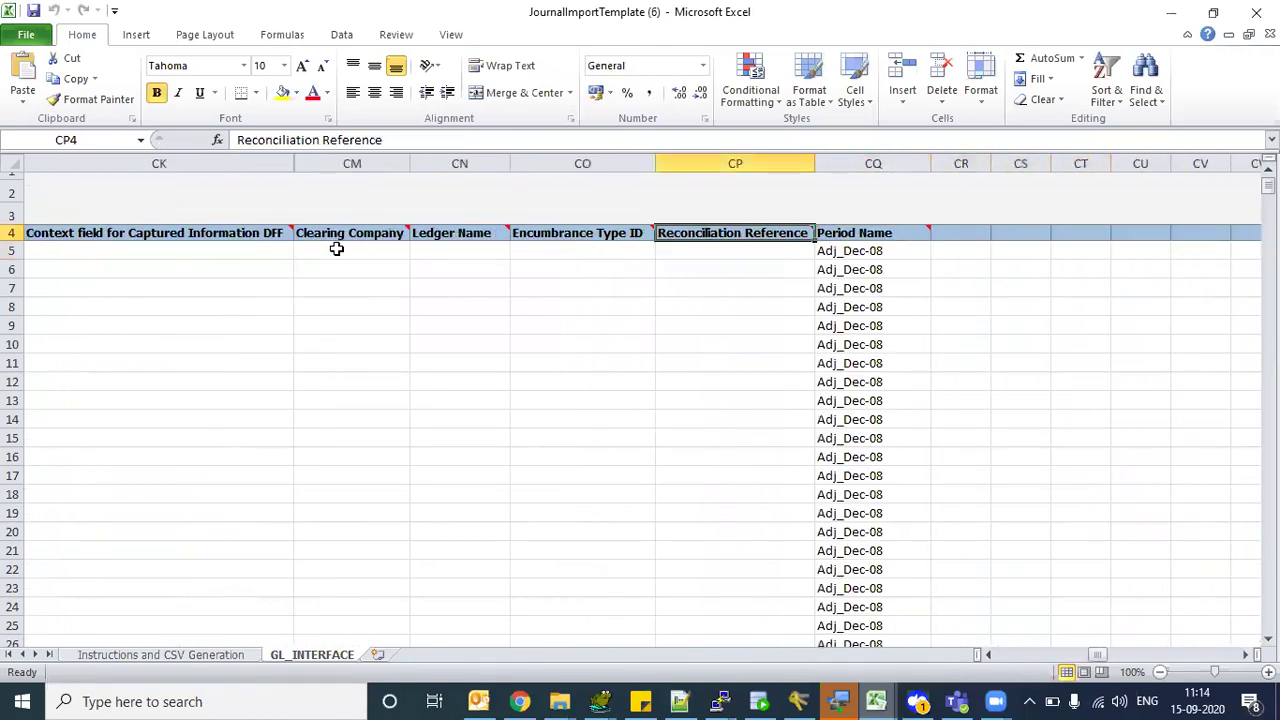
key(Down)
key(Up)
key(Down)
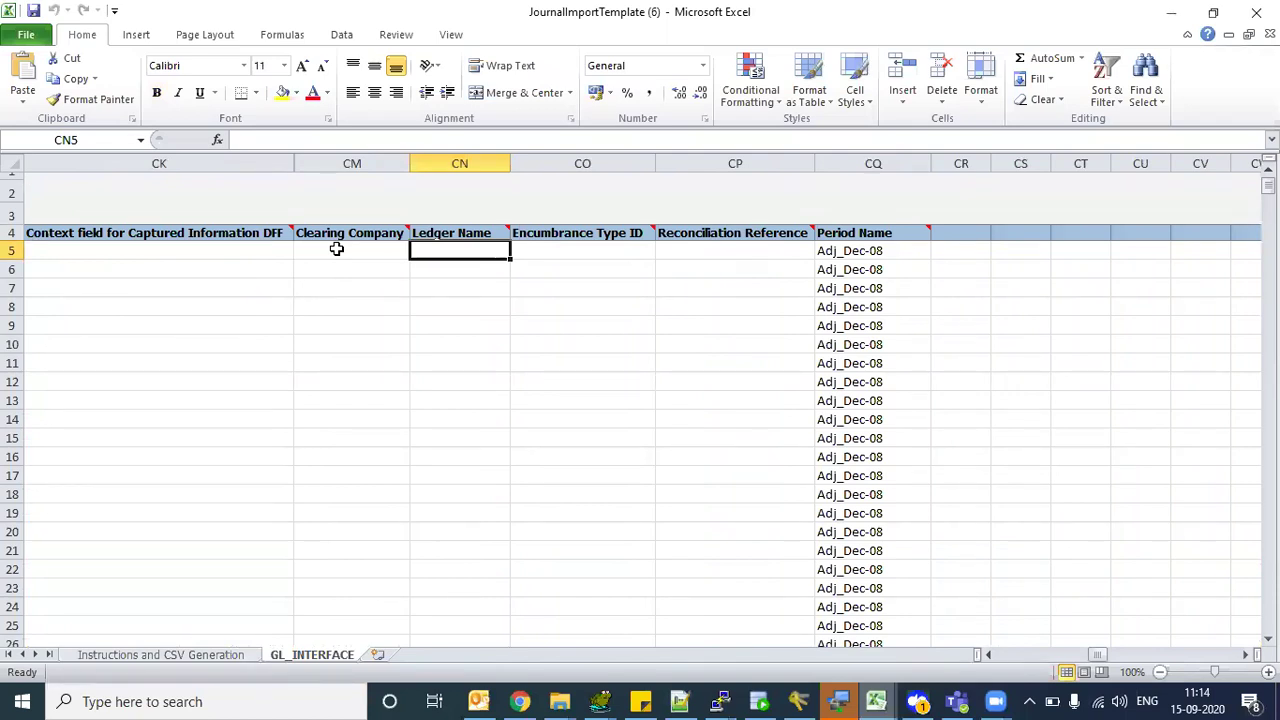
key(Down)
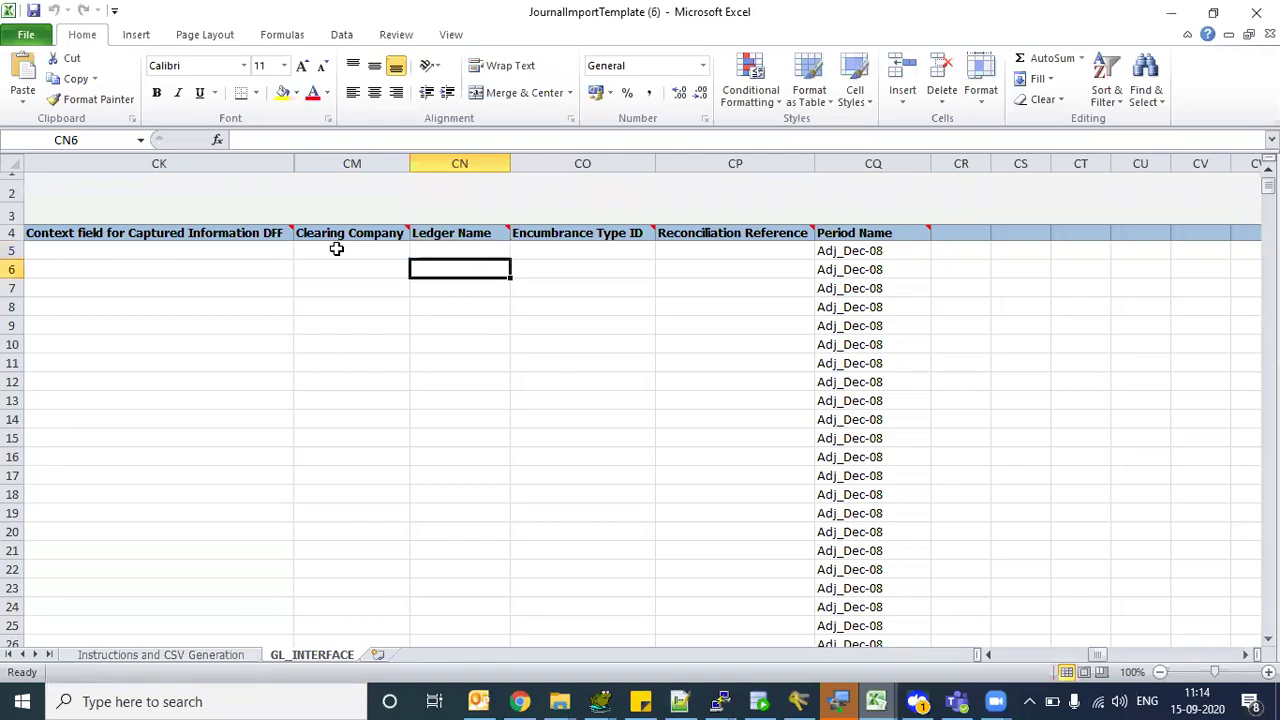
key(Up)
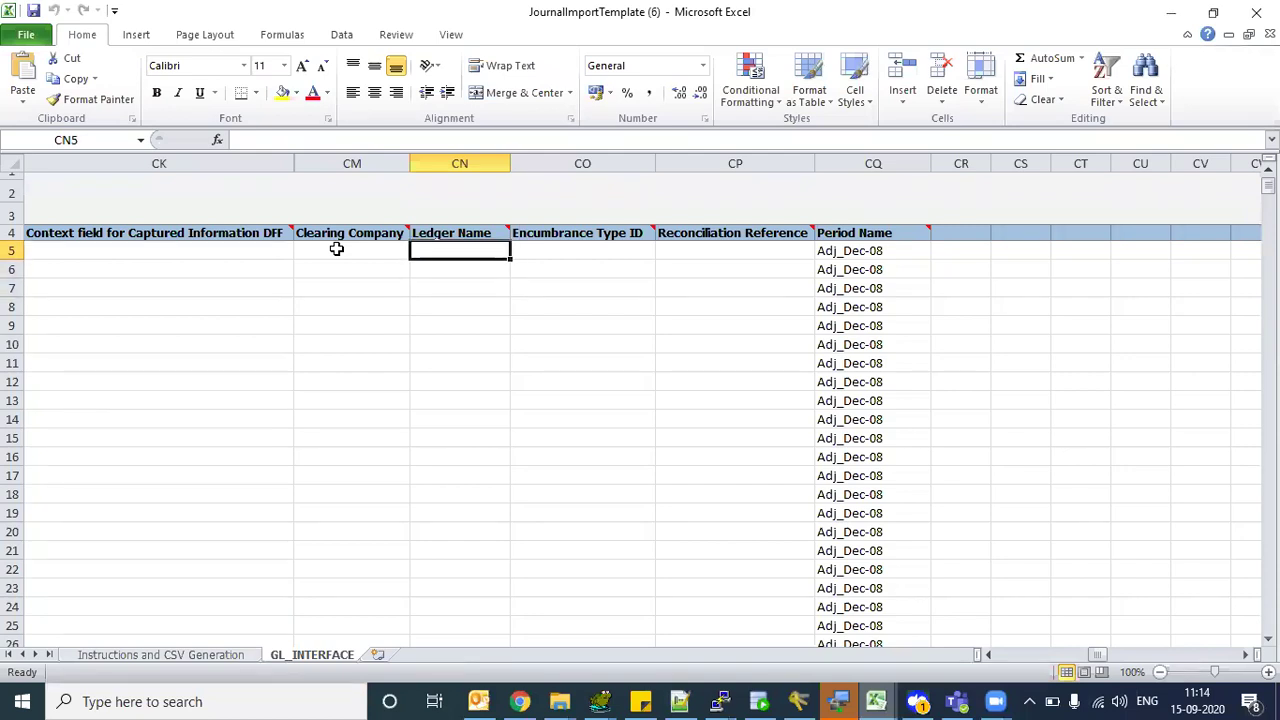
key(Down)
key(Up)
key(Left)
key(Left)
key(Left)
key(Left)
key(Left)
key(Left)
key(Left)
key(Left)
key(Left)
key(Left)
key(Left)
key(Left)
key(Left)
key(Left)
key(Left)
key(Left)
key(Left)
key(Left)
key(Left)
key(Left)
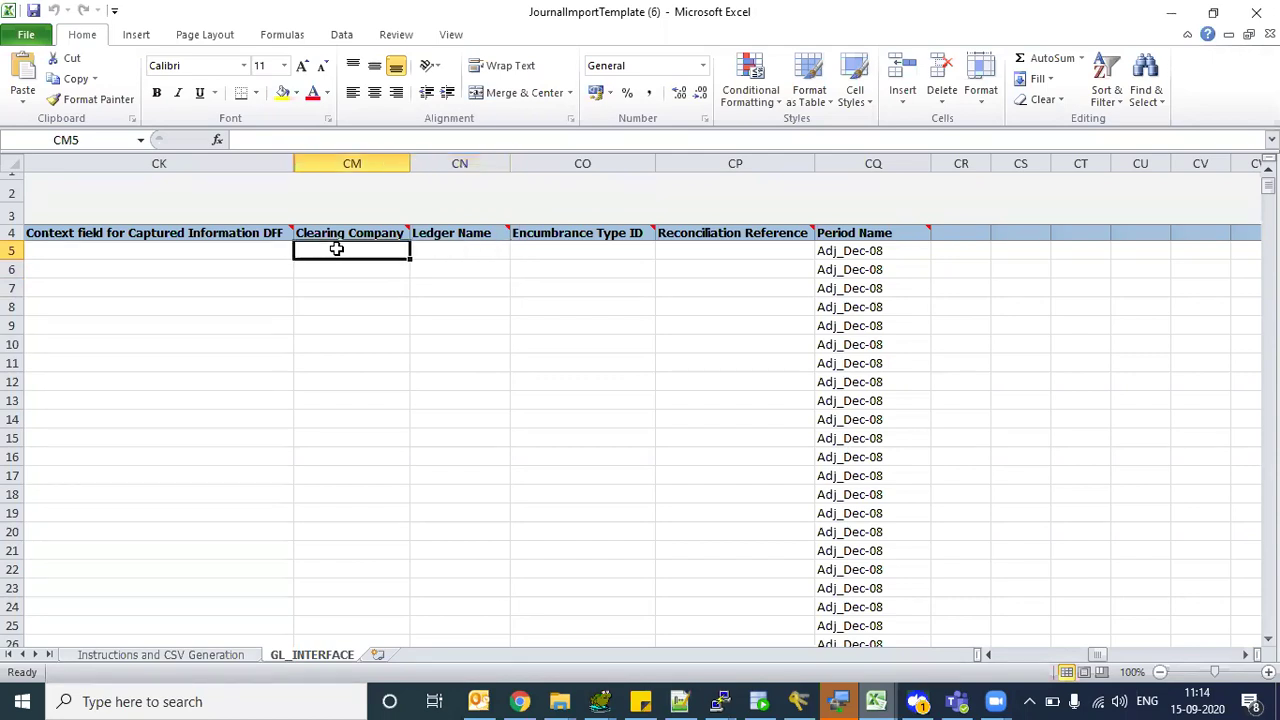
key(Left)
key(Left)
key(Left)
key(Left)
key(Left)
key(Left)
key(Left)
key(Left)
key(Left)
key(Left)
key(Left)
key(Left)
key(Left)
key(Left)
key(Left)
key(Left)
key(Left)
key(Left)
key(Left)
key(Left)
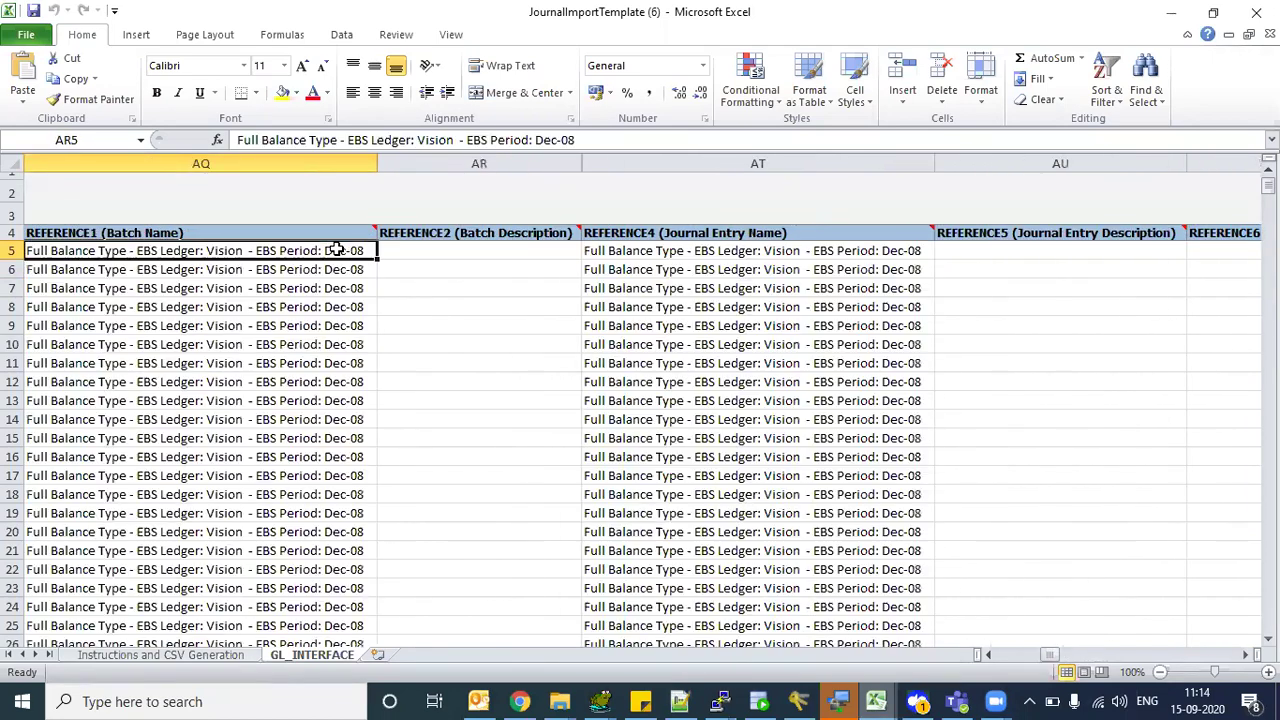
key(Left)
key(Left)
key(Left)
key(Left)
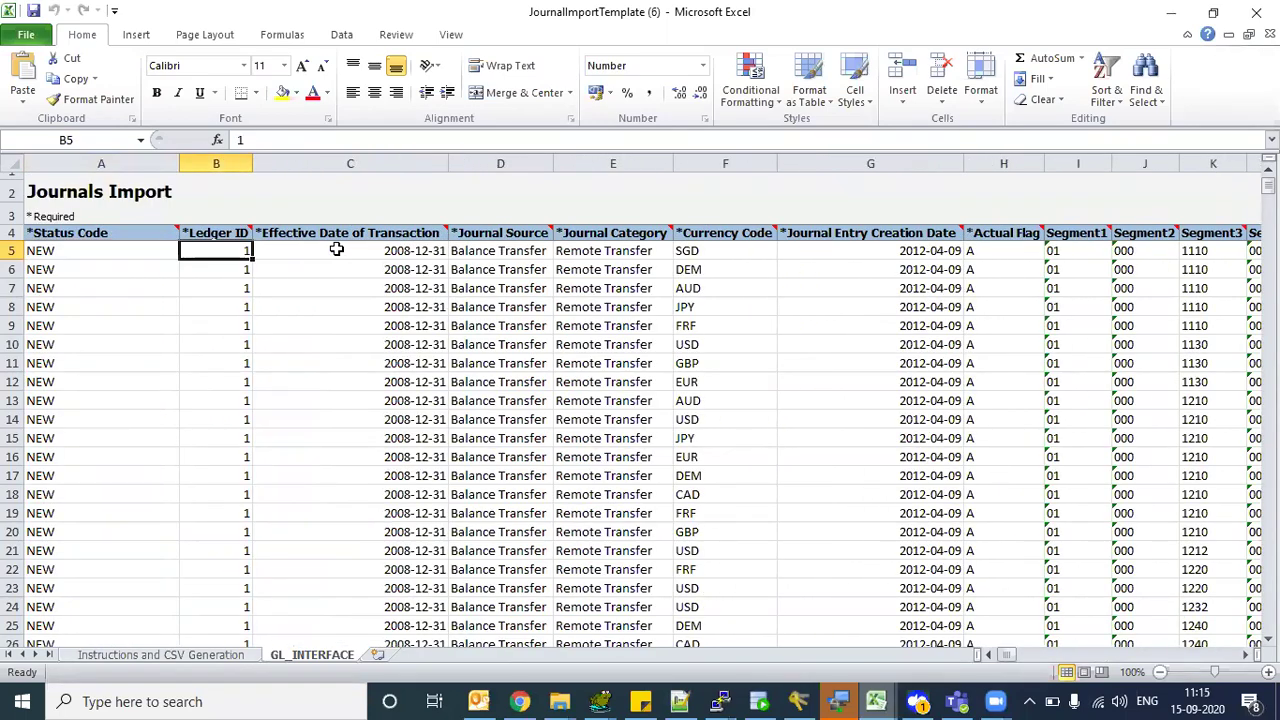
key(Right)
key(Right)
key(Right)
key(Right)
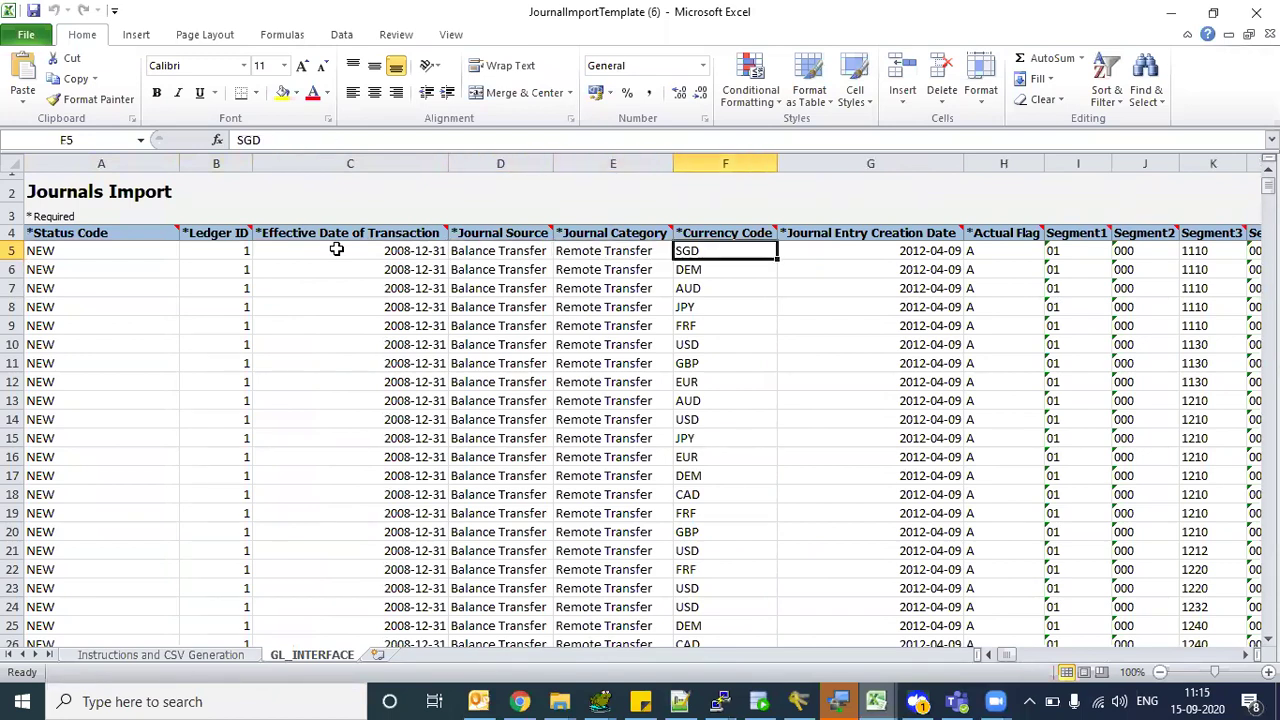
key(Right)
key(Right)
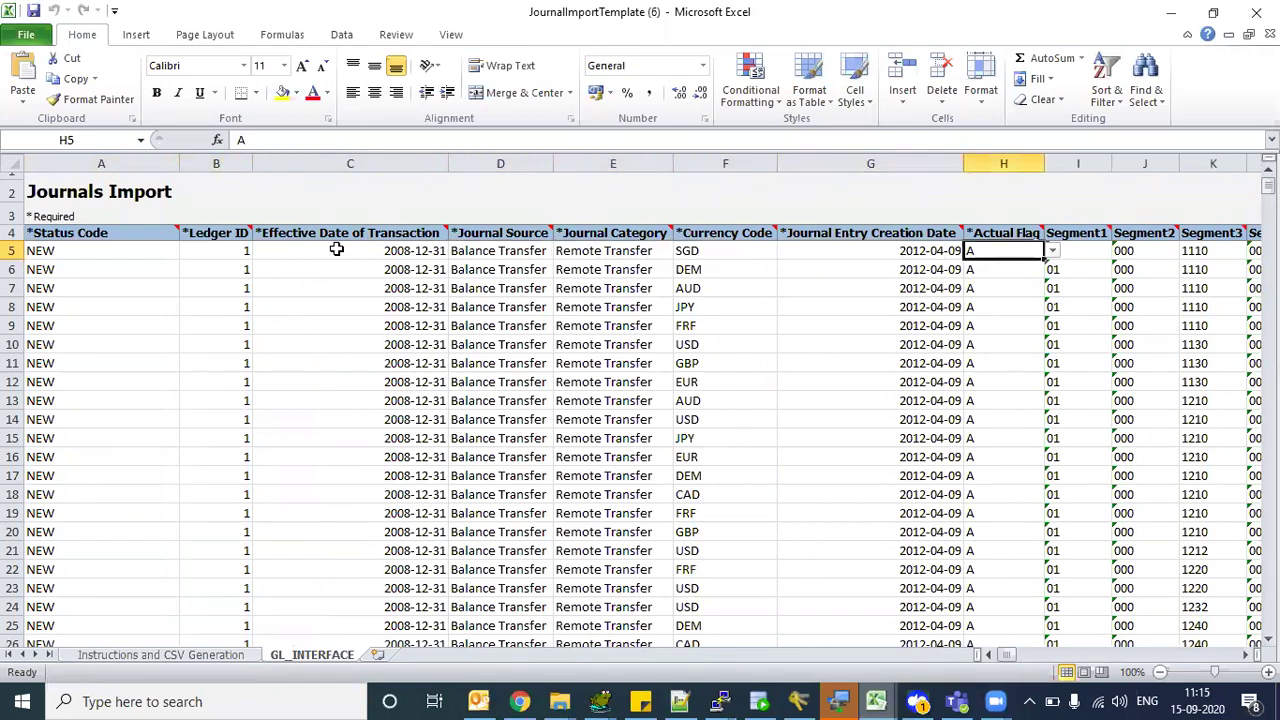
key(Right)
key(Right)
key(Right)
key(Right)
key(Right)
key(Right)
key(Right)
key(Left)
key(Left)
key(Left)
key(Right)
key(Right)
key(Right)
key(Right)
key(Right)
key(Right)
key(Right)
key(Right)
key(Right)
key(Right)
key(Right)
key(Right)
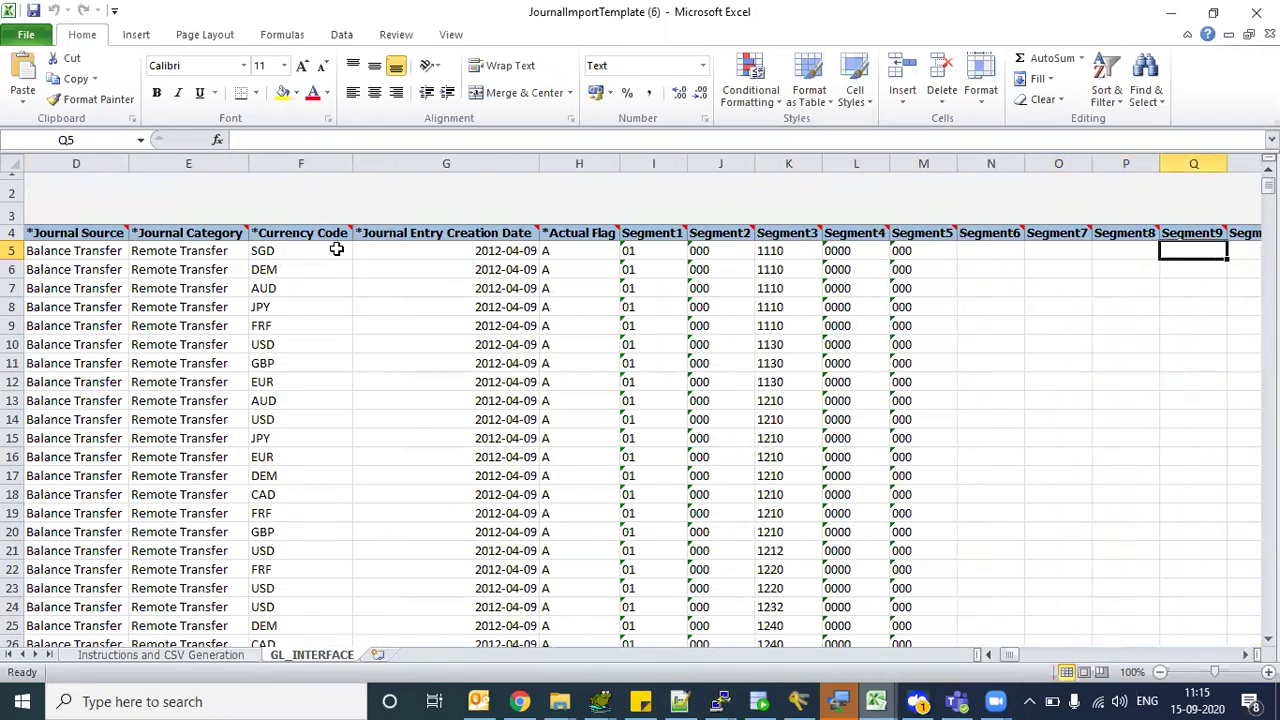
- Step from the amount columns across REFERENCE1–REFERENCE10, noting REFERENCE6–REFERENCE9 stay empty
key(Right)
key(Right)
key(Right)
key(Right)
key(Right)
key(Right)
key(Right)
key(Right)
key(Right)
key(Right)
key(Right)
key(Right)
key(Right)
key(Right)
key(Right)
key(Right)
key(Right)
key(Right)
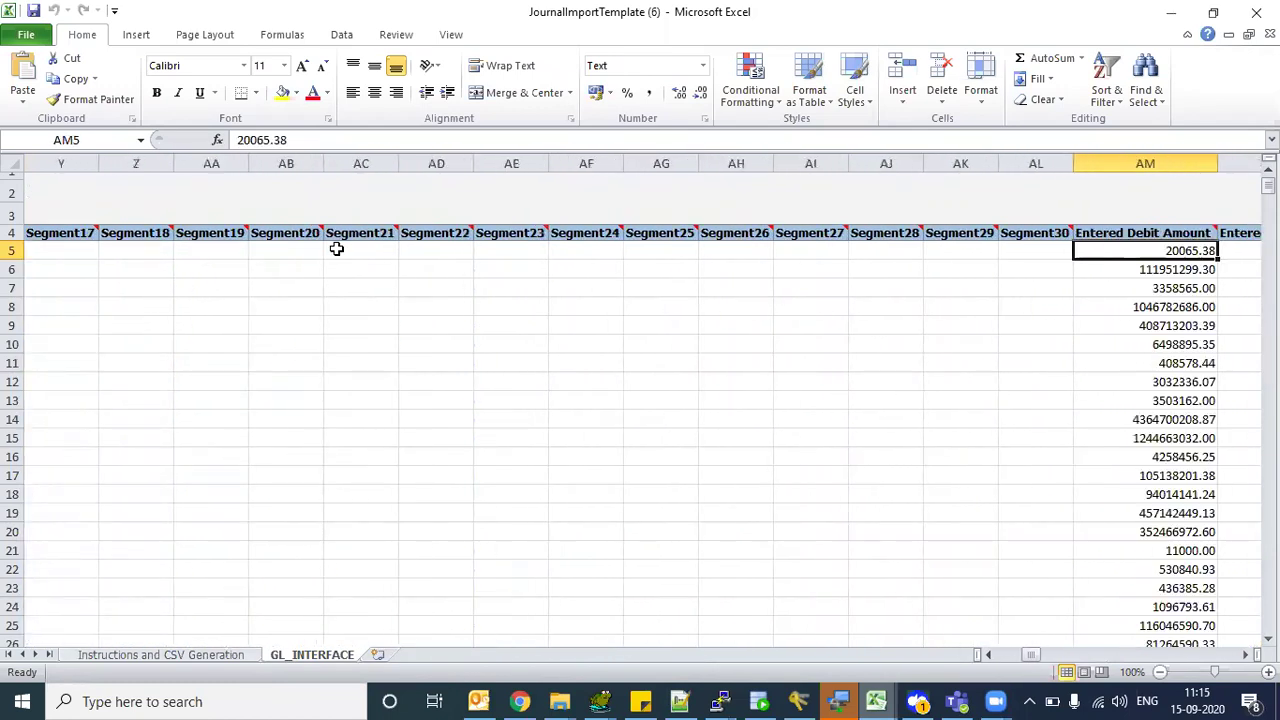
key(Right)
key(Right)
key(Right)
key(Right)
key(Left)
key(Left)
key(Left)
key(Left)
key(Left)
key(Left)
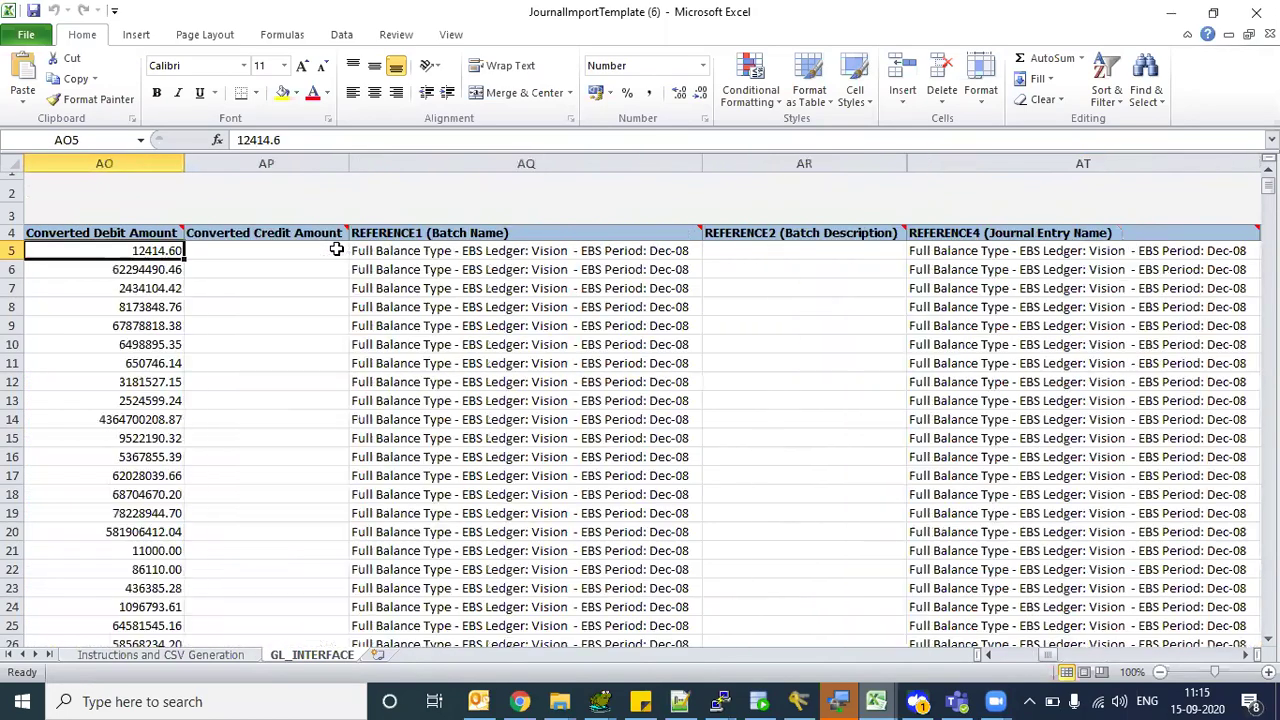
key(Left)
key(Left)
key(Left)
key(Left)
key(Left)
key(Right)
key(Right)
key(Right)
key(Right)
key(Right)
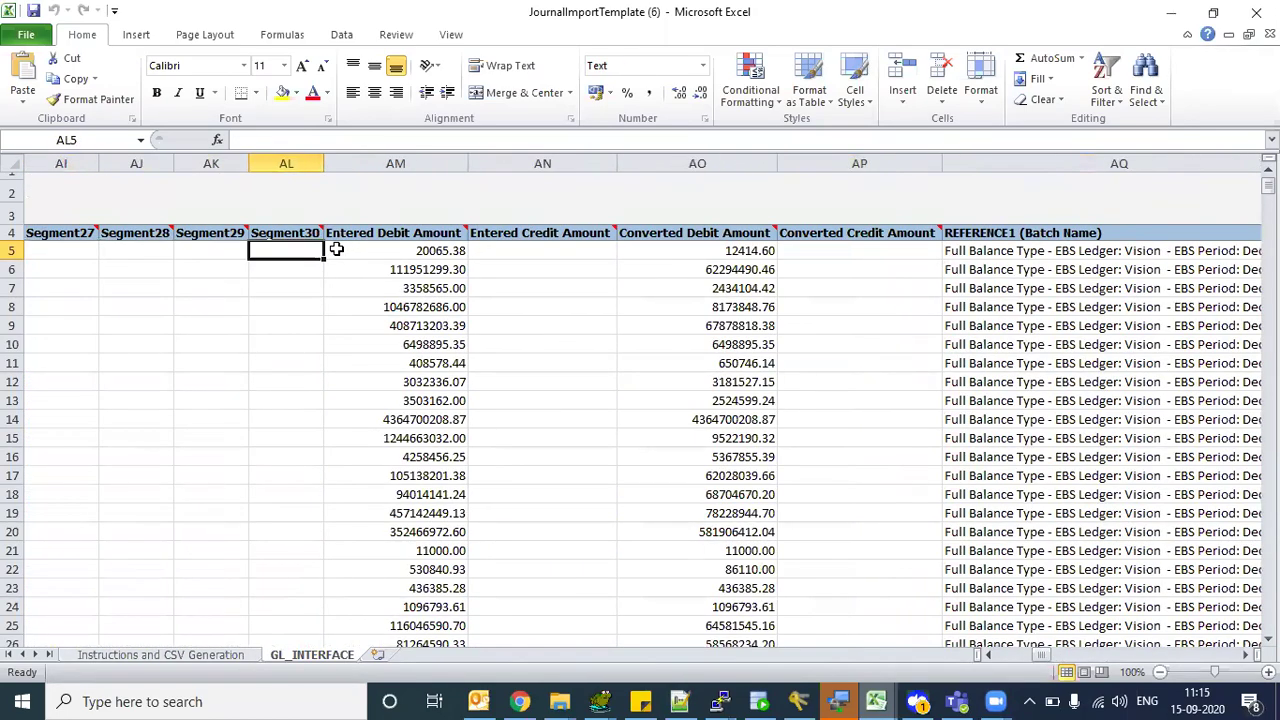
key(Right)
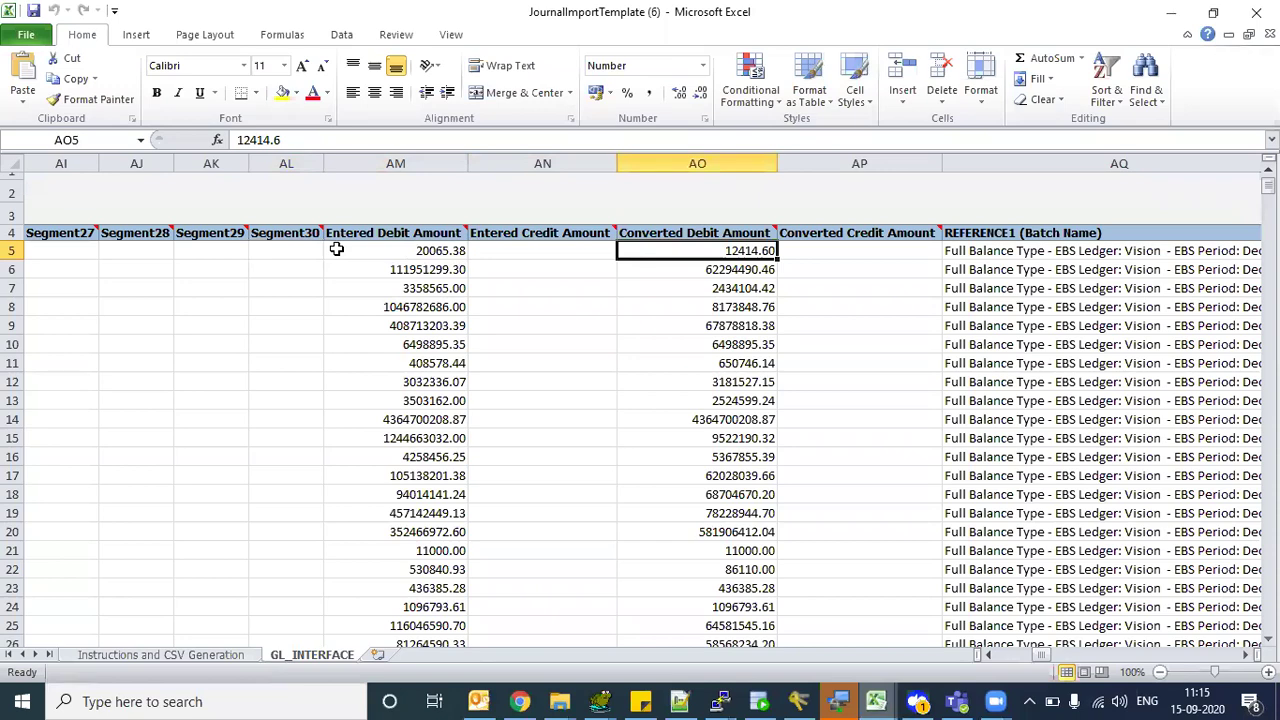
key(Right)
key(Right)
key(Right)
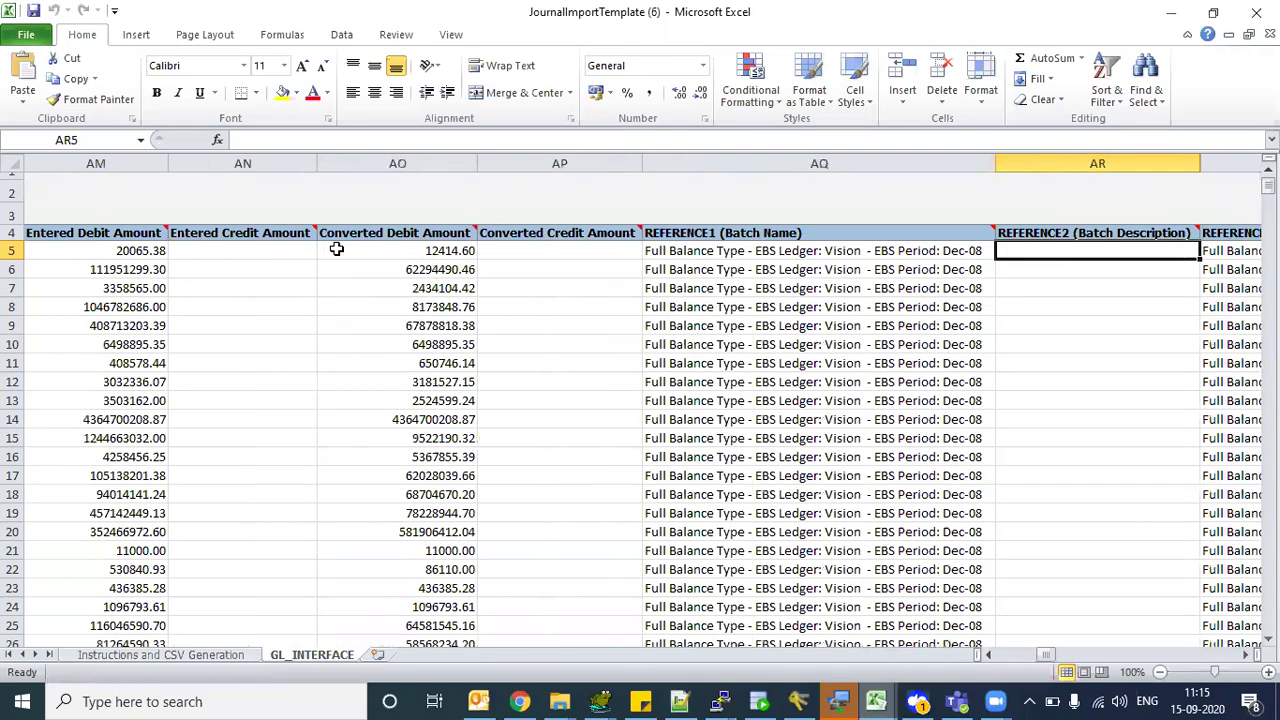
key(Right)
key(Right)
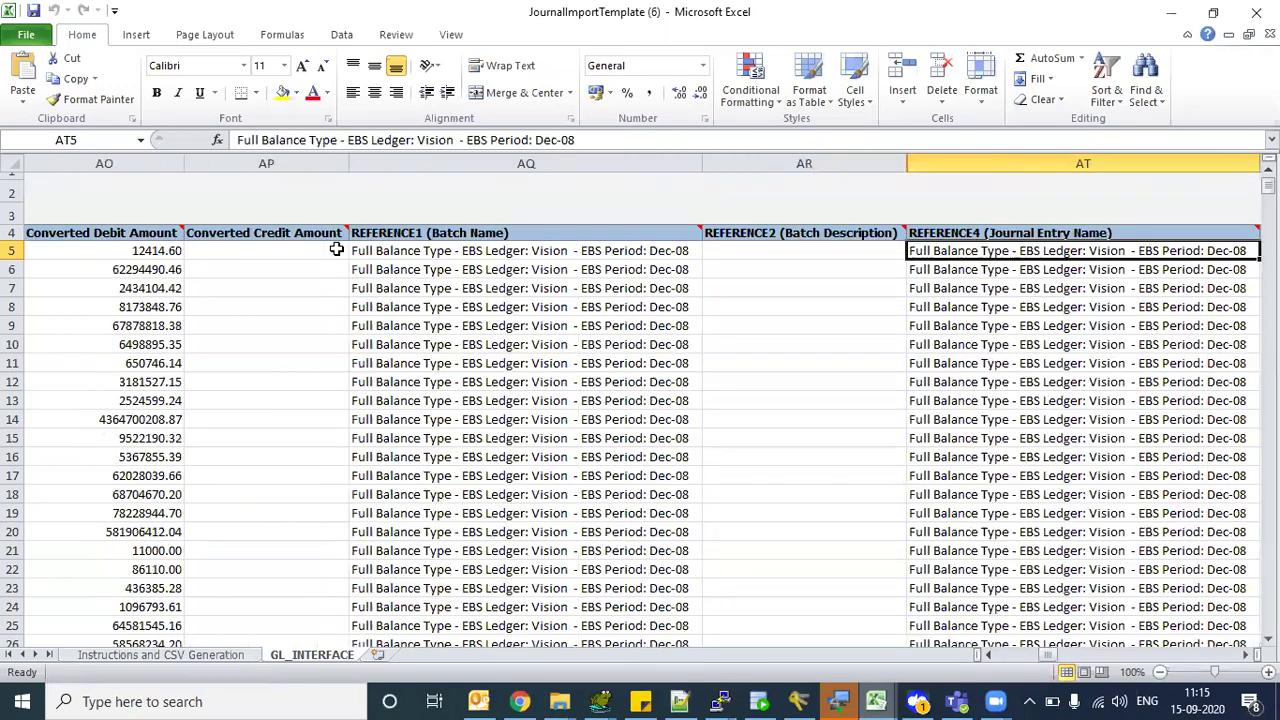
key(Right)
key(Right)
key(Right)
key(Right)
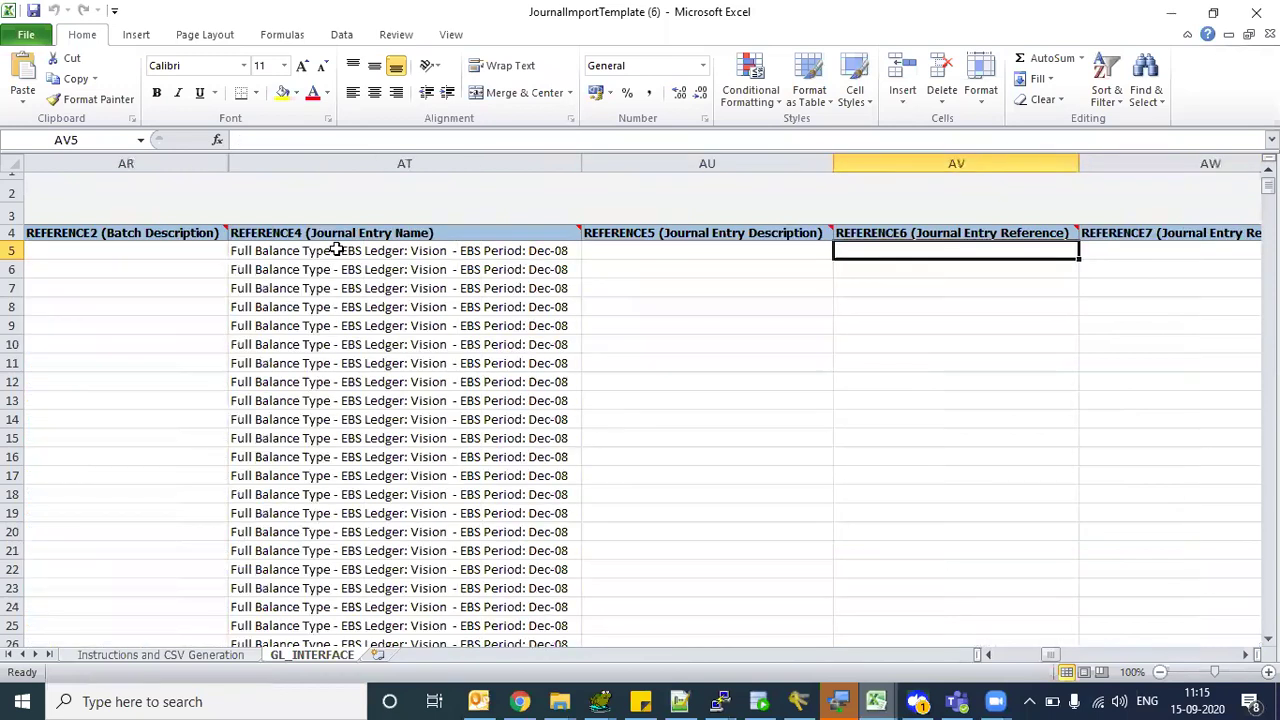
key(Left)
key(Left)
key(Left)
key(Left)
key(Right)
key(Right)
key(Right)
key(Right)
key(Right)
key(Right)
key(Right)
key(Right)
key(Right)
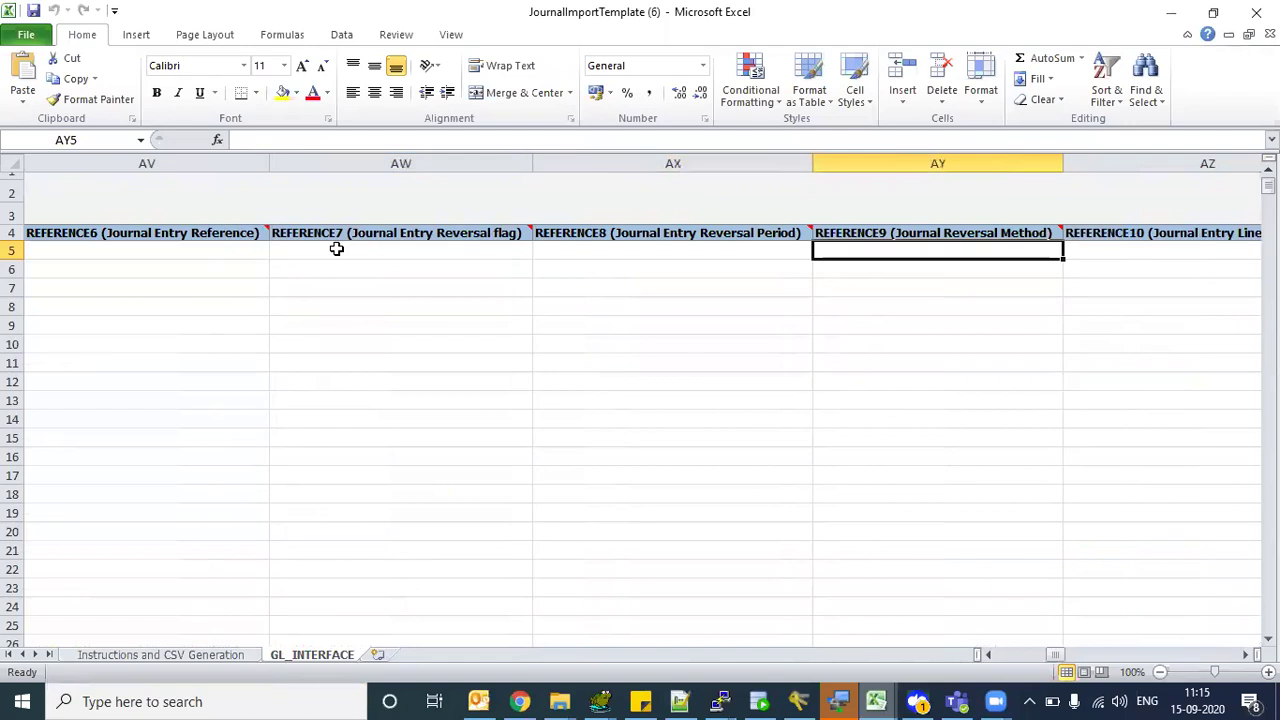
- Review the Currency Conversion Type, Date and Rate headers and their blank values
key(Left)
key(Left)
key(Left)
key(Right)
key(Up)
key(shift+Right)
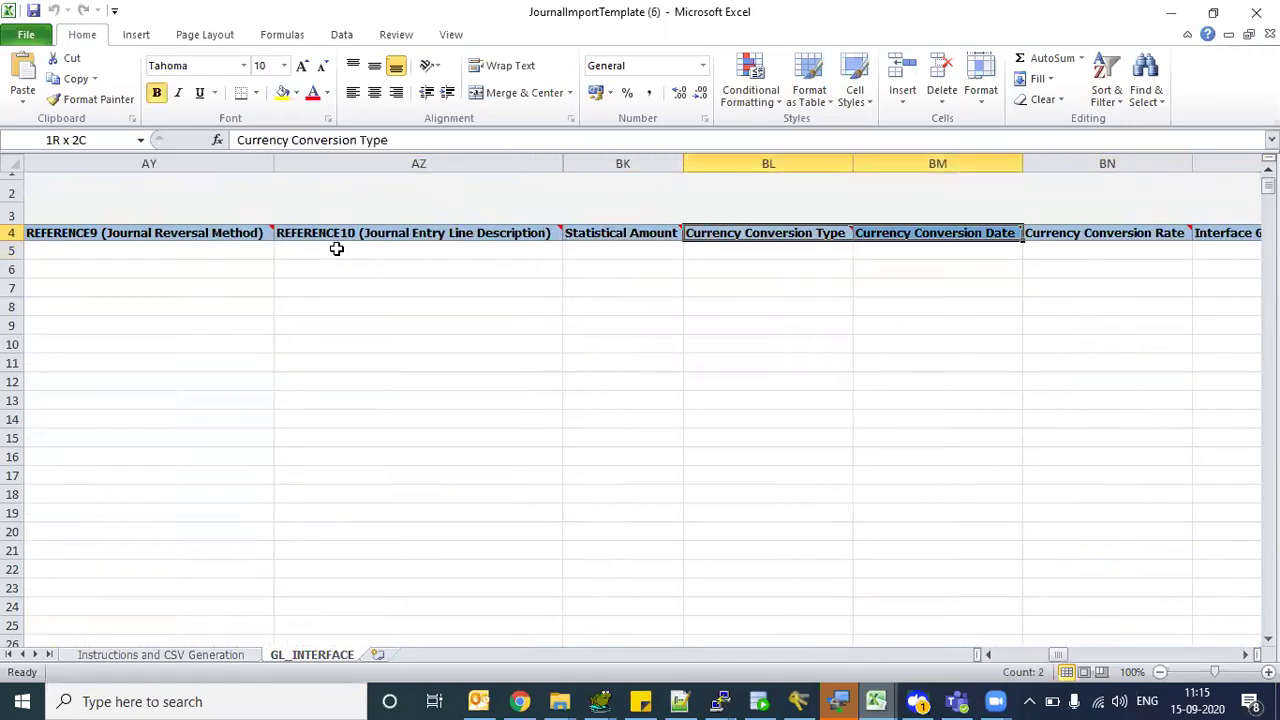
key(shift+Right)
key(Down)
key(Right)
key(Right)
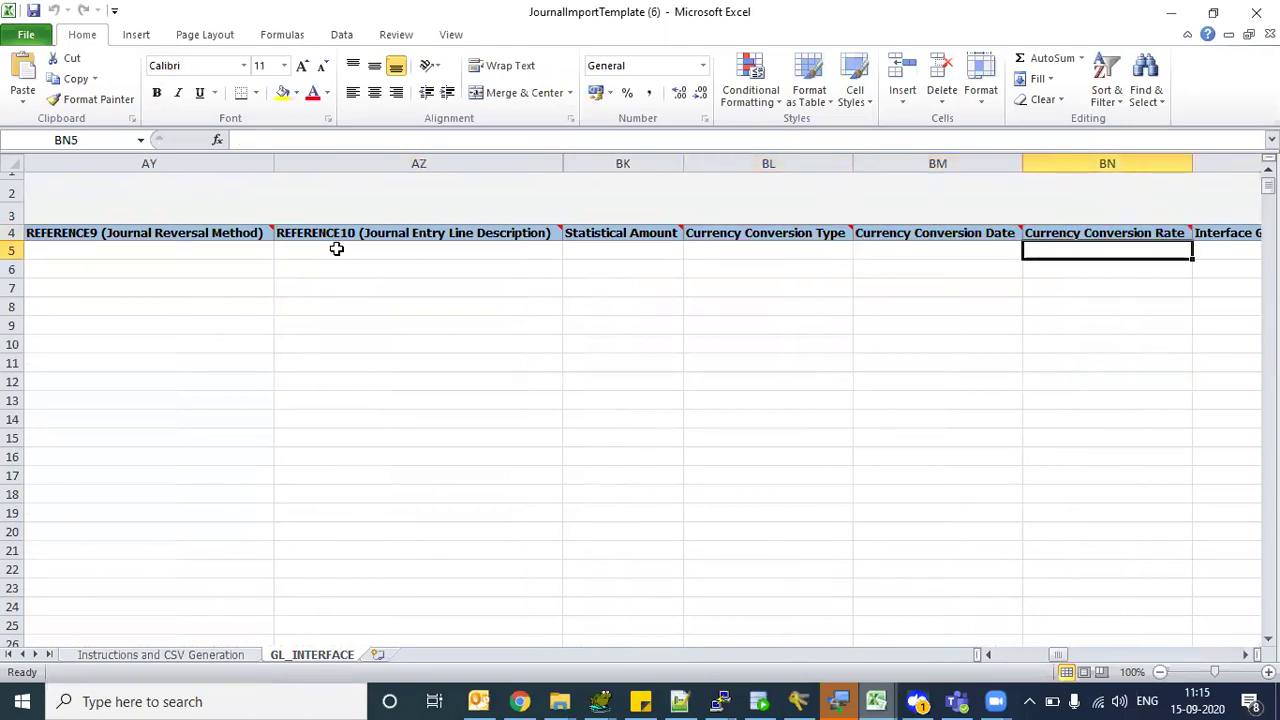
key(Right)
key(Right)
- Check the Interface Group Identifier column holds 9218592 in every row
key(Left)
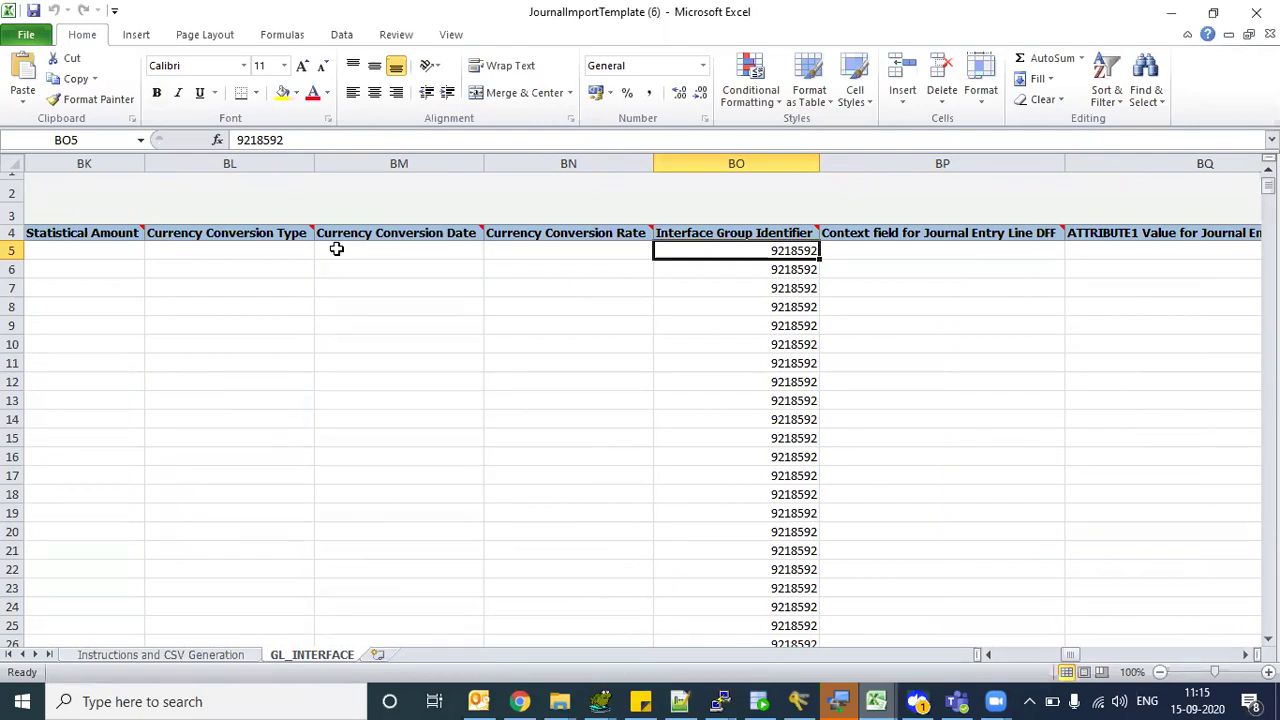
key(Up)
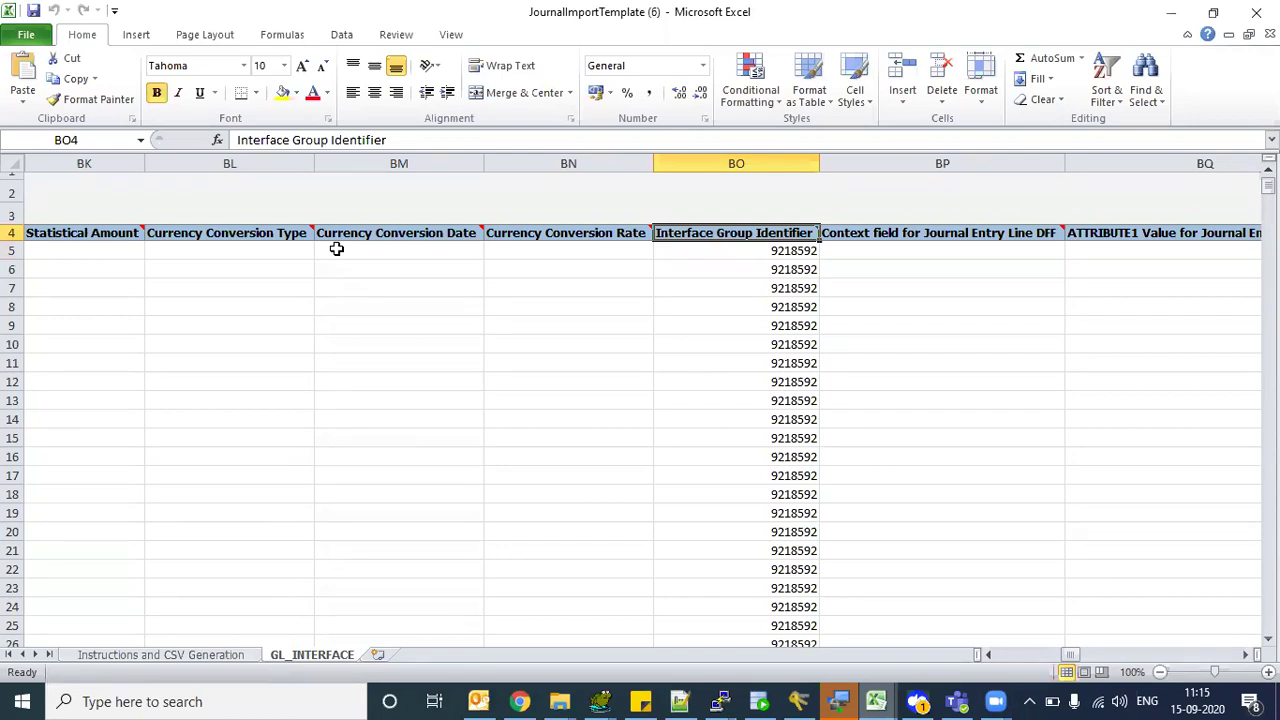
key(Down)
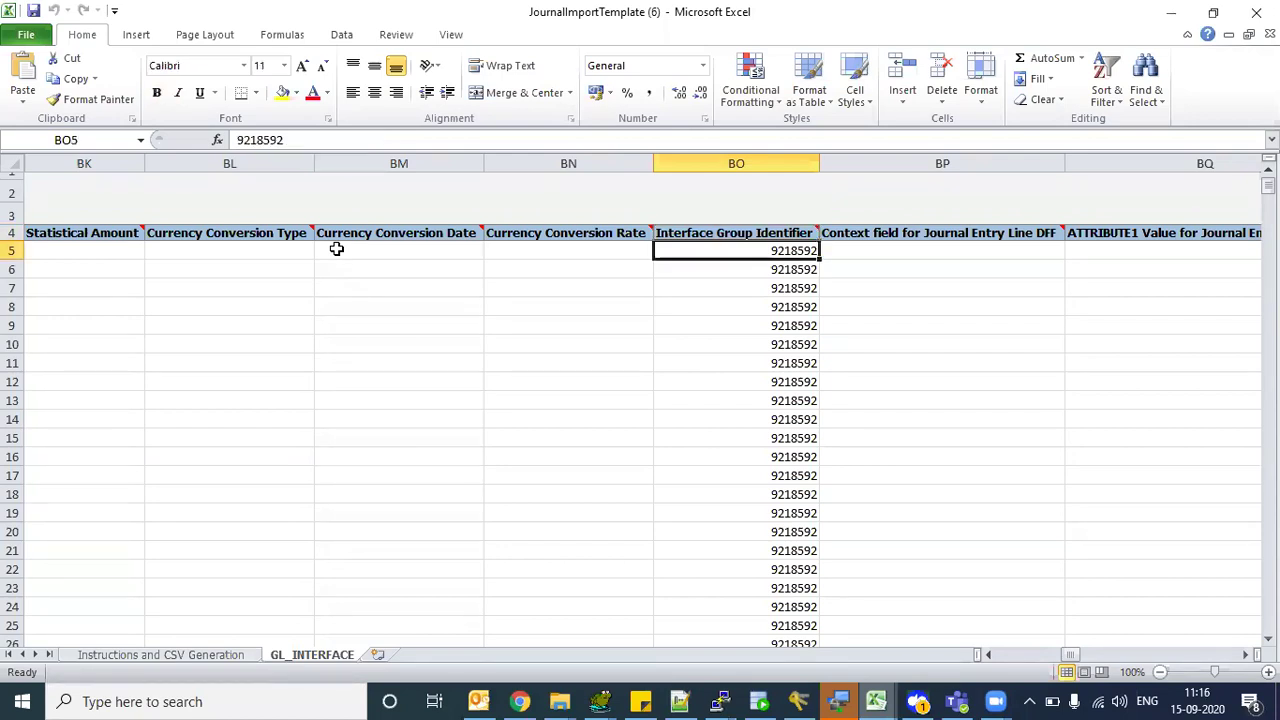
key(Down)
key(Down)
key(Down)
key(Down)
key(Down)
key(Down)
key(Down)
key(Down)
key(Down)
key(Down)
key(Down)
key(Down)
key(Down)
key(Down)
key(Down)
key(Down)
key(Down)
key(Down)
key(Down)
key(Down)
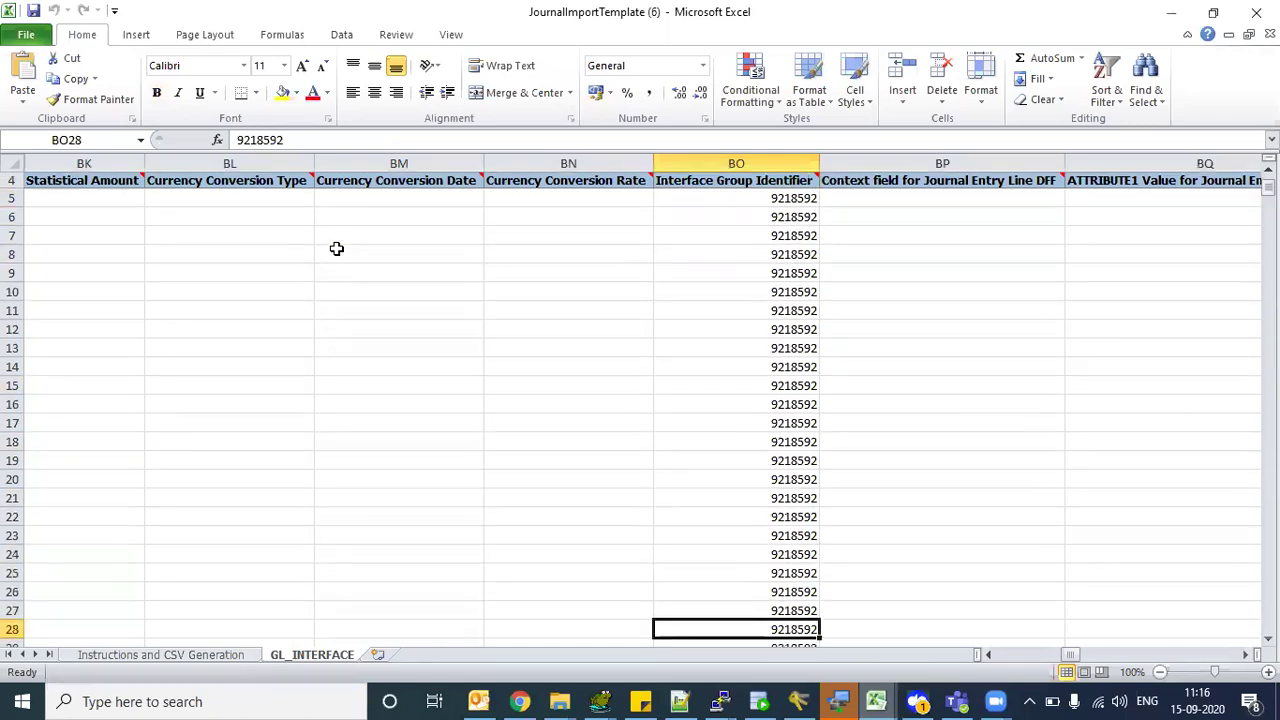
key(Down)
key(Down)
key(Down)
key(Down)
key(Down)
key(Down)
key(Down)
key(Down)
key(Up)
key(Up)
key(Up)
key(Up)
key(Up)
key(Up)
key(Up)
key(Up)
key(Up)
key(Up)
key(Up)
key(Up)
key(Up)
key(Up)
key(Up)
key(Up)
key(Up)
key(Up)
key(Up)
key(Up)
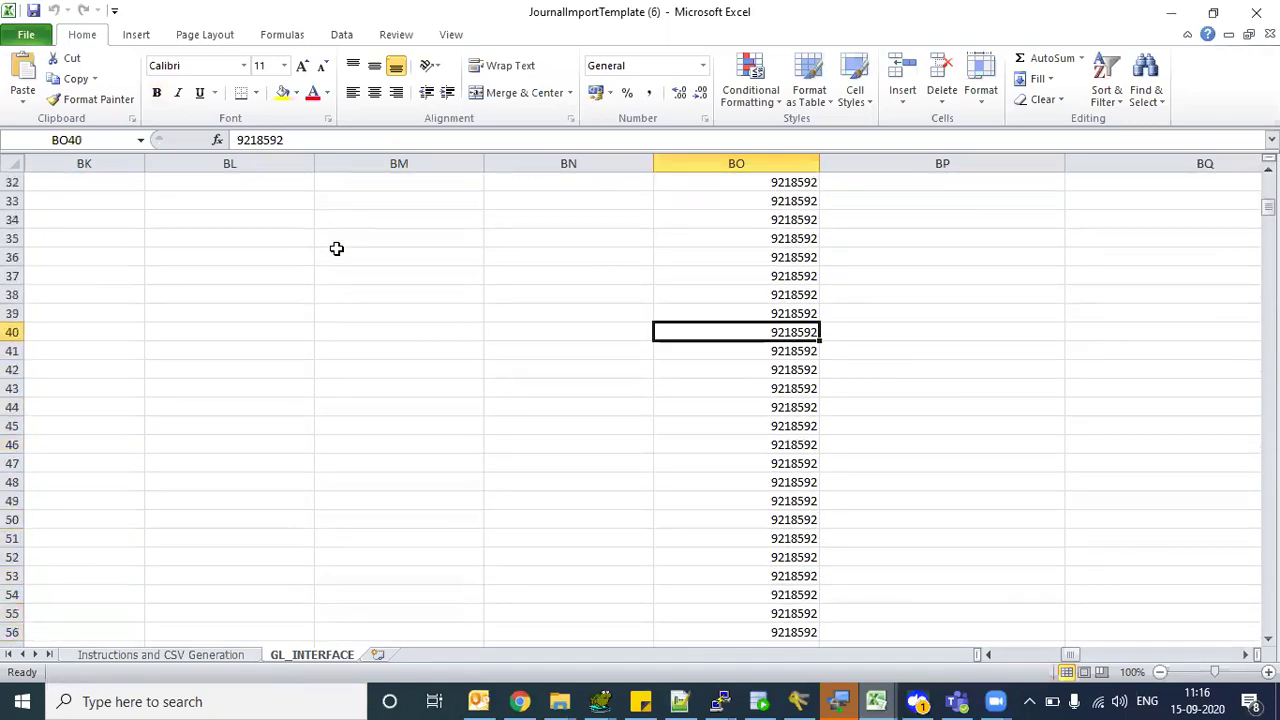
key(Up)
key(Up)
key(Up)
key(Up)
key(Up)
key(Up)
key(Up)
key(Up)
key(Up)
key(Up)
key(Up)
key(Up)
key(Up)
key(Up)
key(Up)
key(Down)
key(Down)
key(Down)
key(Down)
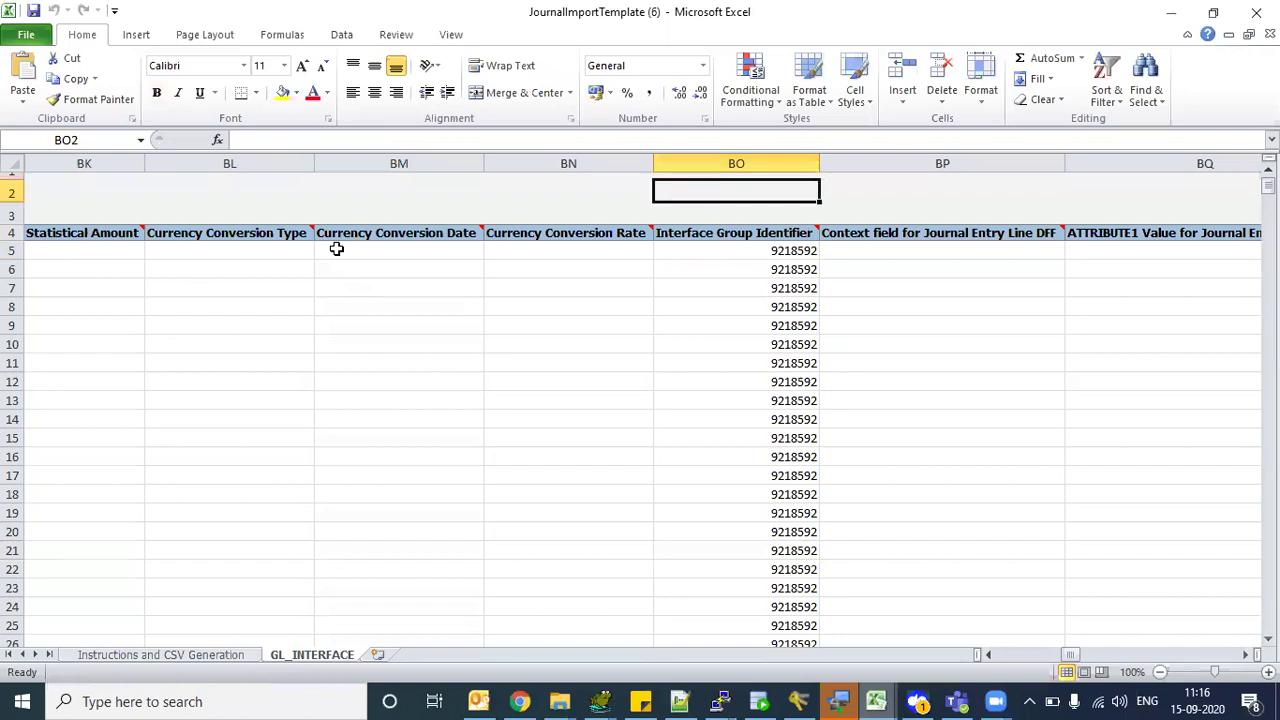
- Step through the journal line DFF Context and ATTRIBUTE columns
key(Right)
key(Right)
key(Right)
key(Right)
key(Right)
key(Right)
key(Right)
key(Right)
key(Right)
key(Right)
key(Right)
key(Right)
key(Right)
key(Right)
key(Left)
key(Left)
key(Left)
key(Left)
key(Left)
key(Left)
key(Left)
key(Left)
key(Left)
key(Left)
key(Left)
key(Left)
key(Left)
key(Left)
key(Left)
key(Right)
key(Right)
key(Right)
key(Left)
key(Right)
key(Right)
key(Right)
key(Left)
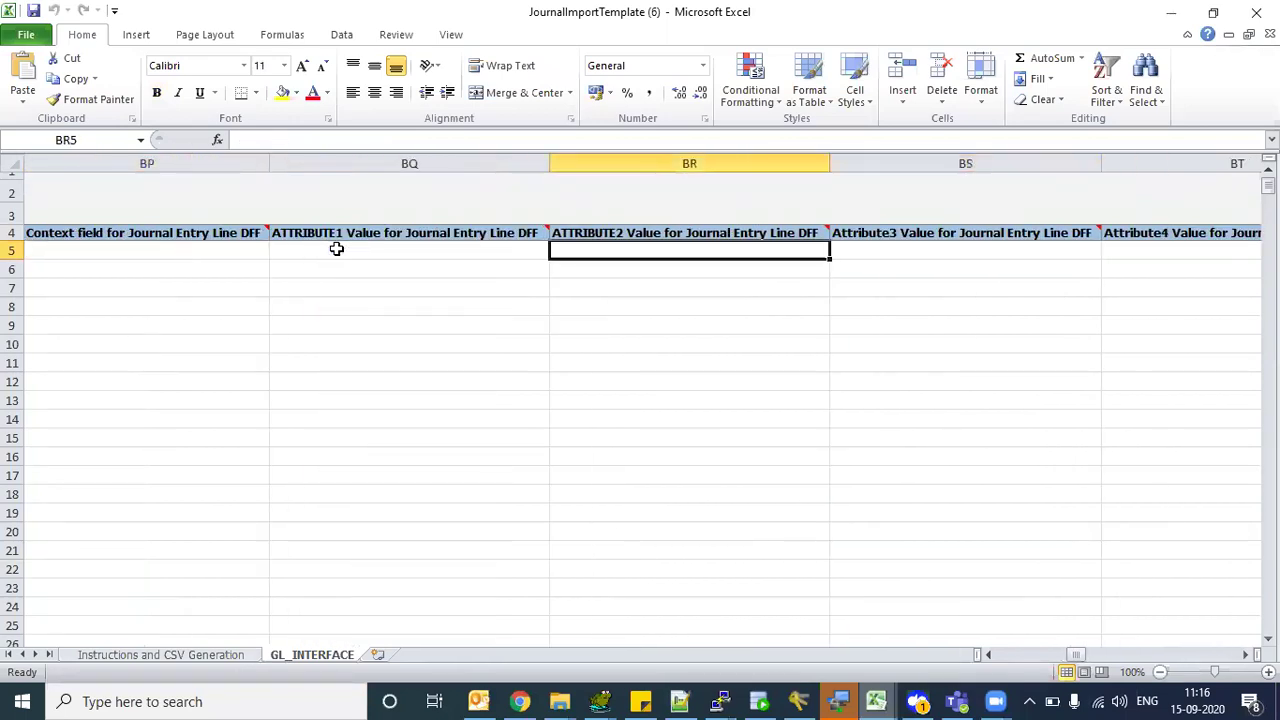
key(Left)
key(Left)
key(Left)
key(Right)
key(Up)
key(Down)
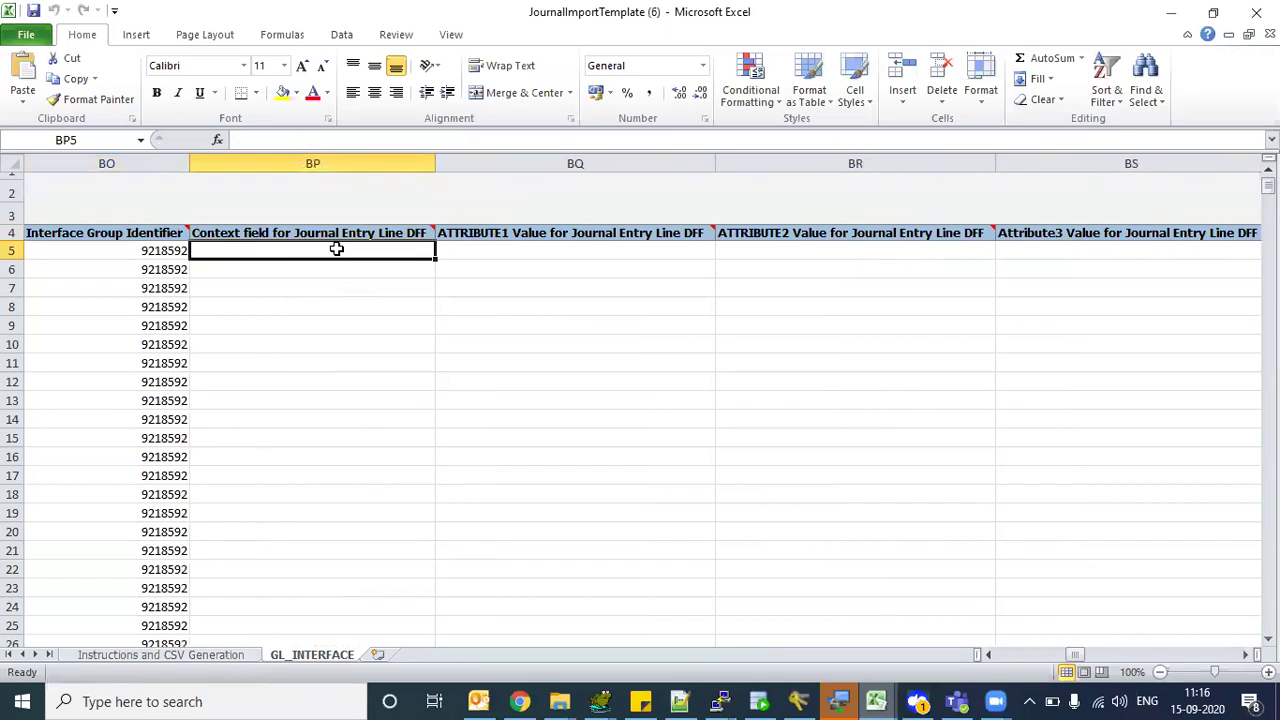
key(Right)
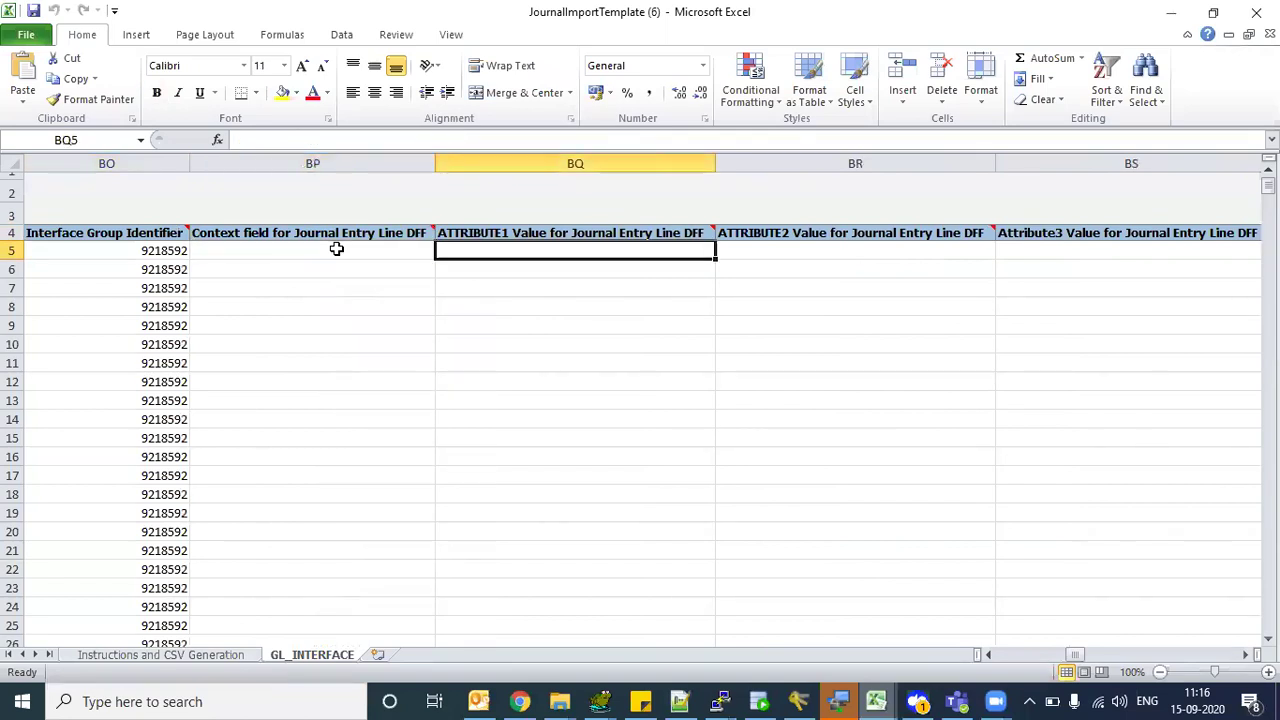
key(Right)
key(Right)
key(Right)
key(Right)
key(Right)
key(Right)
key(Right)
key(Right)
key(Right)
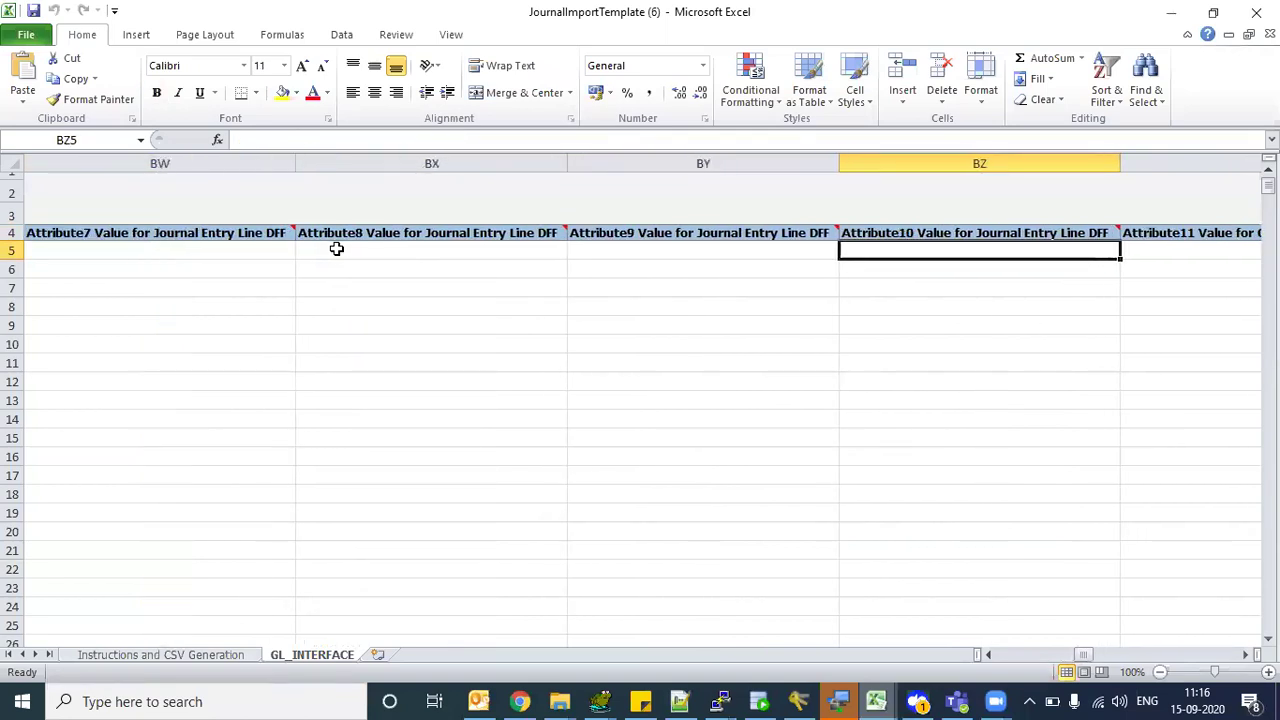
key(Right)
key(Right)
key(Right)
key(Right)
key(Right)
key(Right)
key(Right)
key(Right)
key(Right)
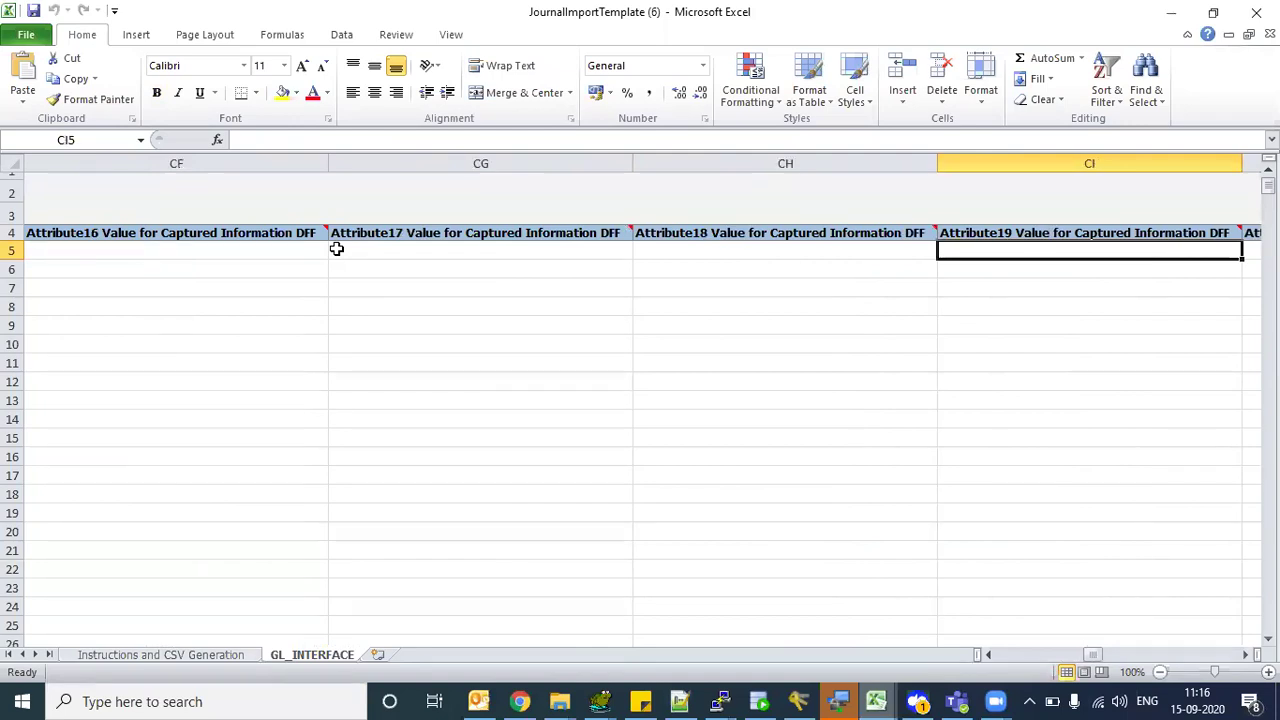
- Check Encumbrance Type, Ledger Name and Period Name Adj_Dec-08, then return to the debit amounts
key(Right)
key(Right)
key(Right)
key(Right)
key(Right)
key(Right)
key(Right)
key(Left)
key(Left)
key(Left)
key(Right)
key(Right)
key(Right)
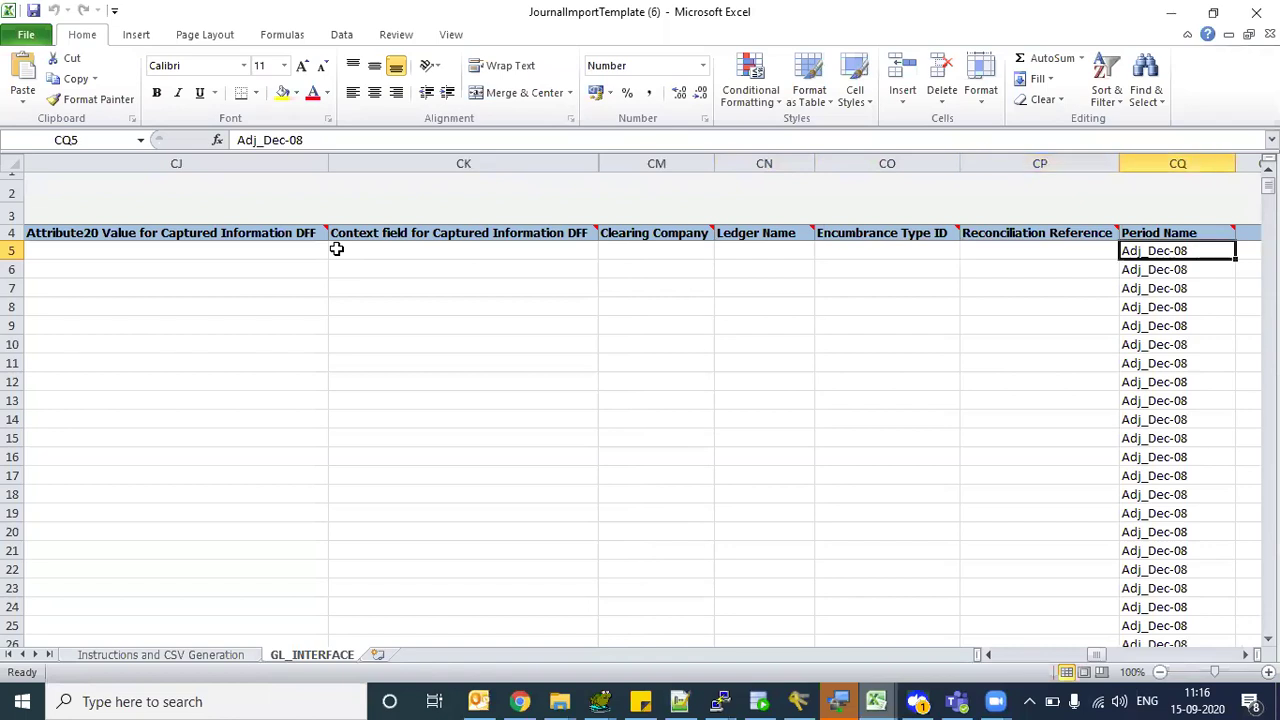
key(Down)
key(Up)
key(Down)
key(Up)
key(Left)
key(Left)
key(Left)
key(Right)
key(Right)
key(Left)
key(Left)
key(Left)
key(Left)
key(Left)
key(Left)
key(Left)
key(Left)
key(Left)
key(Left)
key(Left)
key(Left)
key(Left)
key(Left)
key(Left)
key(Left)
key(Left)
key(Left)
key(Left)
key(Left)
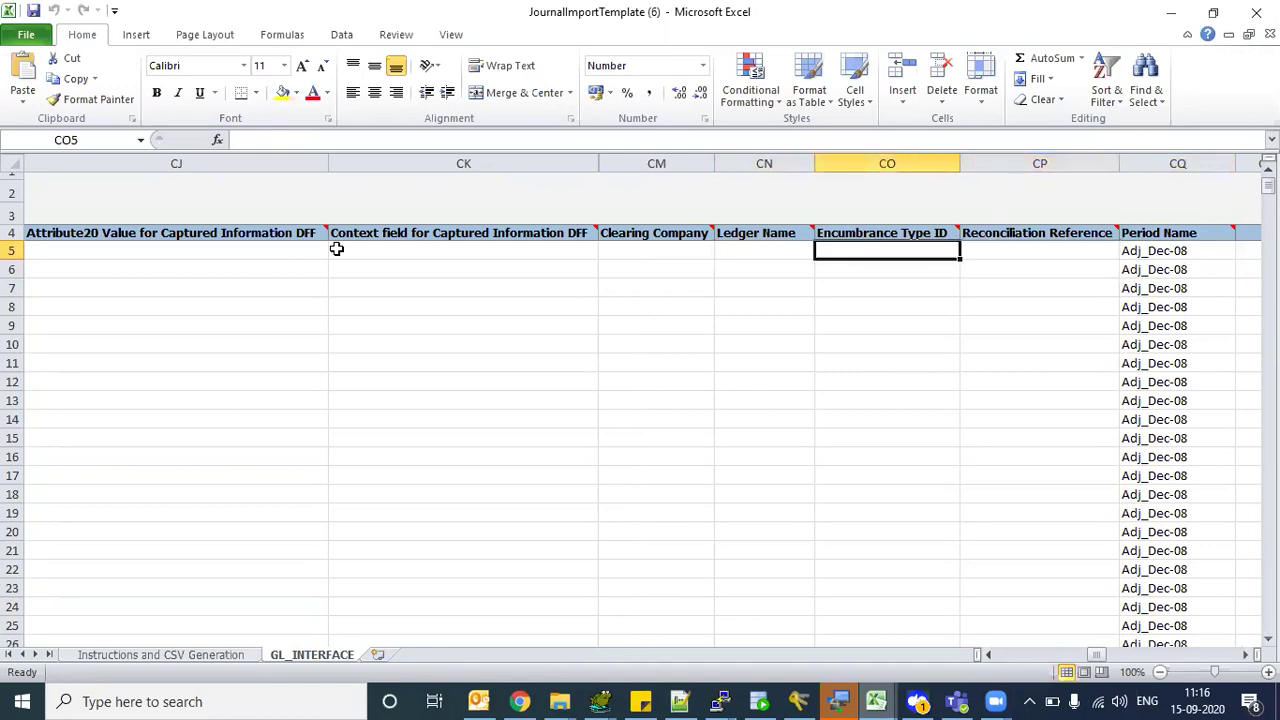
key(Left)
key(Left)
key(Left)
key(Left)
key(Left)
key(Left)
key(Left)
key(Left)
key(Left)
key(Left)
key(Left)
key(Left)
key(Left)
key(Left)
key(Left)
key(Left)
key(Left)
key(Left)
key(Left)
key(Left)
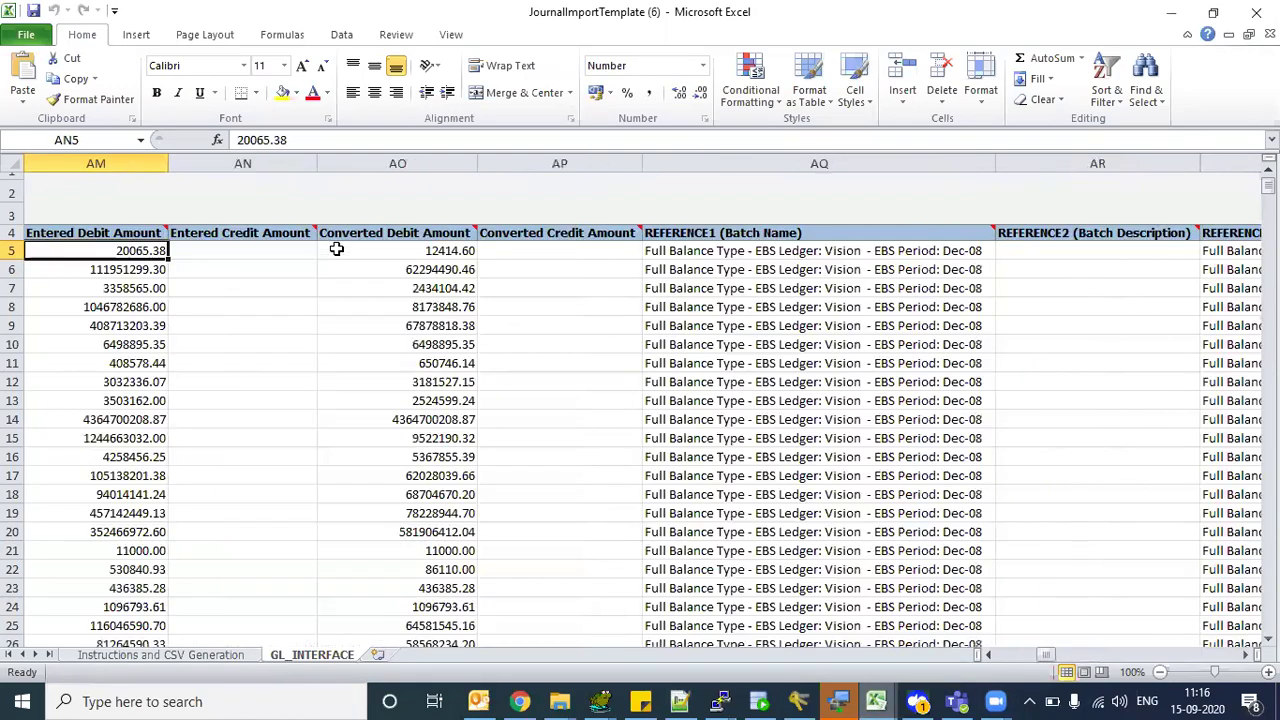
key(Left)
key(Left)
key(Left)
key(Left)
key(Left)
key(Left)
key(Left)
key(Left)
key(Left)
key(Left)
key(Left)
key(Left)
key(Left)
key(Left)
key(Left)
key(Left)
key(Left)
key(Left)
key(Left)
key(Left)
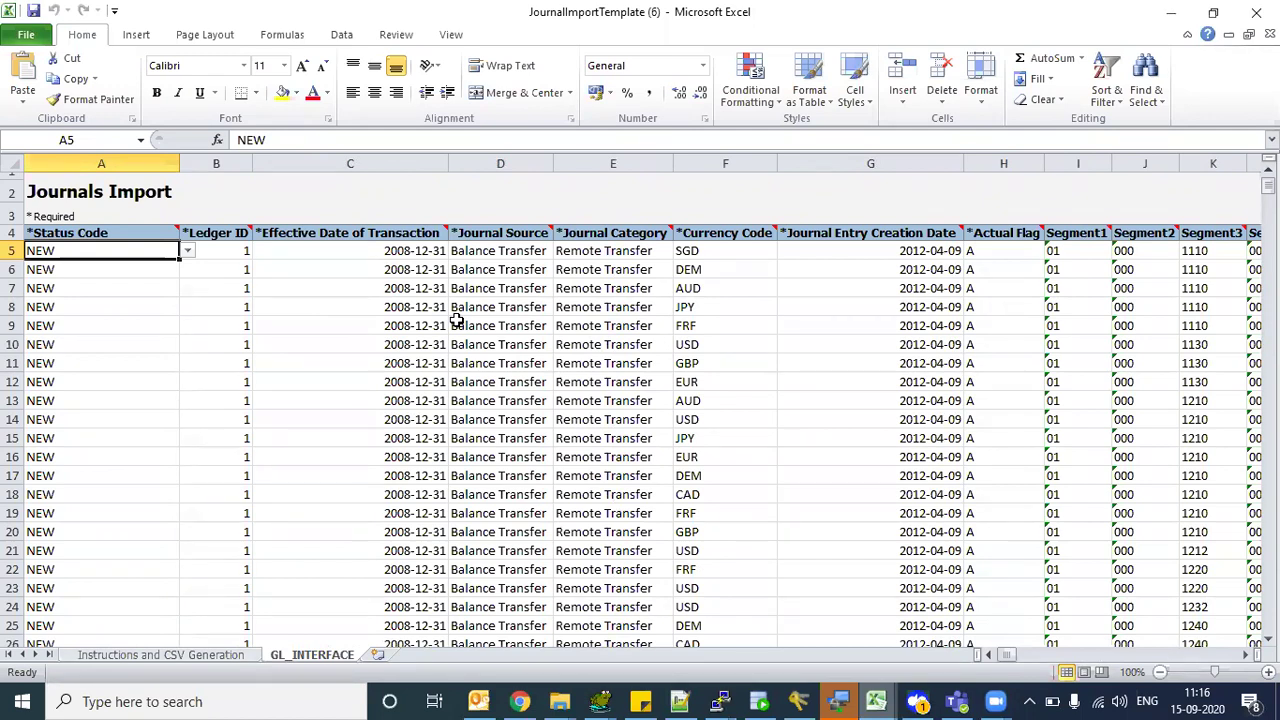
- From the first Effective Date value, read the headers from Ledger ID to Journal Entry Creation Date
click(364, 259)
key(Up)
key(Left)
key(Left)
key(Right)
key(Right)
key(Right)
key(Right)
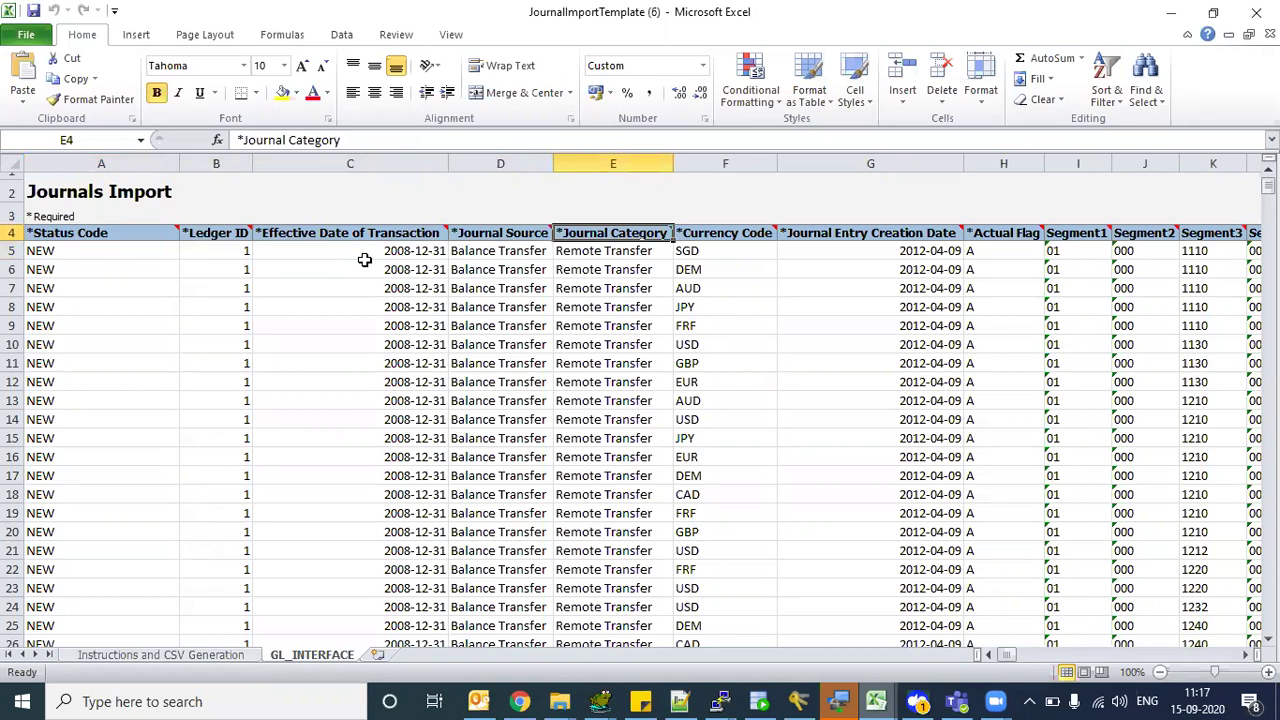
key(Right)
key(Right)
key(Right)
key(Right)
key(Right)
key(Right)
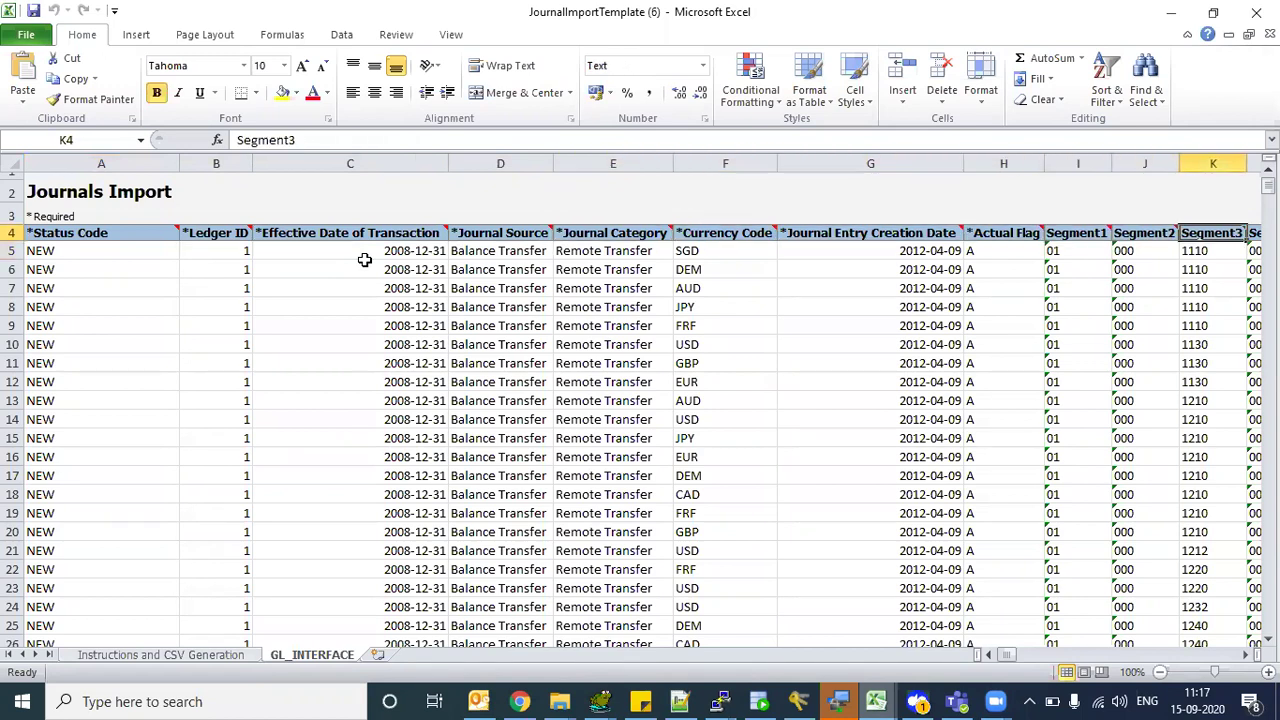